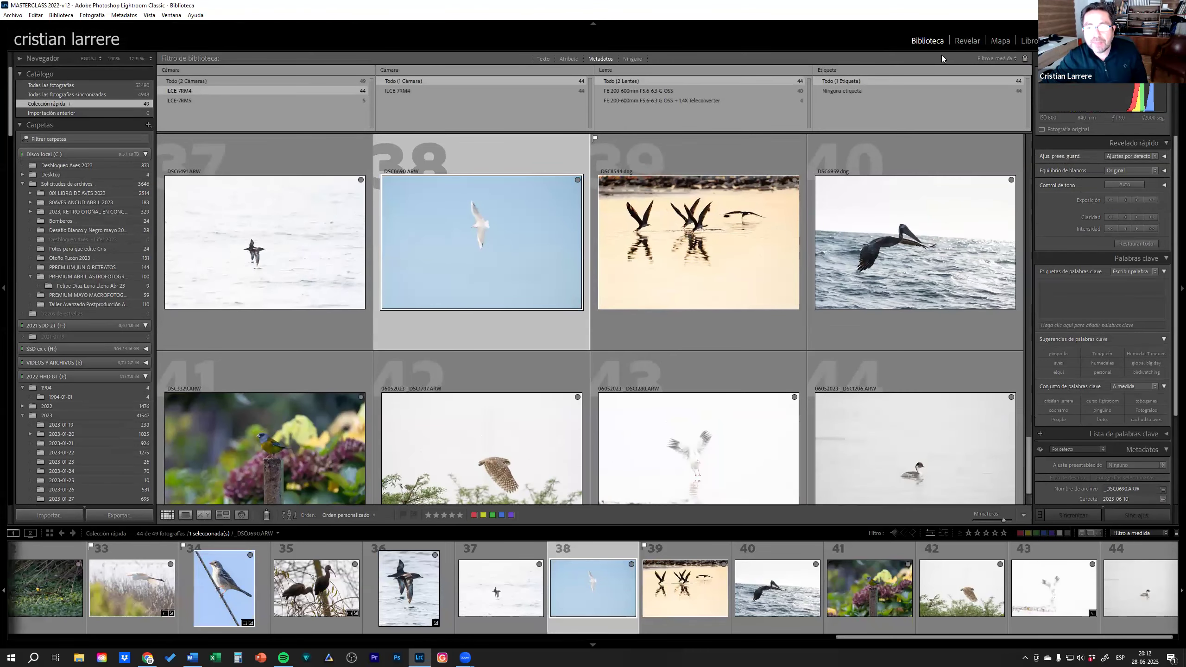
Hide the top identity/module bar and the filmstrip to enlarge the quick collection grid
click(593, 24)
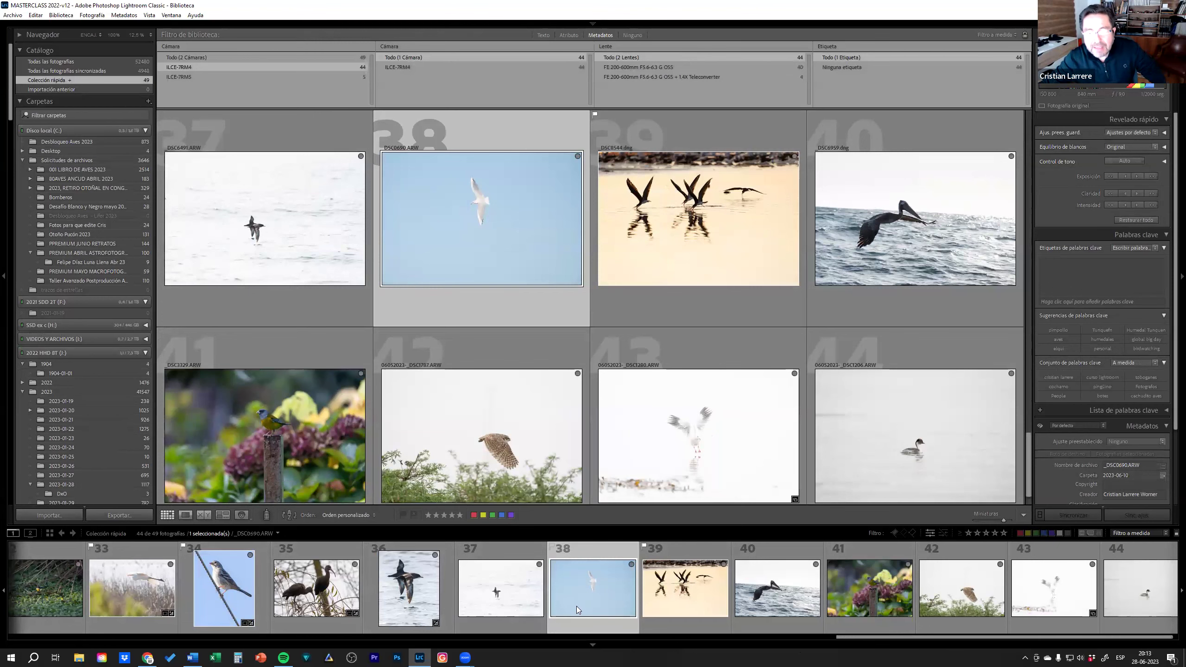
click(593, 645)
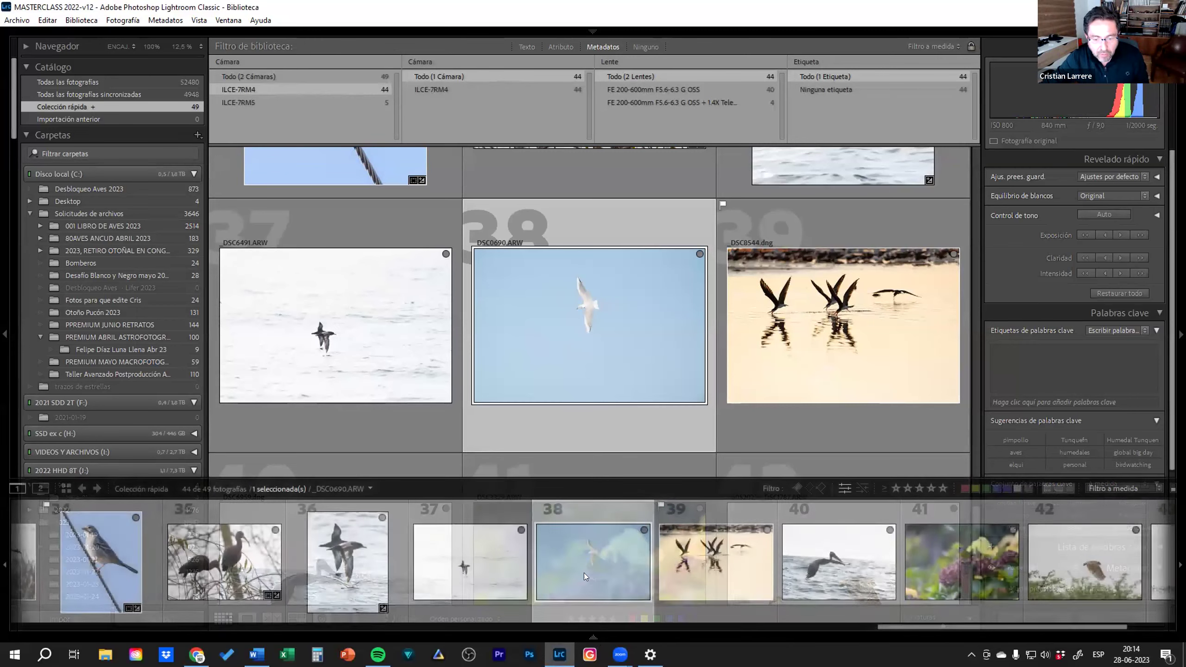
Hide the filmstrip, set the Library Filter to Ninguno, and briefly view the gull photo in Revelar
click(592, 635)
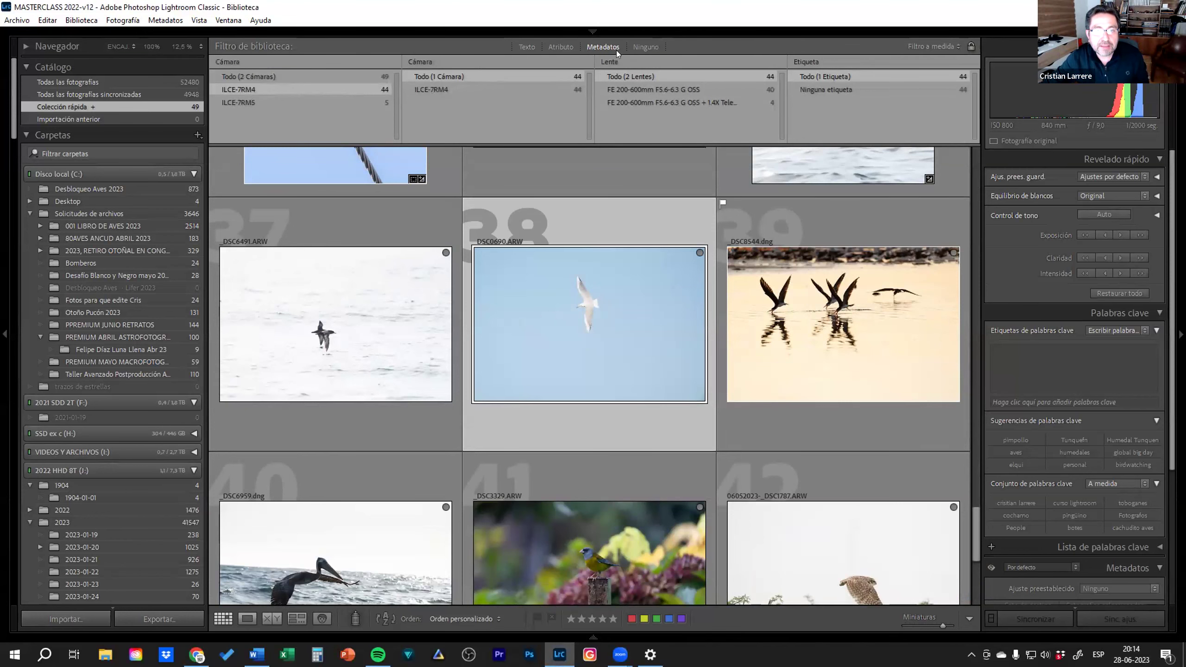
click(608, 46)
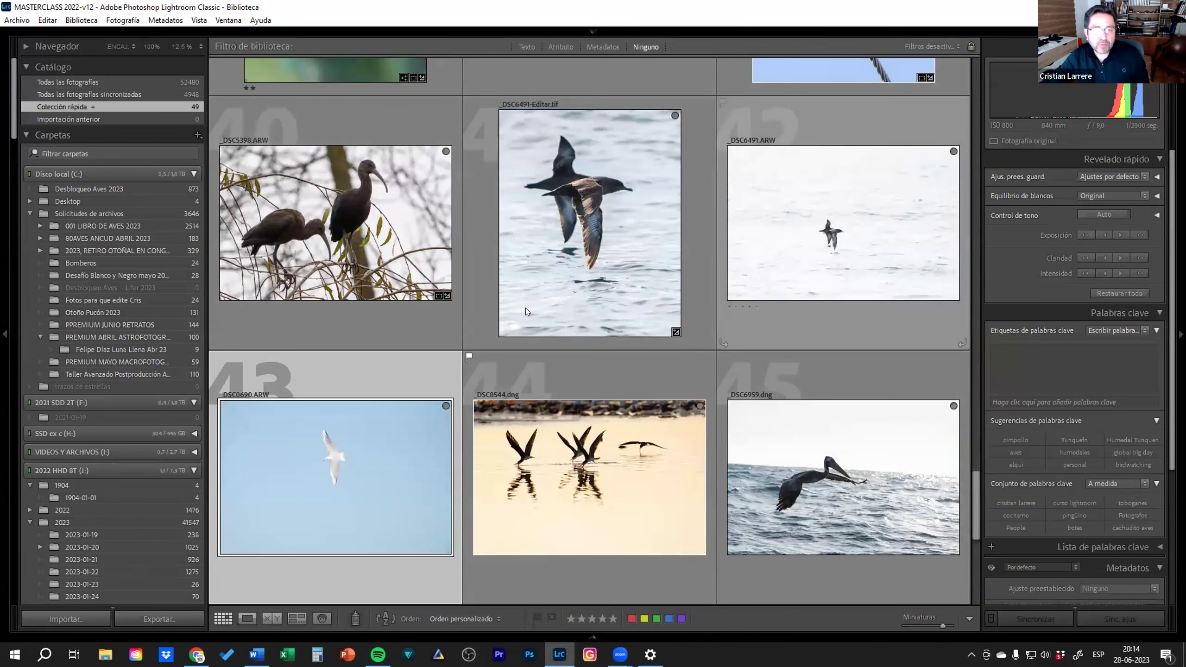
scroll(573, 258, up, 3)
scroll(573, 258, up, 2)
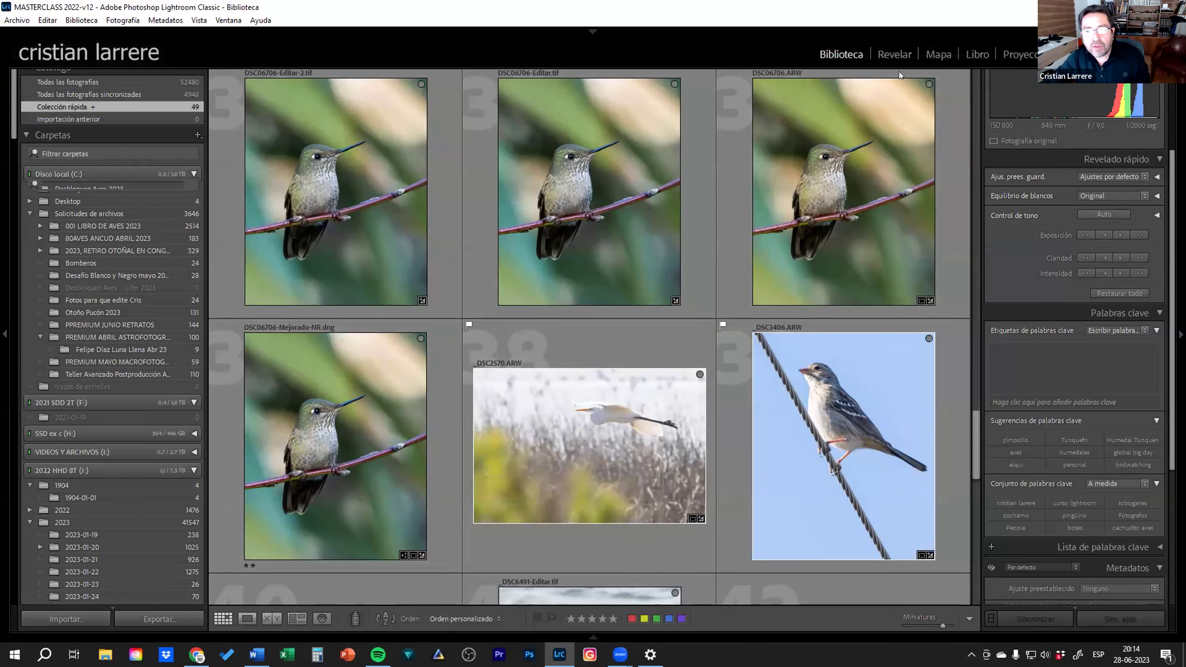
click(895, 53)
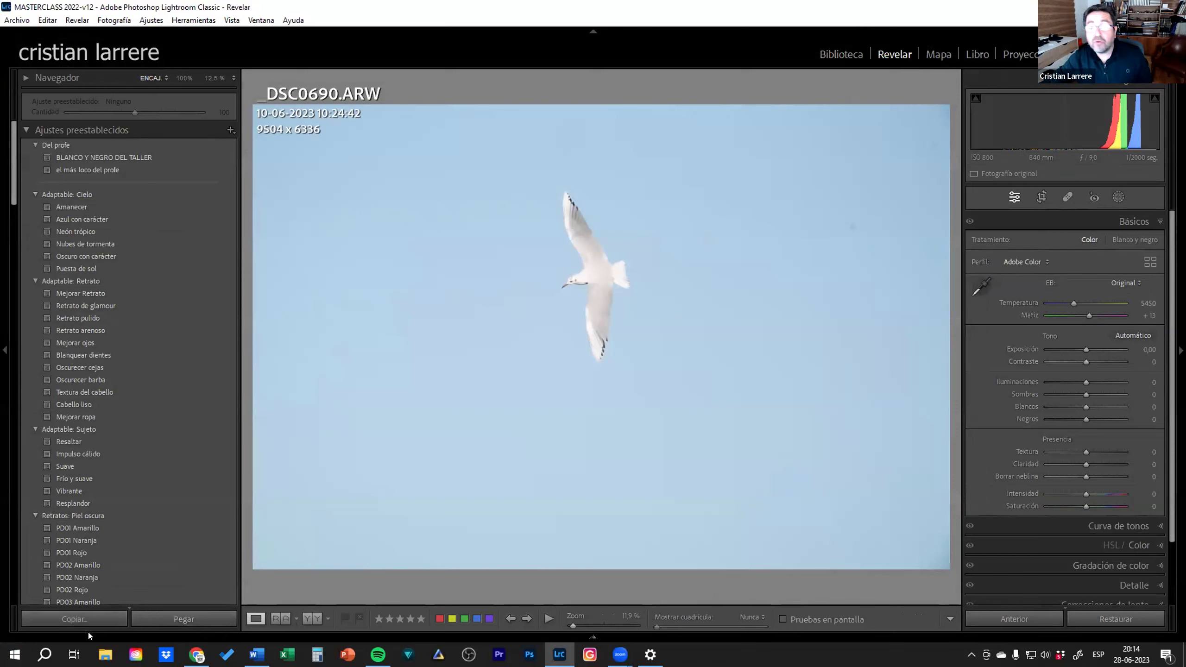
click(859, 57)
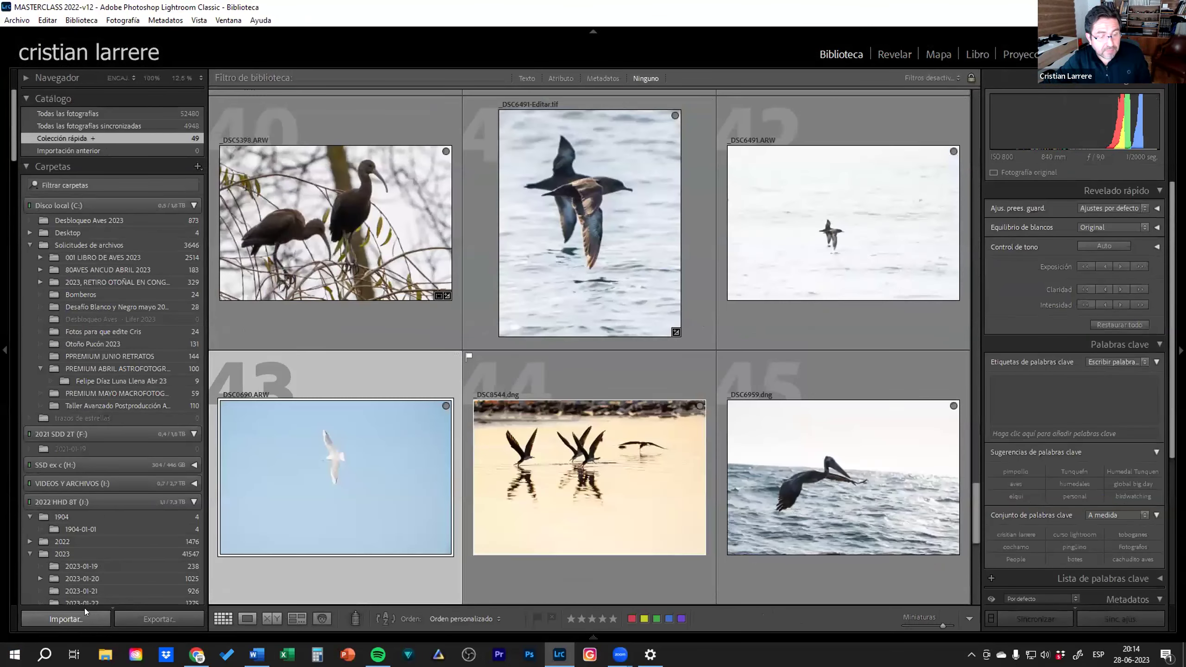
Start an import and select the '001 Mejor foto del año' folder as the source
click(88, 616)
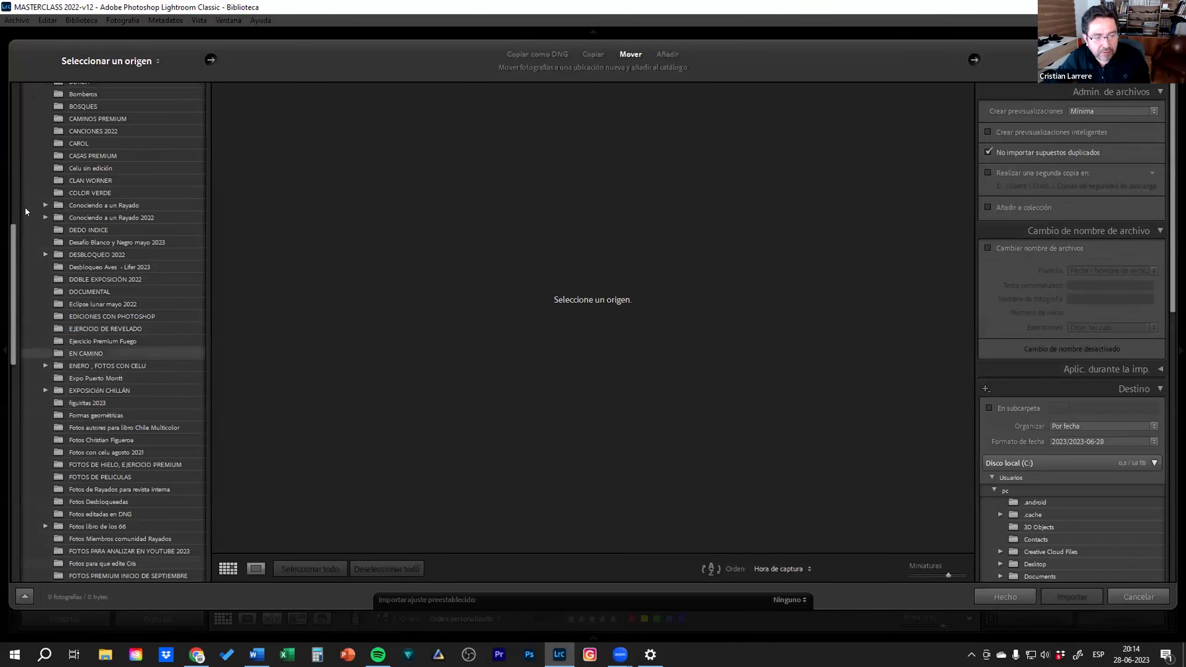
scroll(117, 201, up, 10)
click(30, 595)
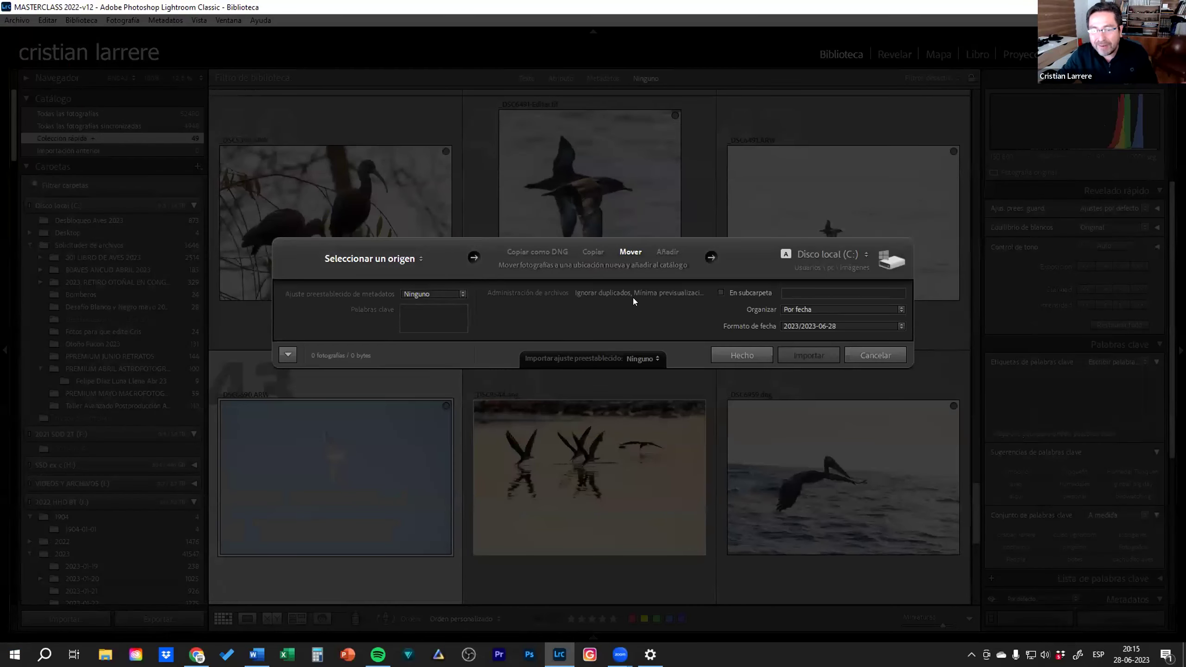
click(288, 354)
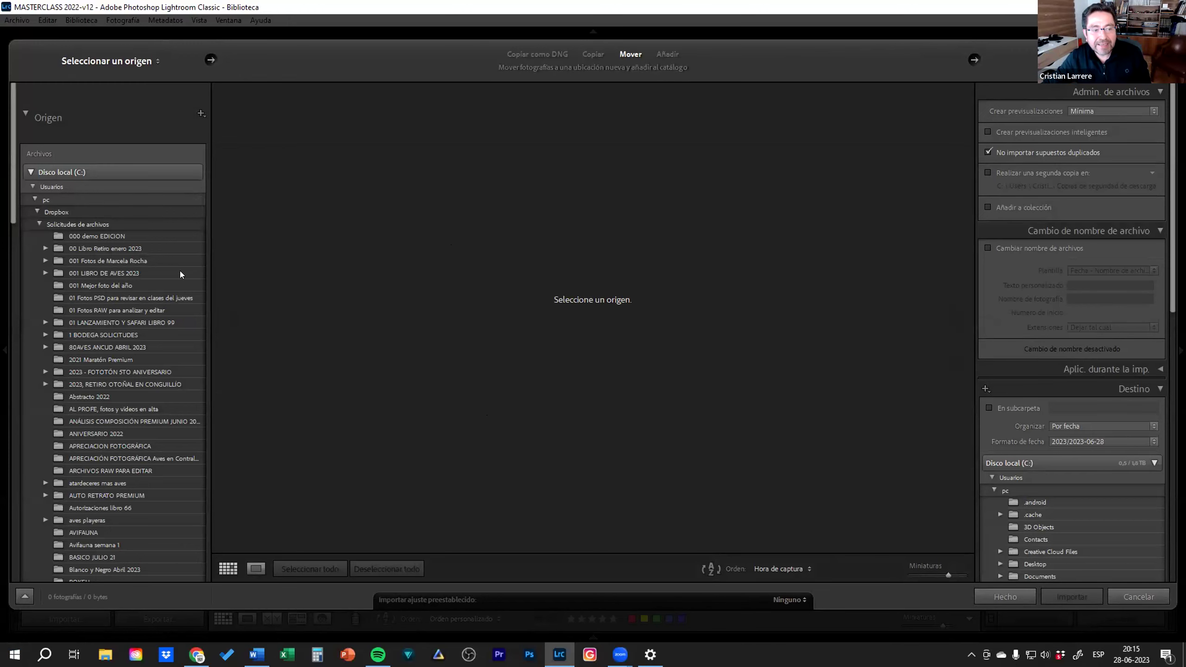
click(149, 284)
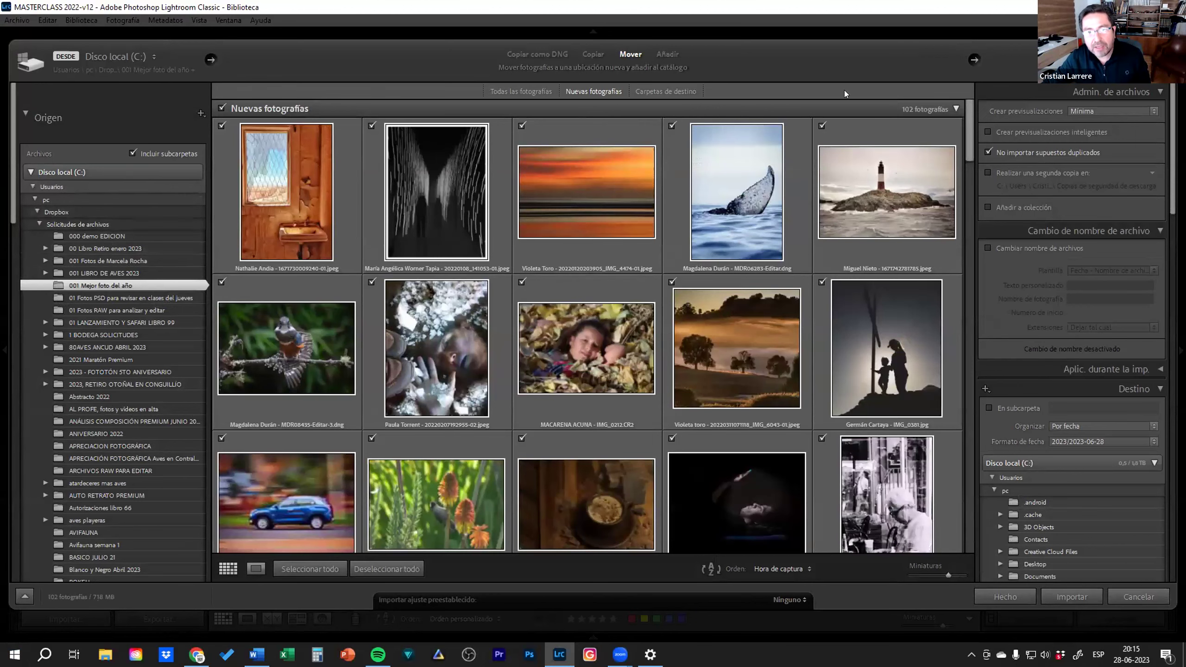
Set import previews to Estándar and collapse the renaming and apply-during-import sections
scroll(609, 388, down, 3)
scroll(609, 387, down, 3)
scroll(612, 387, up, 6)
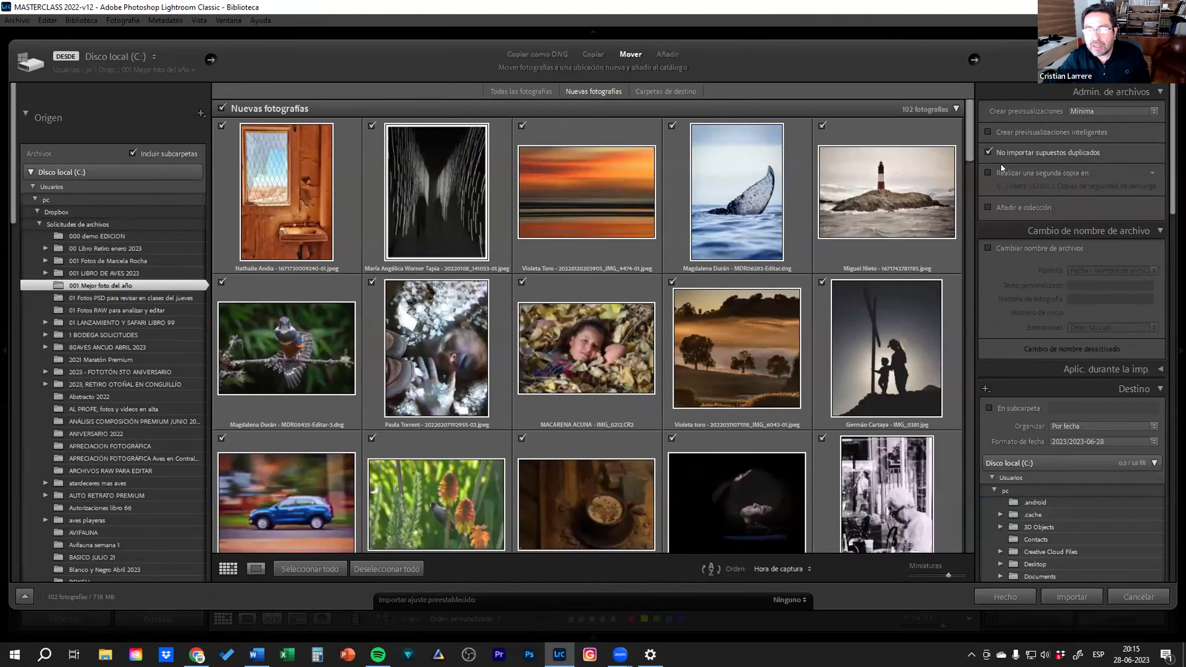
scroll(1078, 229, down, 10)
scroll(1077, 229, up, 10)
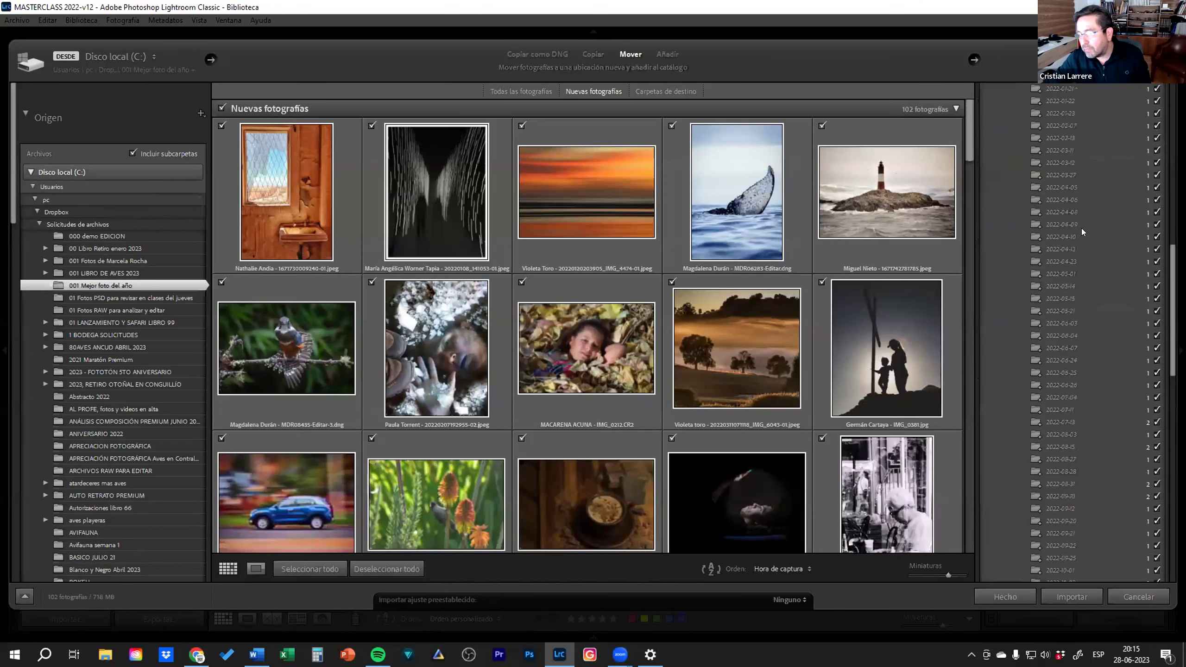
click(1075, 113)
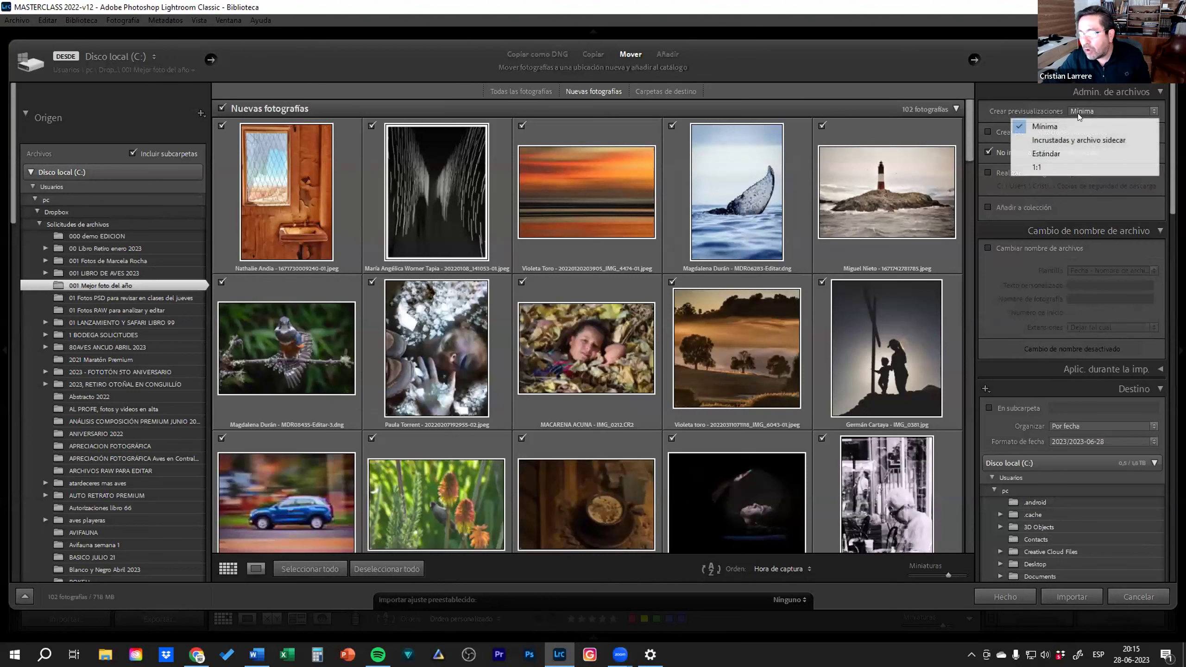
click(1079, 145)
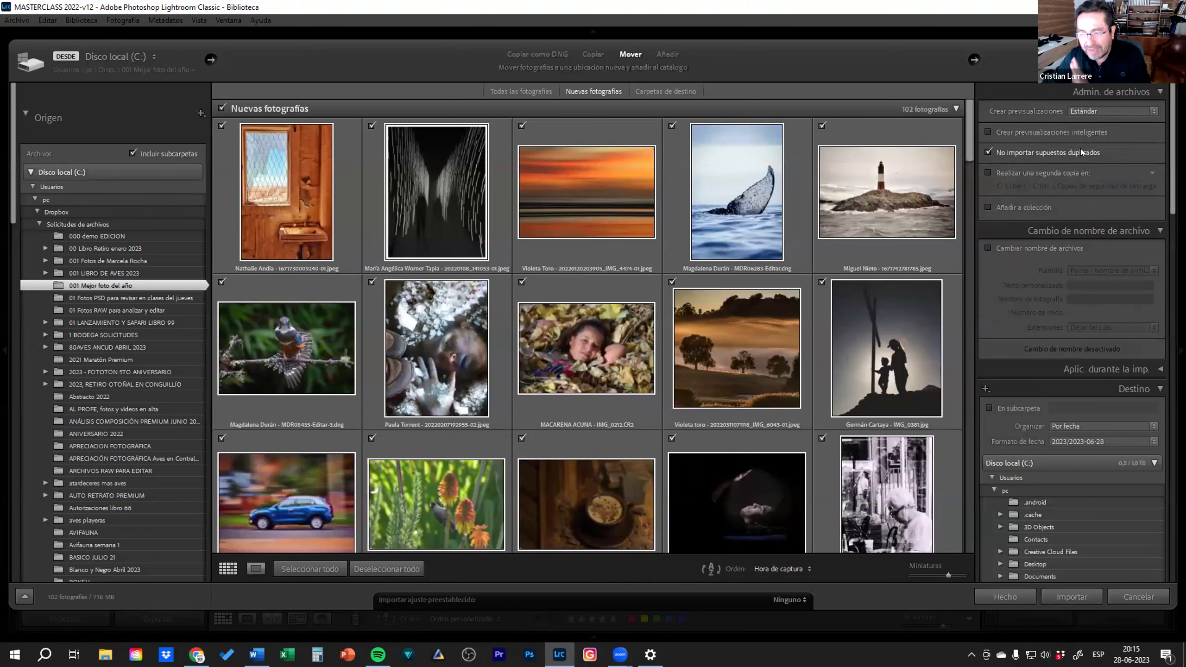
click(1160, 231)
click(1161, 251)
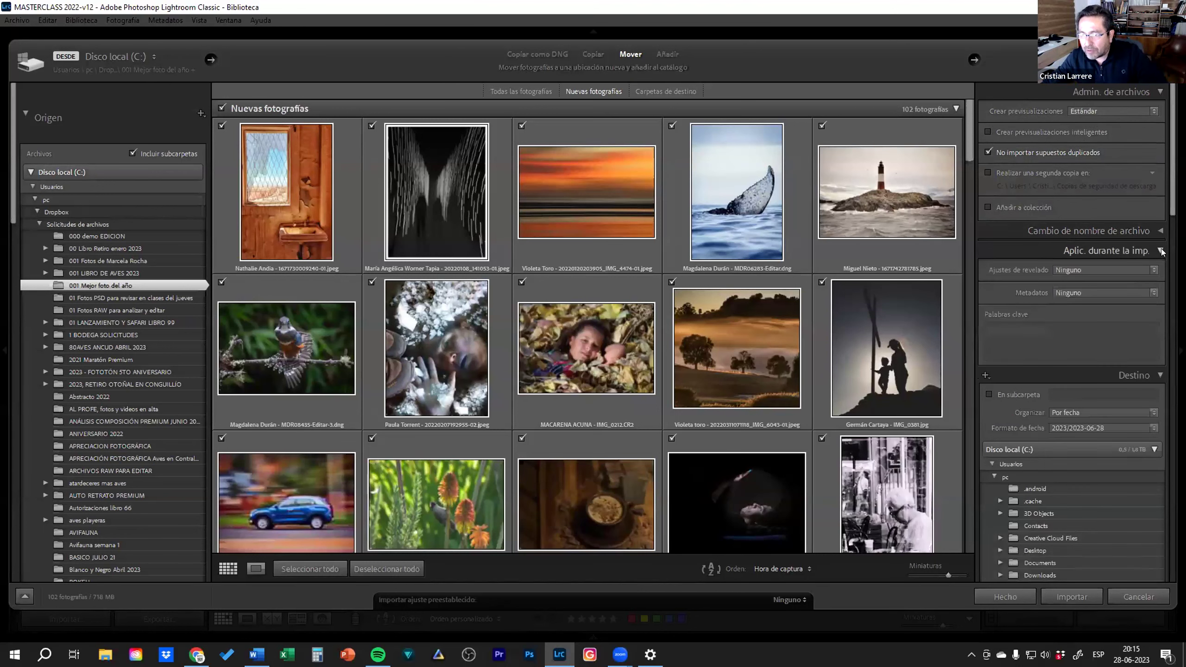
click(1159, 251)
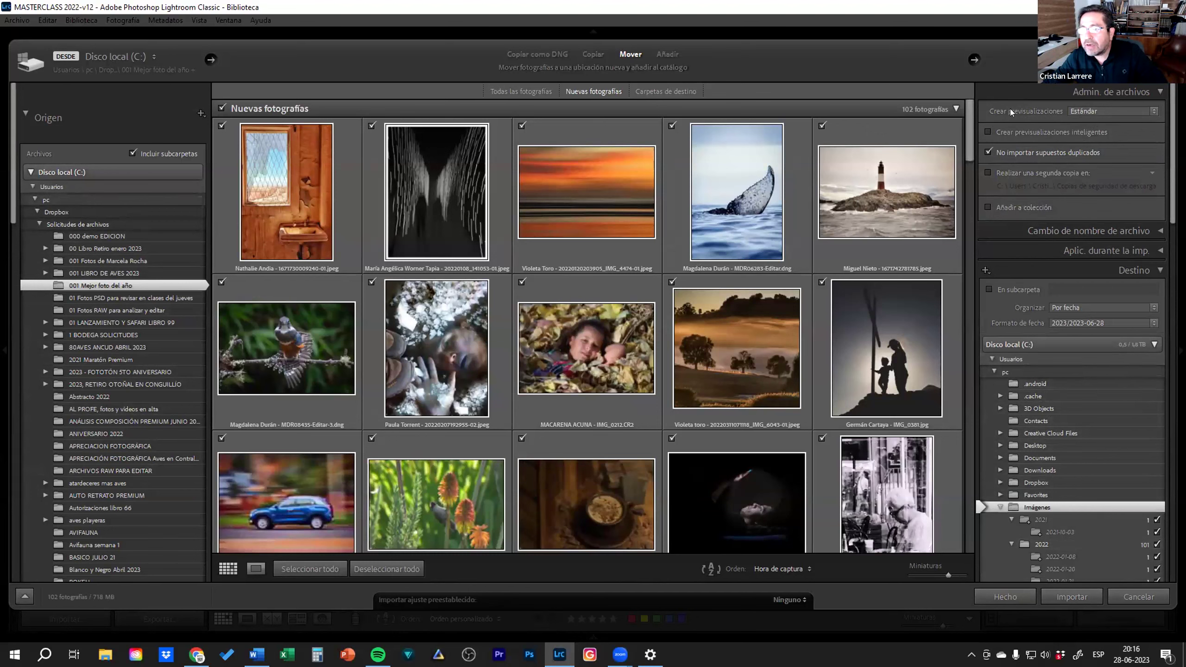
Collapse the file-handling section and the C: drive tree to list all source drives
click(1160, 92)
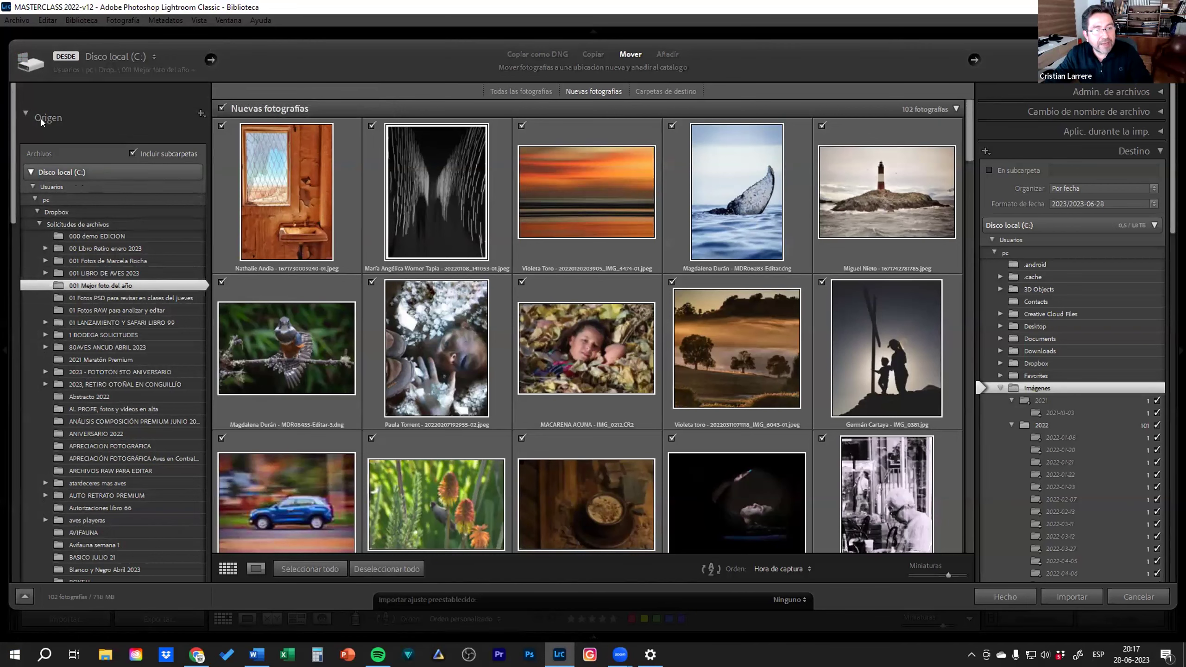
click(31, 172)
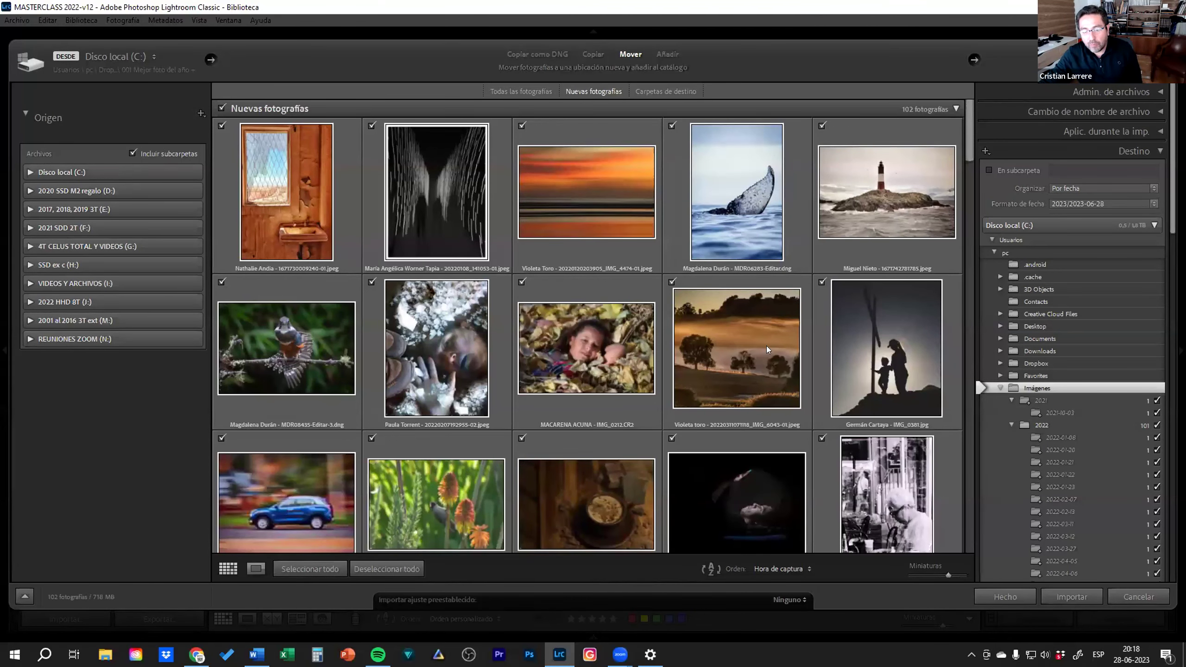
Switch the import method to Add, then to Copy, for the 102 C: photos
scroll(766, 348, down, 5)
scroll(766, 361, up, 5)
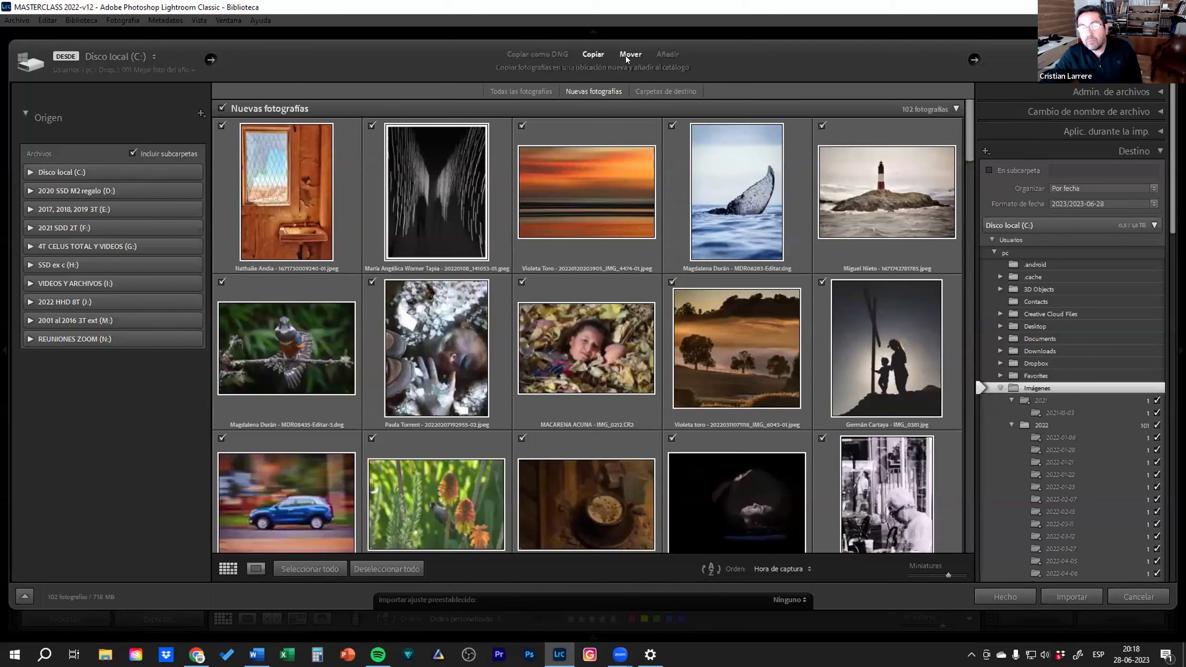
click(668, 55)
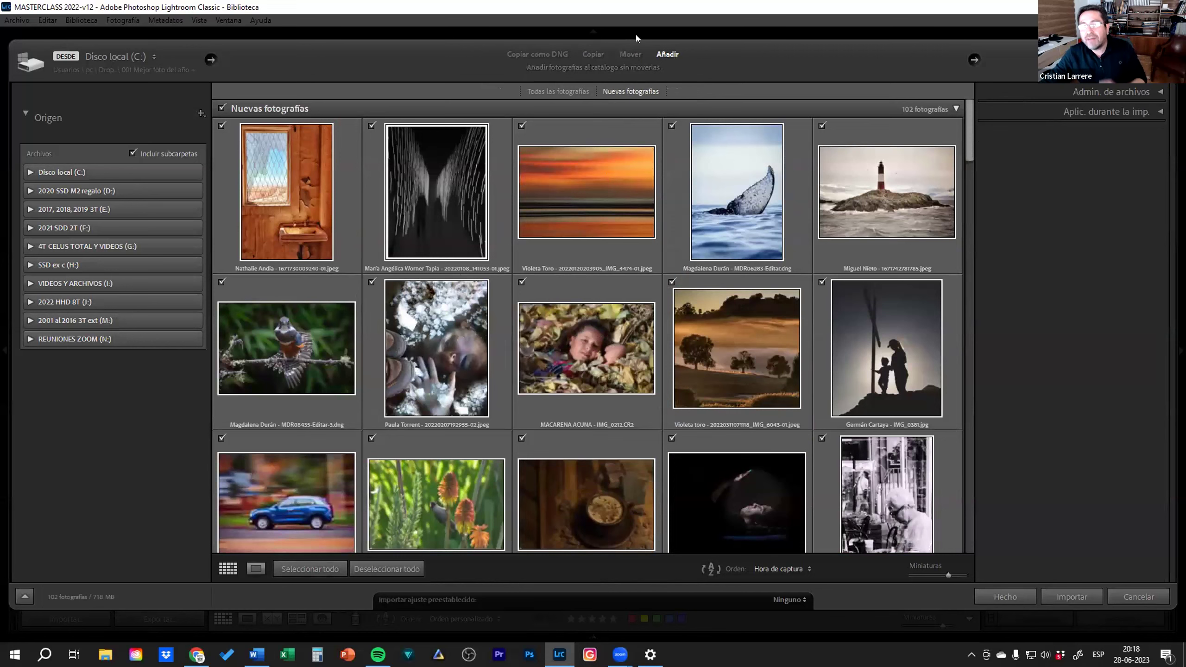
click(592, 57)
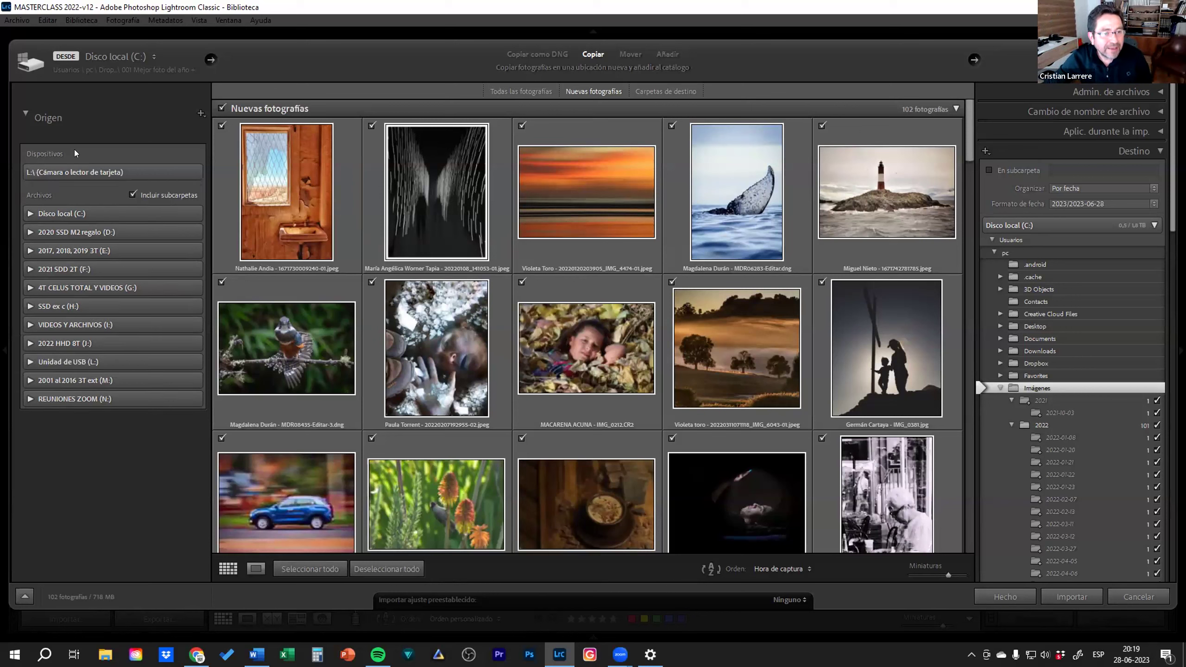
Choose the L:\ card reader as the import source
click(93, 173)
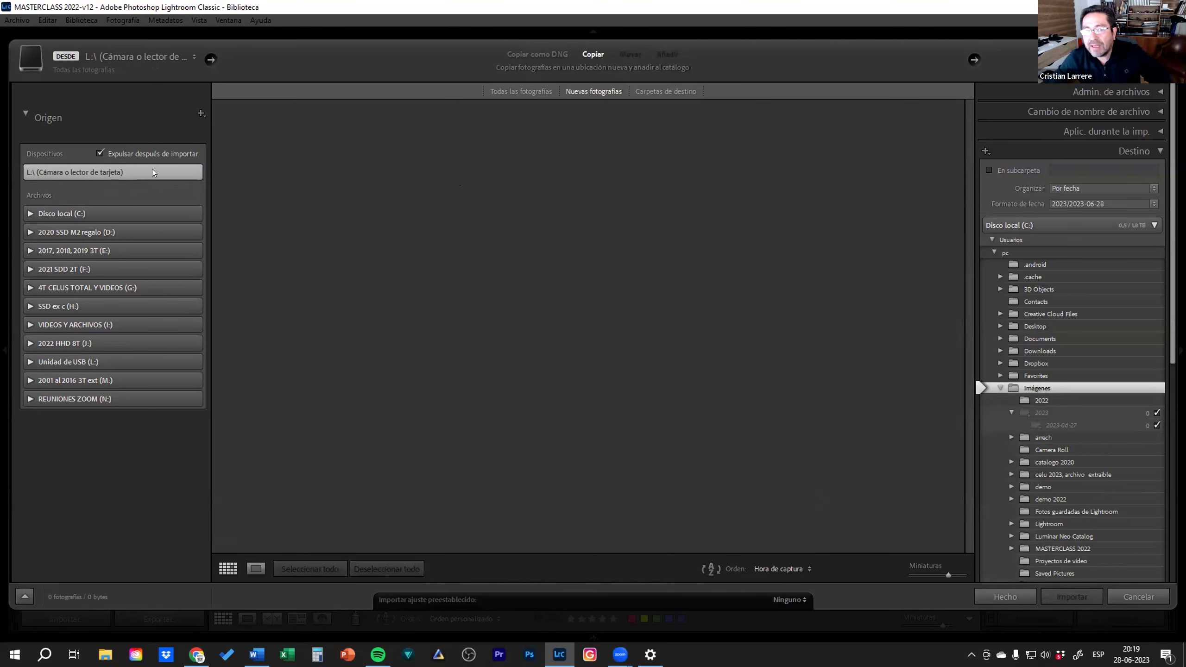
click(1059, 92)
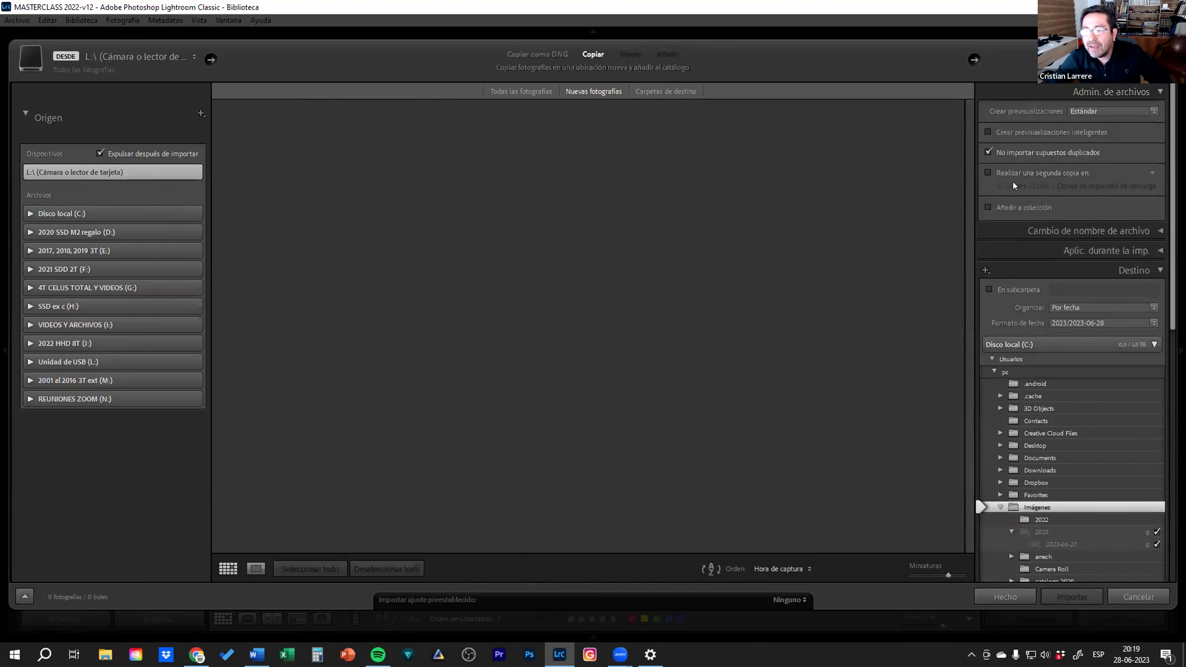
click(982, 151)
scroll(742, 409, down, 5)
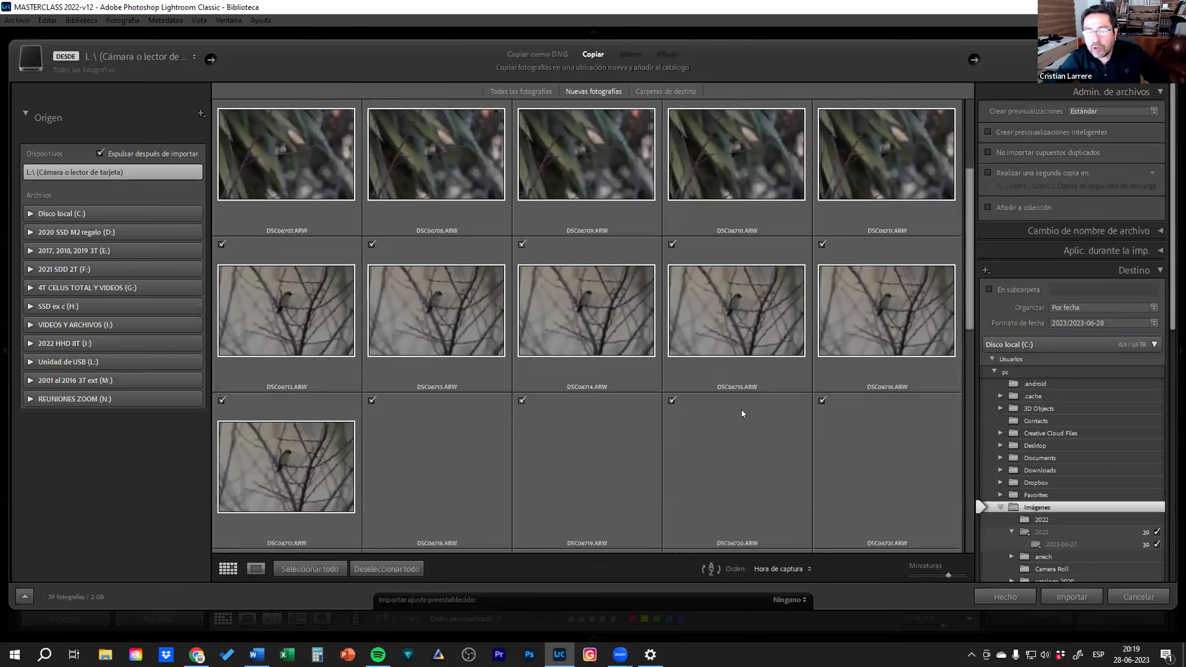
scroll(741, 409, down, 2)
scroll(743, 405, up, 2)
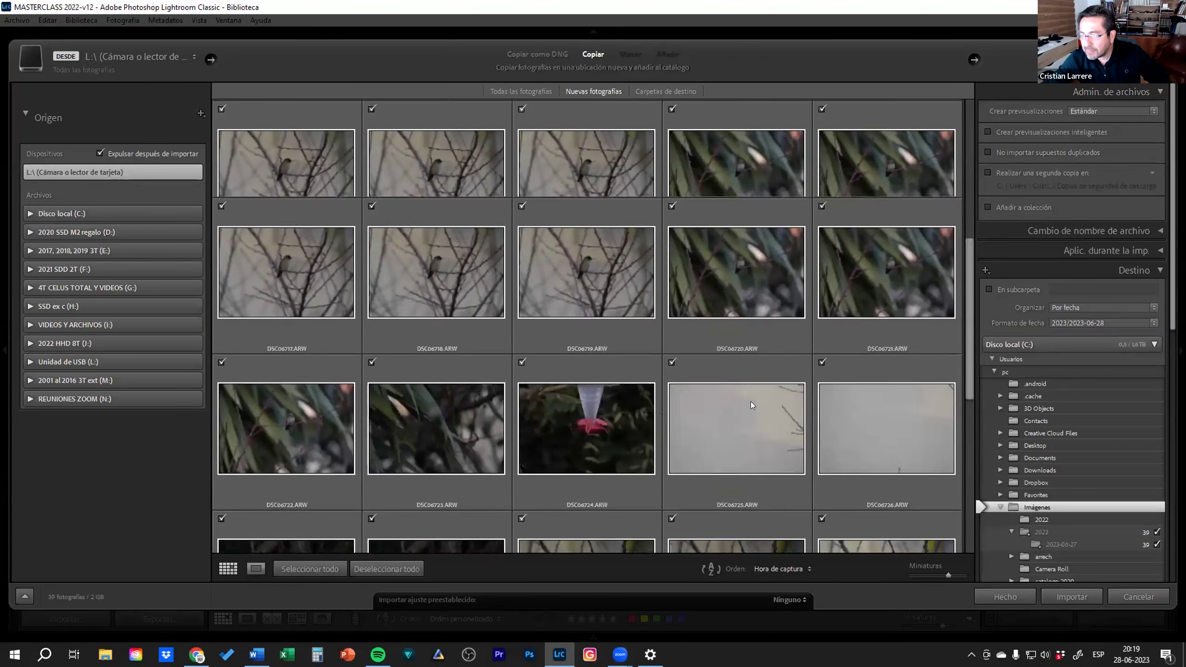
scroll(750, 401, up, 5)
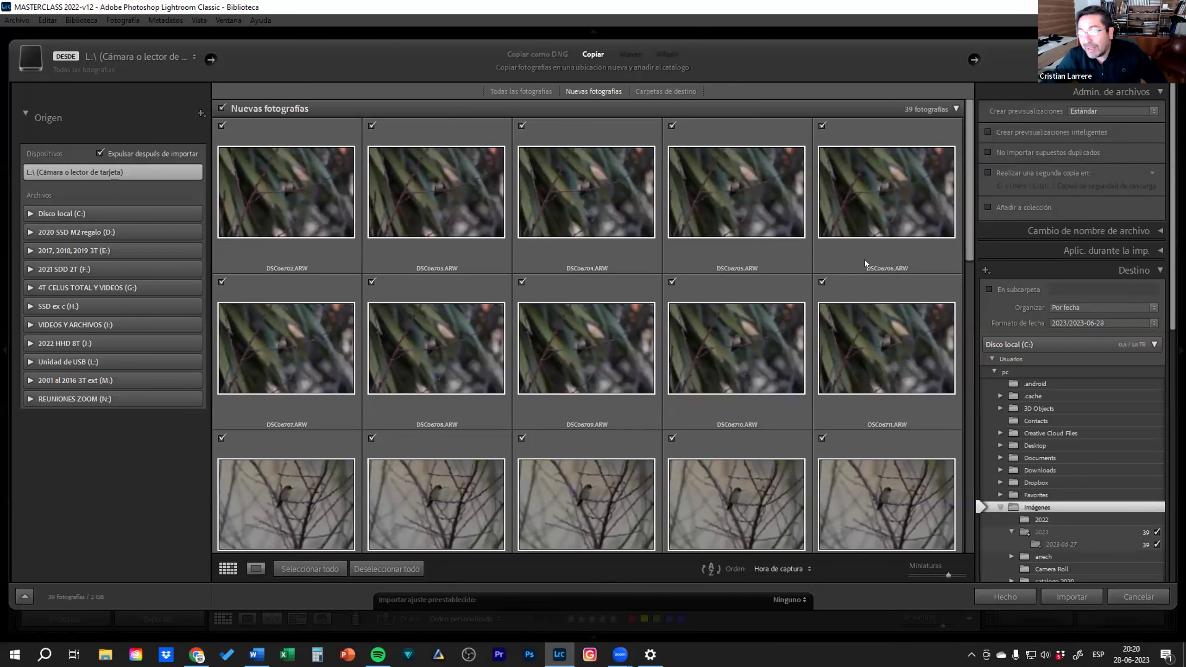
scroll(418, 453, down, 2)
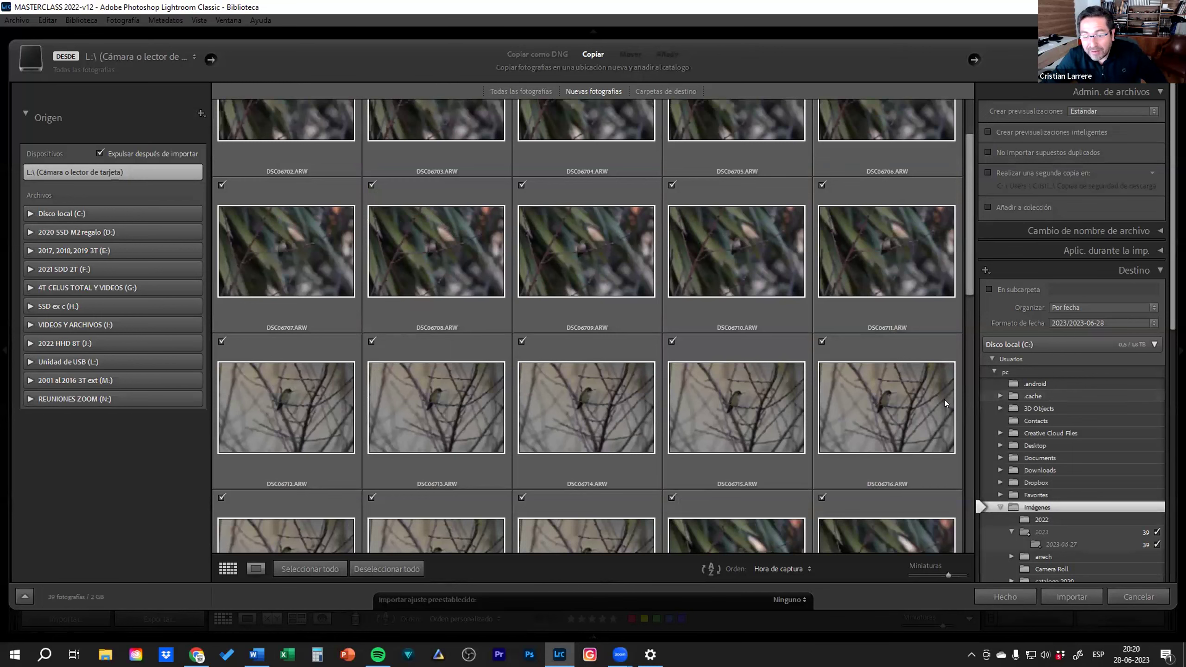
scroll(745, 389, up, 2)
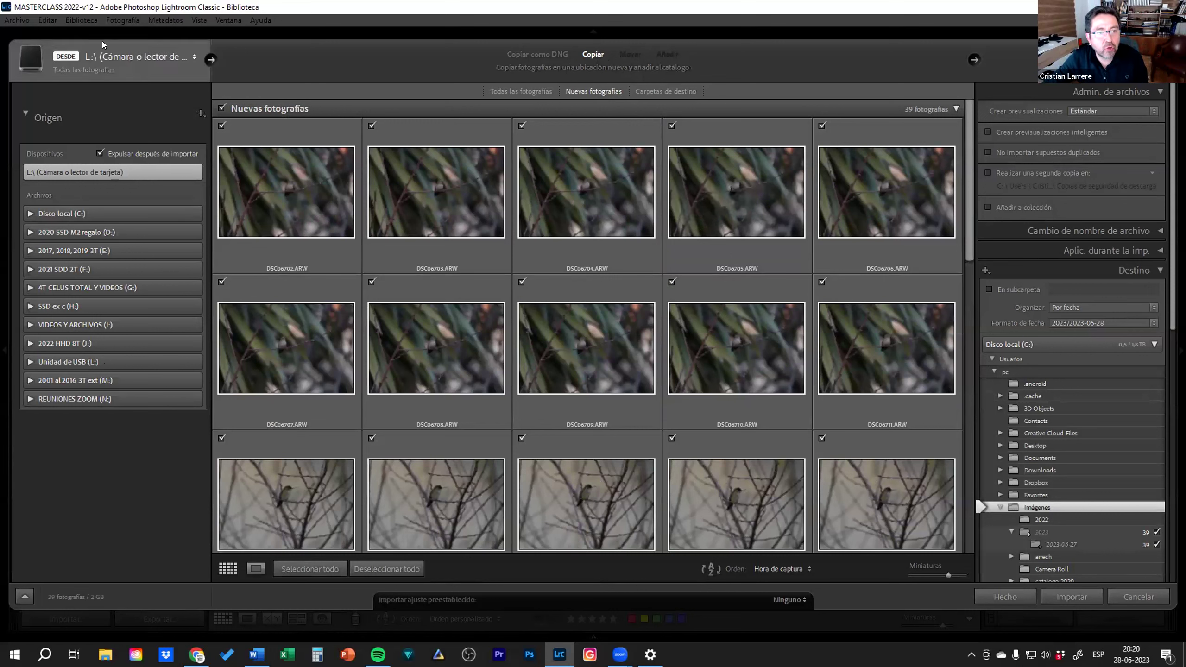
Pick a recent Dropbox folder, then MARATON PREMIUM DICIEMBRE 2021, as the import source
click(108, 56)
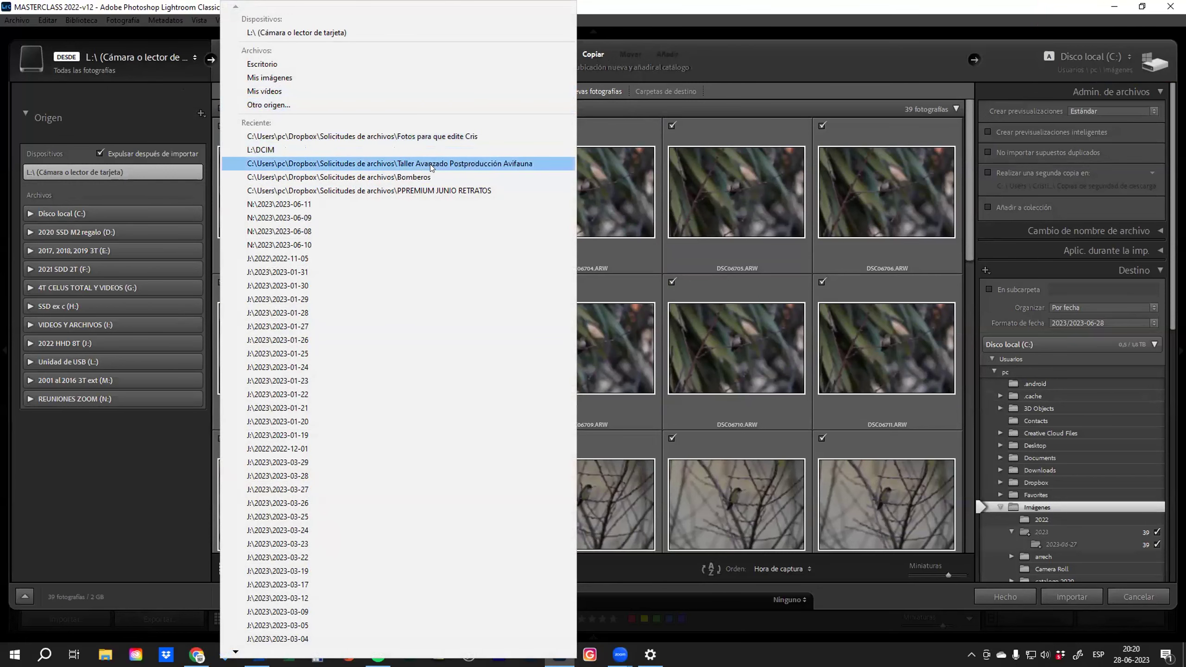
click(428, 136)
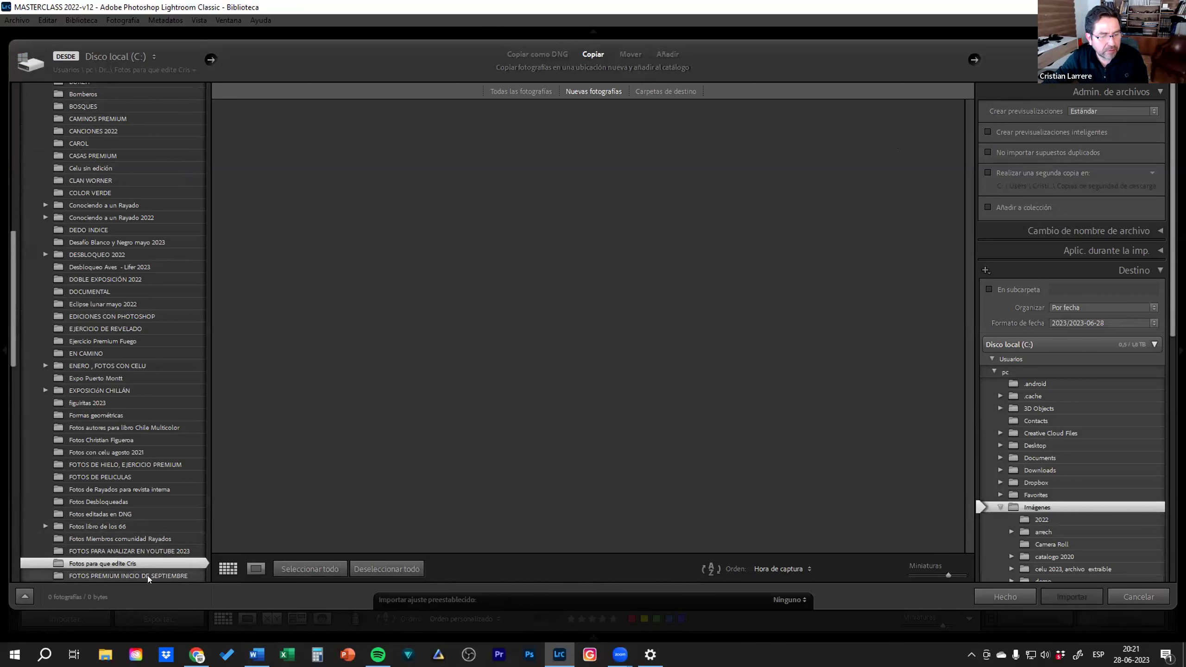
scroll(147, 574, down, 5)
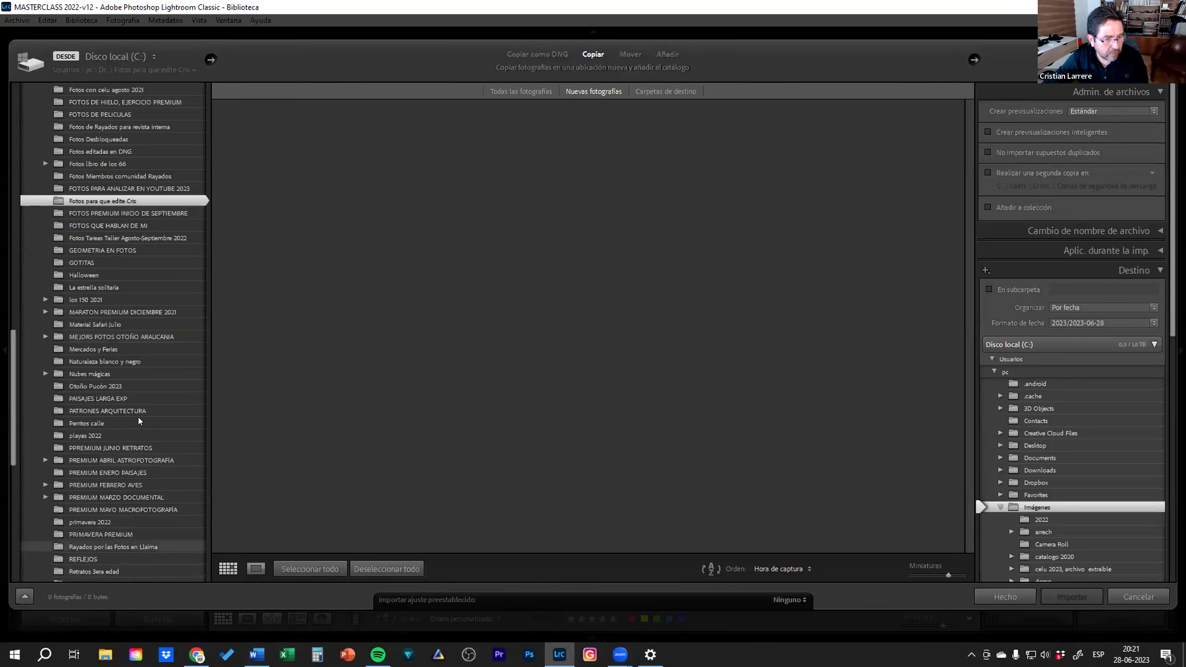
click(131, 311)
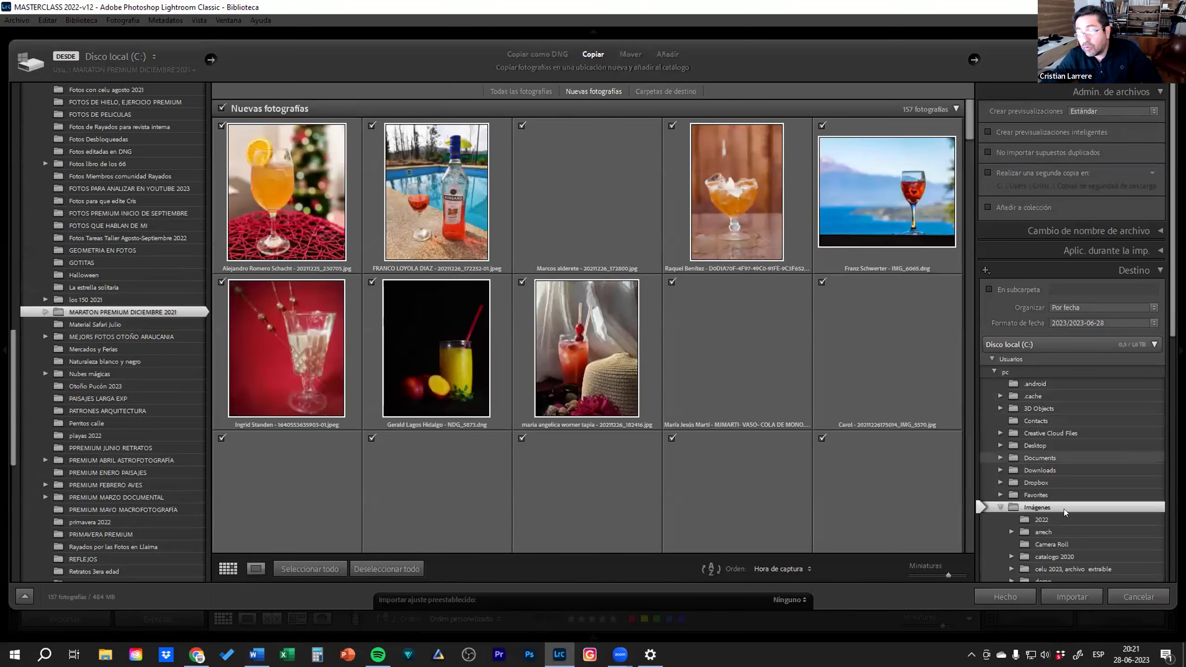
Expand the SSD ex c (H:) drive as import destination and review its folders
scroll(1059, 486, down, 5)
scroll(1053, 464, down, 5)
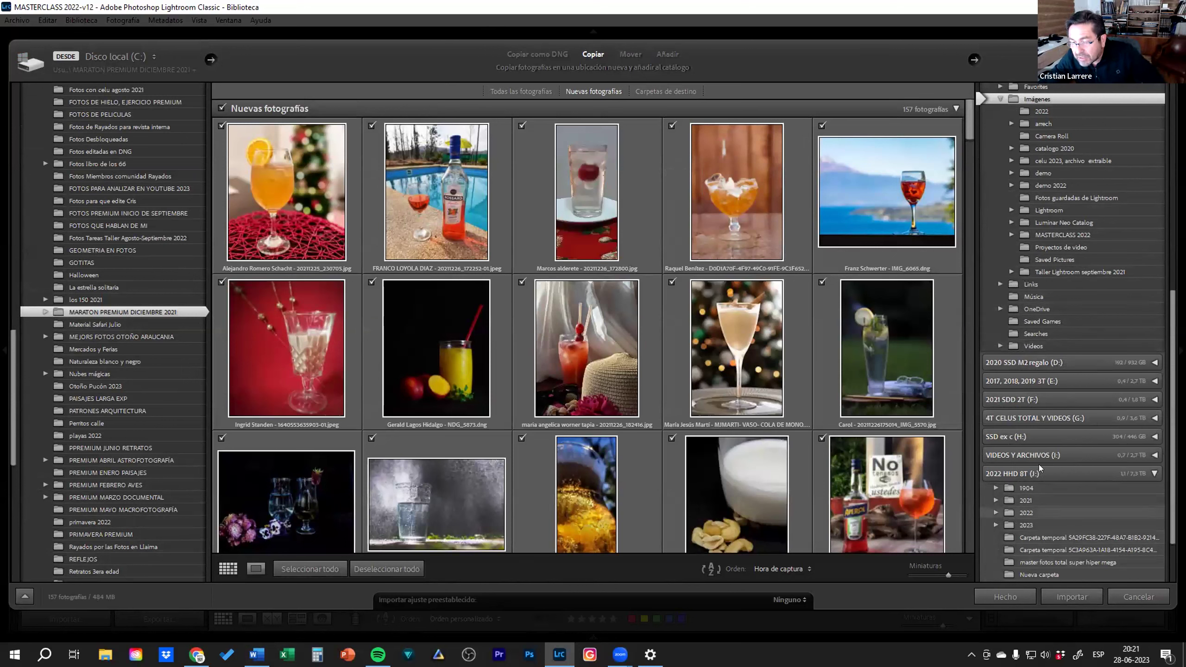
click(1028, 438)
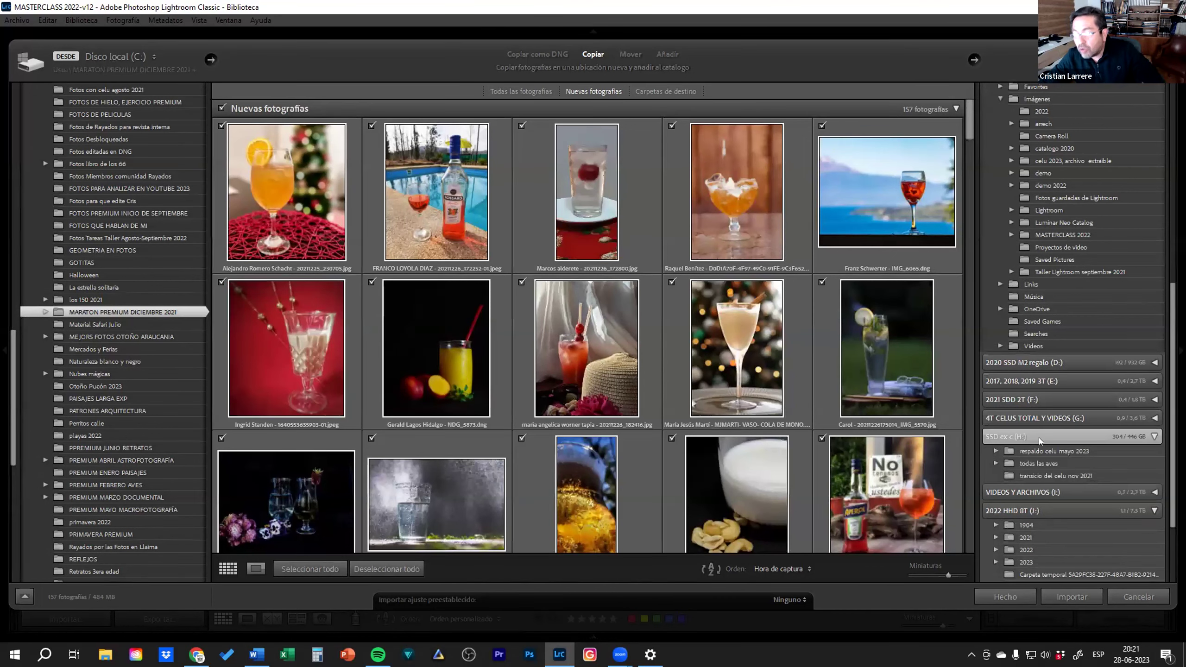
scroll(1078, 210, up, 4)
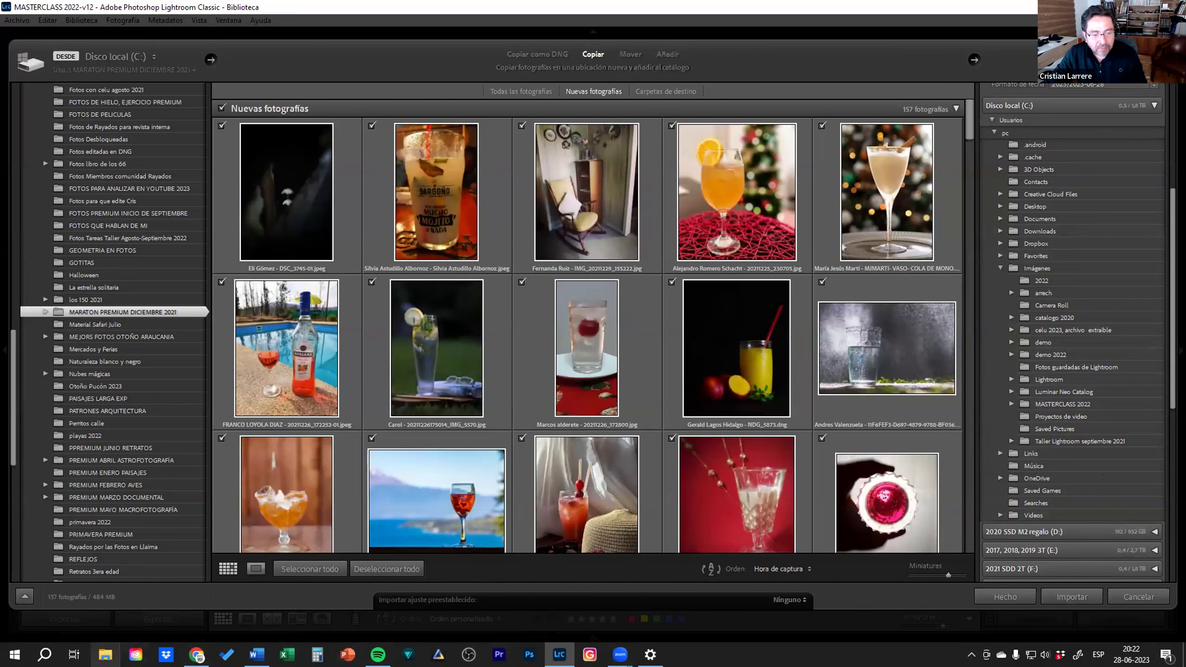
click(106, 654)
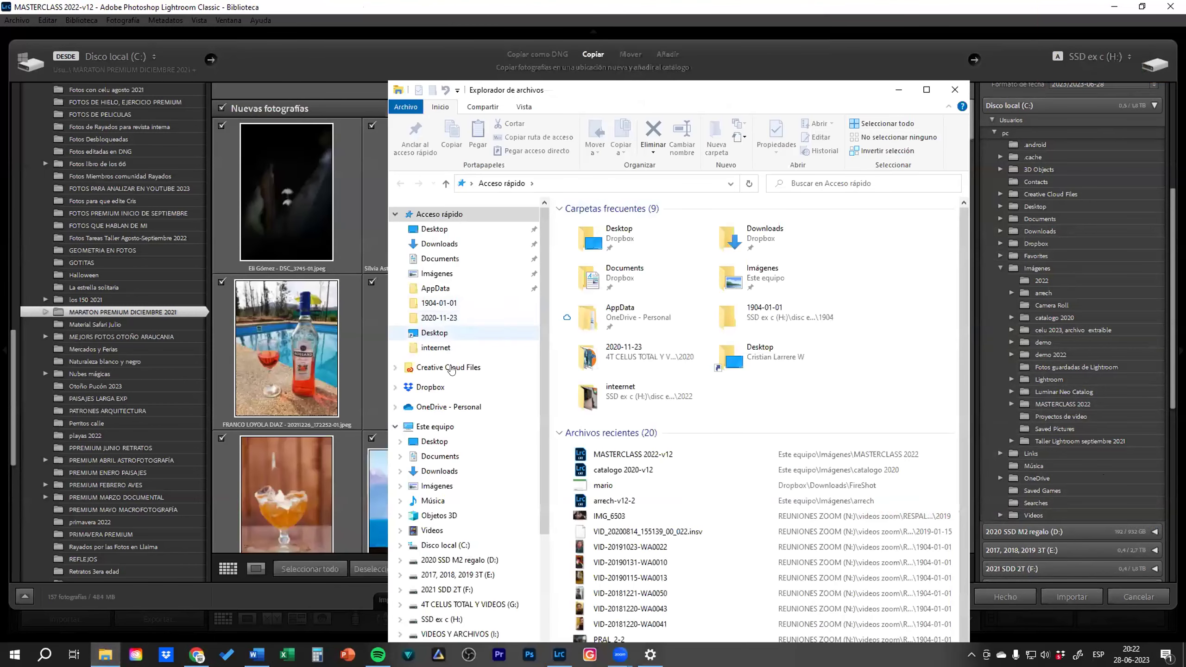
click(446, 426)
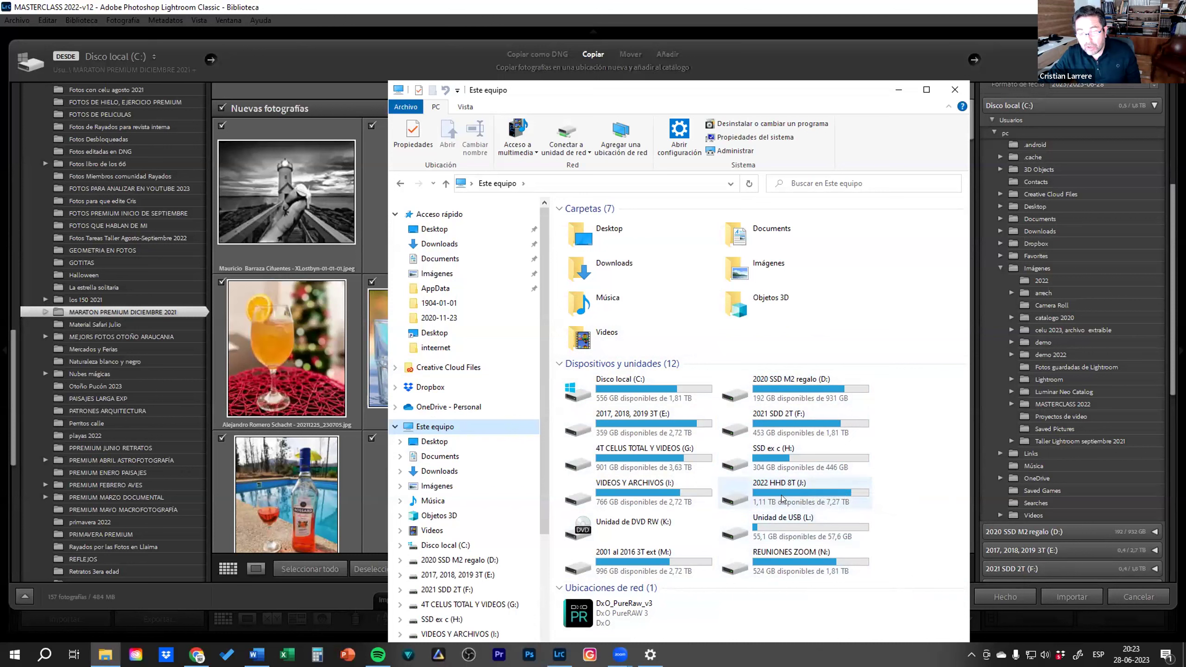
mouse_move(778, 491)
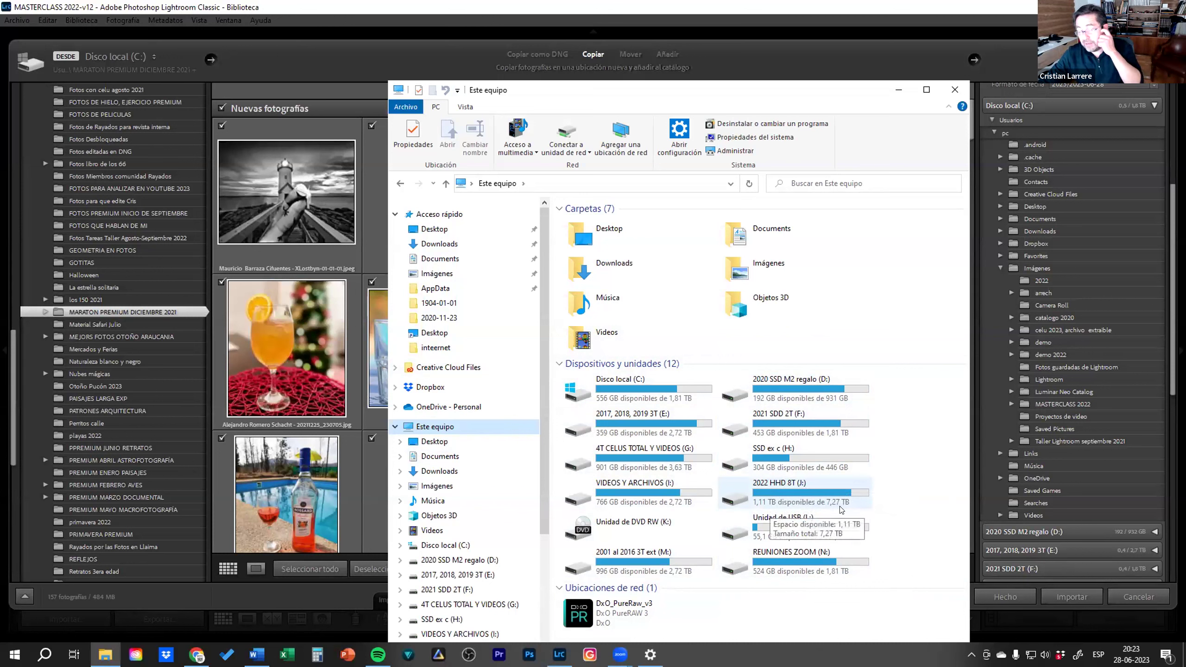
click(767, 493)
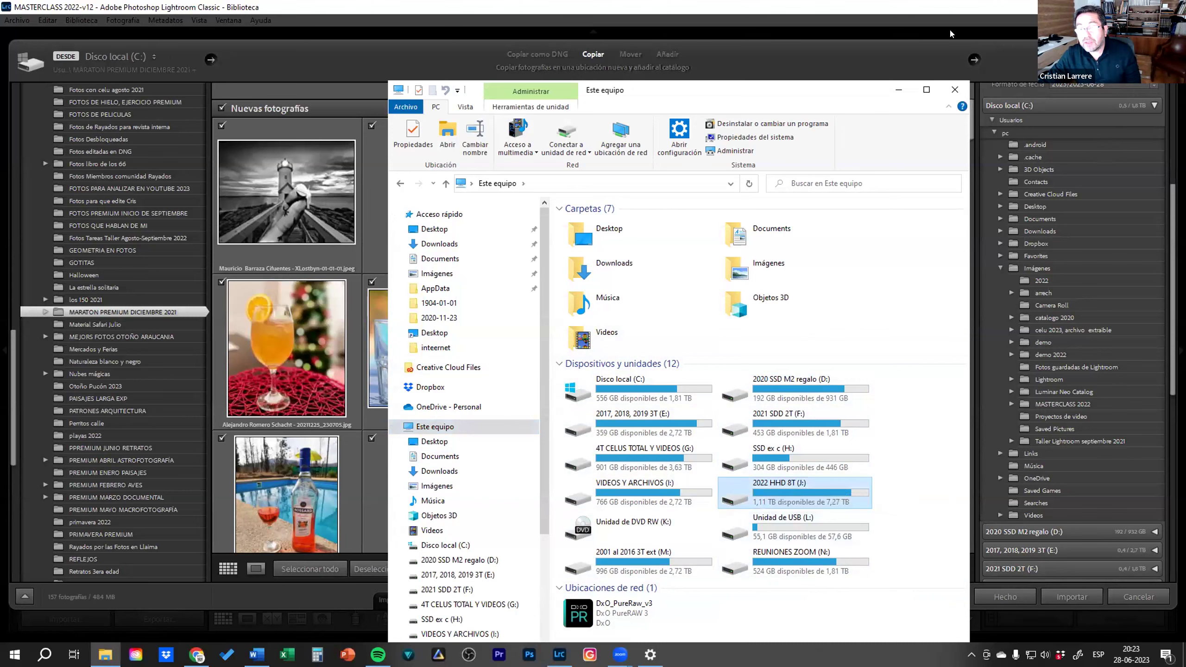
click(950, 34)
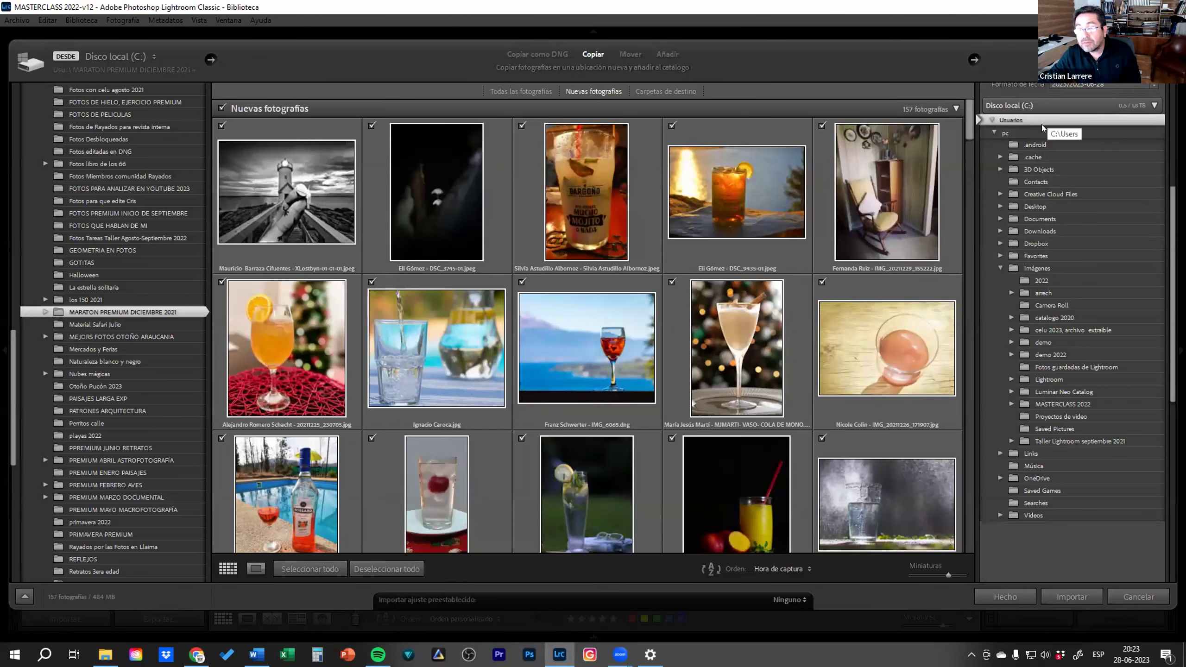
Collapse Disco local (C:) and switch the destination through H:, G:, then 2021 SDD 2T (F:)
scroll(1064, 135, up, 5)
click(1153, 345)
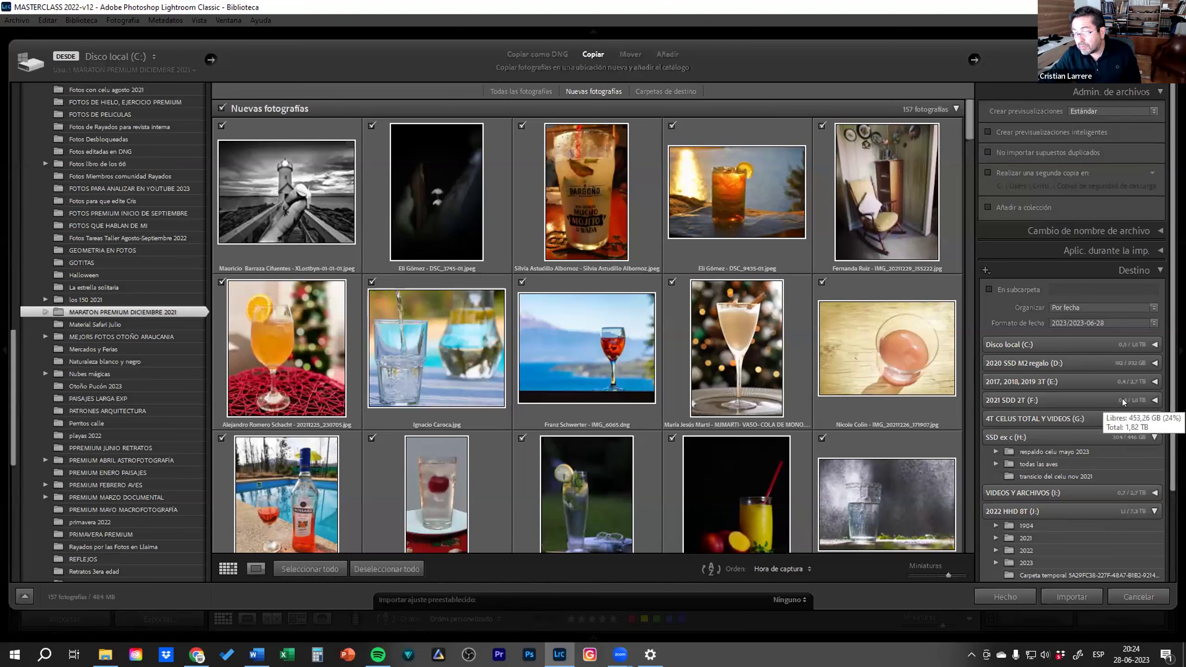
mouse_move(1122, 381)
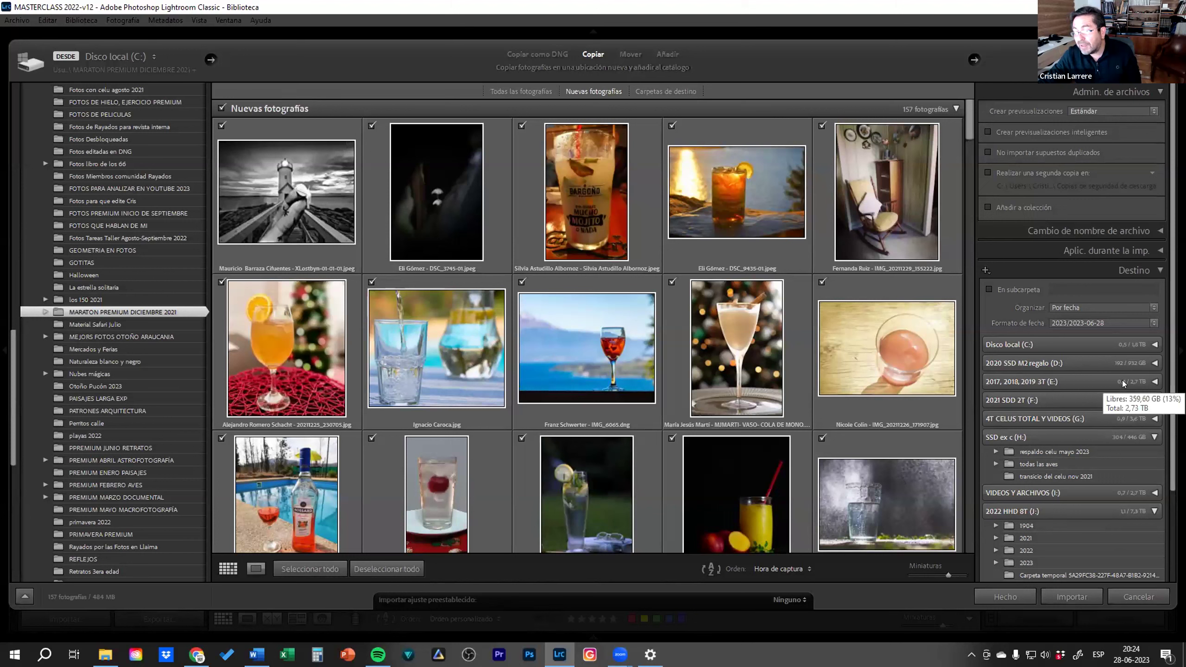
click(1028, 437)
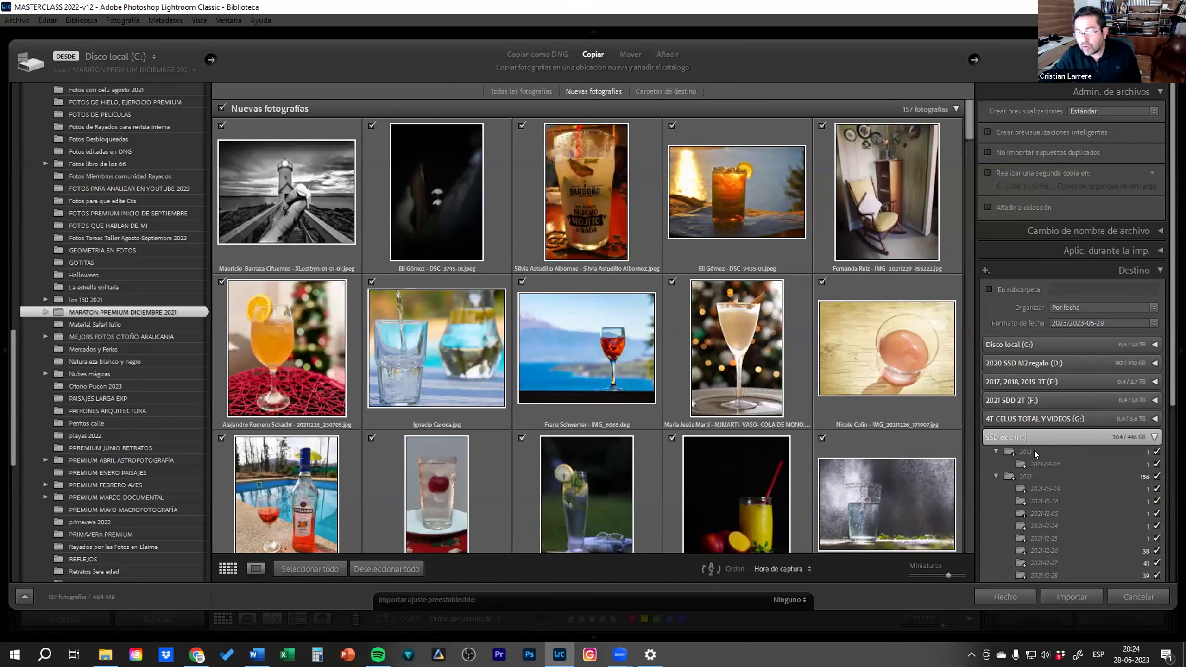
click(989, 418)
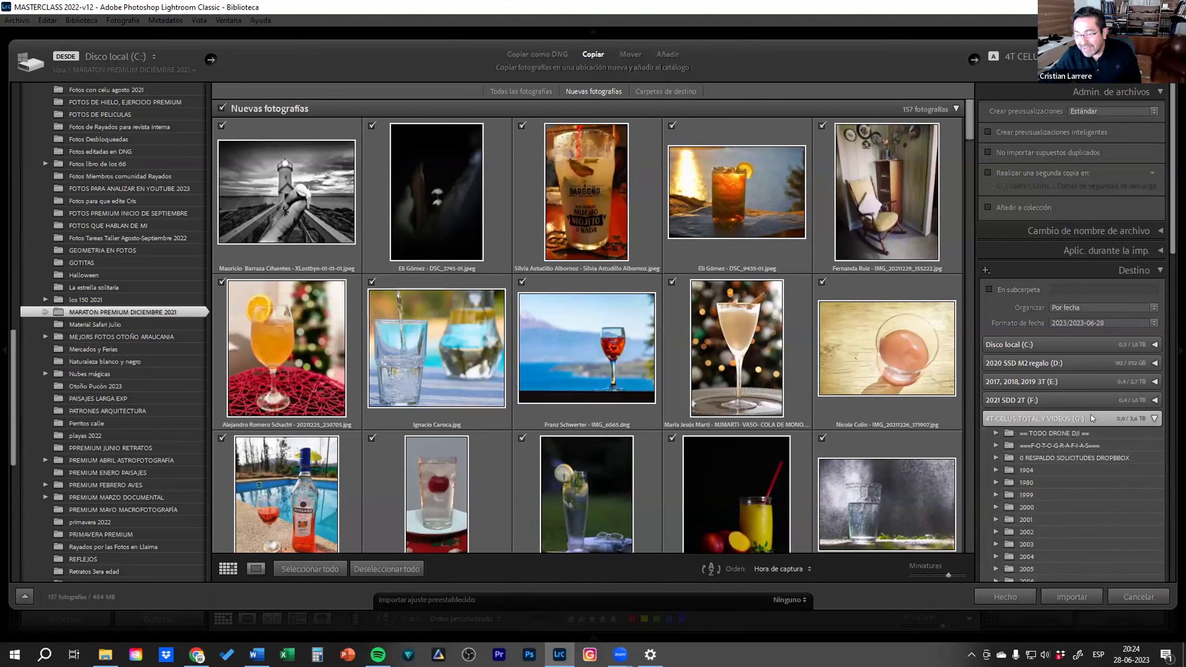
click(1020, 401)
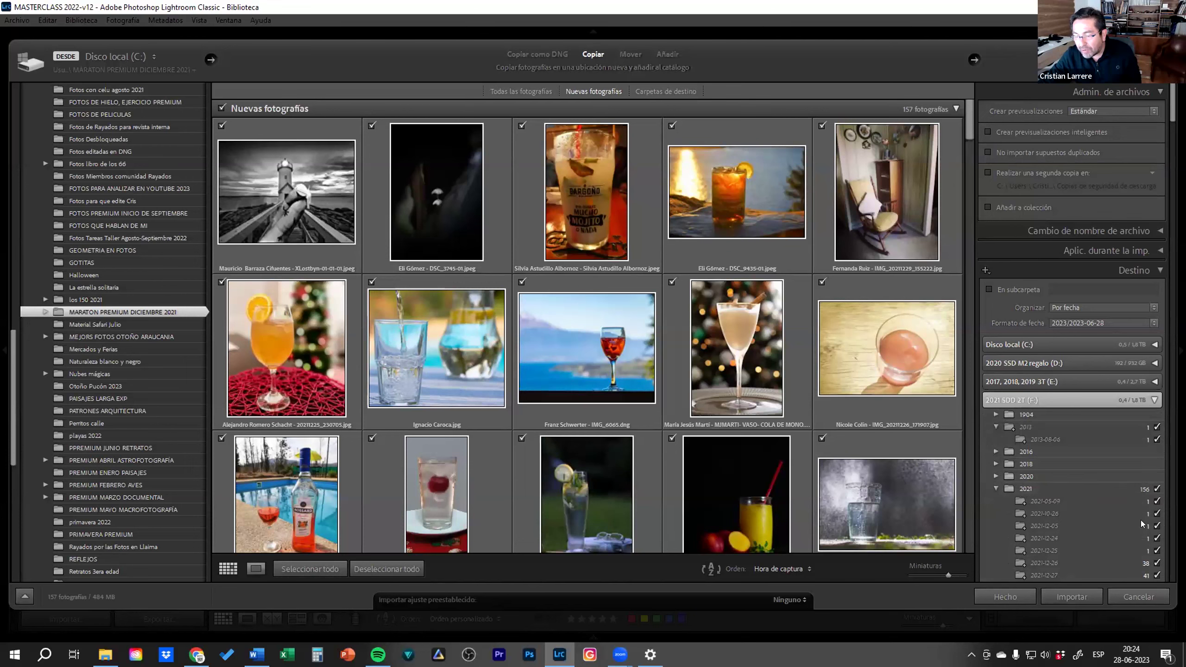
scroll(1138, 576, down, 5)
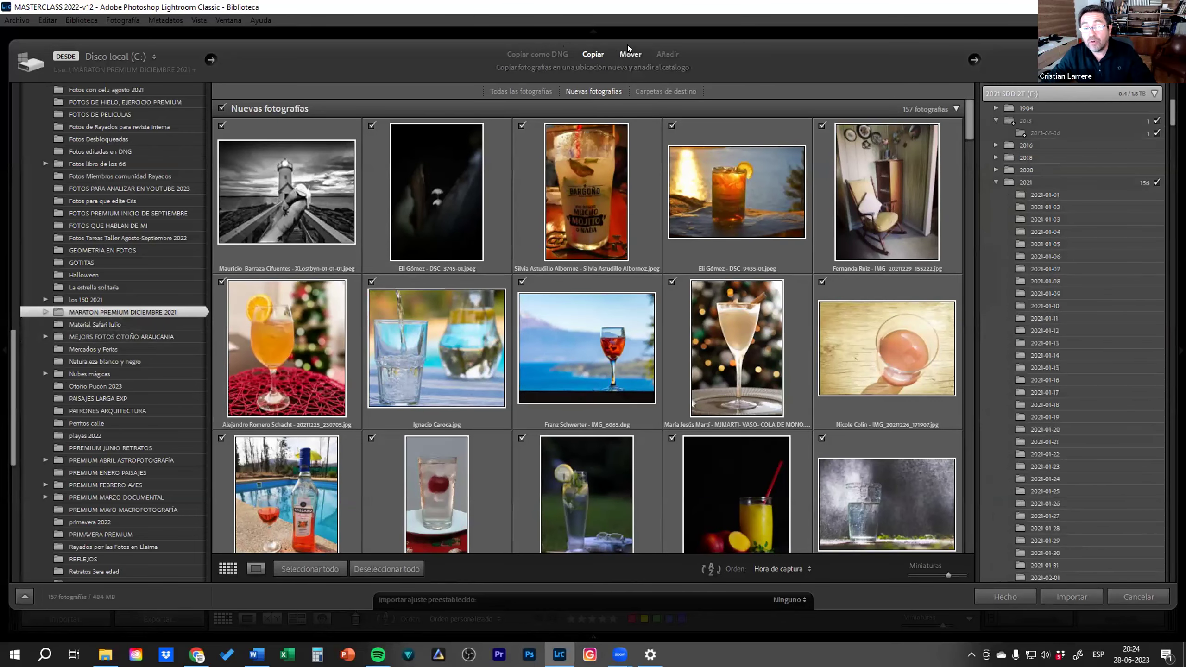
Set the import to Añadir so the 157 MARATON photos are added without moving them
click(664, 53)
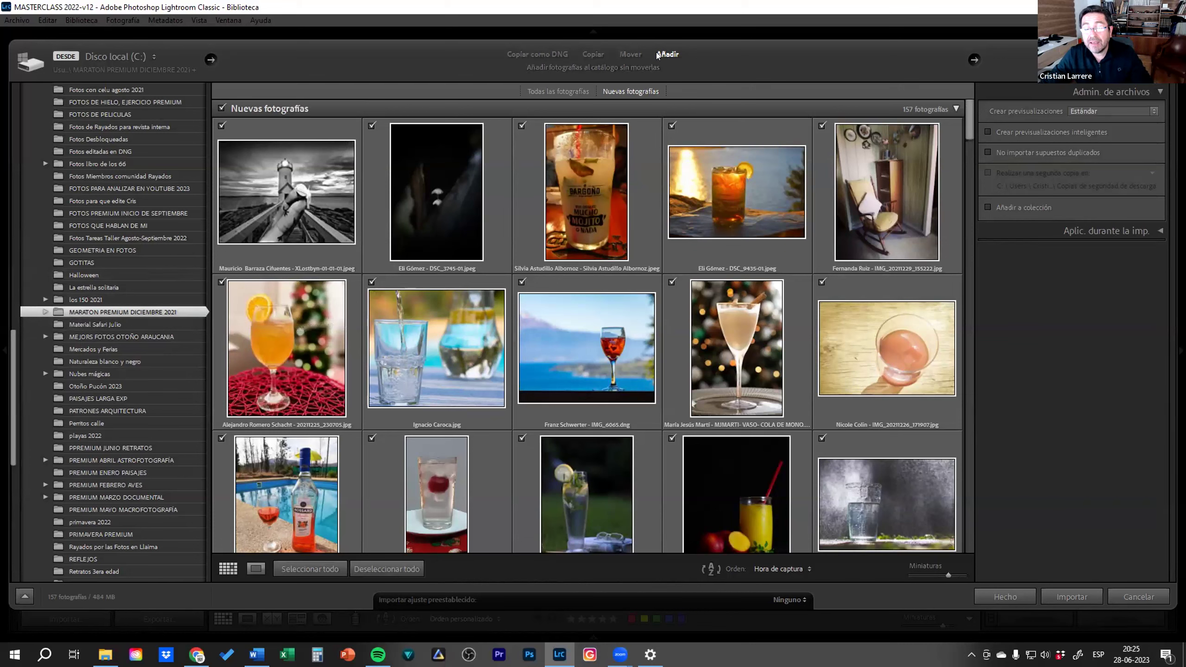
click(630, 54)
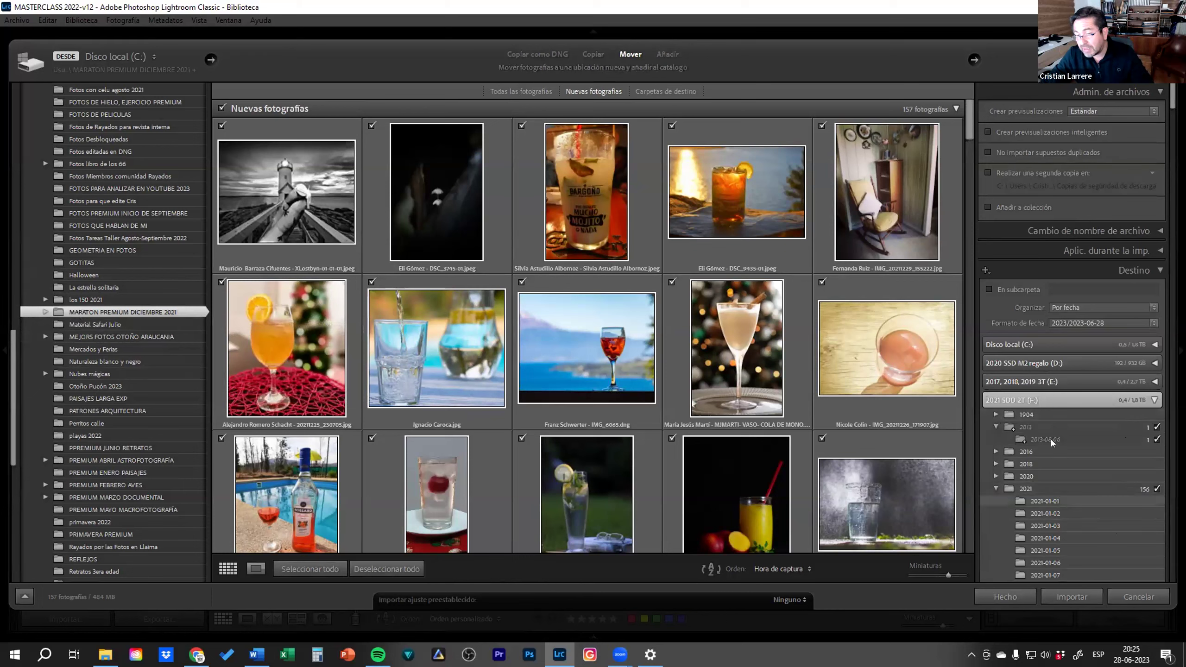
scroll(1059, 471, down, 5)
scroll(1059, 472, up, 5)
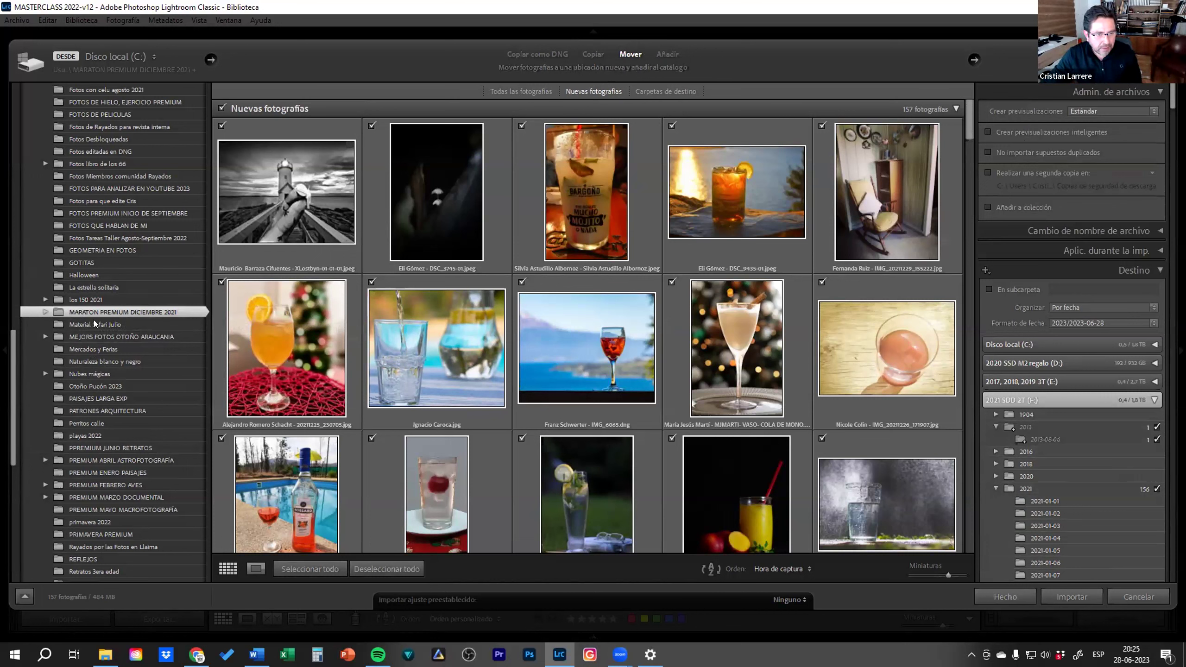
click(667, 53)
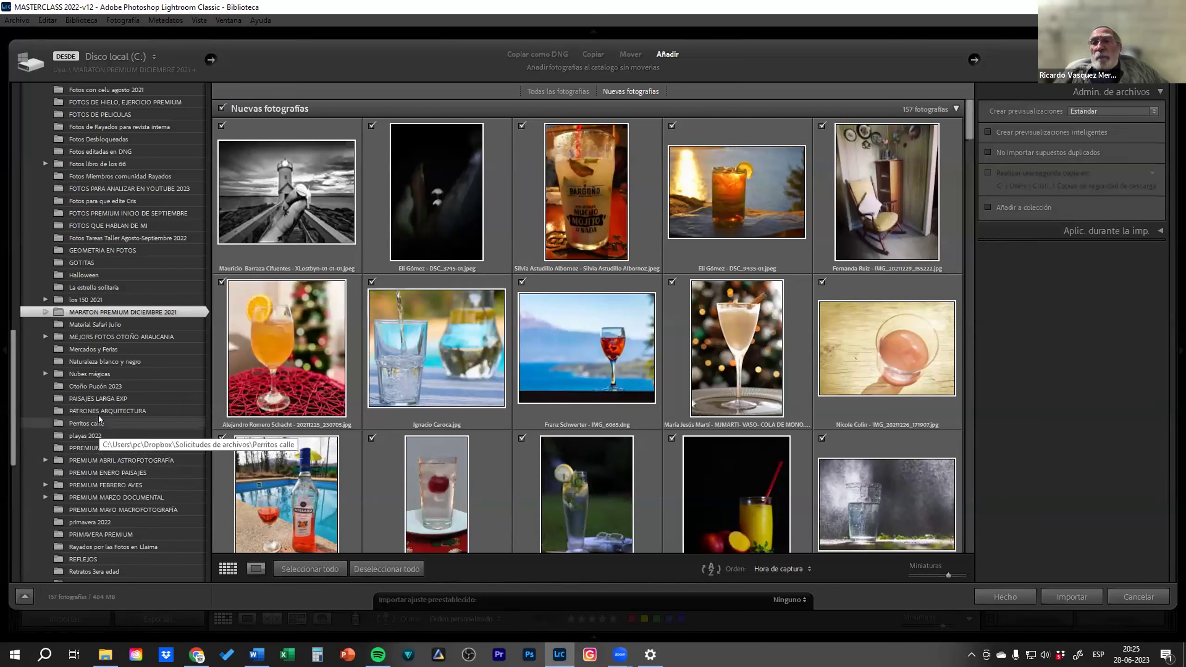
scroll(111, 284, up, 5)
scroll(111, 281, up, 10)
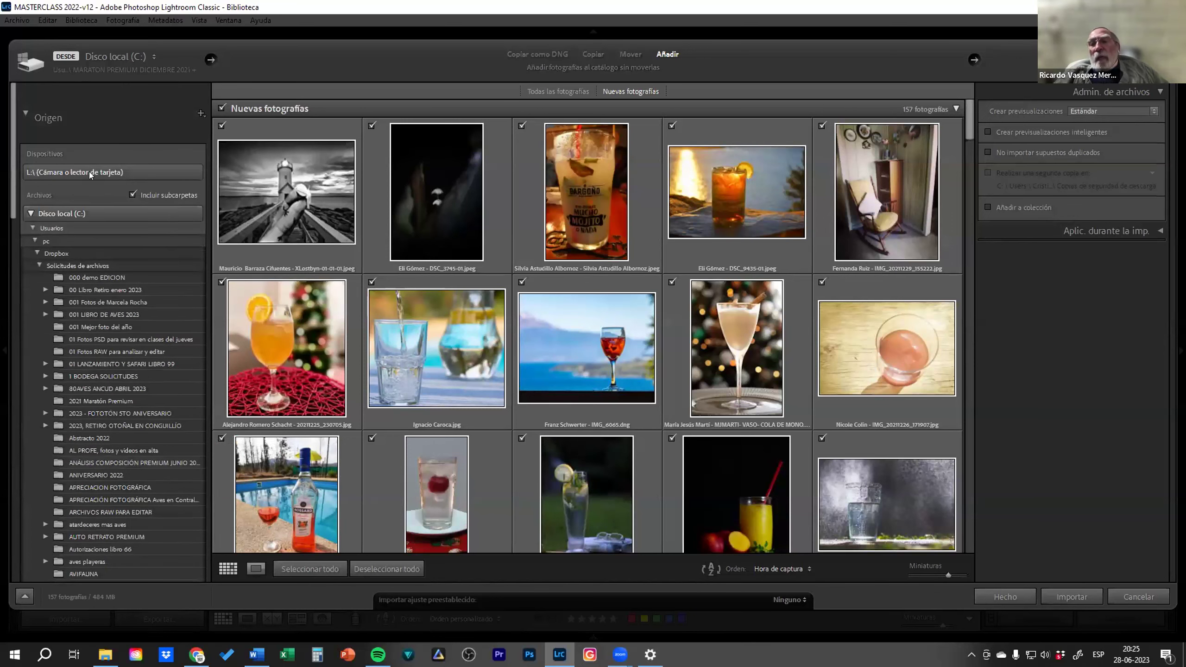
Import only DSC06702–DSC06706 from the card reader into C:\2023\2023-06-27
click(89, 172)
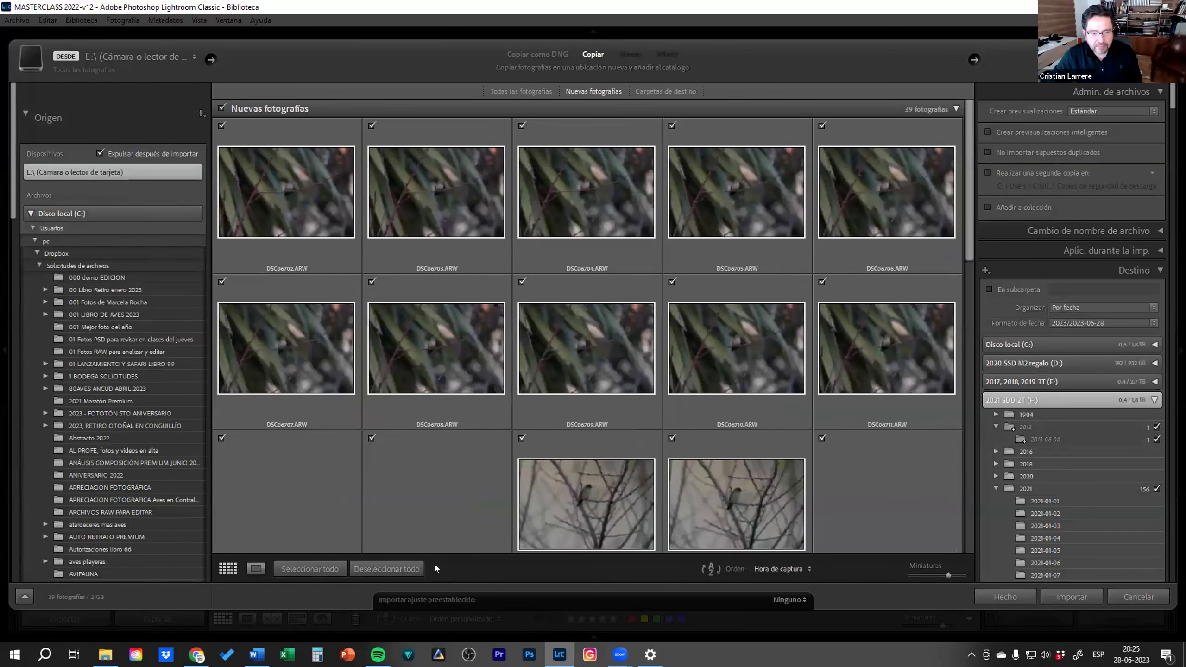
click(399, 568)
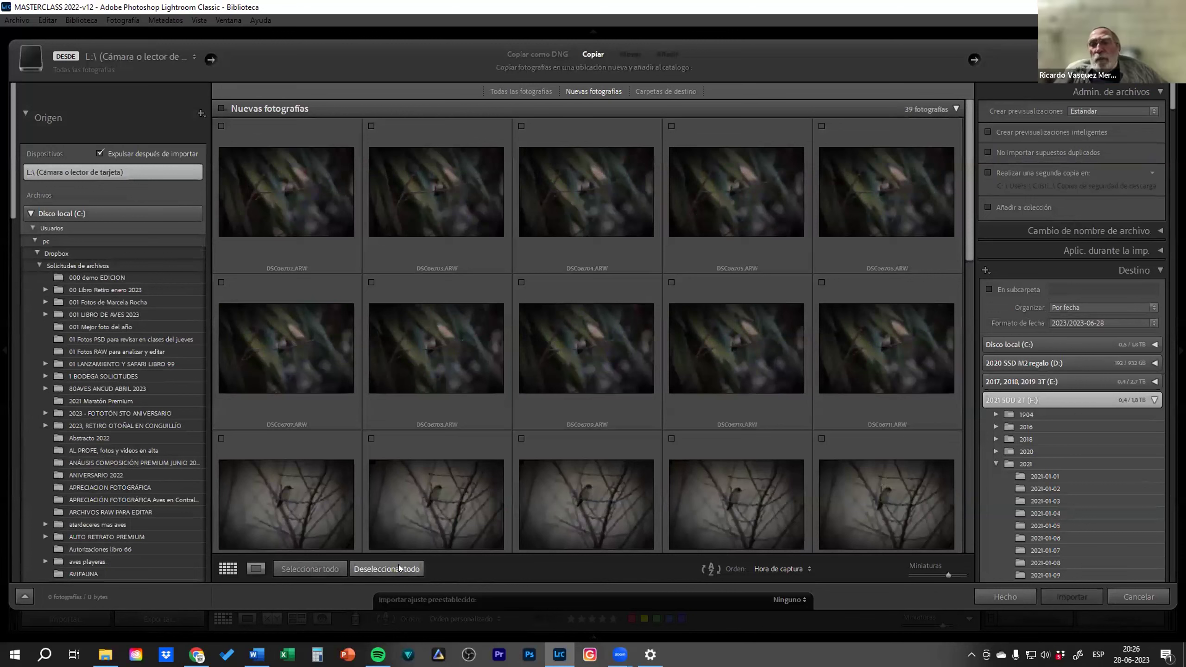
click(221, 125)
click(821, 125)
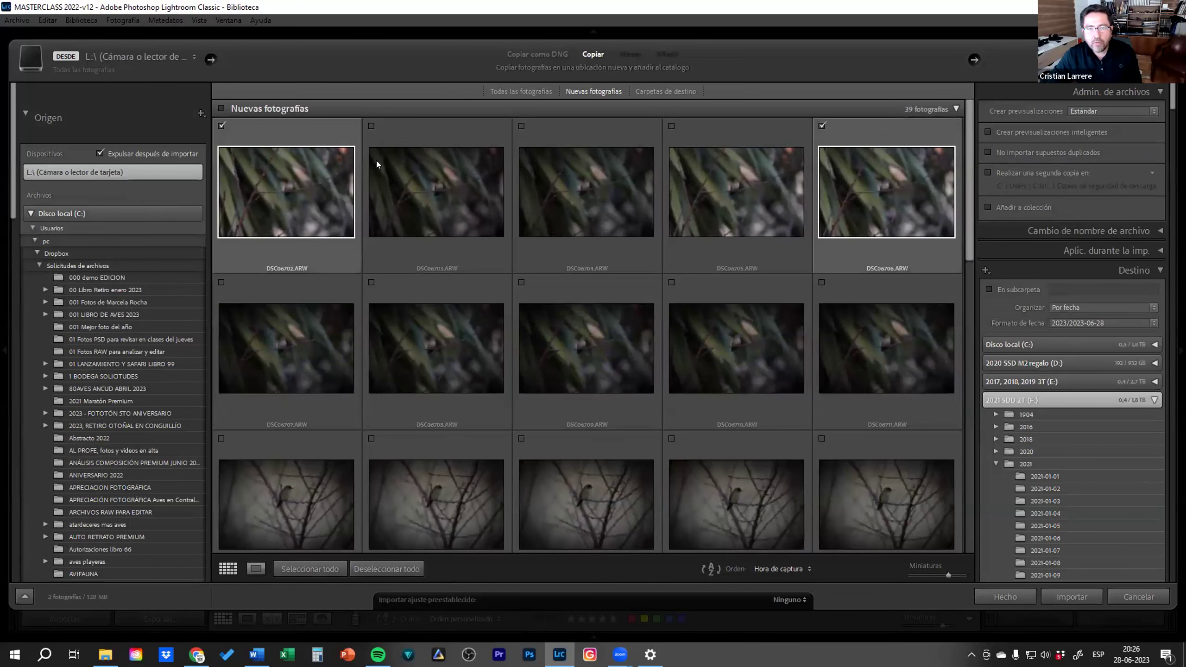
click(371, 126)
click(522, 126)
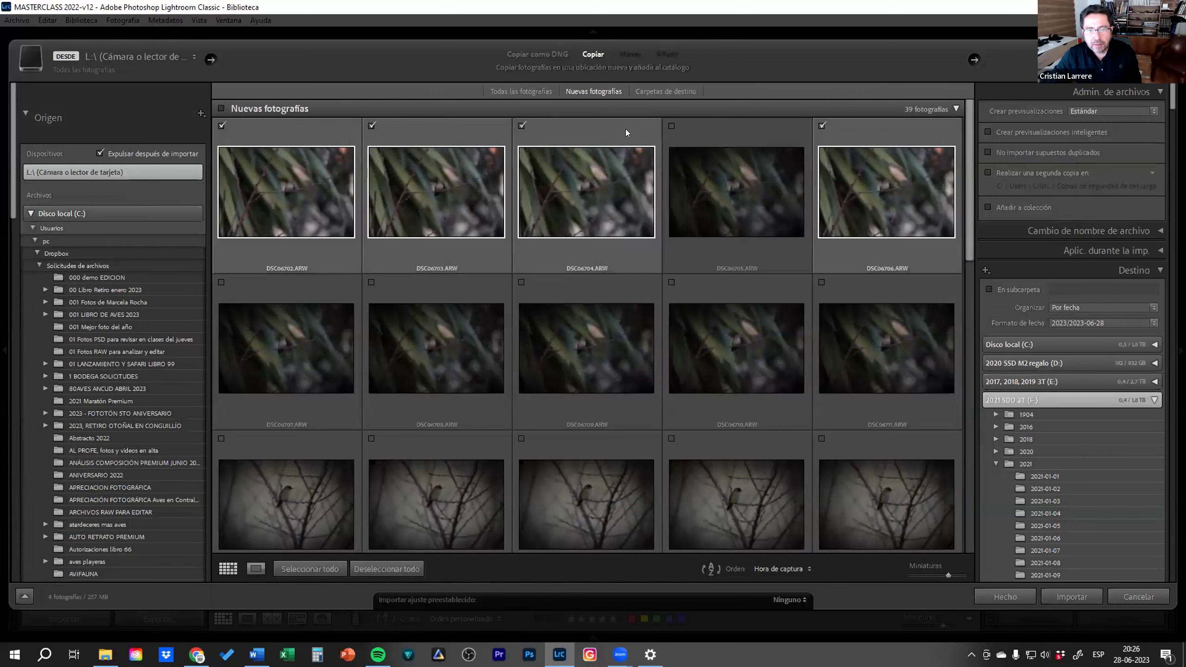
click(671, 125)
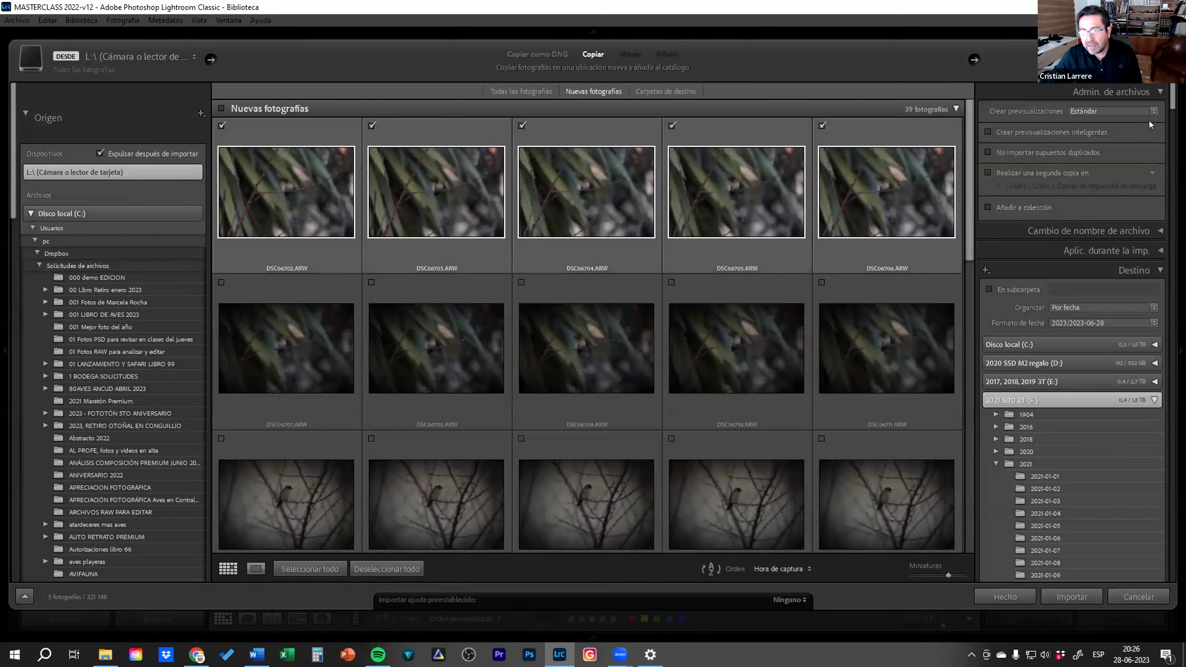
click(1043, 346)
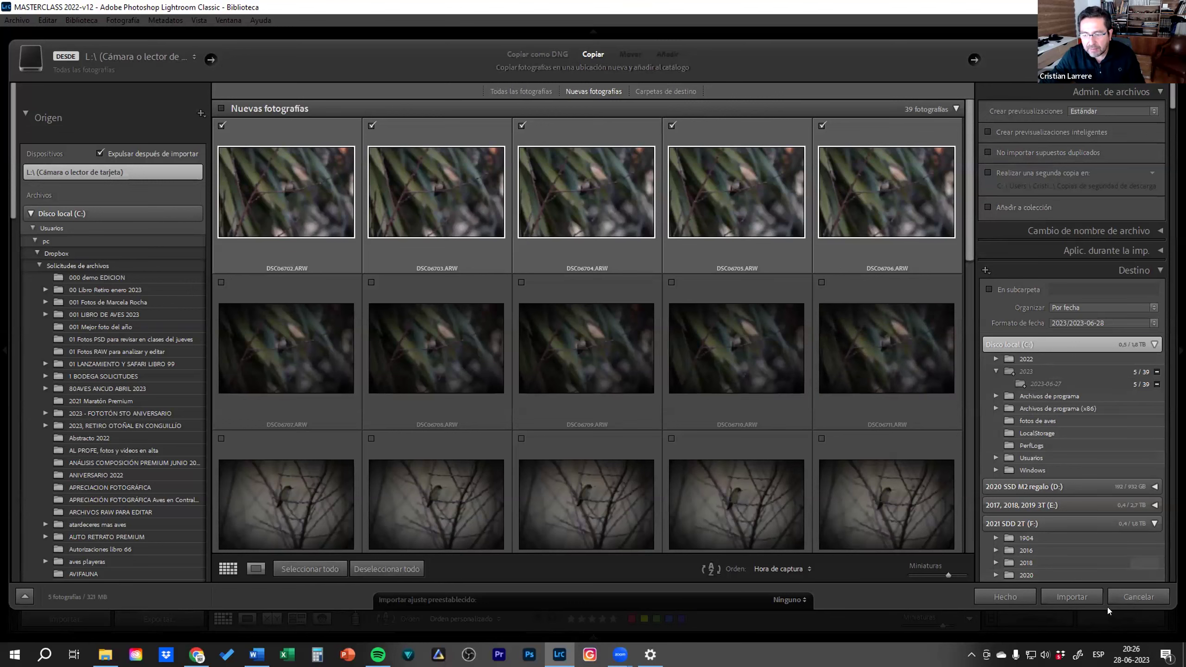
click(1080, 596)
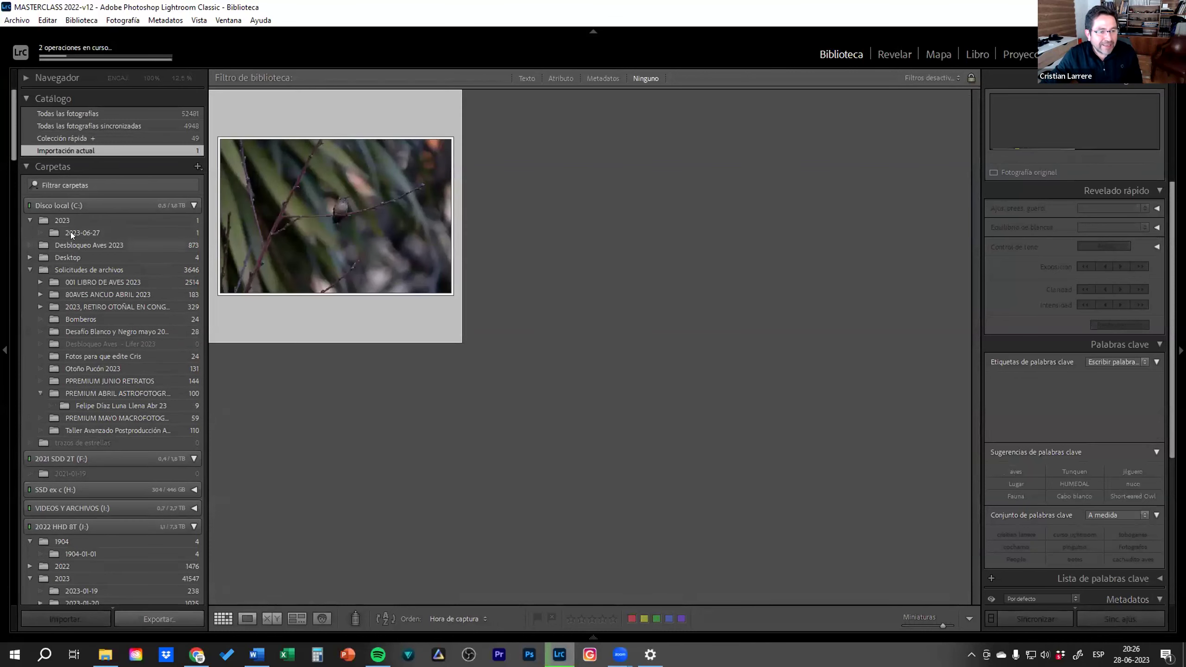
Open the new 2023-06-27 folder and browse its five imported bird photos
click(150, 229)
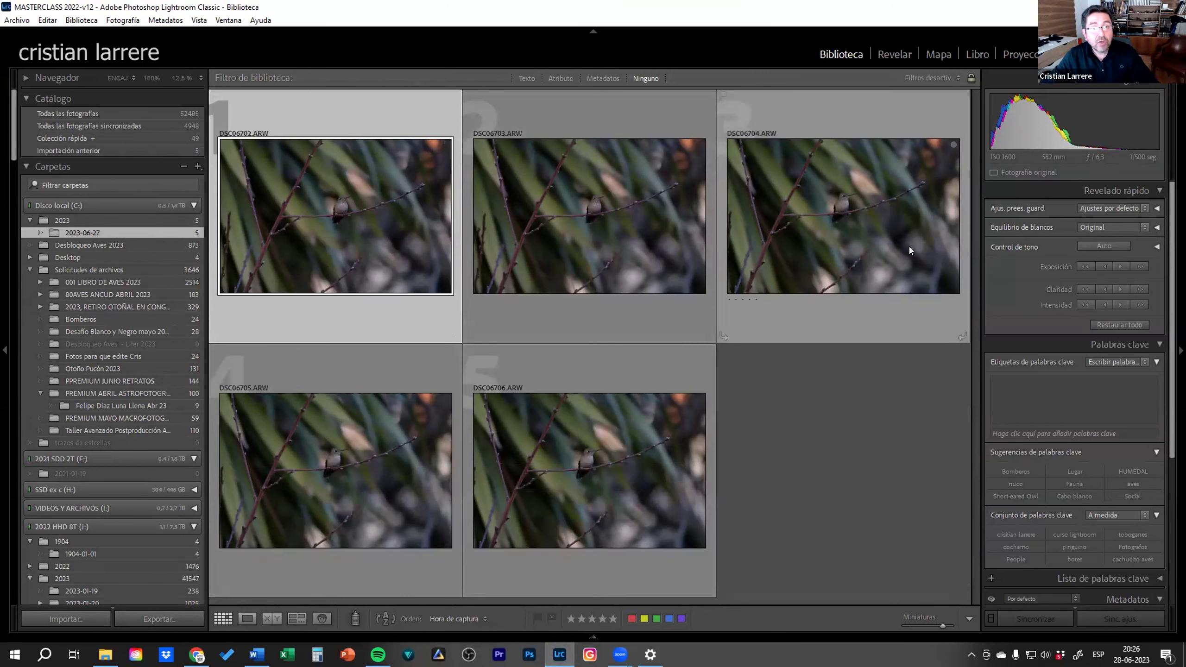
key(F6)
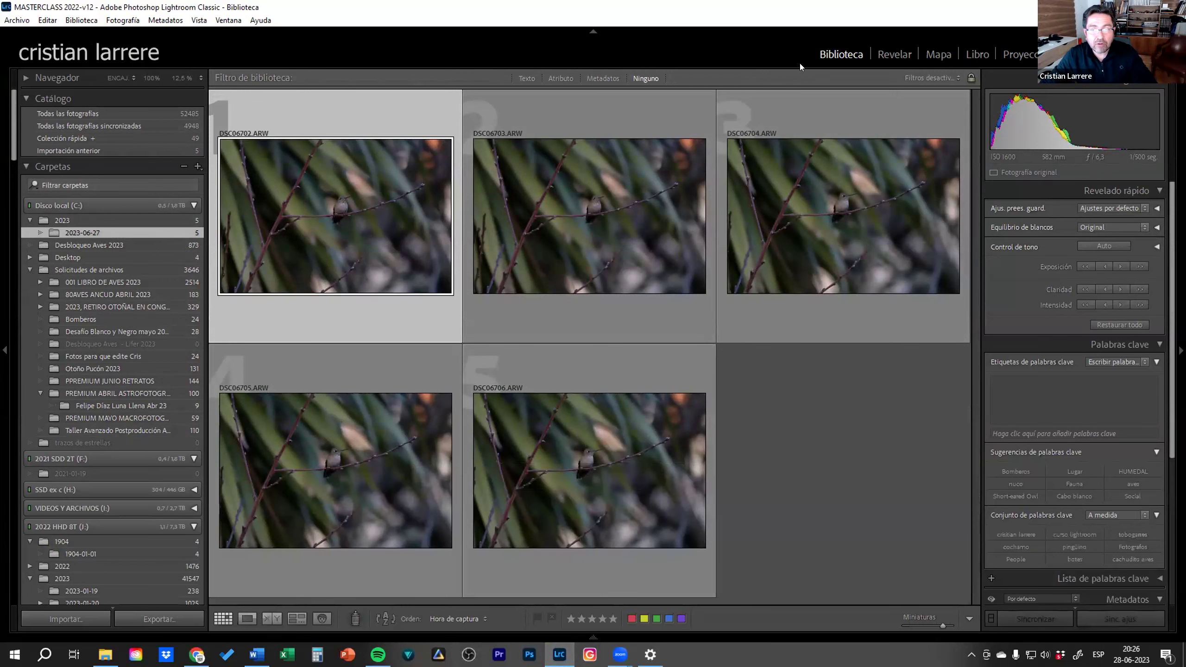
scroll(122, 381, down, 4)
scroll(122, 381, down, 4)
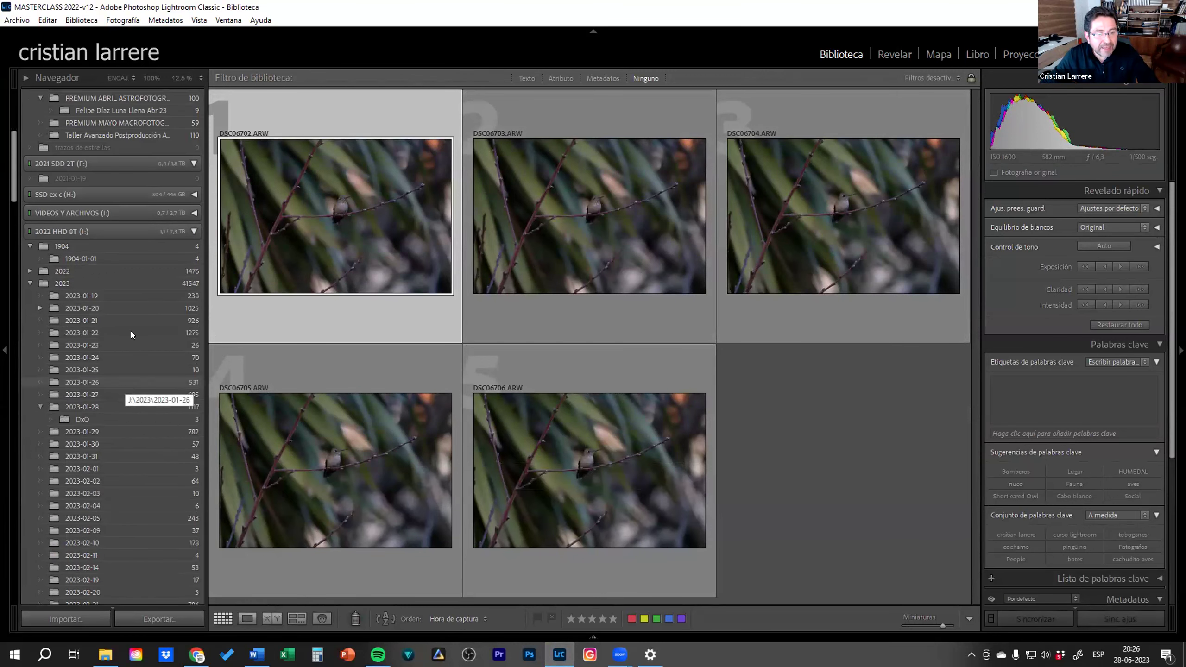
scroll(129, 304, up, 8)
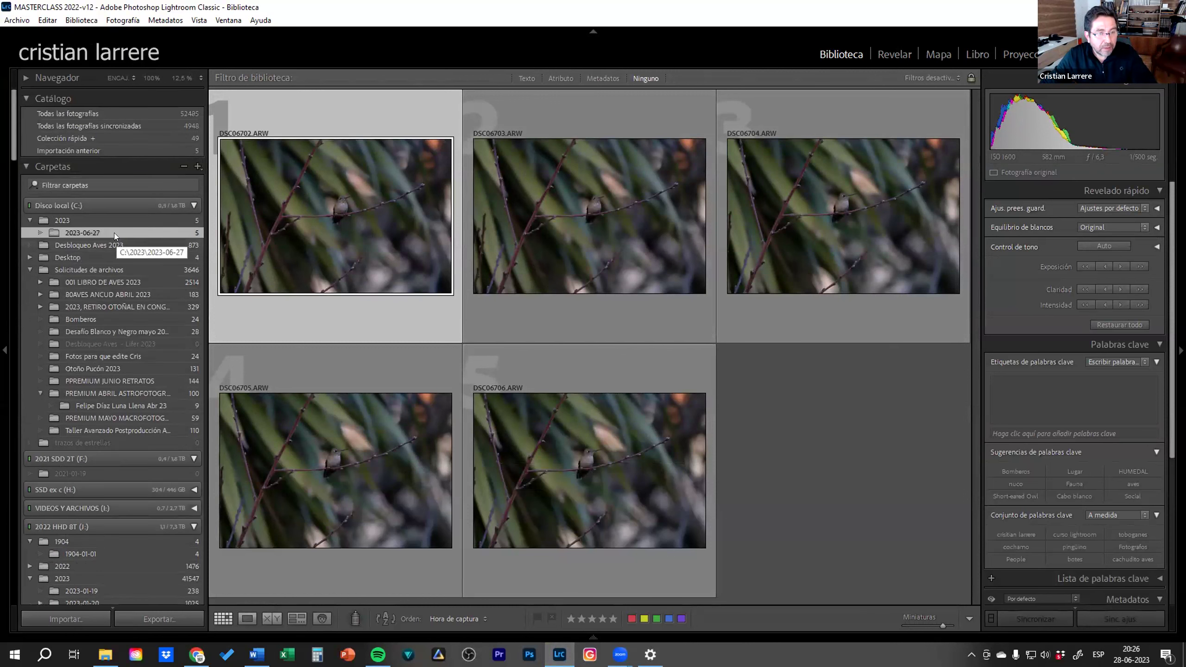
scroll(126, 417, down, 5)
scroll(124, 411, down, 5)
scroll(125, 409, down, 5)
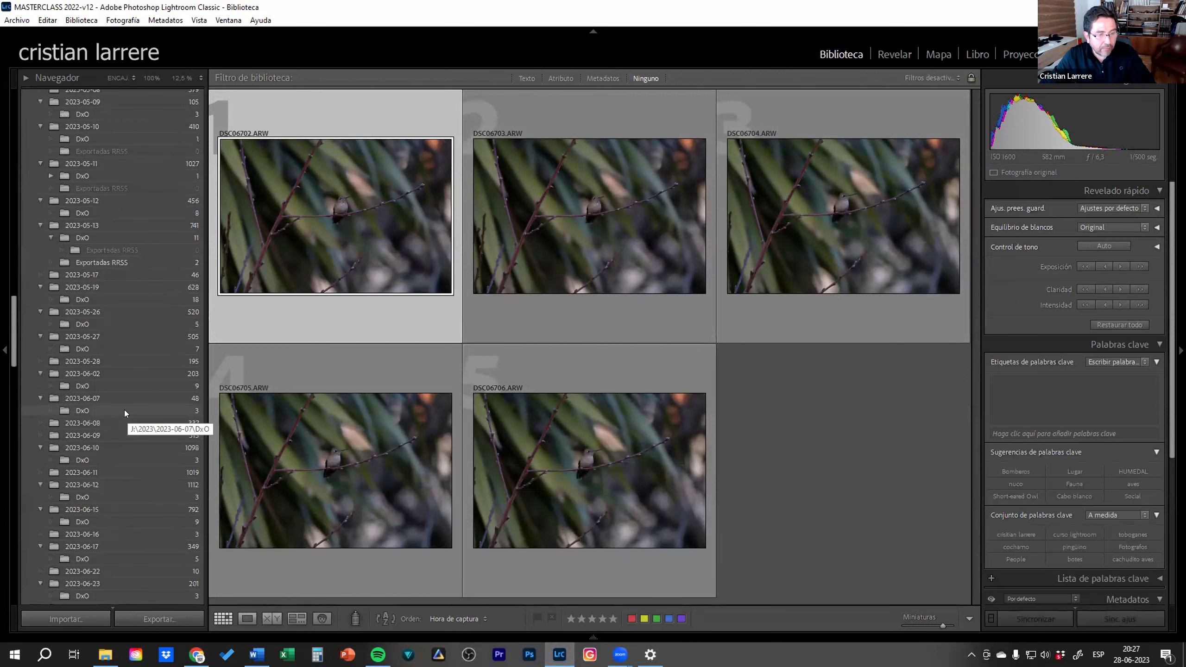
scroll(125, 409, down, 5)
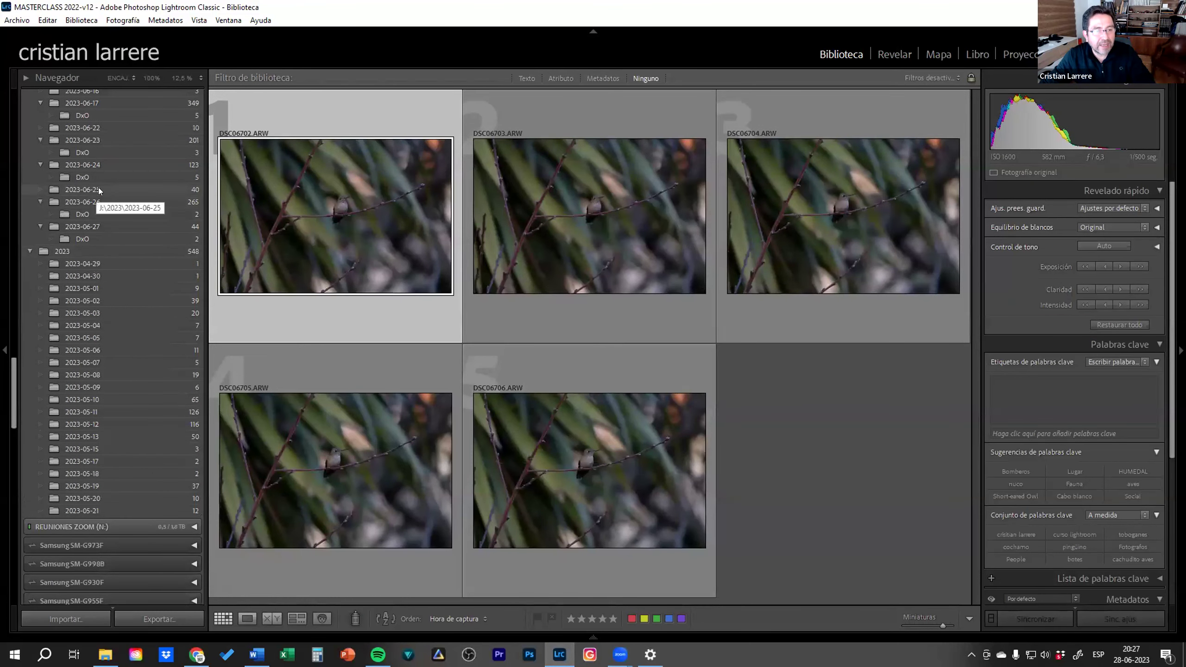
mouse_move(589, 471)
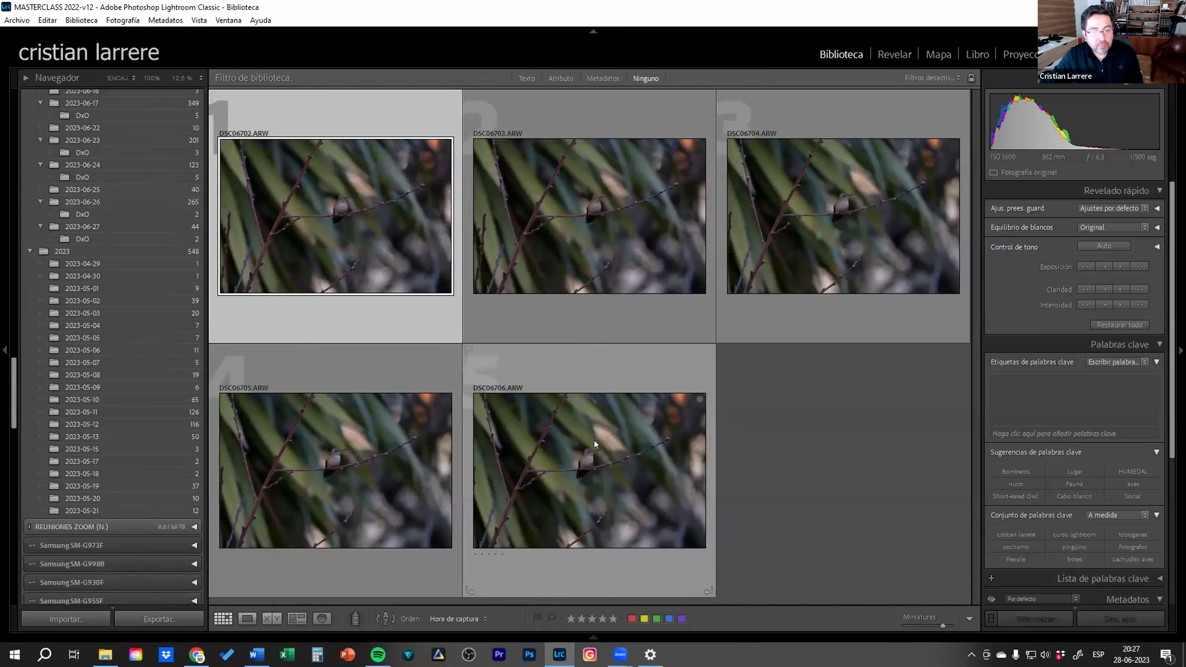
Select all five bird photos in the grid
ctrl+click(534, 255)
ctrl+click(879, 239)
ctrl+click(369, 481)
ctrl+click(606, 469)
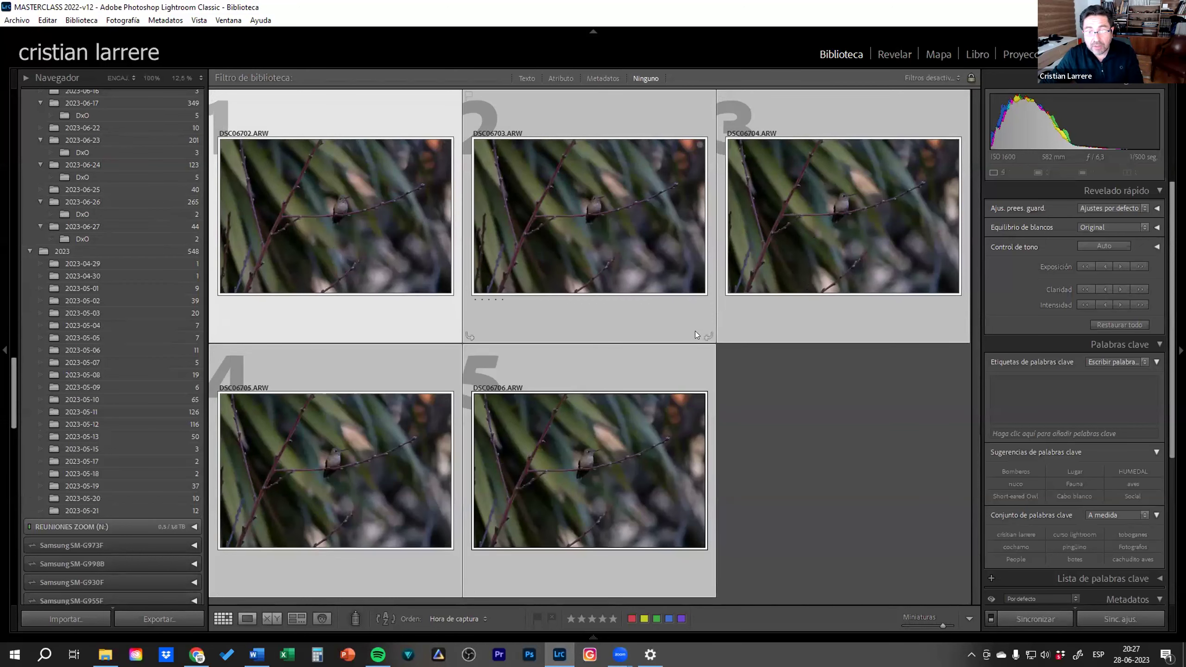
click(863, 428)
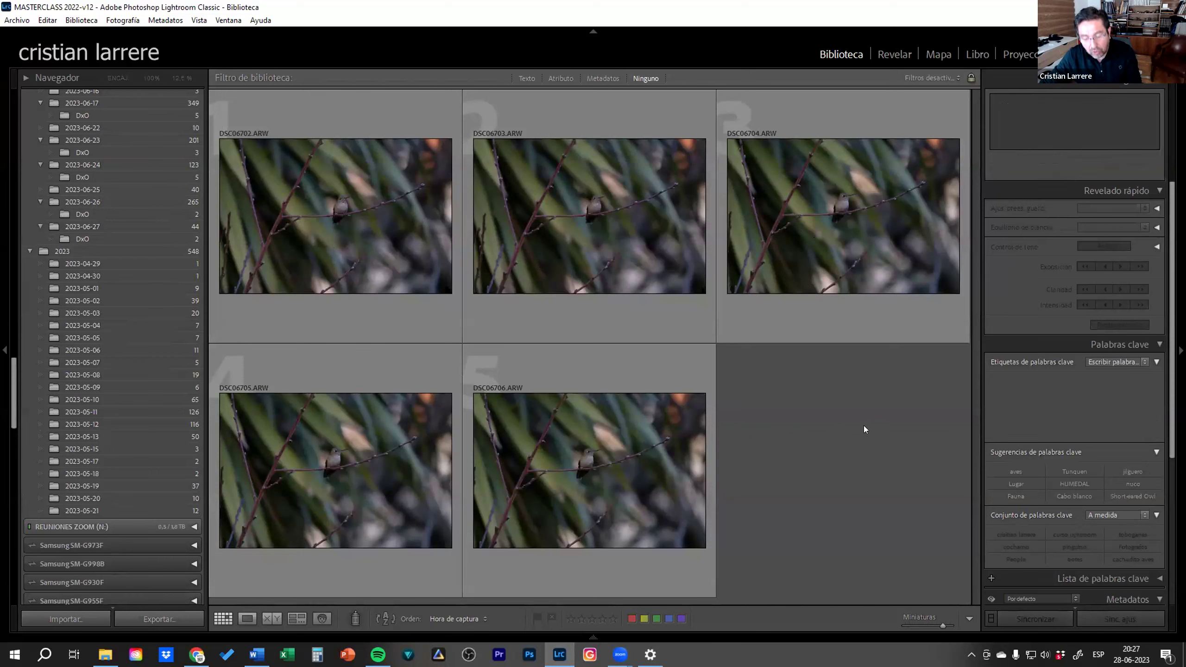
key(ctrl+a)
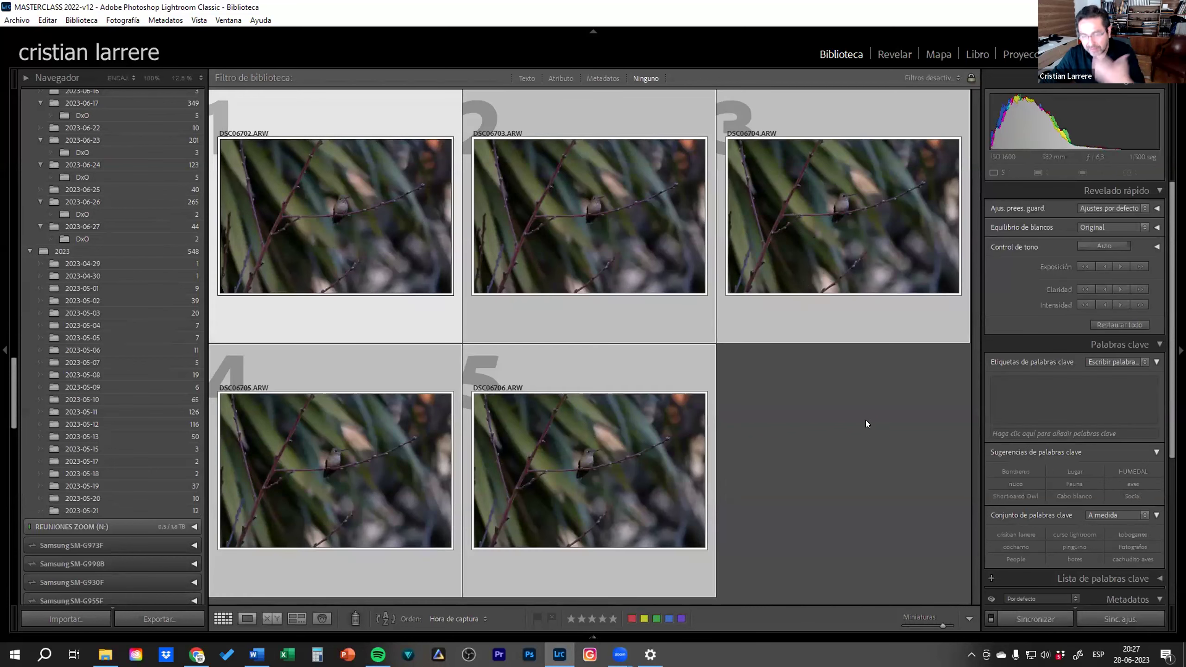
mouse_move(335, 216)
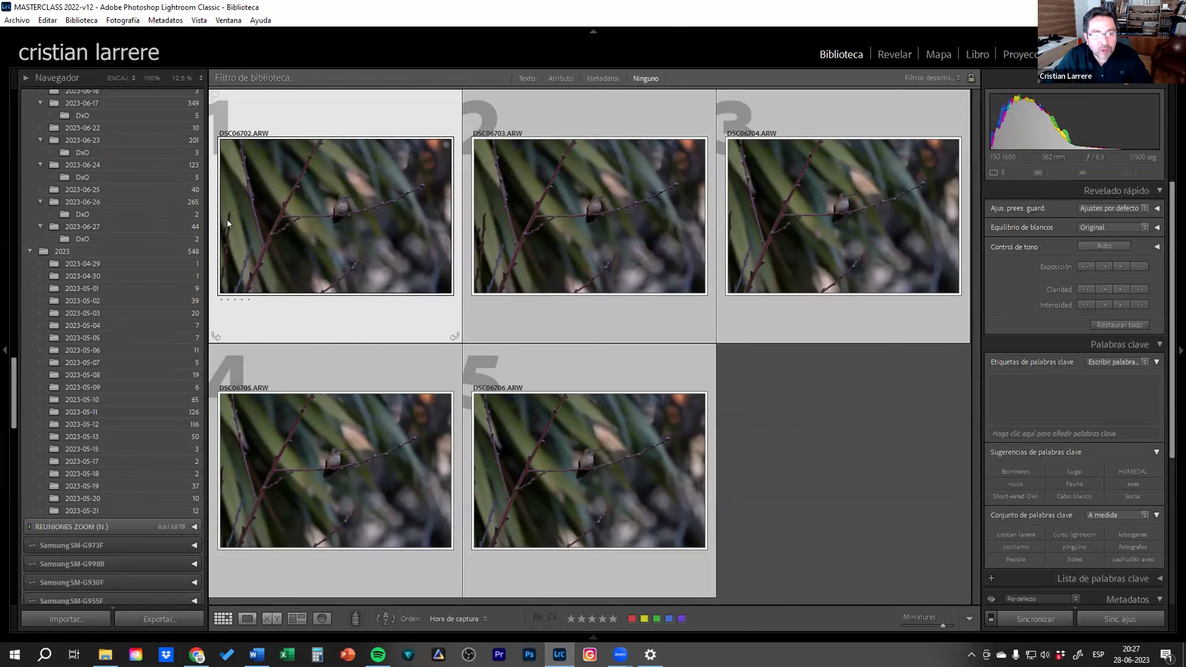
Move the five selected bird photos into the 2023-06-25 folder
scroll(90, 183, up, 5)
scroll(91, 183, up, 5)
scroll(92, 182, up, 5)
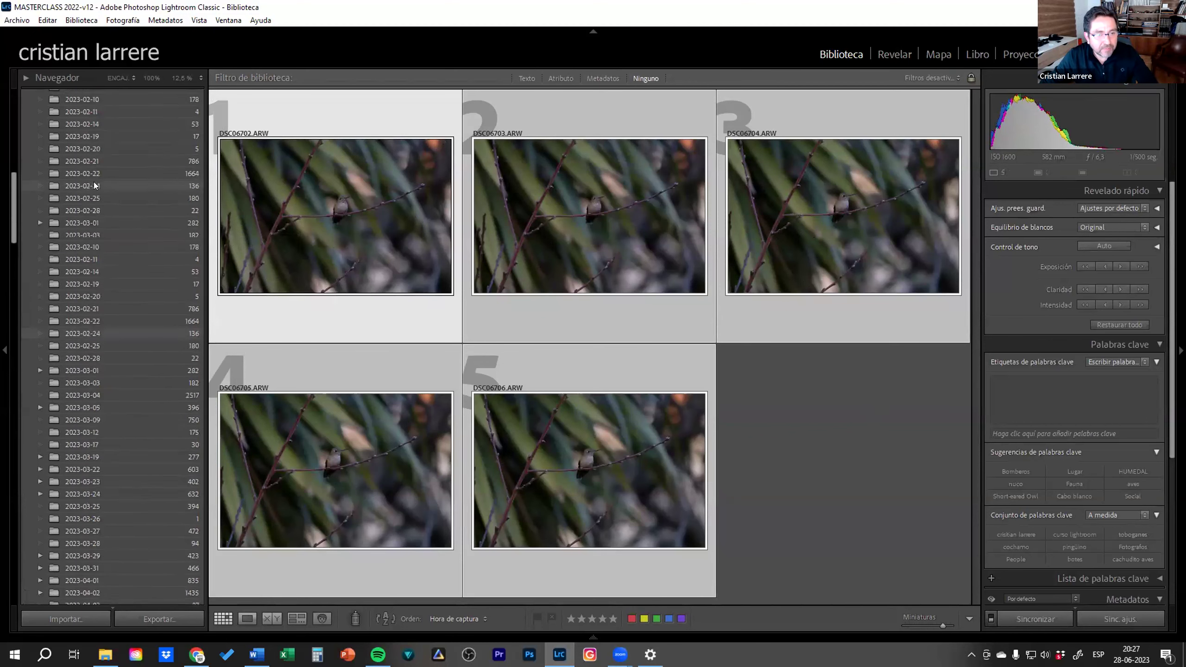
scroll(94, 182, up, 5)
scroll(95, 155, up, 5)
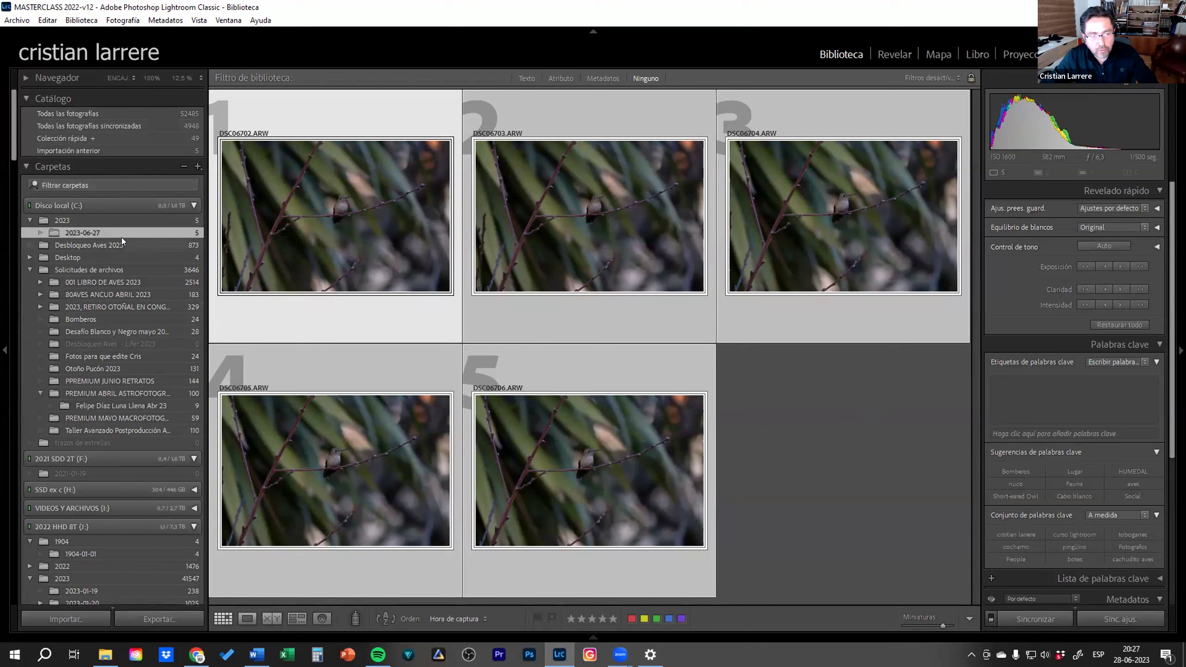
scroll(131, 345, down, 10)
scroll(138, 346, down, 3)
scroll(138, 346, down, 3)
scroll(138, 346, down, 5)
scroll(140, 345, down, 5)
scroll(140, 346, up, 5)
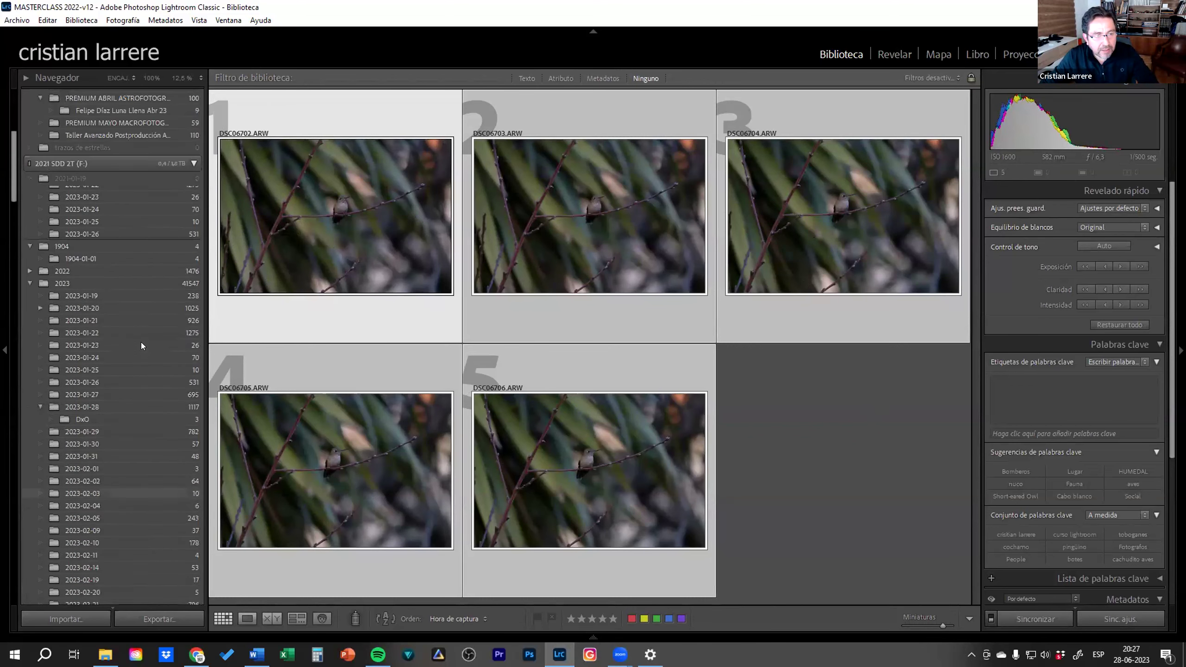
scroll(60, 243, up, 5)
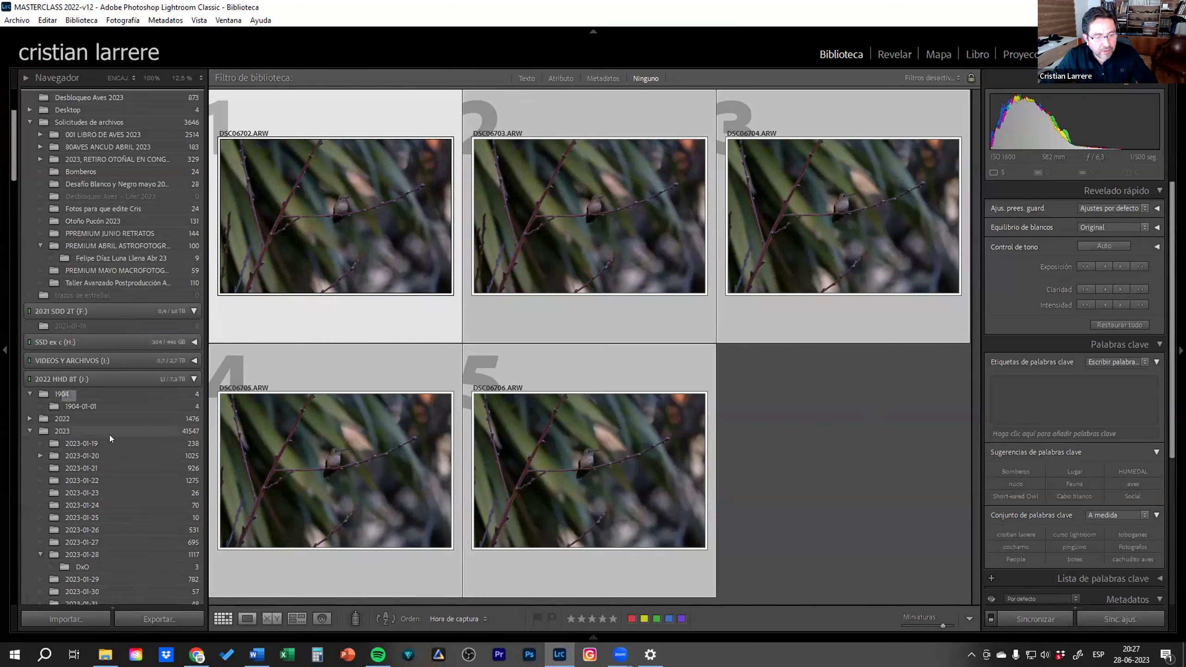
scroll(110, 435, down, 10)
scroll(107, 421, down, 5)
scroll(104, 409, down, 10)
scroll(110, 408, down, 5)
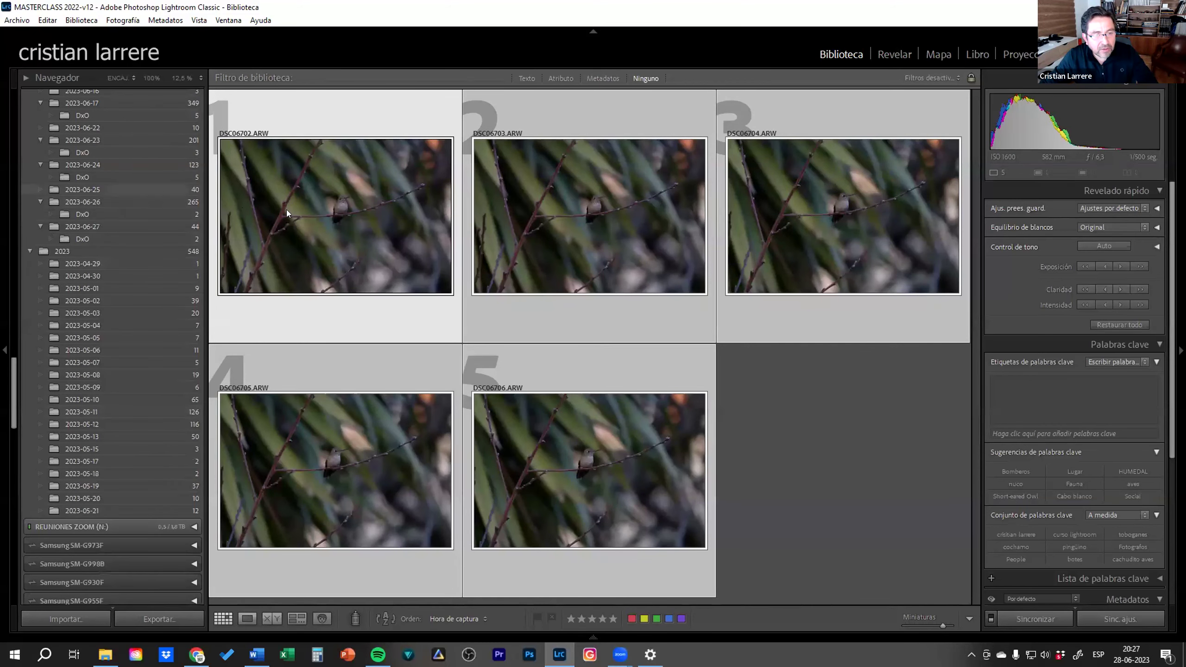
mouse_move(588, 215)
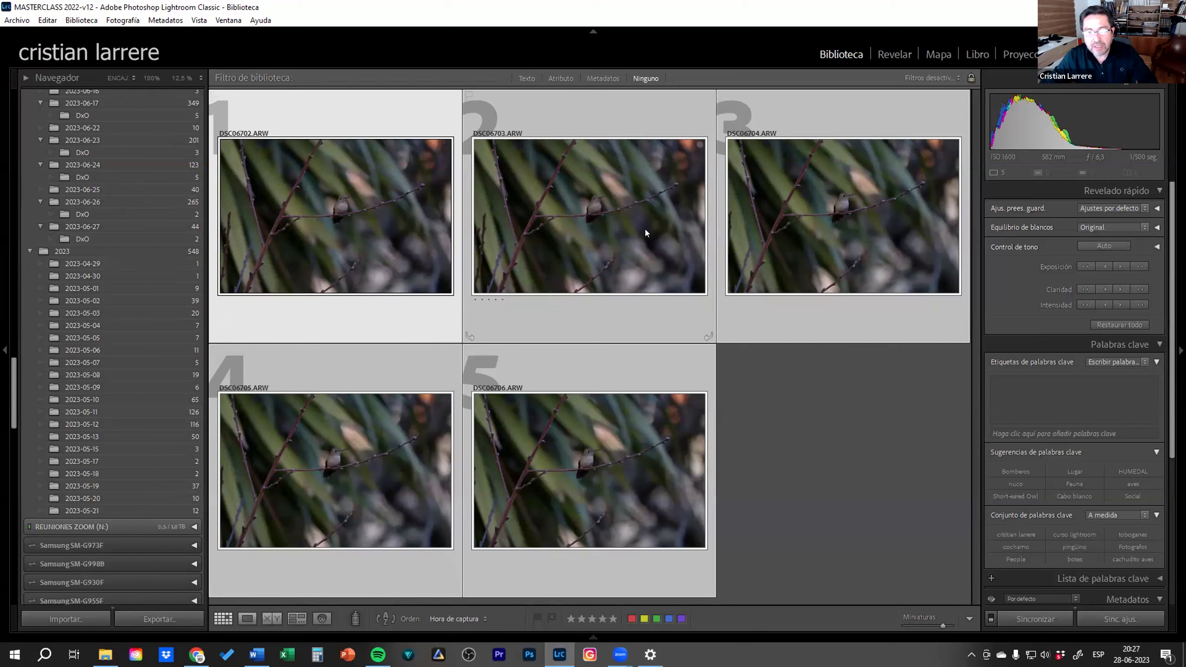
mouse_move(632, 222)
mouse_down()
mouse_move(571, 371)
mouse_move(130, 189)
mouse_up()
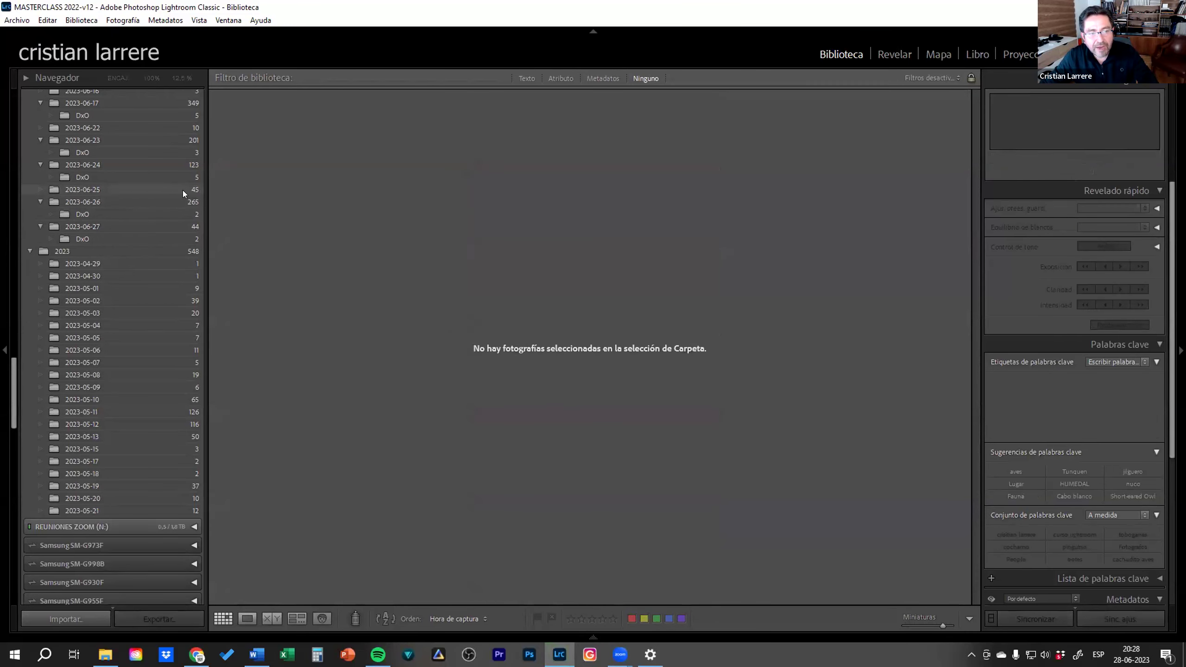
Show the 2023-06-25 folder's 45 photos, starting with the swan shots from DSC00232
click(182, 190)
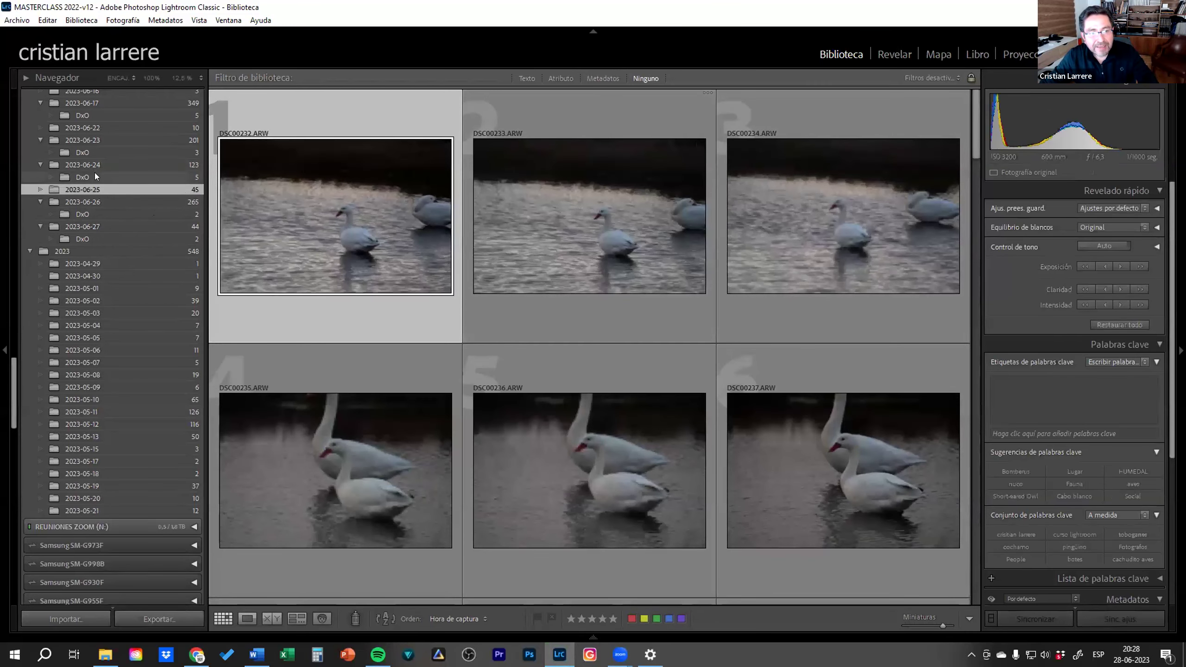
scroll(96, 176, up, 5)
scroll(96, 175, up, 5)
scroll(96, 176, up, 5)
scroll(96, 176, up, 5)
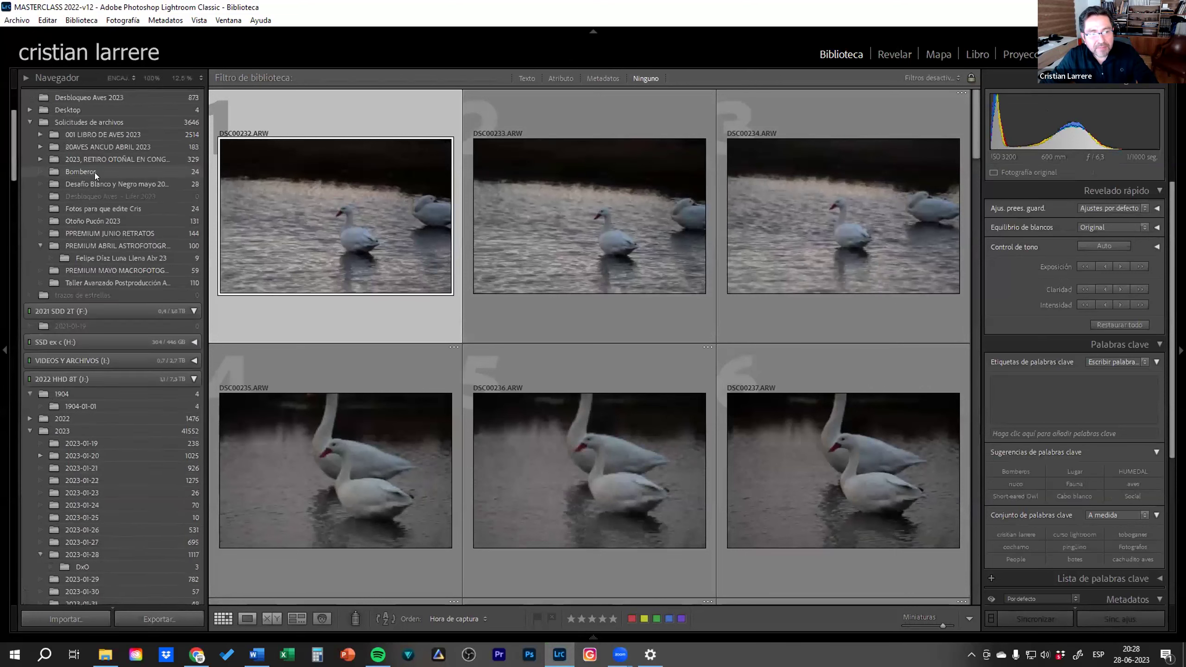
scroll(94, 173, up, 5)
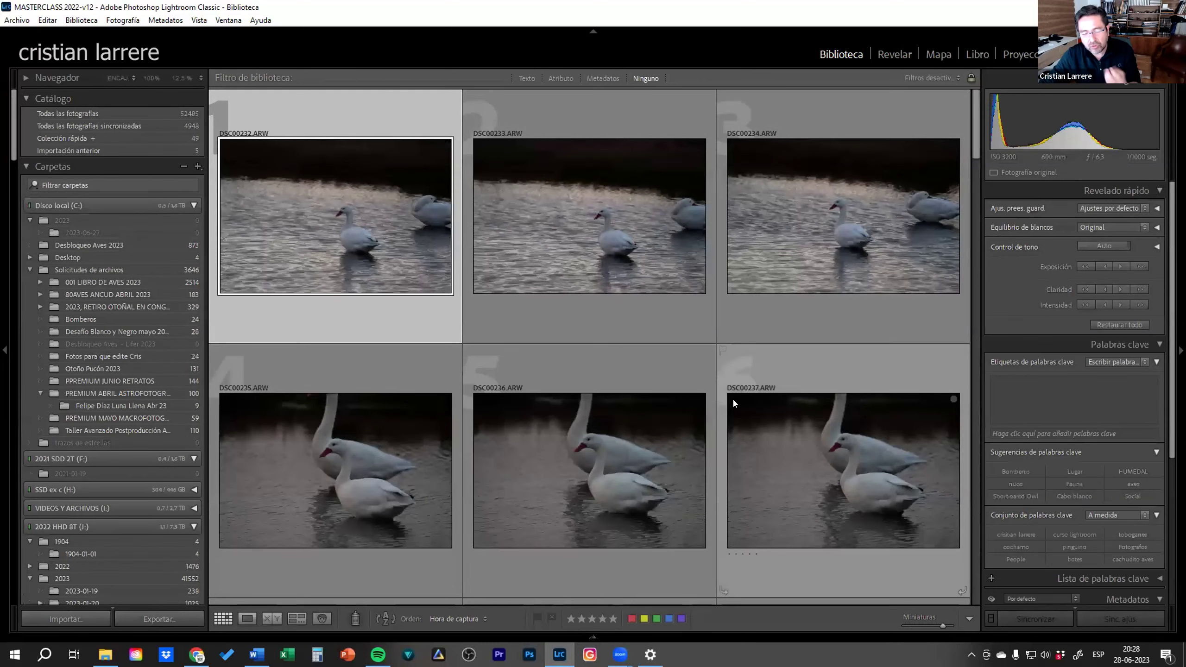
Reveal 2023-06-27 in File Explorer, confirm it is empty, and return to Lightroom
right_click(157, 232)
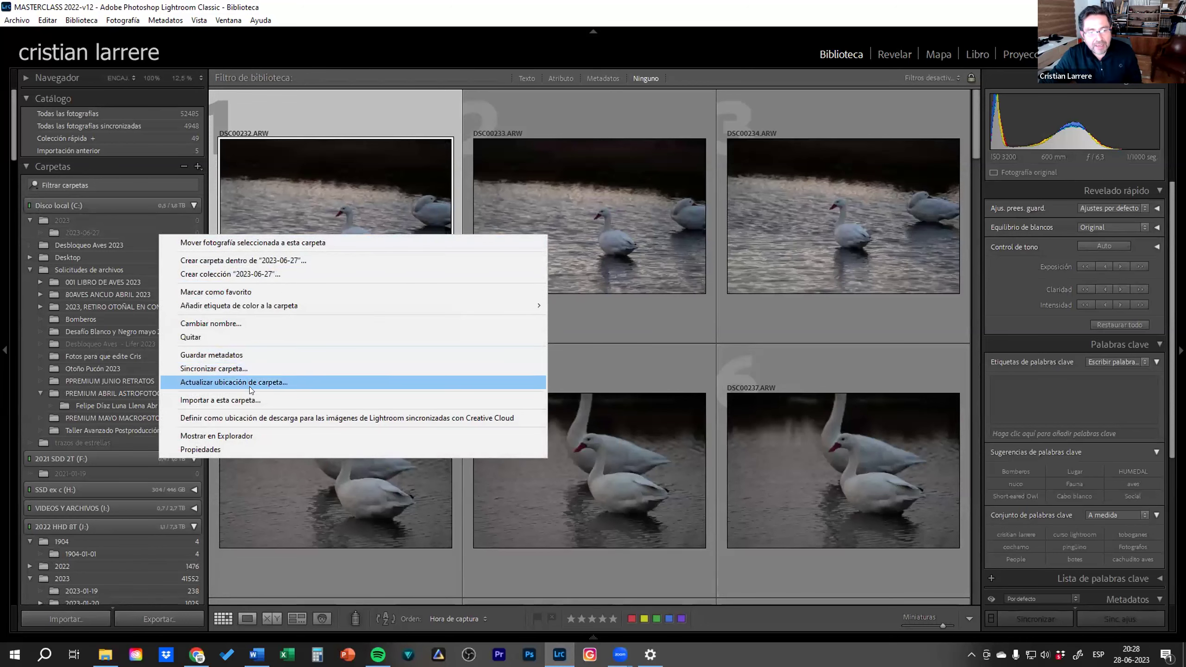
click(242, 437)
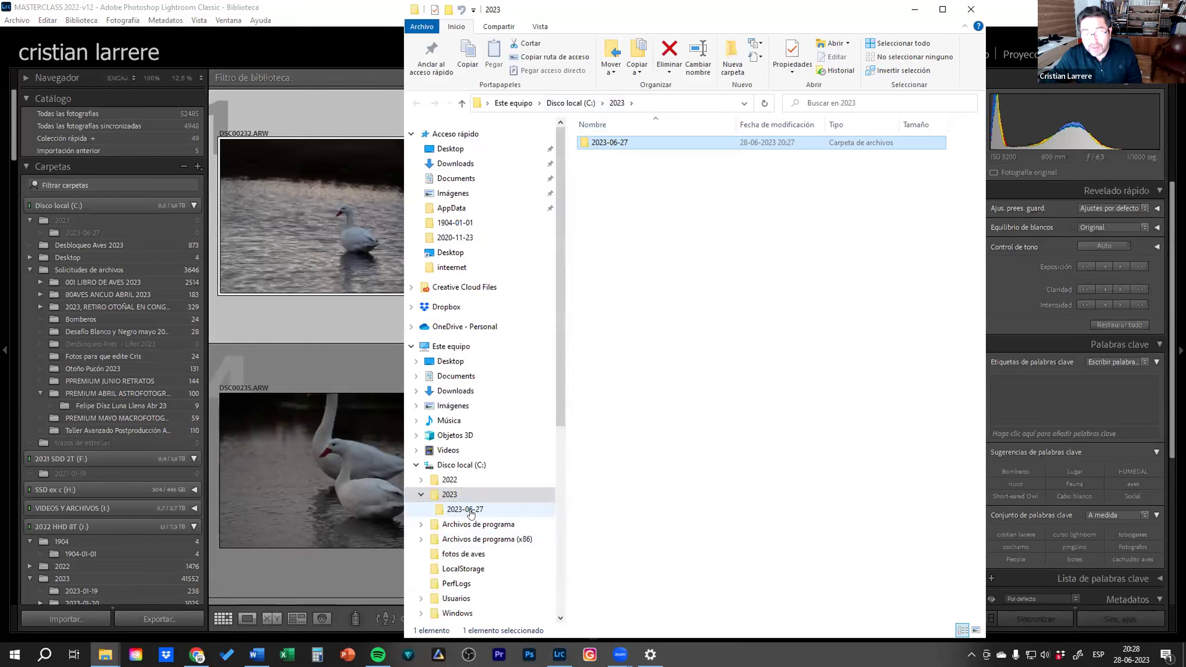
click(466, 509)
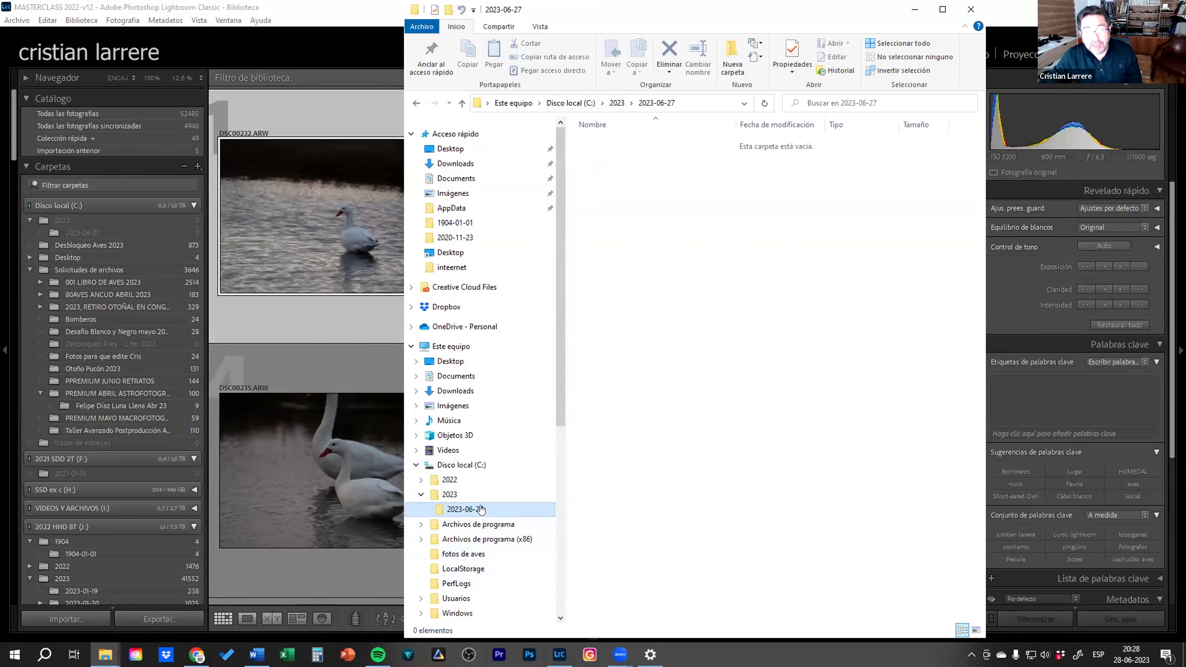
click(89, 232)
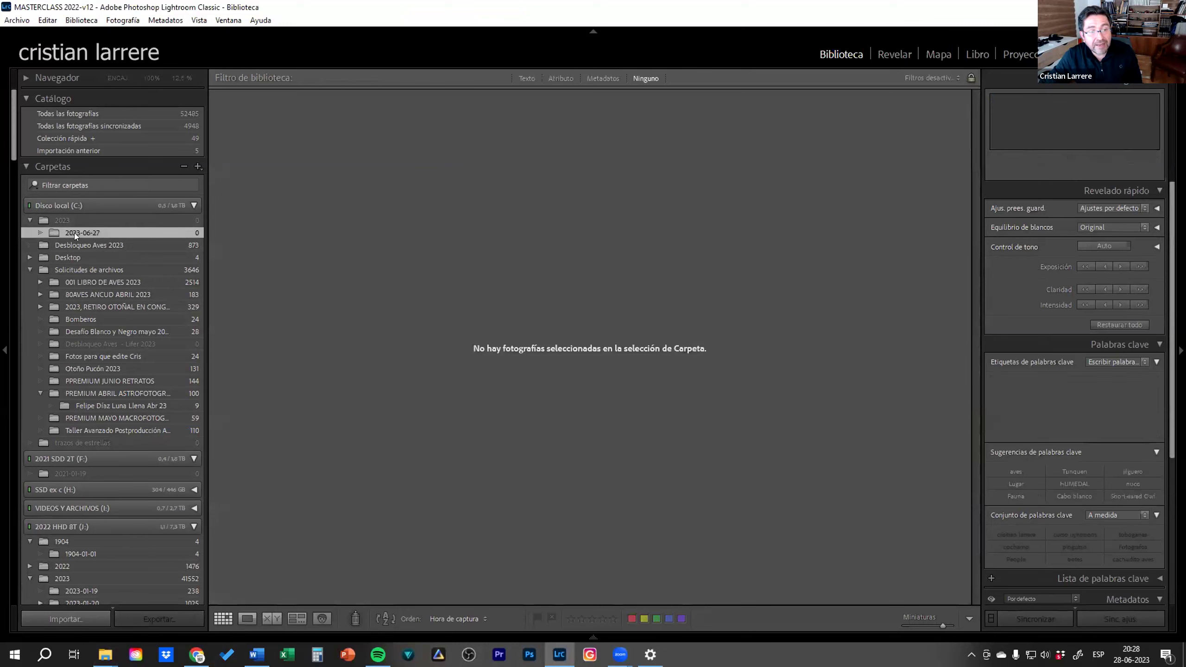
Remove the empty 2023-06-27 folder and its parent 2023 folder from the catalogue
right_click(75, 233)
click(355, 324)
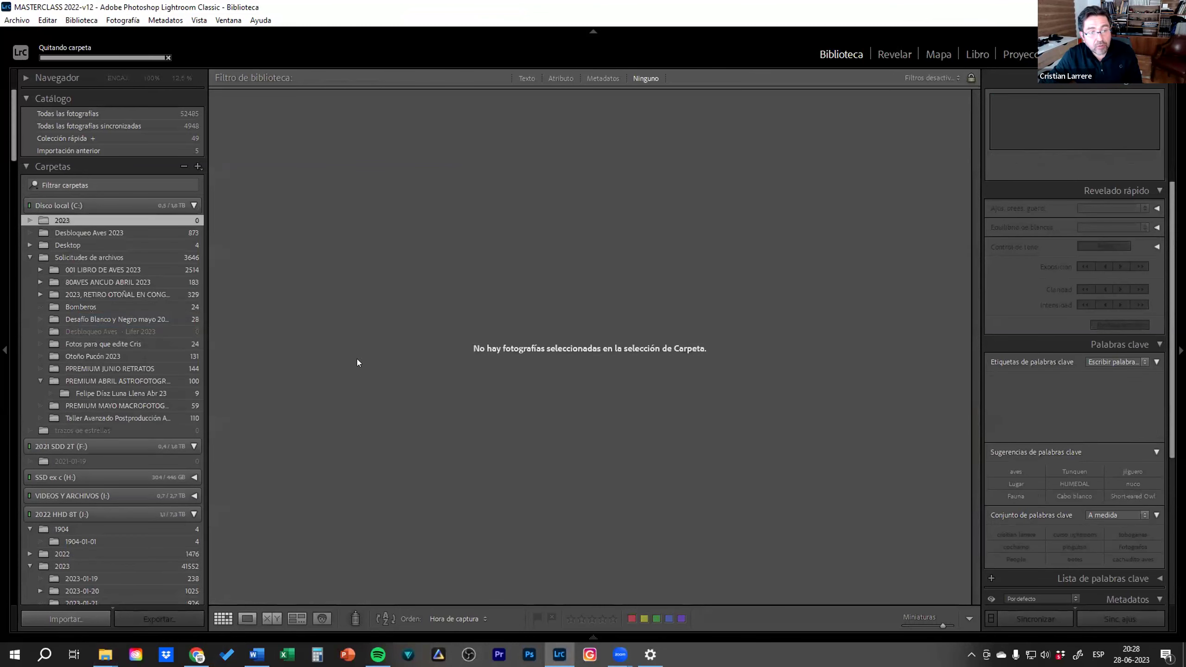
right_click(60, 220)
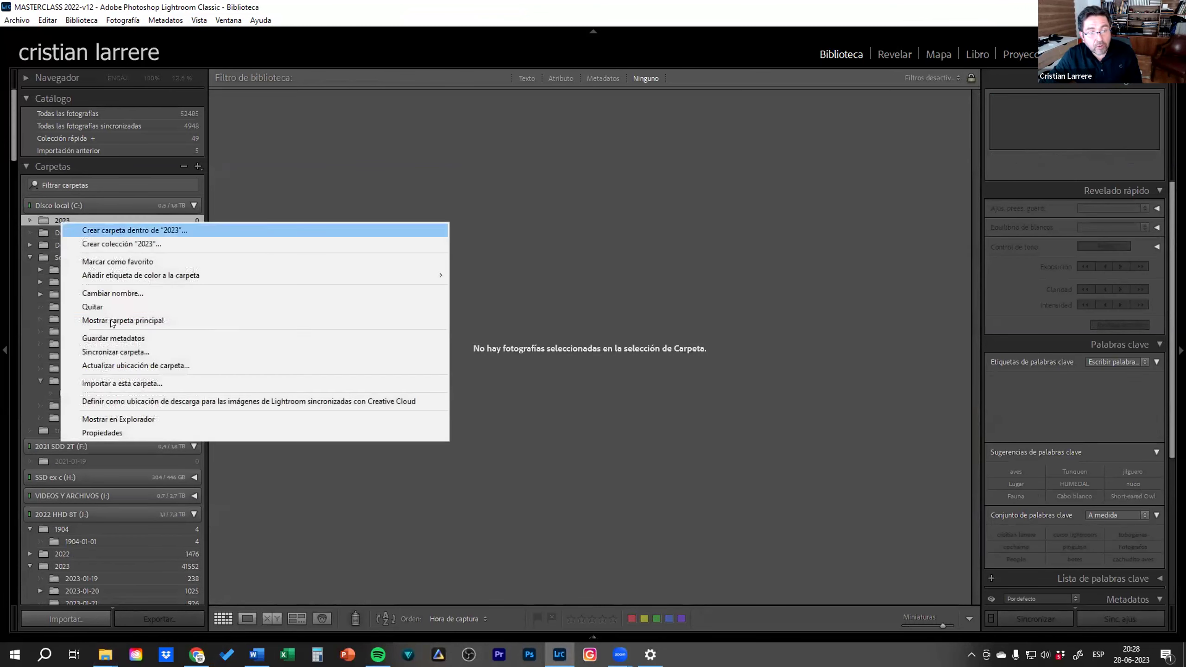
click(118, 306)
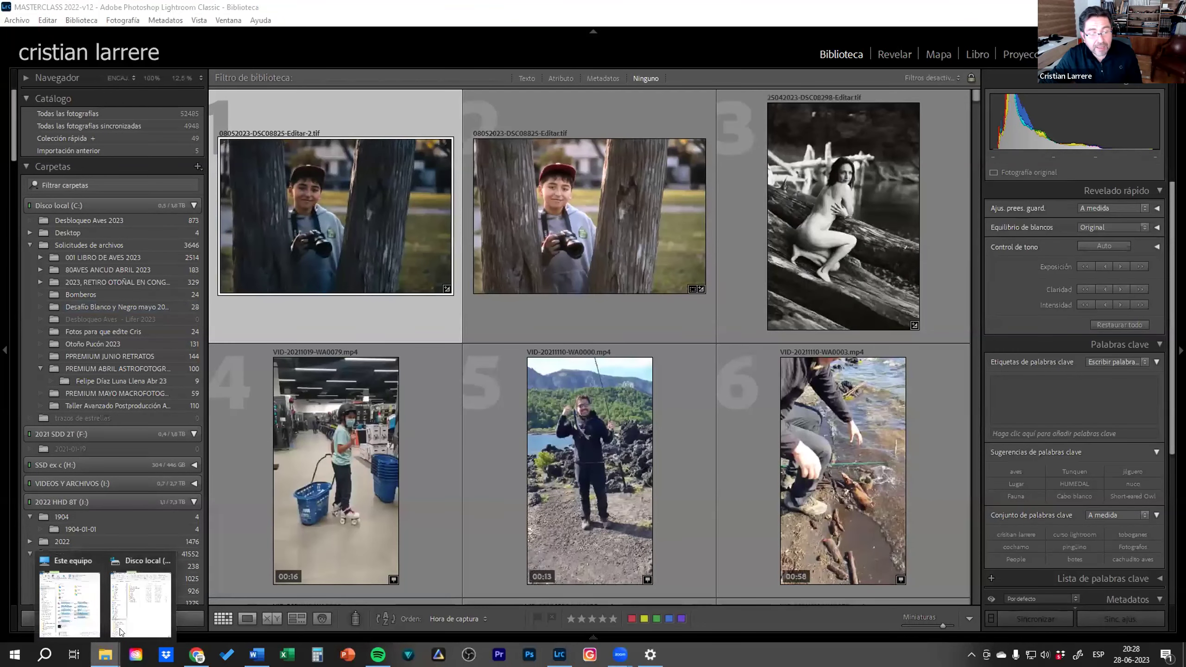
Check the C: drive no longer has a 2023 folder, then close File Explorer
click(131, 620)
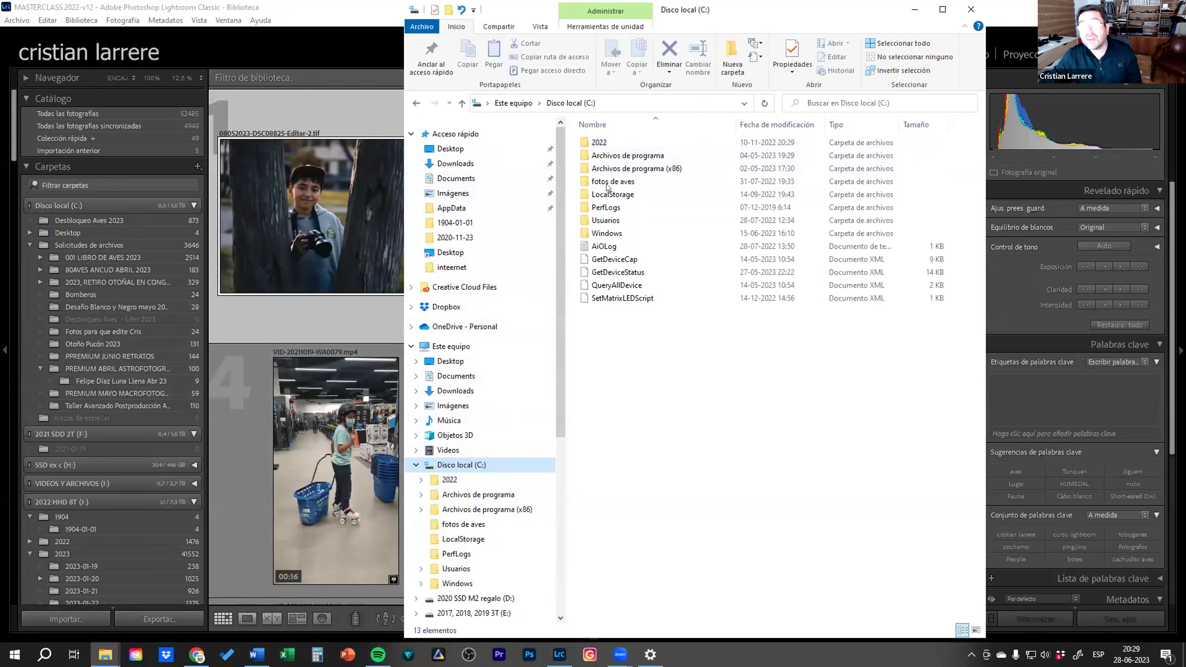
click(971, 8)
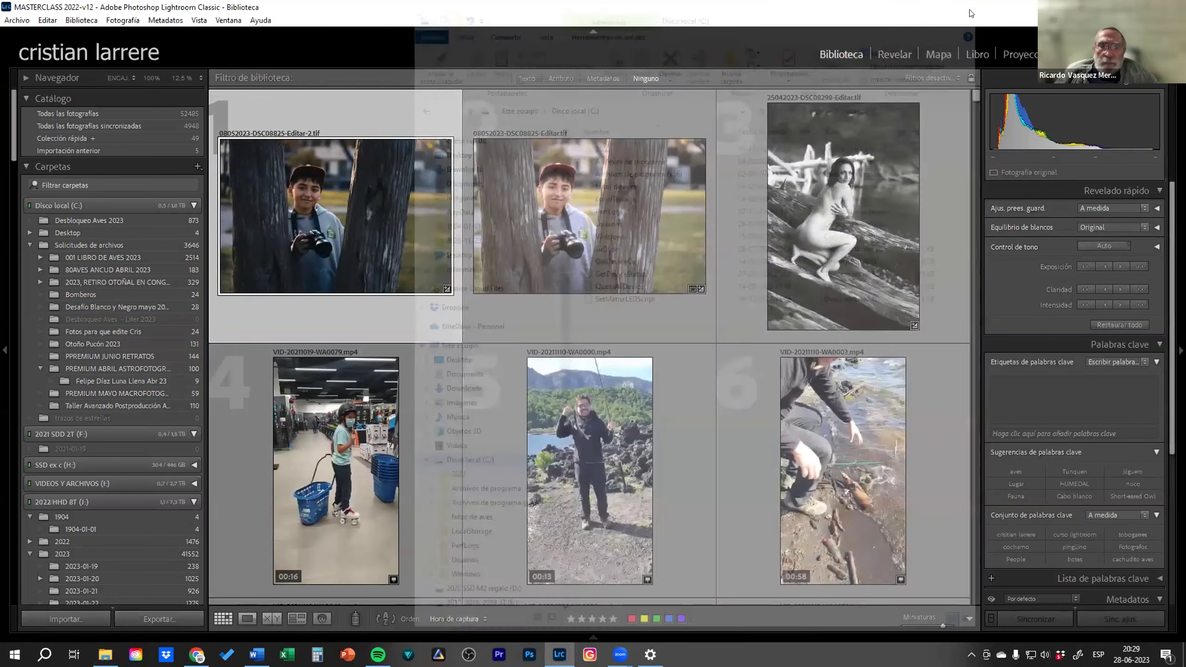
scroll(644, 478, down, 10)
scroll(717, 457, down, 10)
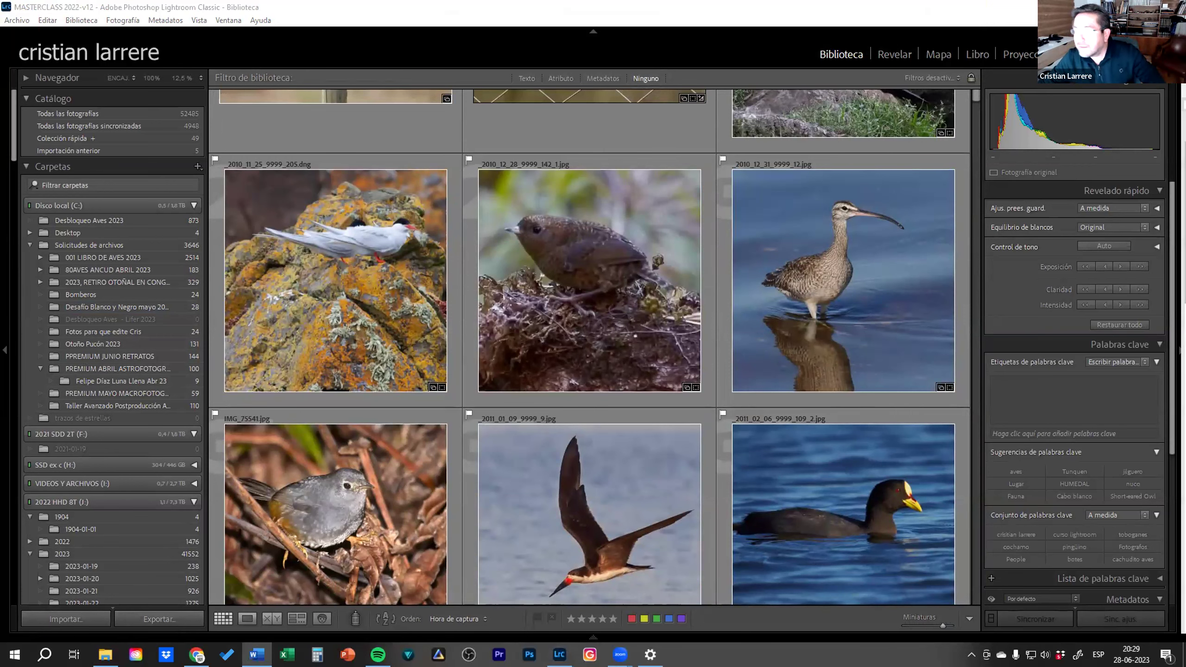
key(alt+Tab)
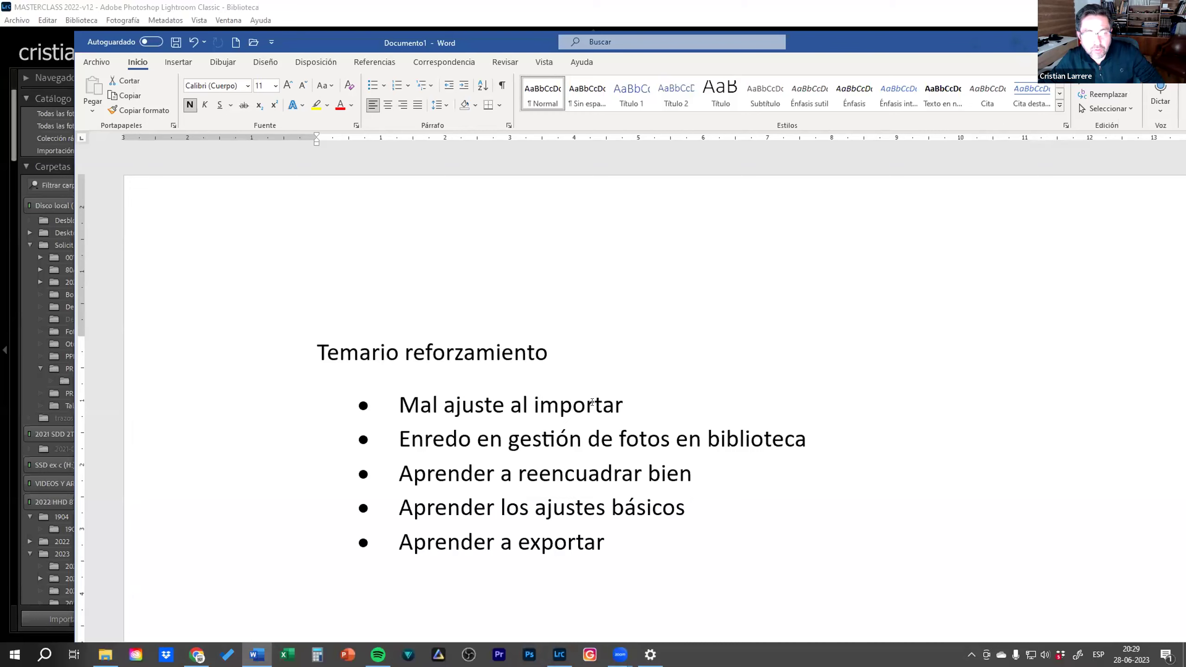
drag(623, 404, 223, 333)
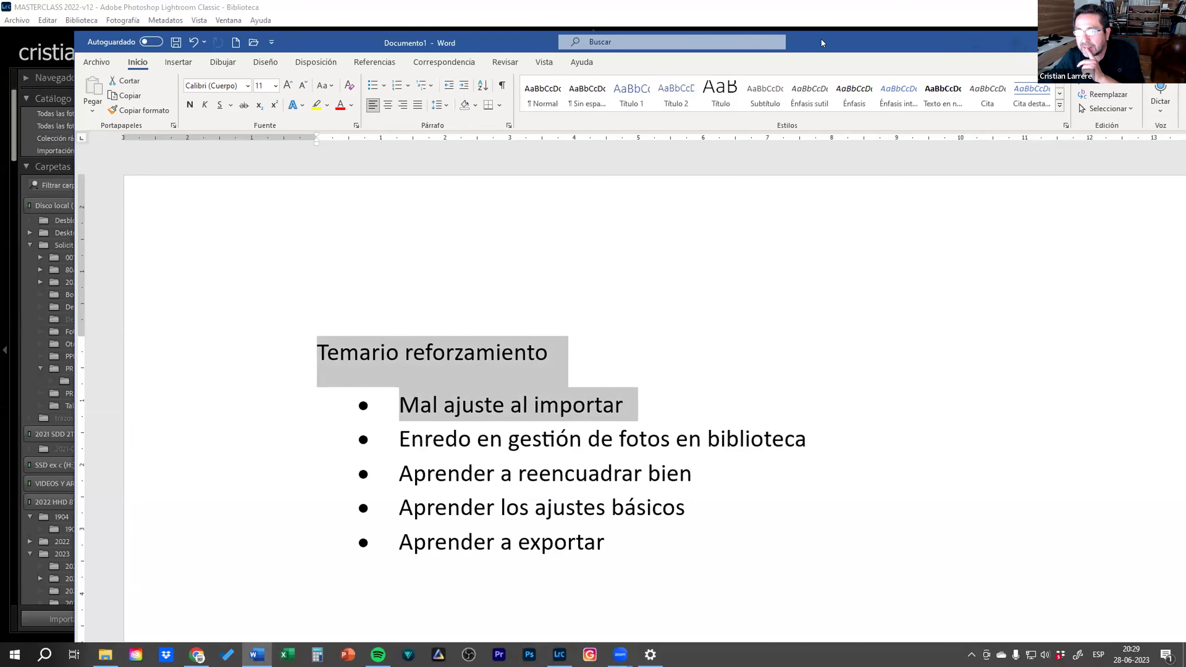
key(alt+Tab)
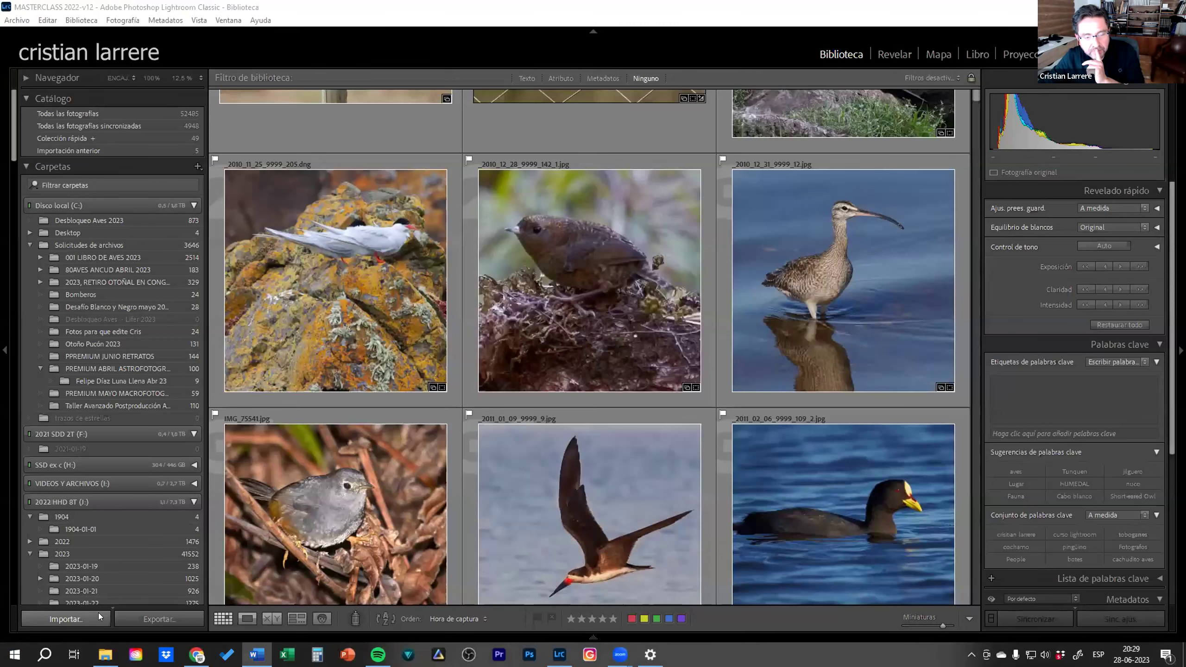
Import the 33 COLOR VERDE photos with Estándar previews, skipping suspected duplicates
click(99, 613)
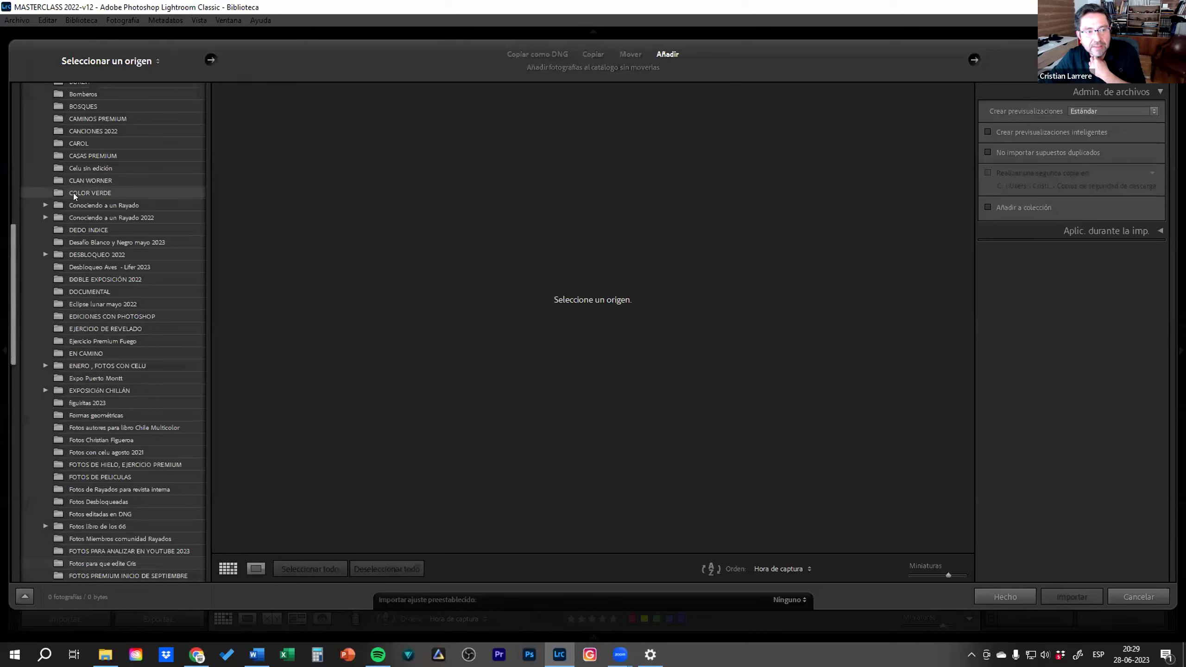
click(80, 193)
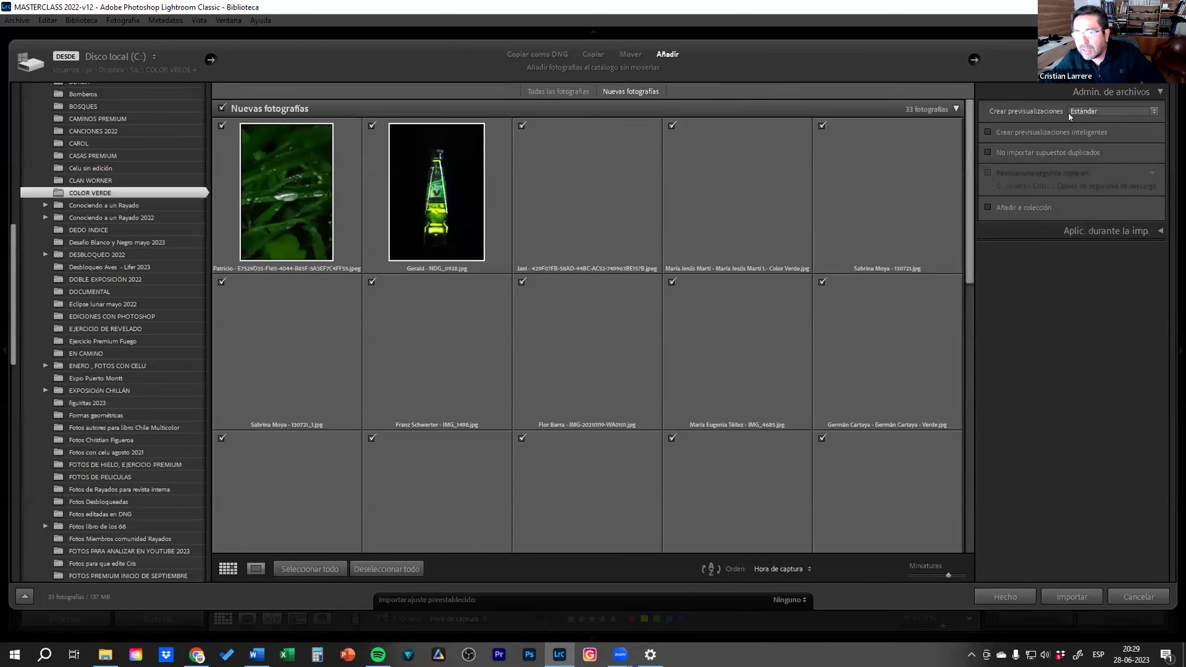
click(1087, 108)
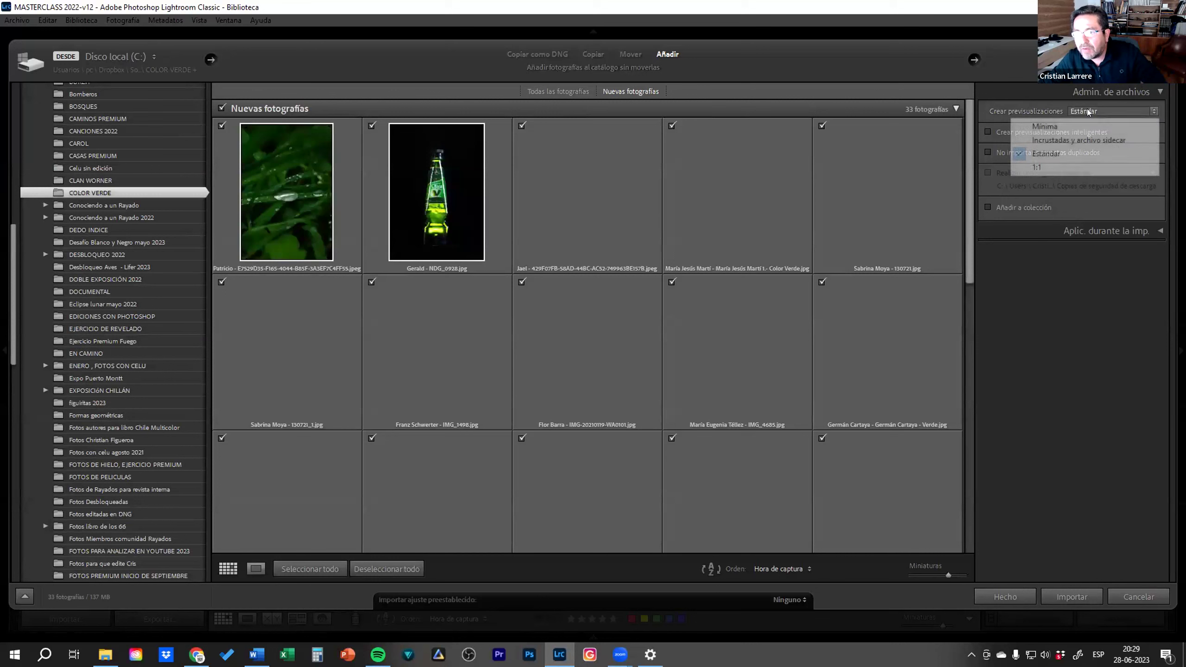
click(1083, 142)
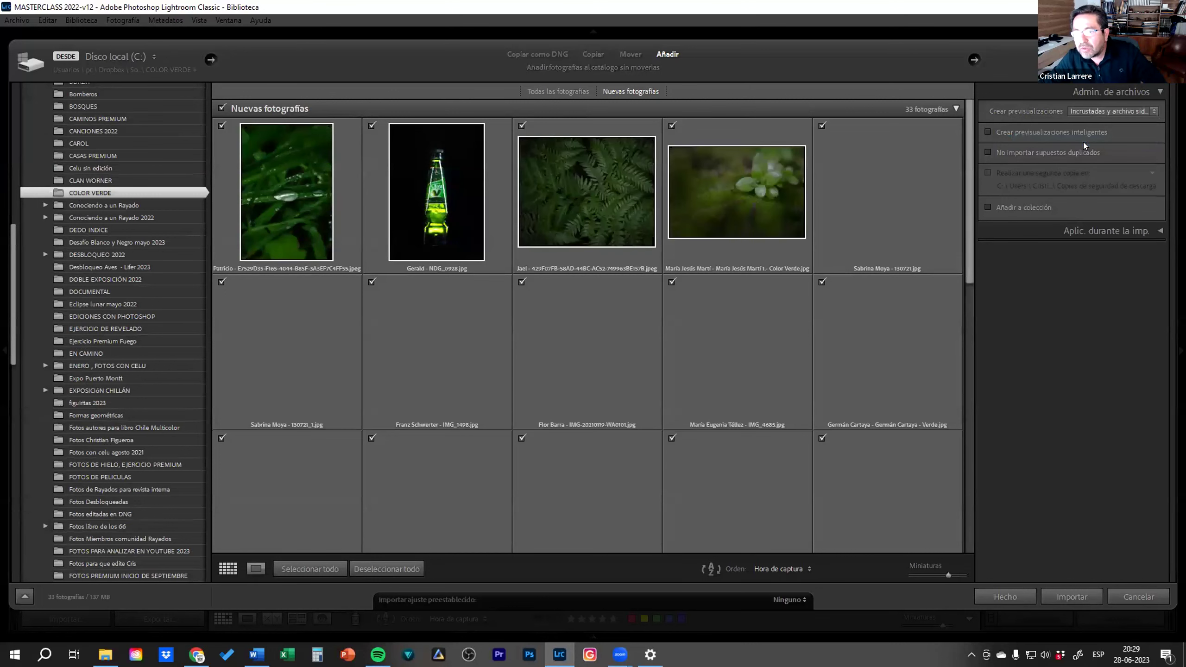
click(1108, 109)
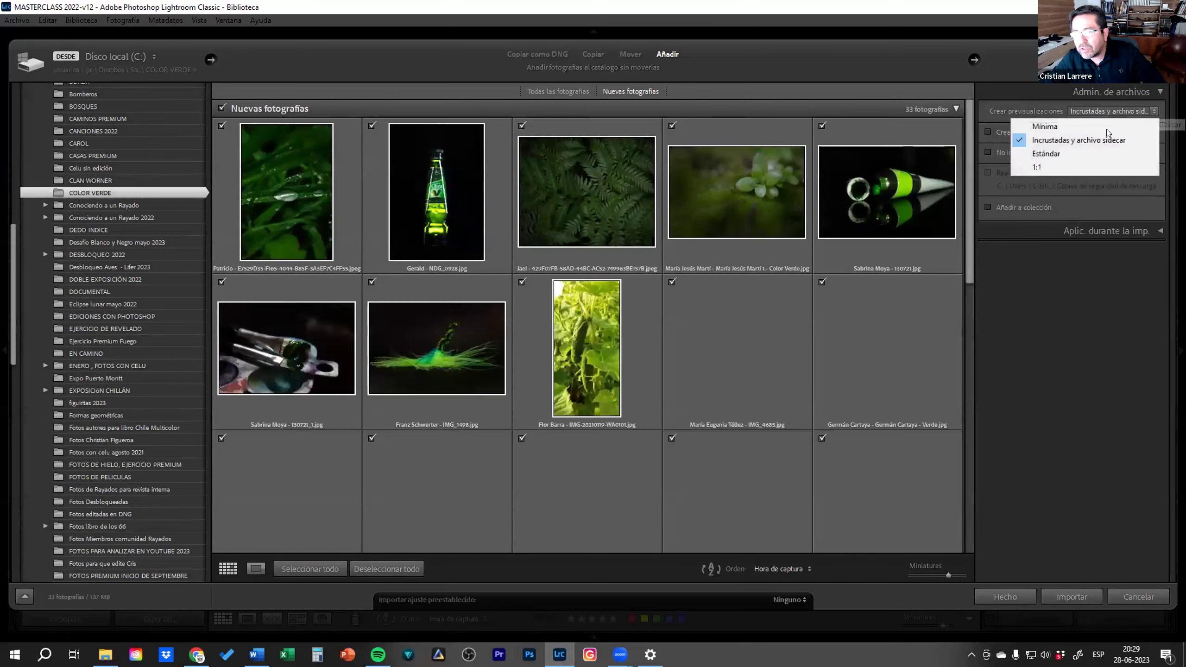
click(1089, 153)
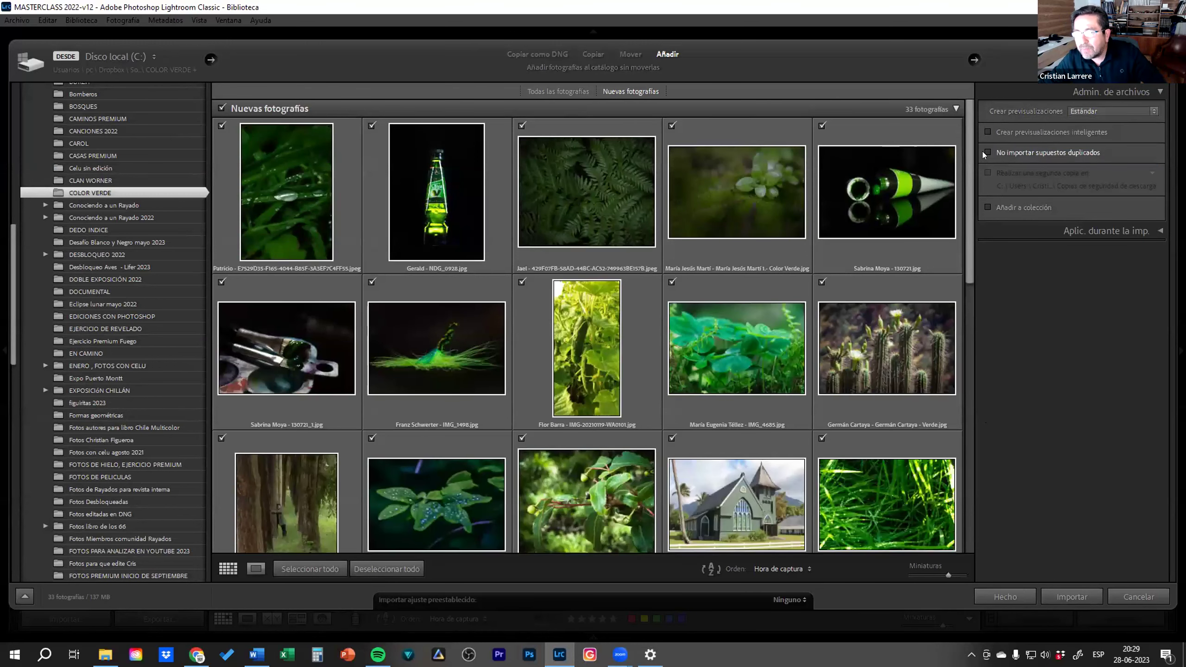
click(987, 152)
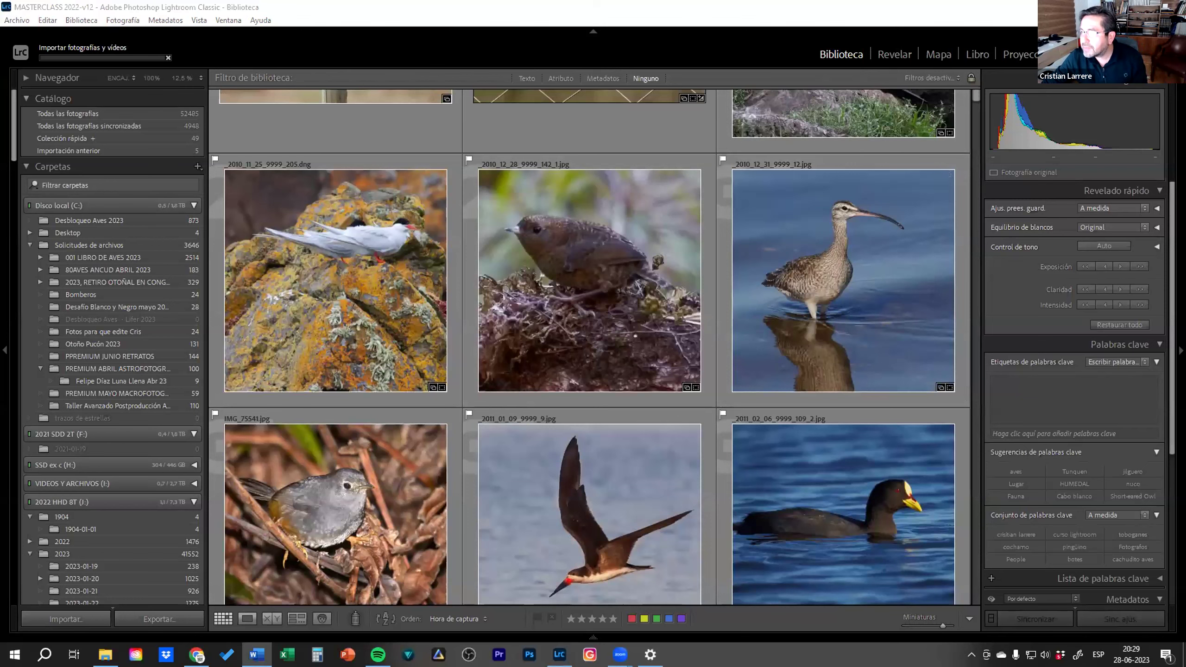
click(257, 654)
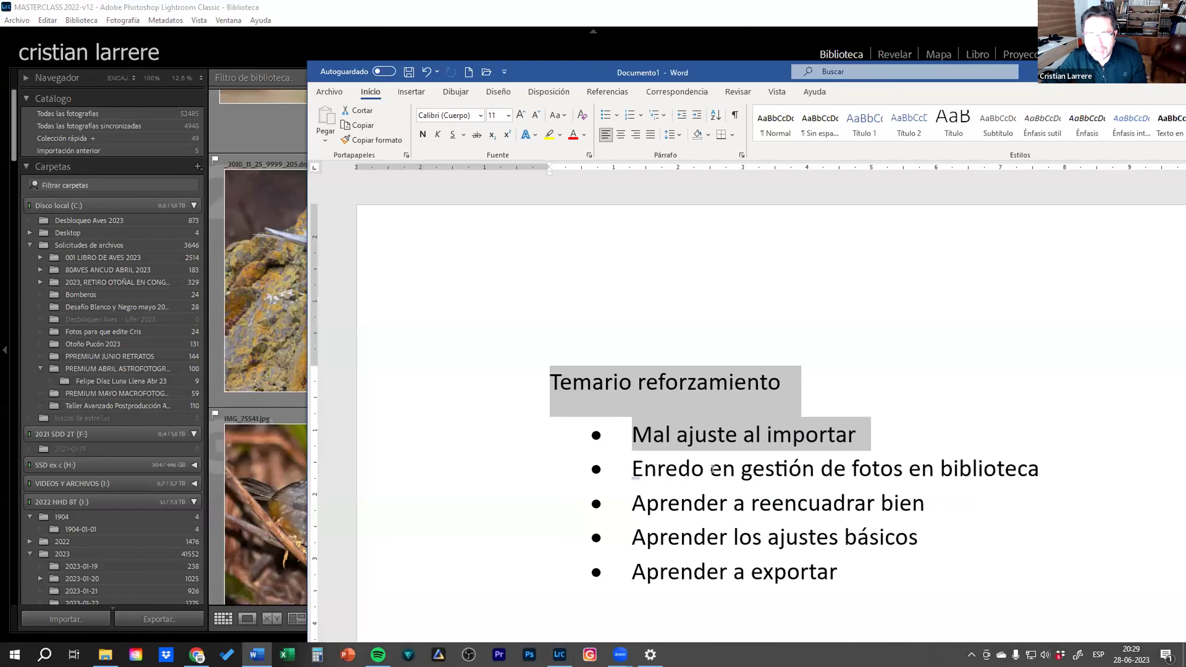
click(657, 468)
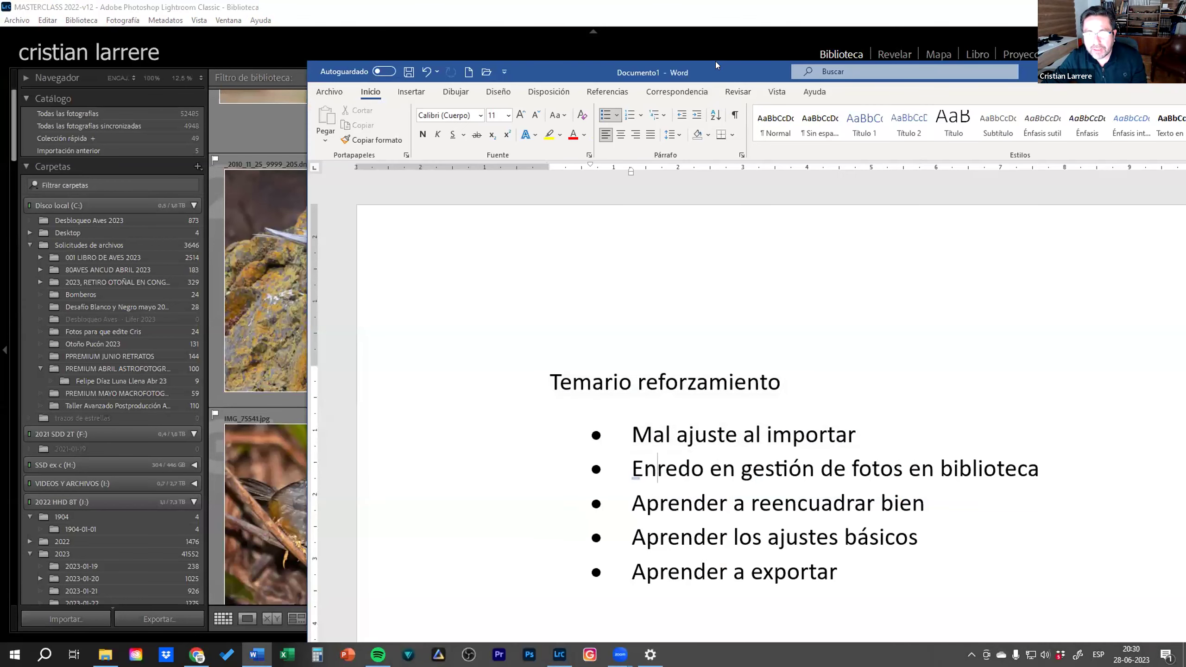
click(719, 45)
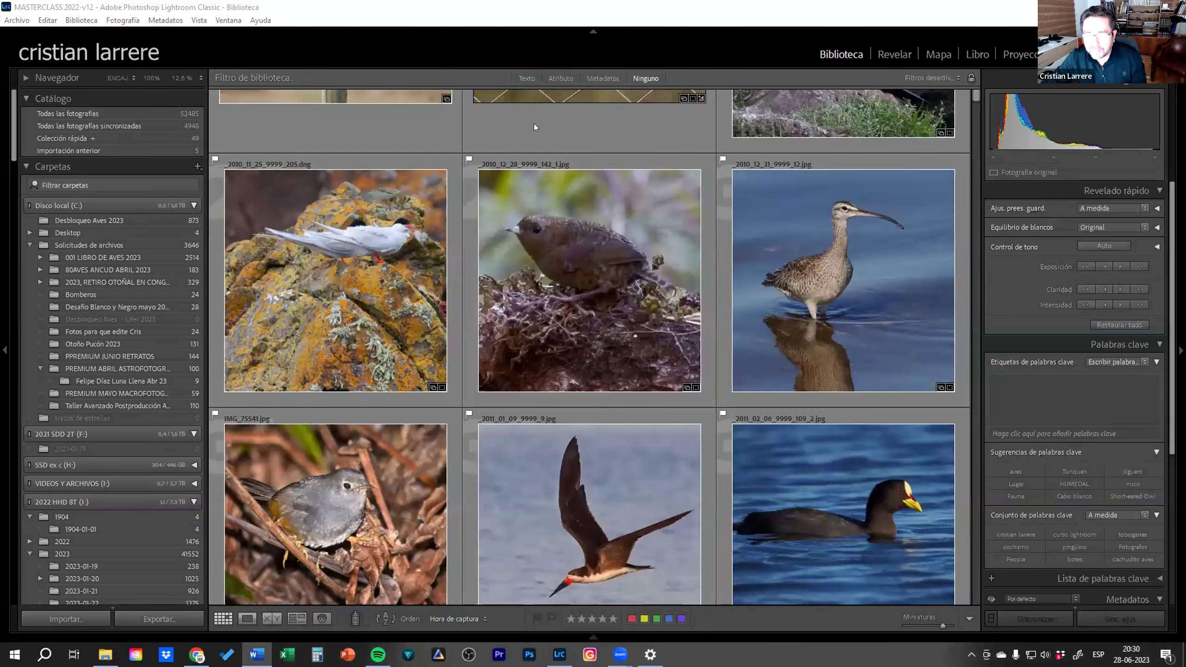
key(alt+Tab)
scroll(808, 391, down, 2)
scroll(808, 391, down, 2)
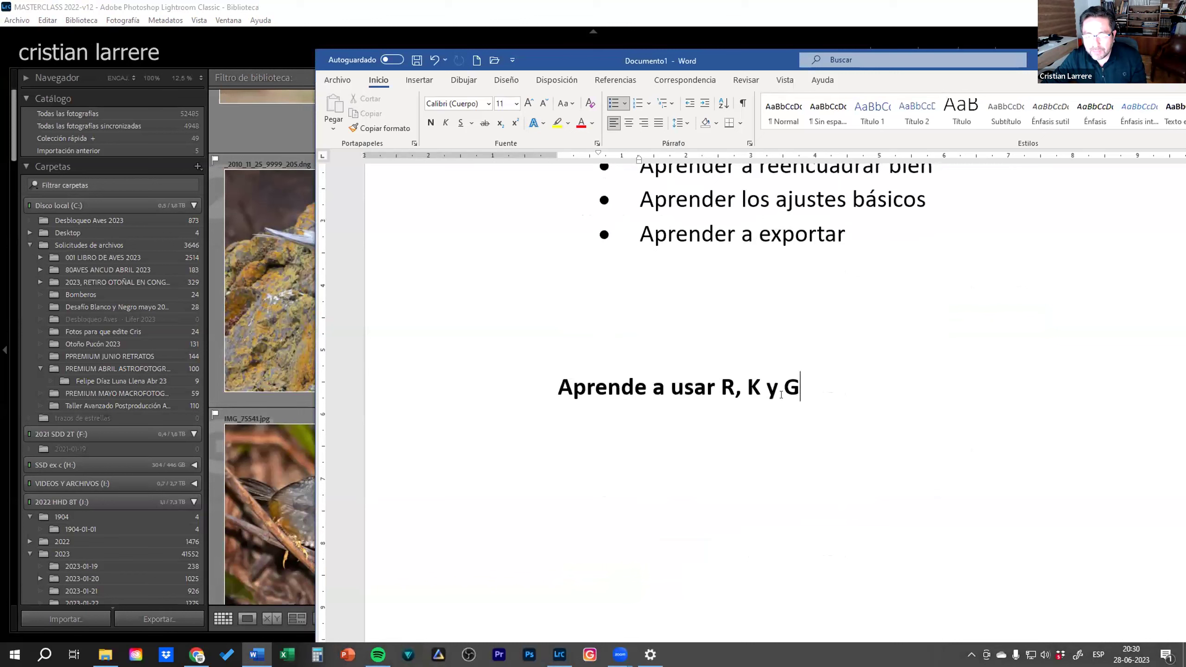
drag(781, 394, 481, 391)
drag(718, 382, 747, 387)
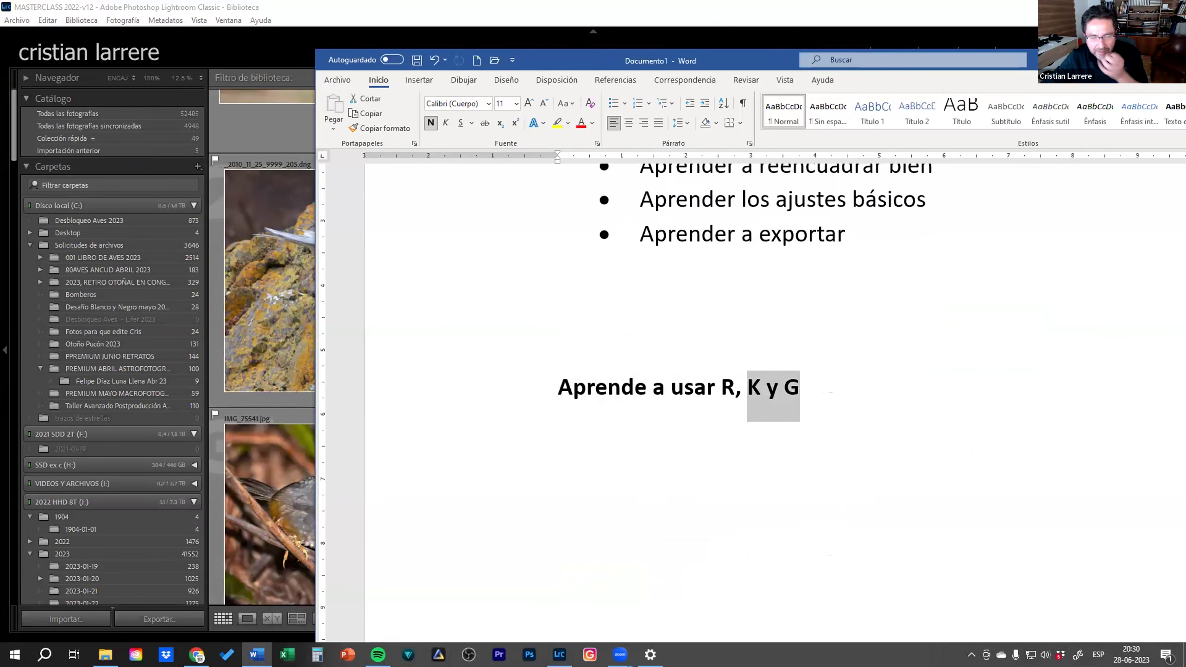
key(alt+Tab)
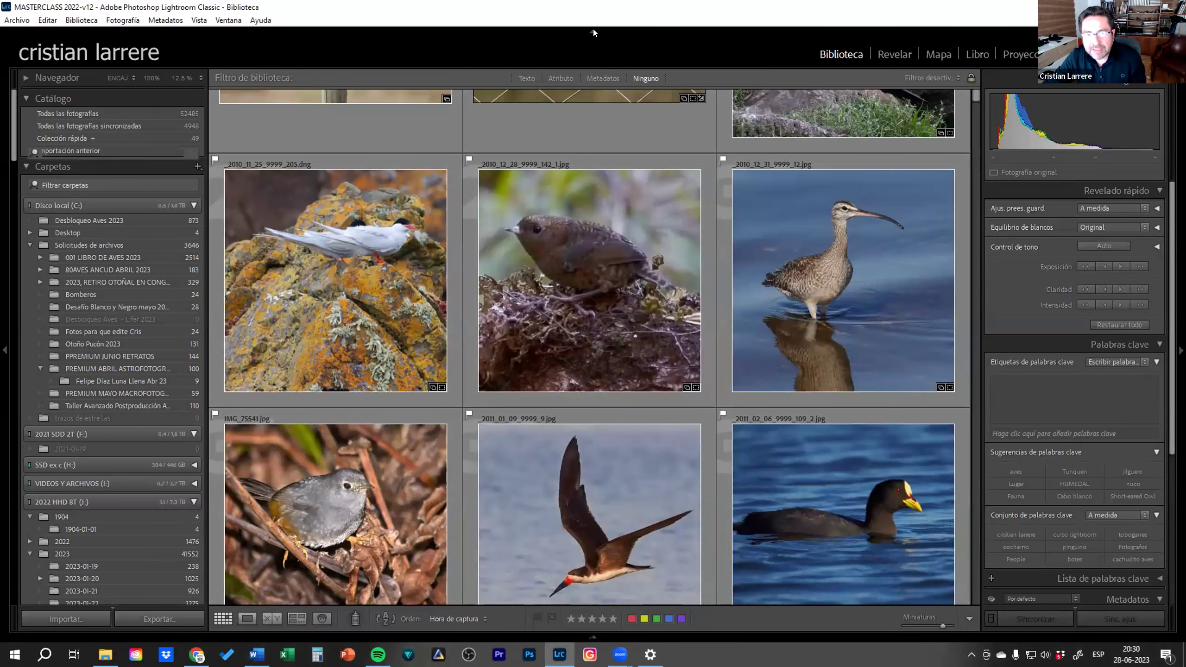
Hide the top header and shrink the thumbnails to five per row
click(592, 30)
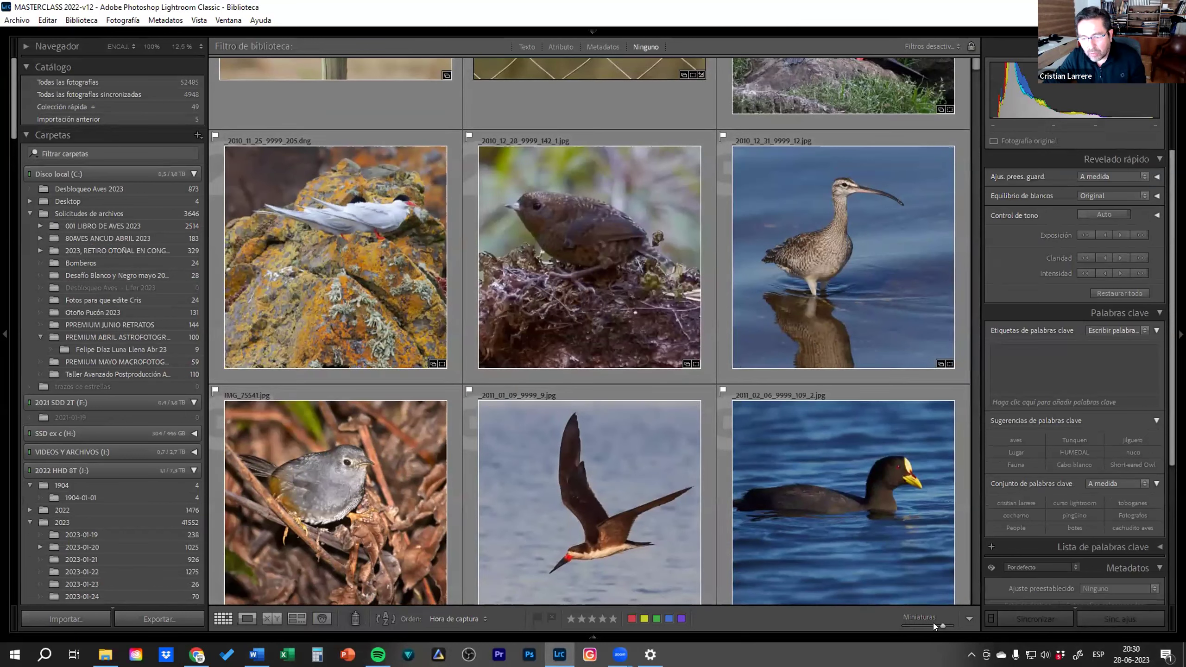
mouse_move(931, 623)
mouse_down()
mouse_move(941, 624)
mouse_move(929, 623)
mouse_up()
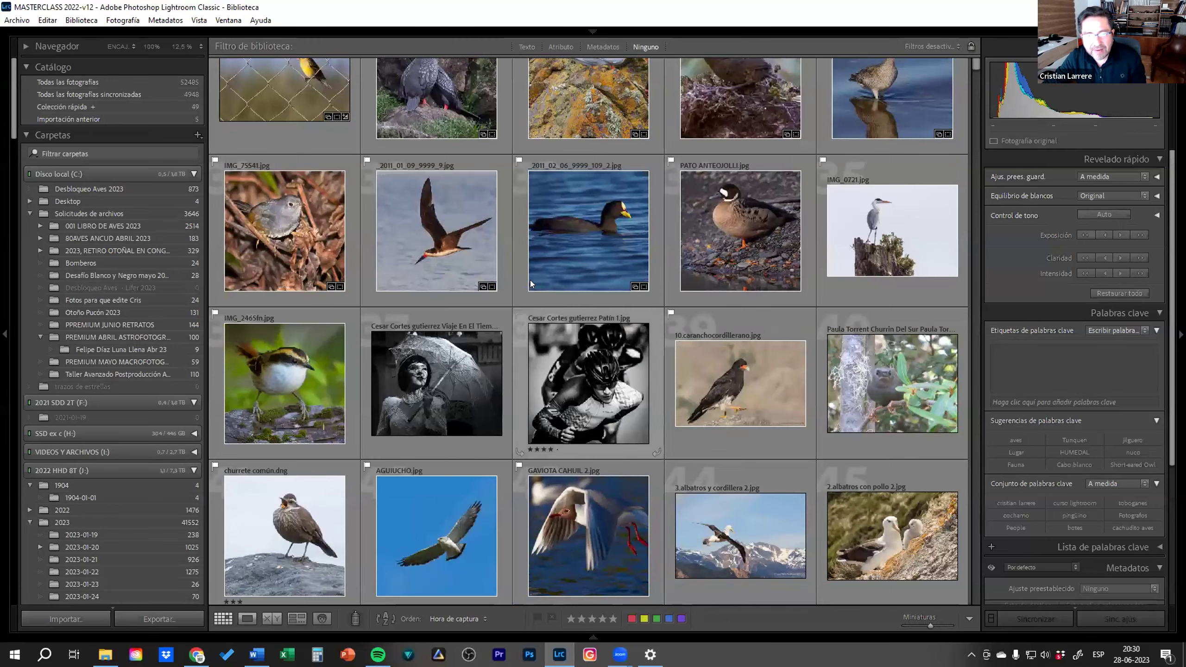
scroll(531, 284, down, 2)
scroll(560, 224, down, 5)
scroll(597, 155, down, 5)
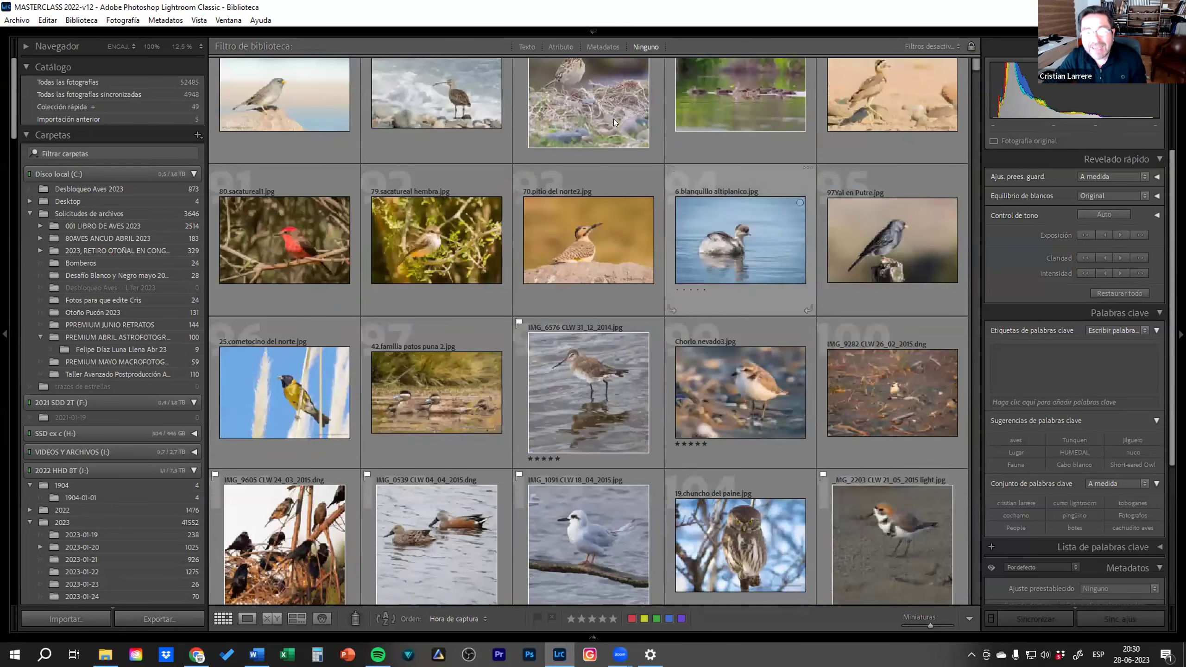
mouse_move(891, 389)
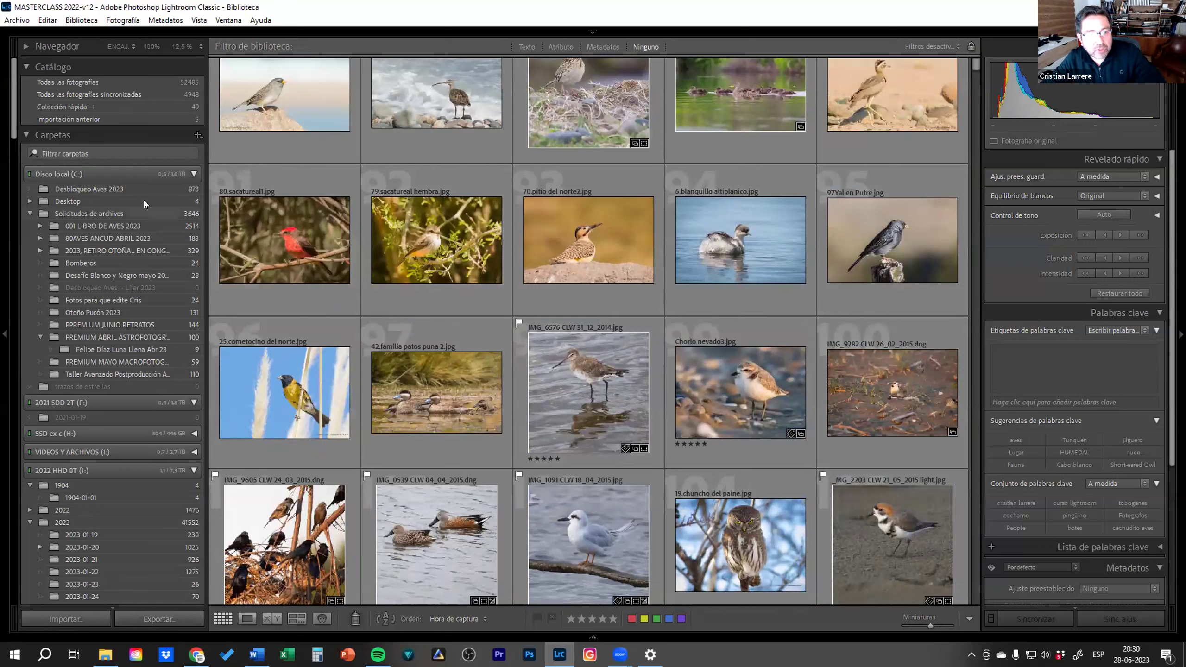
Show the Bomberos folder's 24 firefighter photos, scrolled to the last rows
click(101, 264)
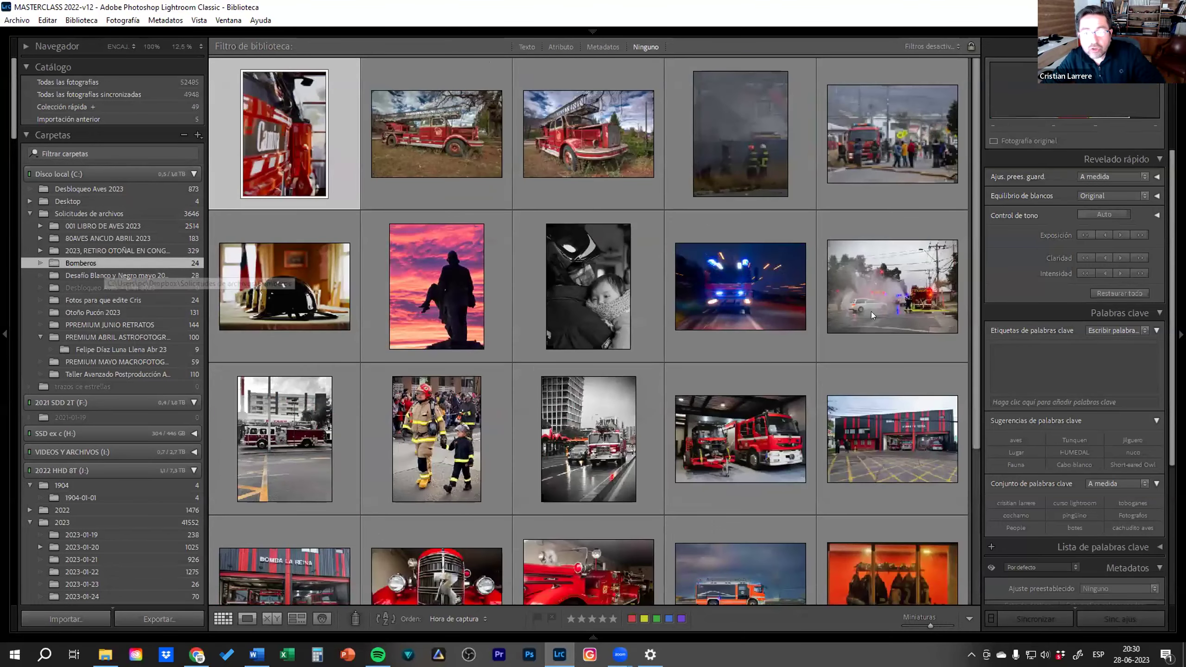
scroll(654, 327, down, 3)
scroll(606, 355, up, 3)
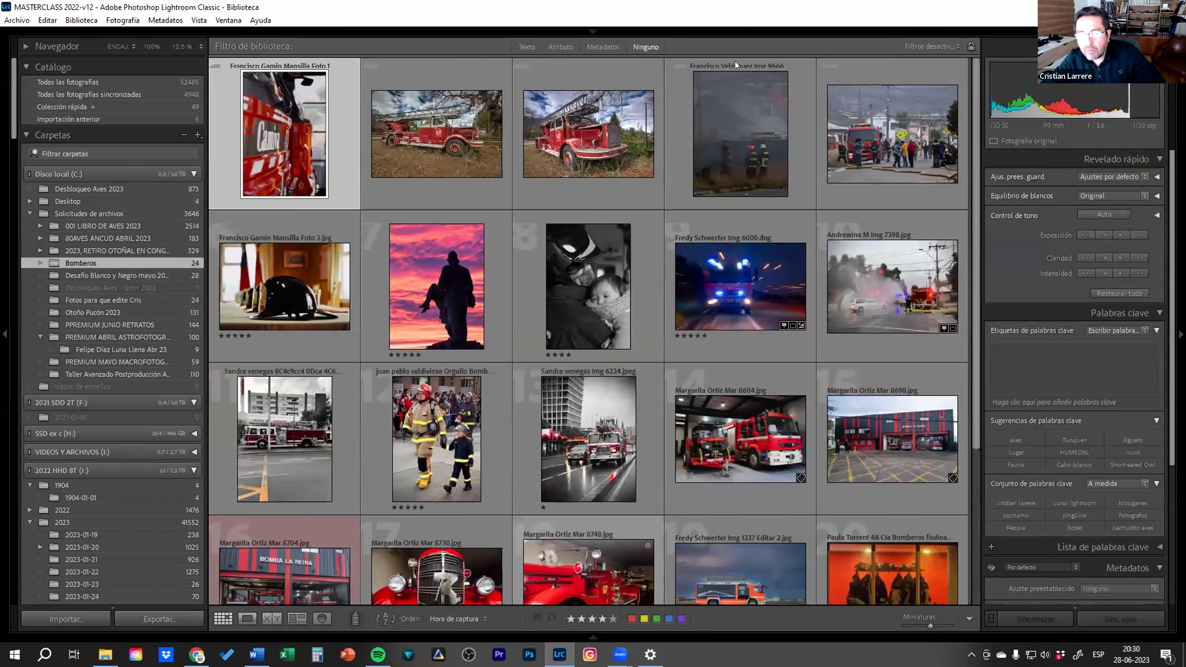
scroll(567, 312, down, 4)
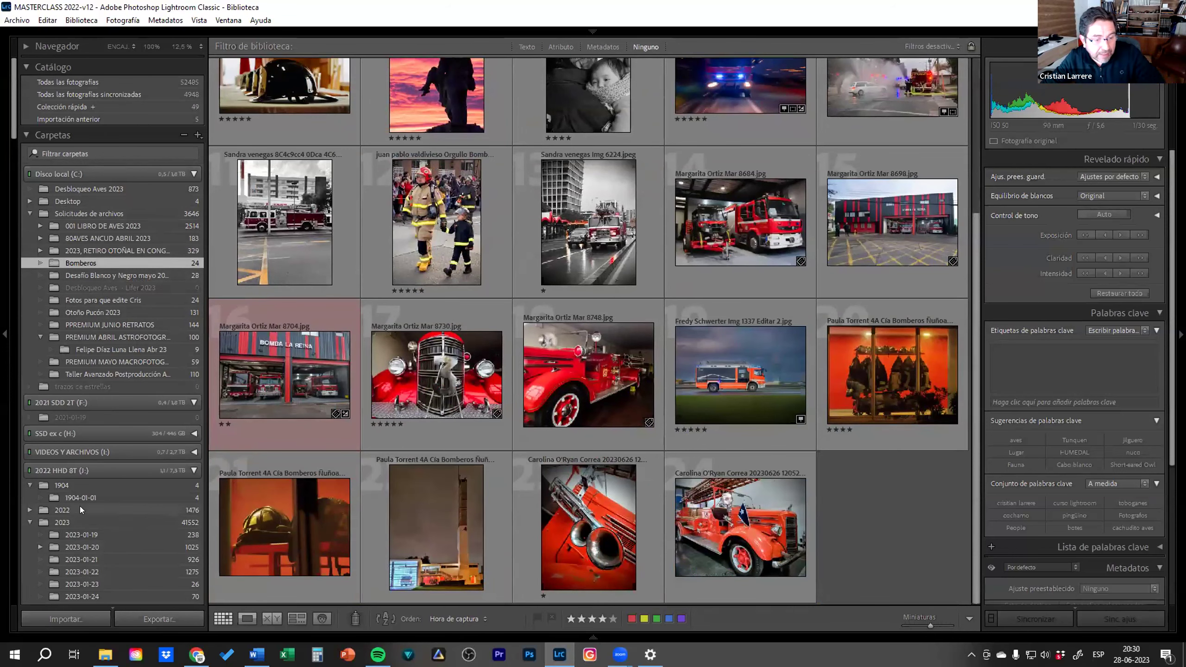
scroll(93, 498, down, 10)
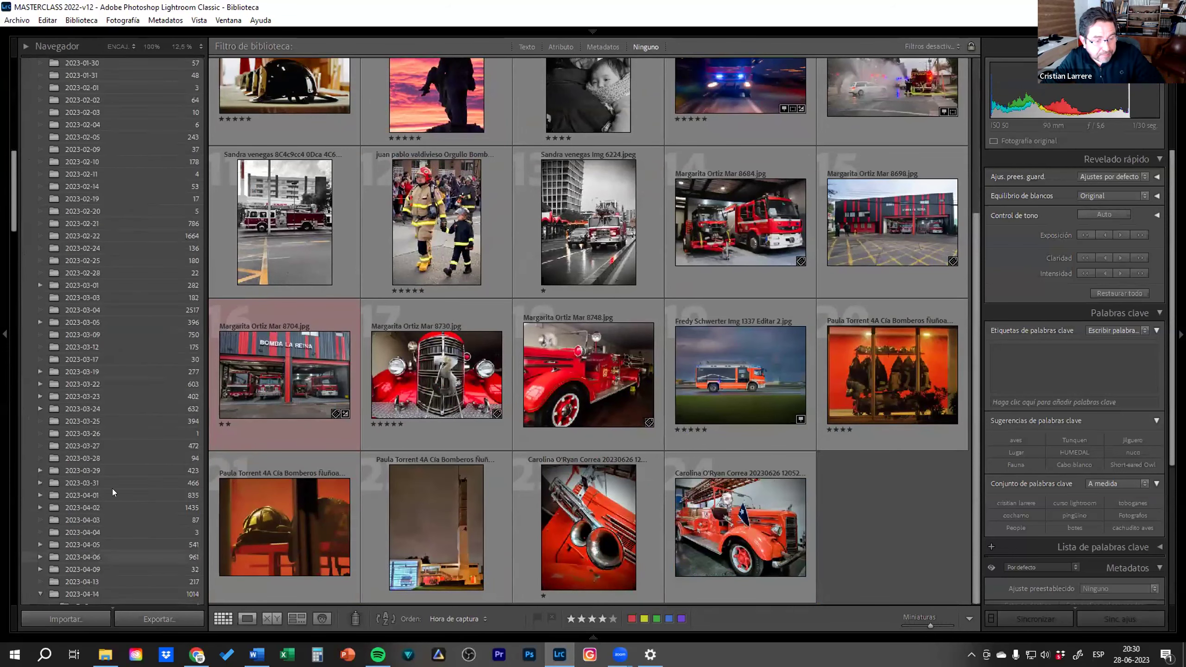
Open the 2023-03-31 folder and scroll down through its 466 items
click(88, 481)
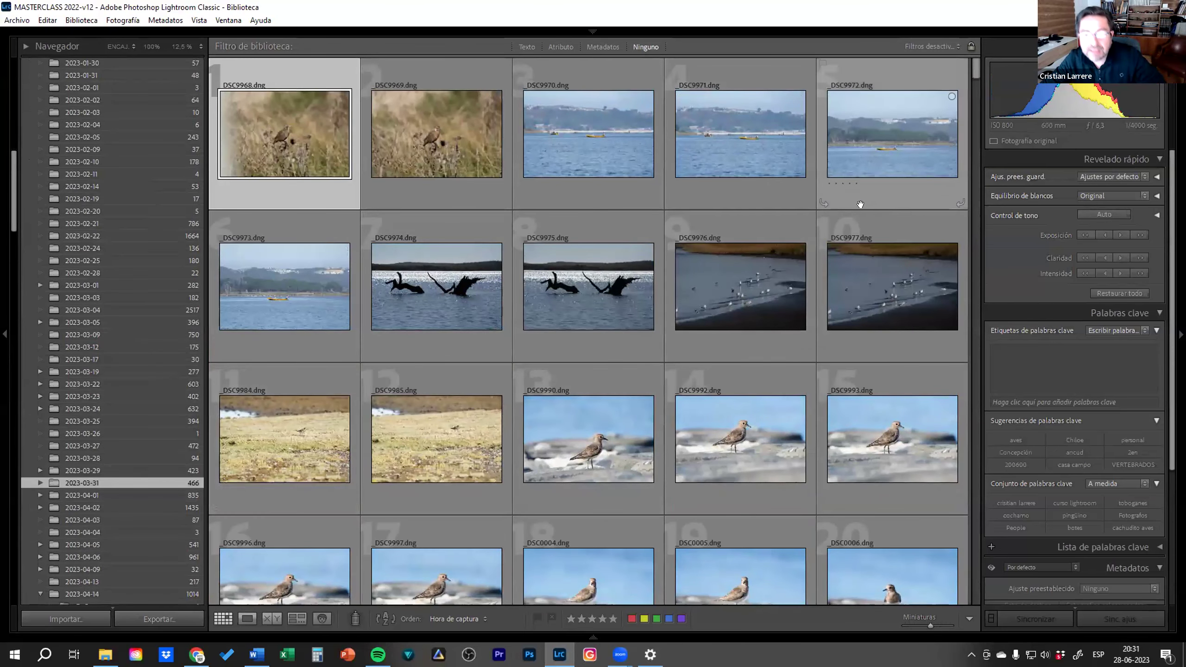
scroll(662, 327, down, 5)
scroll(672, 339, down, 5)
scroll(675, 335, down, 5)
scroll(675, 337, down, 5)
scroll(668, 369, down, 5)
scroll(668, 360, down, 5)
scroll(669, 363, down, 5)
scroll(672, 369, down, 5)
scroll(673, 371, down, 5)
scroll(680, 363, down, 5)
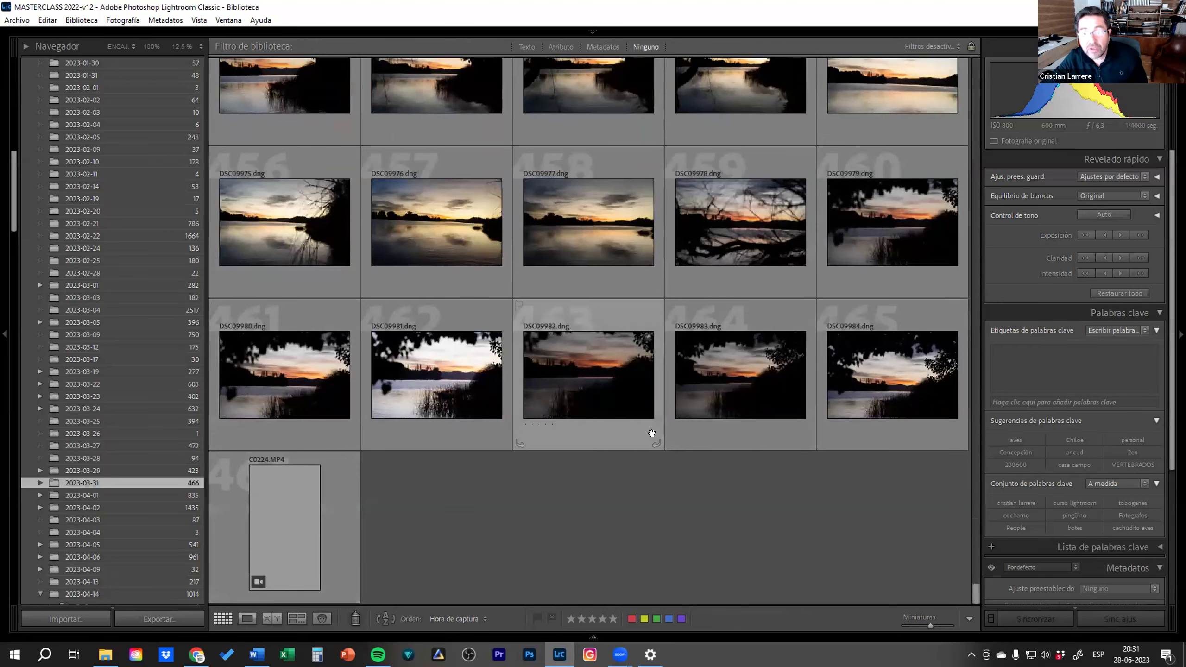
Return the grid to the top, starting at the bird photo DSC9968
scroll(653, 432, up, 5)
scroll(794, 466, up, 3)
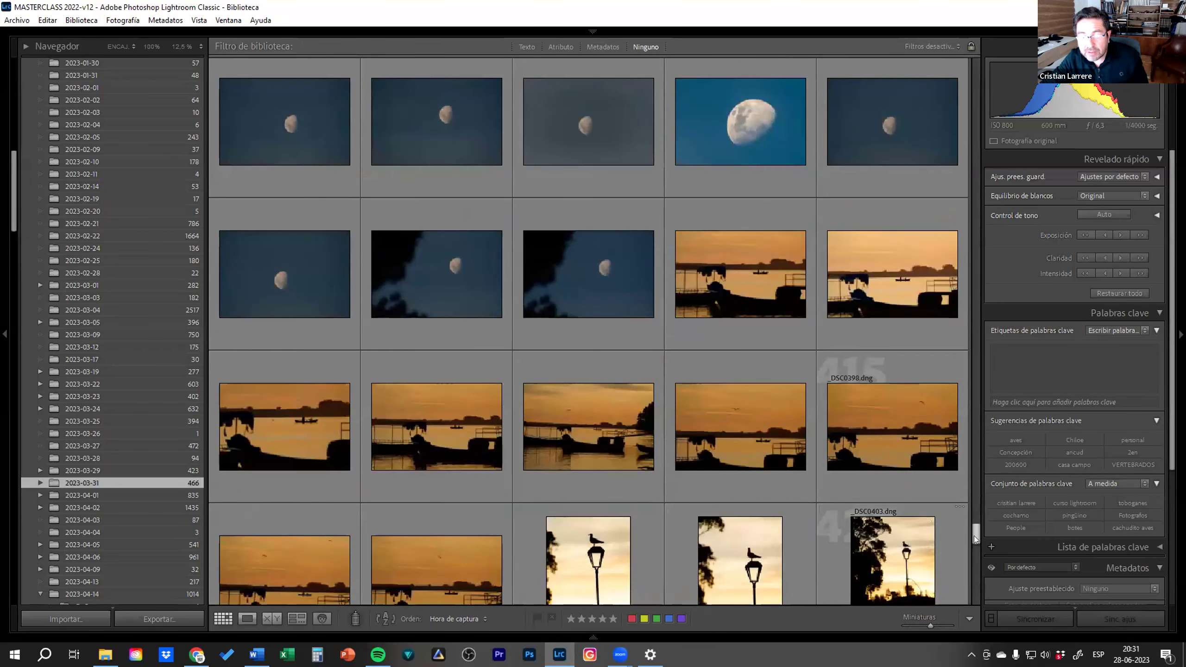
scroll(974, 536, down, 3)
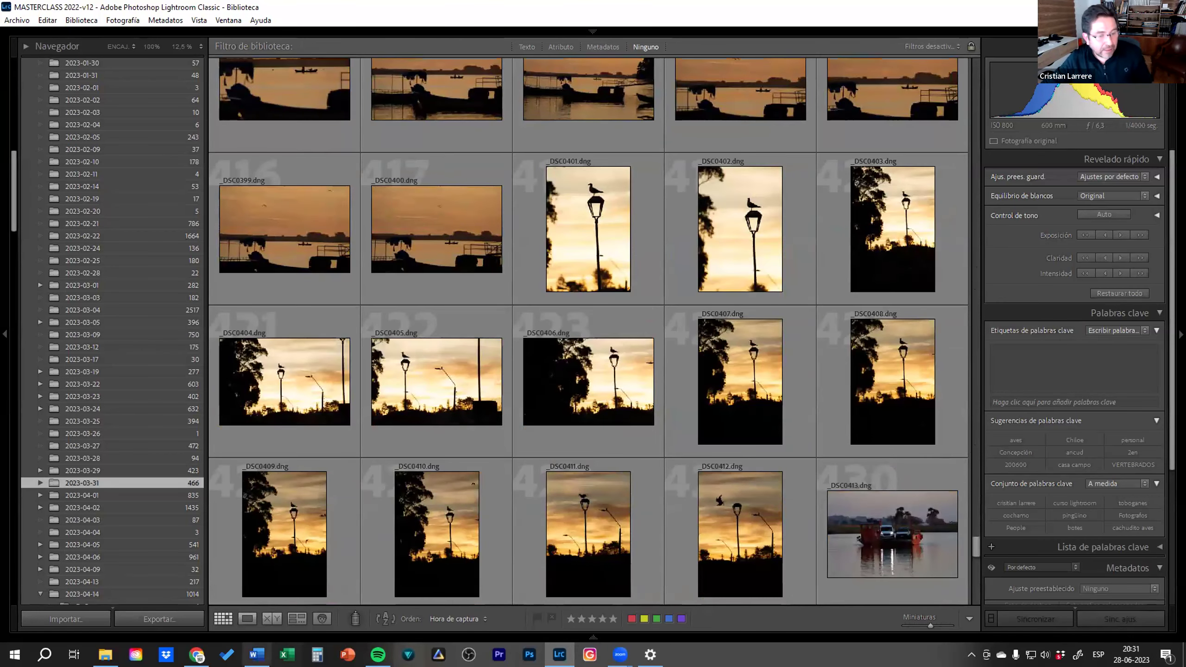
drag(977, 554, 987, 70)
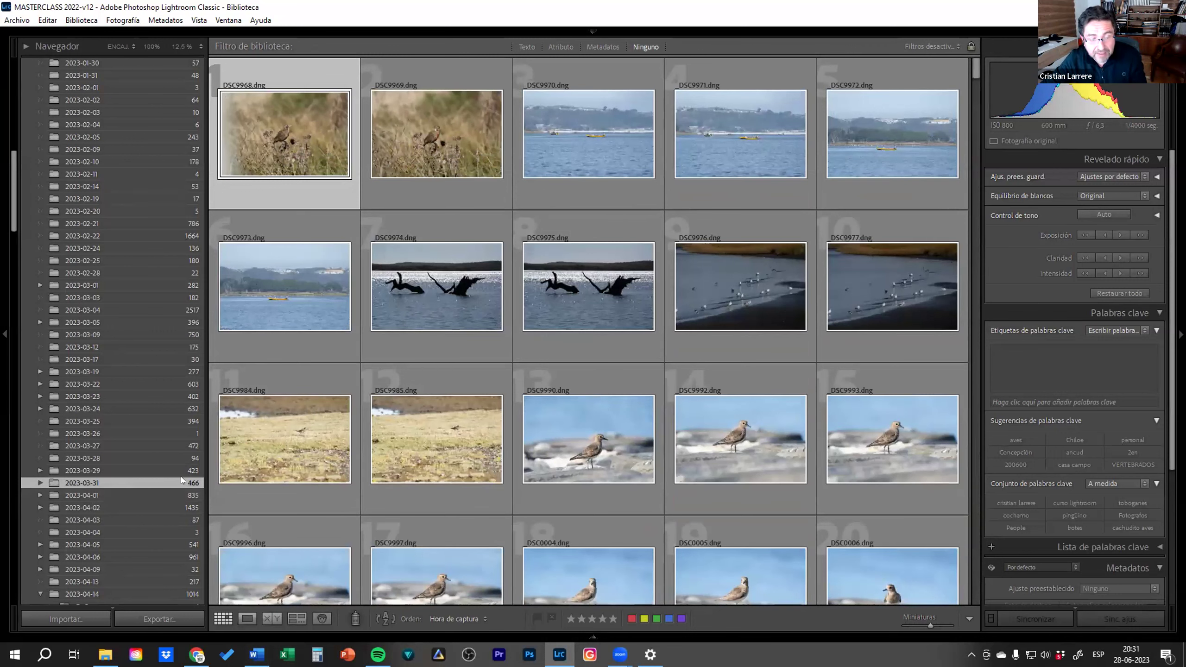
Reveal the 2023-03-31 folder in File Explorer using Mostrar en Explorador
right_click(168, 485)
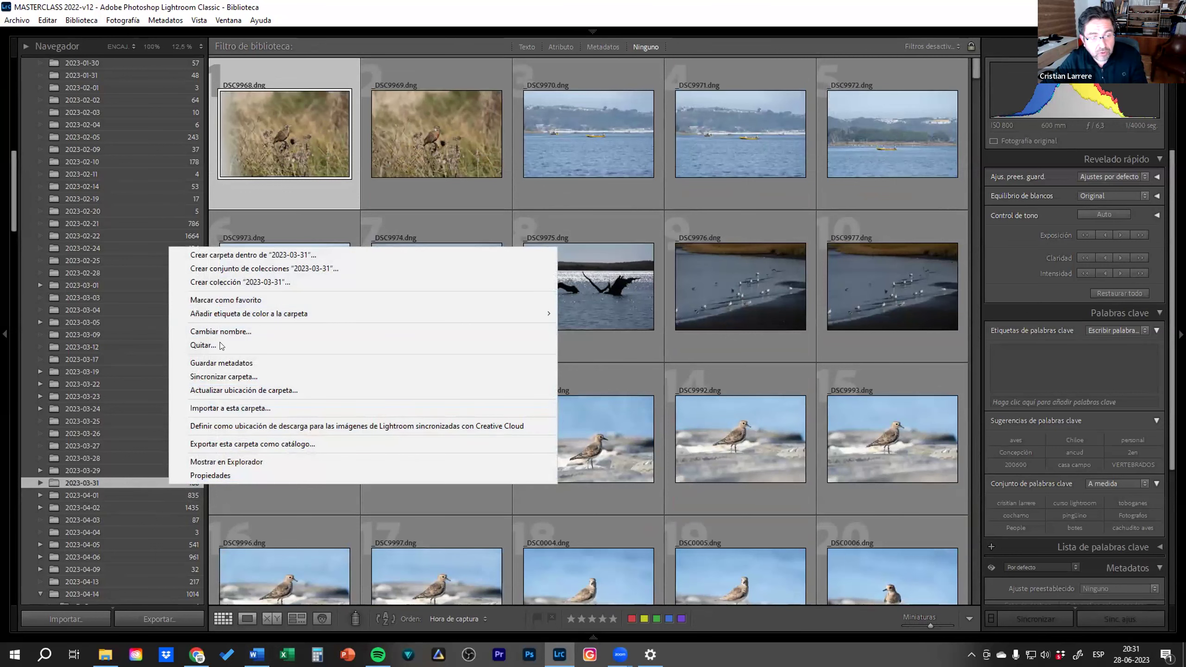
click(241, 464)
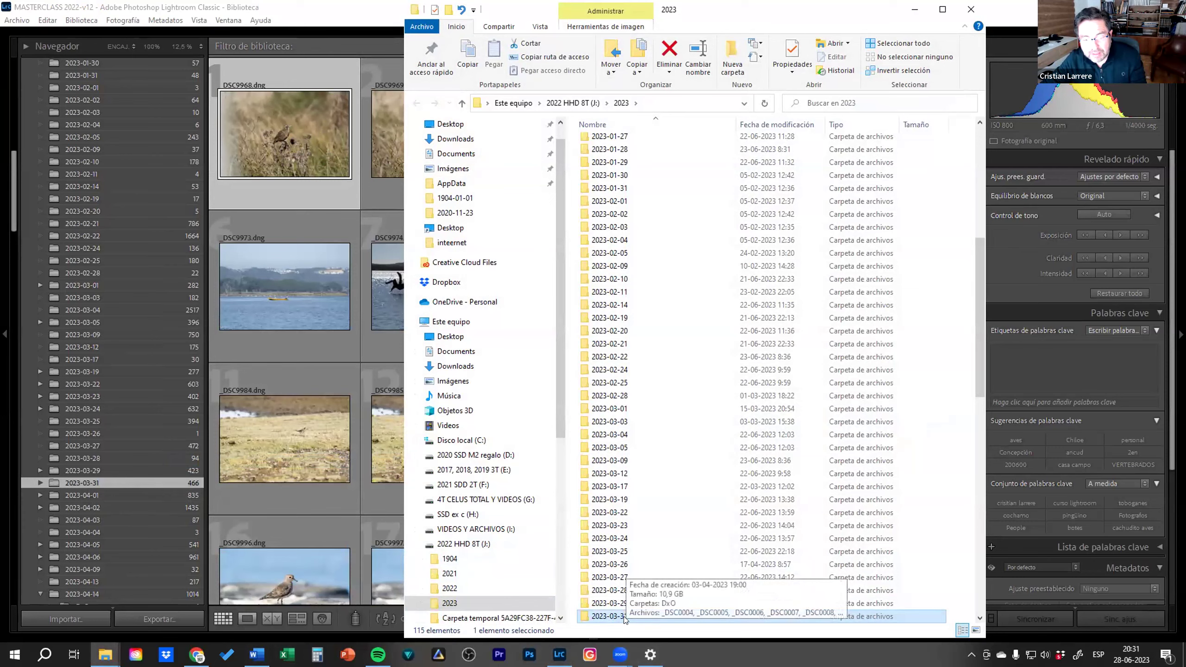
Browse the 466 files inside 2023-03-31 in File Explorer, then minimize the window
double_click(619, 617)
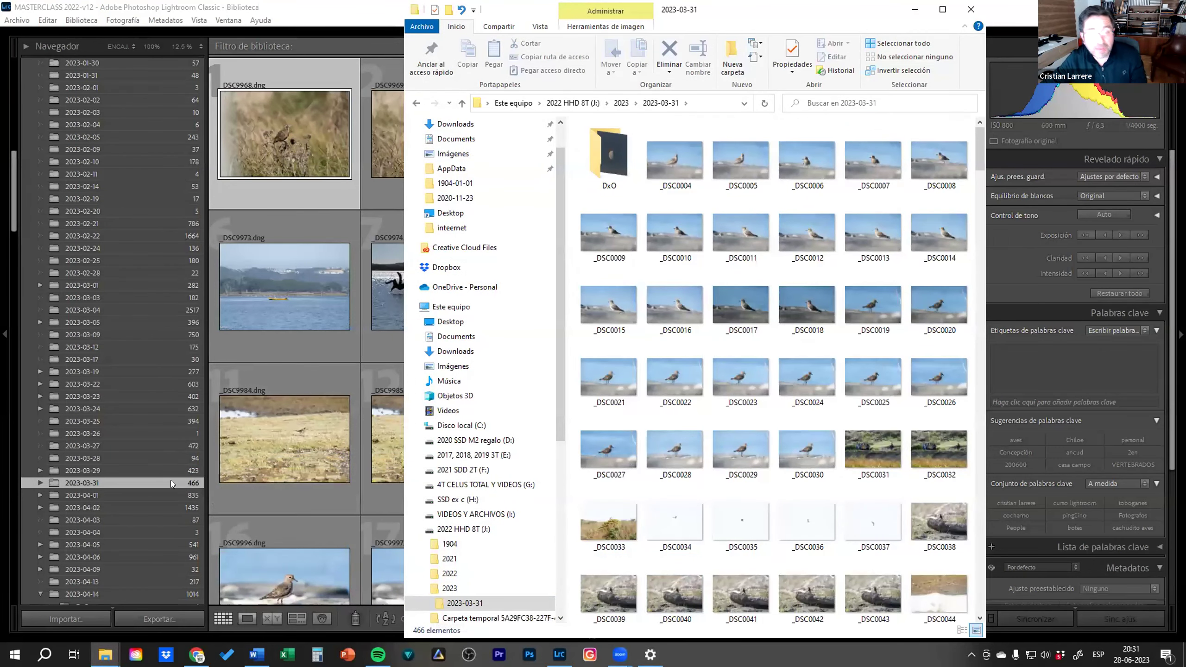
scroll(812, 308, down, 15)
scroll(822, 294, down, 10)
scroll(831, 280, down, 10)
scroll(842, 270, down, 10)
scroll(843, 269, down, 10)
scroll(845, 266, down, 10)
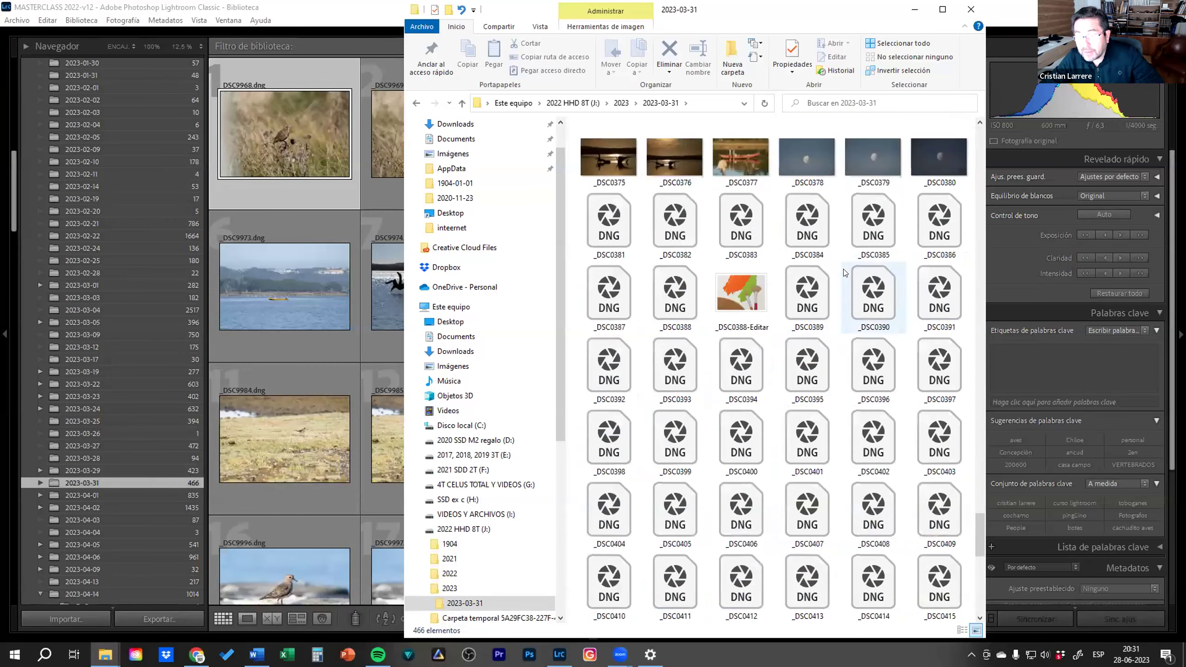
scroll(845, 266, down, 10)
scroll(844, 303, down, 10)
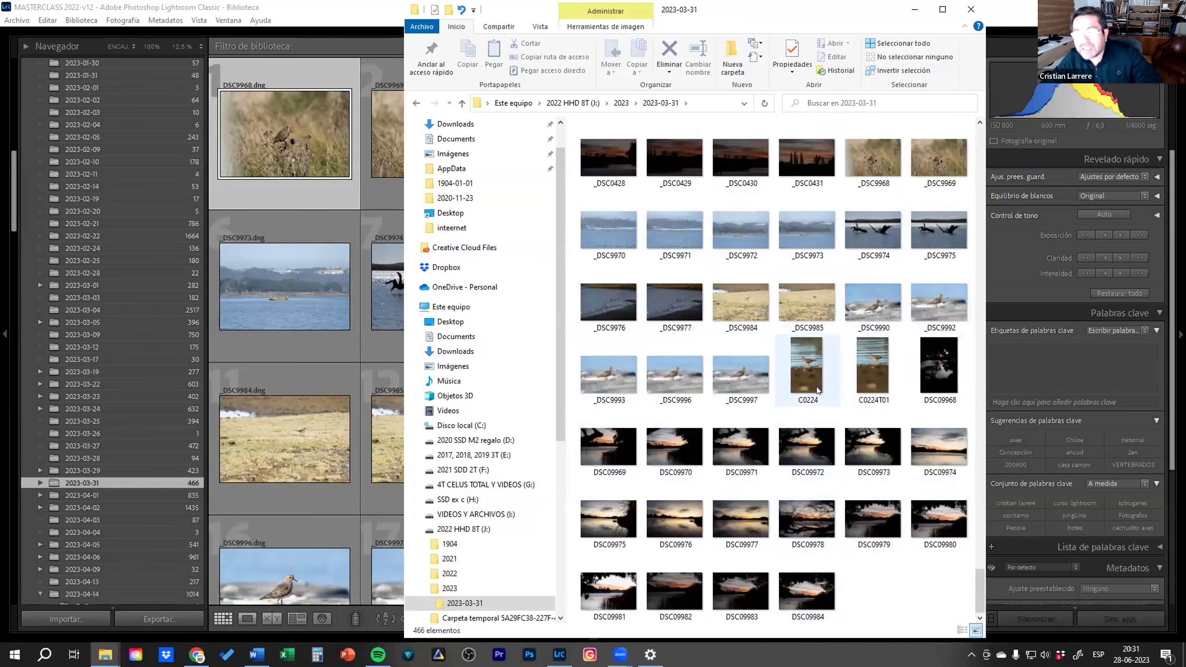
mouse_move(285, 444)
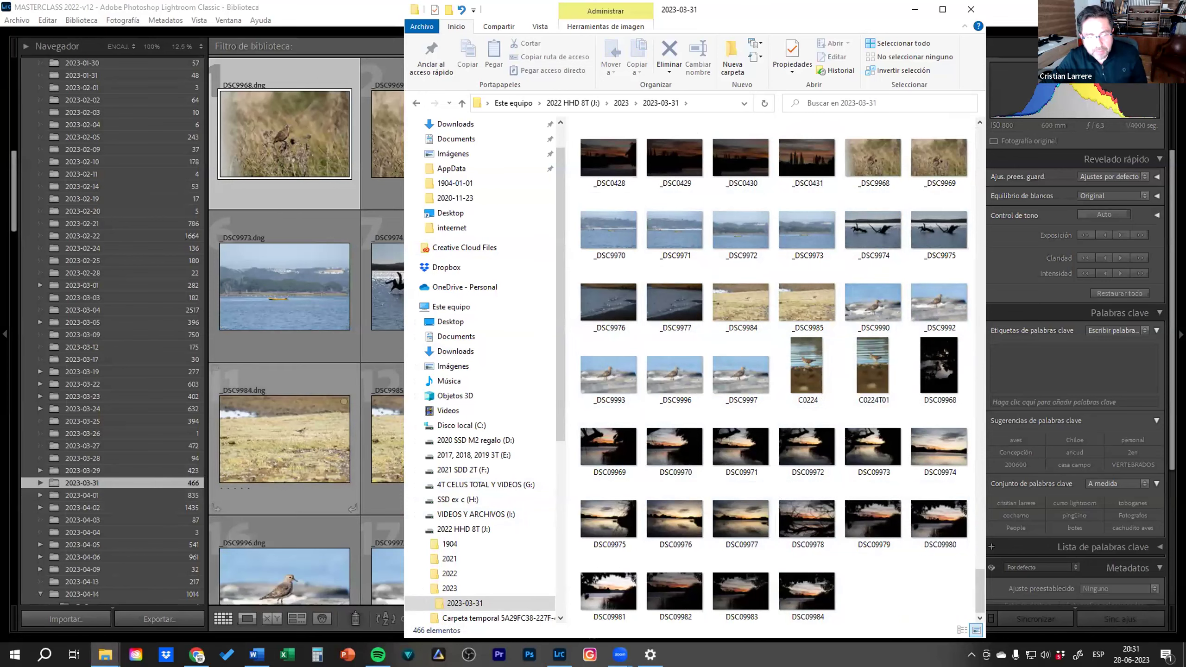
click(913, 7)
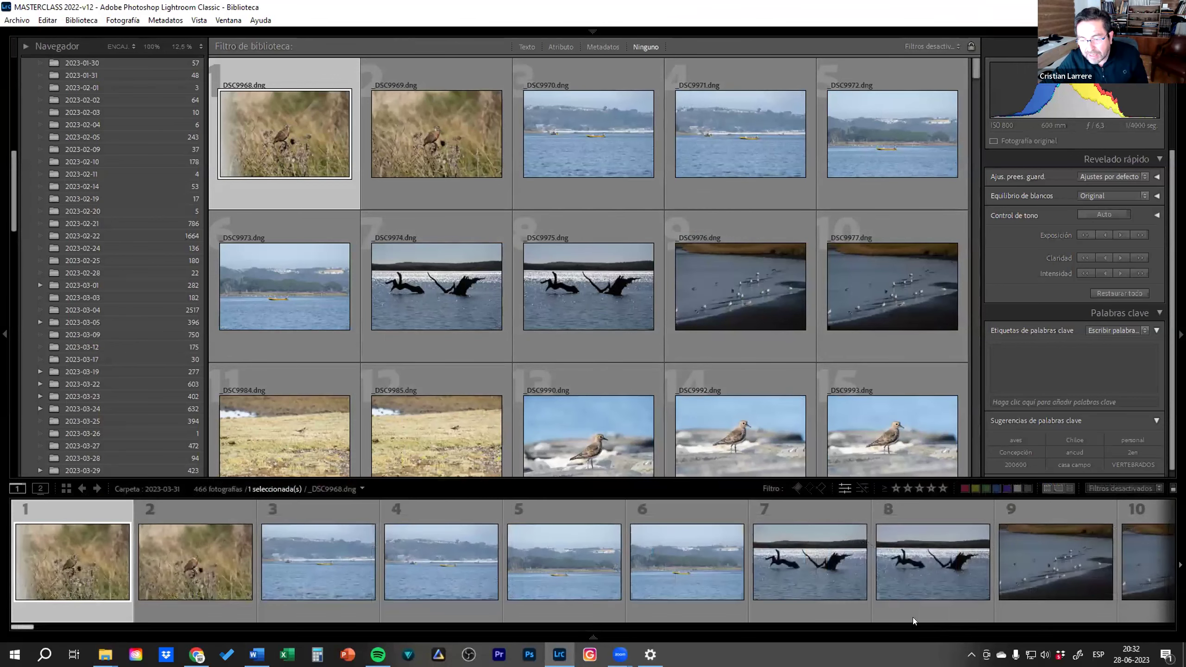
Resize grid thumbnails and label each cell with file name and index number, keeping the toolbar
mouse_move(923, 623)
mouse_down()
mouse_move(943, 623)
mouse_move(926, 622)
mouse_up()
key(j)
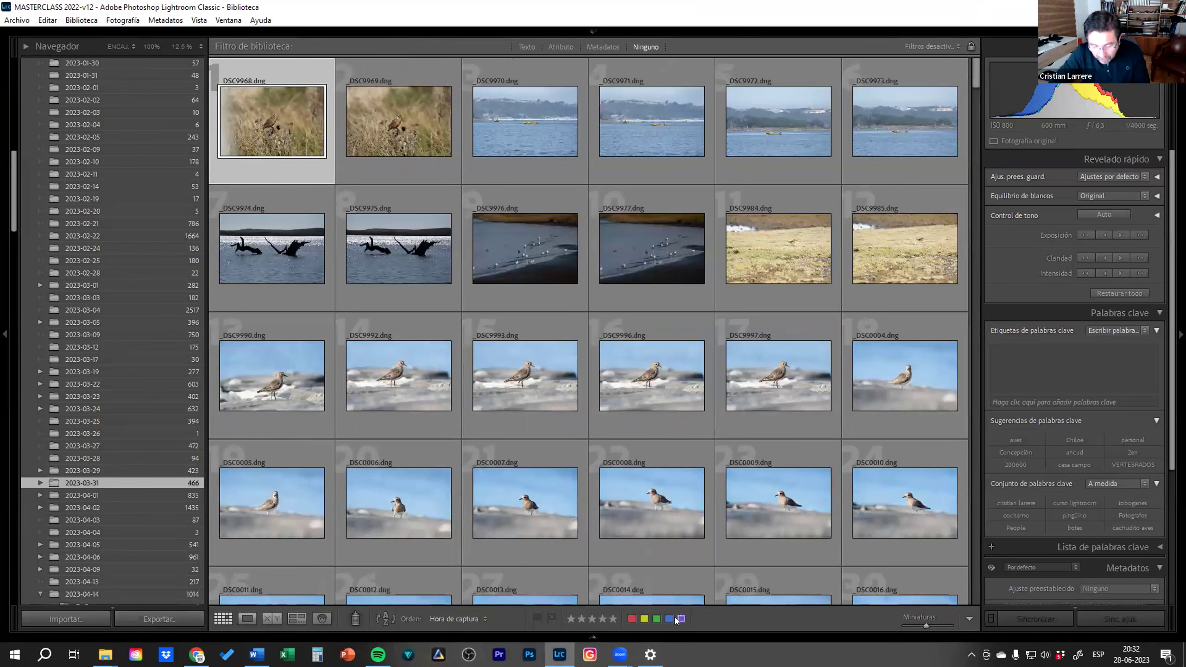
key(t)
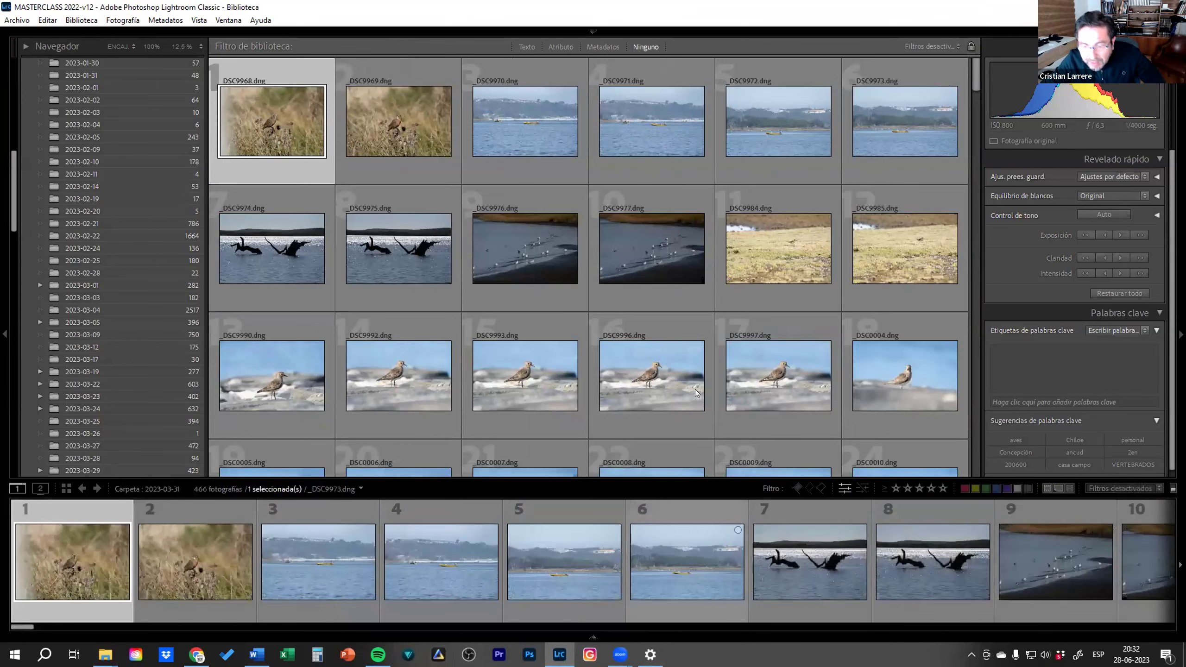
mouse_move(778, 375)
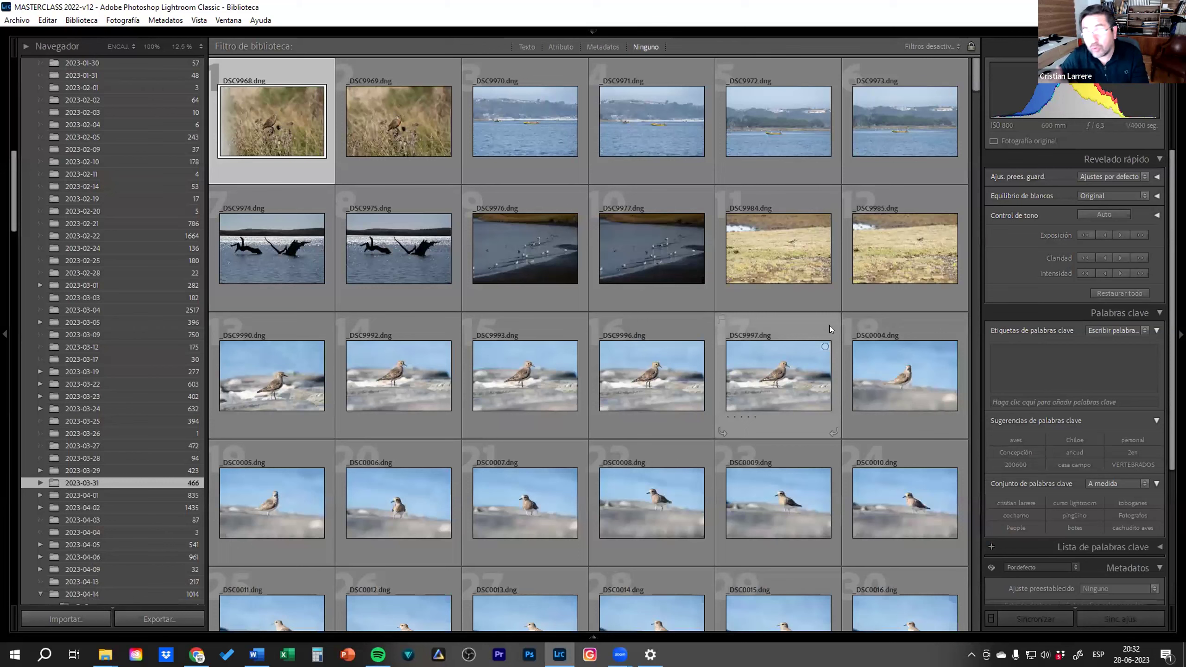
key(j)
key(t)
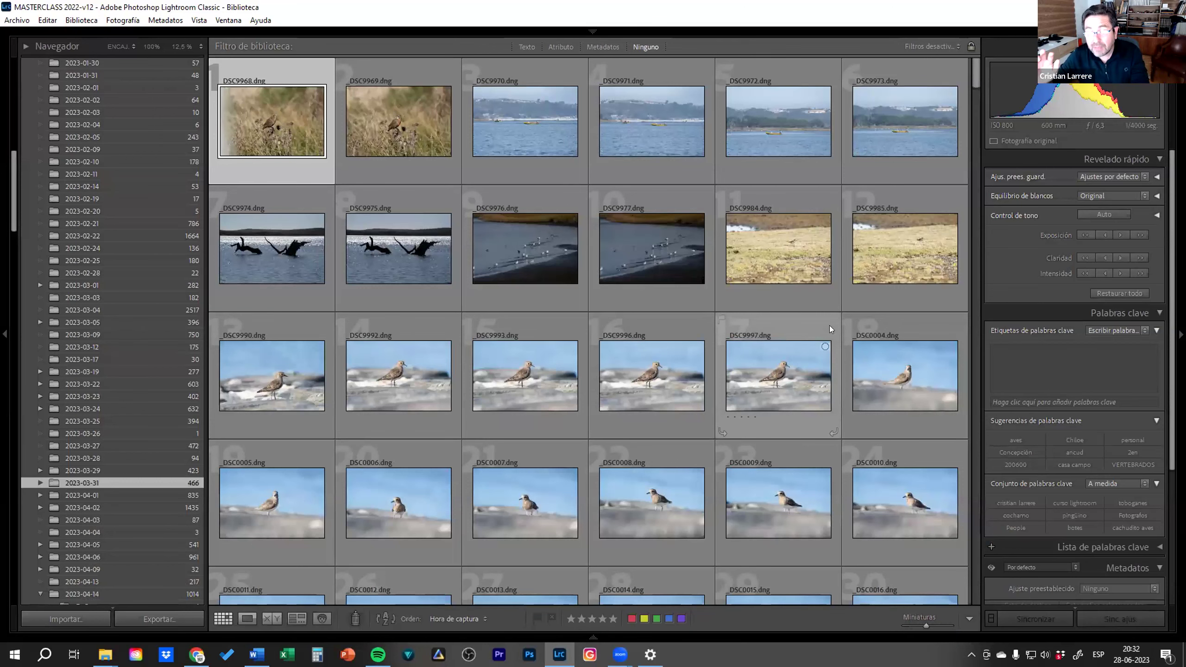
key(t)
key(t)
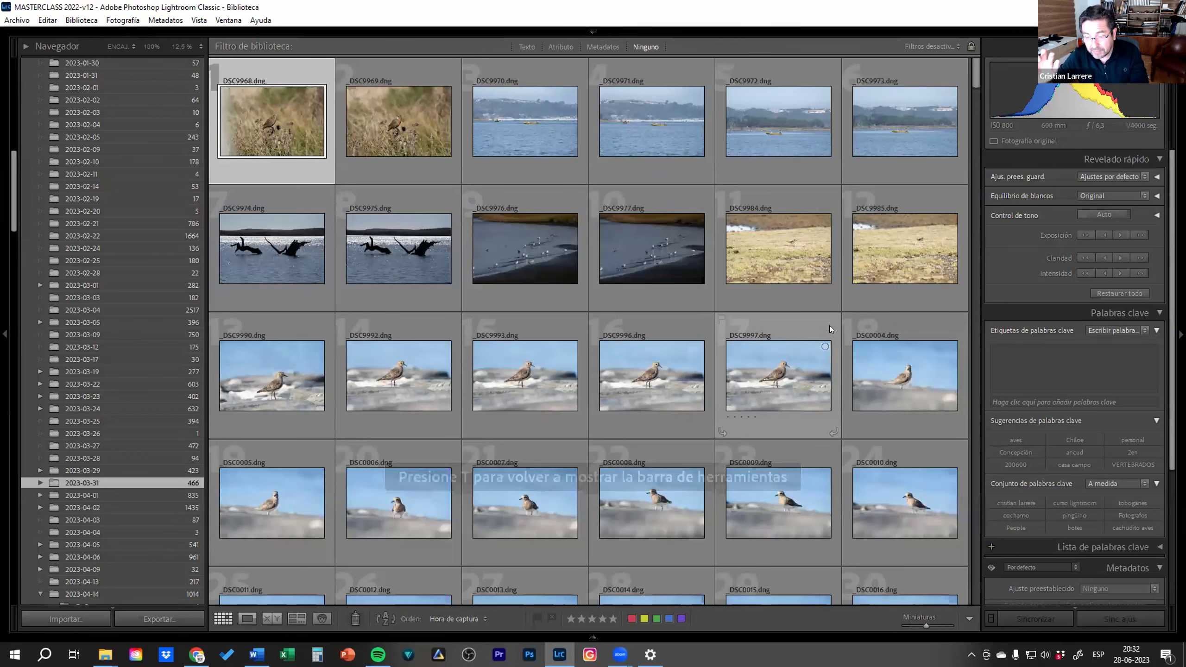
key(t)
key(t)
key(j)
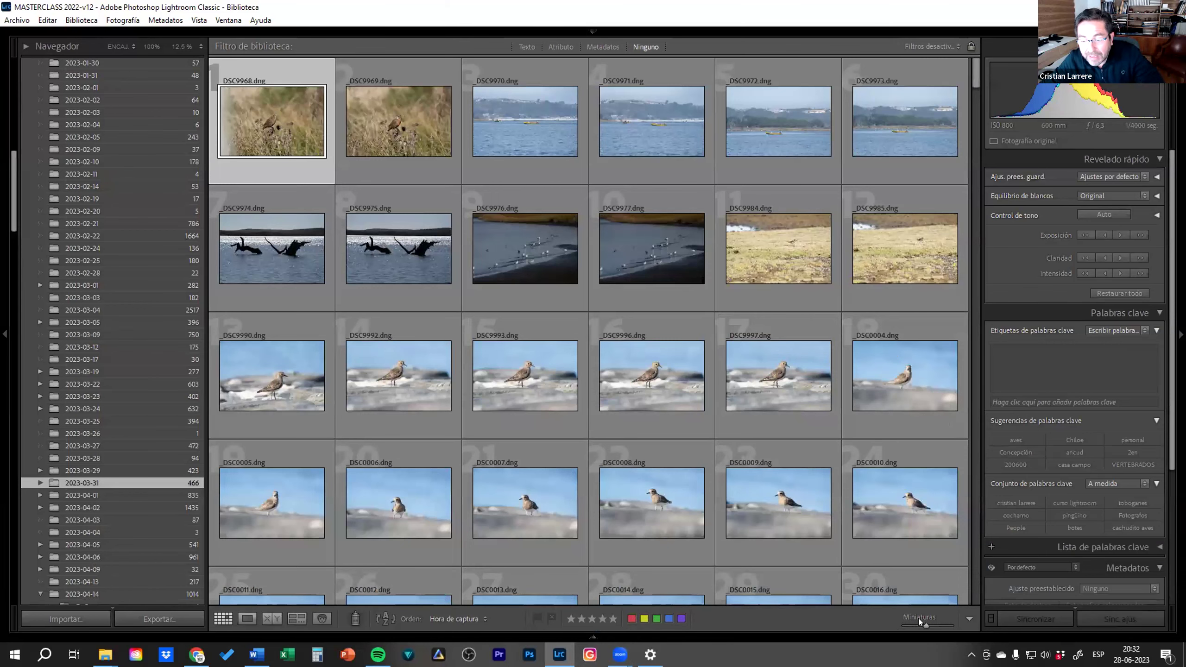
Enlarge thumbnails to four per row and show the toolbar's content choices
drag(927, 626, 939, 627)
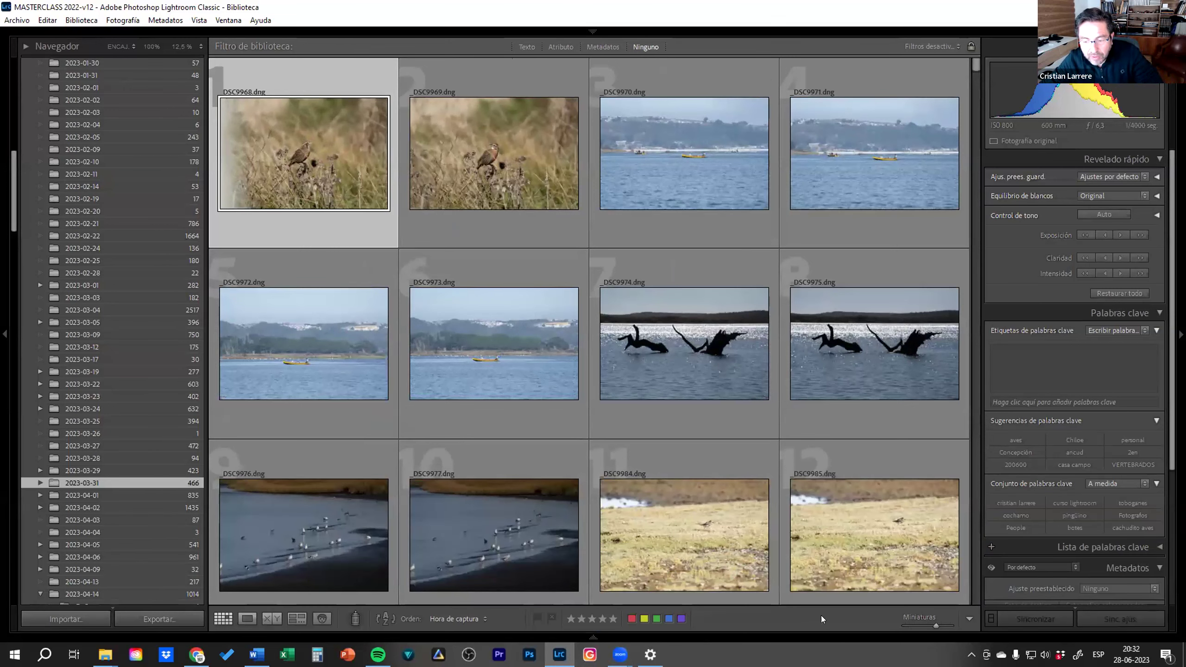
click(968, 618)
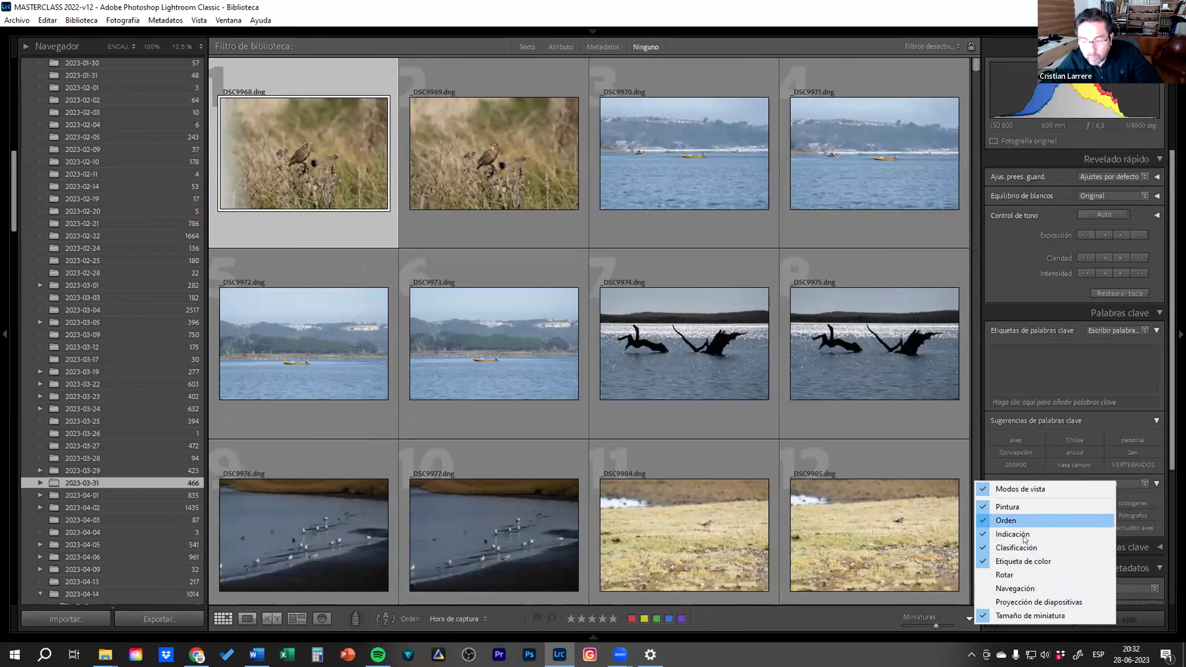
Add slideshow, rotate and navigation items to the grid toolbar, keeping thumbnail size
click(1002, 615)
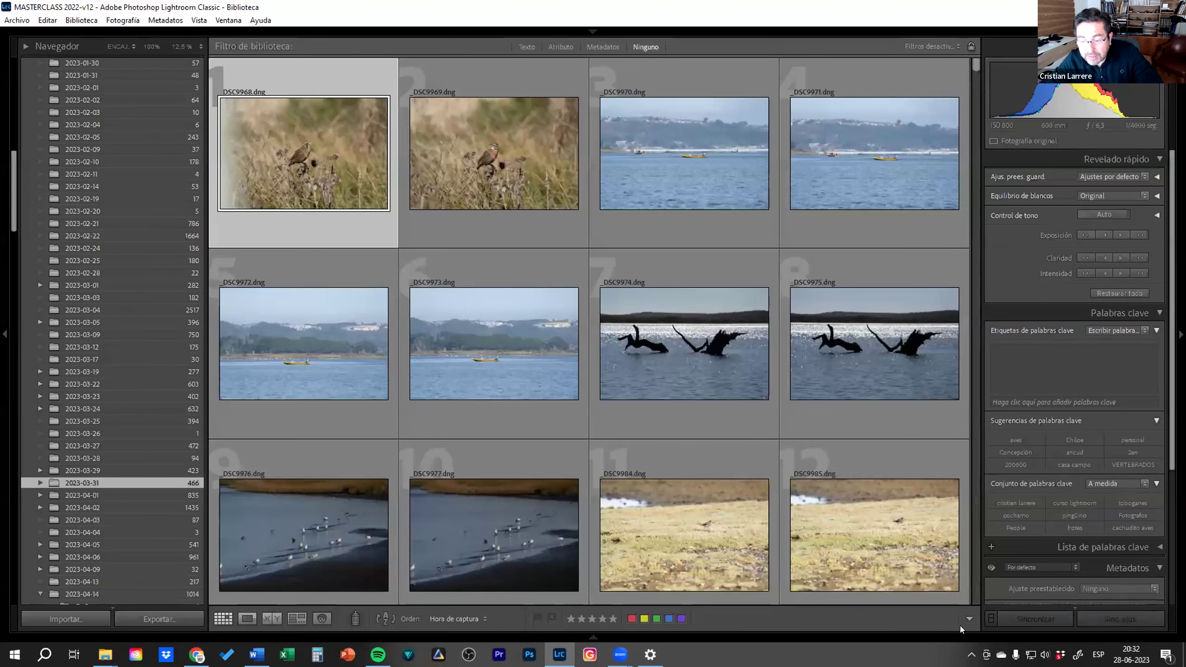
click(968, 618)
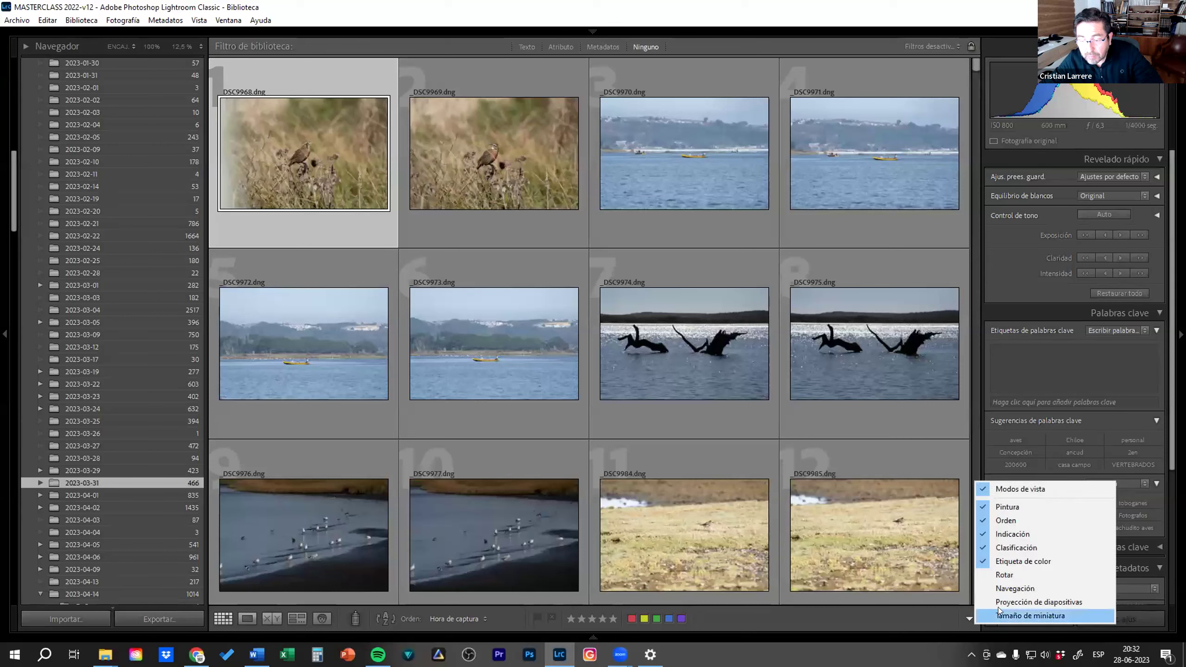
click(1002, 613)
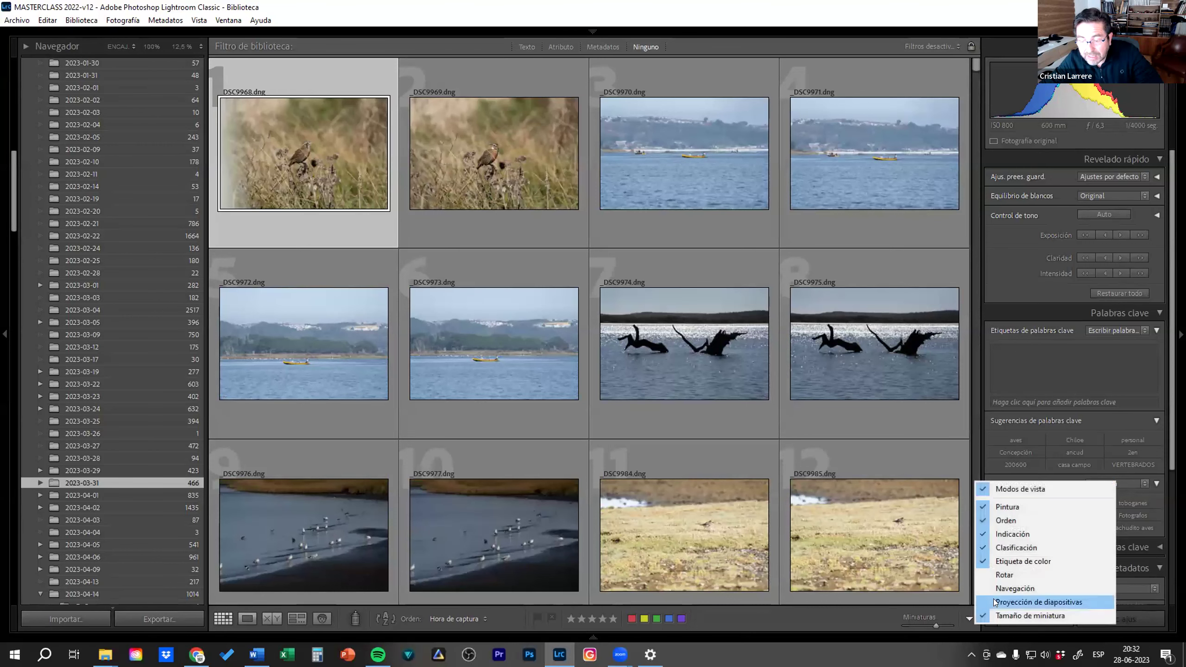
click(993, 601)
click(966, 616)
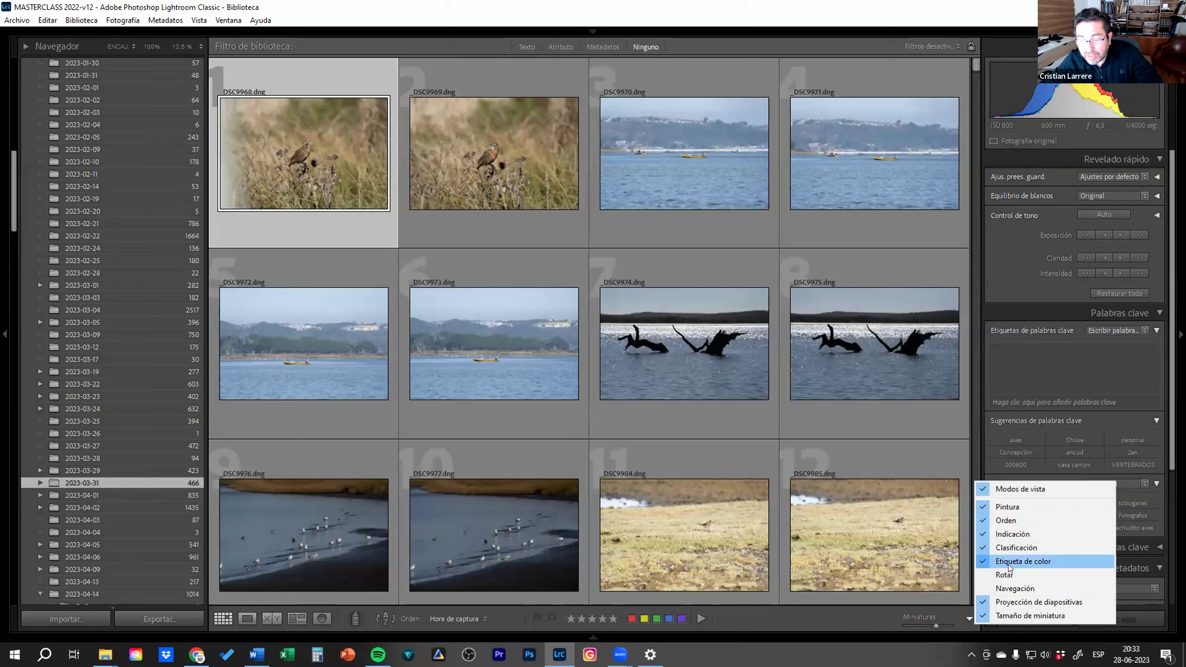
click(1011, 582)
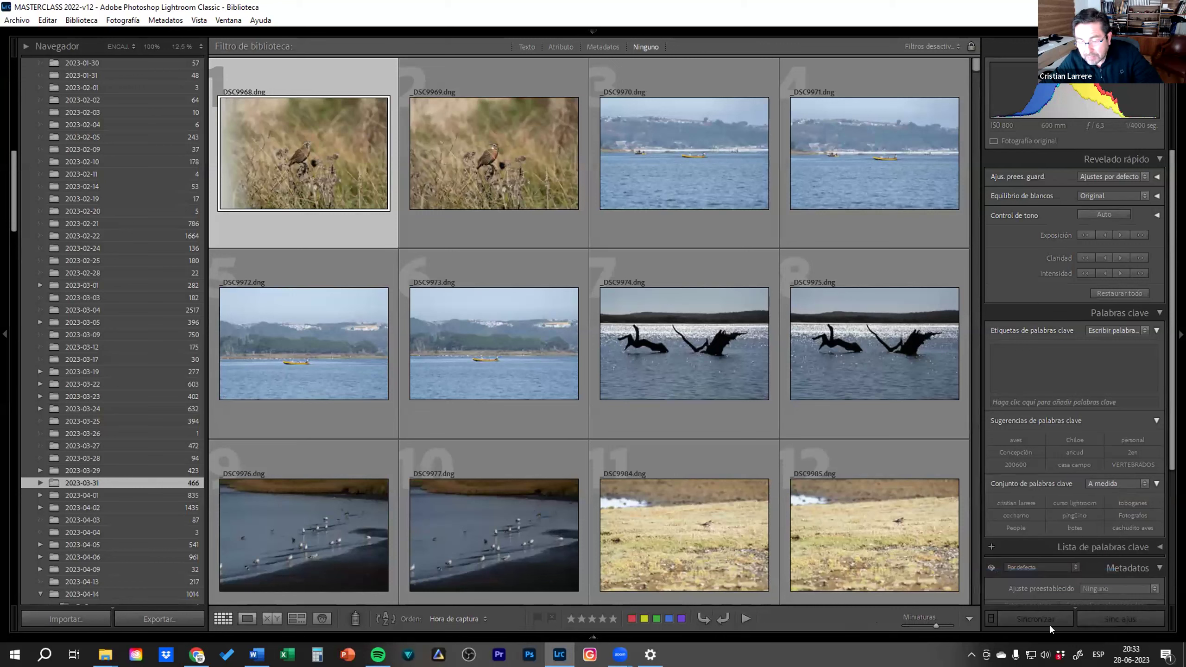
click(970, 617)
click(1008, 590)
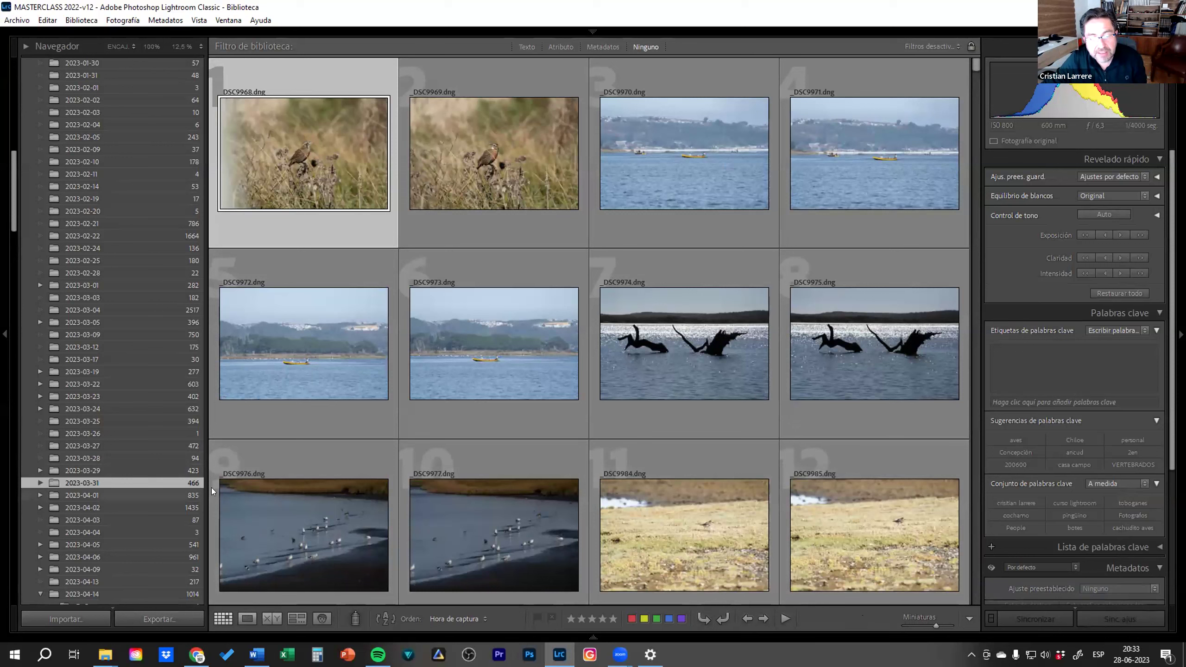
Show the 001 LIBRO DE AVES 2023 folder from its first photo, with file-name cell labels
scroll(114, 395, up, 3)
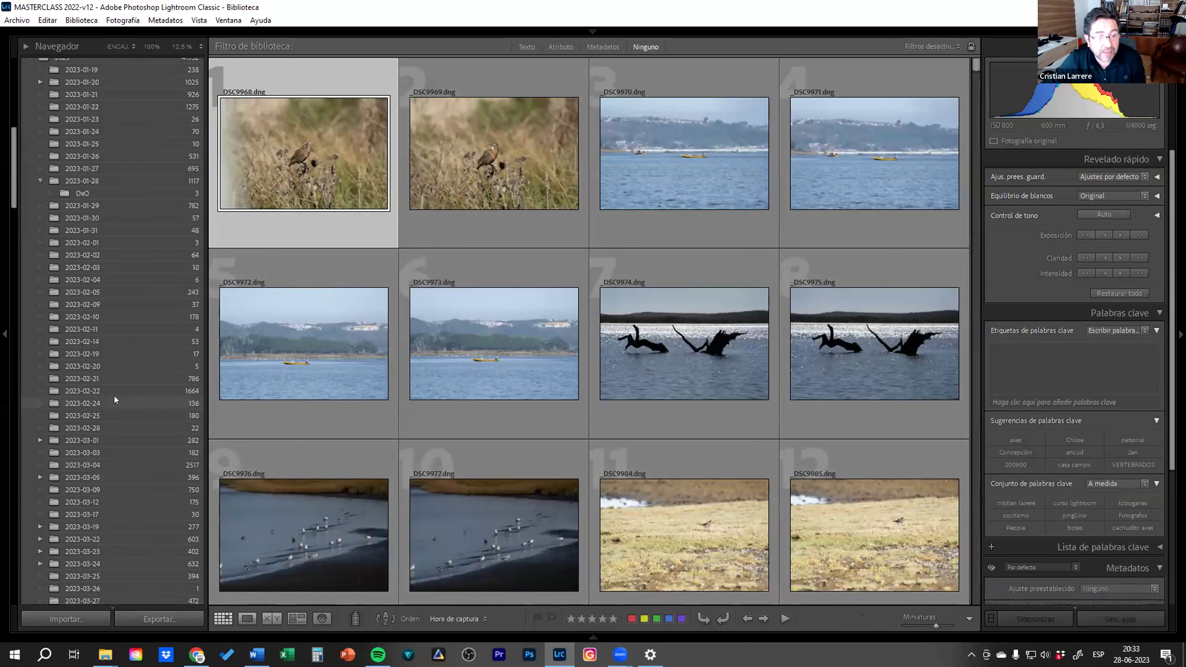
scroll(114, 396, up, 10)
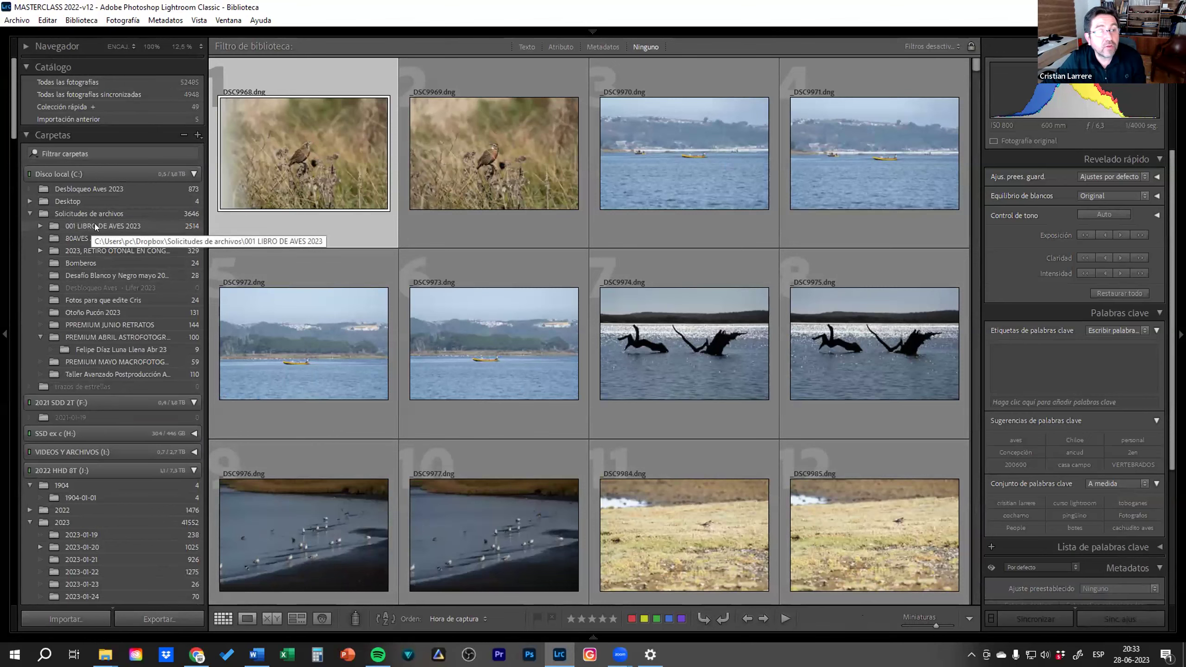
click(95, 225)
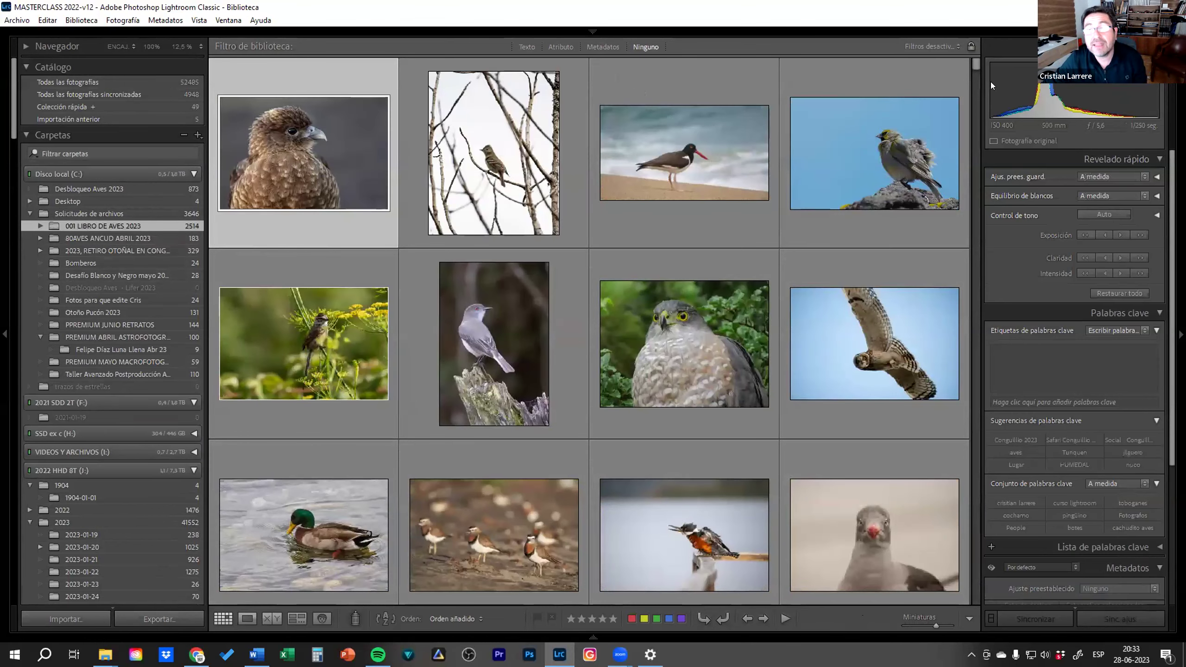
drag(976, 68, 976, 253)
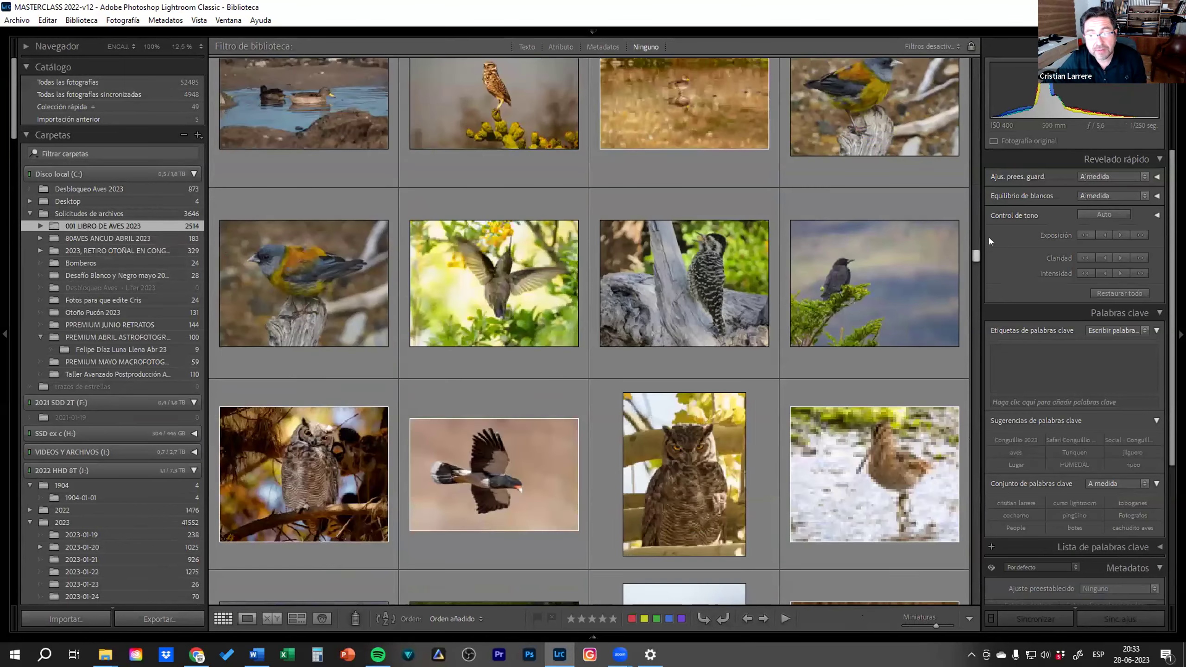
key(Home)
key(j)
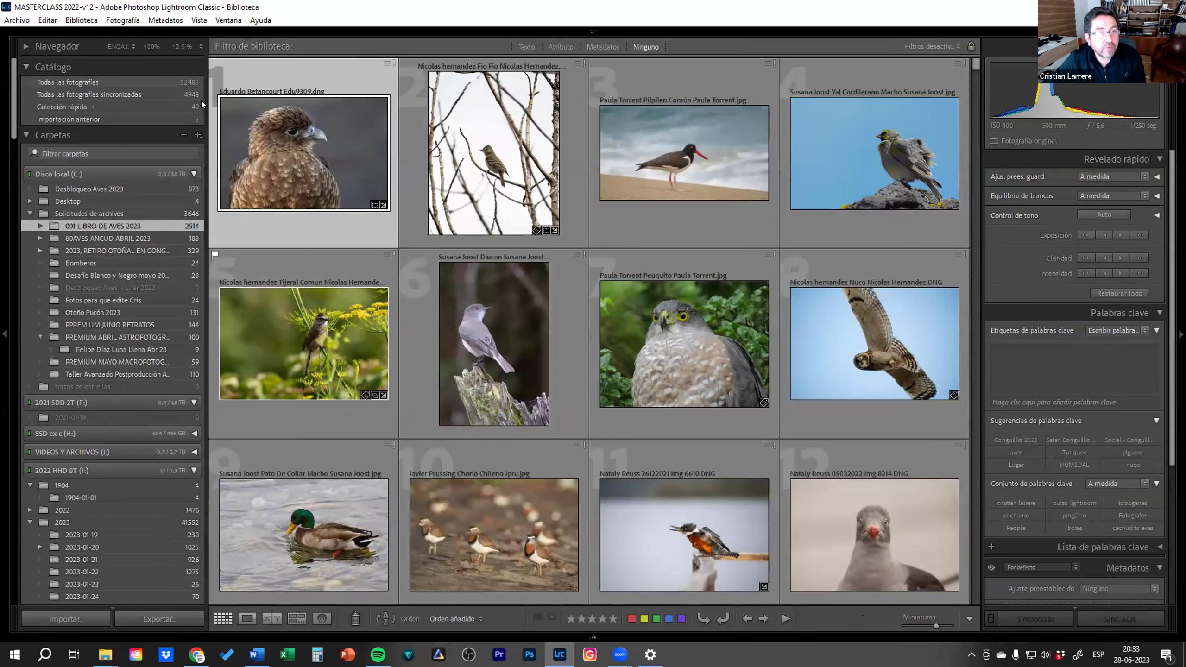
scroll(595, 369, down, 10)
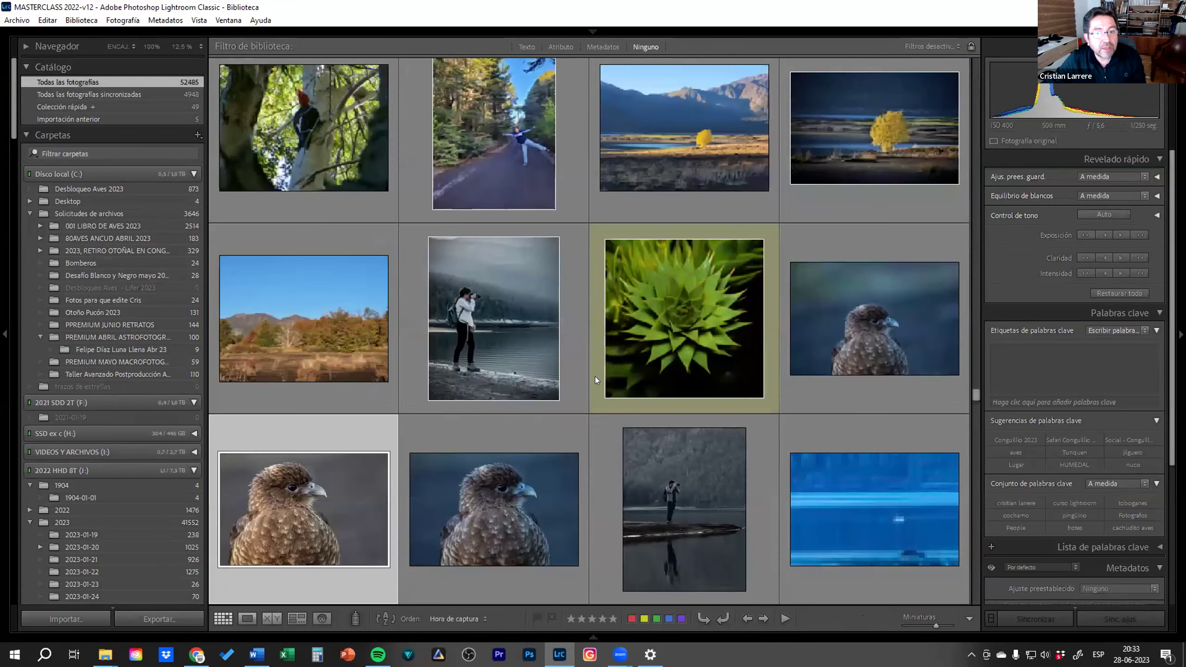
scroll(594, 377, down, 10)
scroll(597, 376, down, 3)
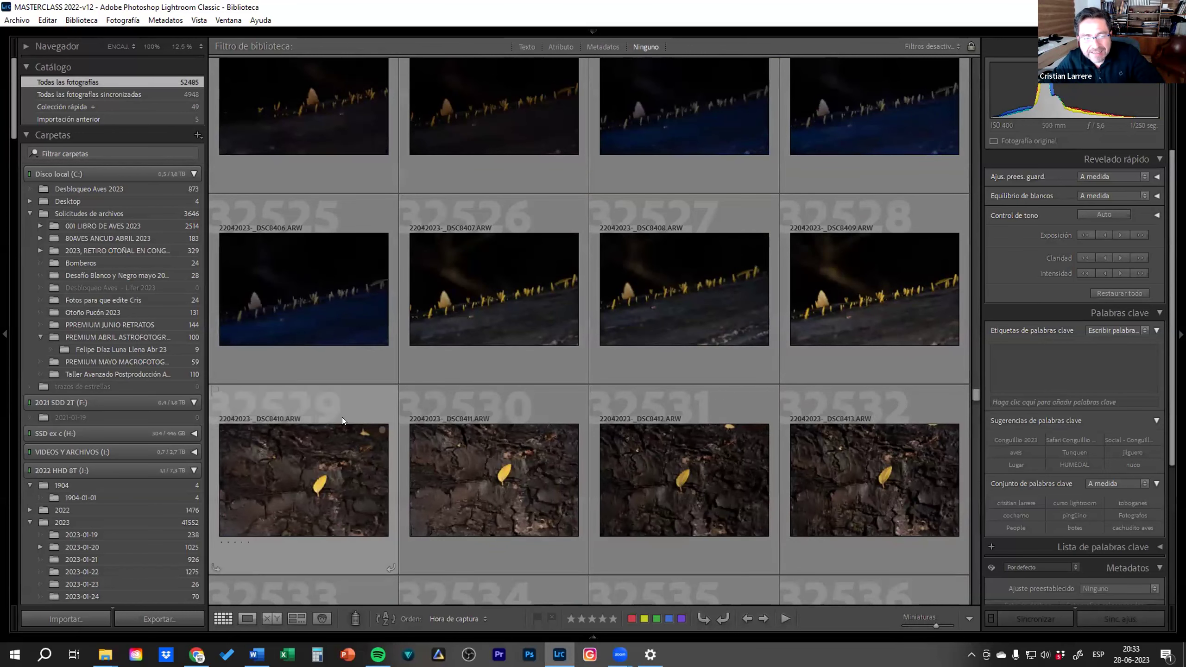
scroll(469, 418, down, 3)
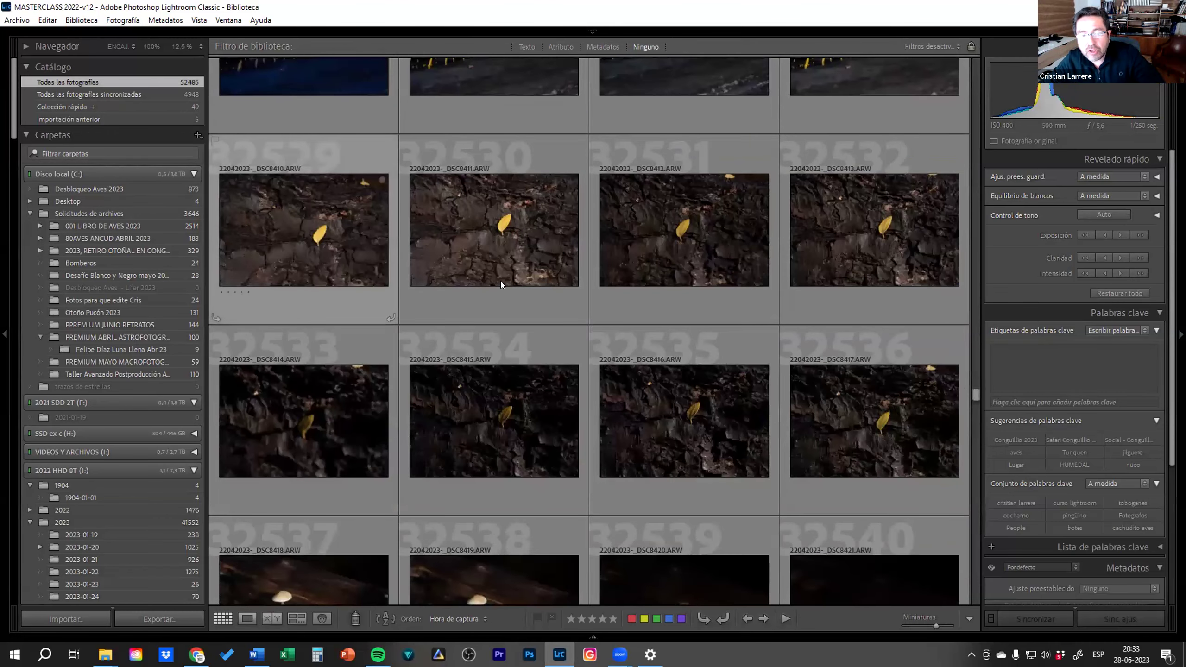
click(494, 243)
click(346, 241)
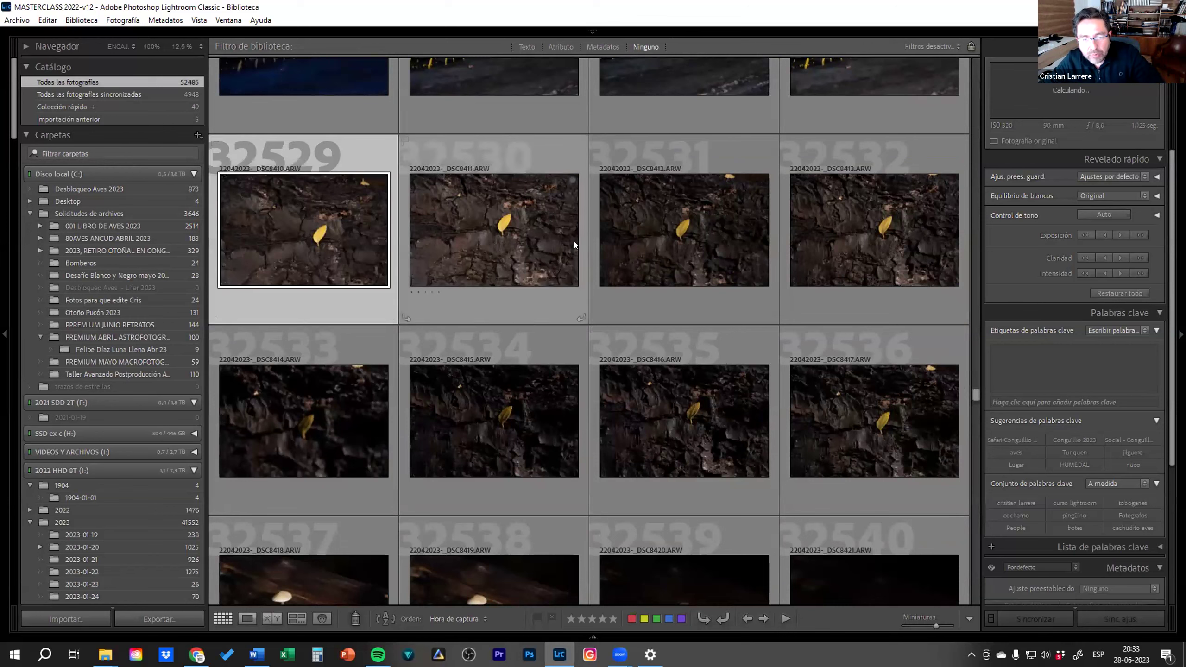
click(614, 240)
click(504, 209)
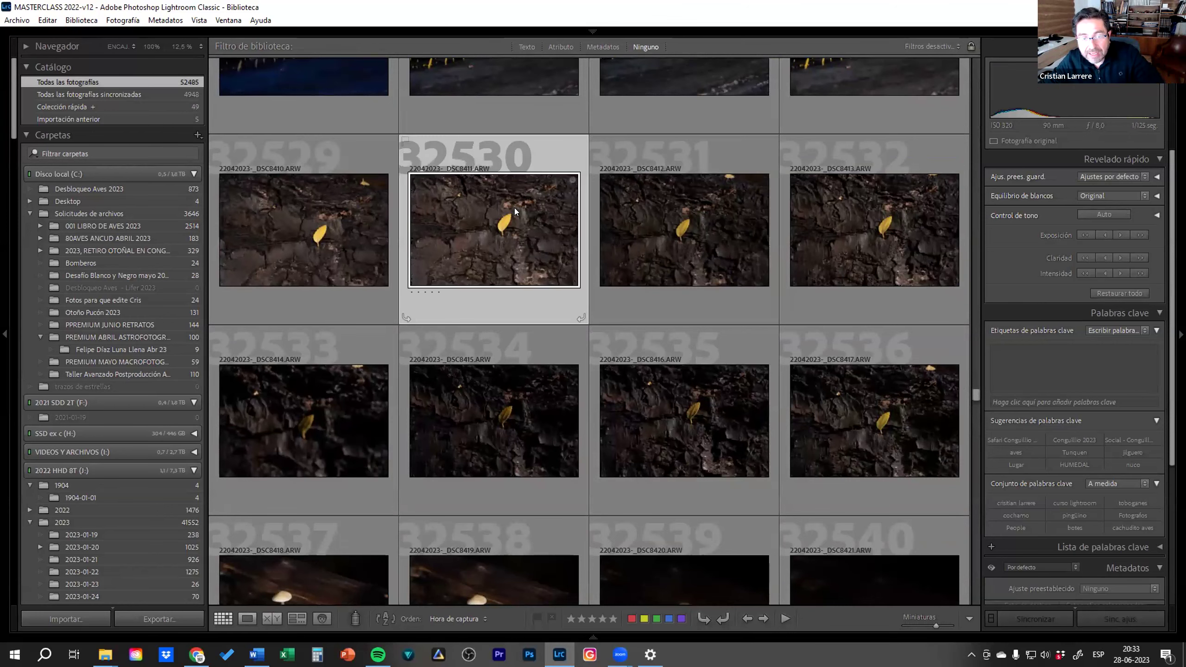
Inspect leaf photo DSC8411 in Loupe at 100%, panning over the leaf, then return to Fit
double_click(514, 208)
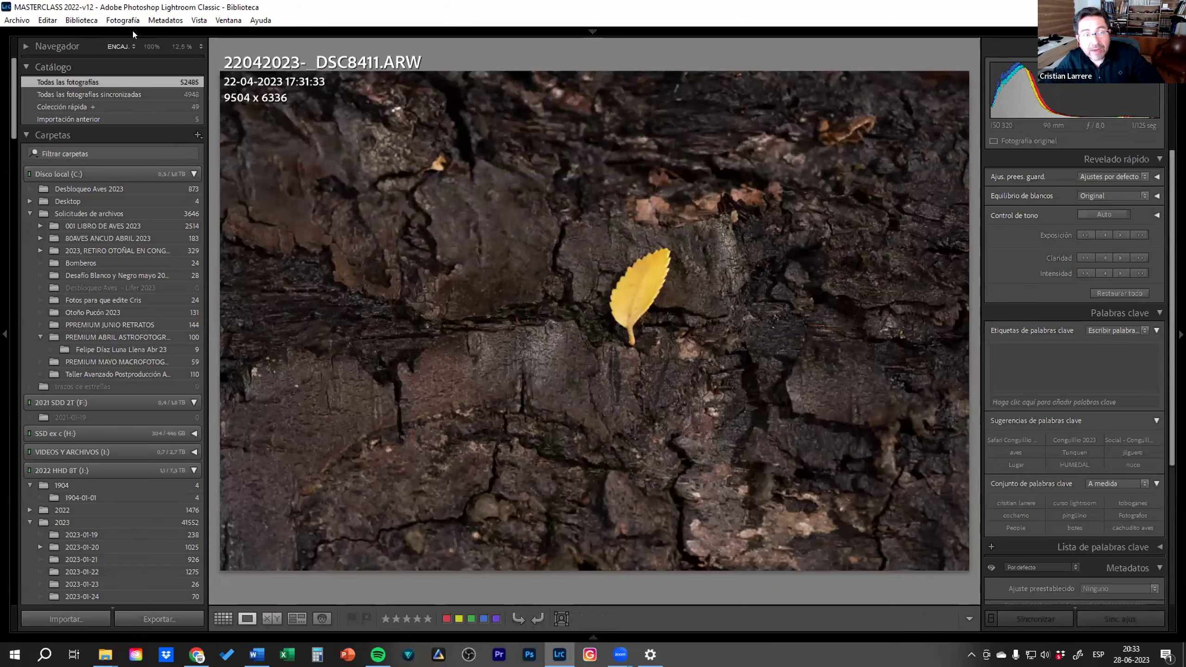
click(151, 47)
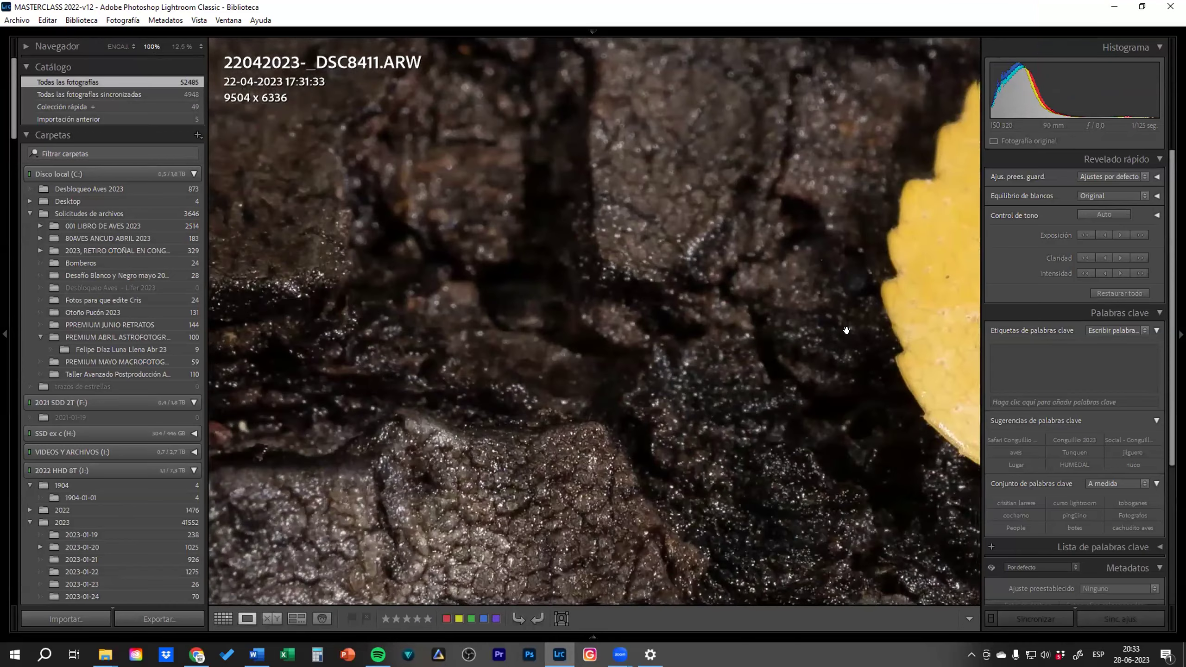
mouse_move(847, 322)
mouse_down()
mouse_move(622, 416)
mouse_move(588, 238)
mouse_move(528, 263)
mouse_move(509, 193)
mouse_up()
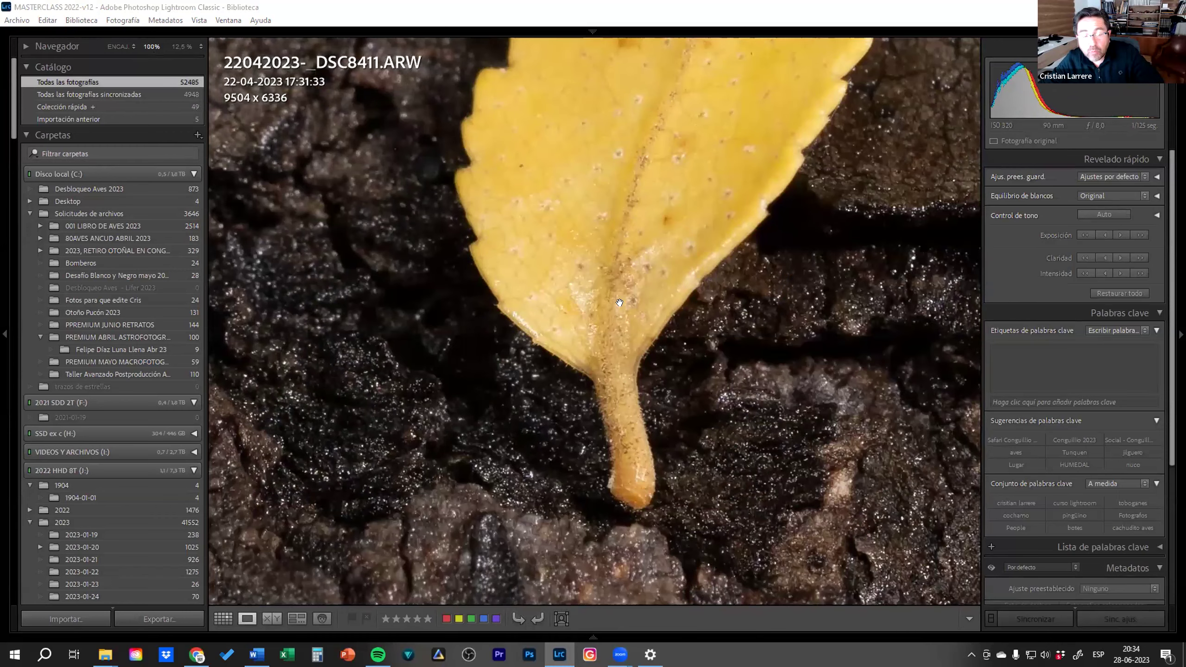
drag(620, 303, 636, 422)
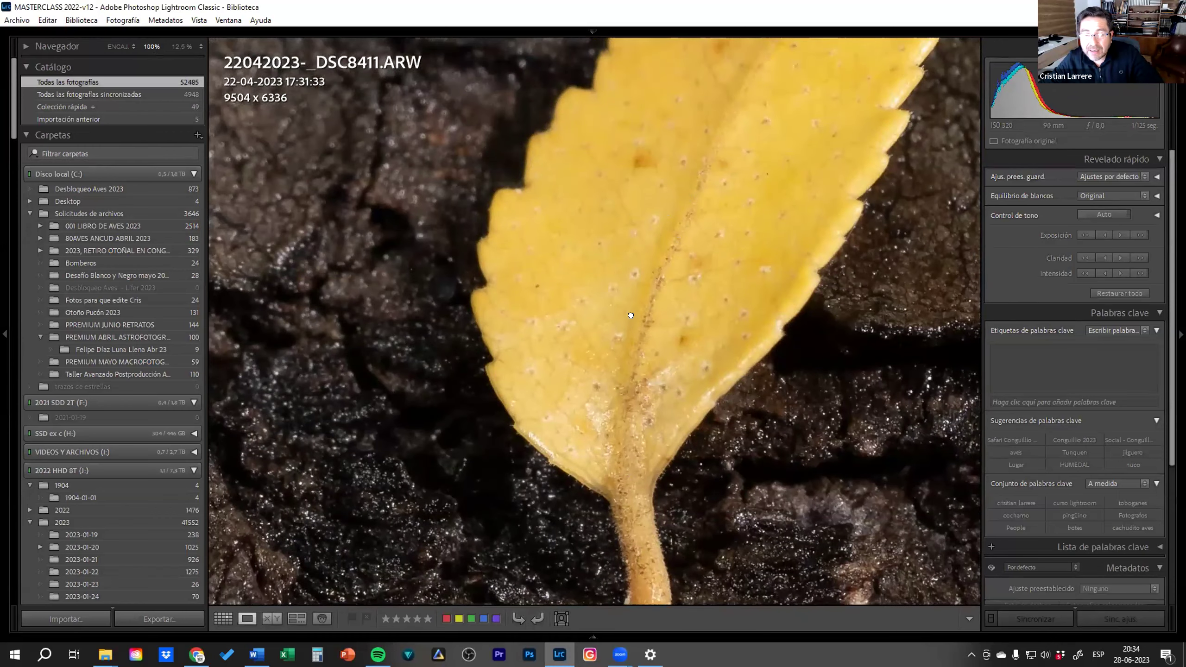
click(686, 202)
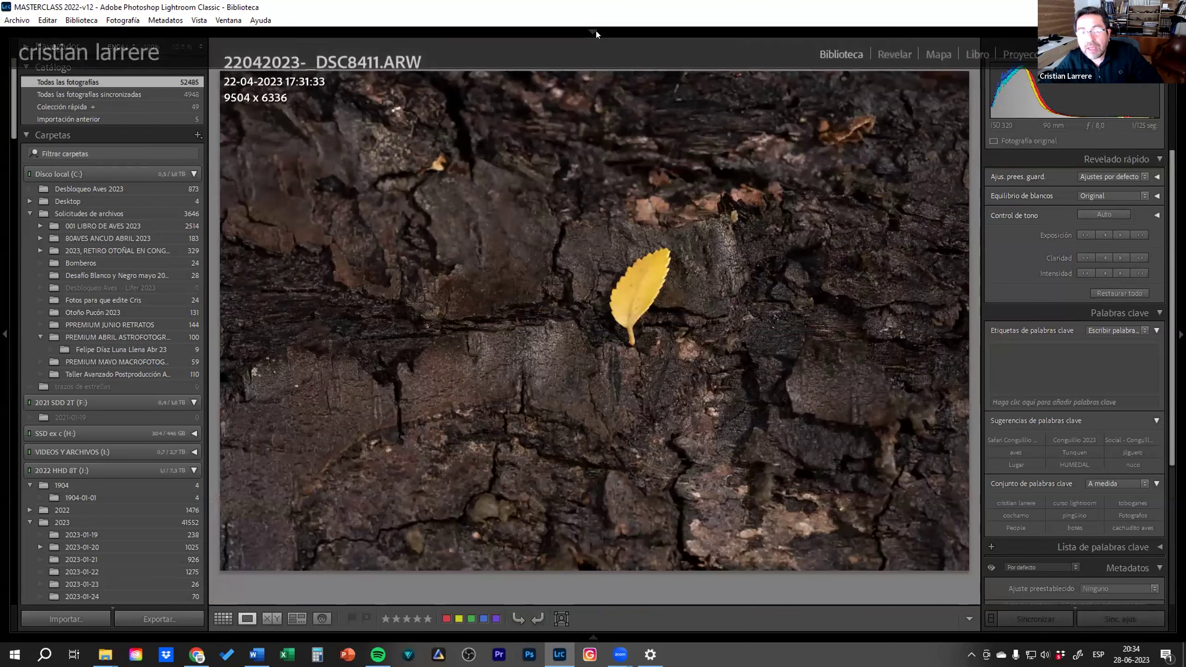
Switch leaf photo DSC8411 into Develop briefly, then return to the Library grid unchanged
click(893, 55)
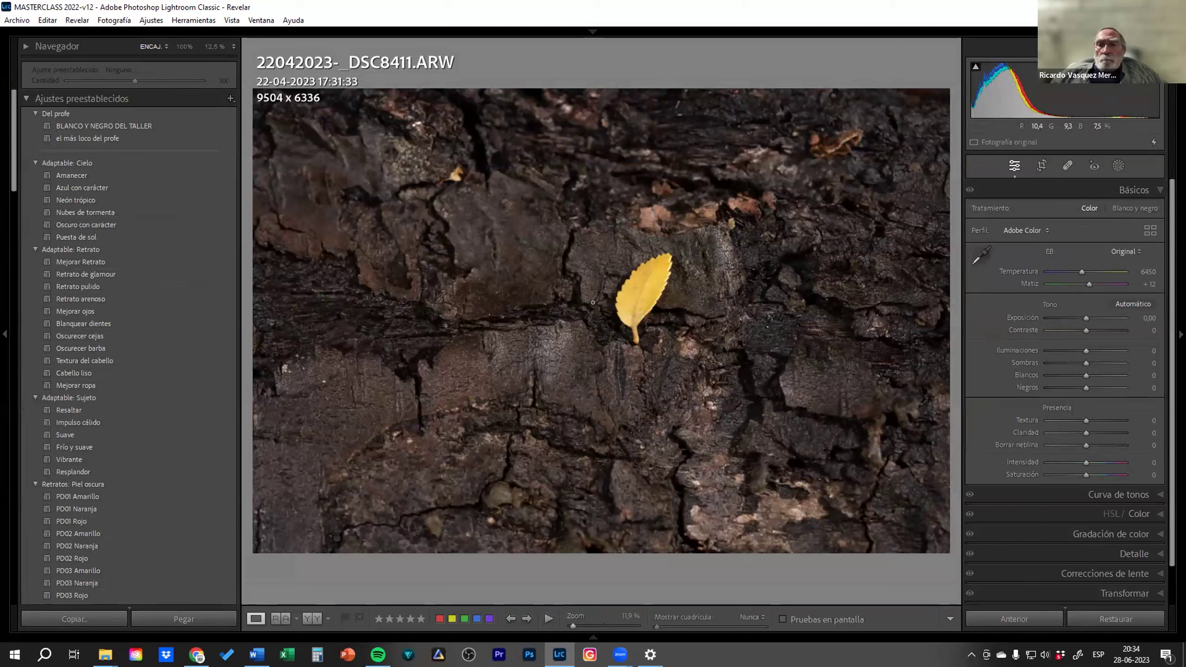
key(g)
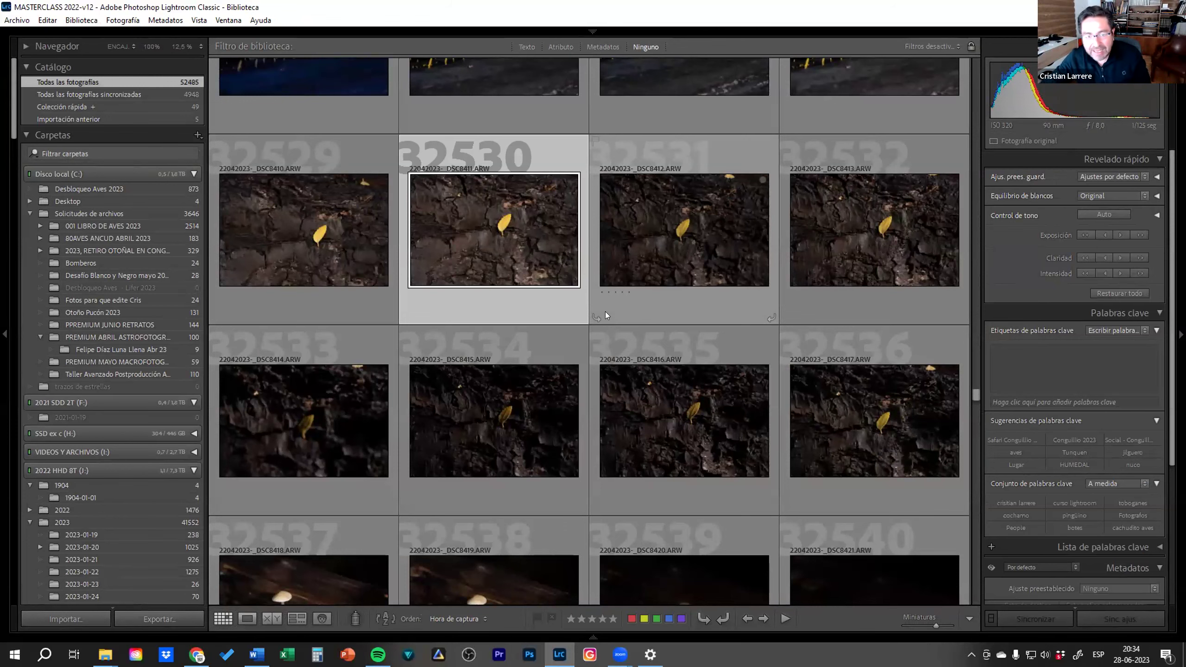
double_click(506, 232)
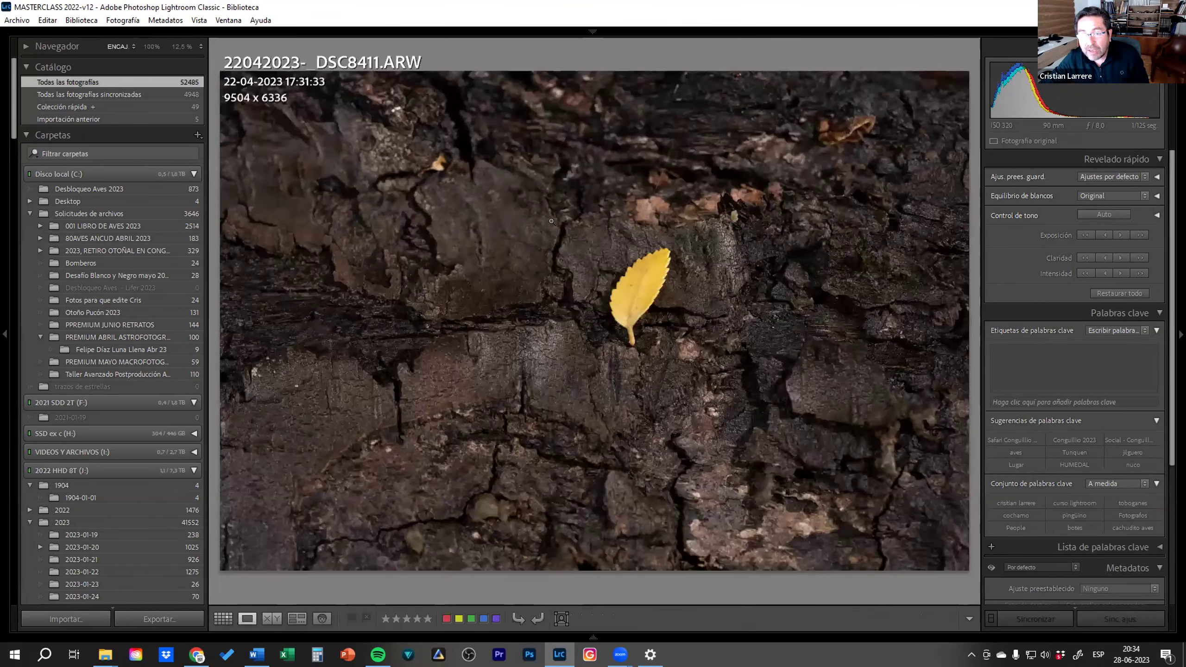
click(607, 353)
click(600, 303)
click(590, 253)
click(590, 250)
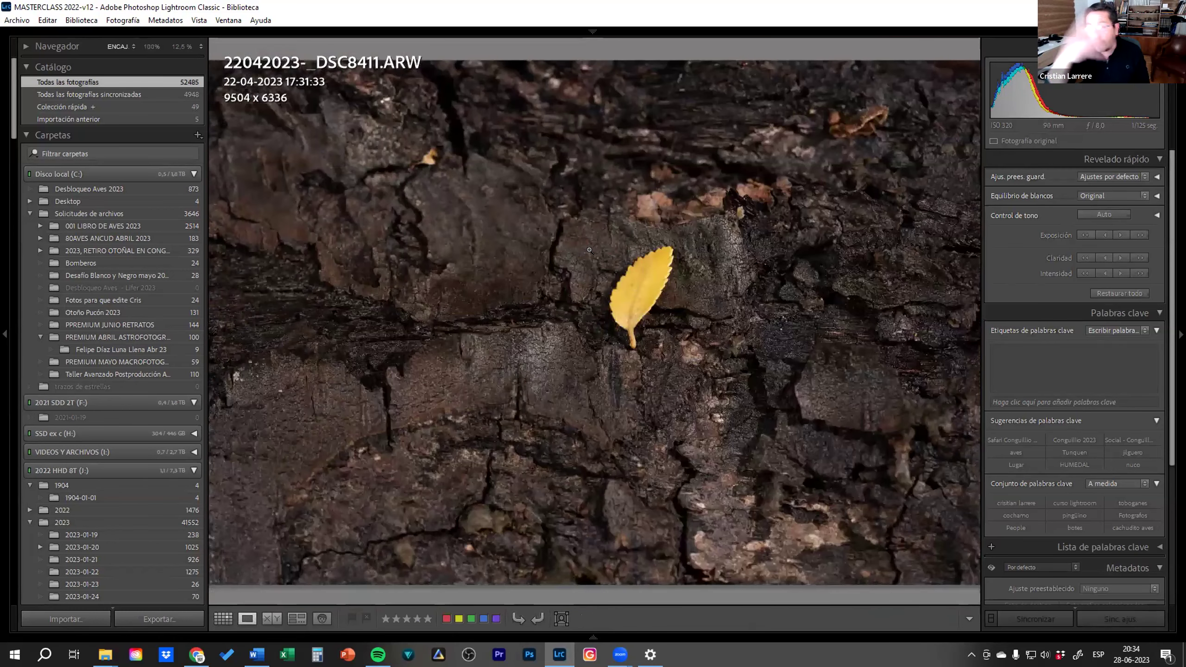
key(g)
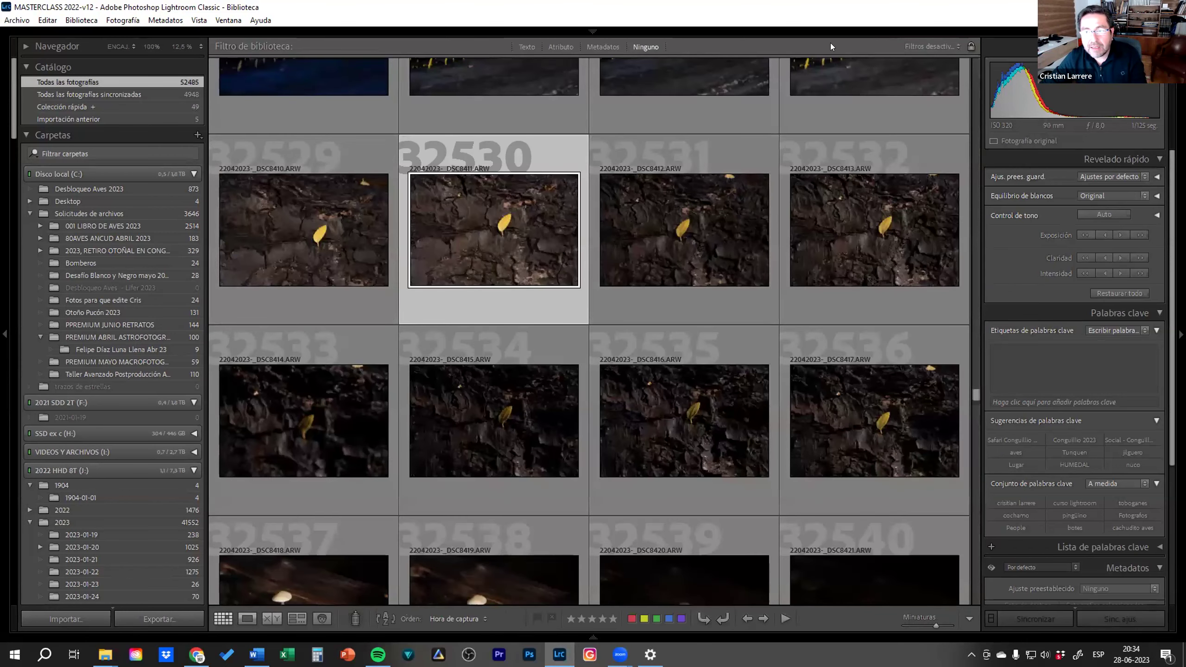
Give DSC8411 exposure +1.19, contrast −32 and highlights +33, then return to the grid
click(970, 53)
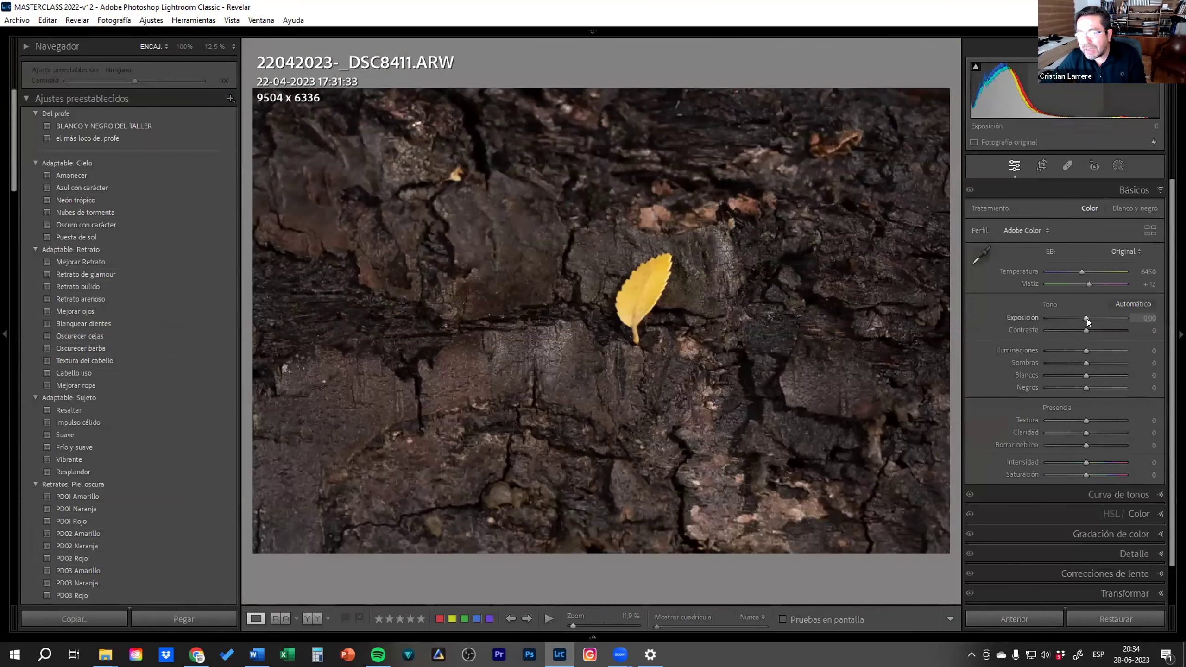
mouse_move(1087, 319)
mouse_down()
mouse_move(1073, 330)
mouse_move(1098, 351)
mouse_up()
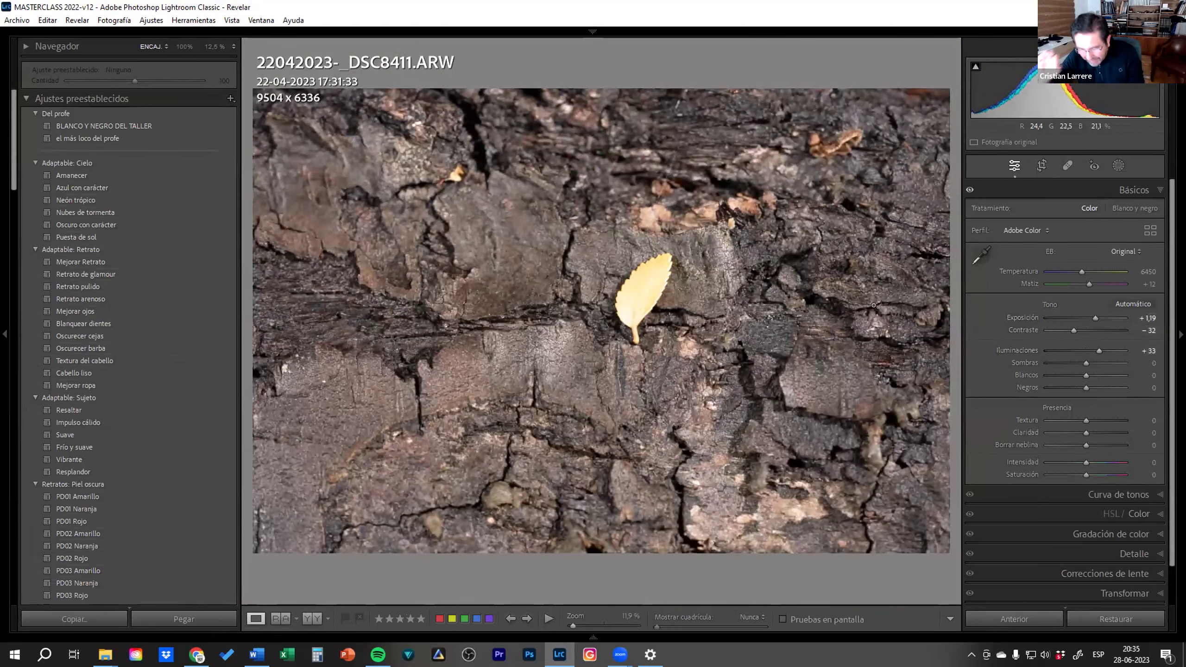
key(g)
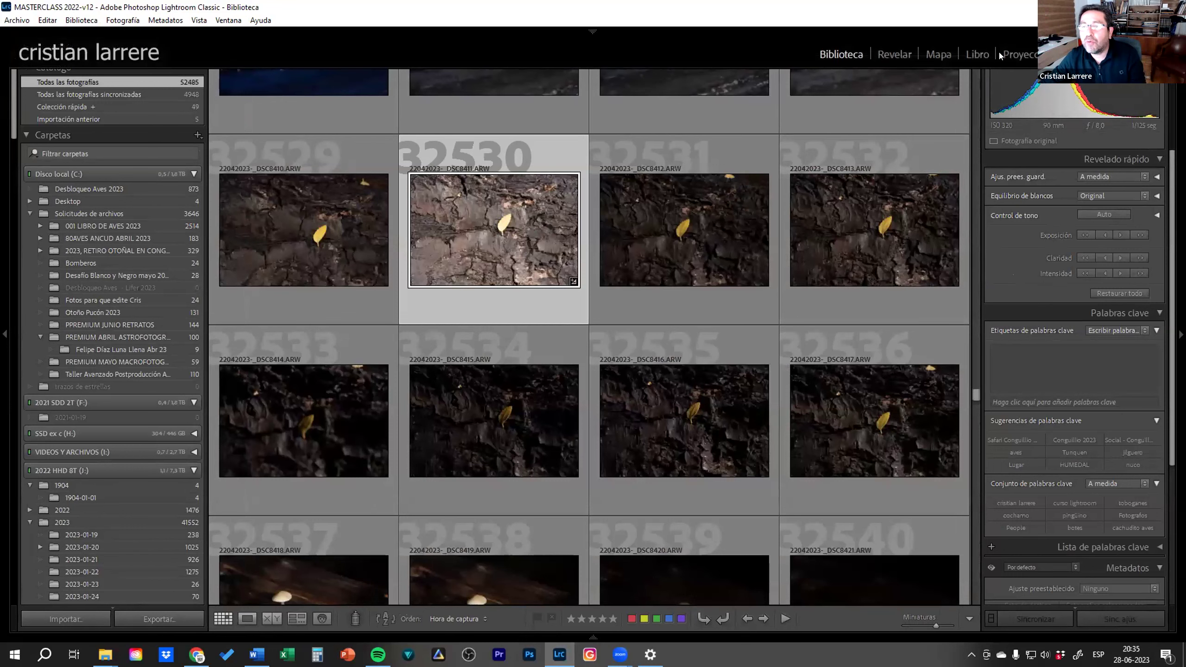
click(1092, 54)
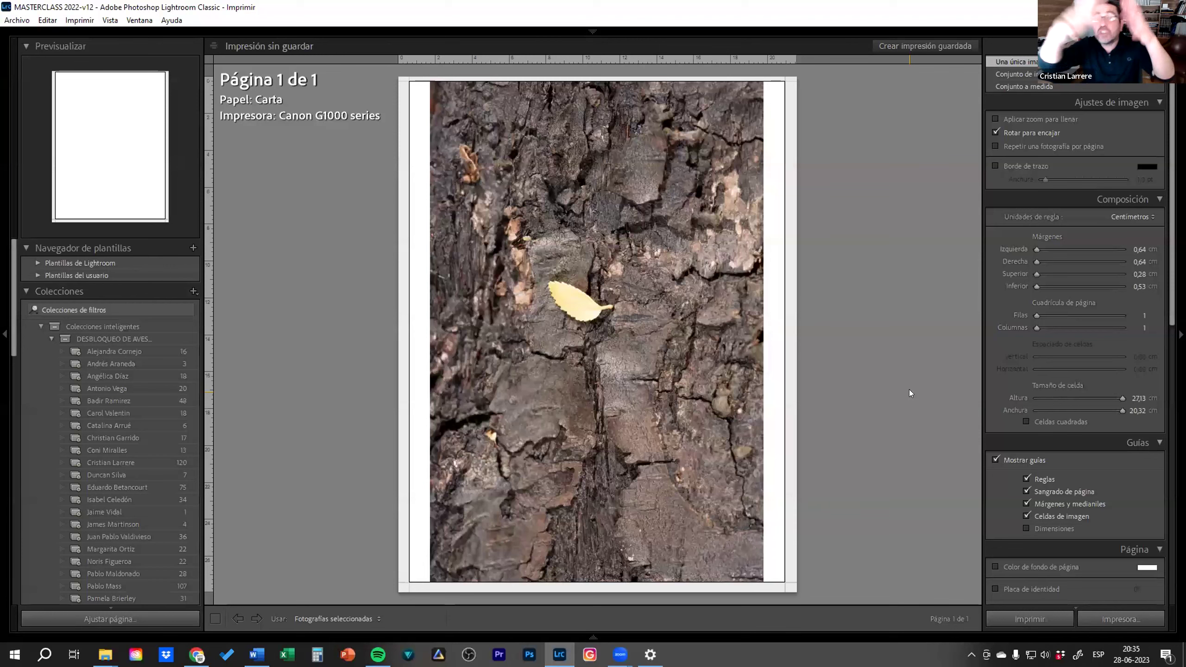
key(g)
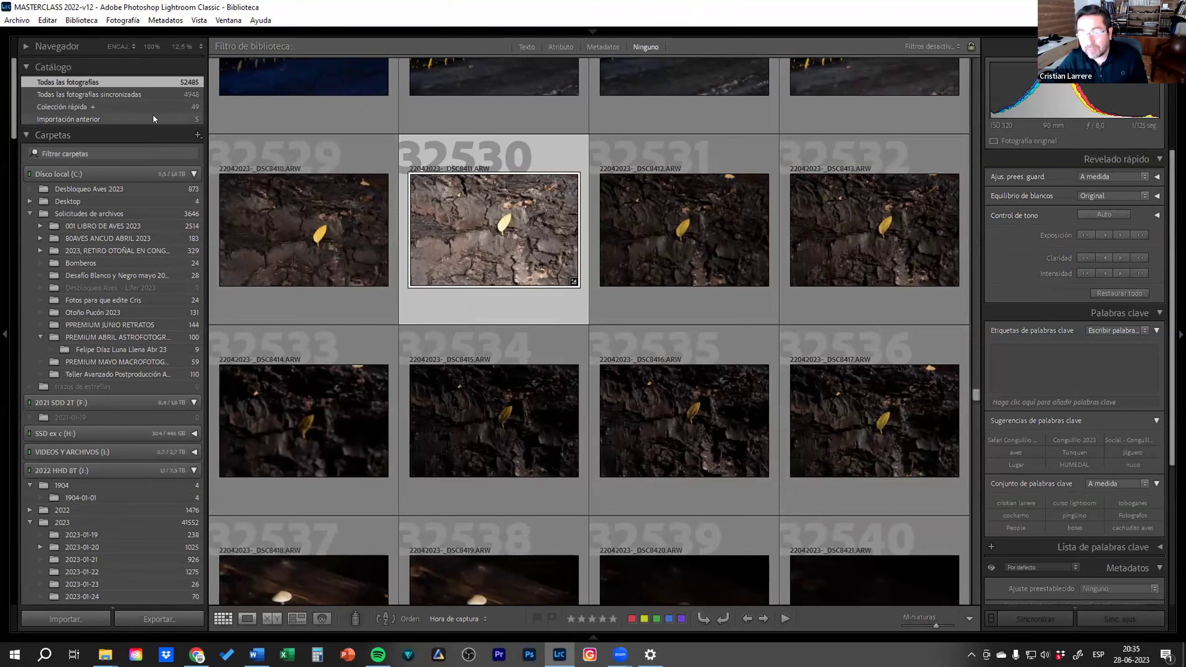
Select mushroom photo DSC8419 past the leaf shots and load it into Develop
click(479, 420)
scroll(541, 457, down, 3)
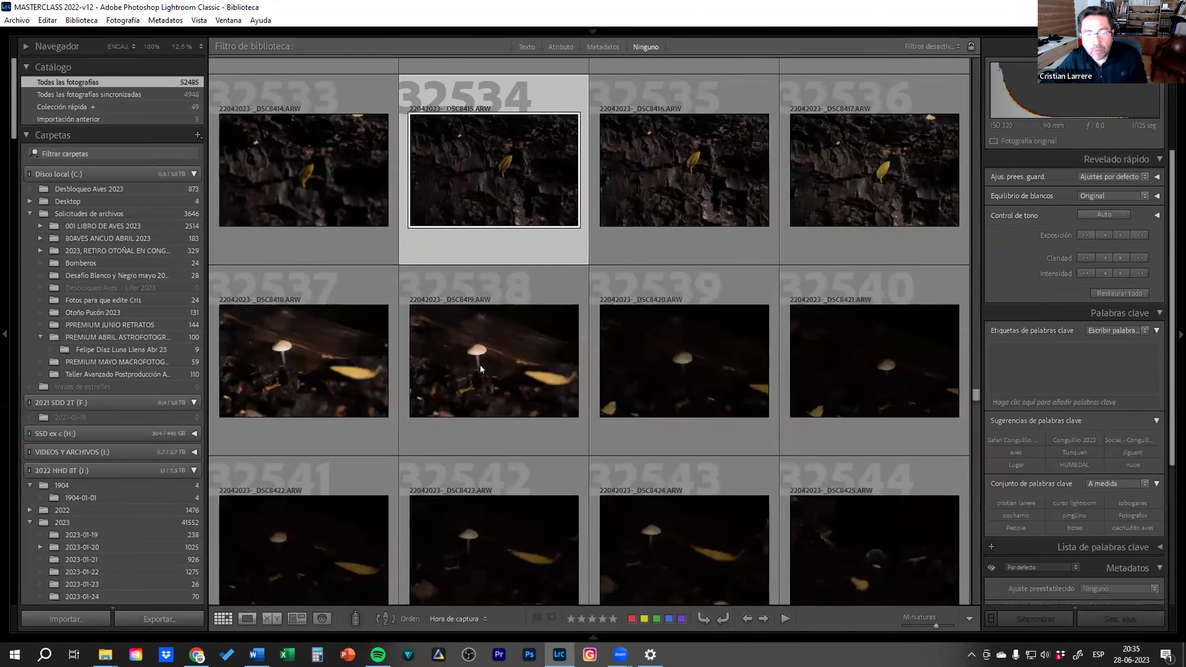
click(419, 401)
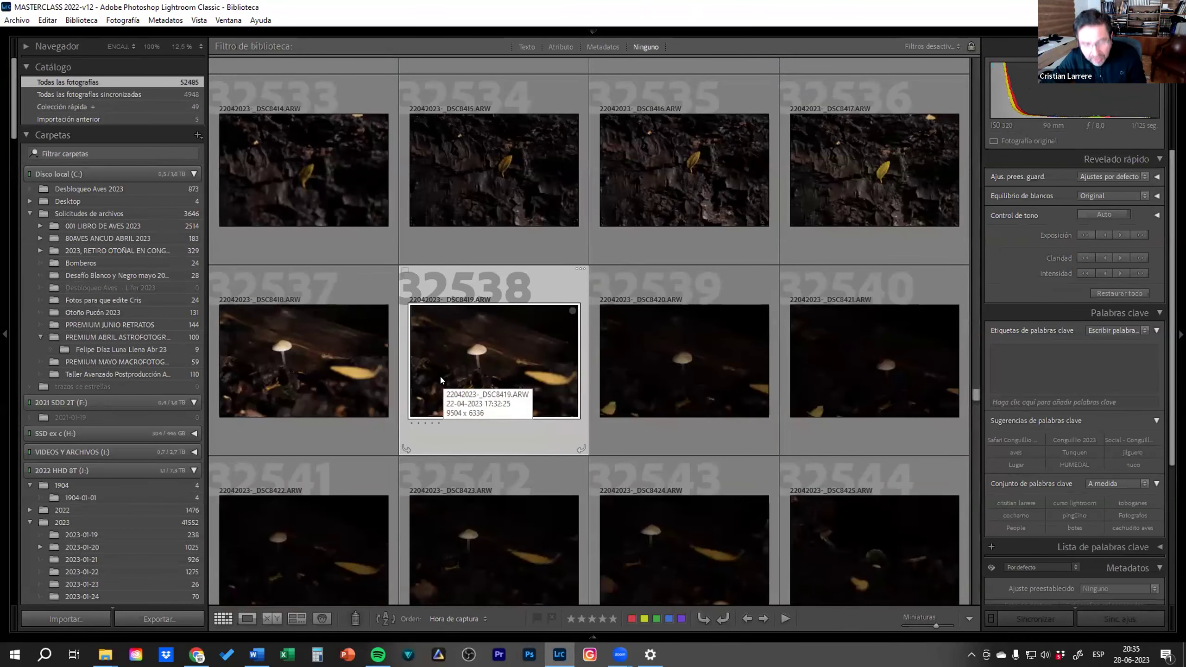
key(d)
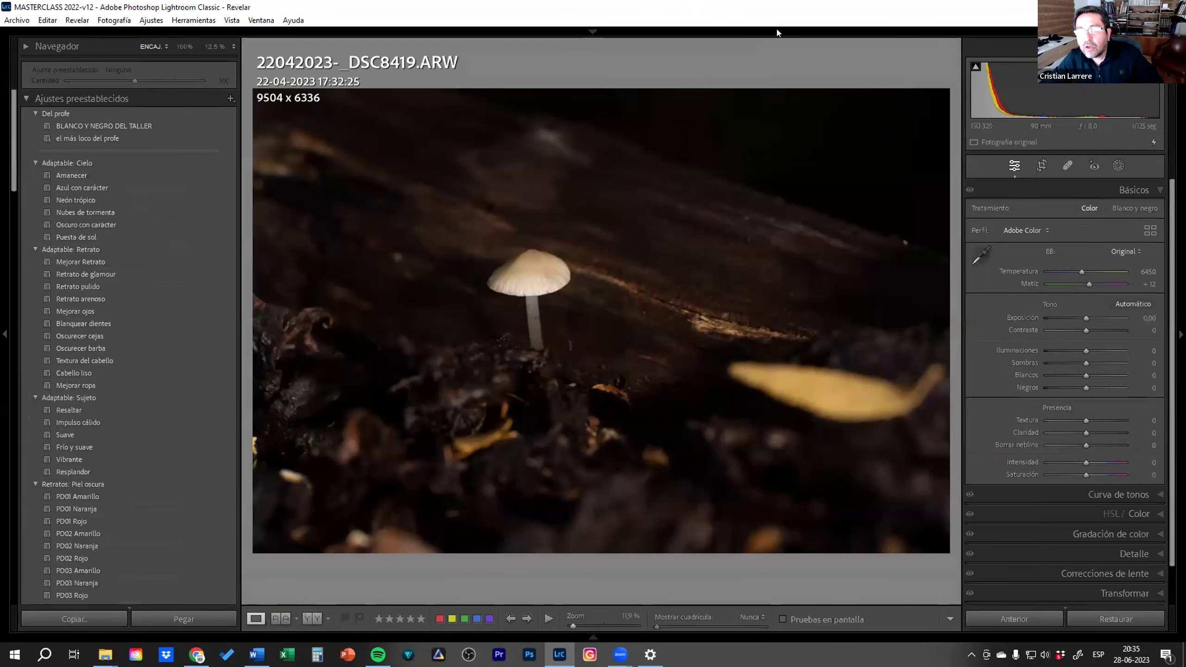
Cycle the mushroom photo through Library, Develop and Print, ending in the Library grid
click(855, 53)
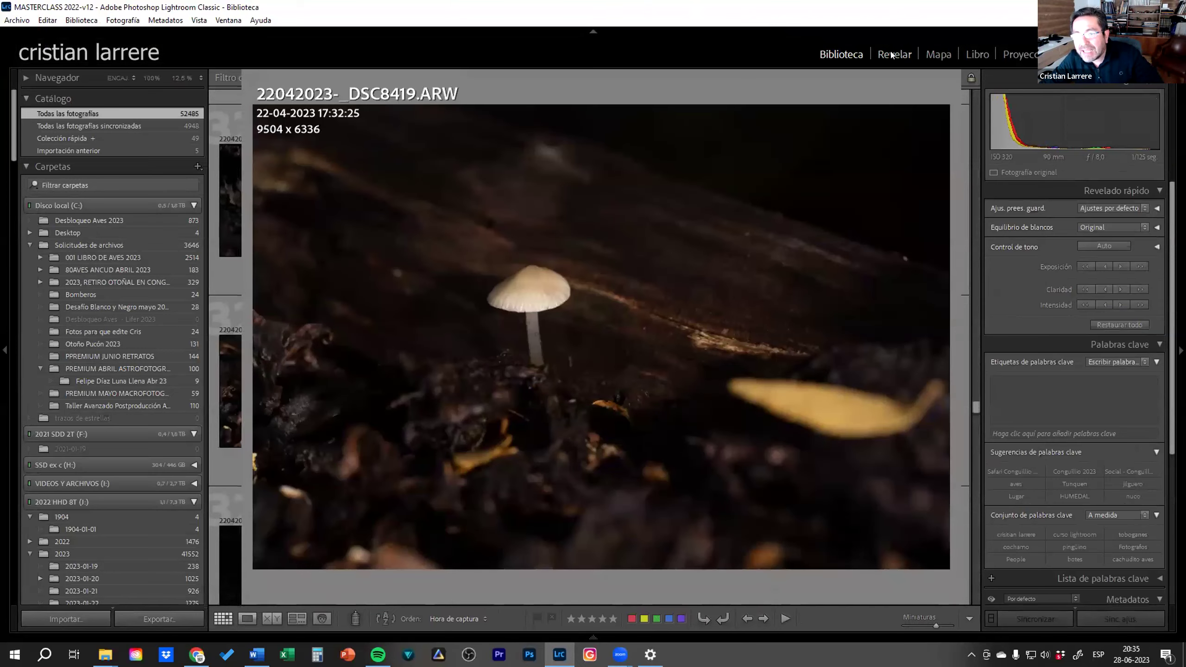
click(892, 55)
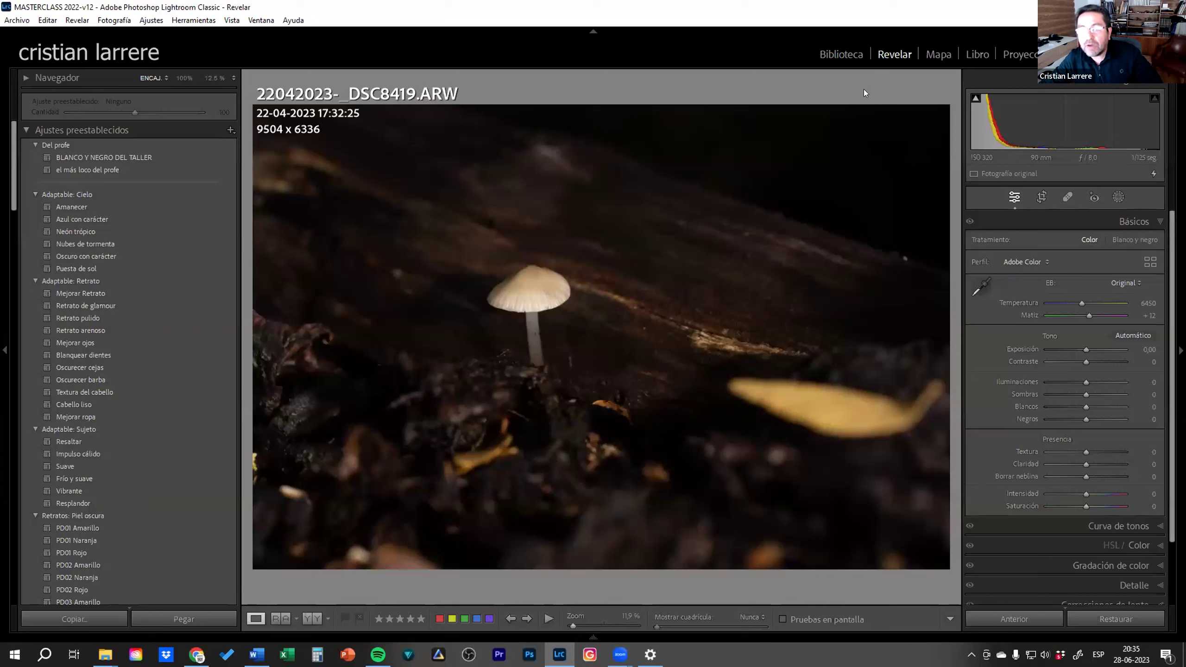
click(843, 53)
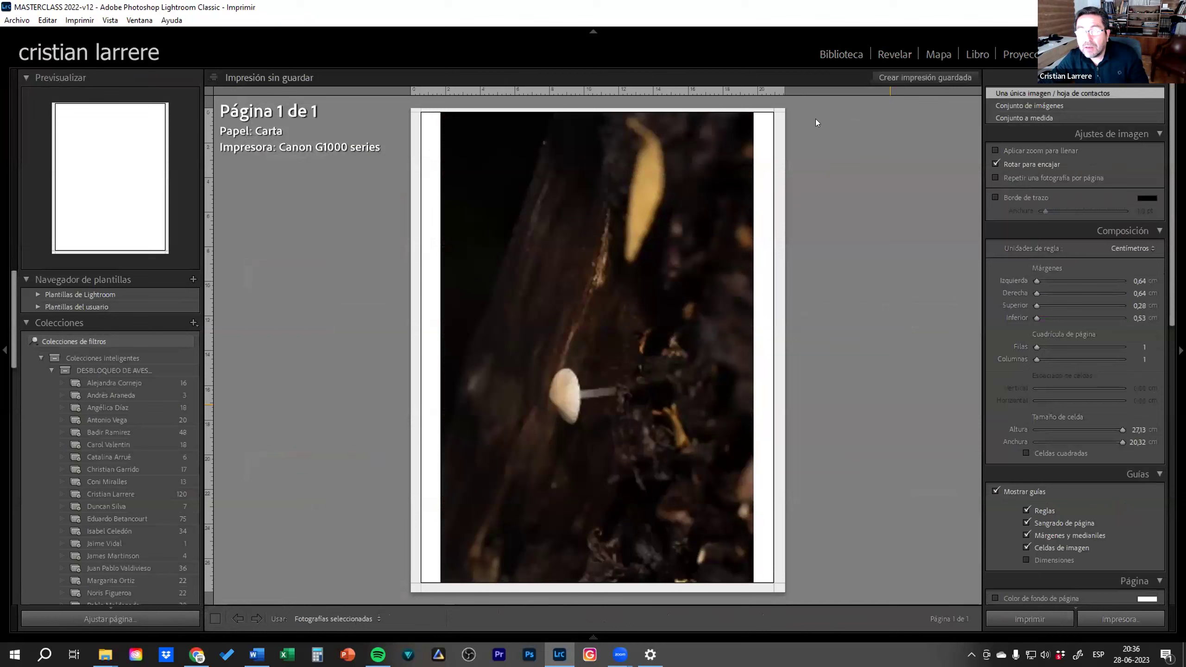
key(d)
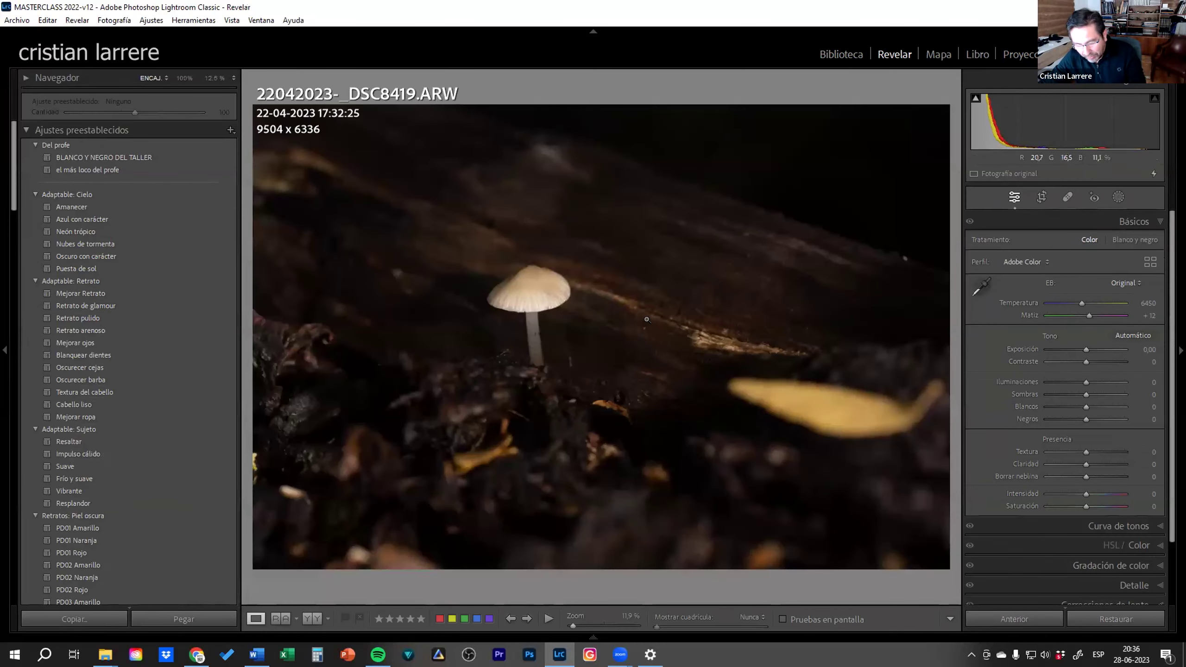
click(862, 47)
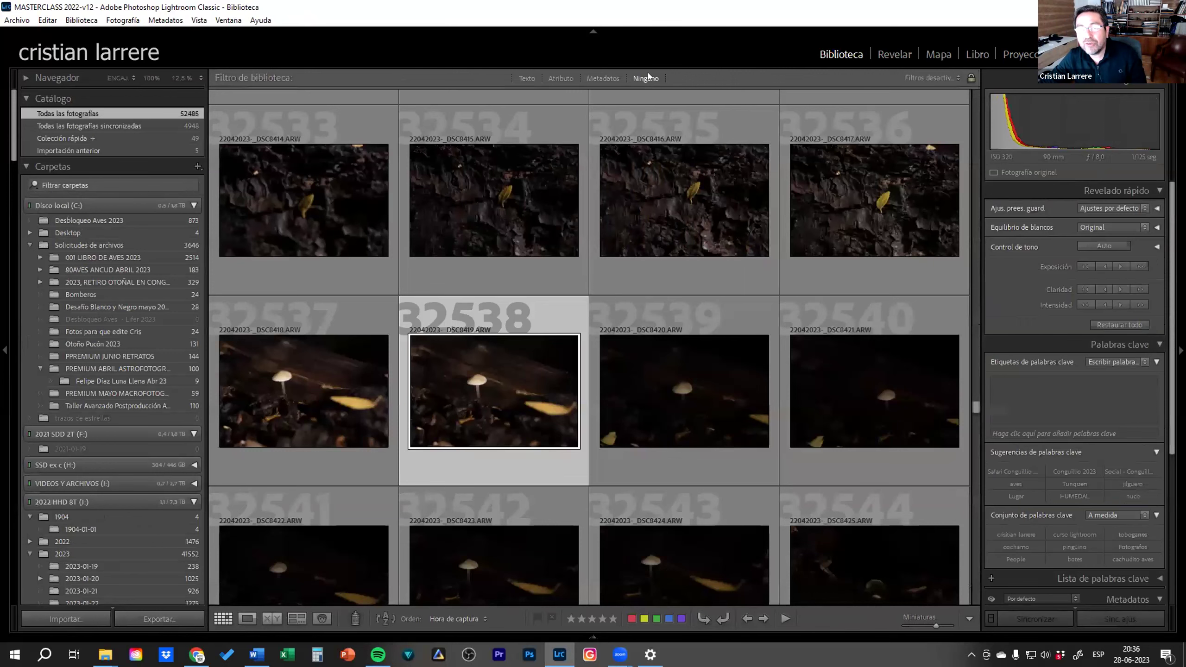
Hide the module panel, show the 49-photo Quick Collection and open owl photo DSC1787 alone
click(593, 31)
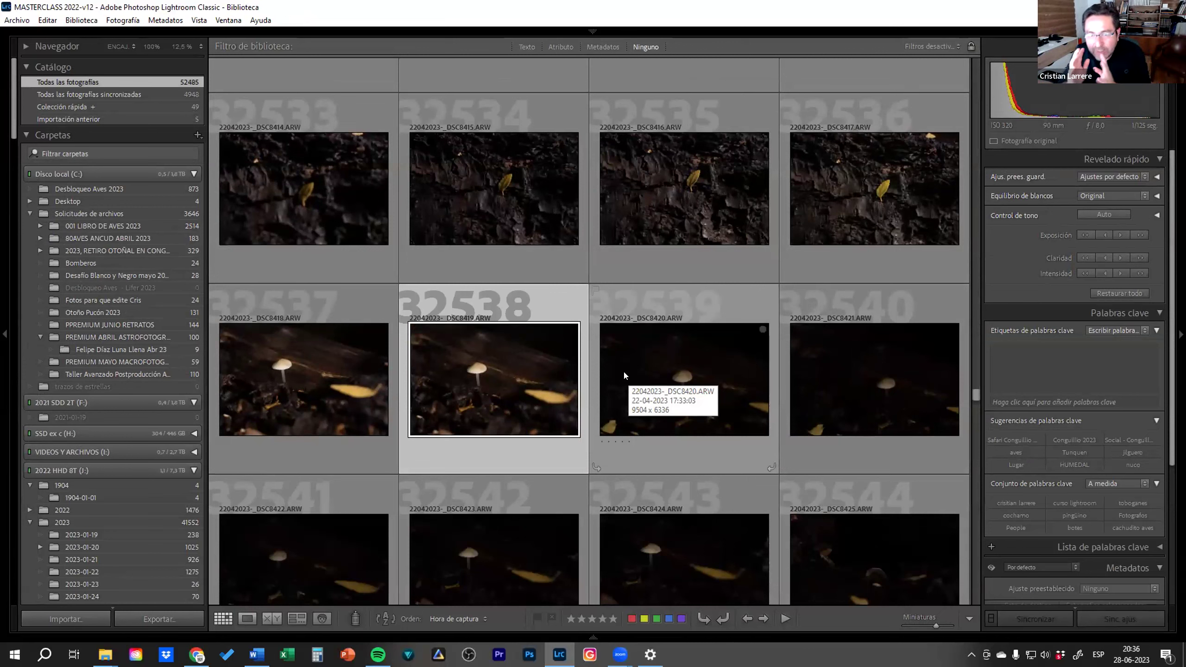
click(149, 107)
scroll(731, 330, down, 5)
scroll(734, 342, down, 5)
double_click(724, 337)
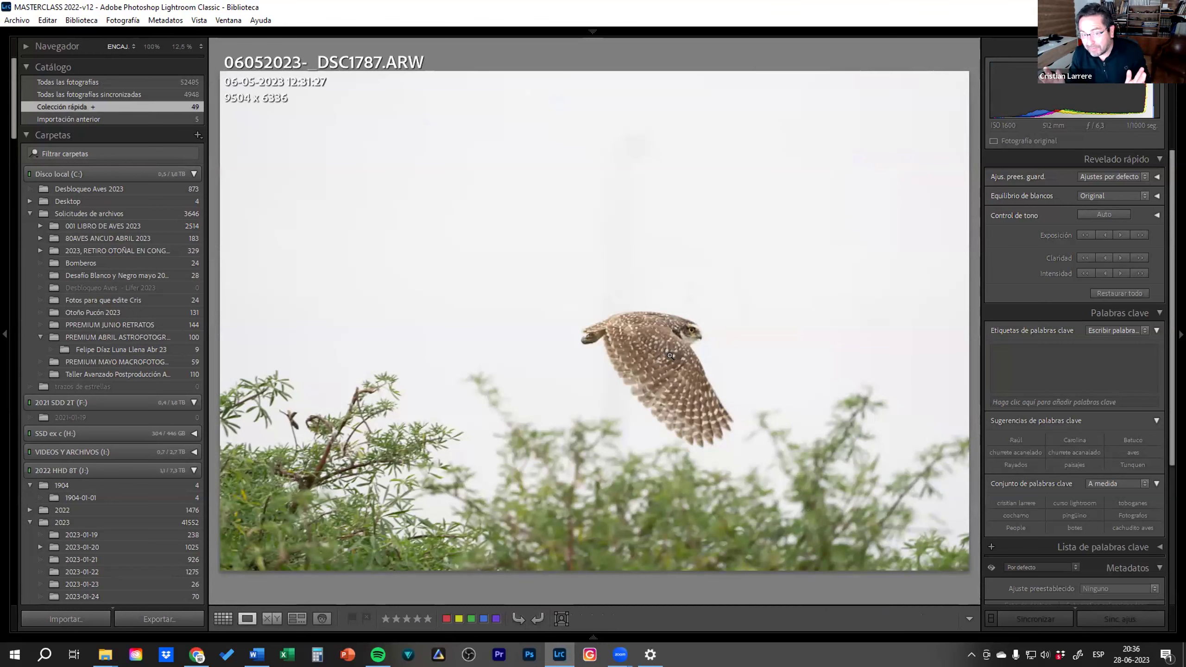
Preview the bird-on-post, bird-over-water, seagull and flying owl photos large, one by one
click(223, 618)
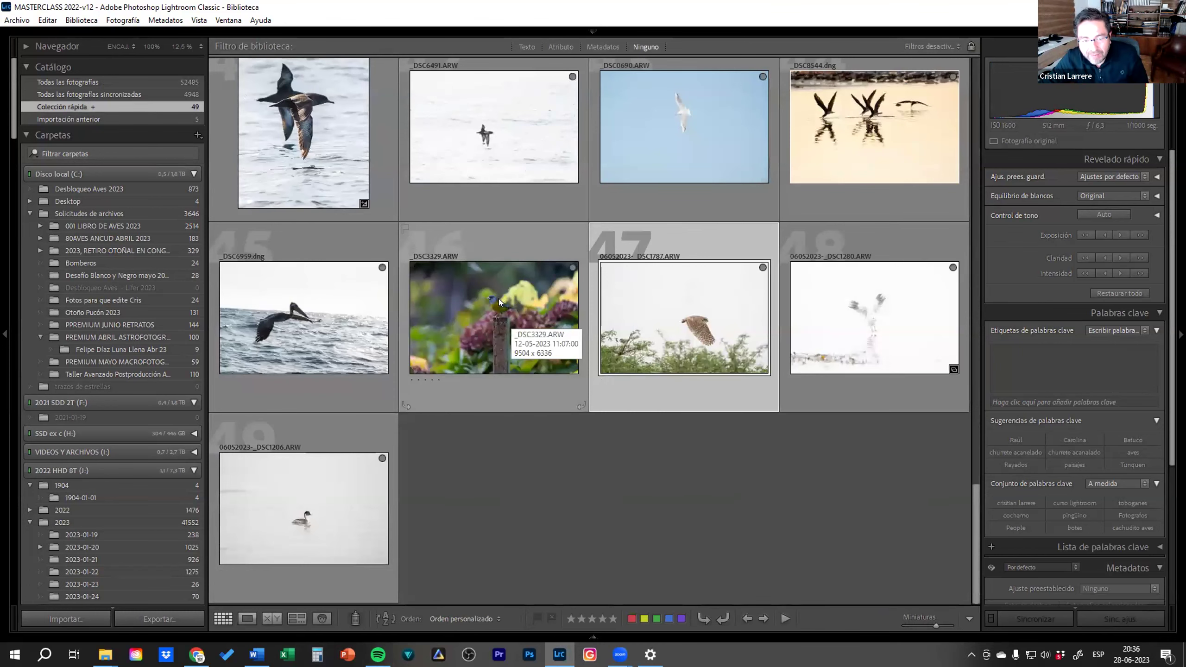
double_click(498, 299)
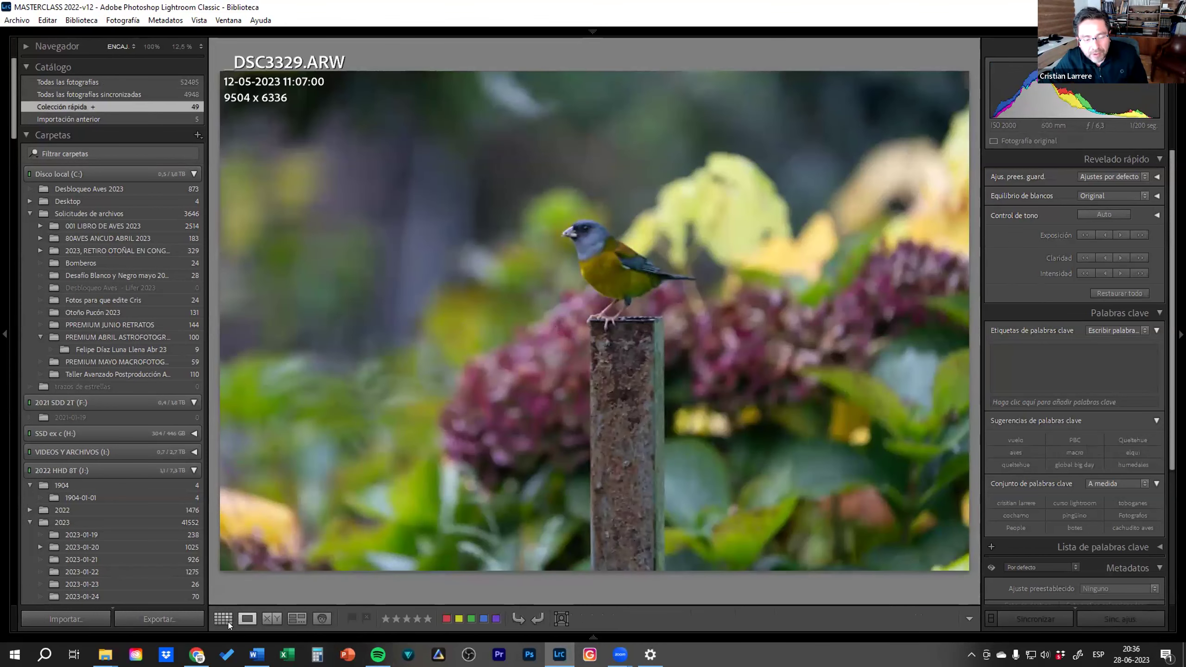
click(223, 618)
double_click(481, 157)
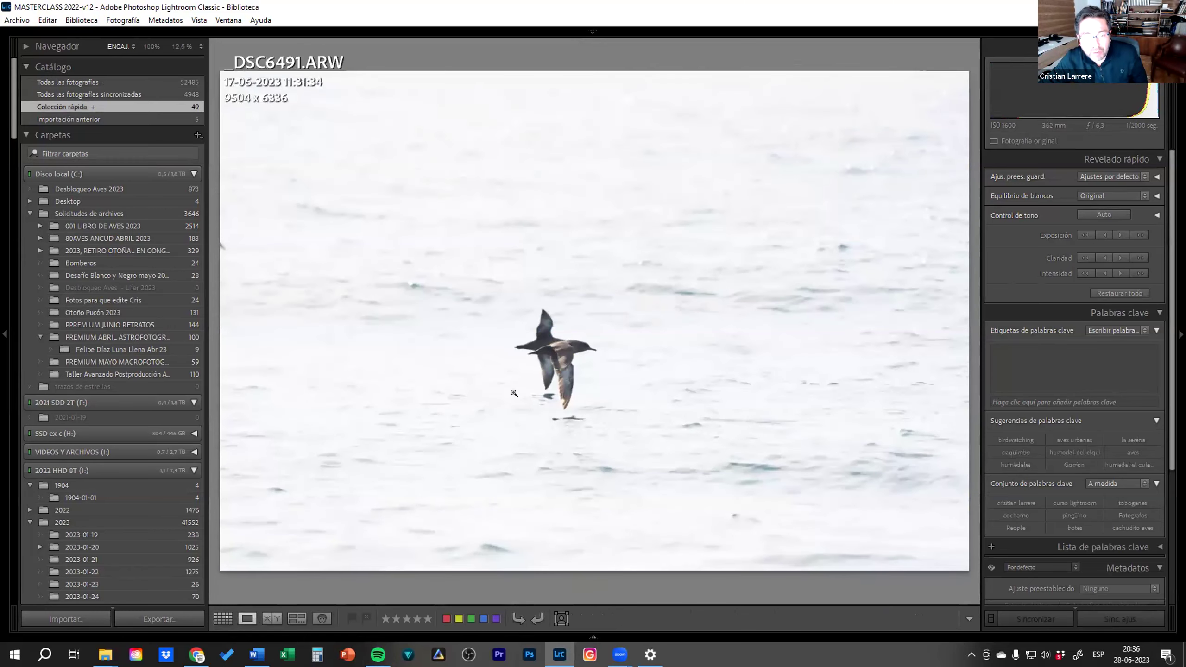
click(223, 618)
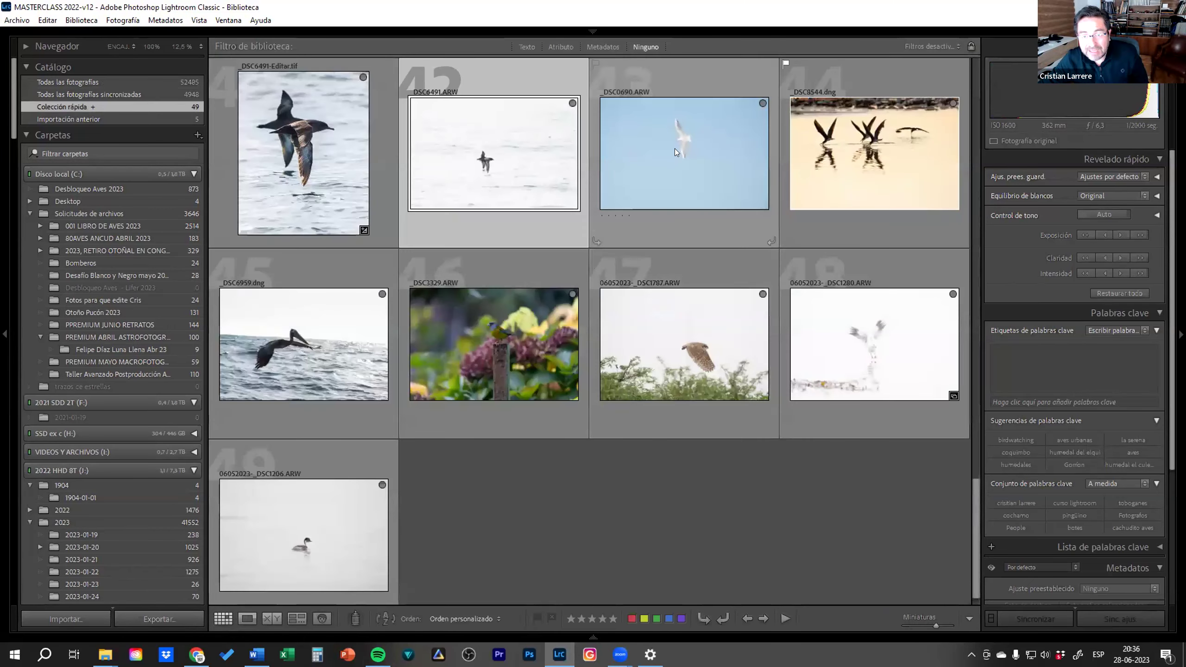
double_click(674, 148)
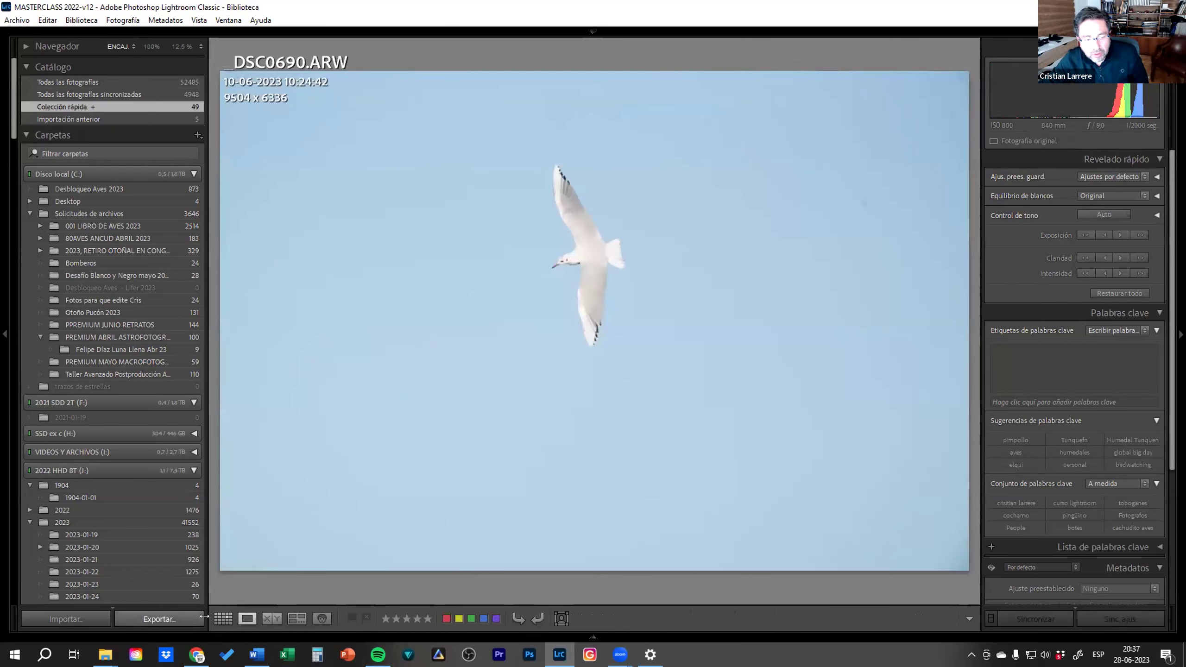
click(223, 618)
mouse_move(682, 343)
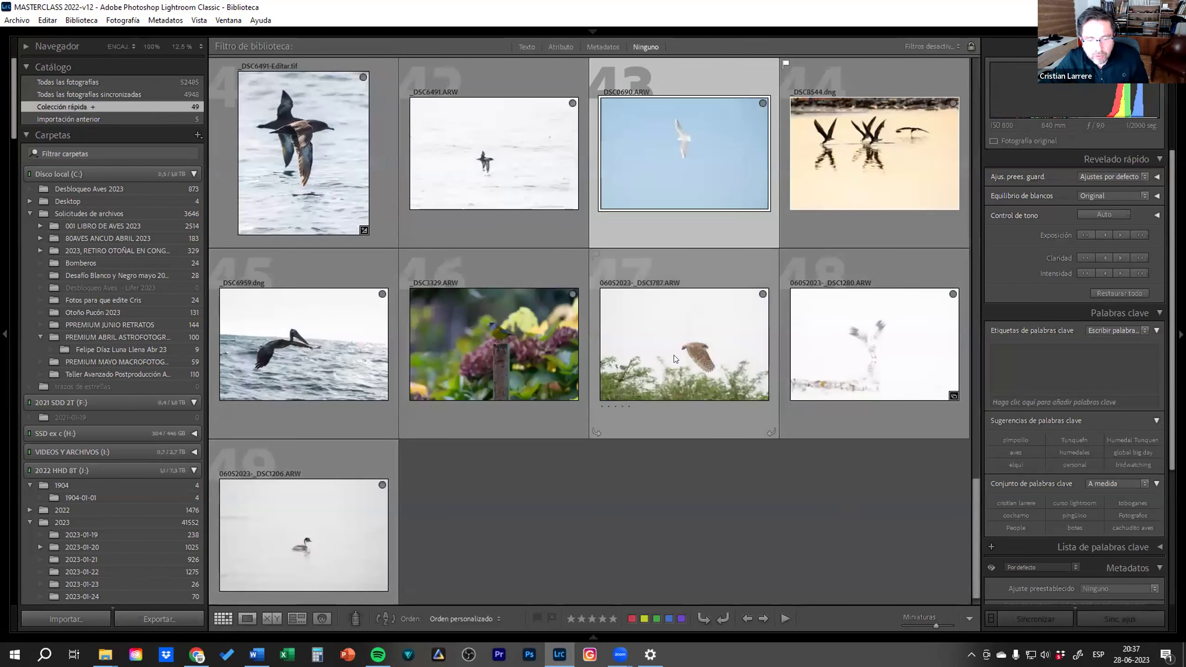
double_click(675, 359)
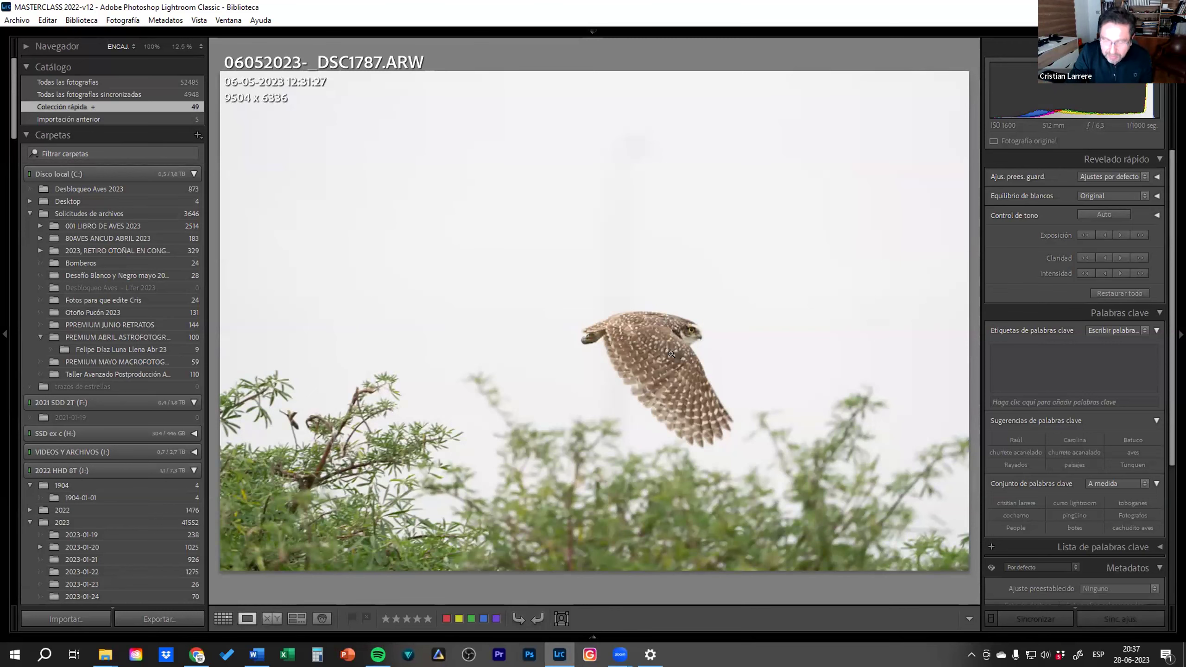
Crop owl photo DSC1787 tighter around the bird to 6050 x 4033, then return to Grid
key(r)
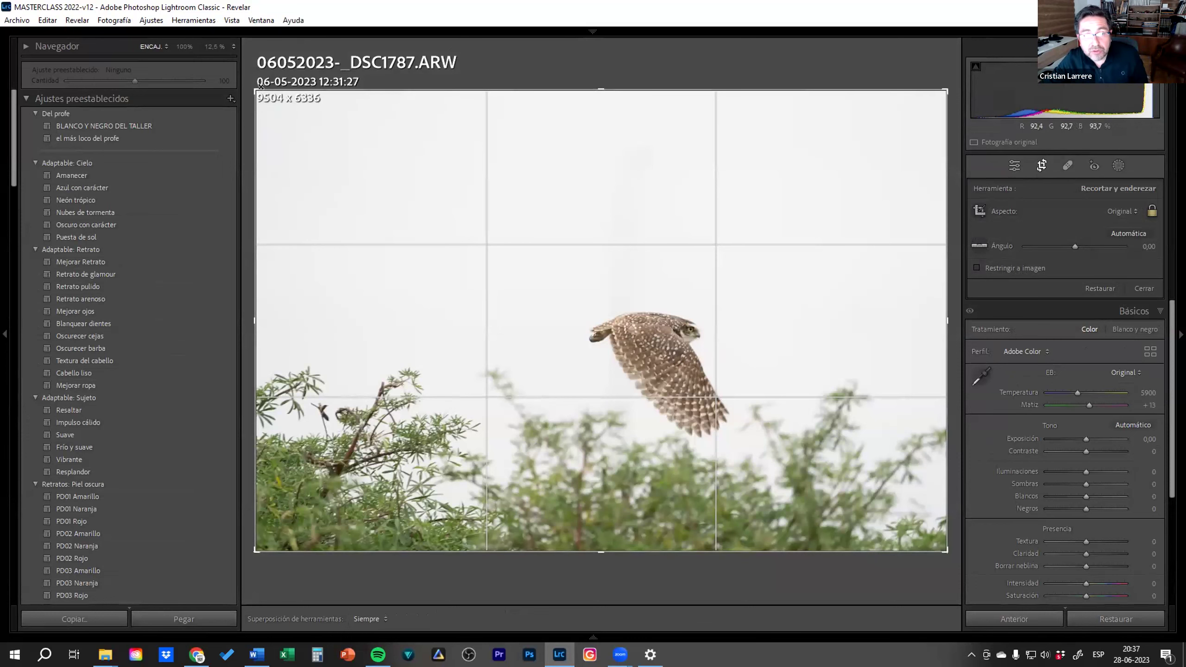
drag(260, 86, 384, 172)
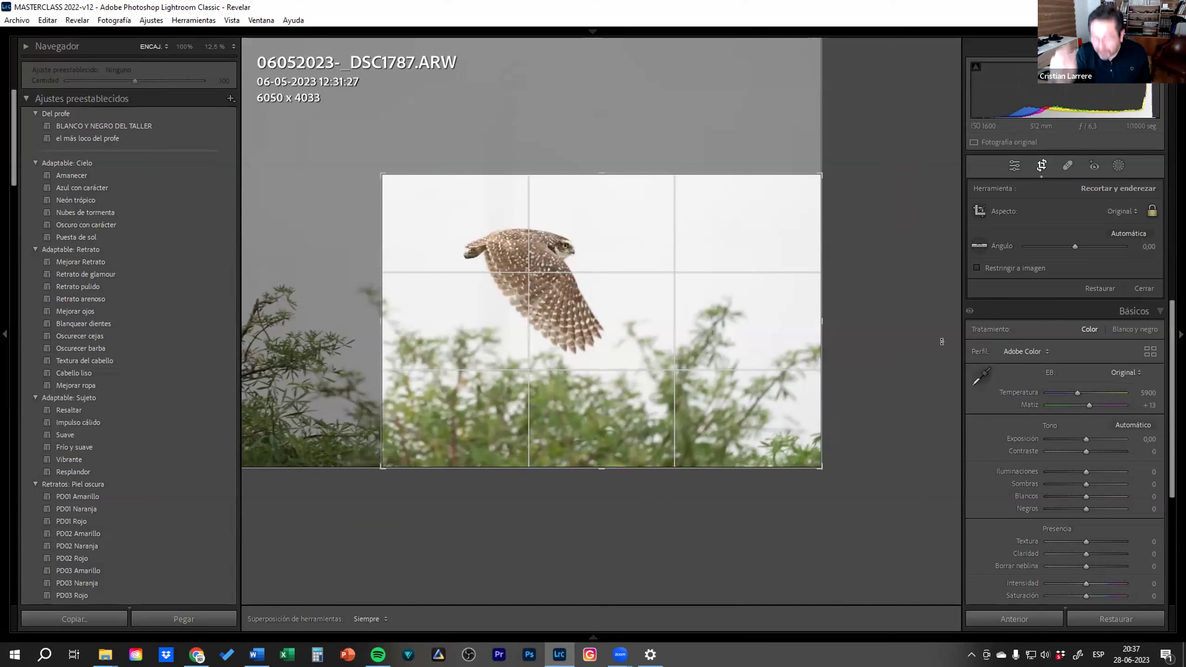
key(g)
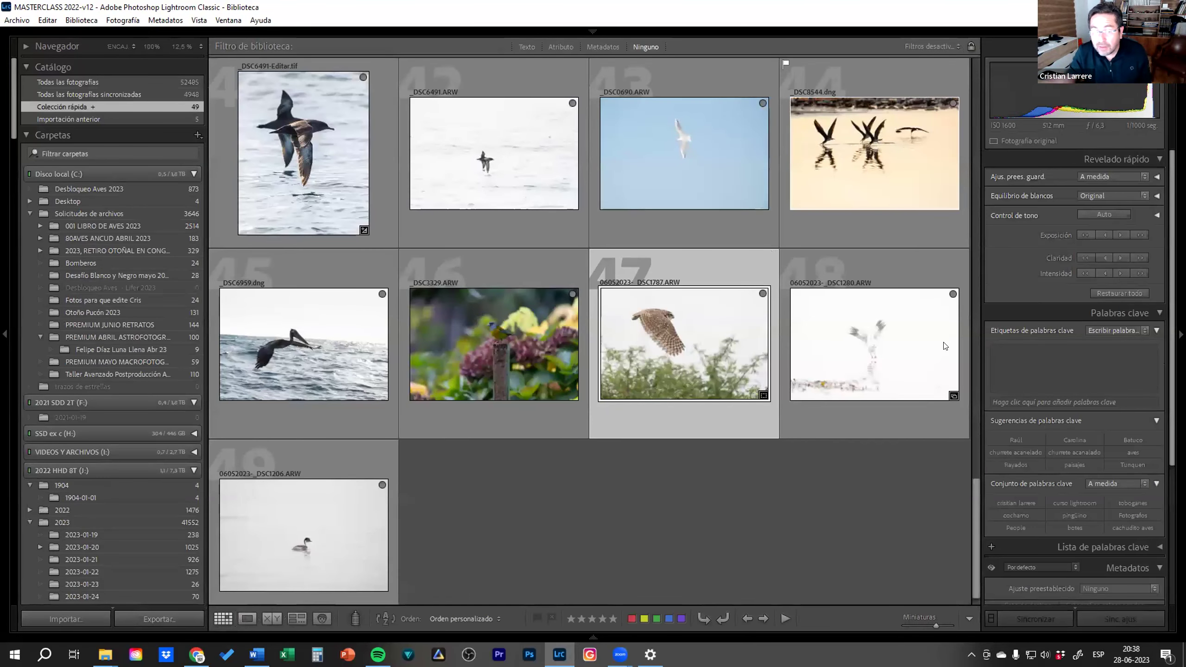
Crop bird-on-post photo _DSC3329 closely around the bird to 5116 x 3410, then return to Grid
click(499, 398)
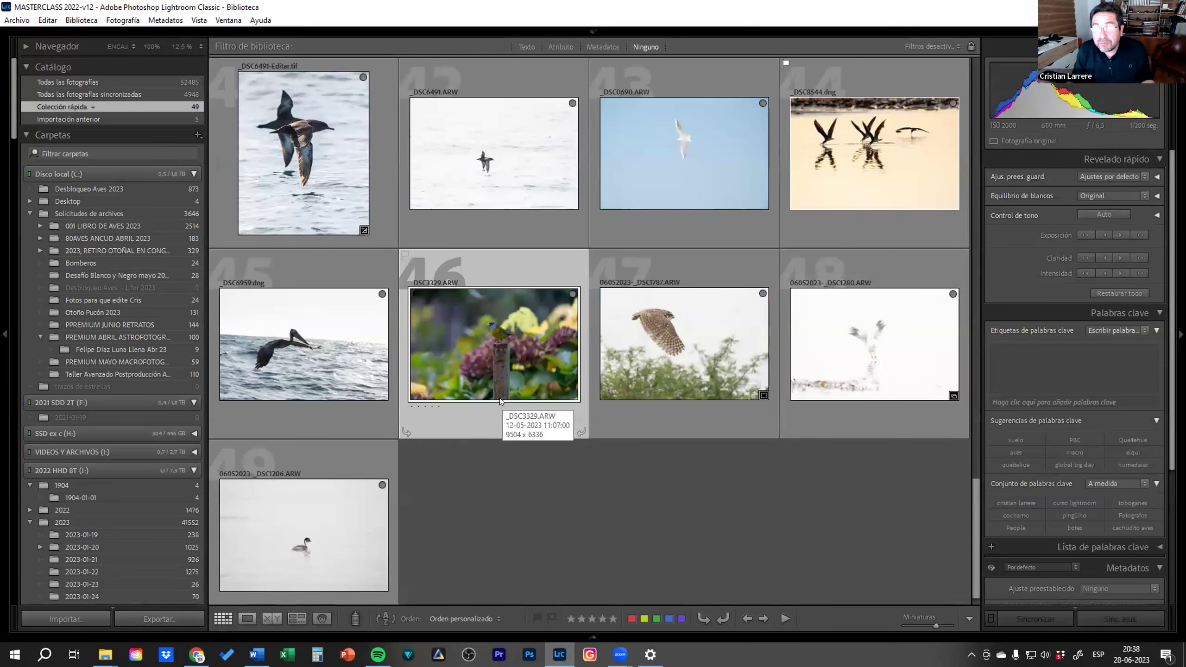
key(r)
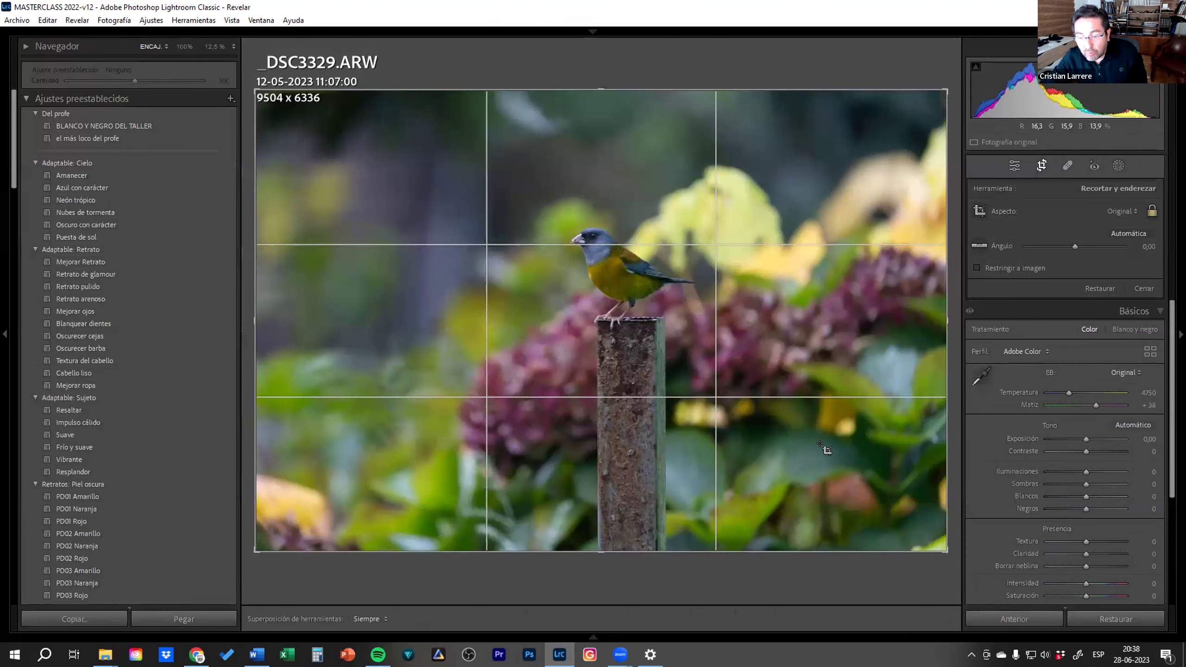
drag(942, 551, 618, 299)
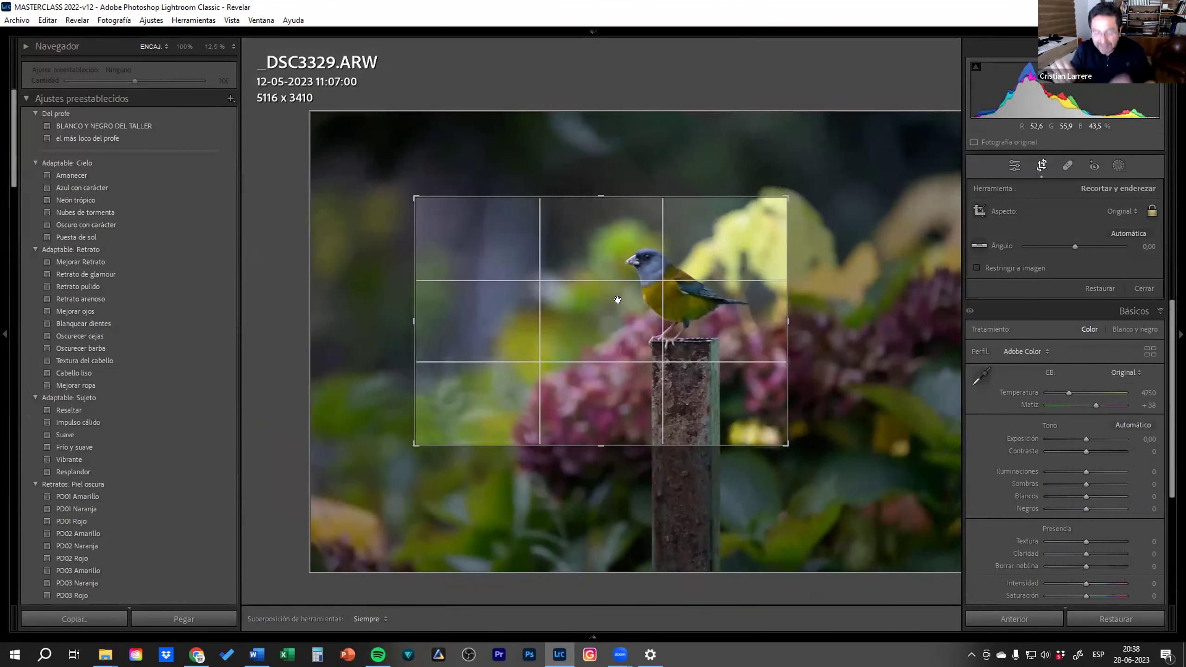
key(g)
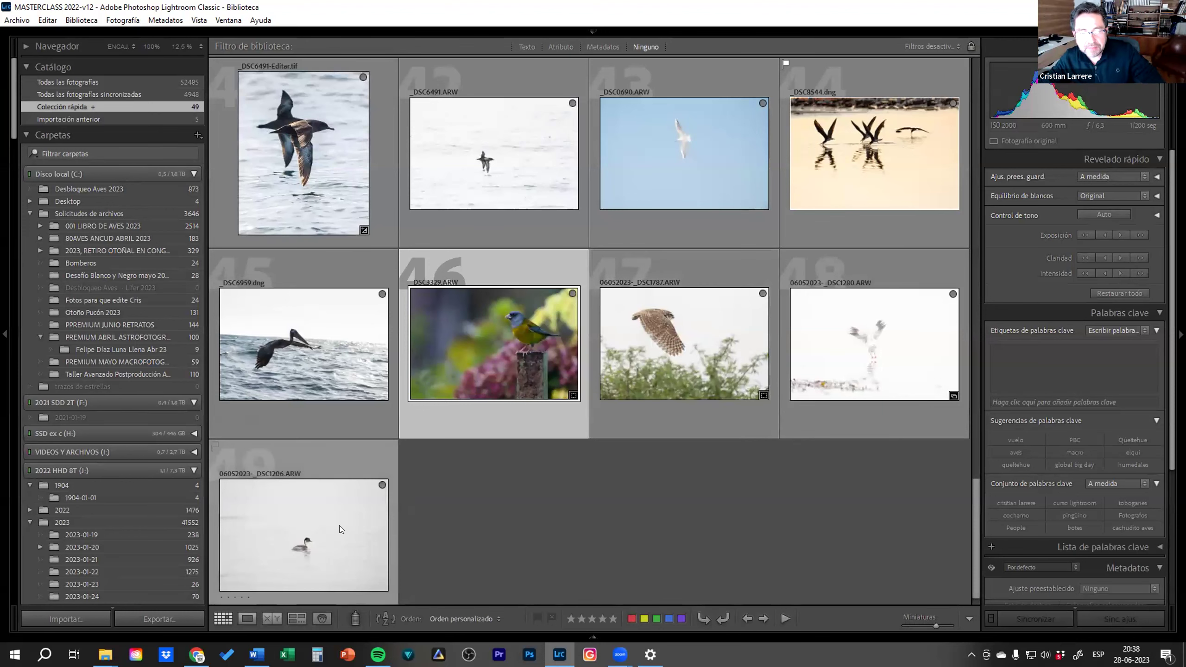
Crop the grebe photo in Develop, then reset it to remove the crop
click(320, 525)
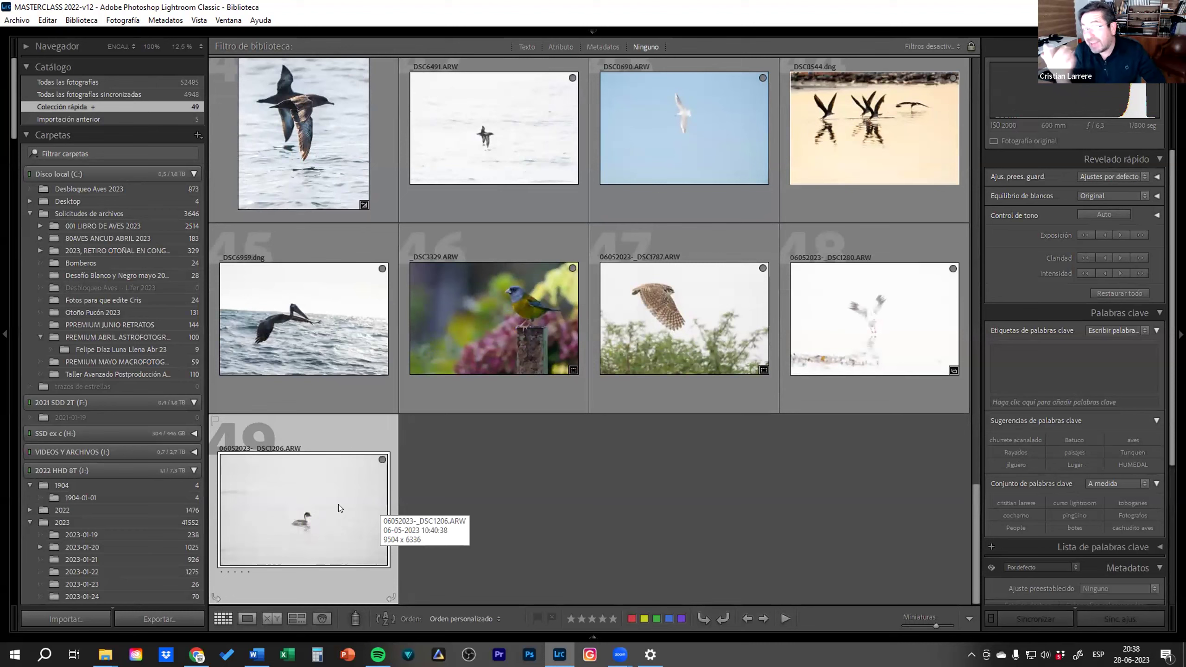
key(d)
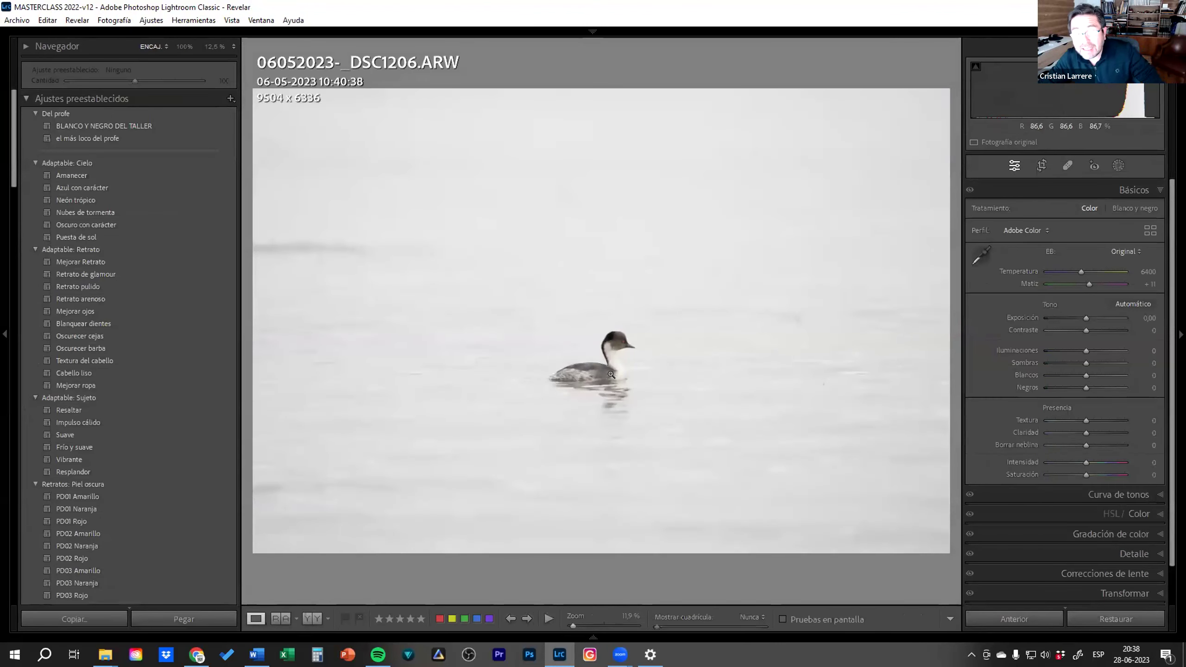
click(1041, 165)
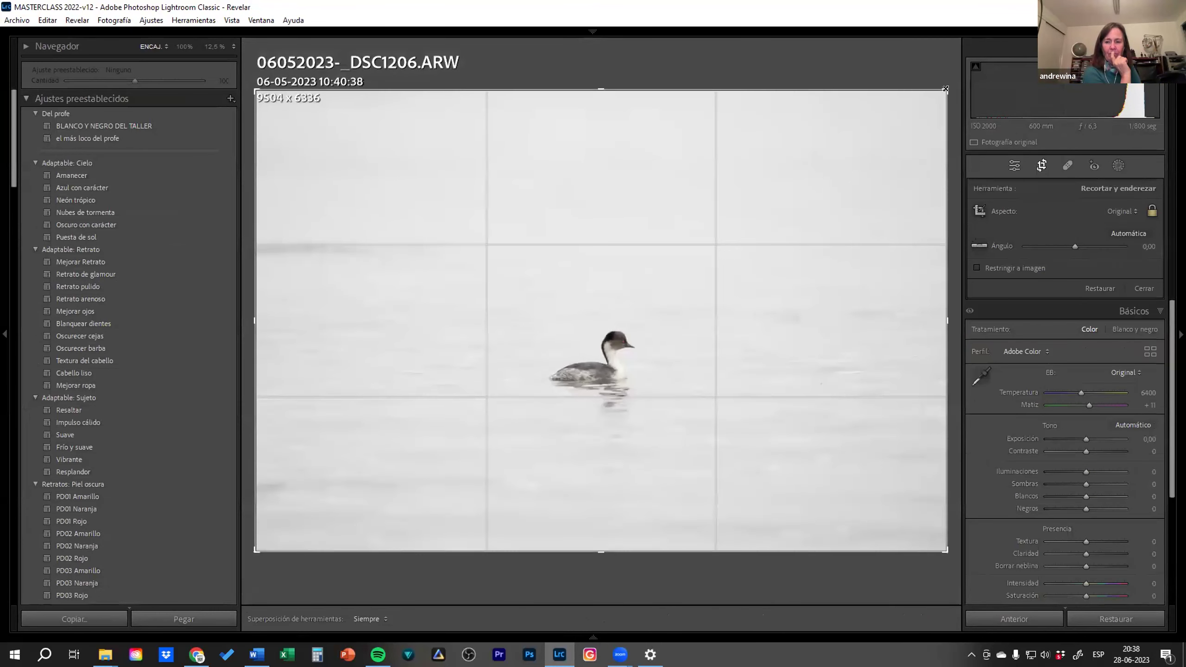
drag(945, 88, 733, 231)
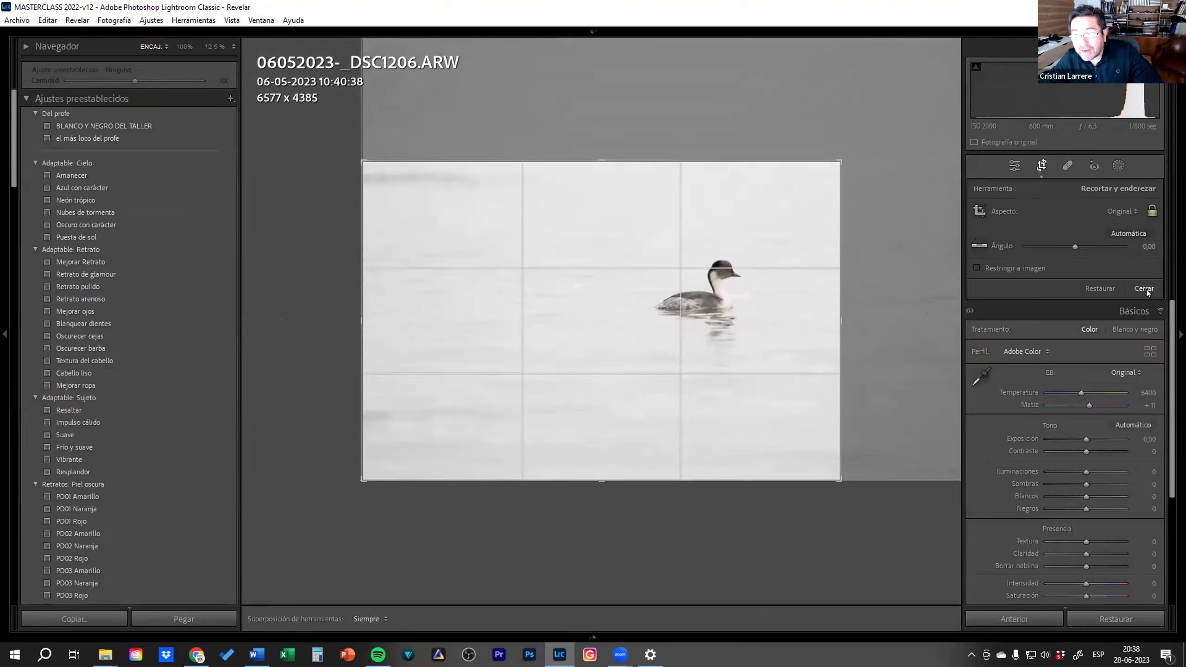
click(1143, 288)
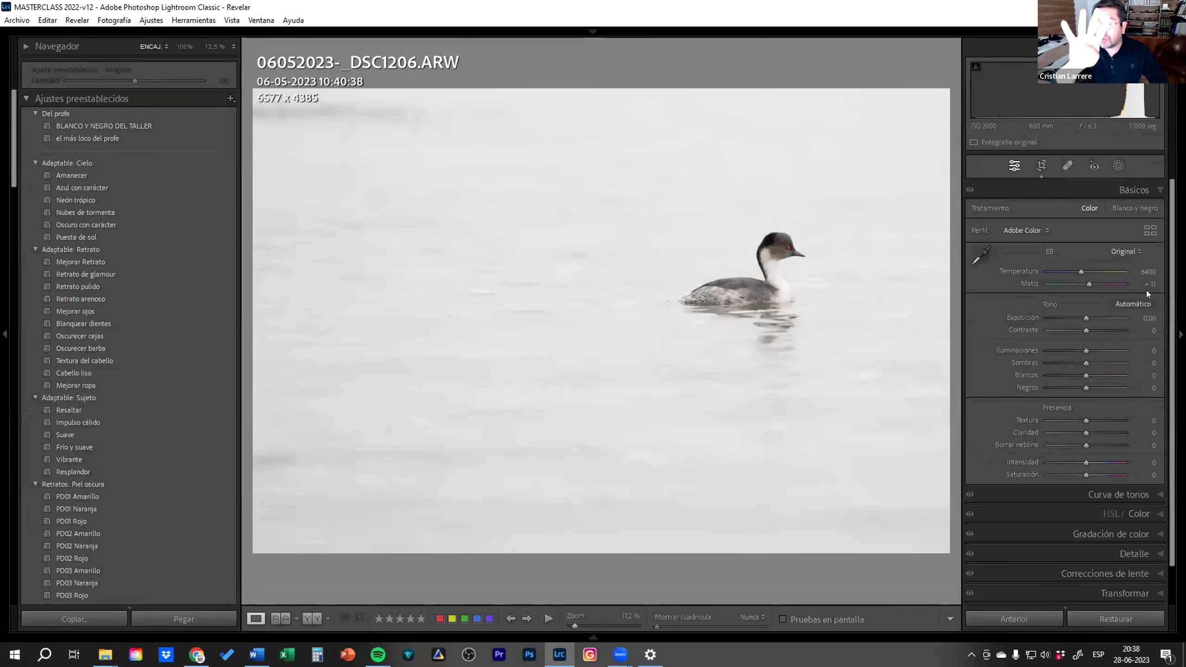
click(1145, 615)
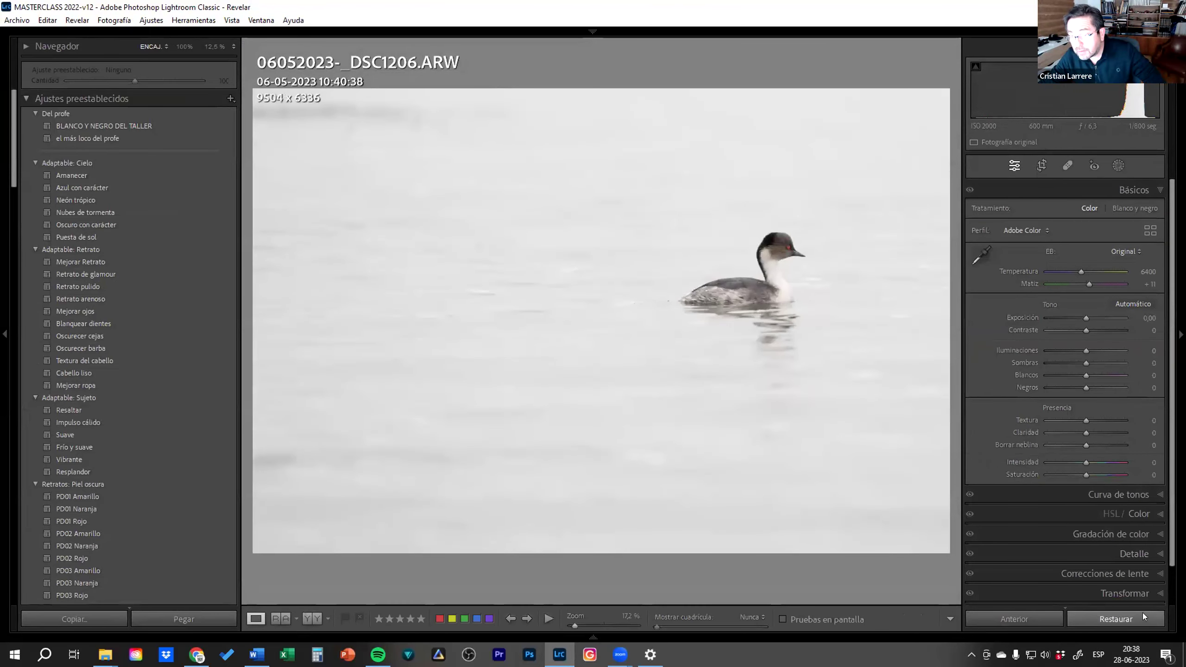
Recrop the grebe photo tightly to 4988 x 3325 from the Library grid
key(e)
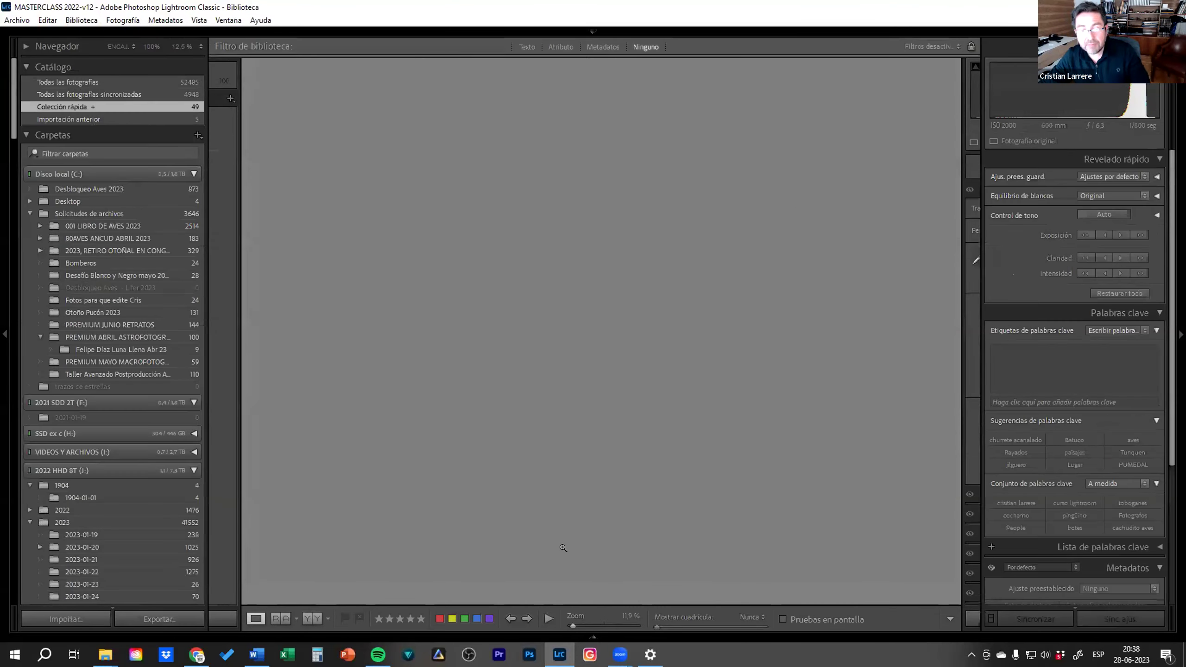
key(g)
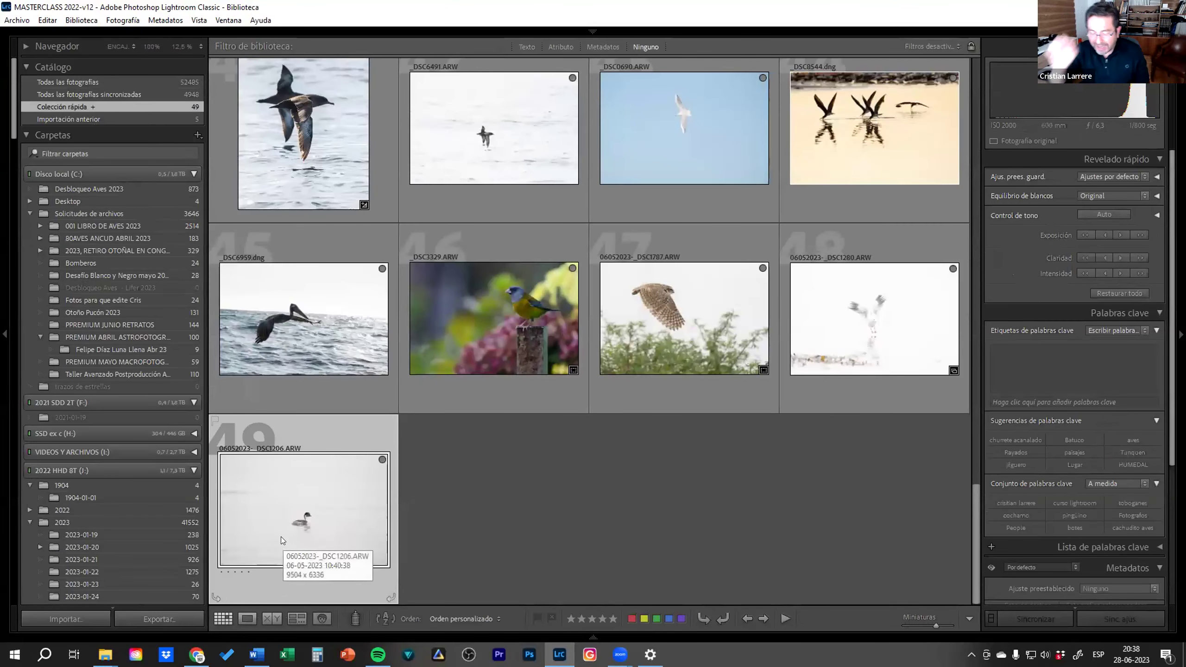
key(r)
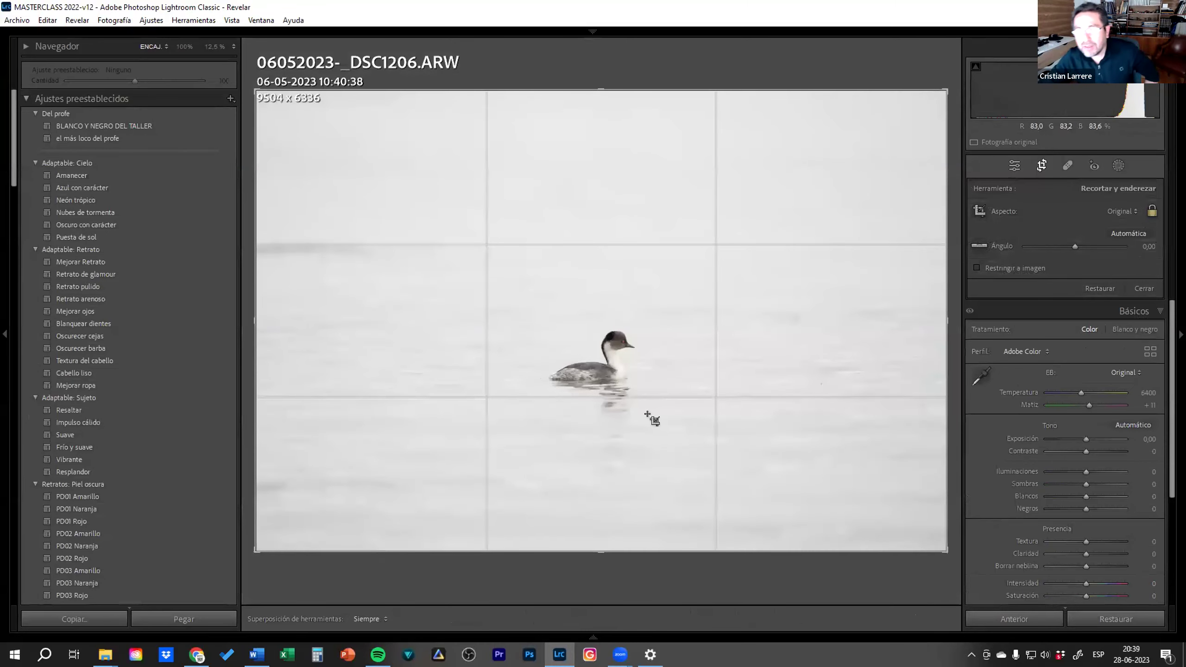
mouse_move(647, 414)
mouse_down()
mouse_move(690, 296)
mouse_move(463, 299)
mouse_up()
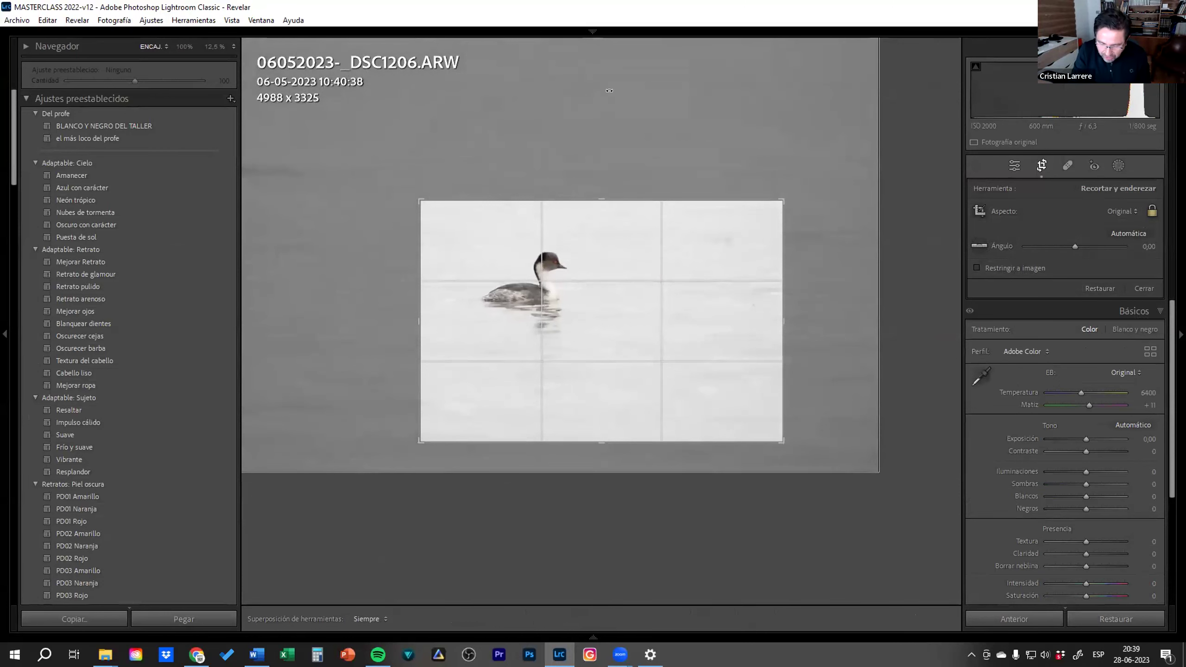
key(g)
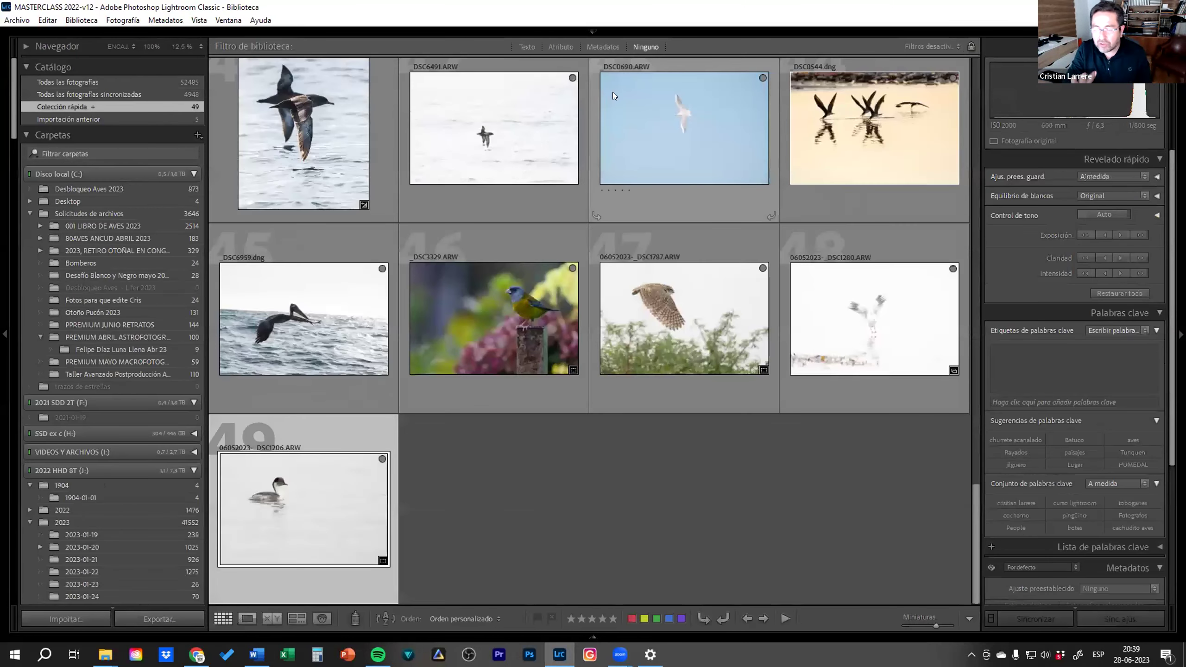
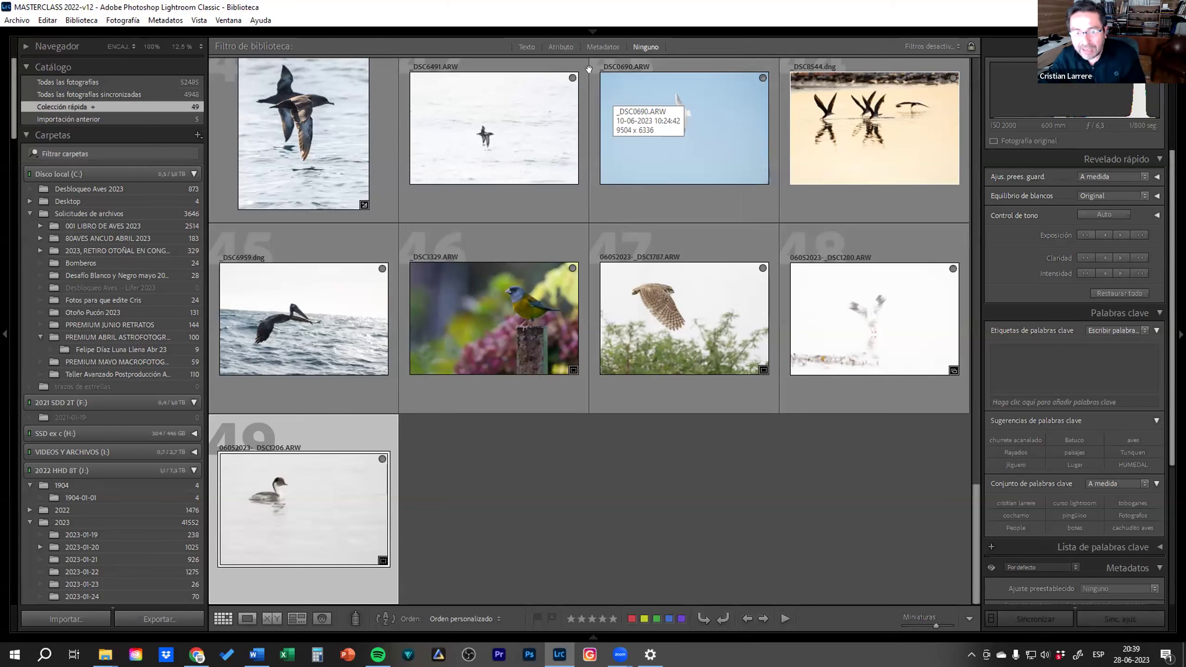
Select the flying owl photo (number 47) and reset it to default develop settings
click(694, 386)
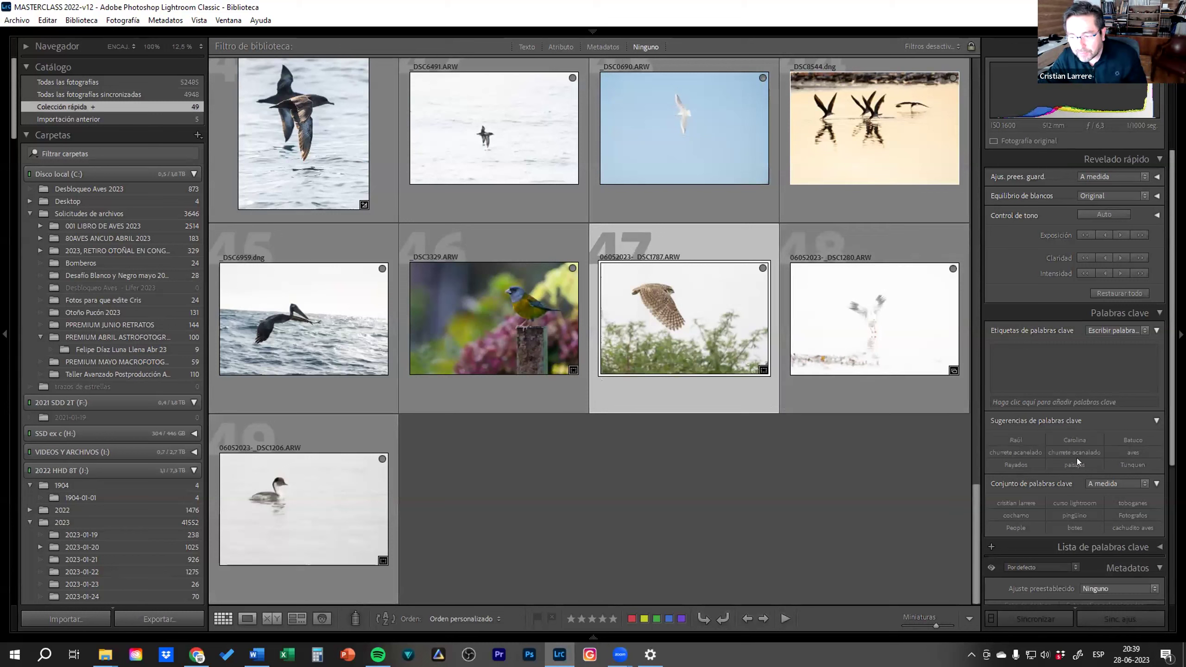
click(1126, 293)
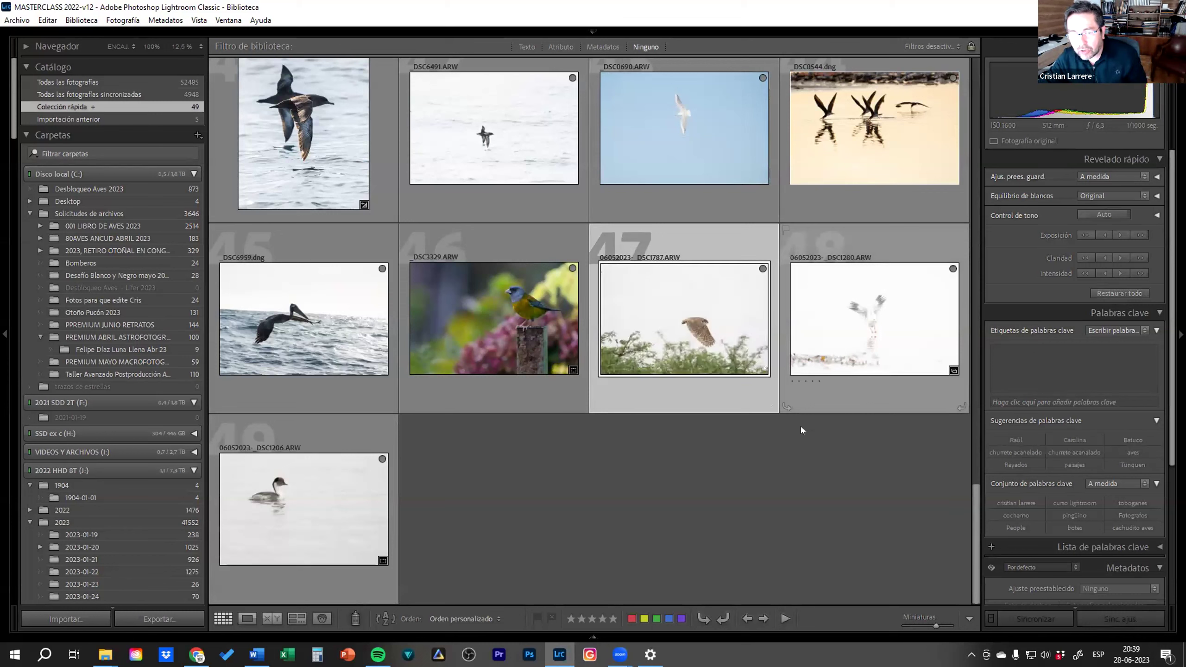
mouse_move(639, 294)
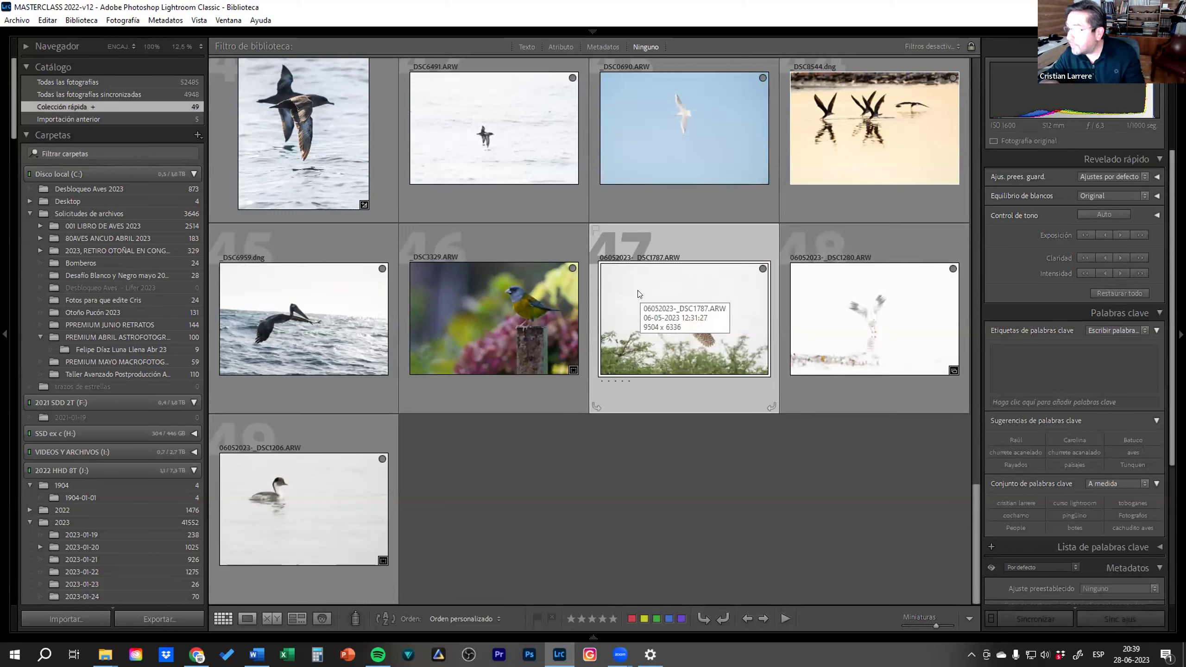
Start cropping the owl photo, dragging the crop corners in around the bird
key(r)
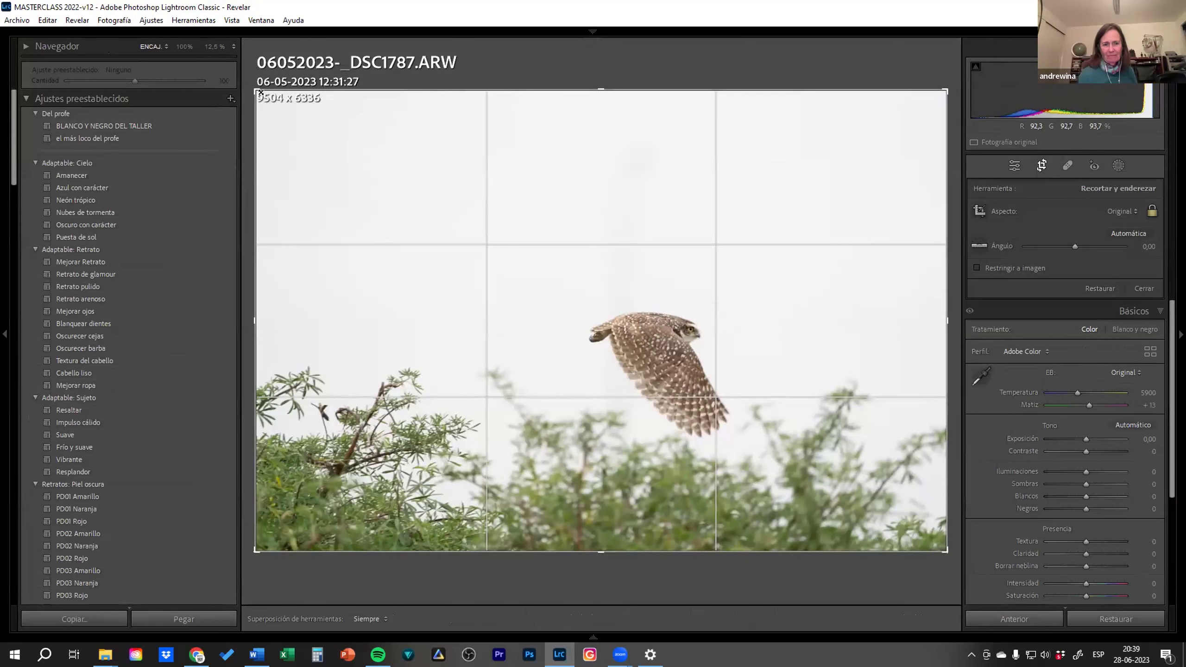
drag(260, 97, 330, 207)
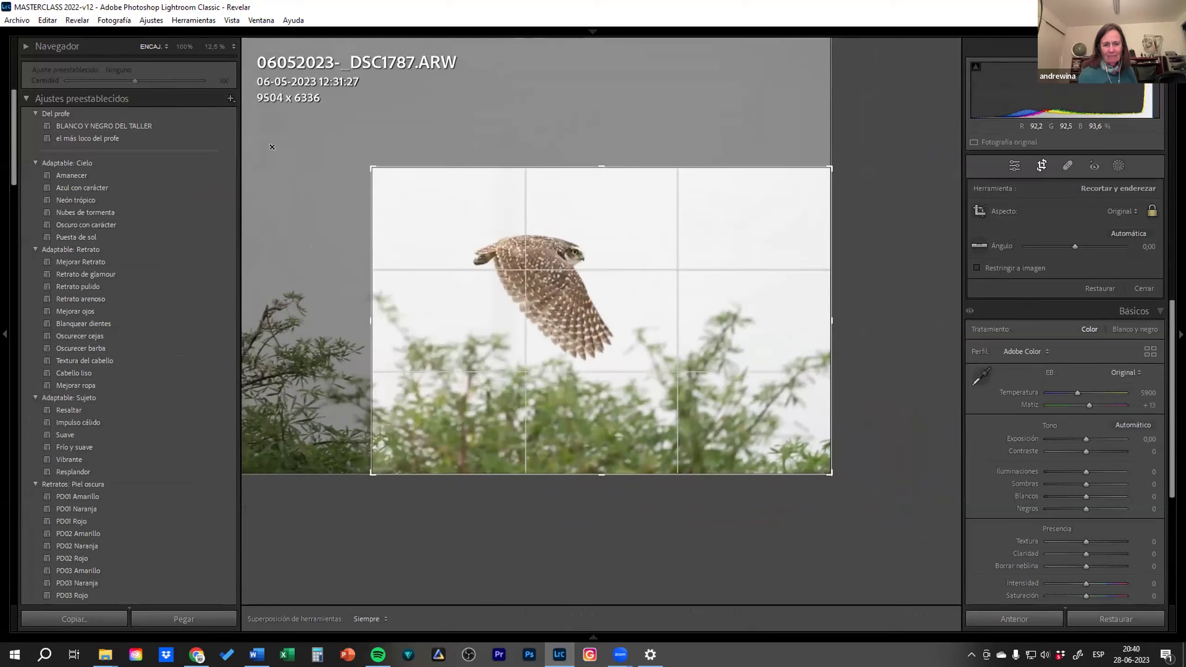
drag(253, 213, 369, 124)
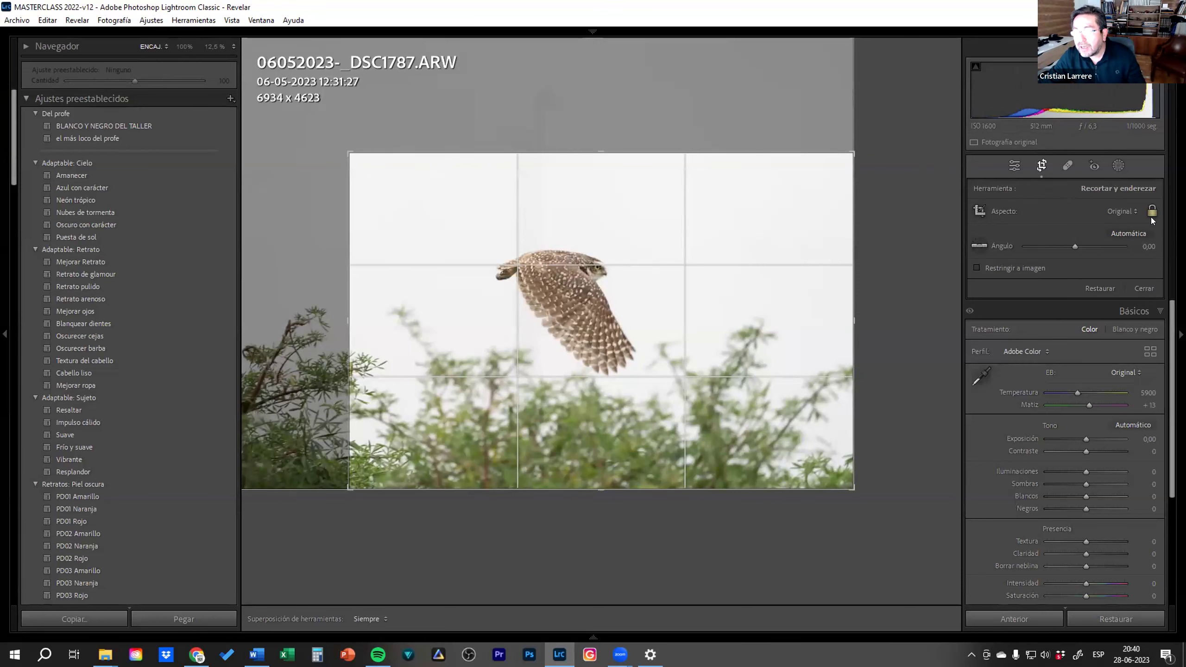
drag(853, 153, 648, 199)
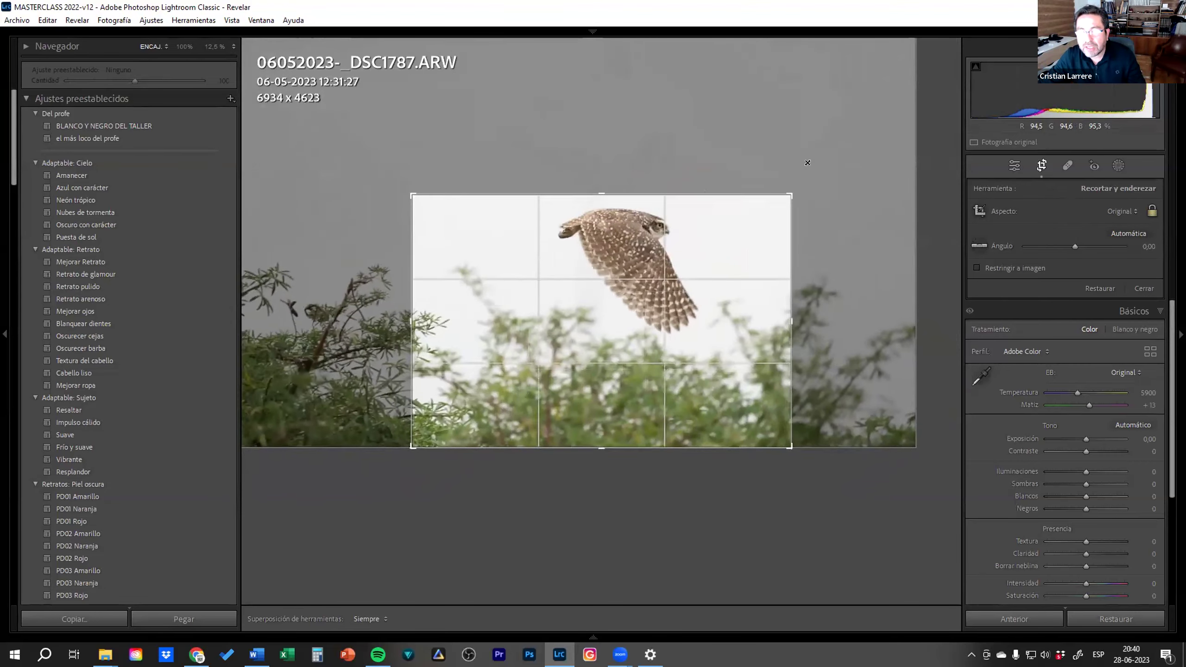
mouse_move(391, 180)
mouse_down()
mouse_move(302, 135)
mouse_move(356, 157)
mouse_up()
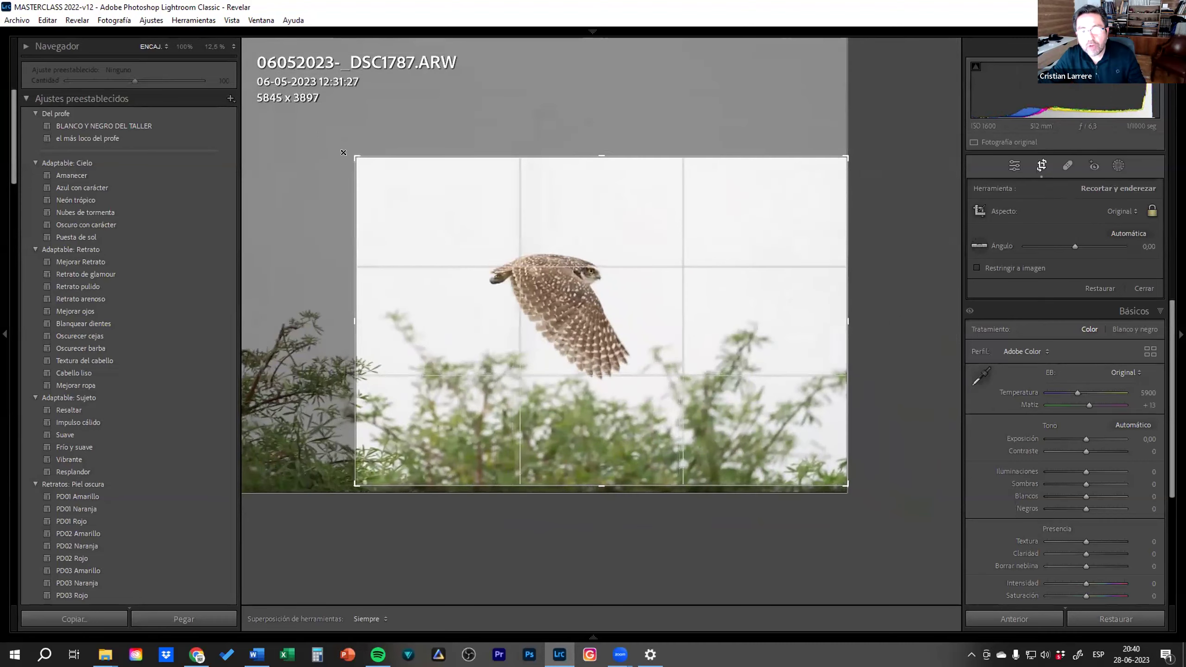
Unlock the crop aspect ratio and reshape it to a near-square 3956 x 4254 frame
click(1151, 212)
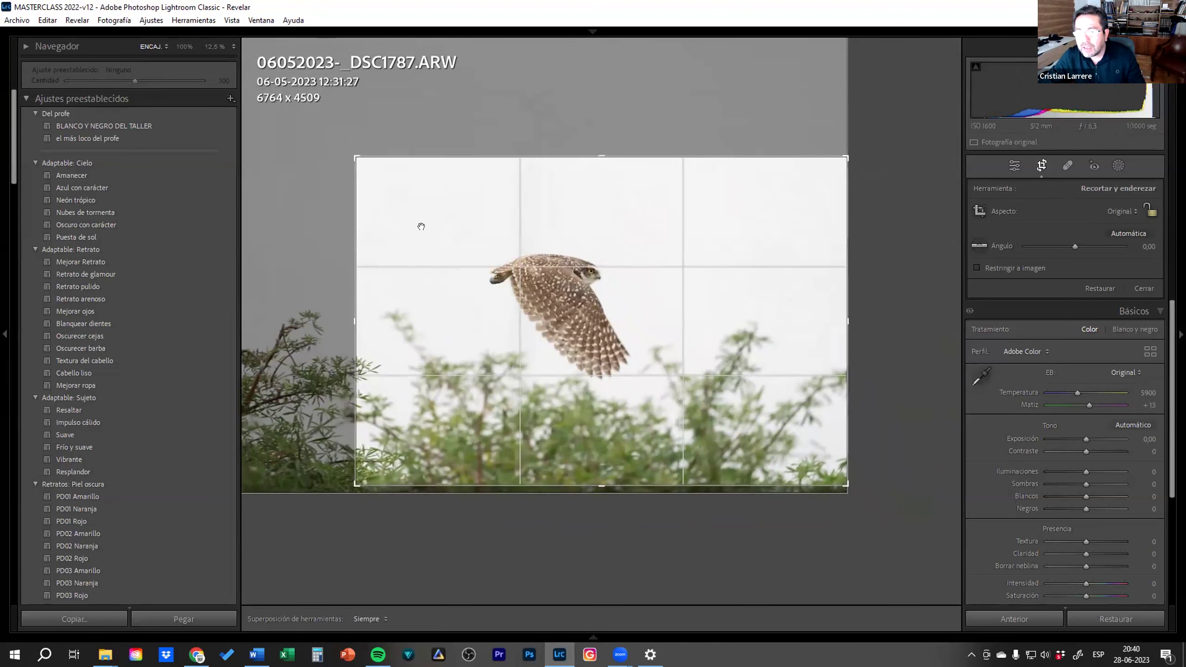
drag(389, 151, 411, 171)
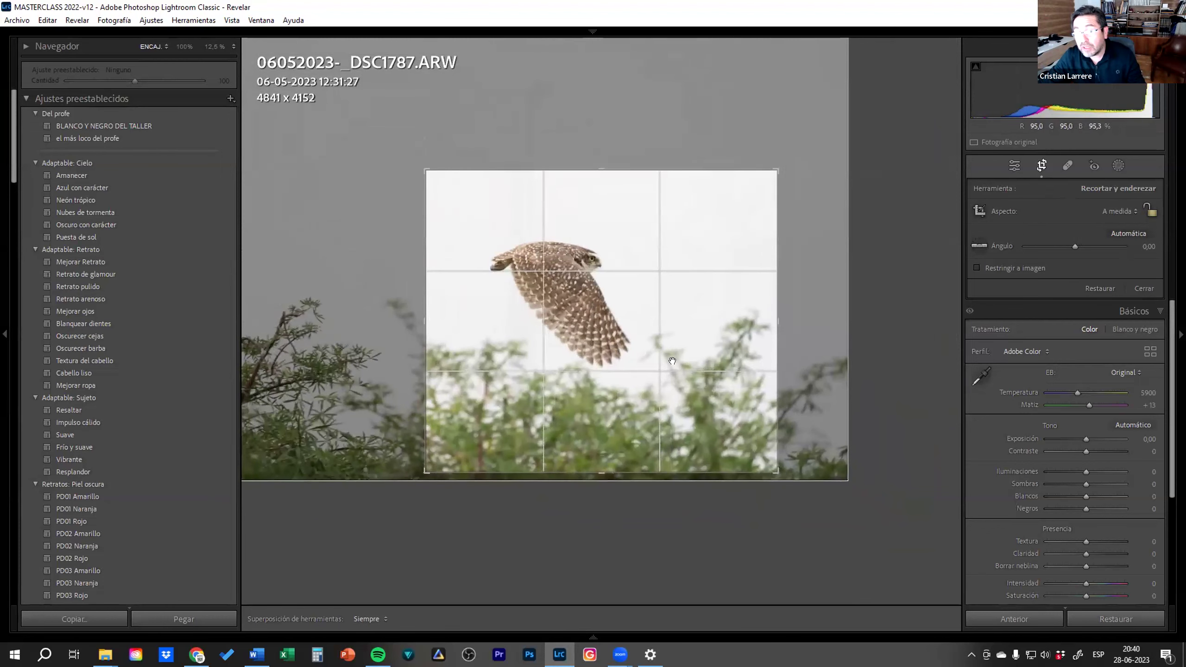
drag(672, 360, 663, 351)
drag(785, 172, 803, 176)
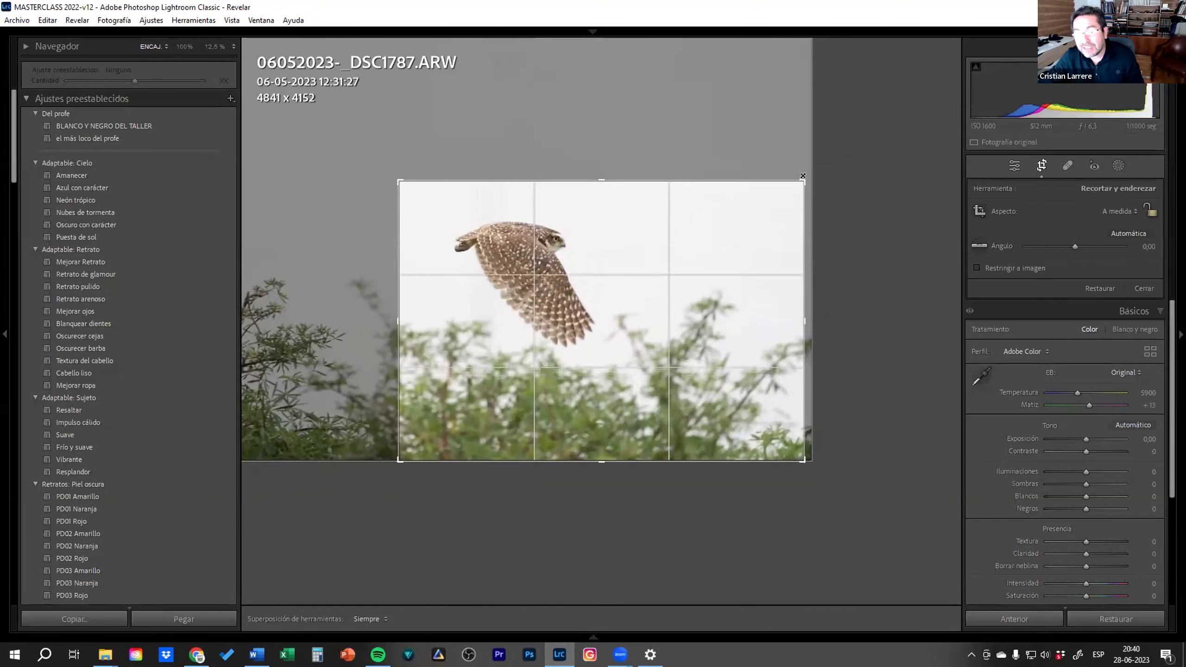
drag(797, 176, 745, 166)
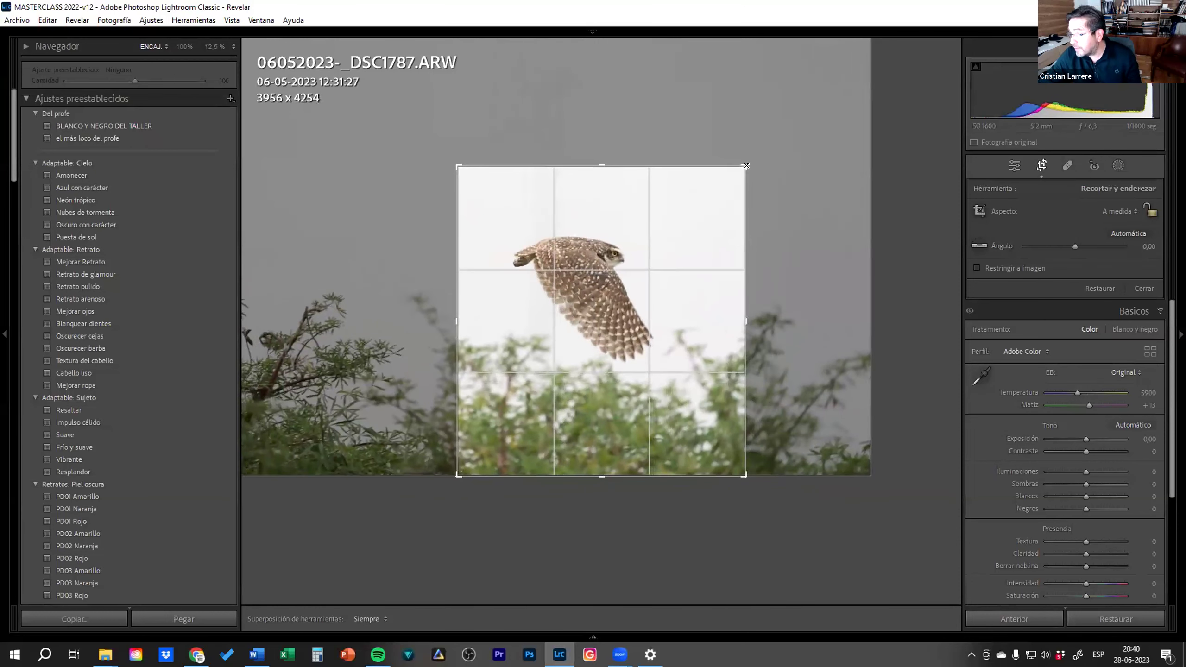
Set the crop aspect to Original and tighten it to 6220 x 4146 around the owl
click(1123, 213)
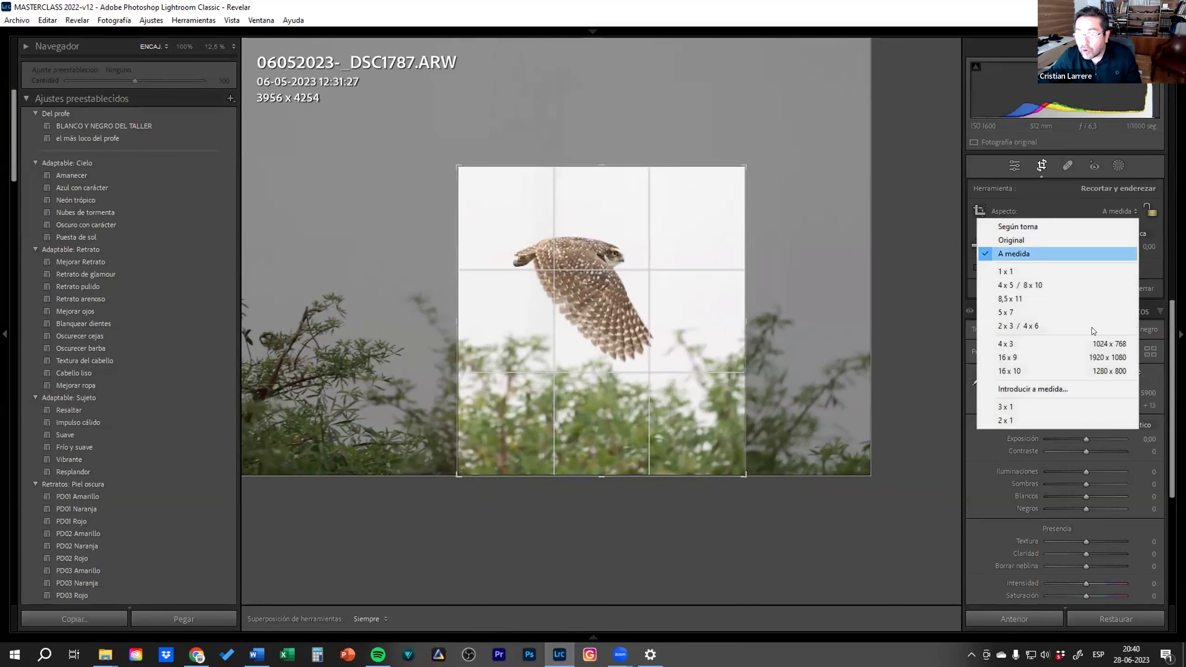
click(1062, 241)
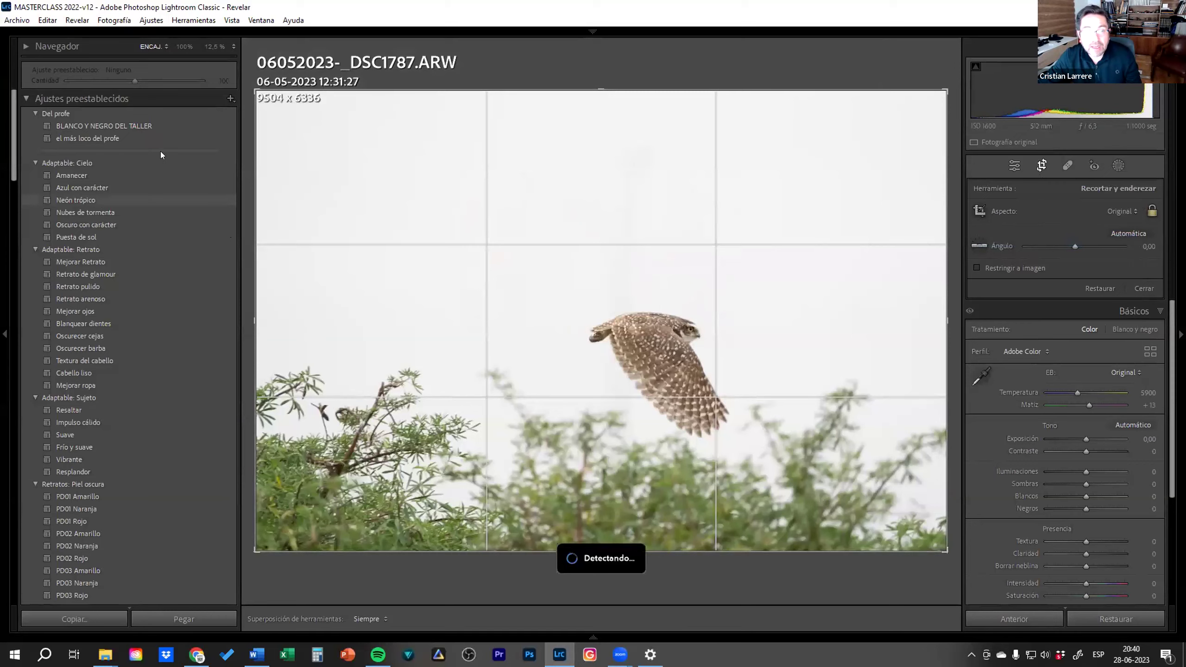
drag(251, 91, 358, 153)
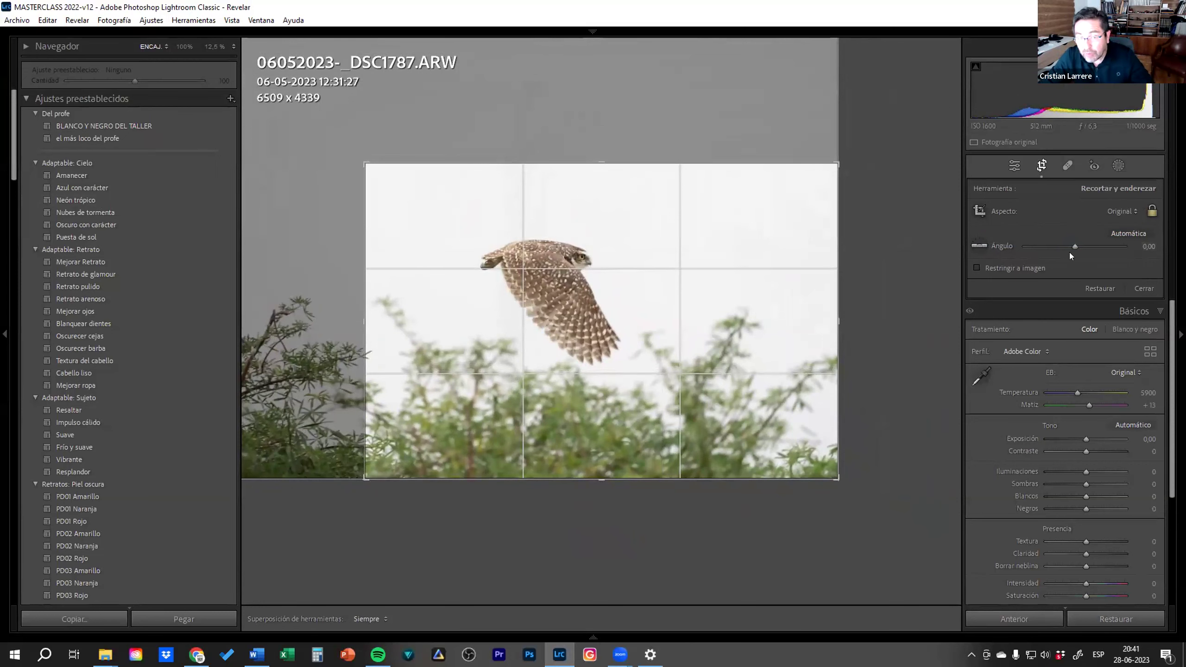
drag(366, 164, 389, 171)
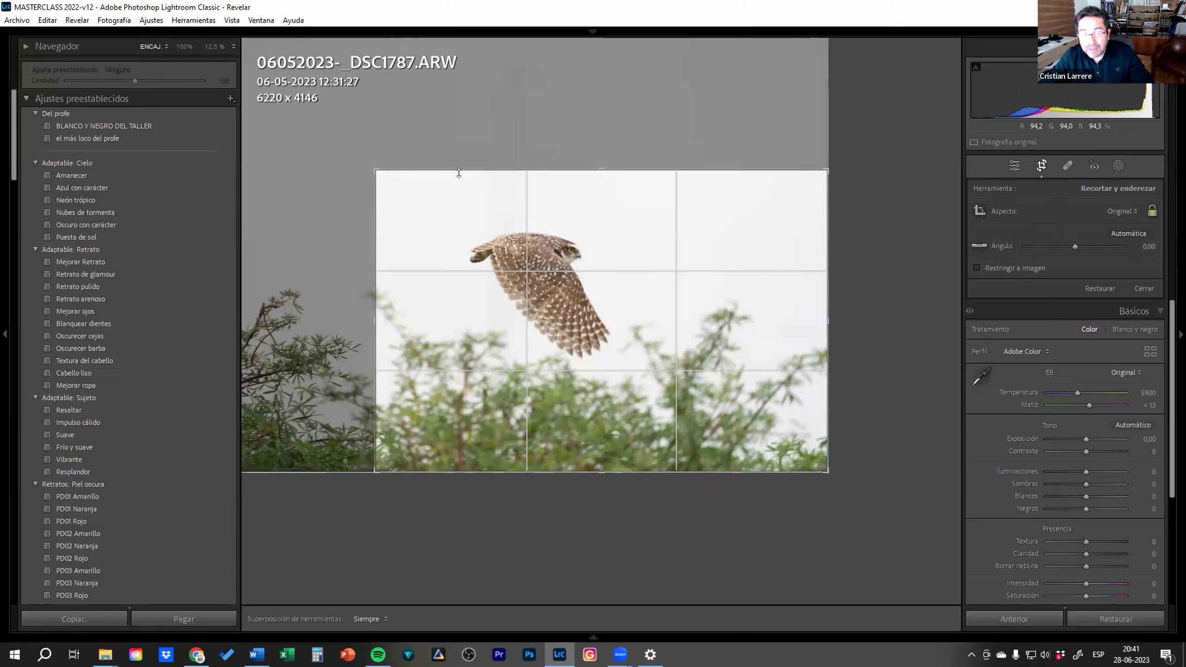
click(1135, 211)
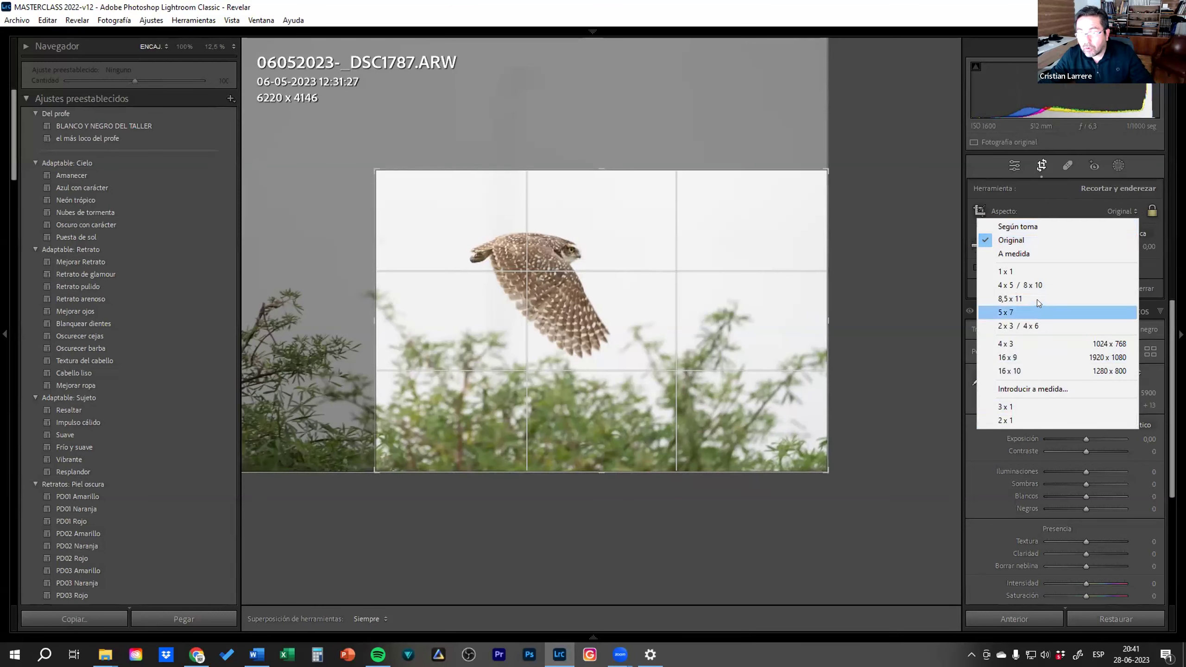
Try 4 x 5, 1 x 1, 5 x 7 and 2 x 3 crop ratios, toggling orientation
click(1033, 287)
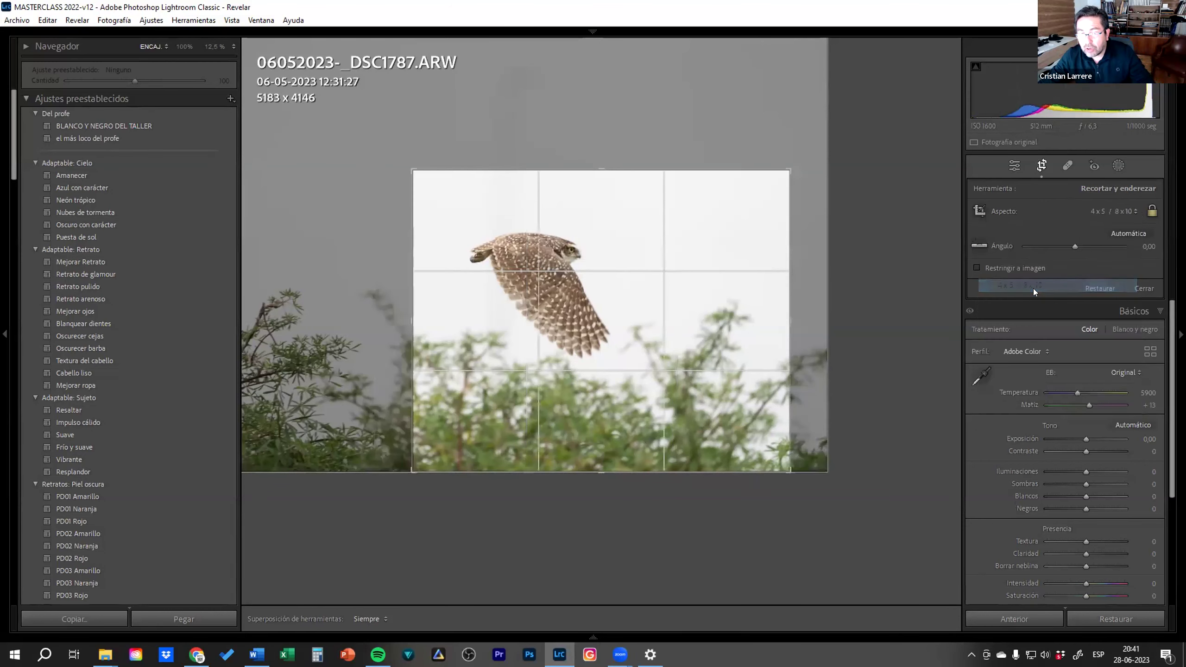
click(1101, 208)
click(1066, 276)
click(1120, 209)
click(1051, 313)
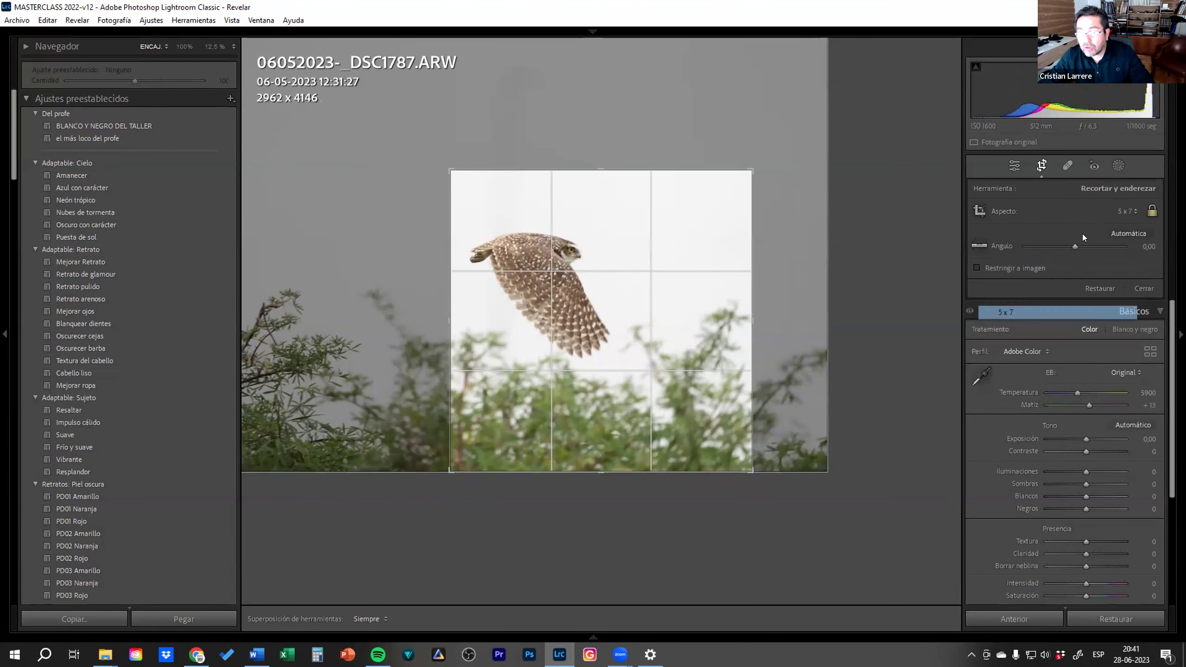
click(1121, 209)
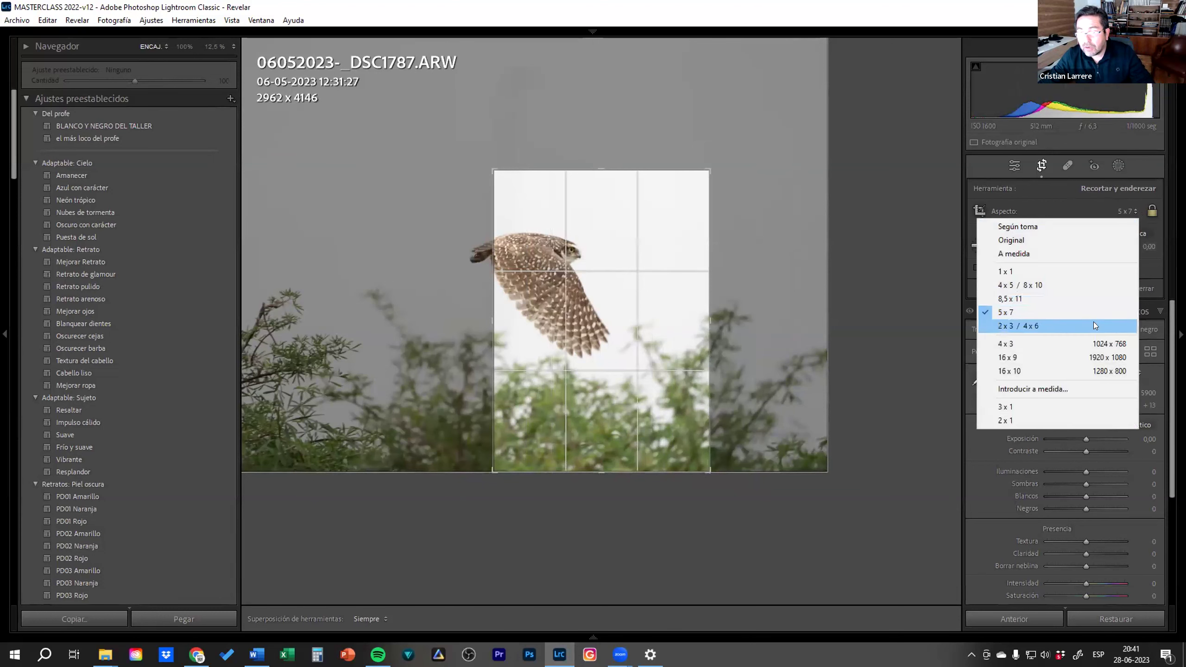
click(1093, 326)
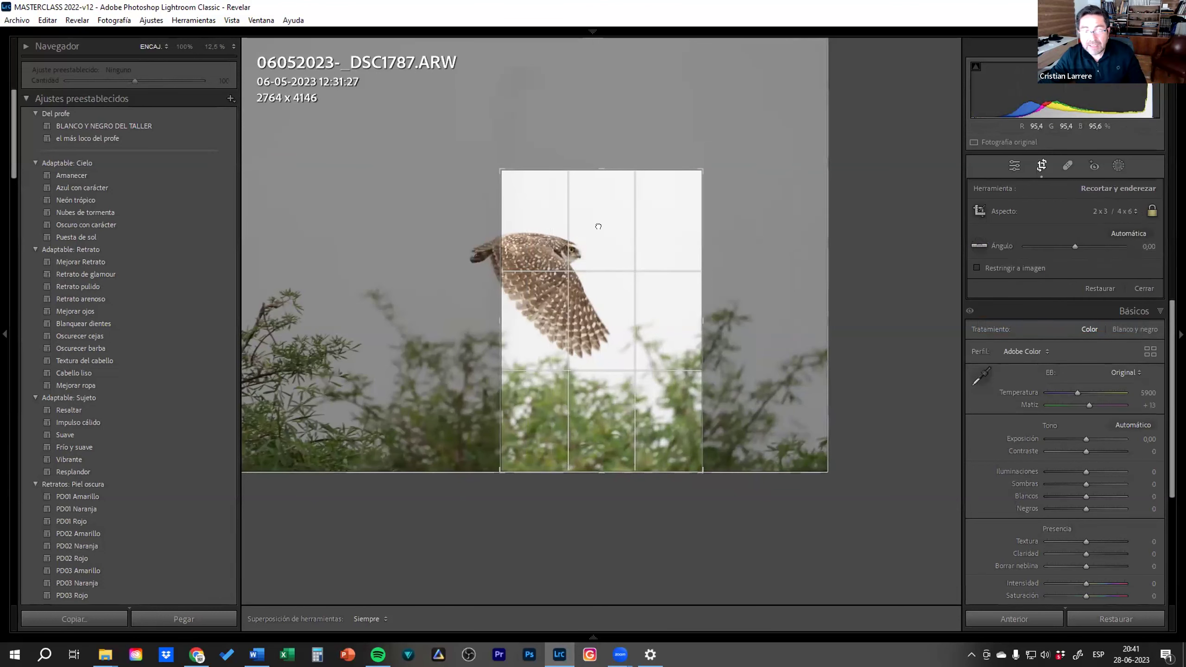
drag(597, 226, 666, 228)
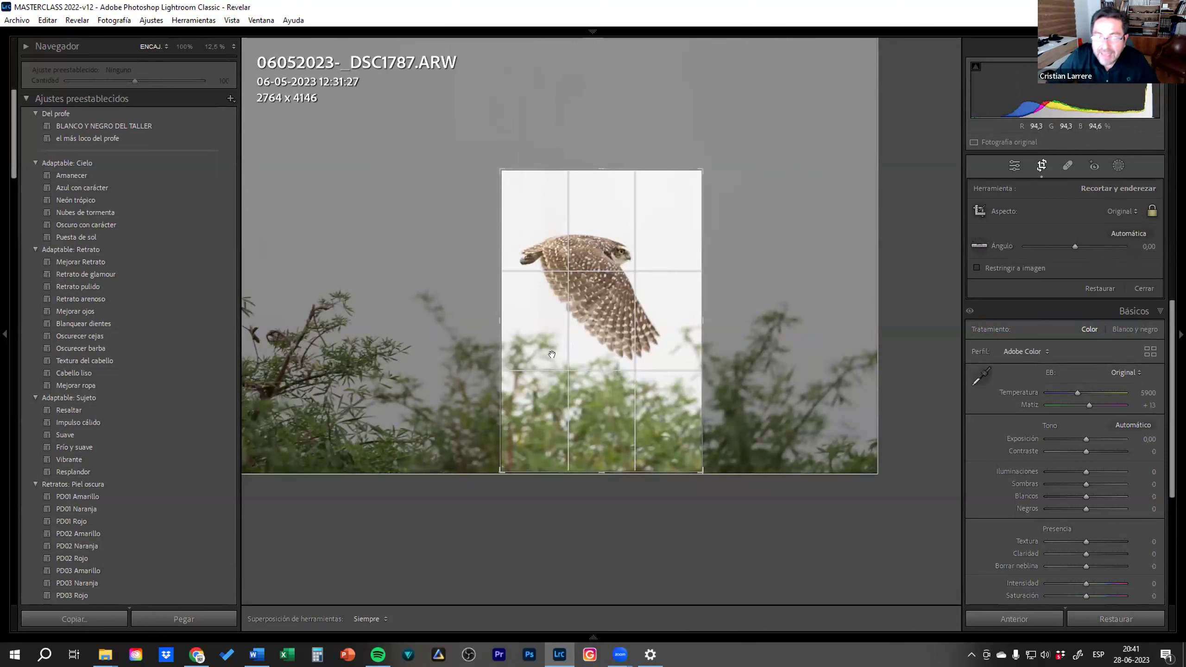
key(x)
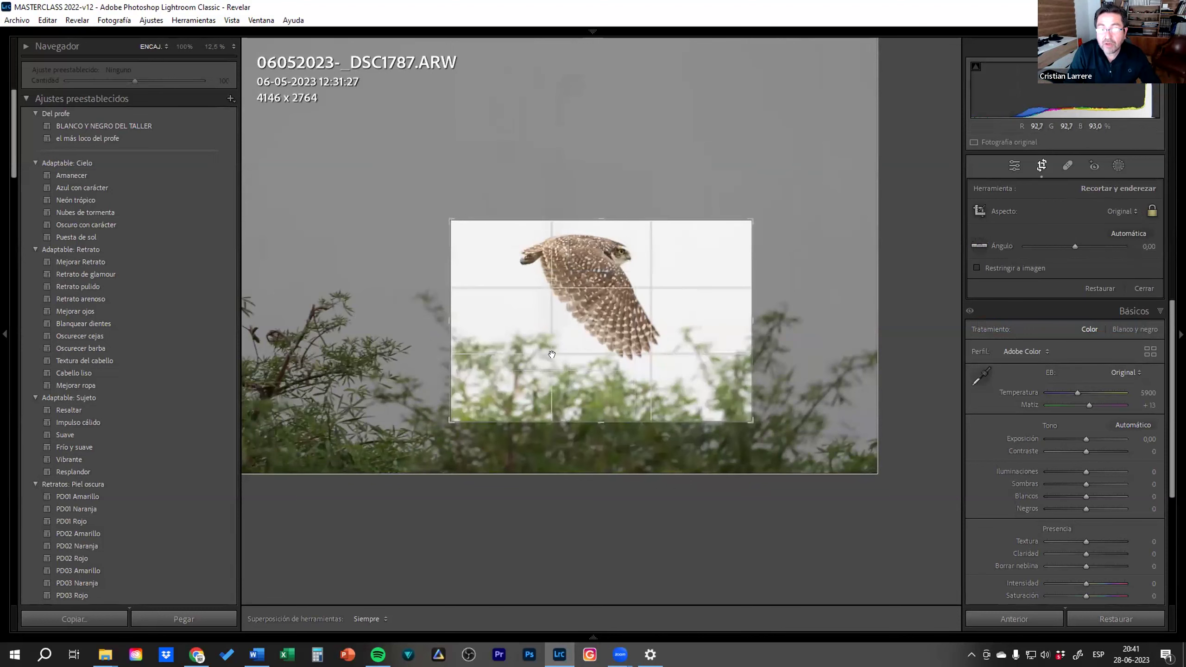
key(x)
key(x)
key(x)
key(x)
key(x)
key(x)
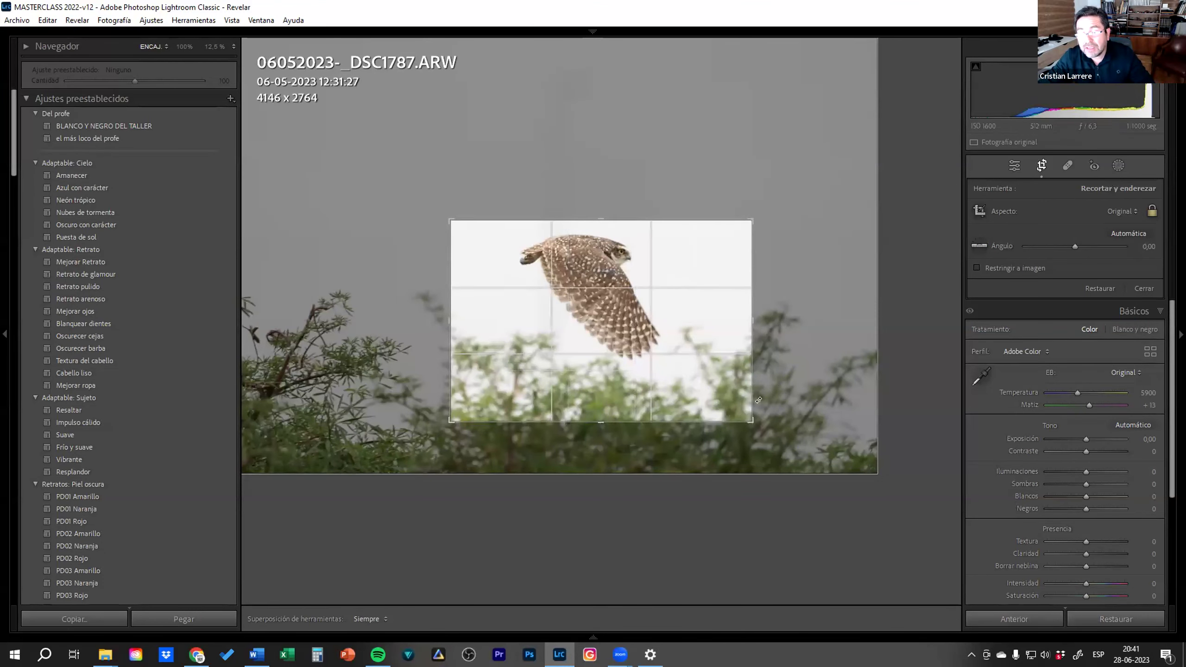
drag(752, 421, 753, 401)
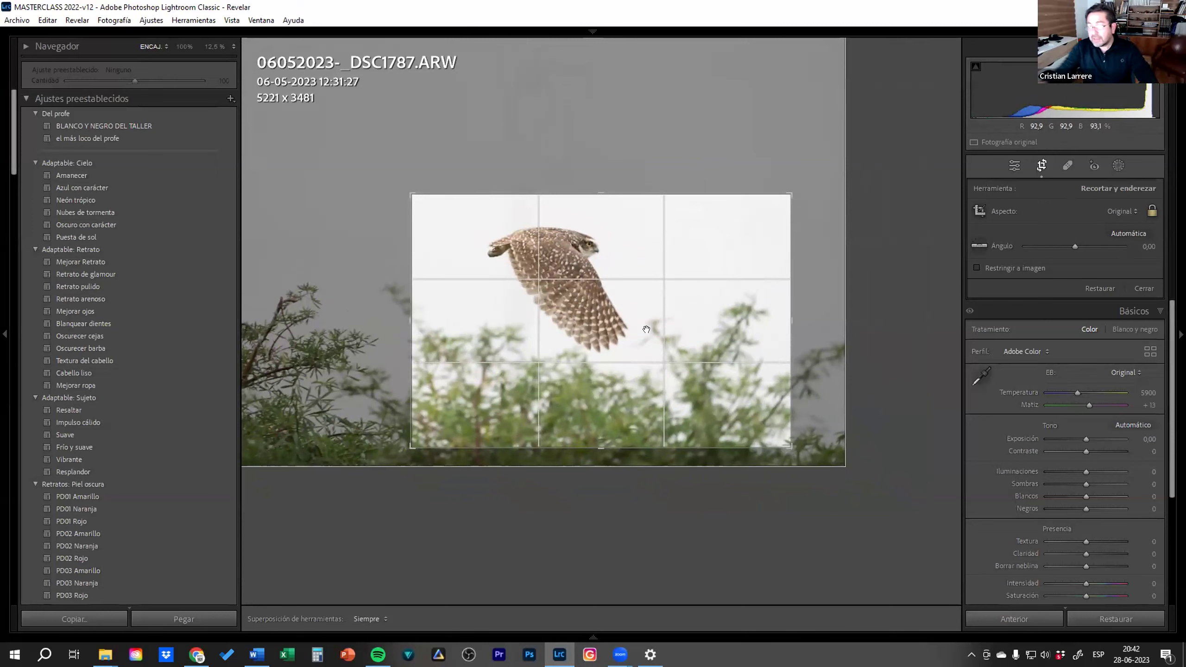
Settle on a 4 x 5 portrait crop (3193 x 3991) with the owl placed high
click(1102, 211)
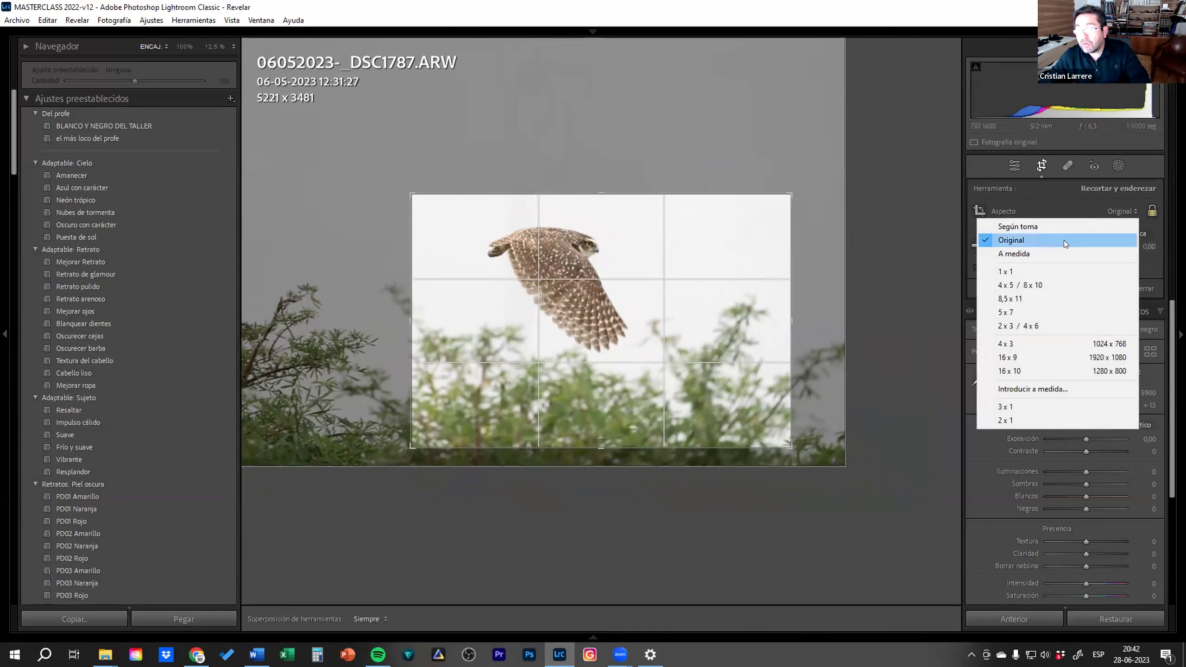
click(1051, 287)
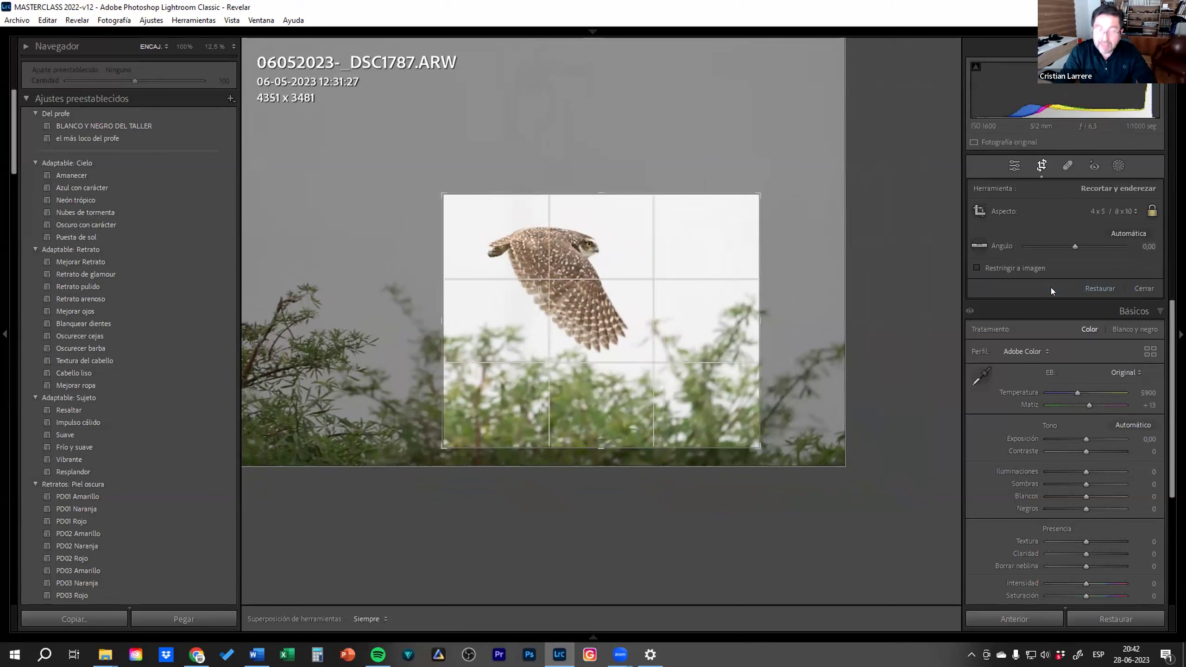
key(x)
drag(586, 301, 626, 300)
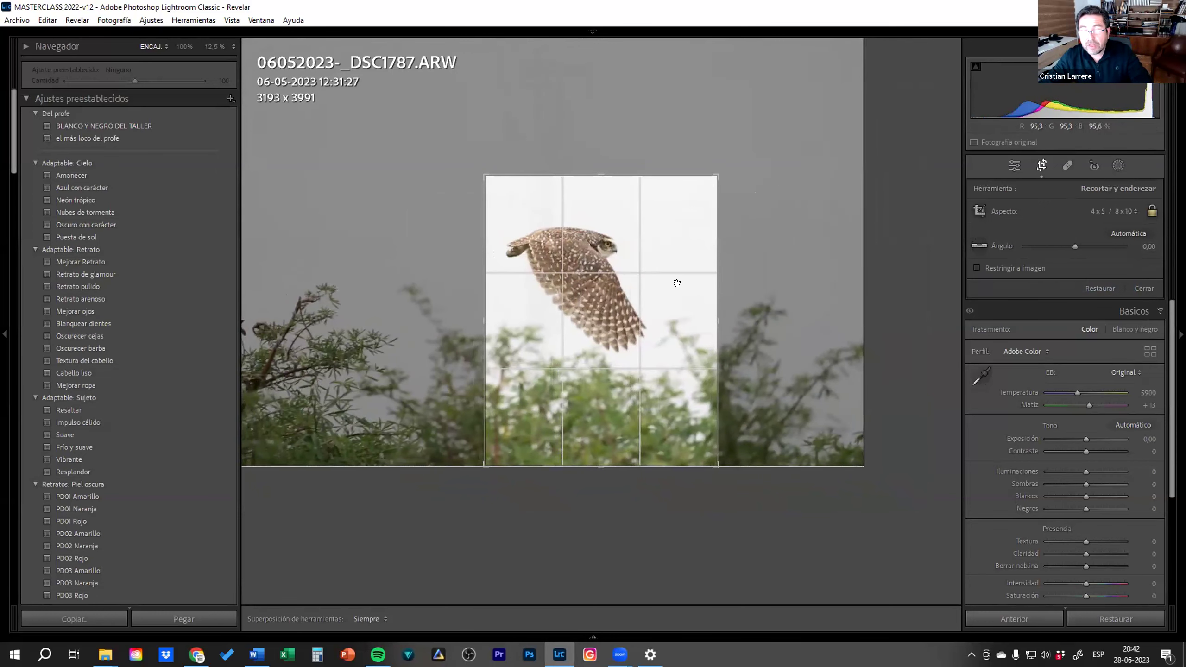
Return to the thumbnail grid and select the _DSC6959 pelican-over-the-sea photo
key(g)
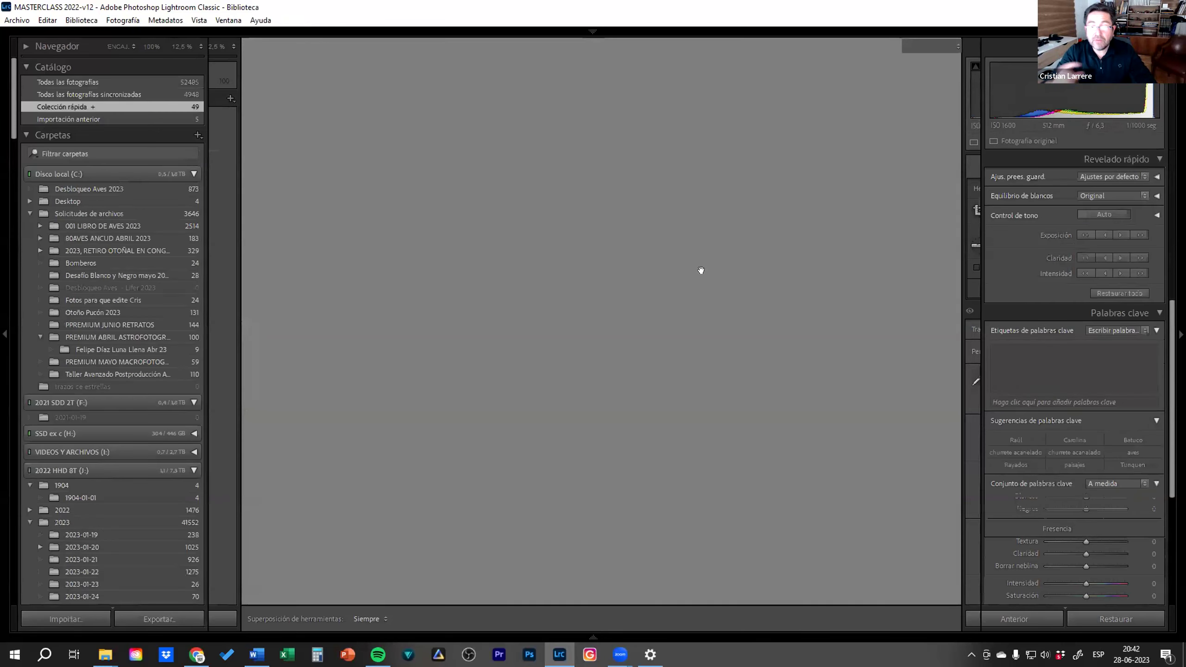
double_click(675, 280)
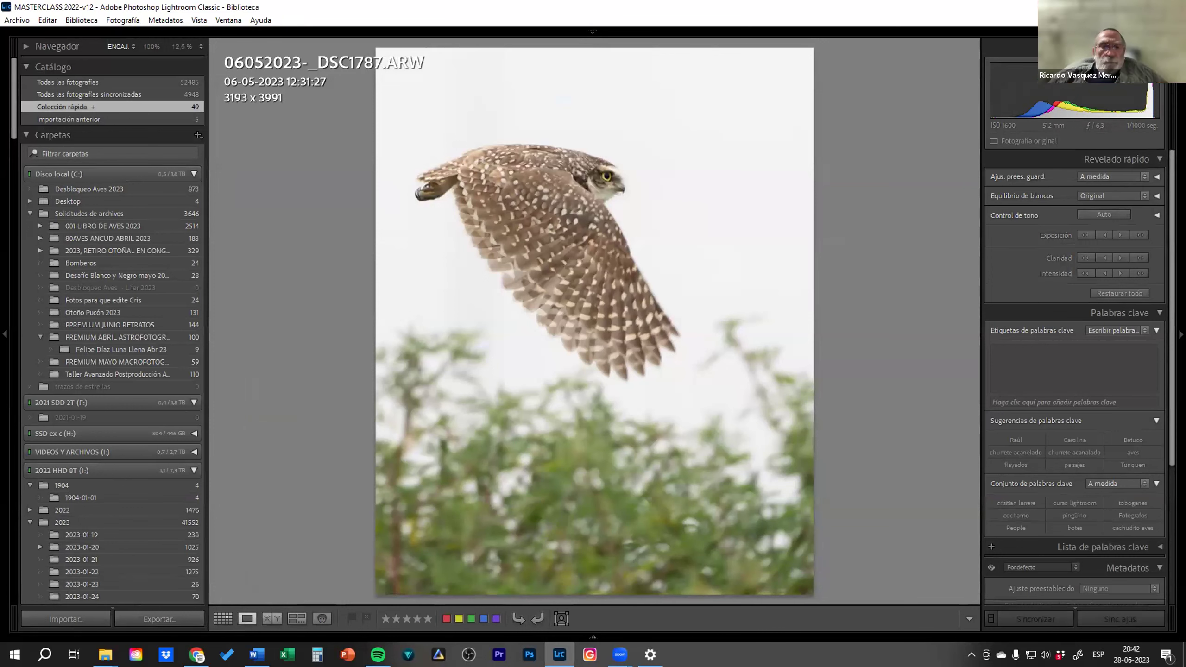
click(220, 620)
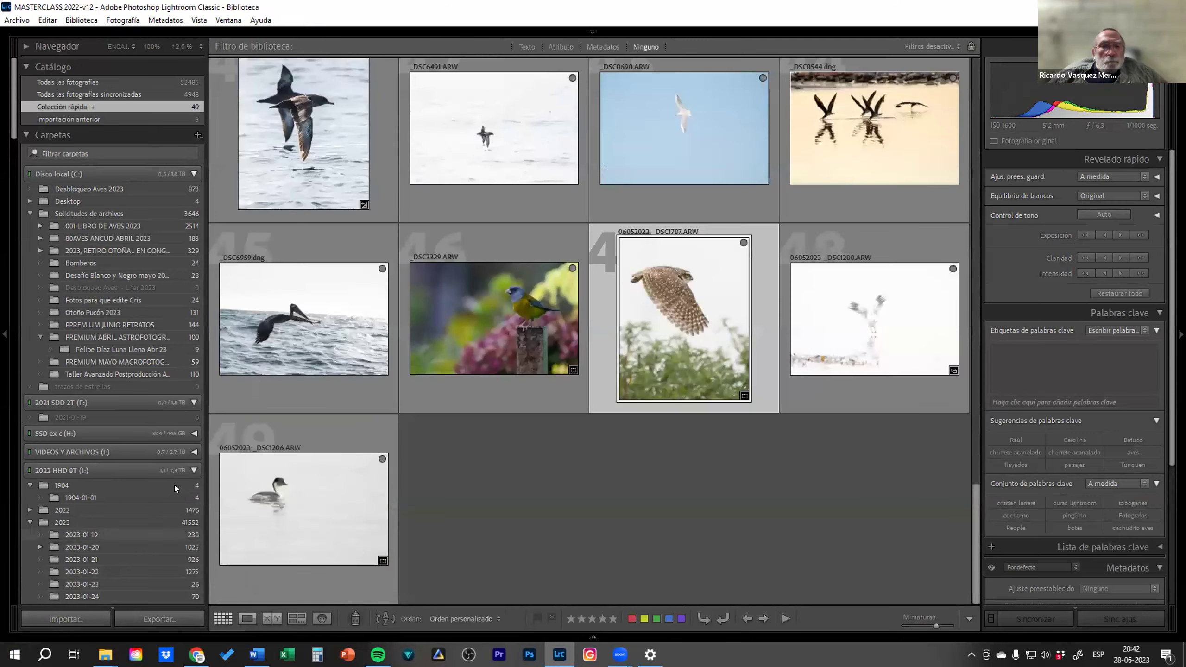
click(342, 325)
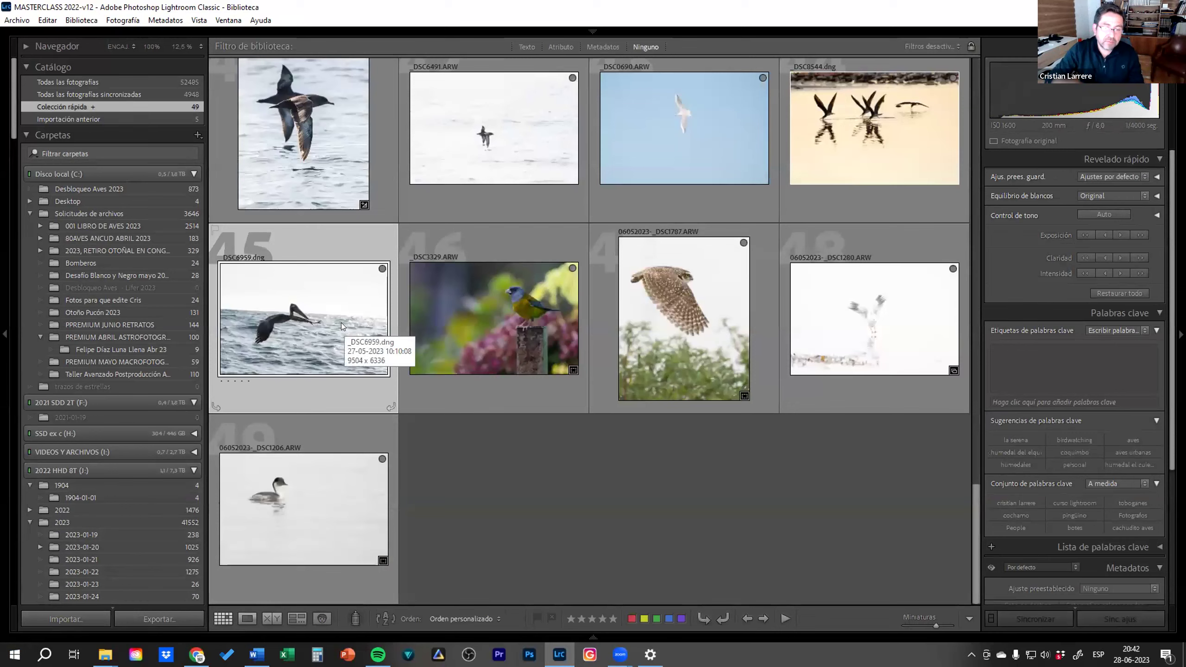
Straighten the pelican photo about -3.3° and crop it tighter to 7055 x 4703
key(d)
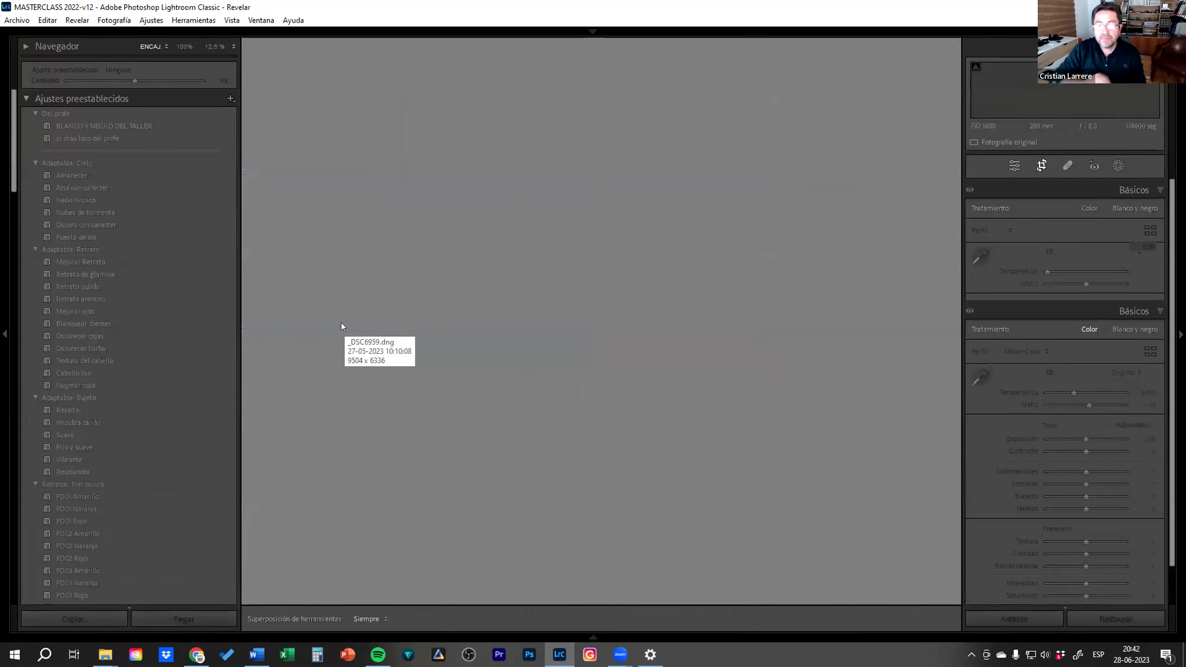
drag(946, 91, 861, 153)
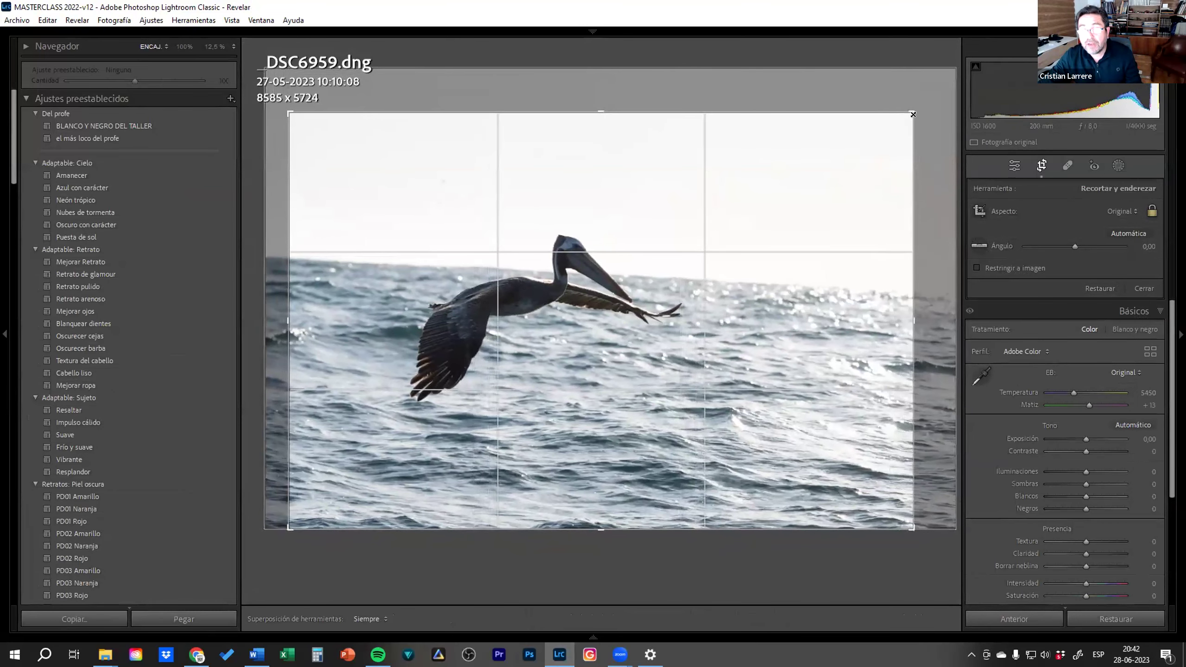
drag(915, 105, 925, 65)
mouse_move(912, 112)
mouse_down()
mouse_move(802, 187)
mouse_move(786, 245)
mouse_up()
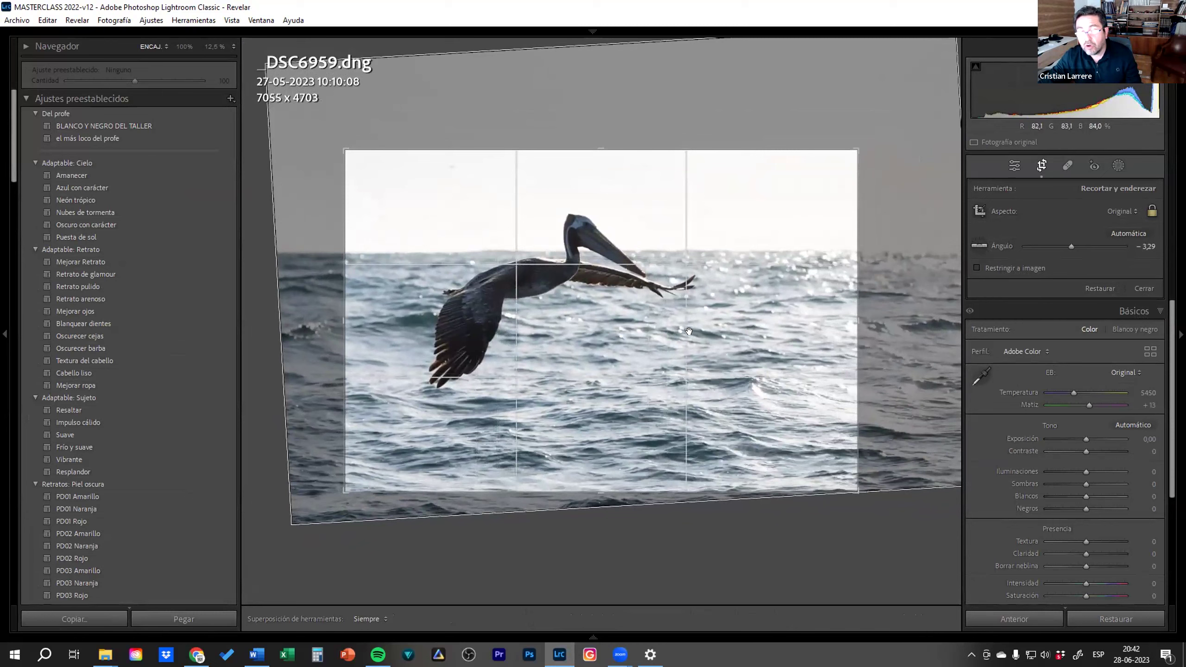
drag(688, 331, 678, 325)
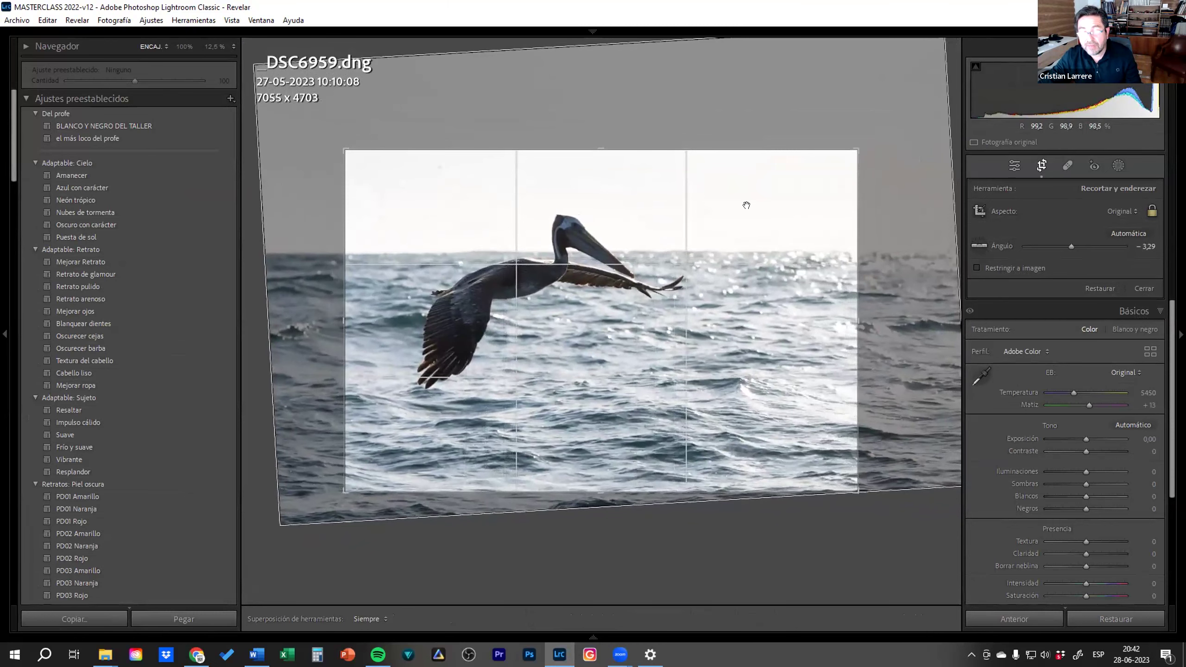
key(g)
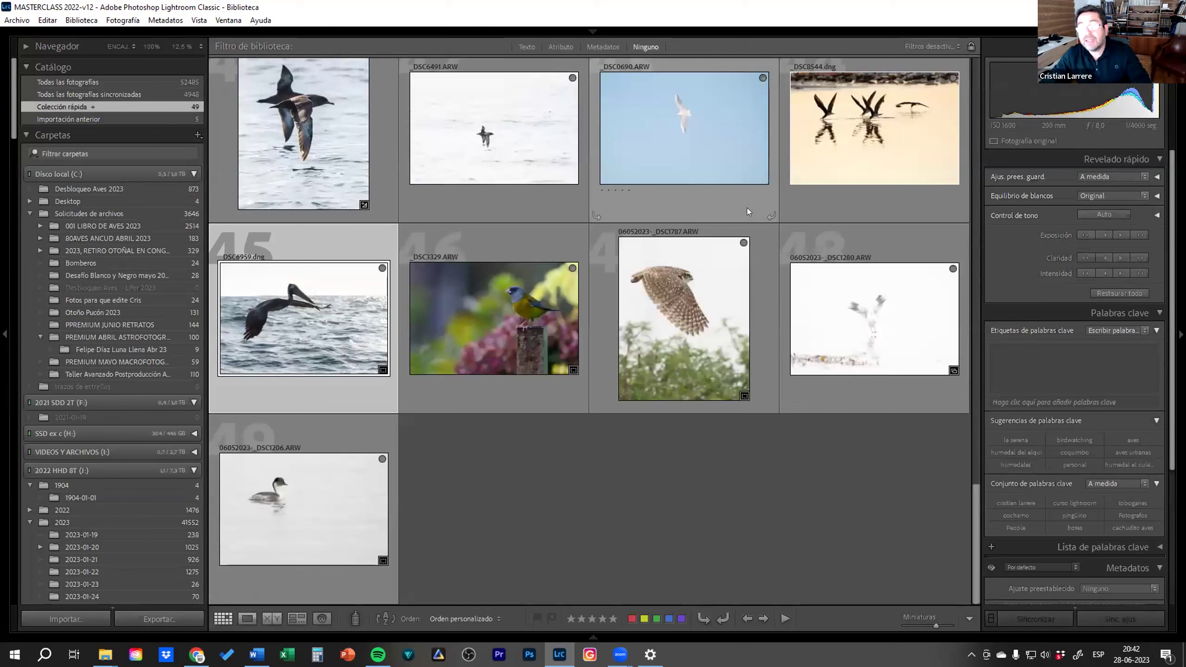
Crop gull photo _DSC1280 to a 4 x 5 portrait frame of 3584 x 4481, bird higher
click(844, 332)
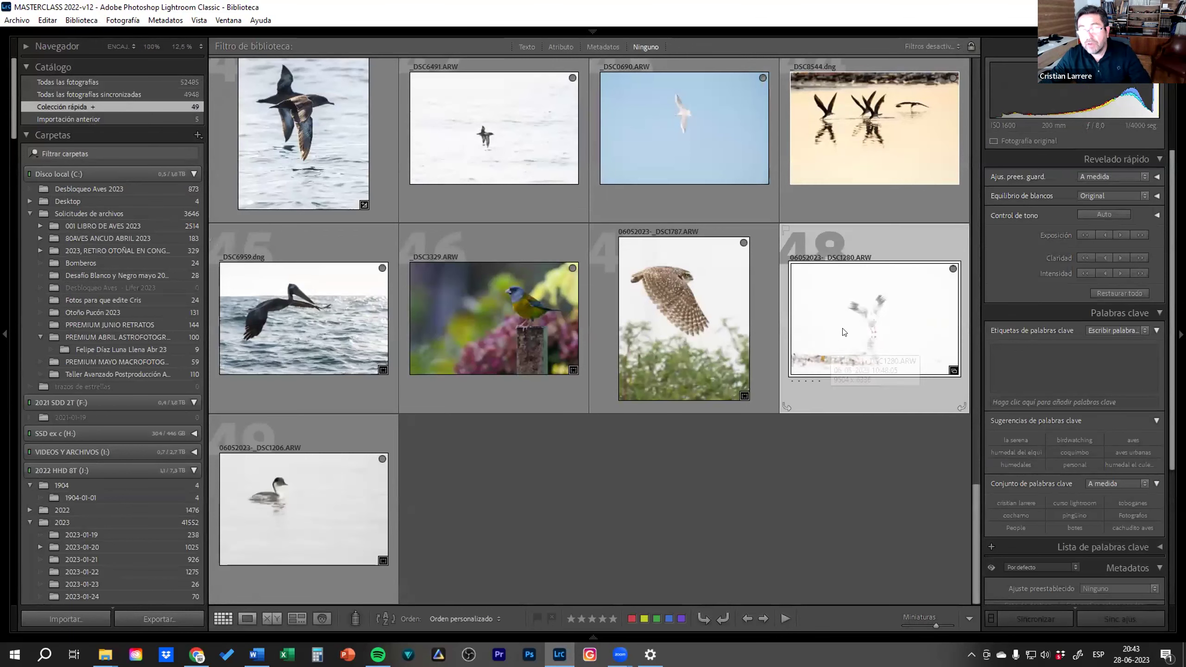
key(r)
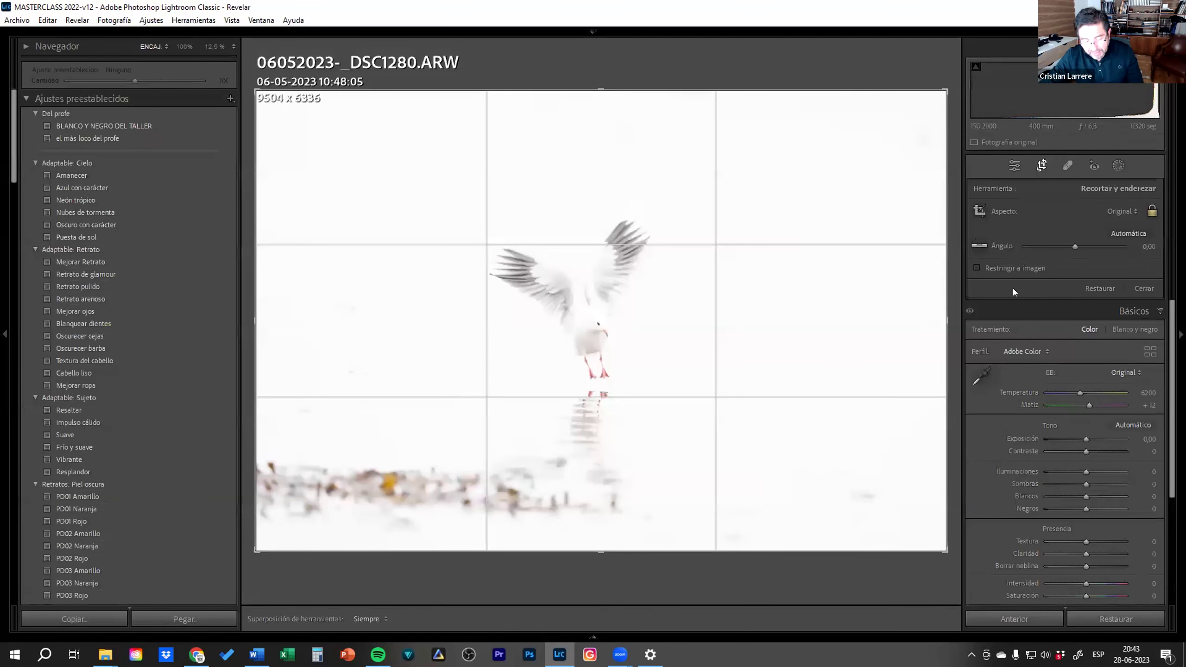
key(x)
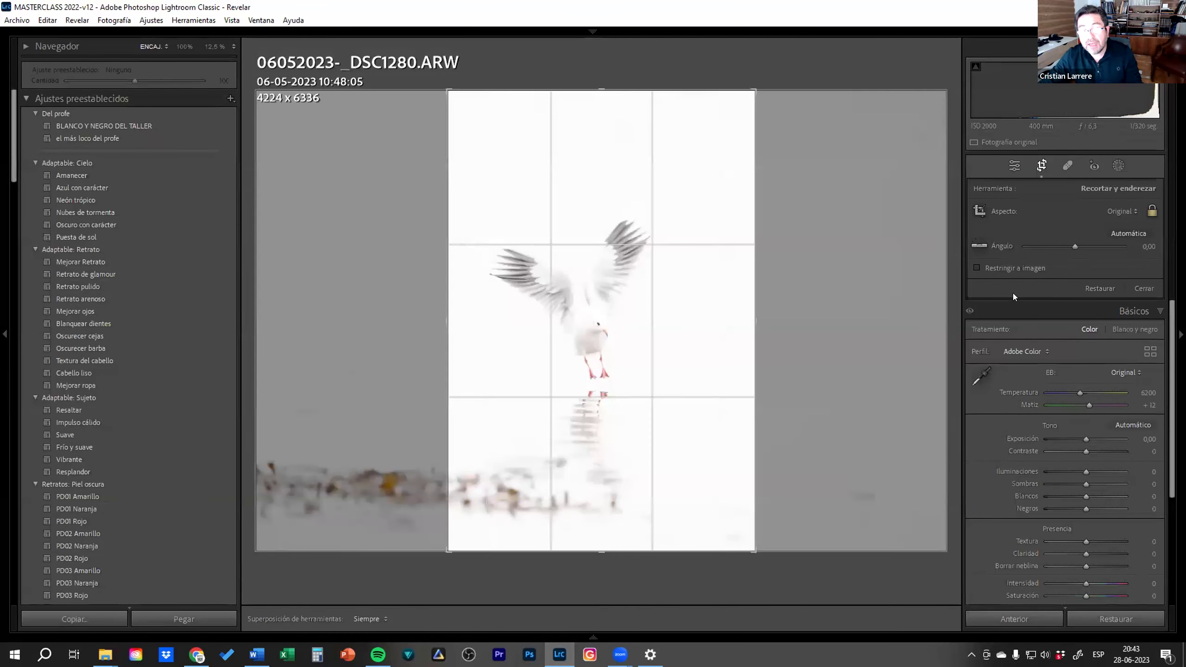
click(1126, 211)
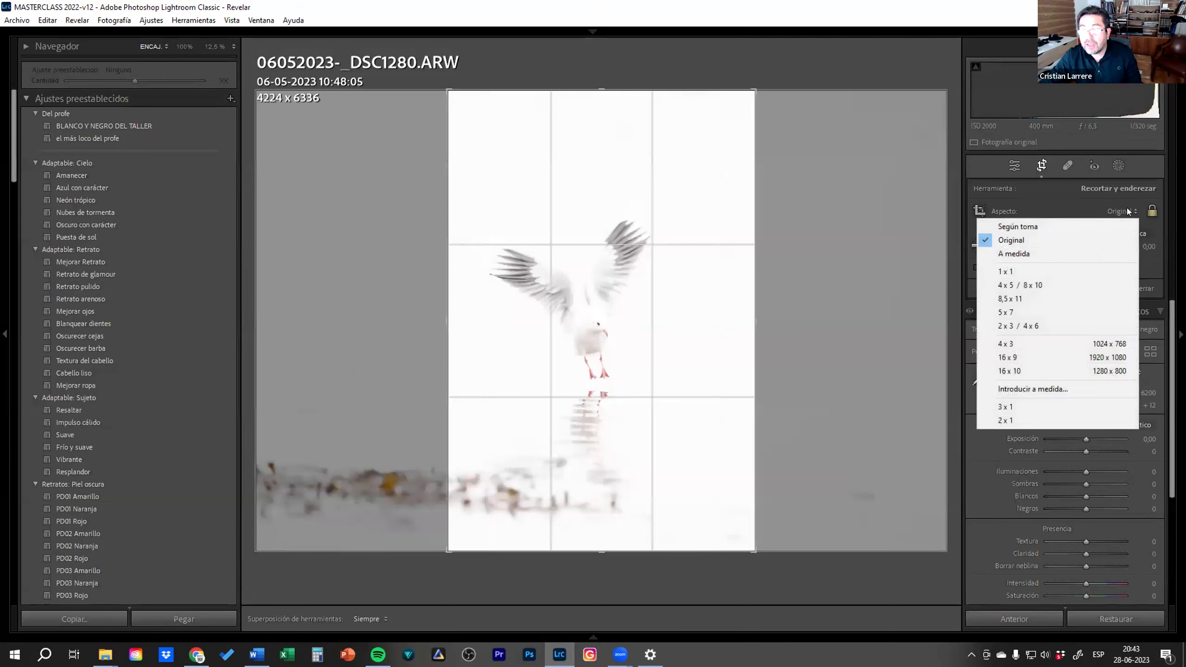
click(1060, 280)
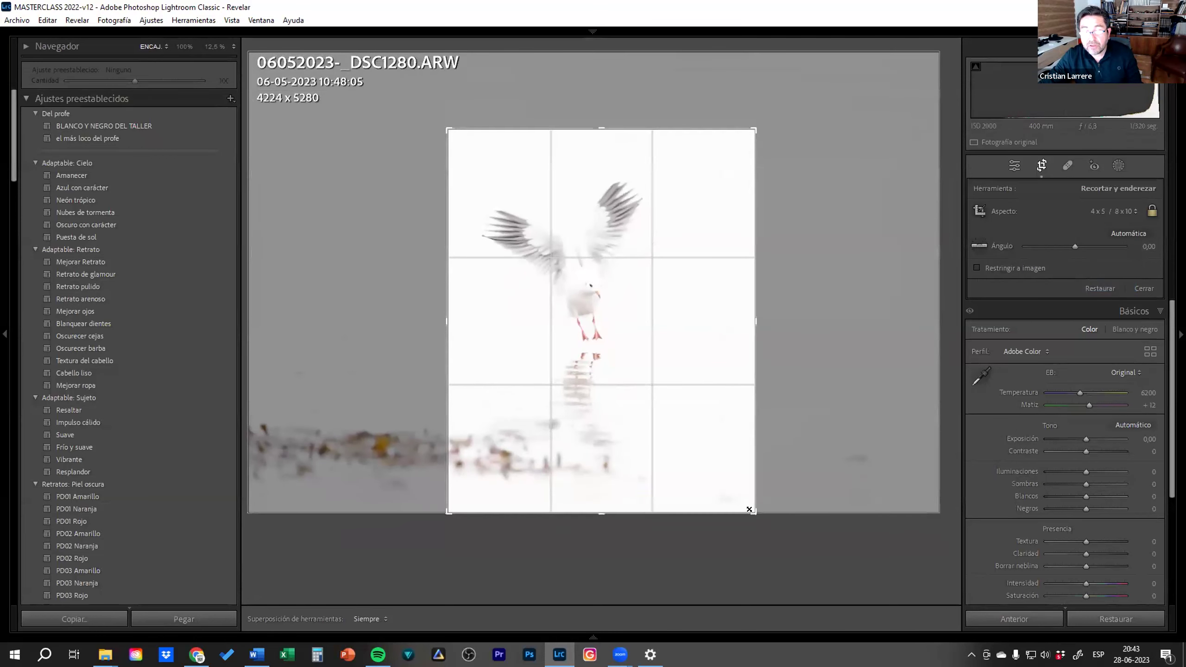
drag(763, 542, 727, 479)
drag(666, 442, 643, 404)
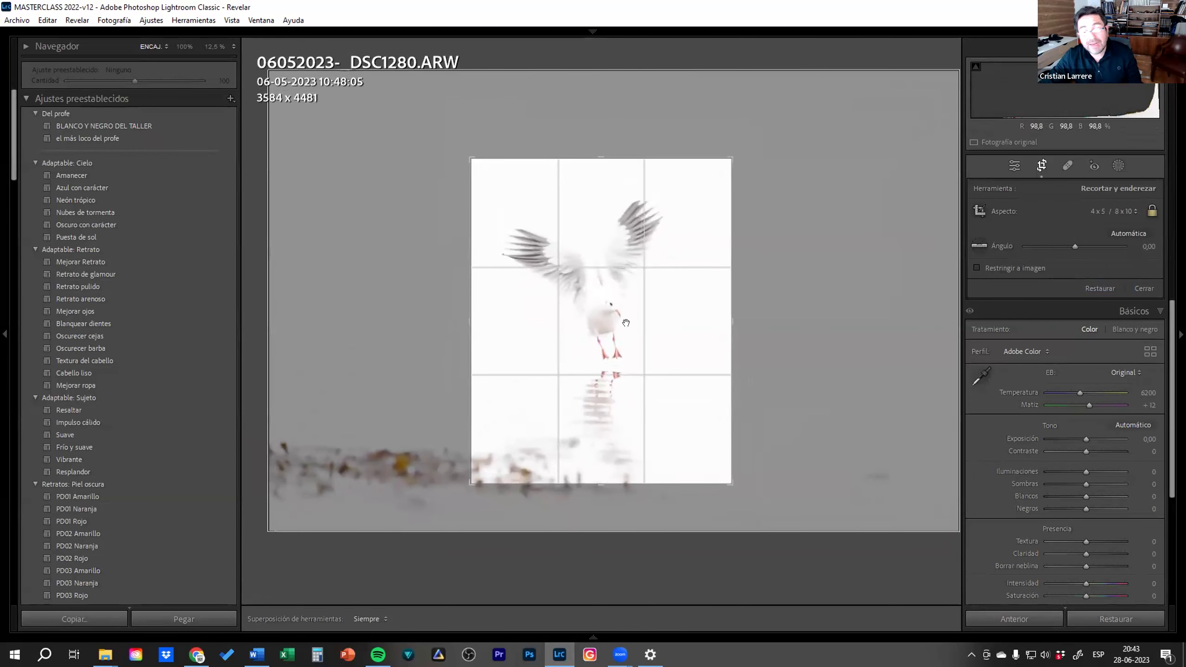
key(Return)
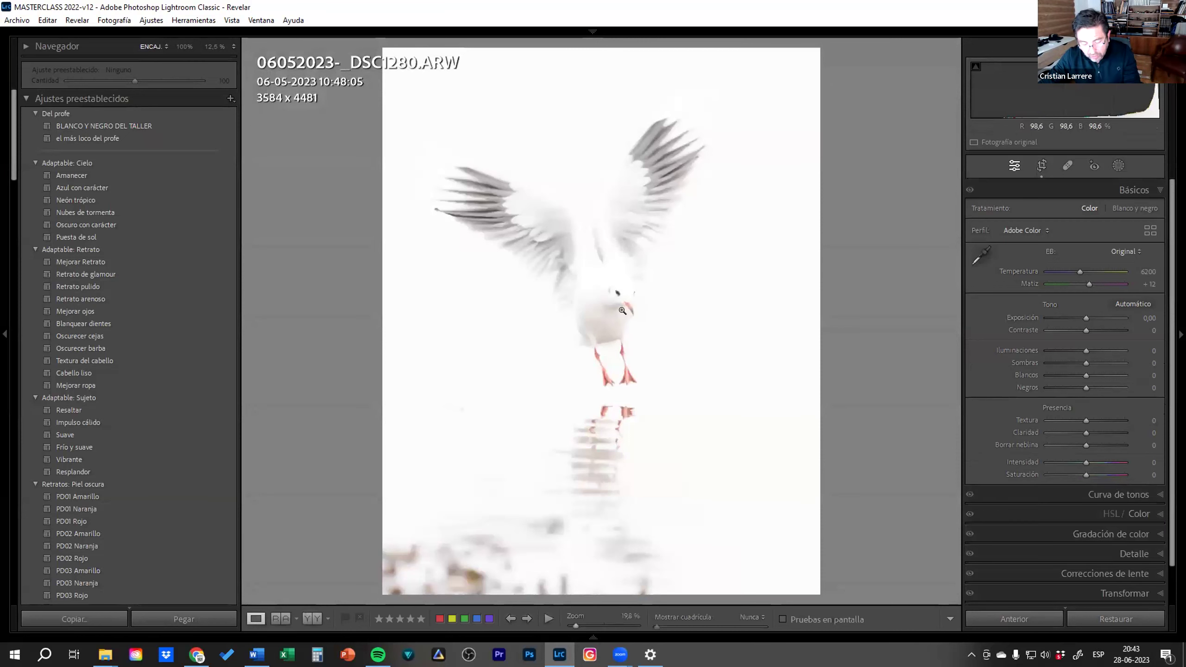
key(g)
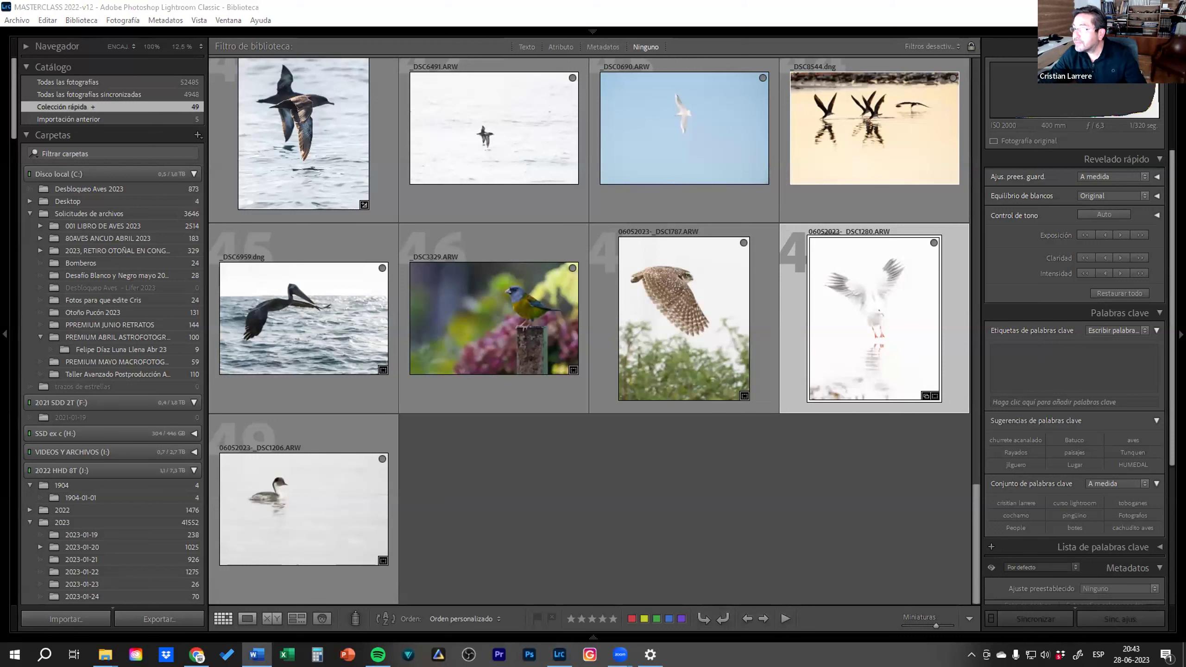
click(256, 654)
scroll(877, 461, up, 1)
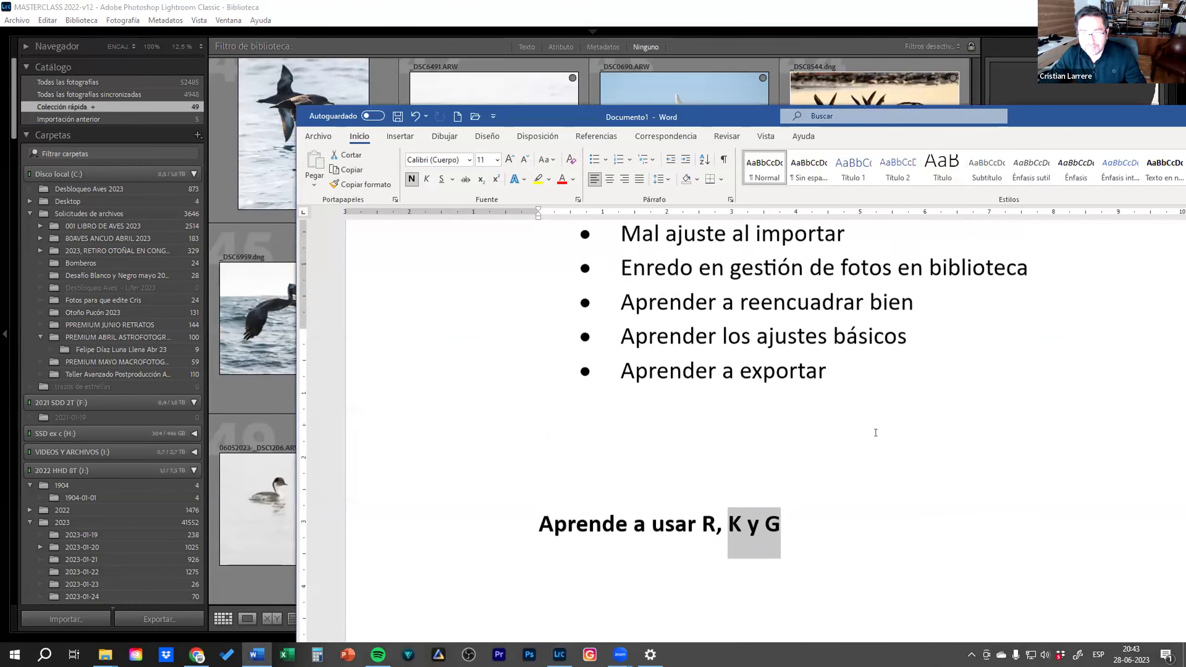
scroll(876, 461, up, 3)
scroll(876, 461, down, 2)
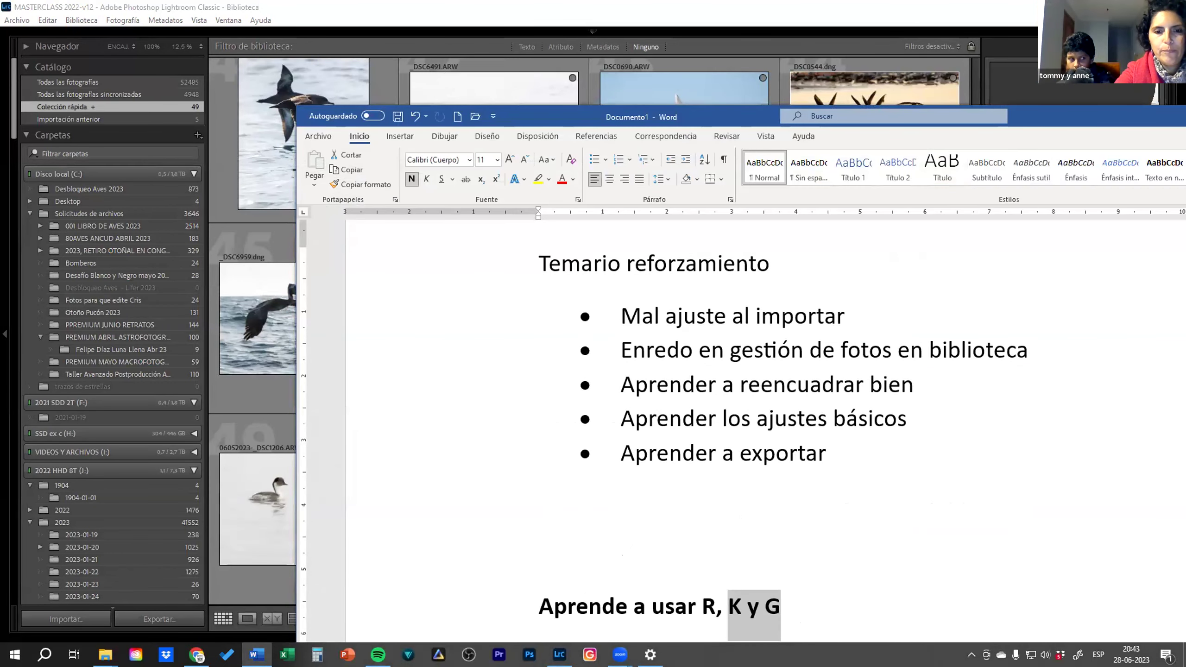
double_click(892, 384)
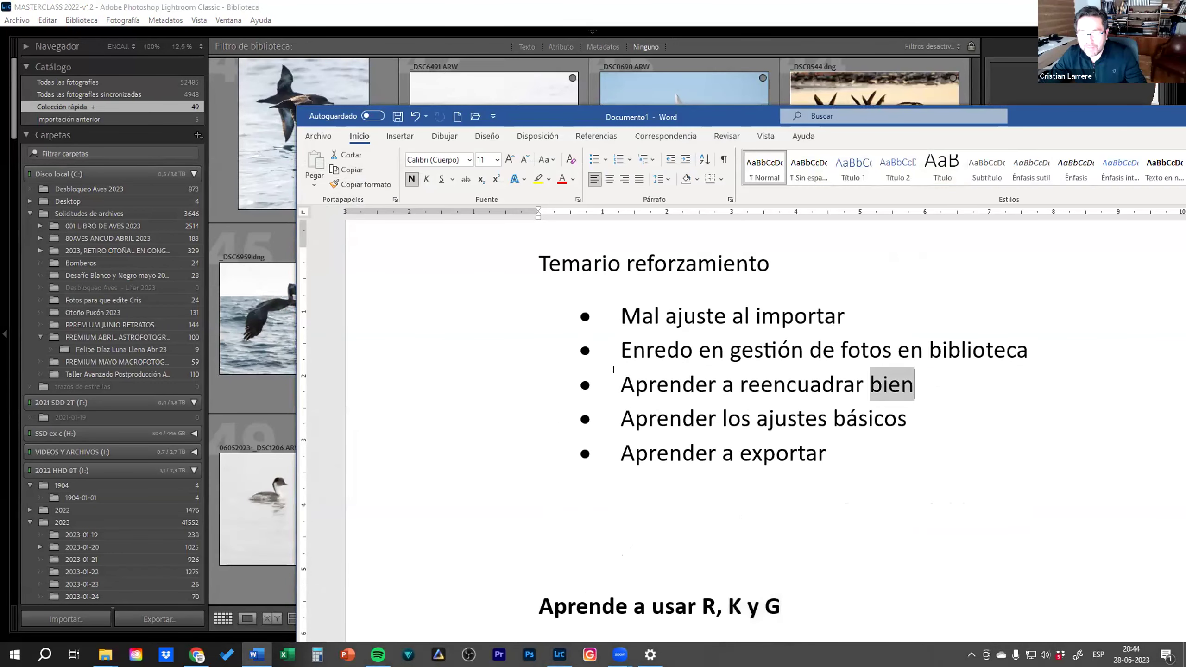
drag(613, 369, 532, 312)
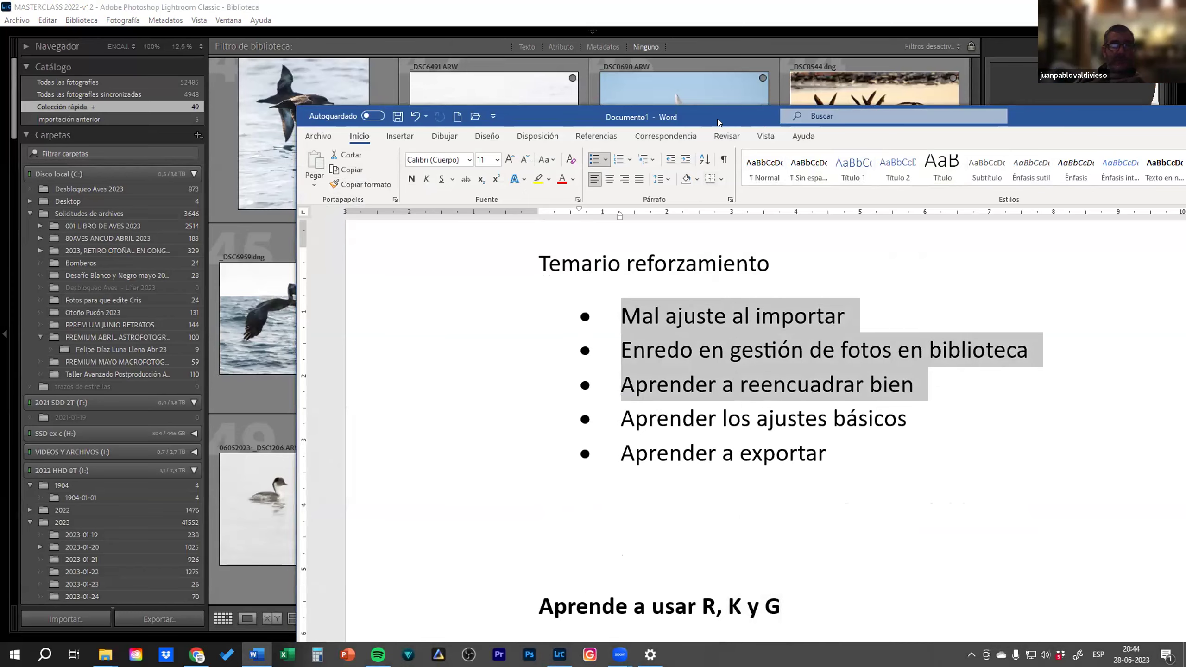
key(alt+Tab)
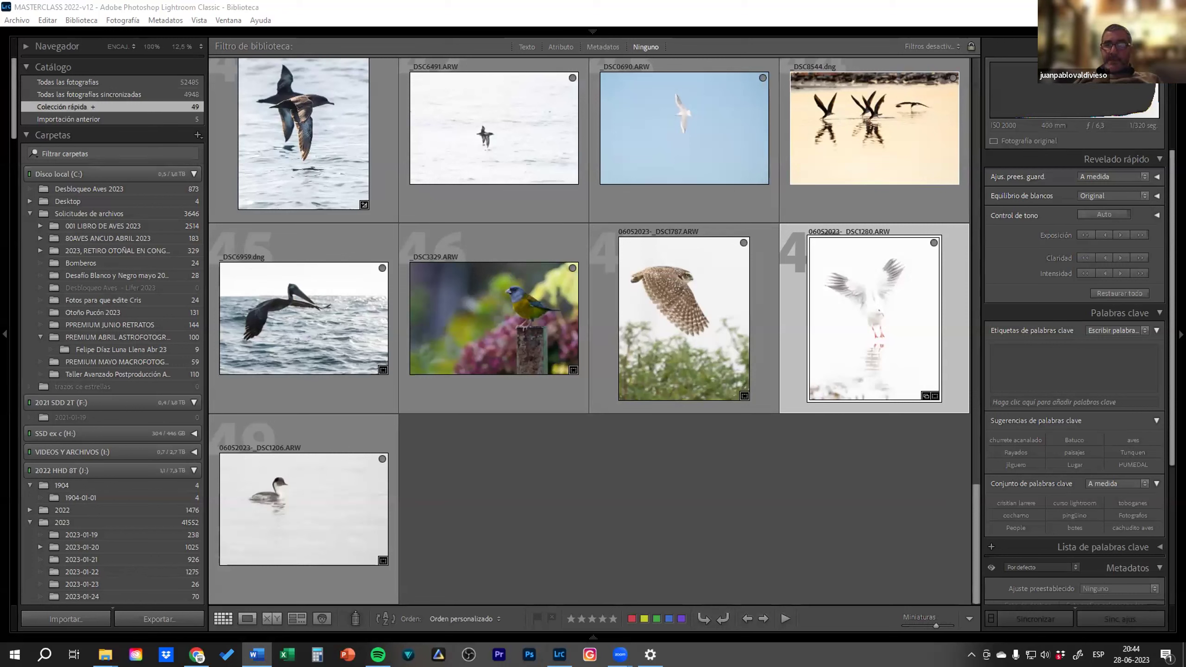
mouse_move(493, 318)
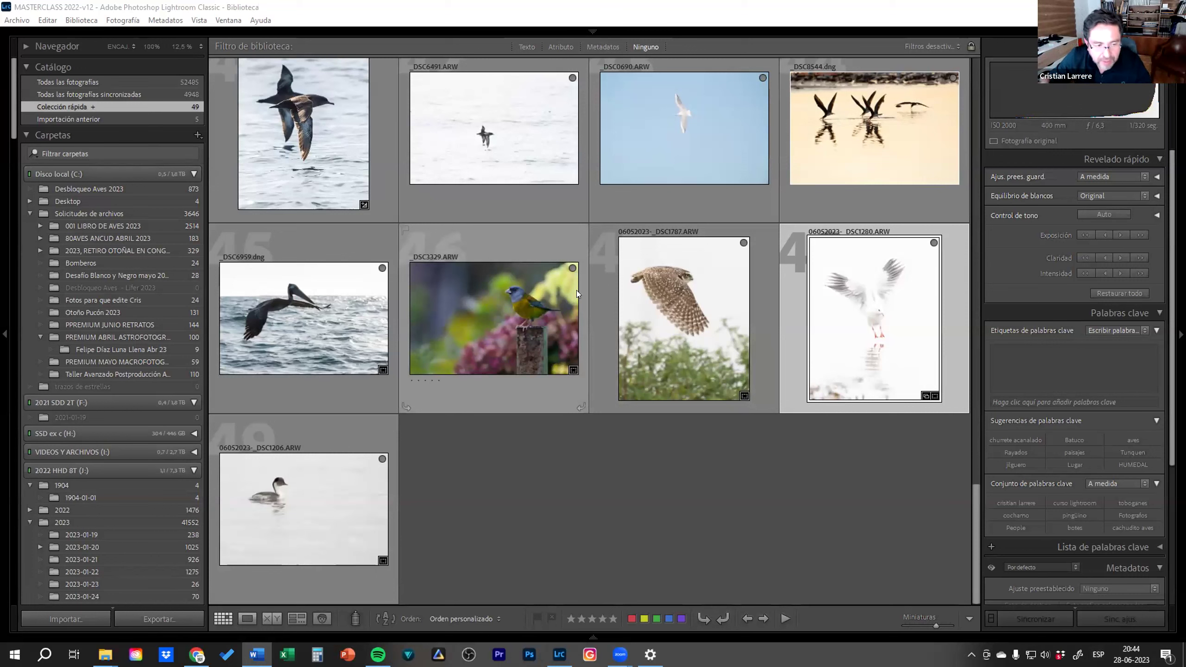
mouse_move(683, 317)
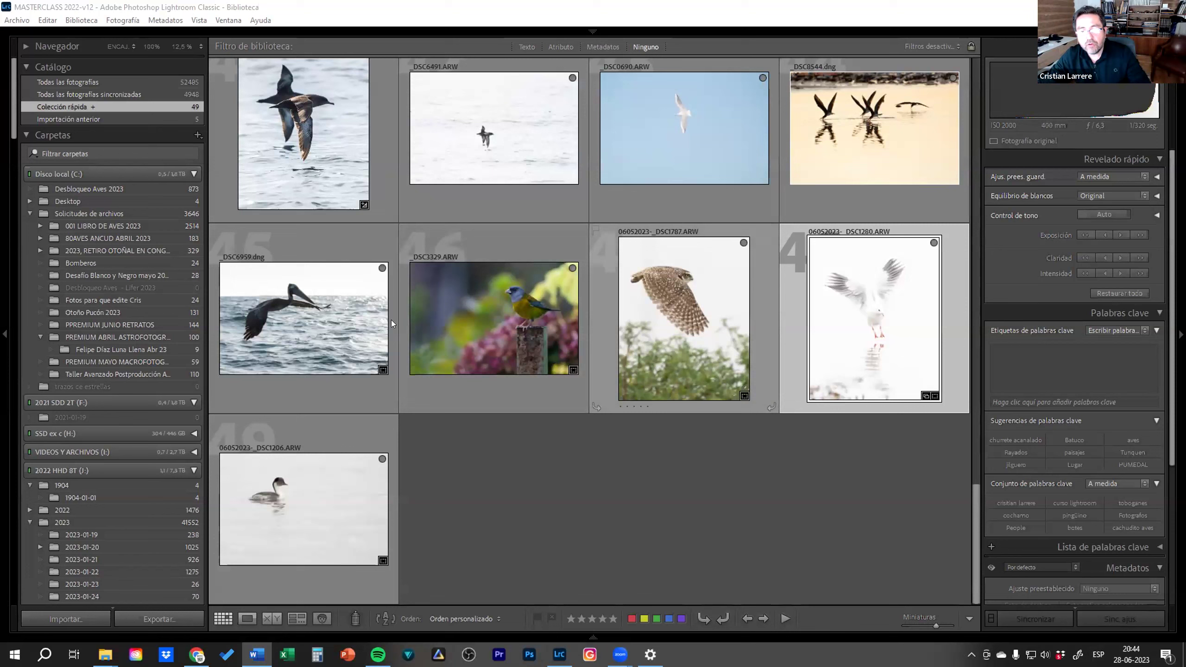
Show the photos of the 2023-06-25 folder from the Folders panel
scroll(162, 476, down, 10)
scroll(162, 476, down, 3)
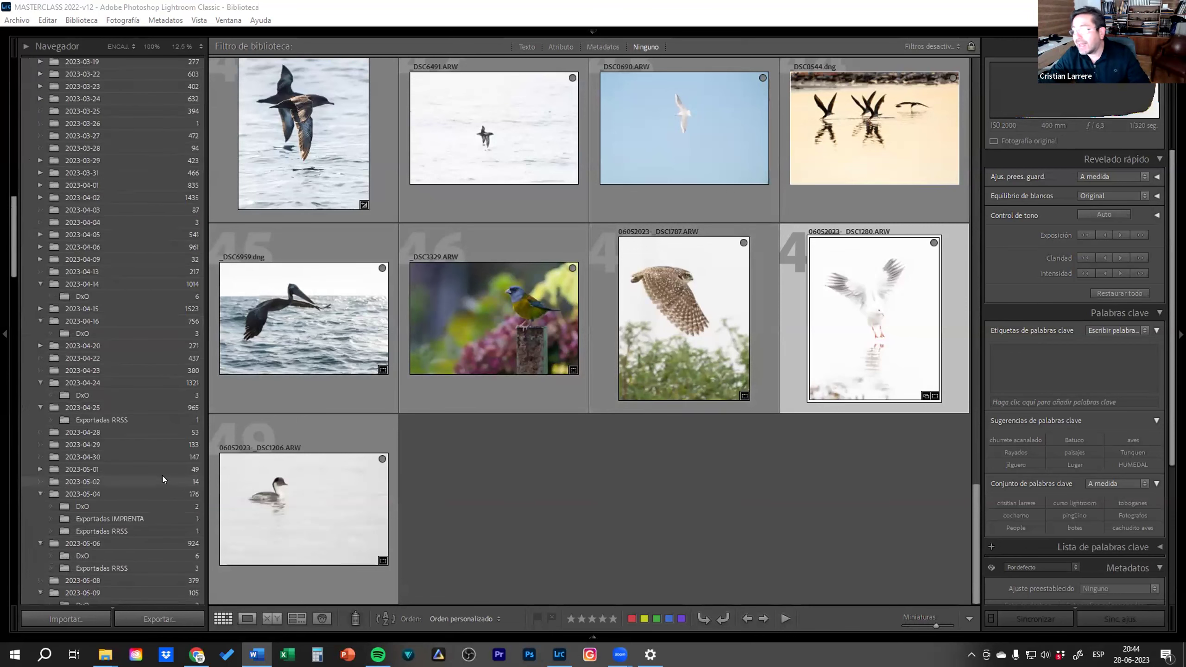
scroll(162, 476, down, 5)
scroll(177, 475, down, 5)
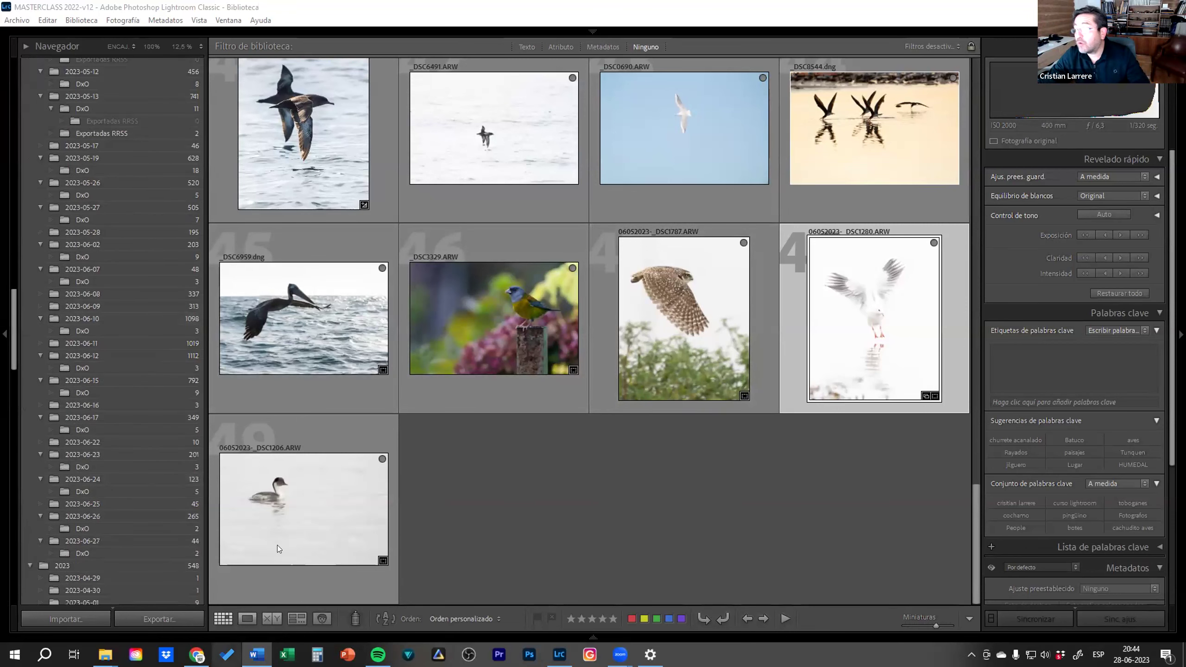
scroll(117, 421, down, 5)
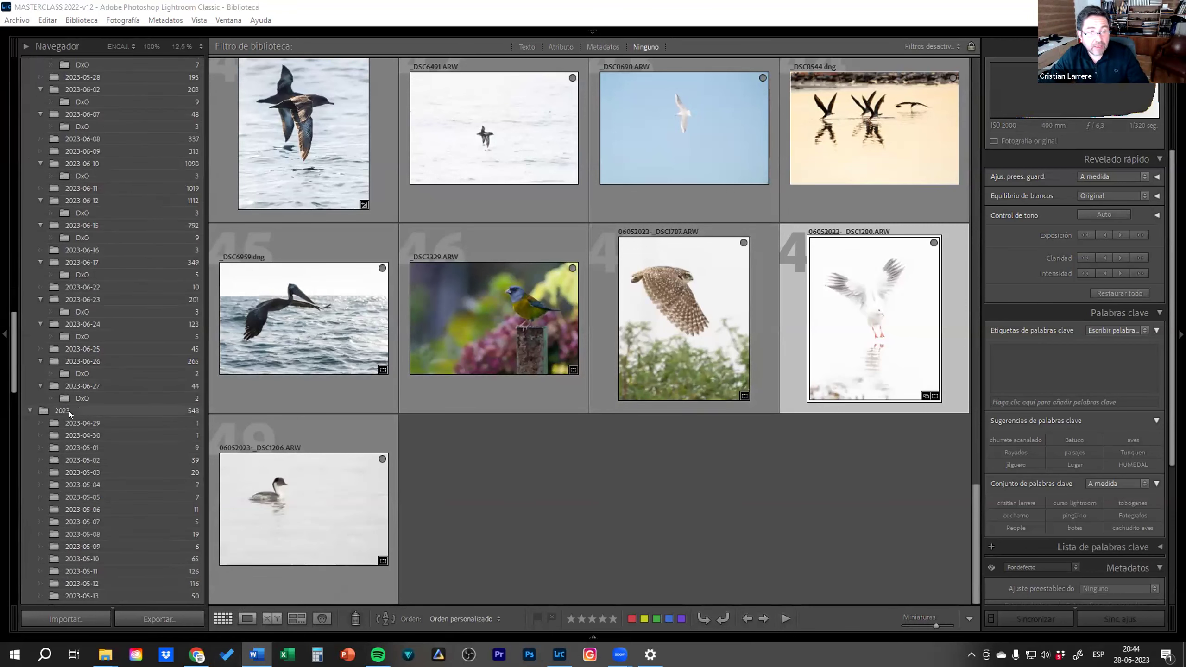
click(83, 346)
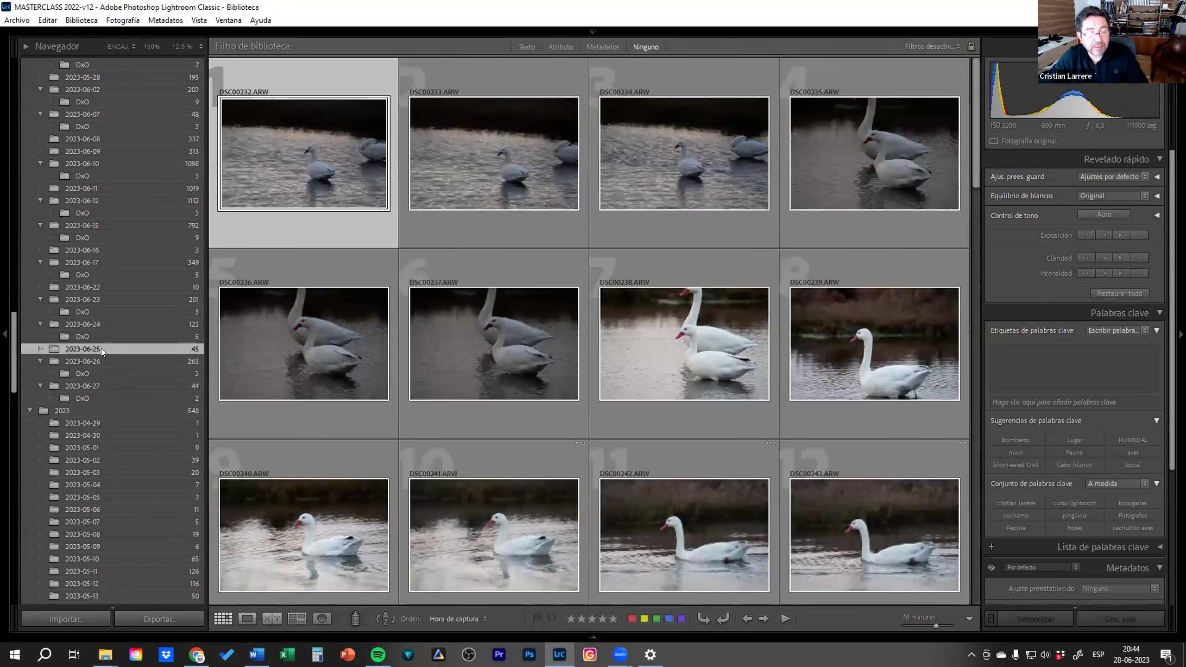
Reveal photo DSC06702 in File Explorer via Mostrar en Explorador
scroll(856, 241, down, 5)
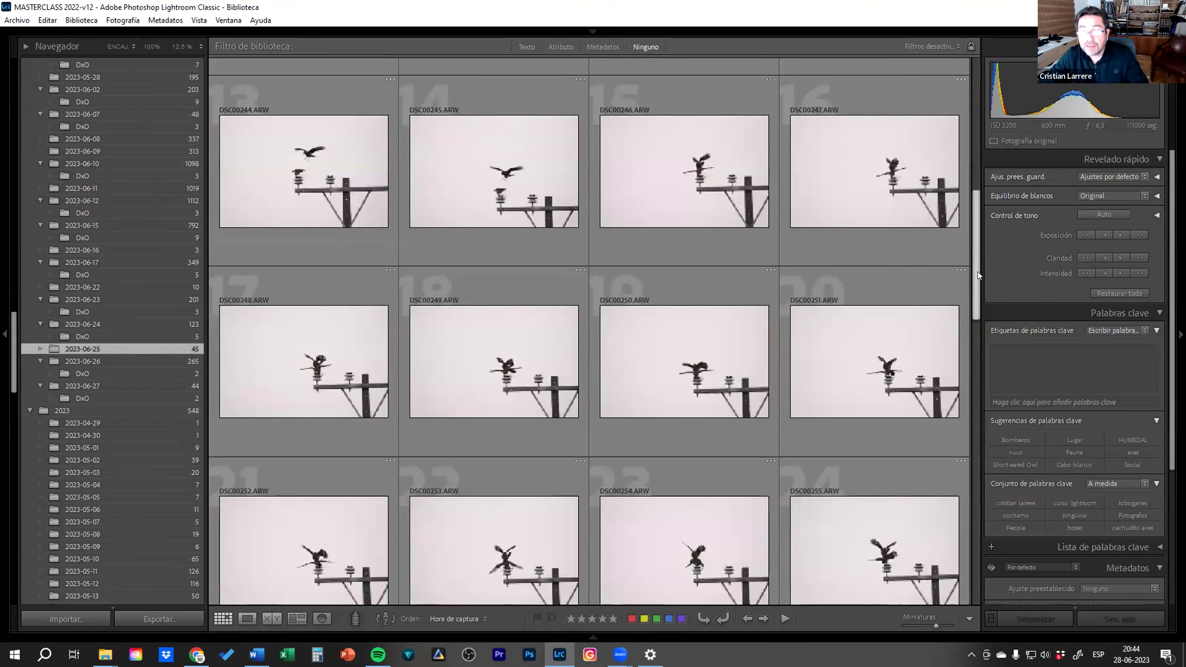
drag(977, 272, 960, 566)
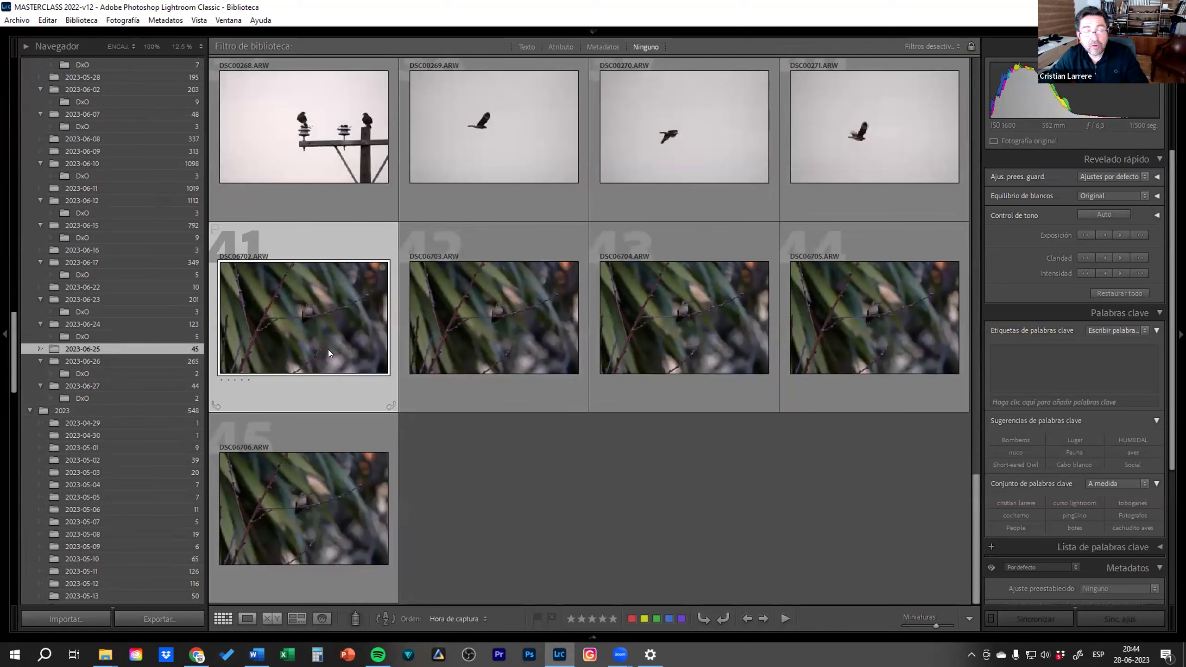
mouse_move(105, 655)
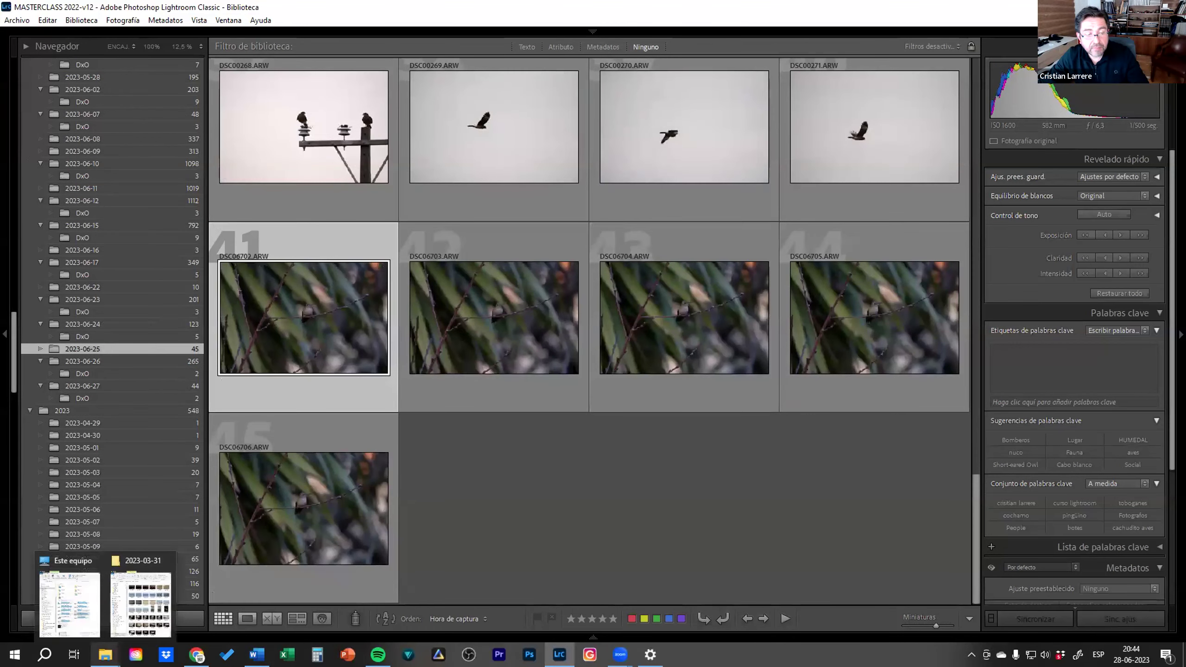
right_click(338, 291)
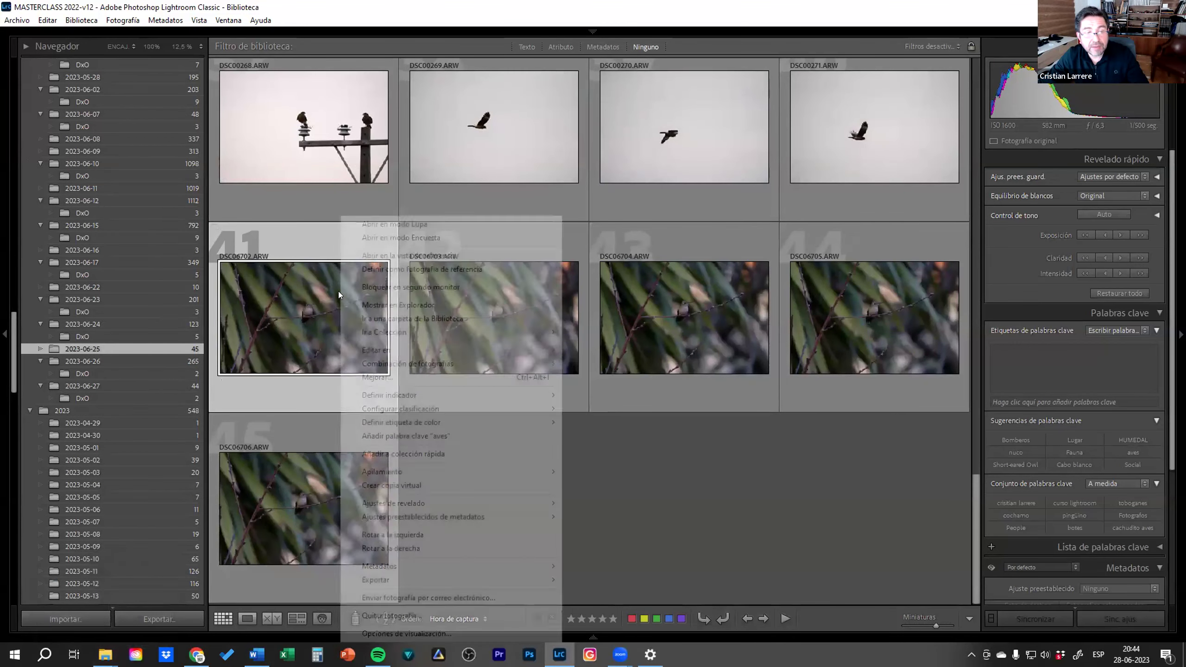
click(417, 304)
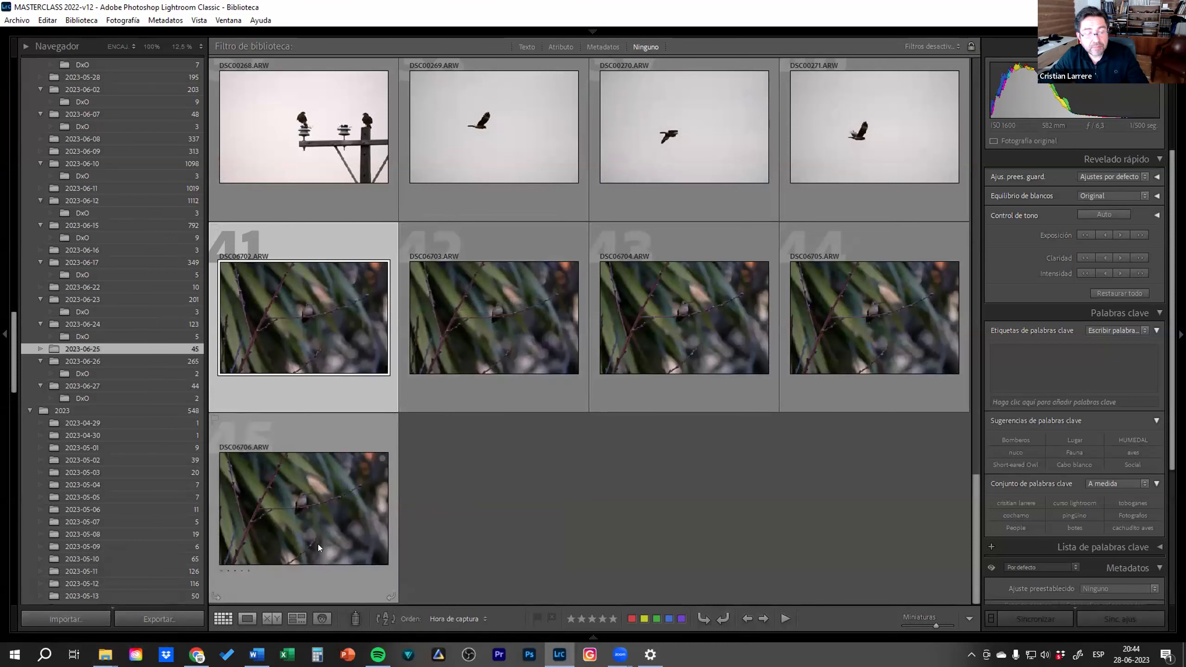
mouse_move(104, 654)
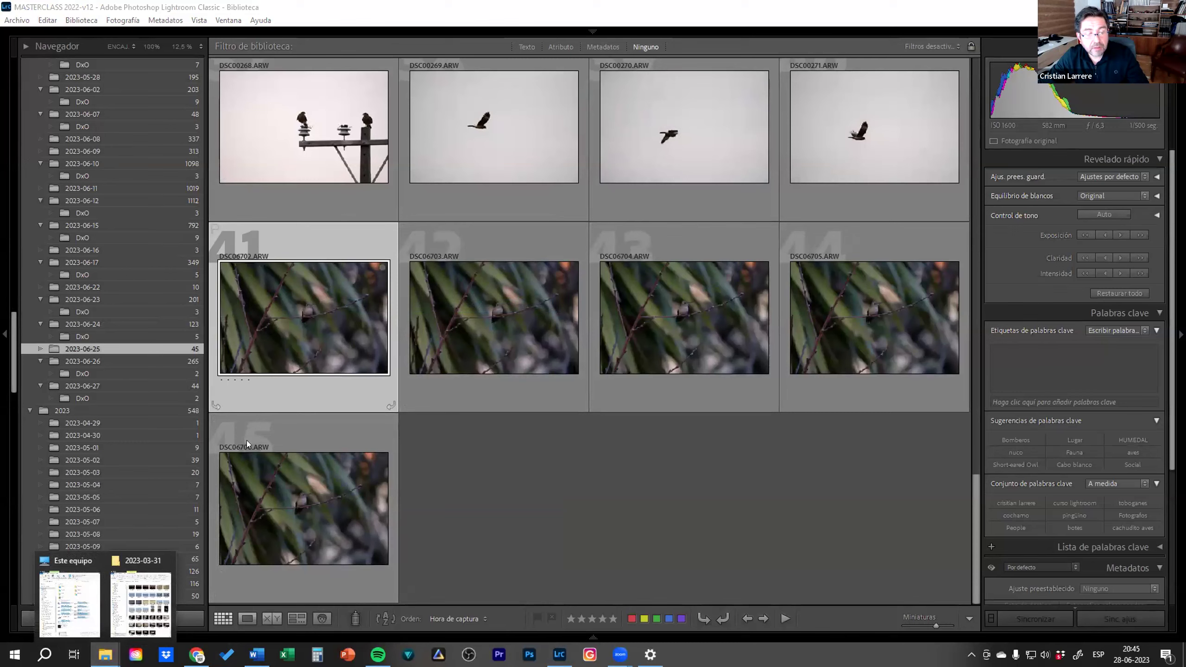
Navigate File Explorer to the J:\2023\2023-06-25 folder
click(151, 601)
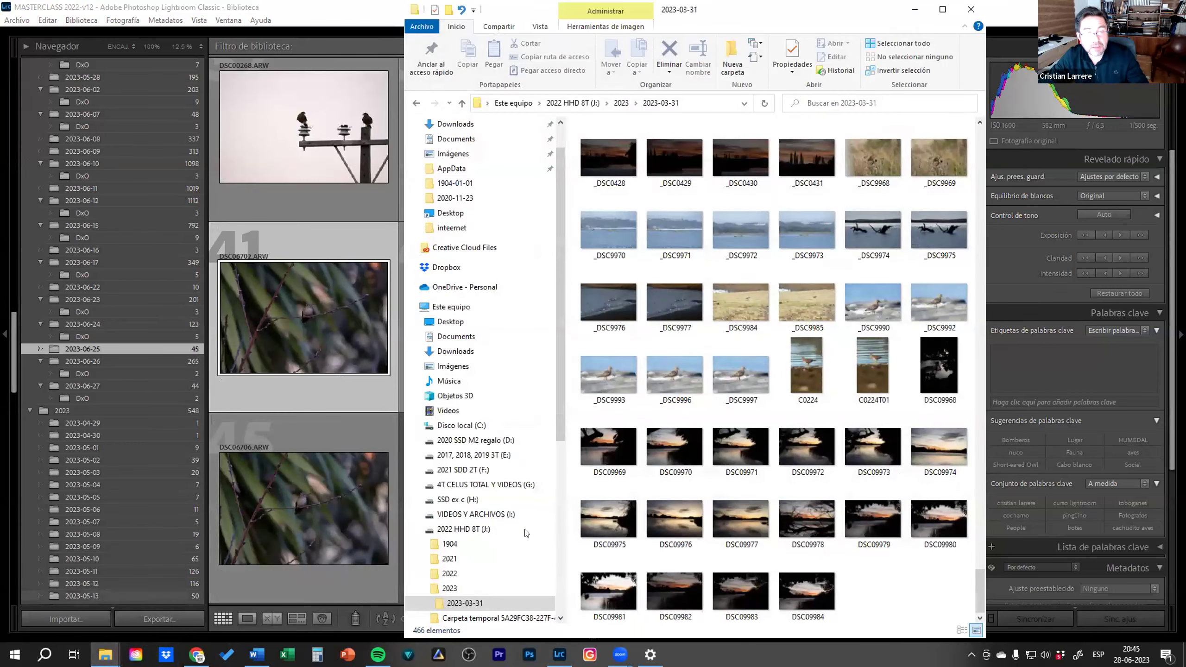
click(450, 589)
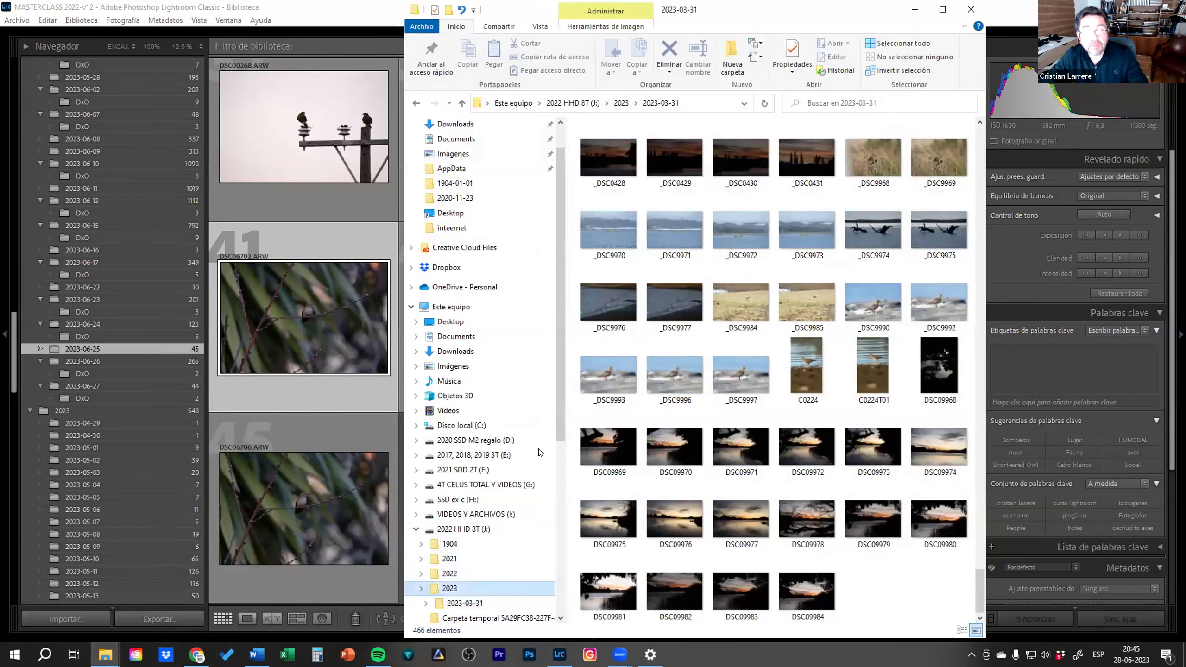
scroll(622, 588, down, 15)
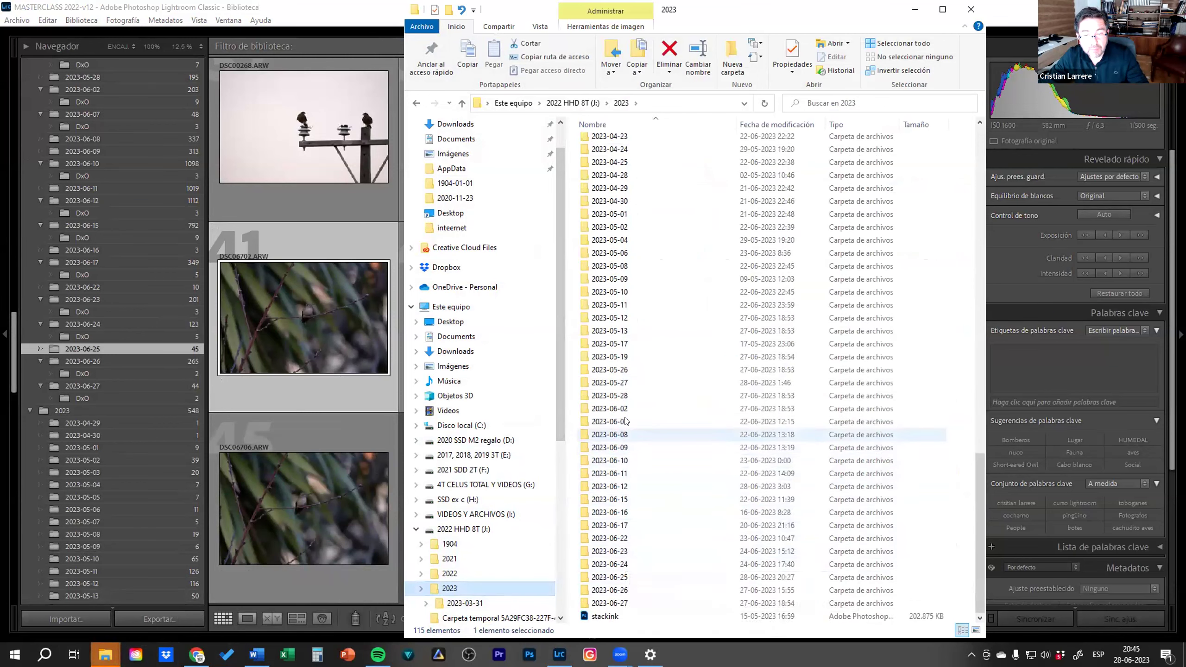
double_click(625, 578)
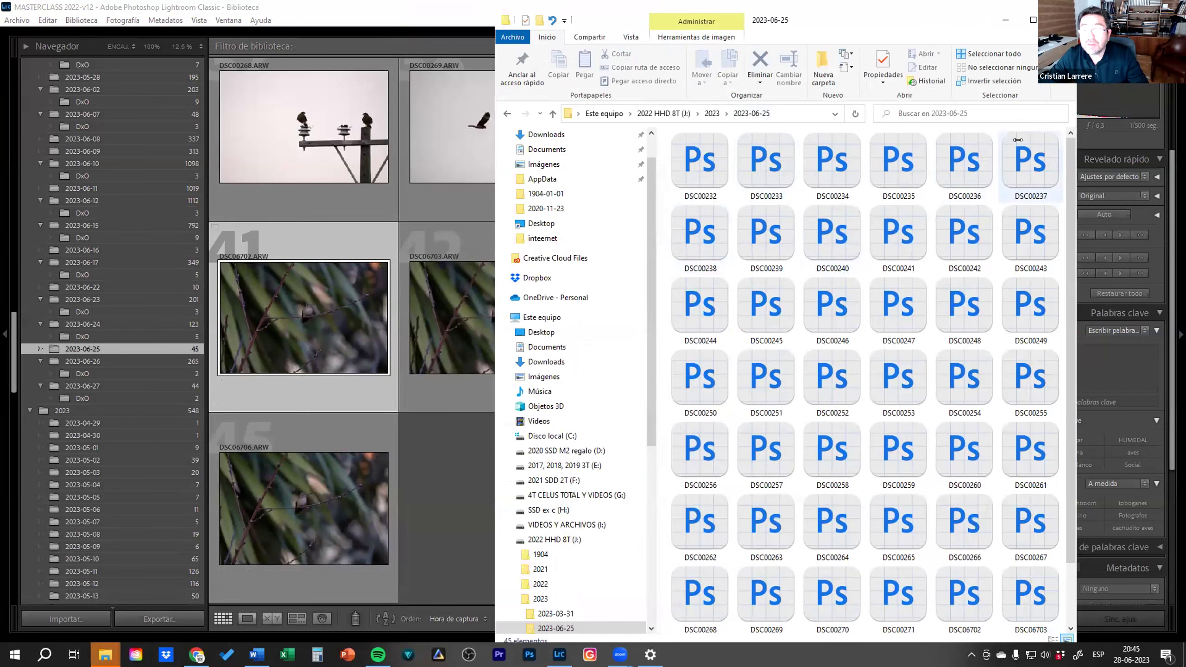
drag(1071, 174, 1070, 301)
Delete files DSC06702–DSC06706 from disk and return to Lightroom's 2023-06-25 folder
click(964, 525)
ctrl+click(1032, 540)
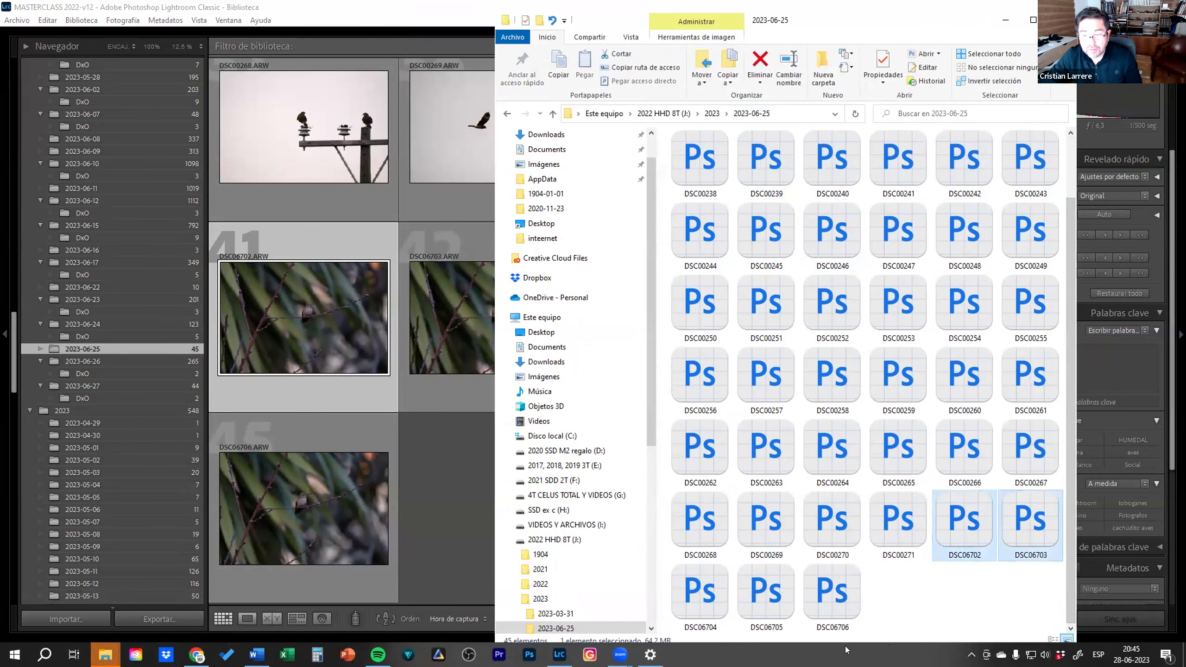
ctrl+click(833, 593)
ctrl+click(700, 593)
ctrl+click(794, 579)
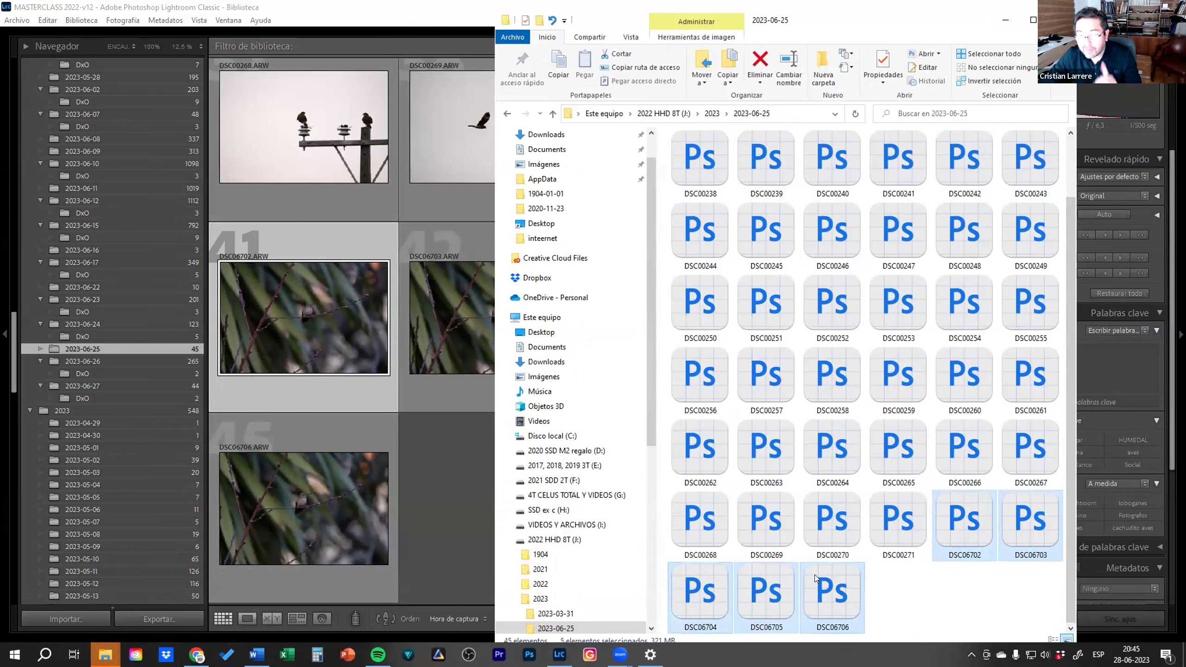
key(Delete)
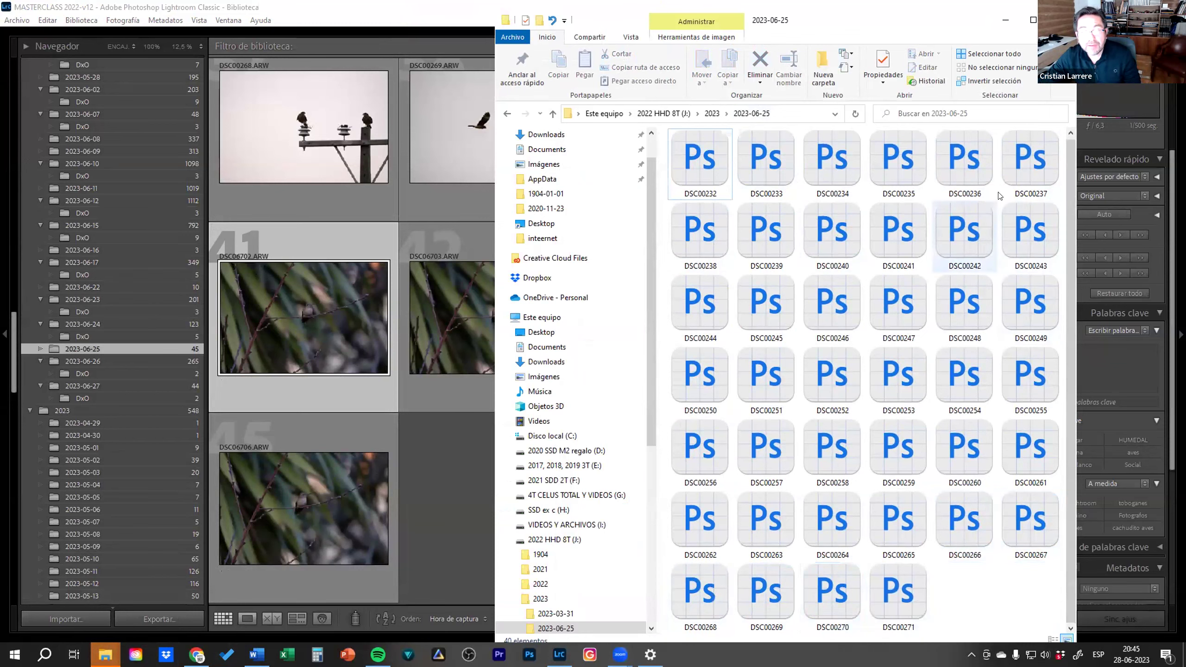
click(144, 287)
click(113, 348)
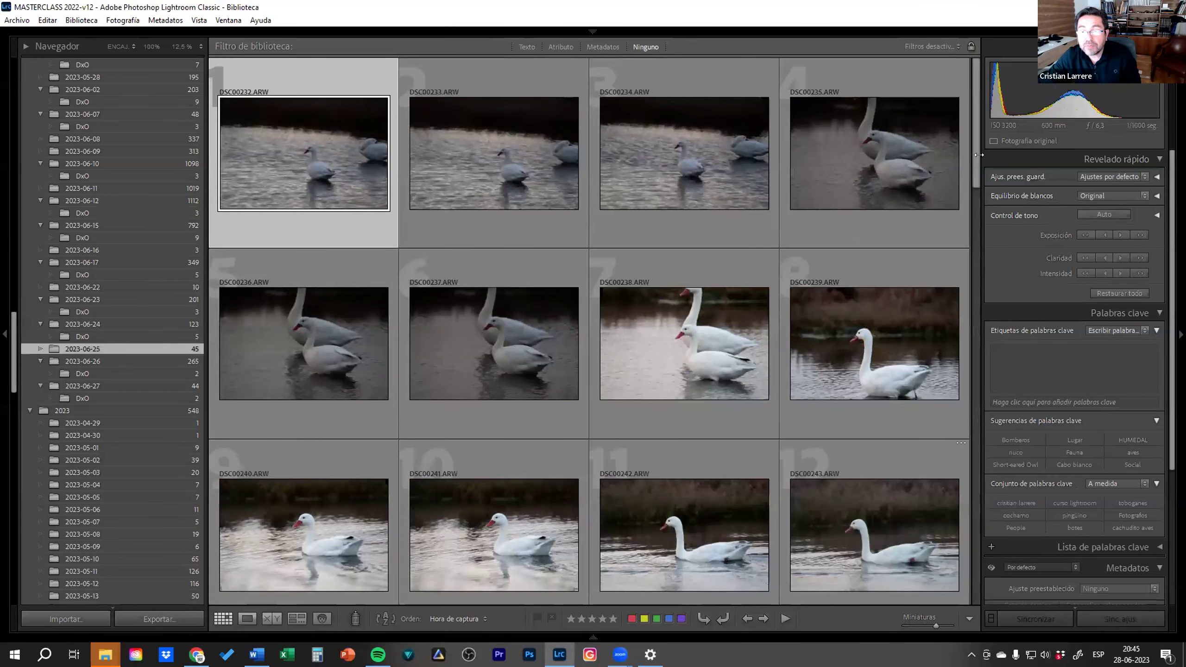
scroll(961, 390, down, 10)
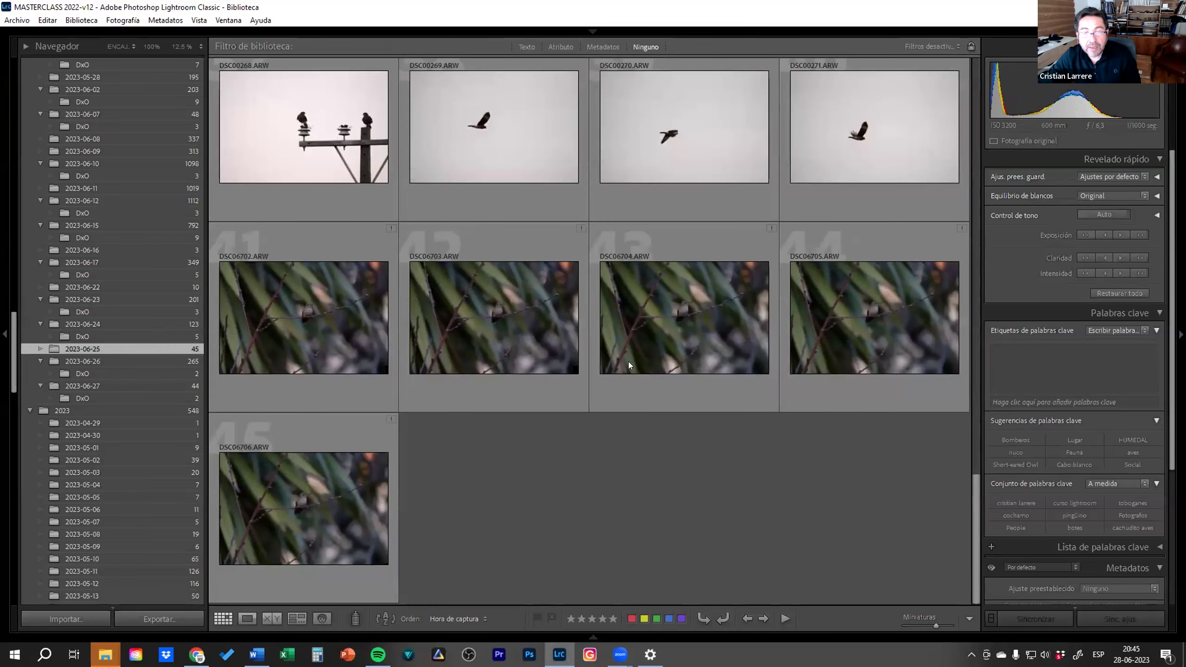
click(569, 238)
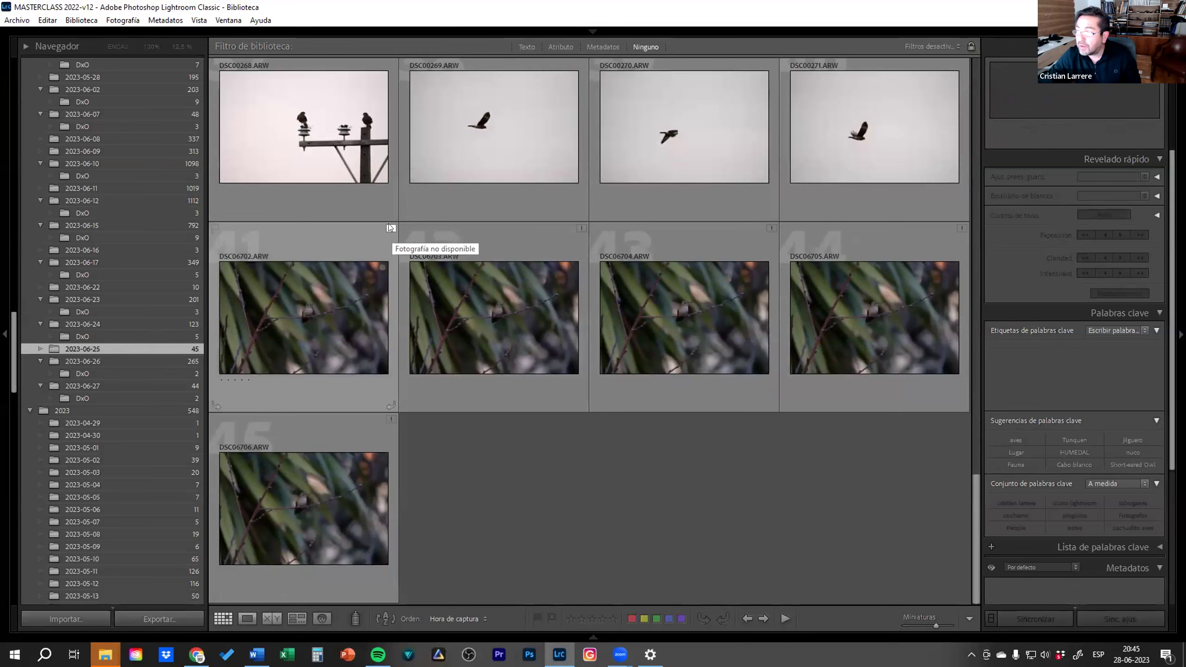
click(365, 317)
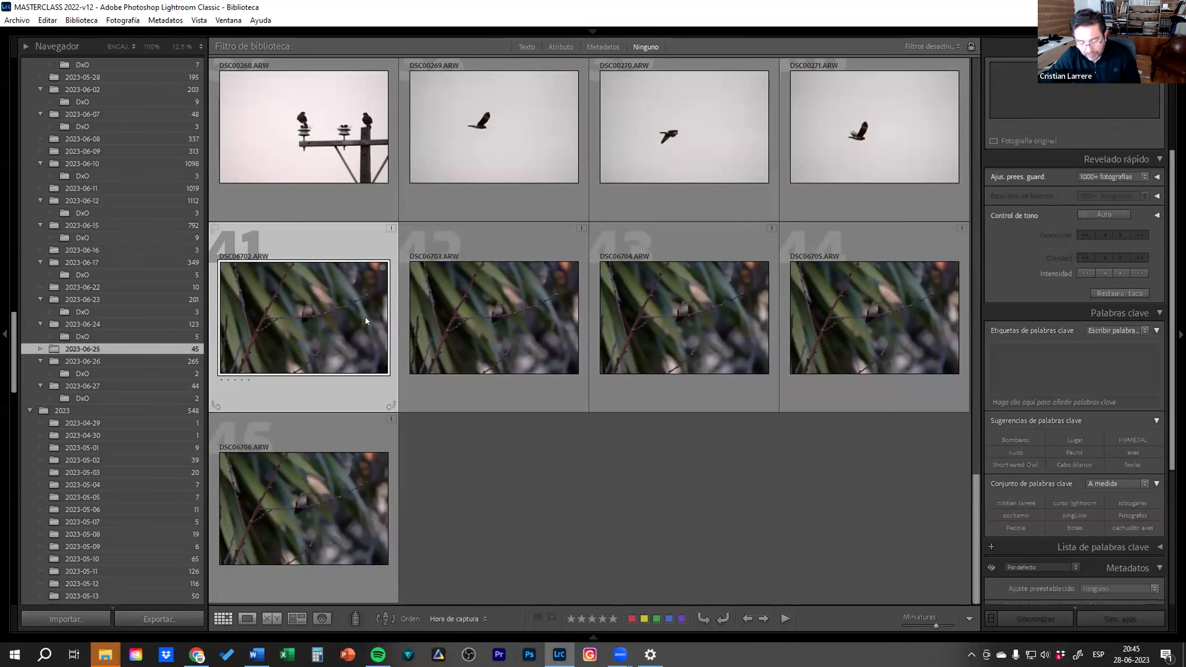
key(d)
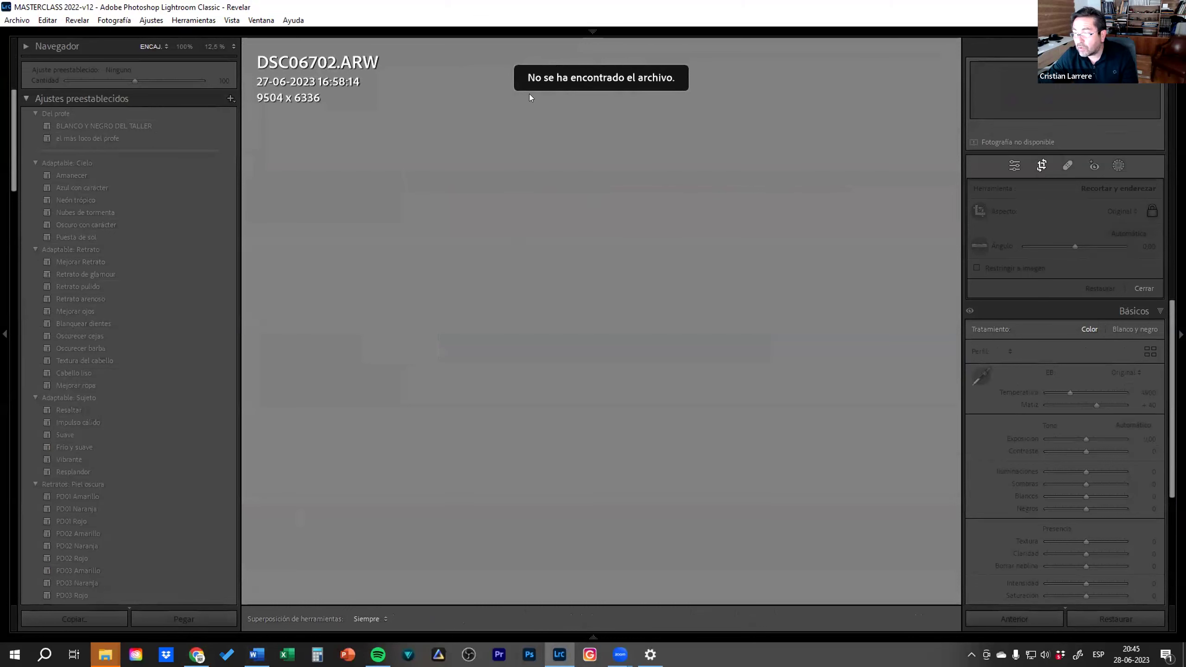
key(g)
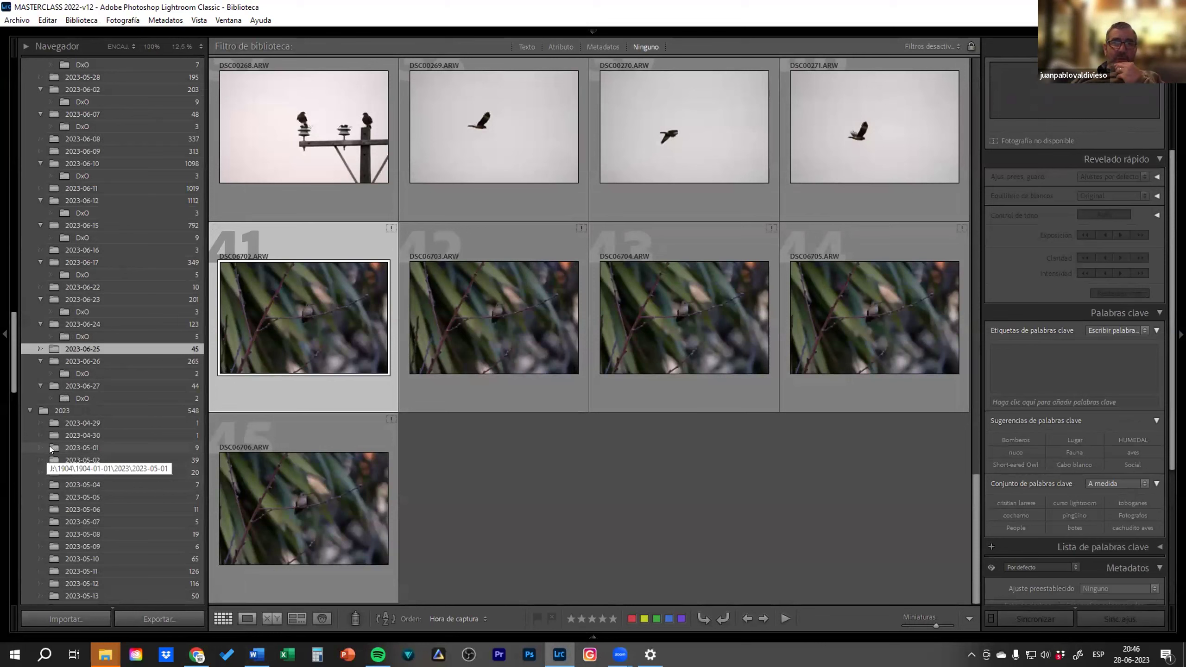
mouse_move(303, 316)
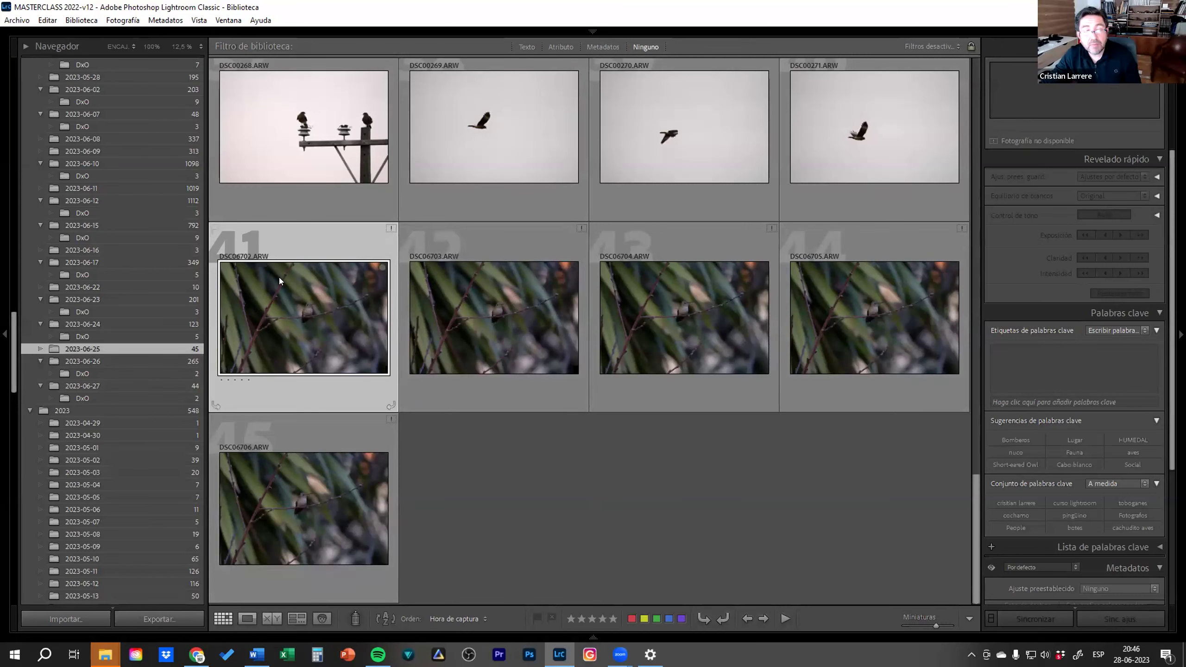
Remove the five missing photos 41–45 from Lightroom with 'Eliminar de Lightroom'
shift+click(325, 490)
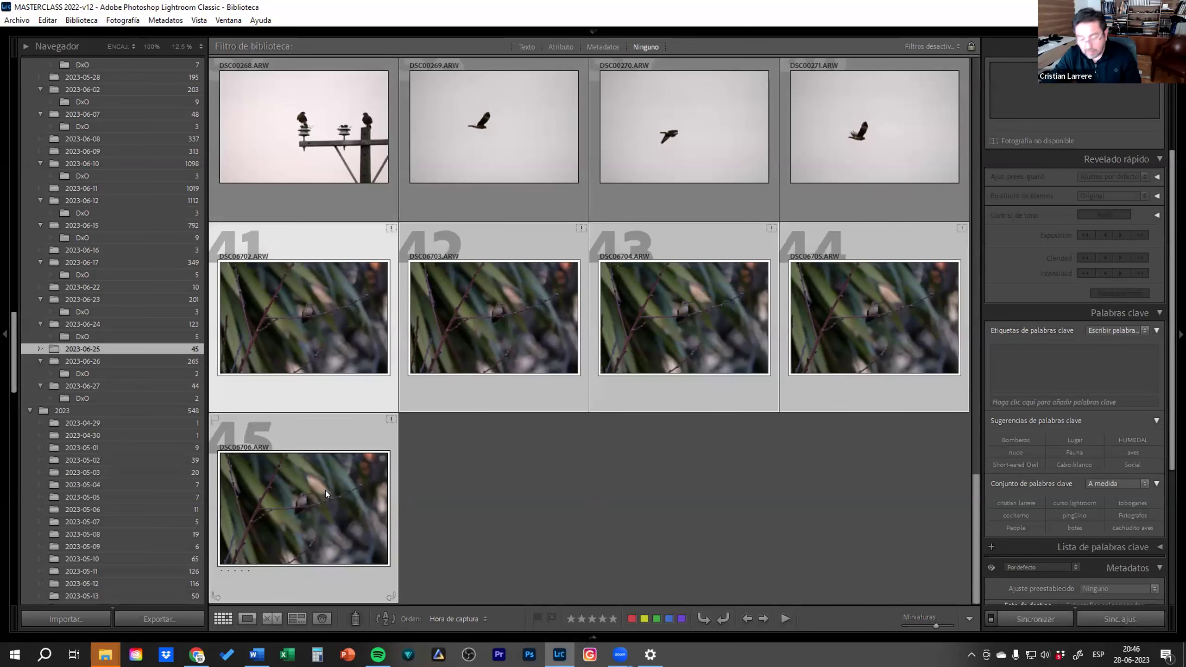
key(Delete)
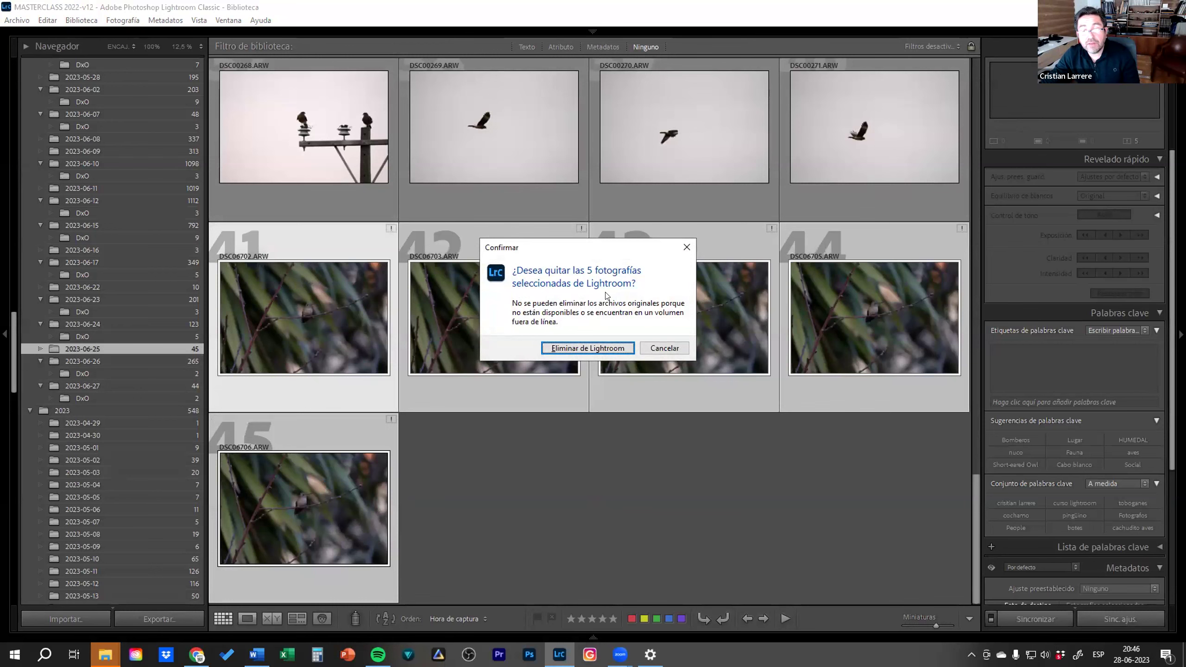
click(586, 348)
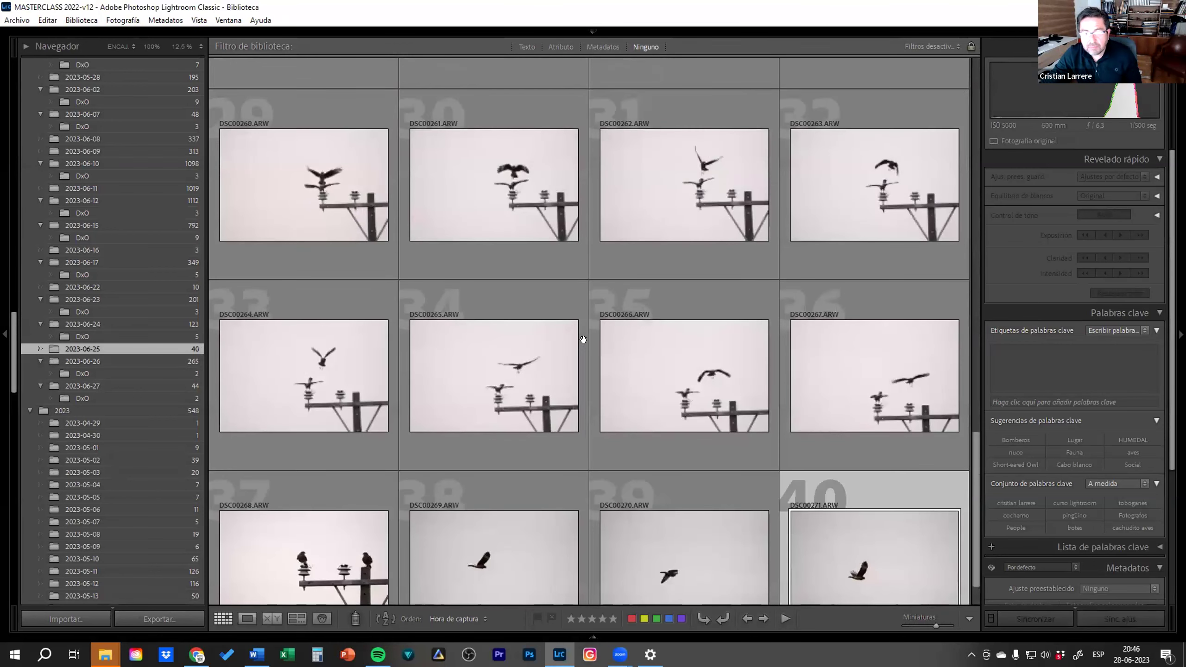
Select photos 36–40 for deletion, then cancel without removing them
scroll(827, 546, down, 1)
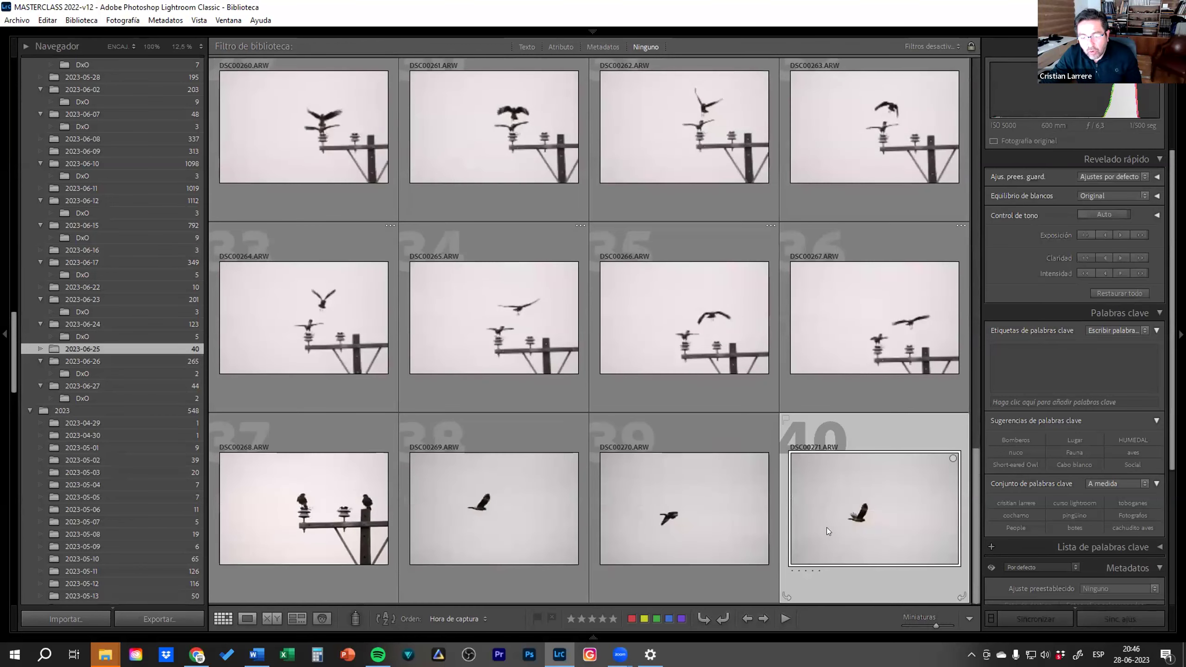
click(233, 508)
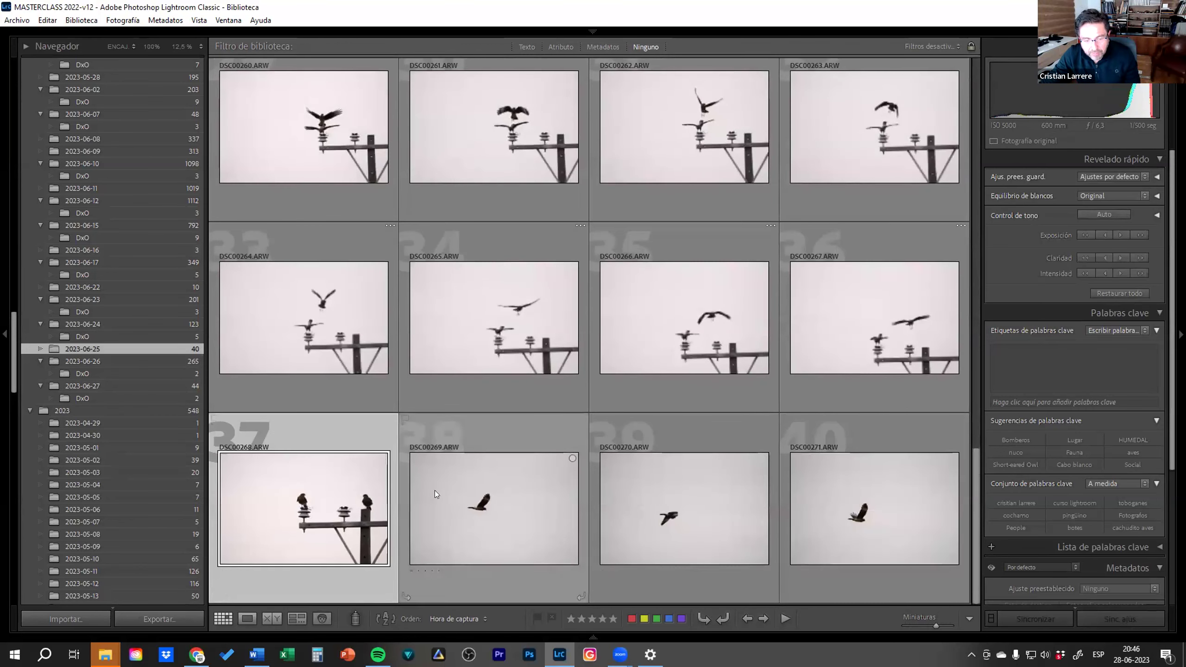
shift+click(747, 506)
shift+click(840, 448)
ctrl+click(850, 338)
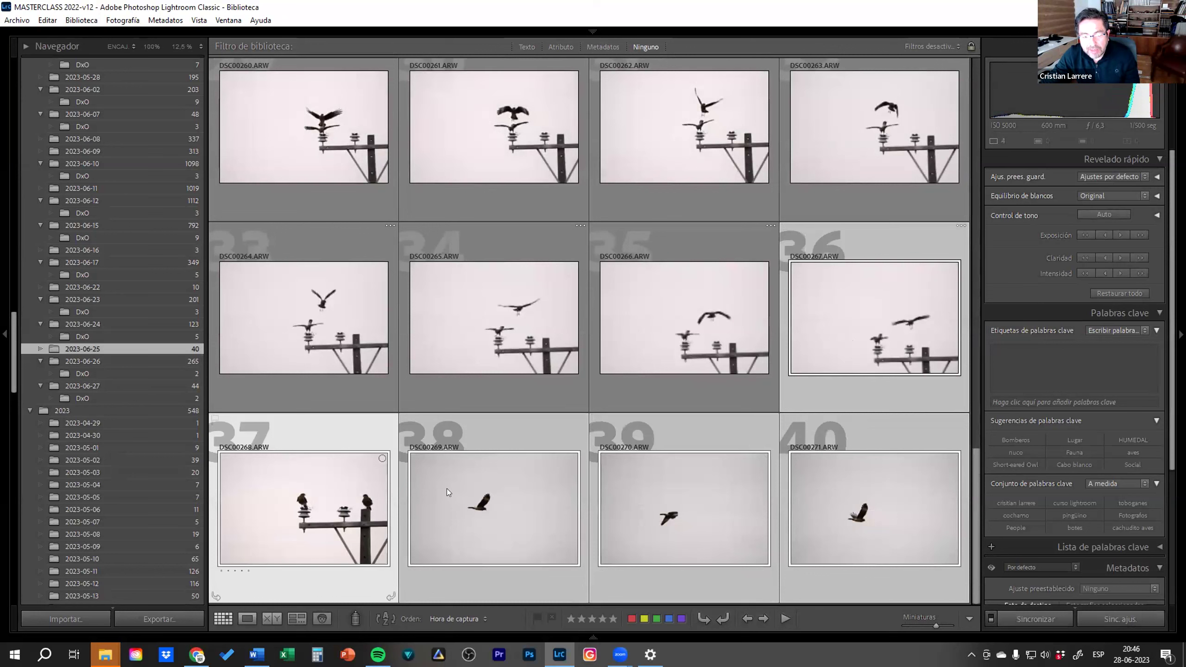
mouse_move(683, 508)
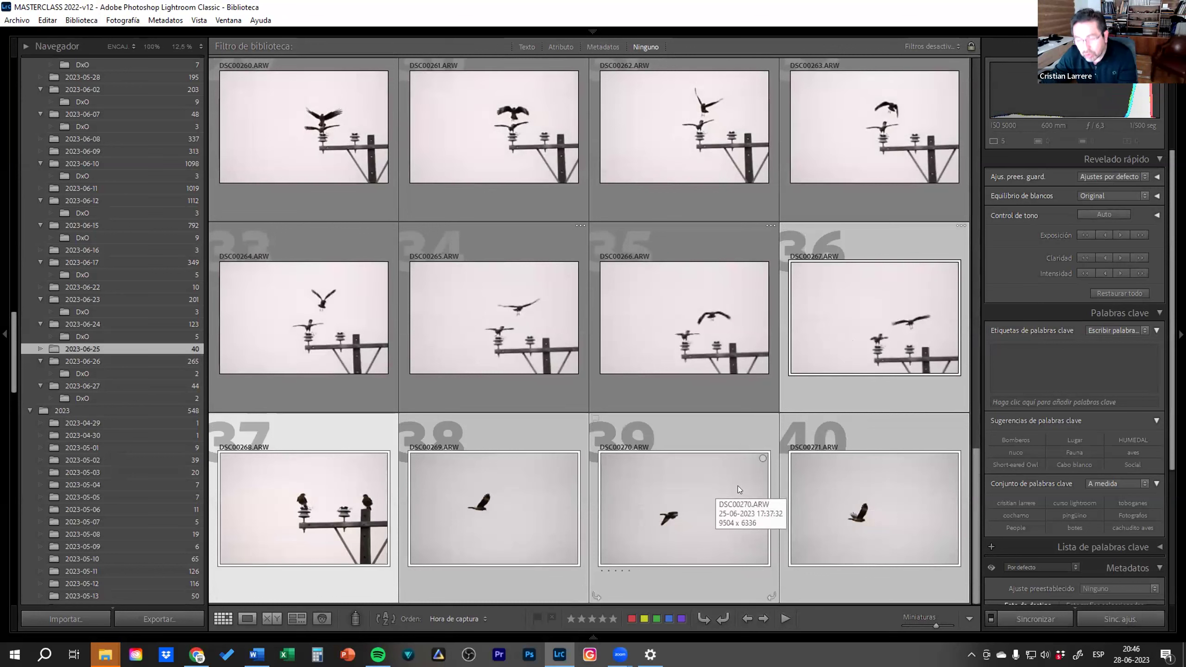
key(Delete)
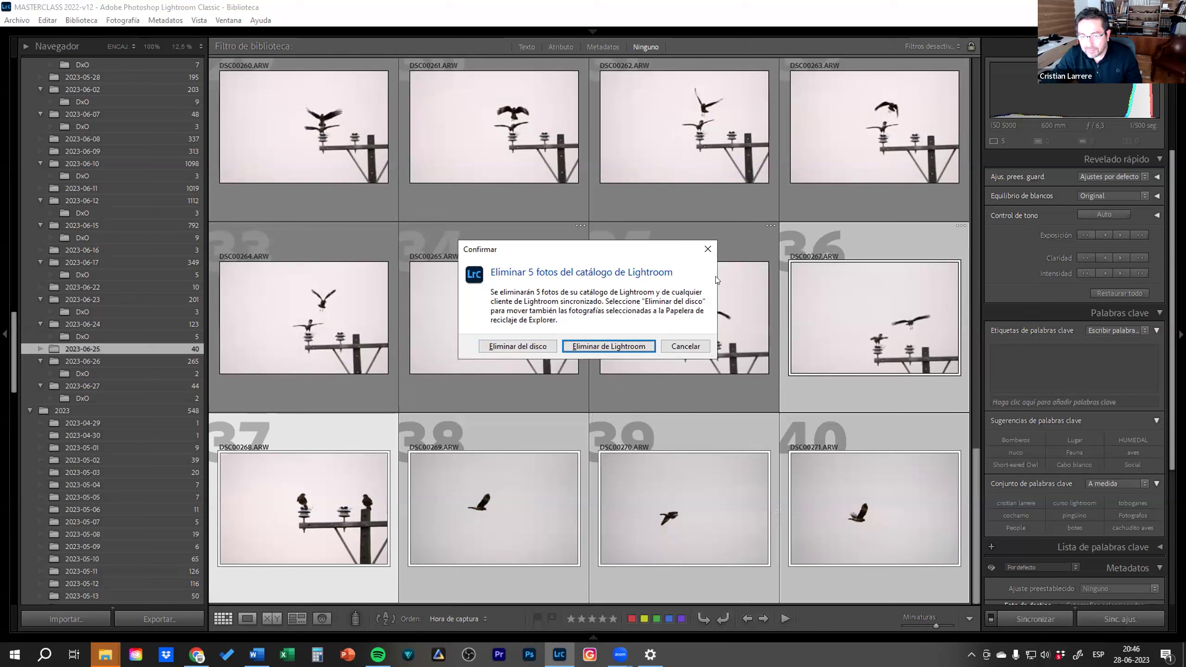
click(681, 348)
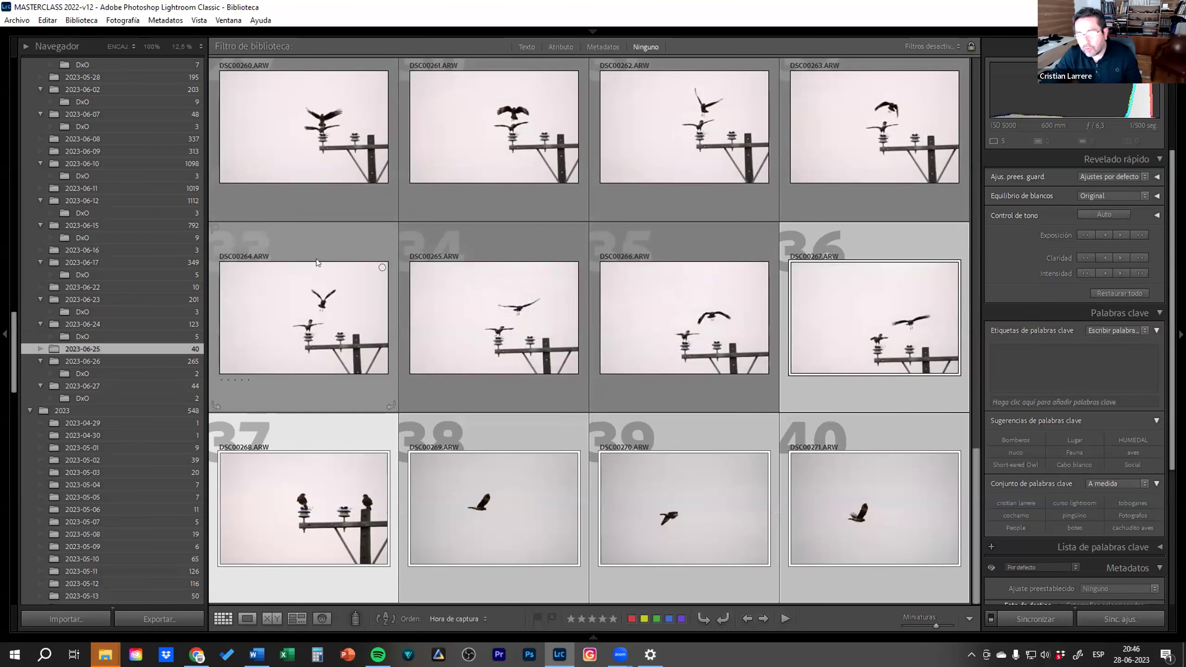
Scroll through the grid to confirm all 40 photos remain in the 2023-06-25 folder
scroll(110, 336, up, 5)
scroll(110, 337, up, 5)
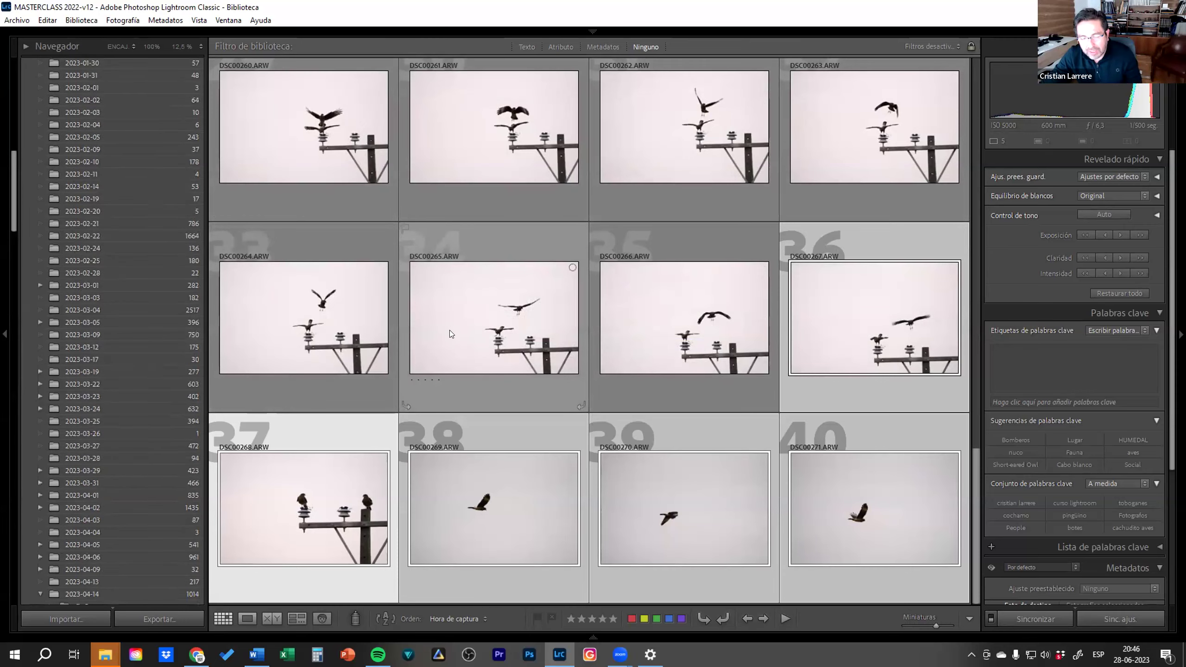
scroll(449, 329, up, 5)
scroll(448, 355, down, 3)
scroll(450, 358, down, 2)
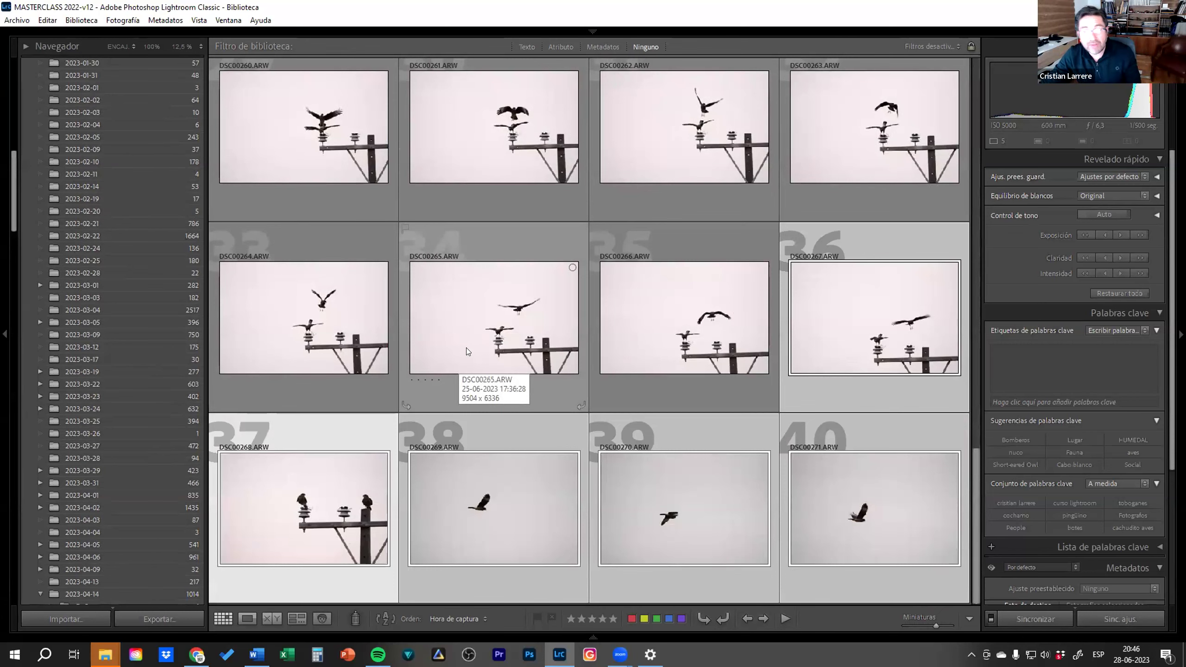
scroll(466, 348, up, 2)
scroll(41, 177, up, 5)
scroll(42, 141, up, 5)
Browse the Editar and Biblioteca menus and close them without choosing a command
click(47, 21)
key(Down)
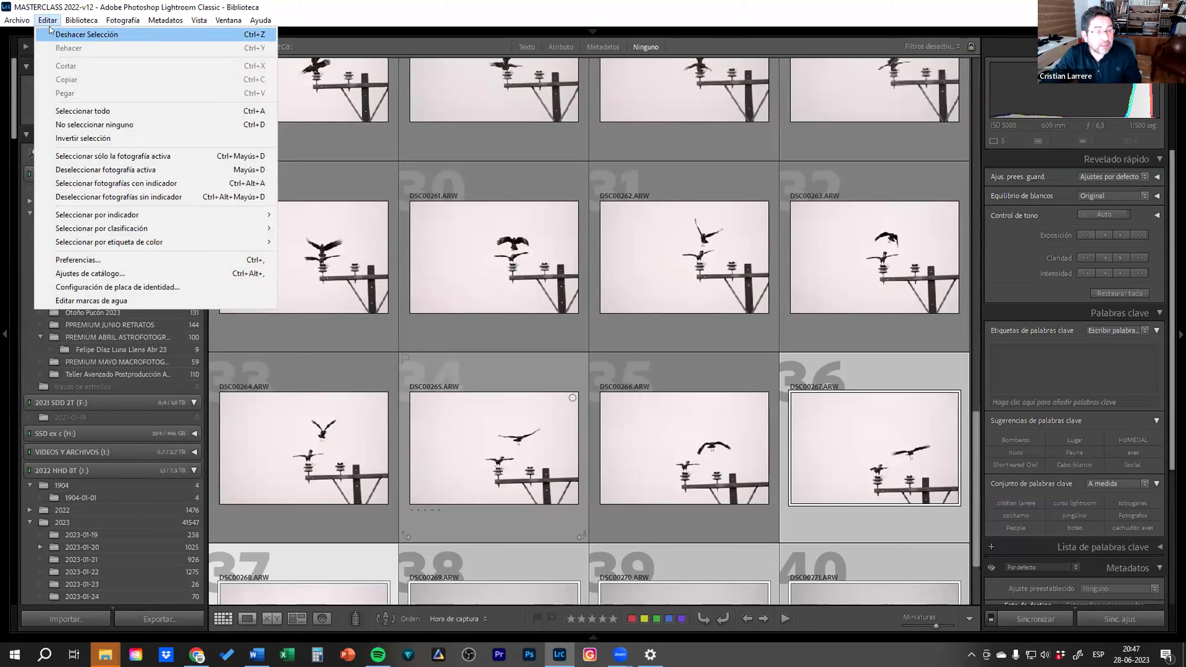
click(82, 20)
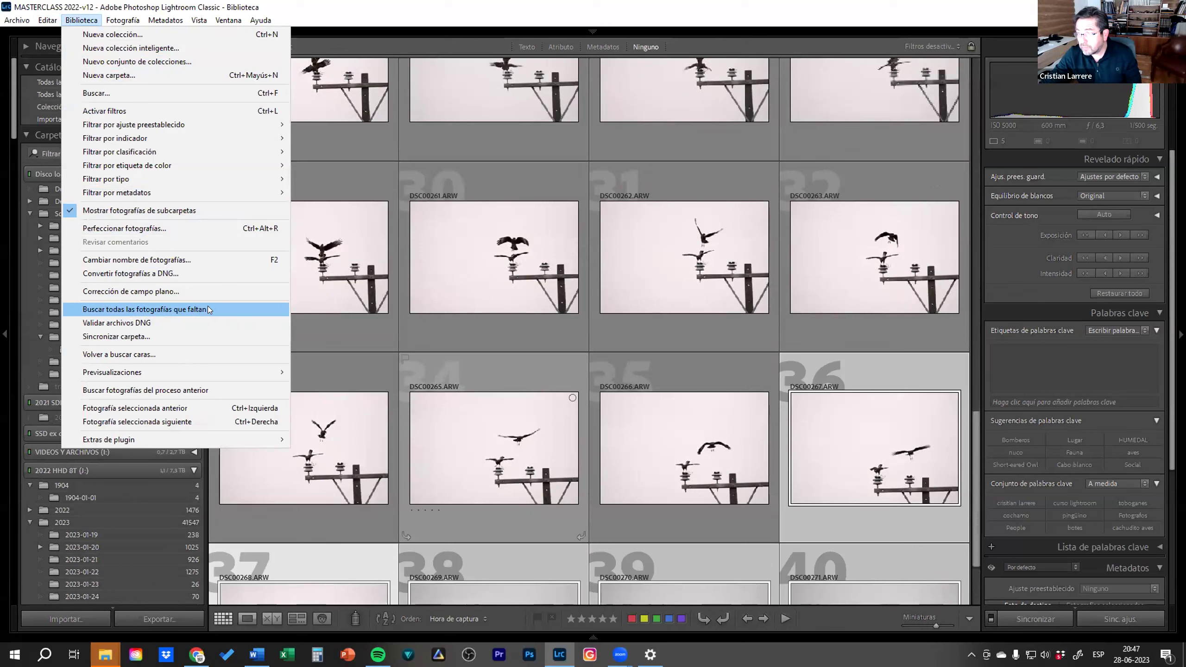
click(825, 399)
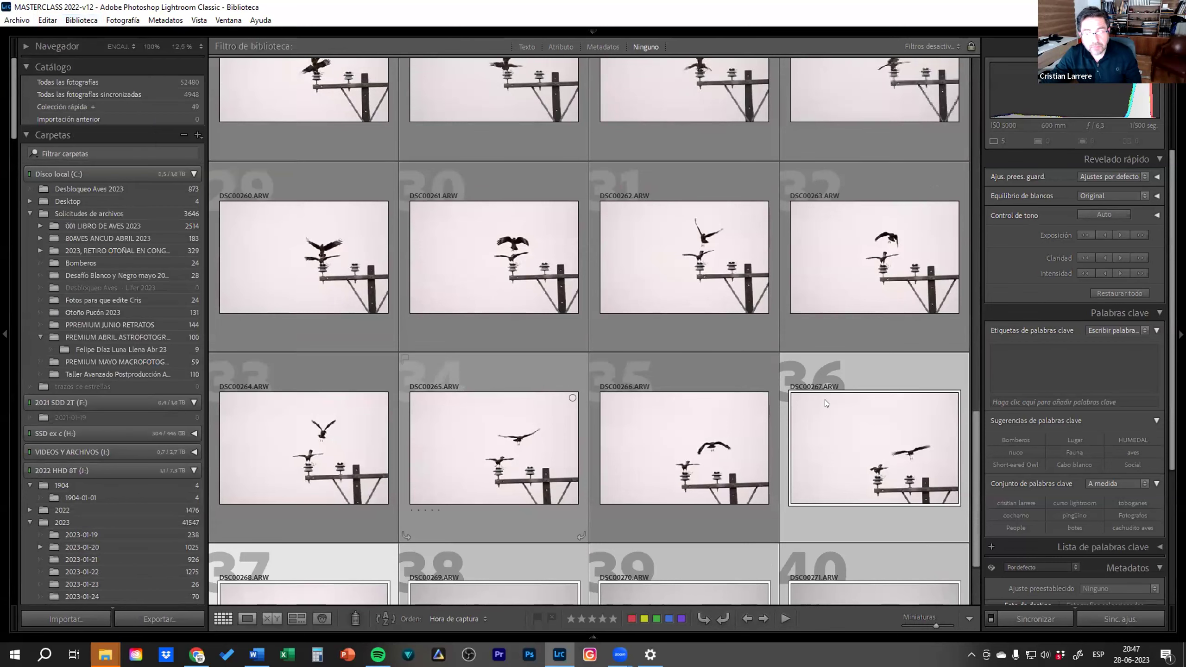
scroll(835, 401, down, 2)
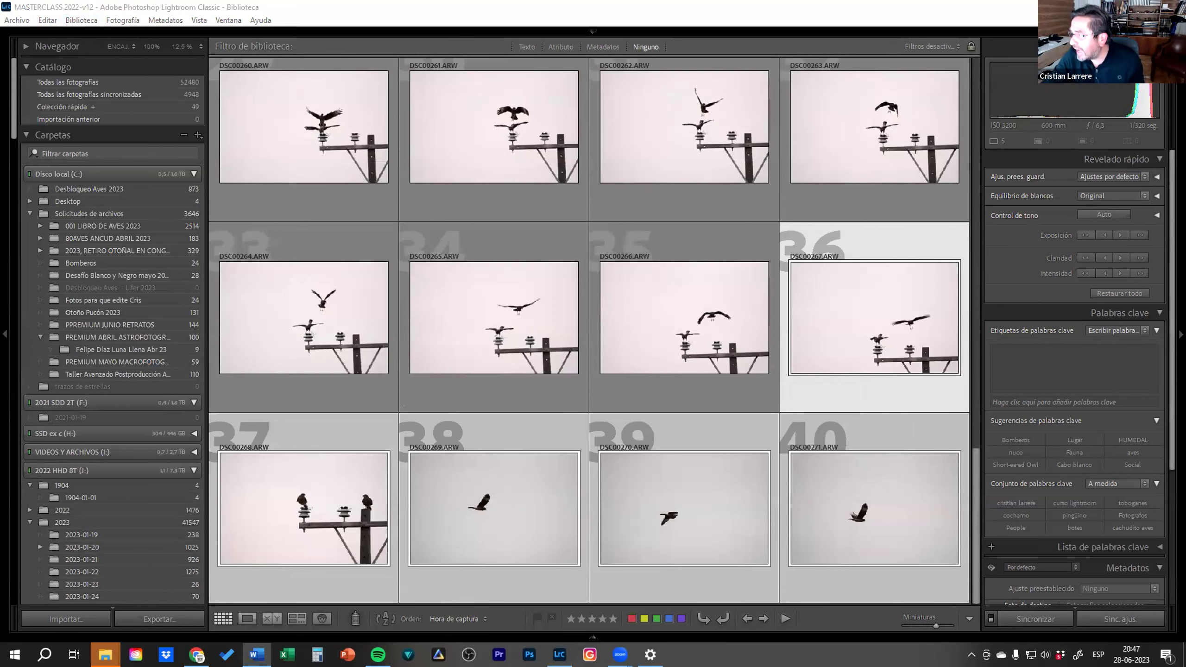
click(257, 654)
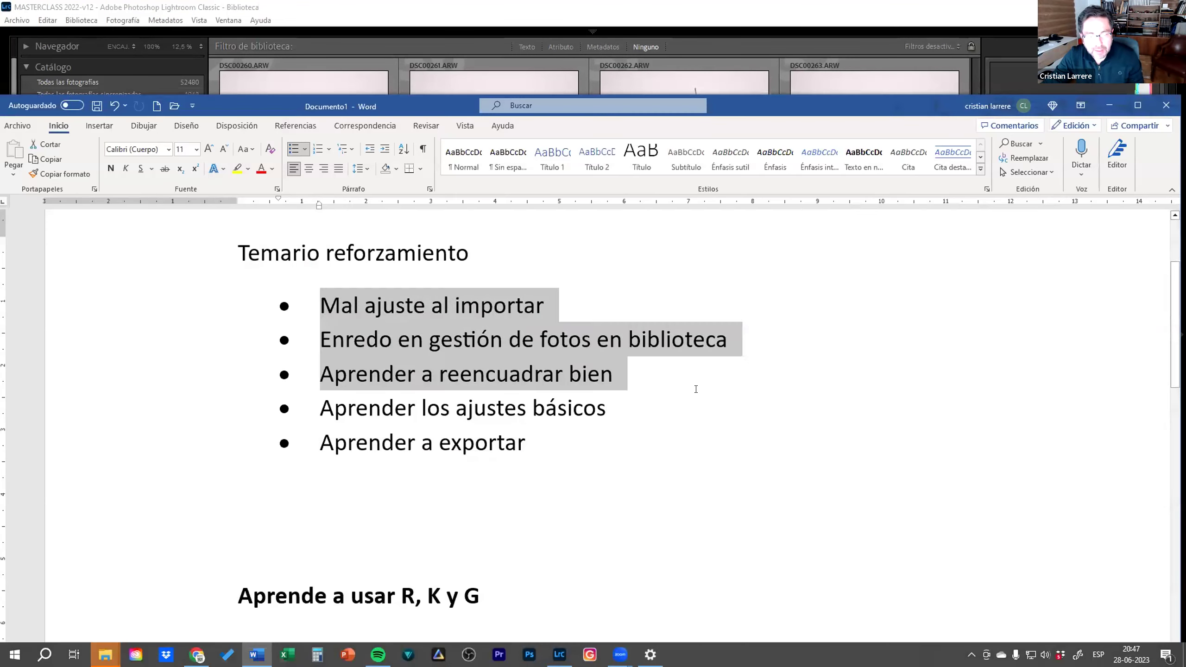
mouse_move(324, 374)
mouse_down()
mouse_move(626, 410)
mouse_move(243, 301)
mouse_up()
click(567, 408)
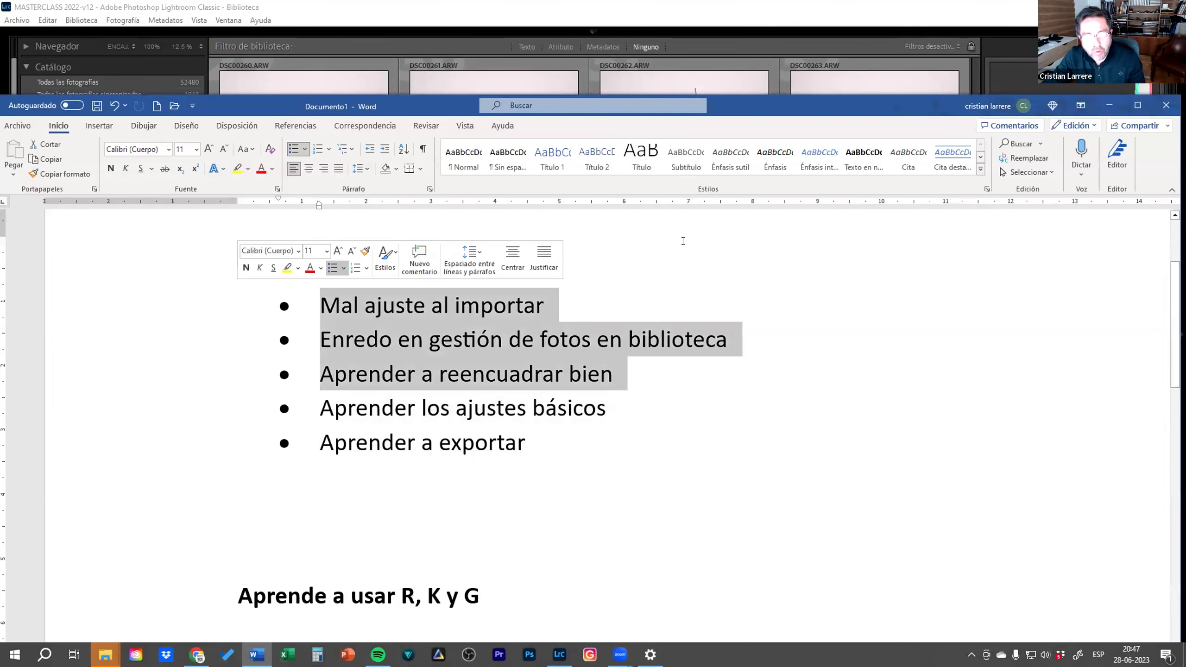
key(alt+Tab)
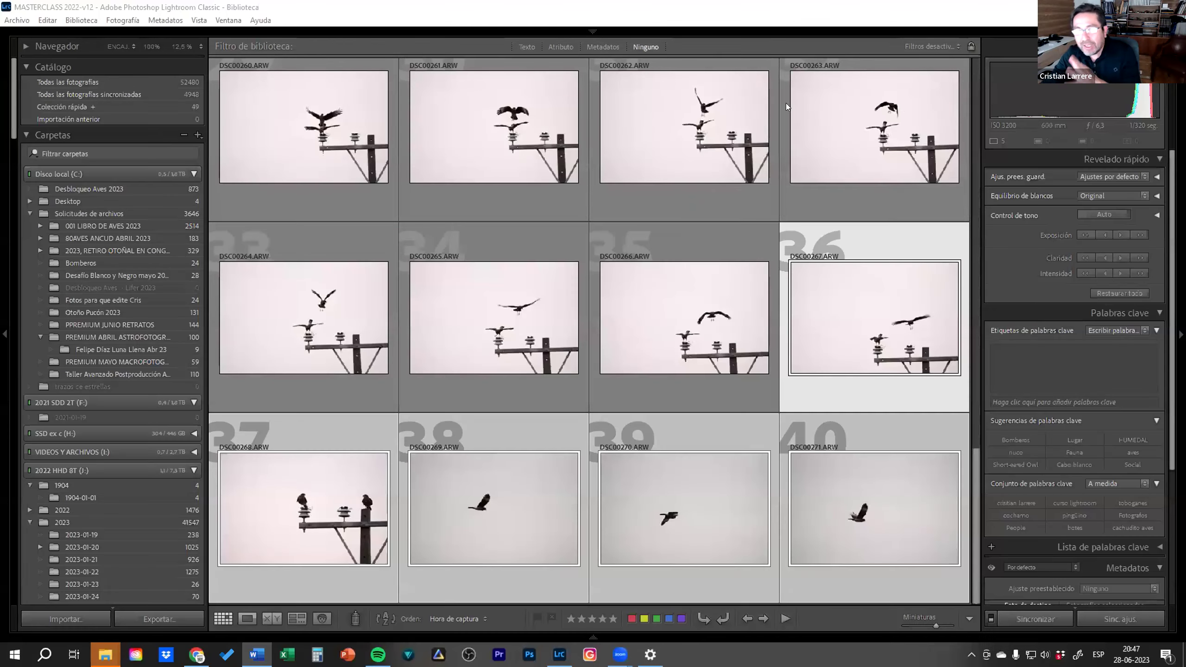
mouse_move(873, 130)
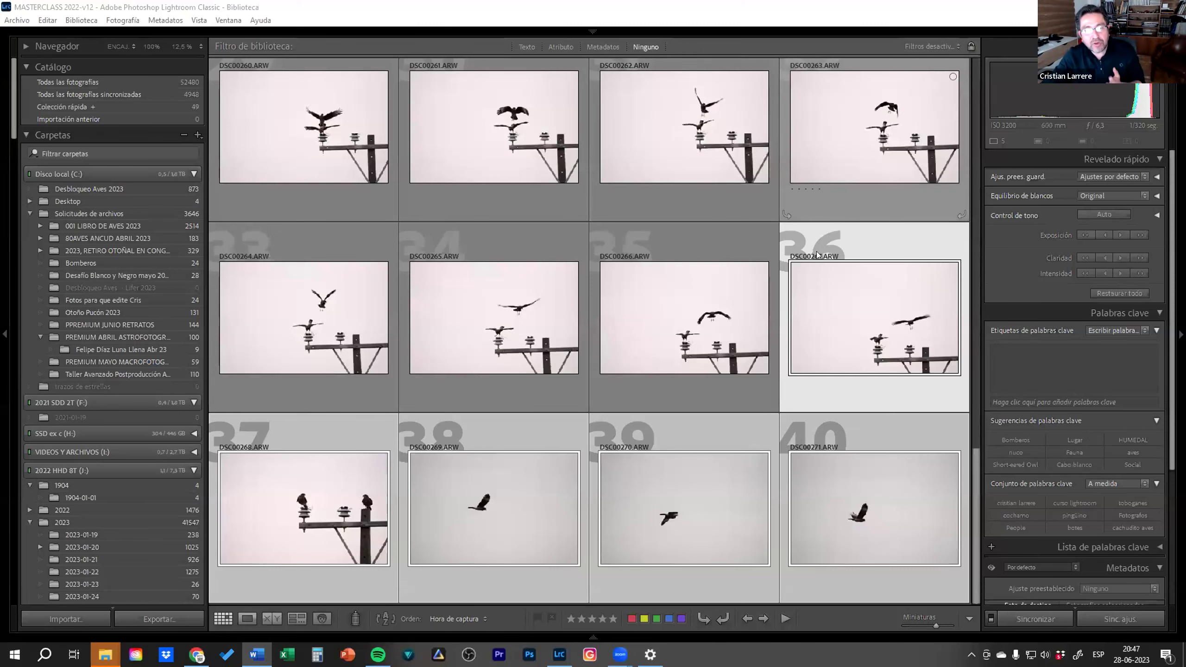
Show the 49-photo Quick Collection, scroll to its end and select the skimmers photo _DSC8544
key(ctrl+b)
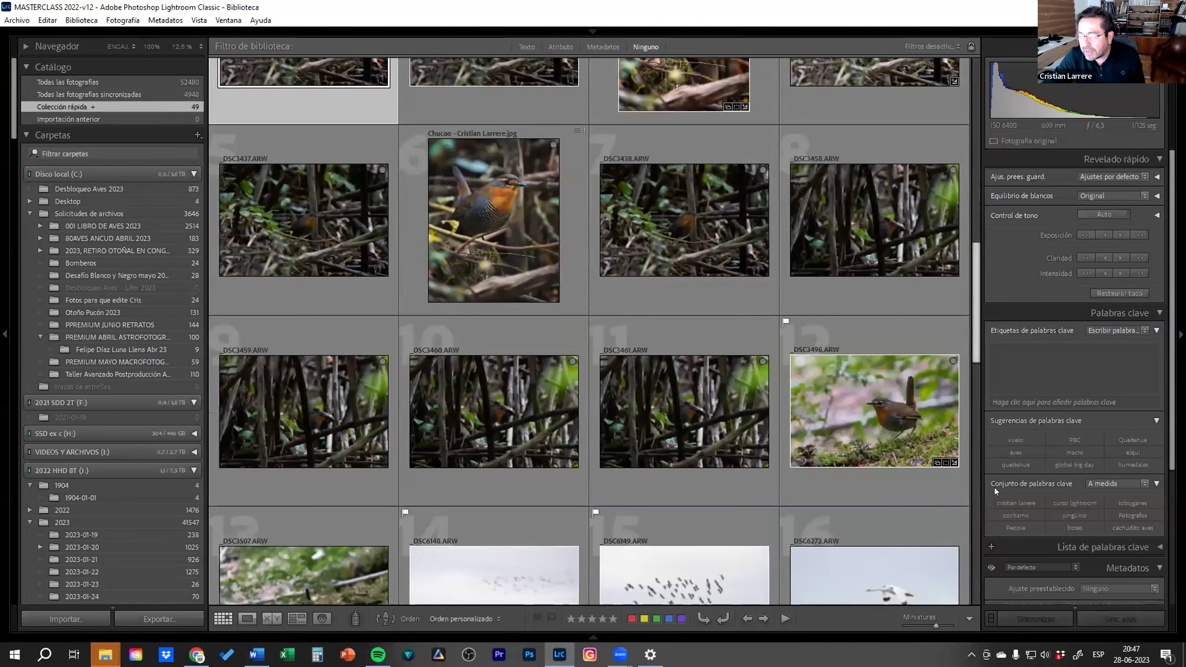
drag(994, 487, 1002, 625)
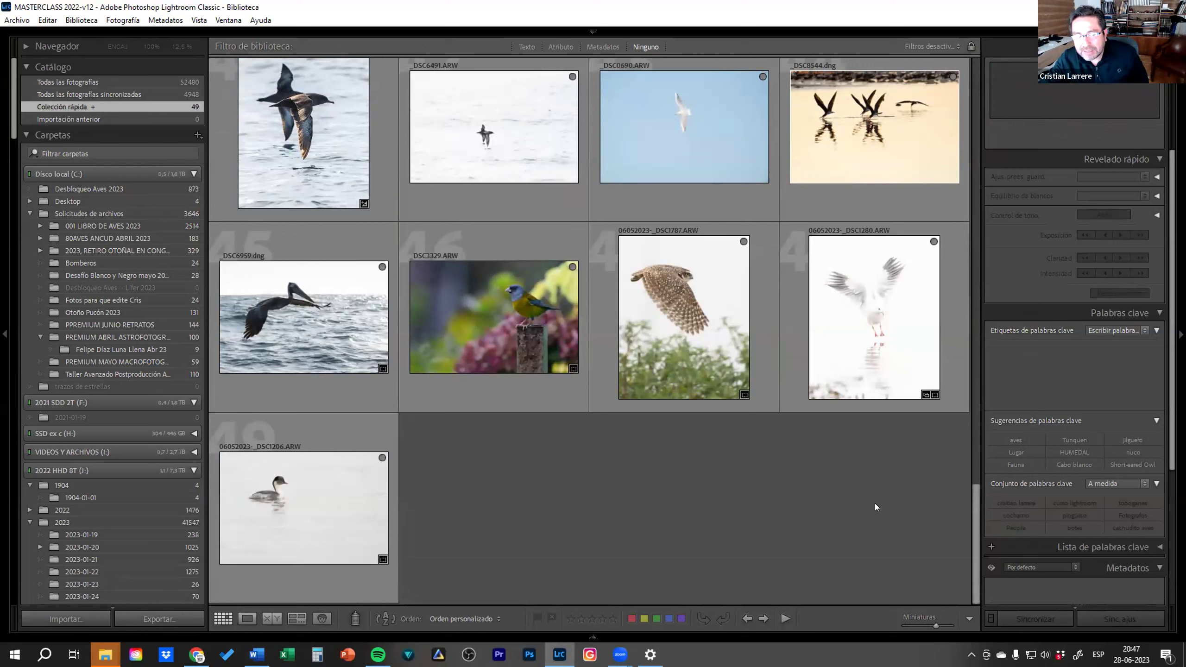
click(861, 339)
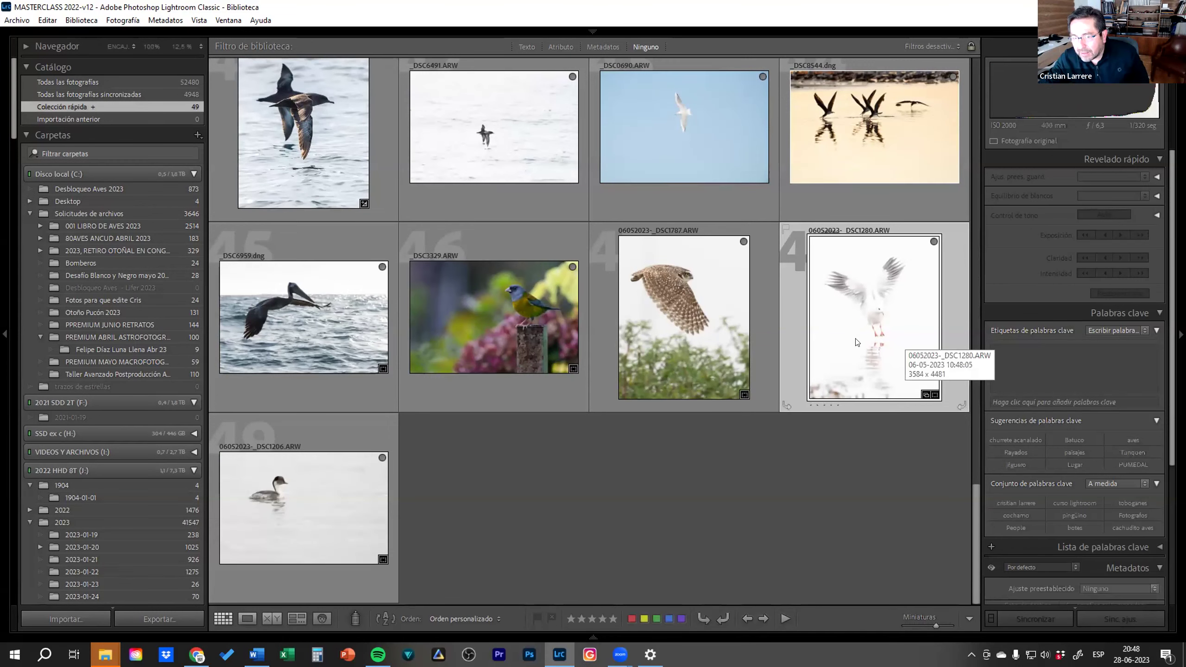
click(883, 107)
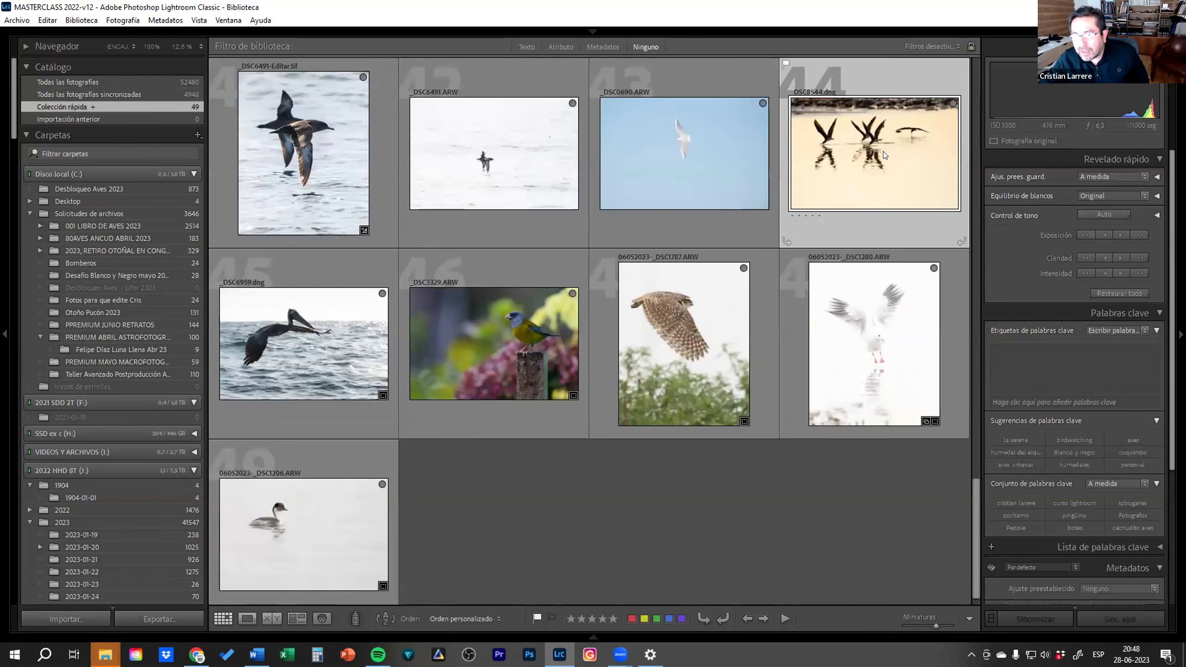
Crop the skimmers photo to 5830 x 3887 around the three birds and their reflections
key(r)
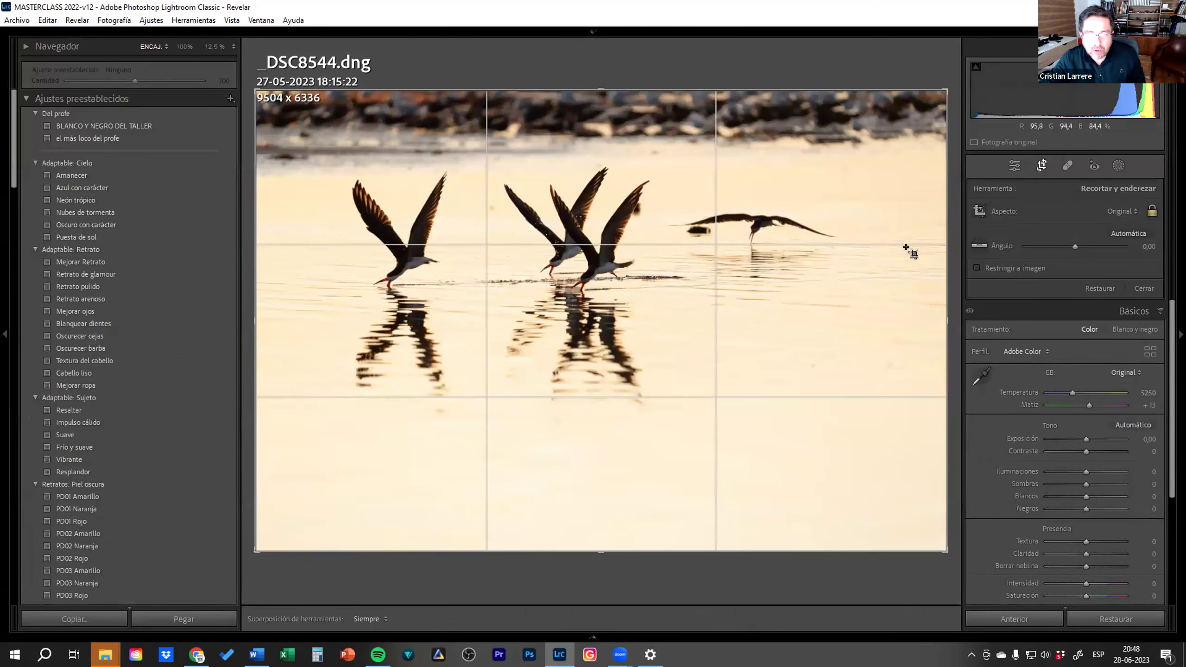
drag(943, 542, 921, 510)
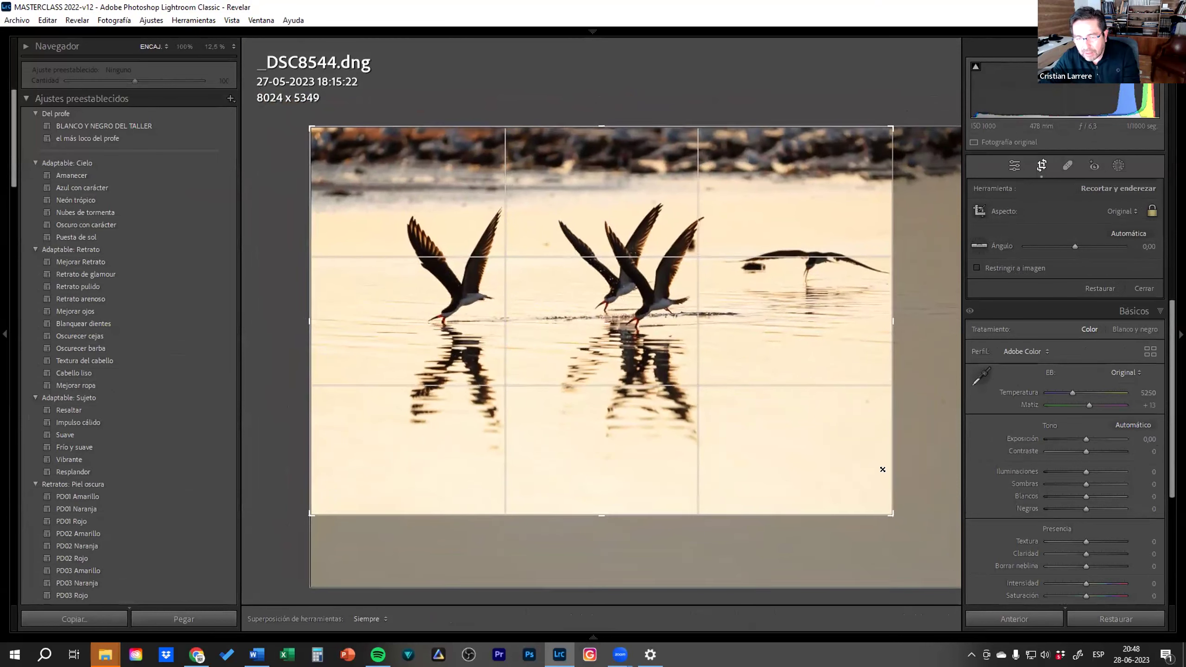
drag(902, 510, 733, 409)
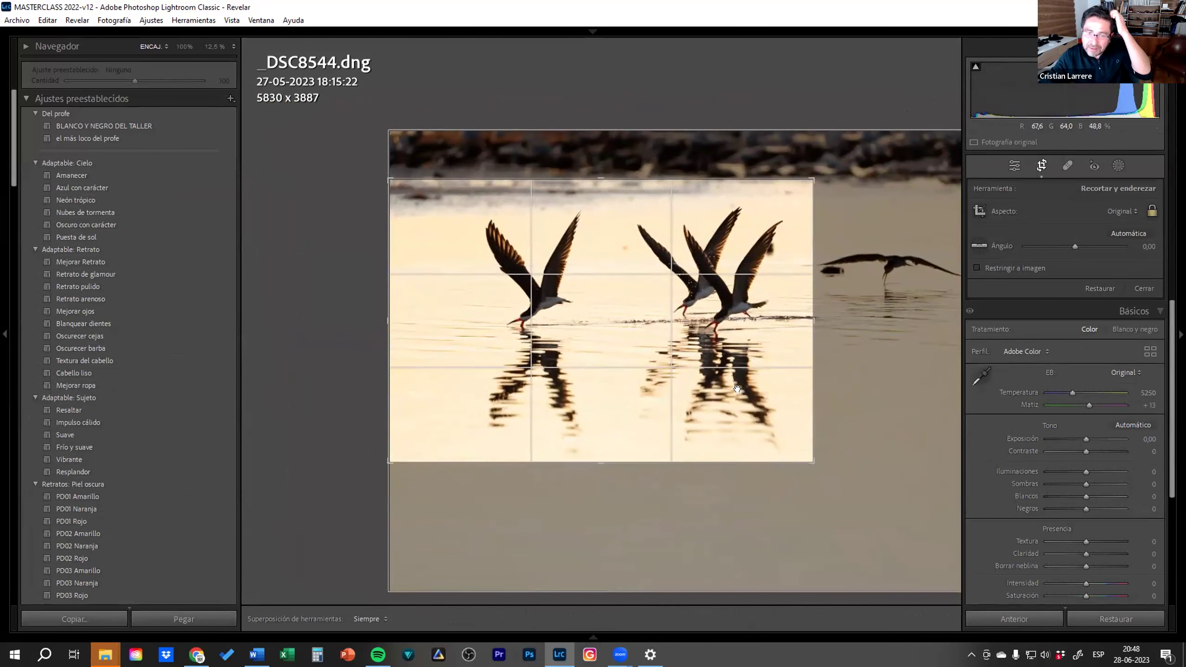
key(Return)
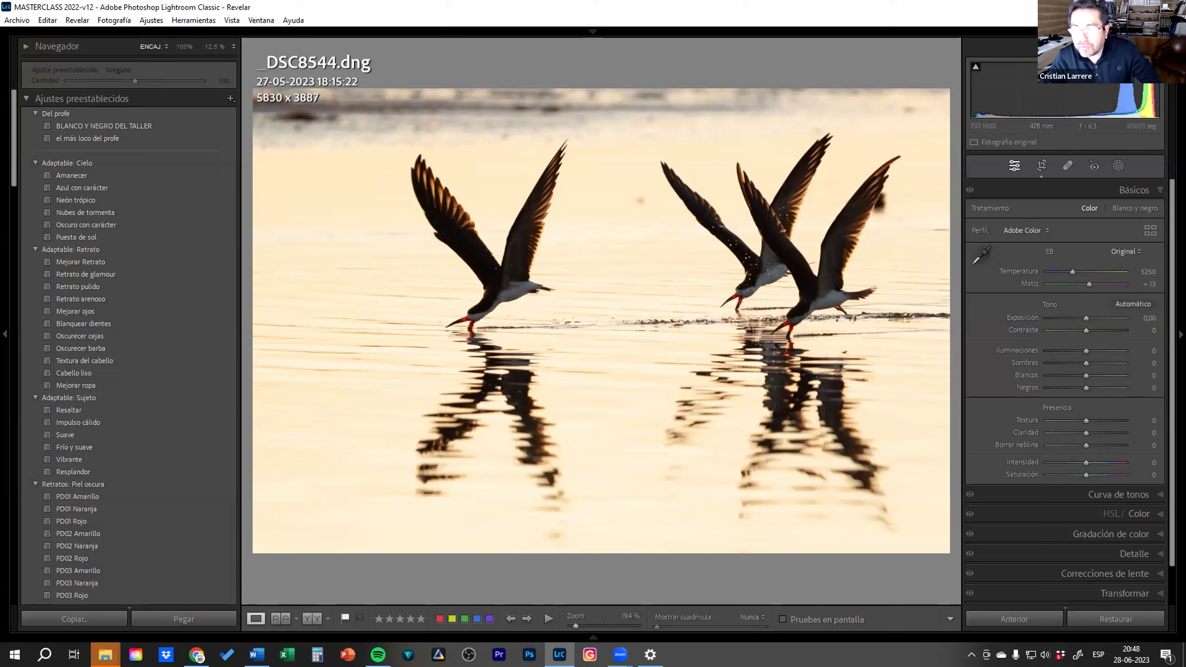
Collapse the Básicos adjustment panel
click(1133, 190)
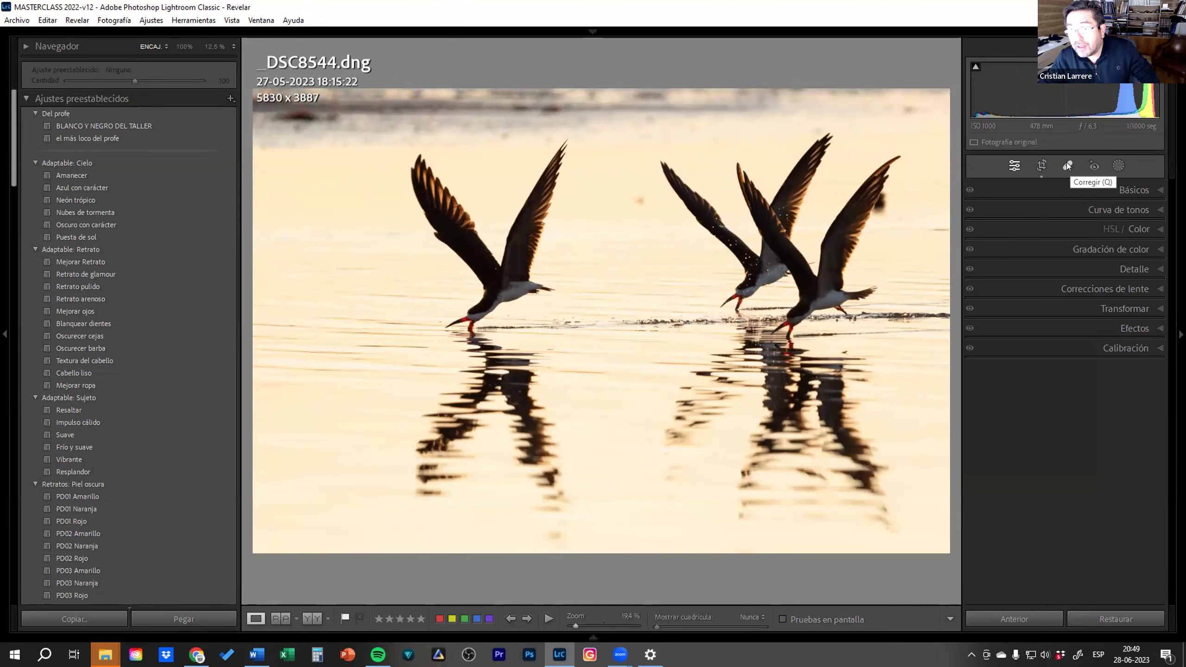
Clone out a speck on the water between the left and middle skimmers using a size-76 spot
click(1068, 166)
click(481, 622)
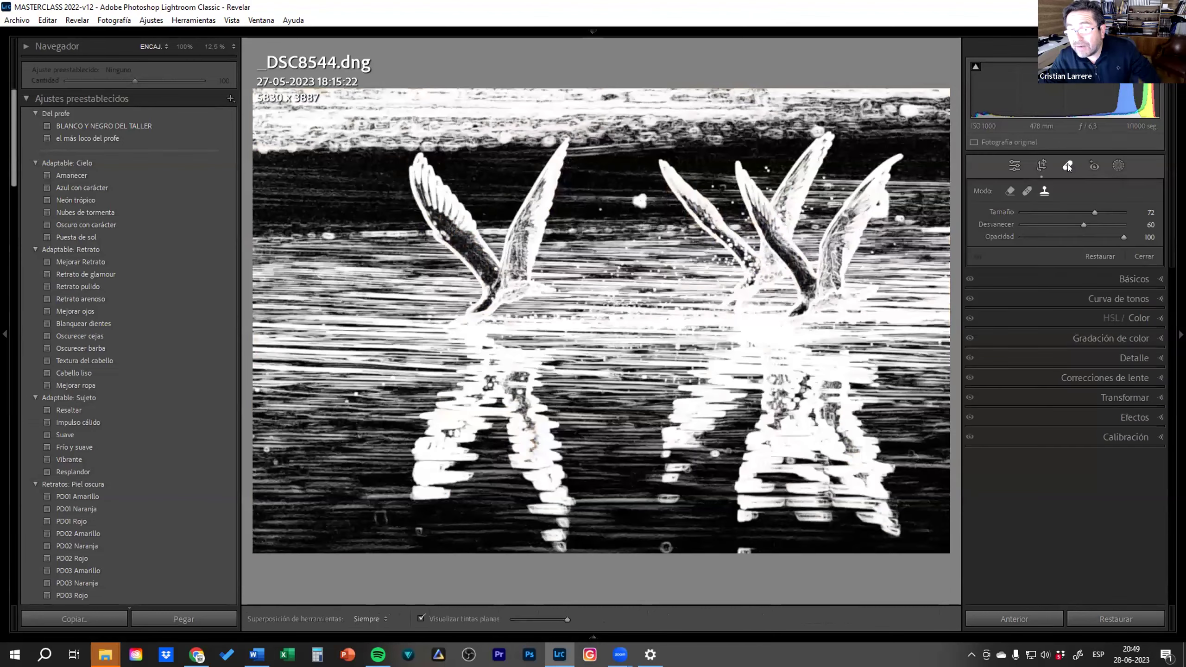
click(481, 623)
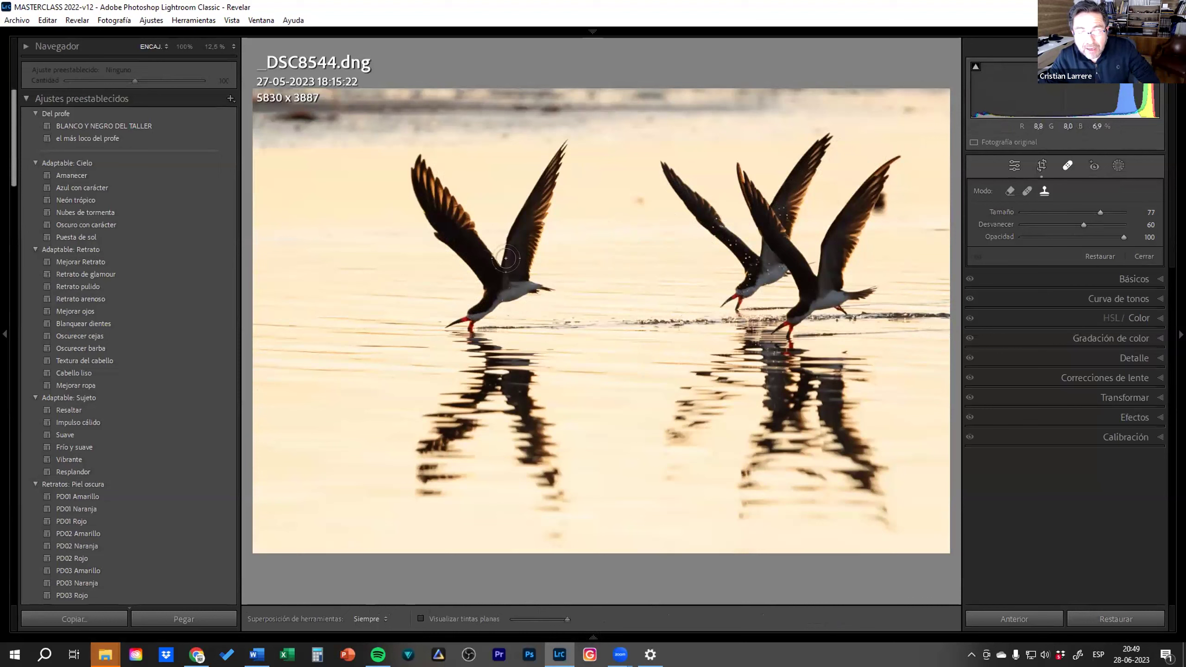
scroll(502, 256, up, 3)
scroll(502, 256, down, 1)
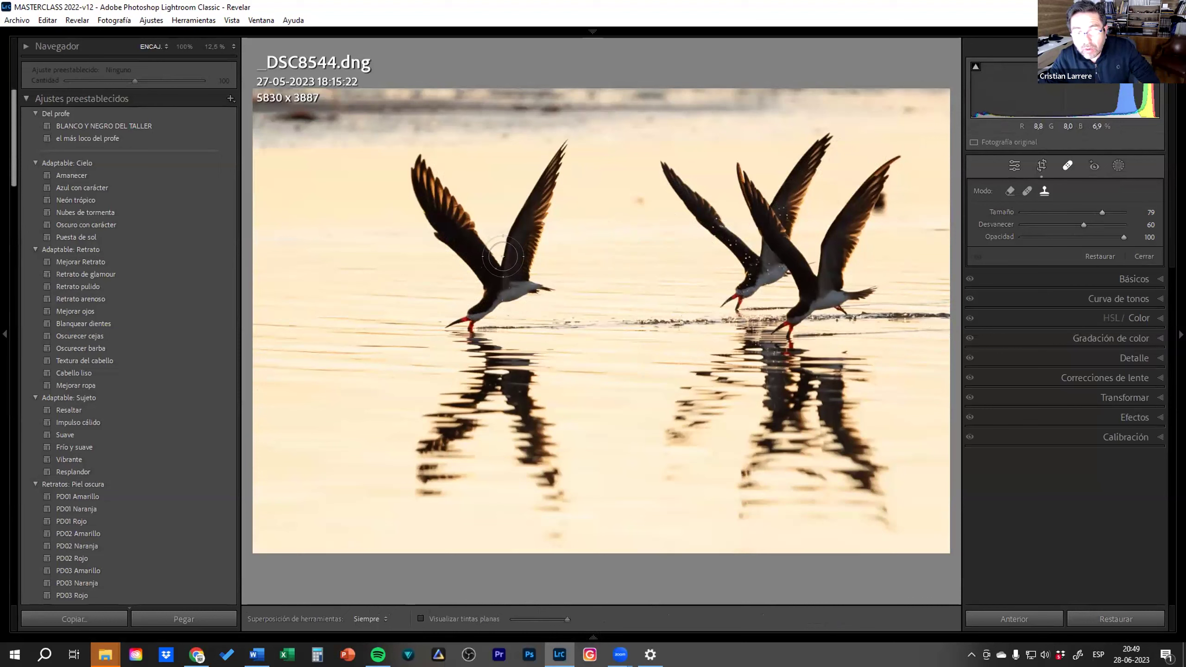
scroll(509, 261, up, 1)
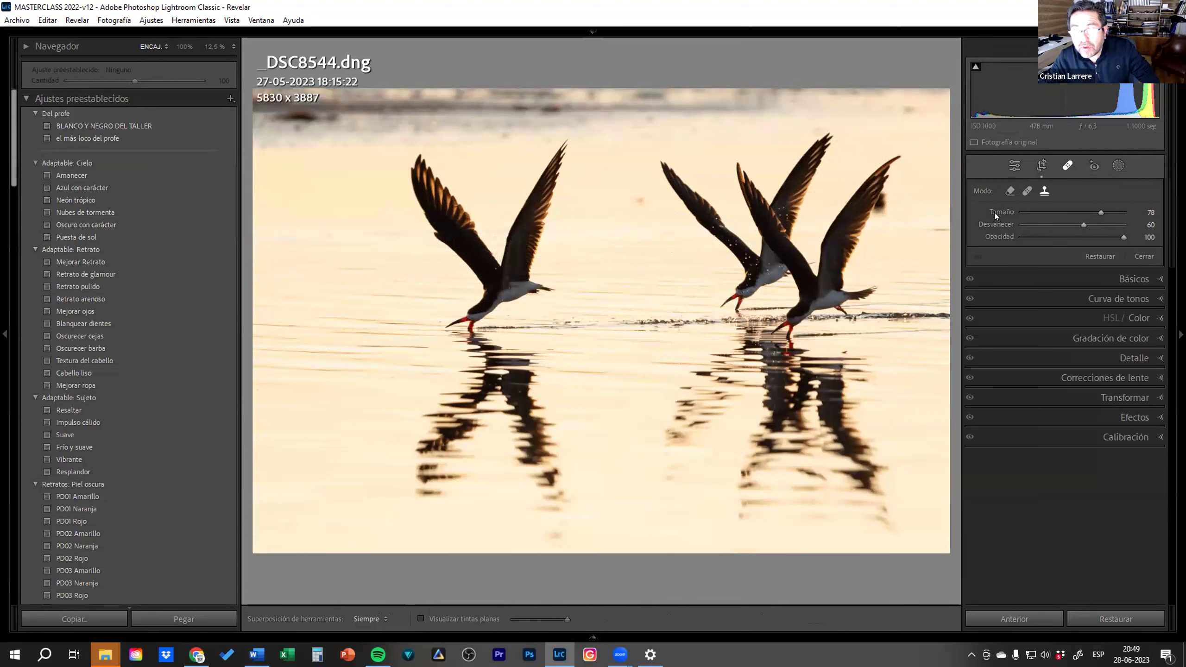
mouse_move(1098, 208)
mouse_down()
mouse_move(1087, 216)
mouse_move(1097, 220)
mouse_up()
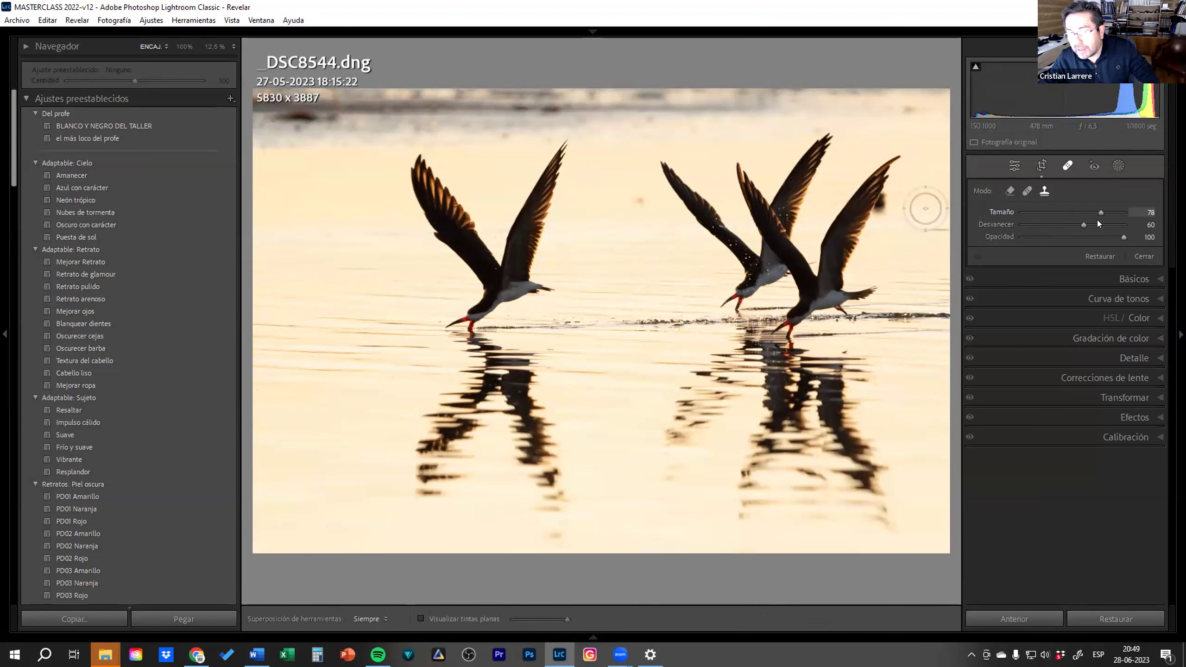
drag(1097, 219, 1093, 219)
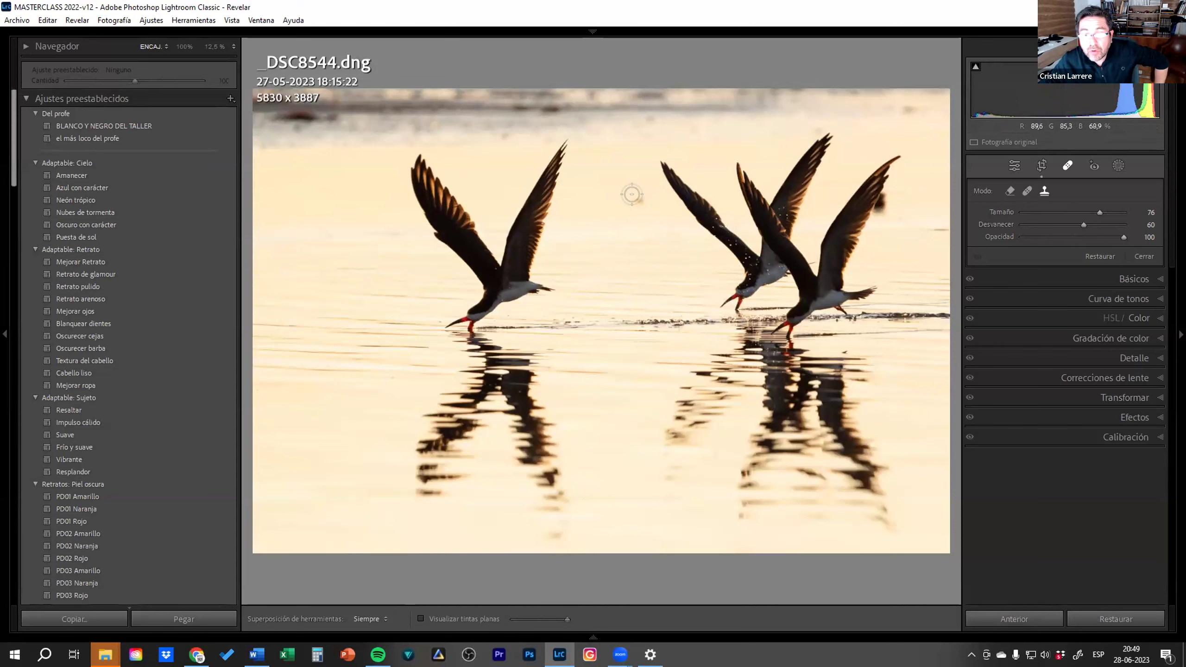
click(632, 193)
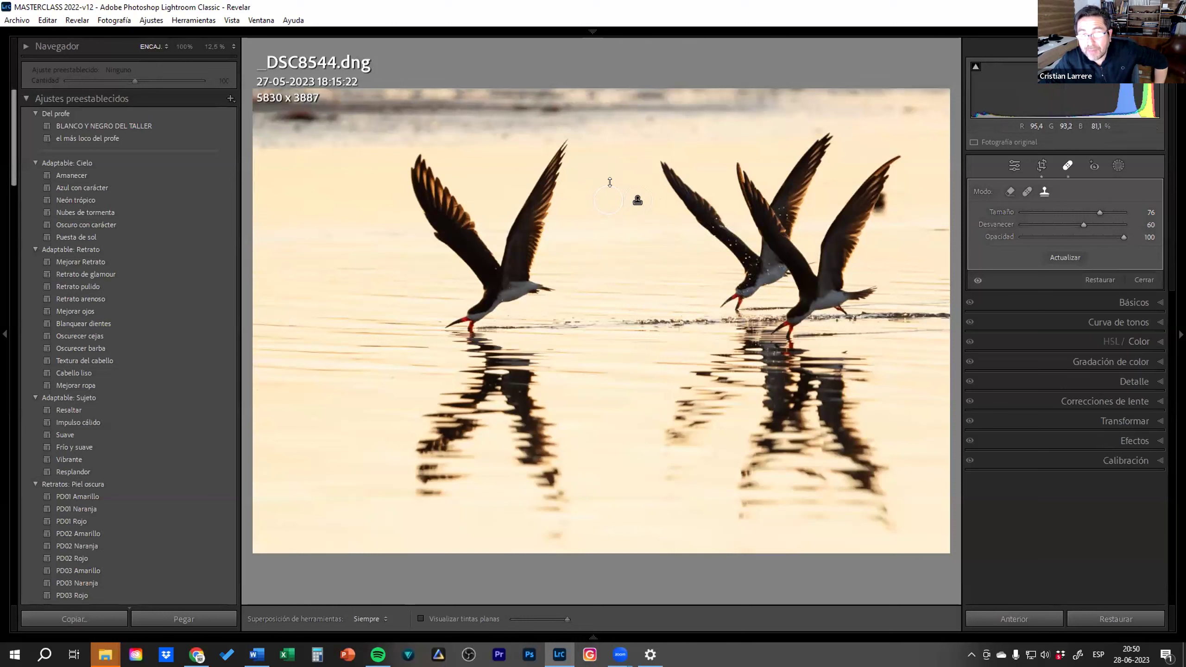
mouse_move(637, 200)
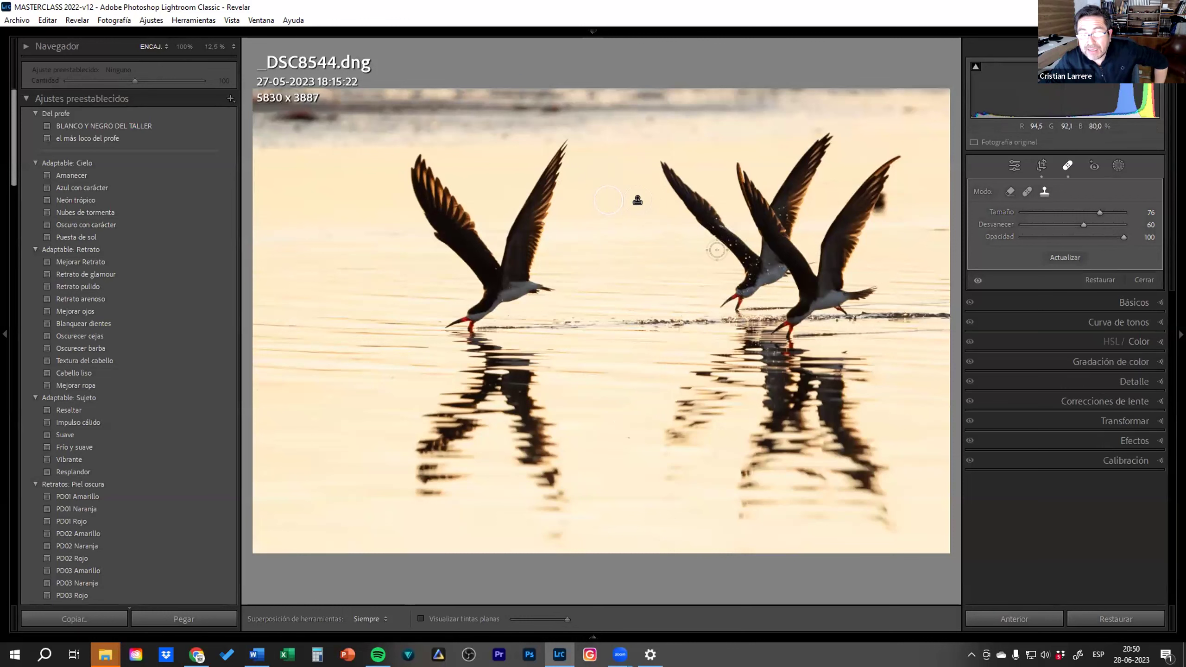
click(1143, 280)
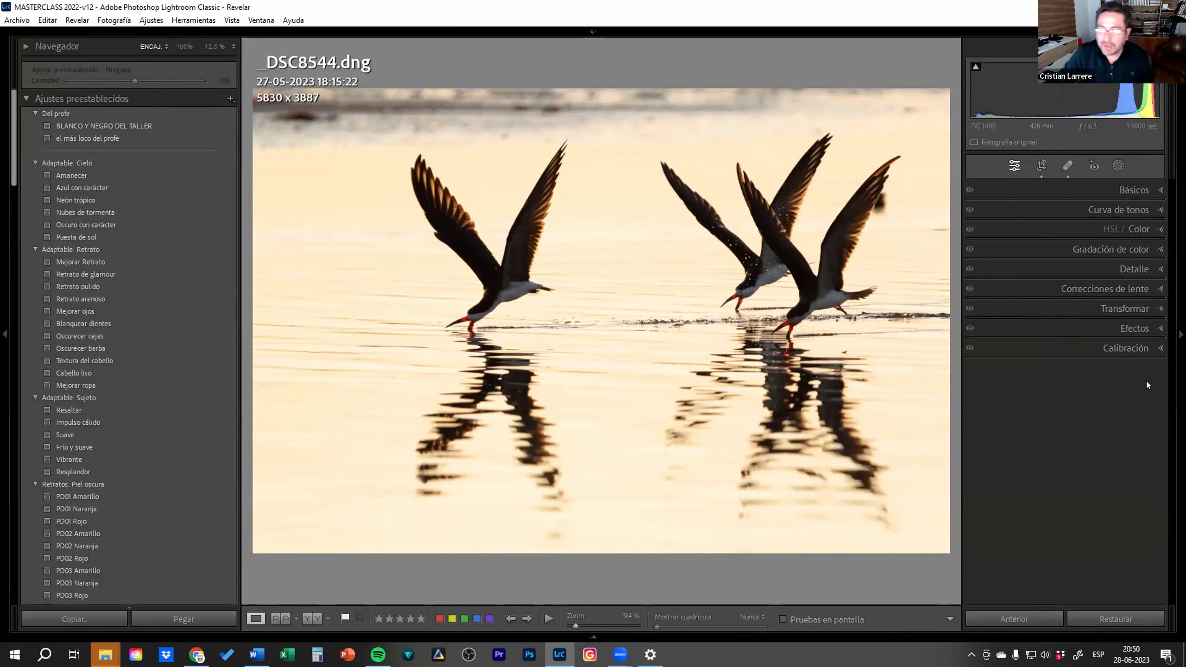
Expand Correcciones de lente and inspect the skimmers' wings and beaks at 100% before returning to fit
click(1158, 291)
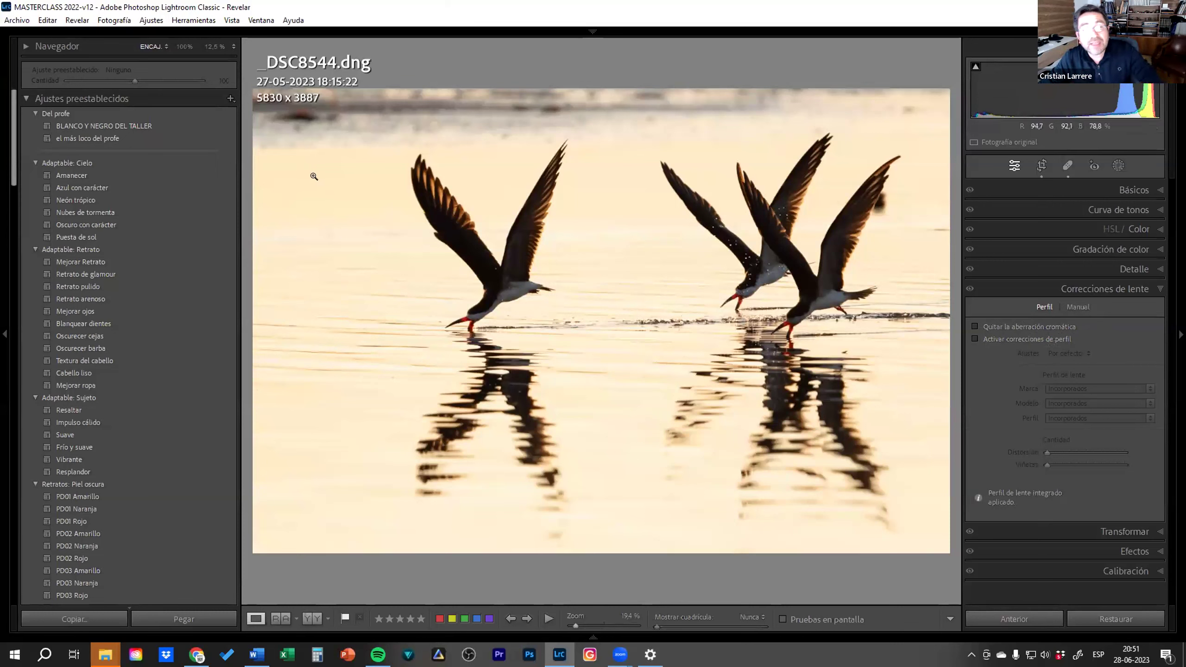
click(185, 46)
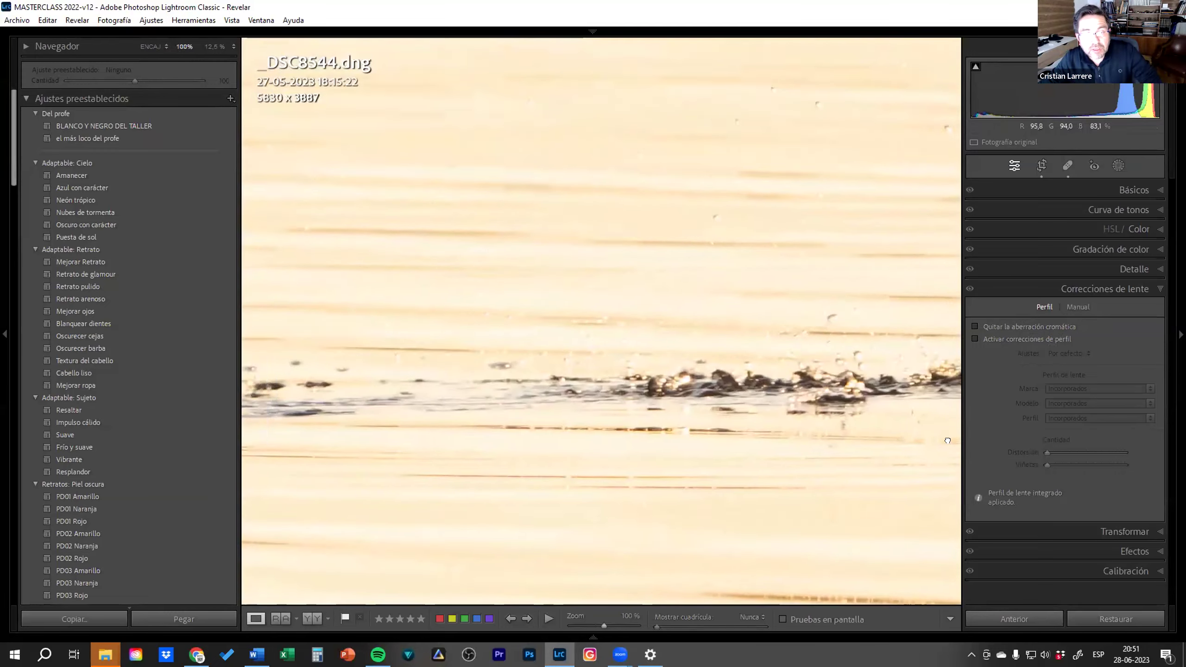
drag(829, 453, 431, 74)
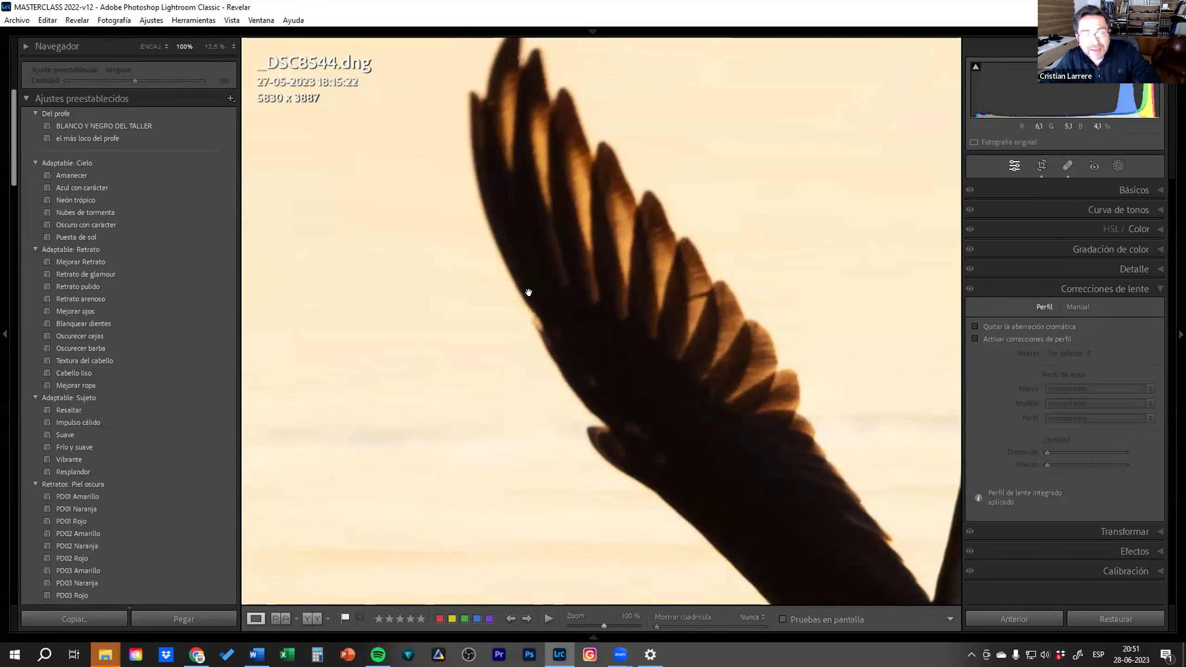
drag(662, 468, 514, 469)
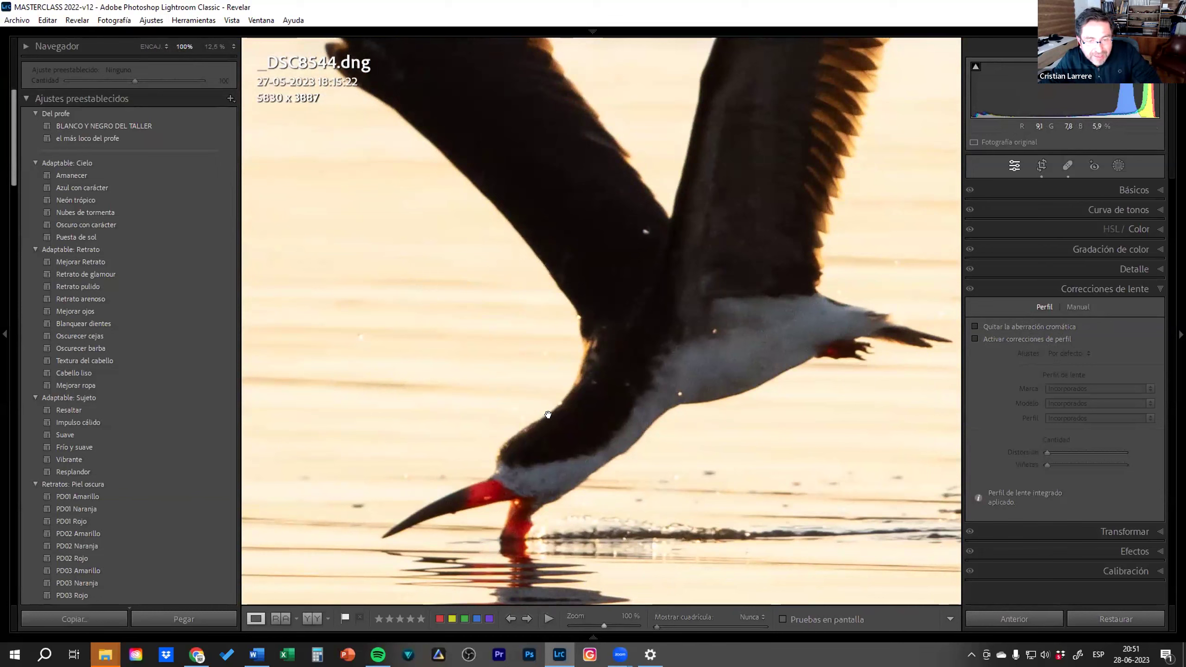
mouse_move(688, 372)
mouse_down()
mouse_move(528, 470)
mouse_move(283, 468)
mouse_move(468, 381)
mouse_move(657, 392)
mouse_move(470, 401)
mouse_up()
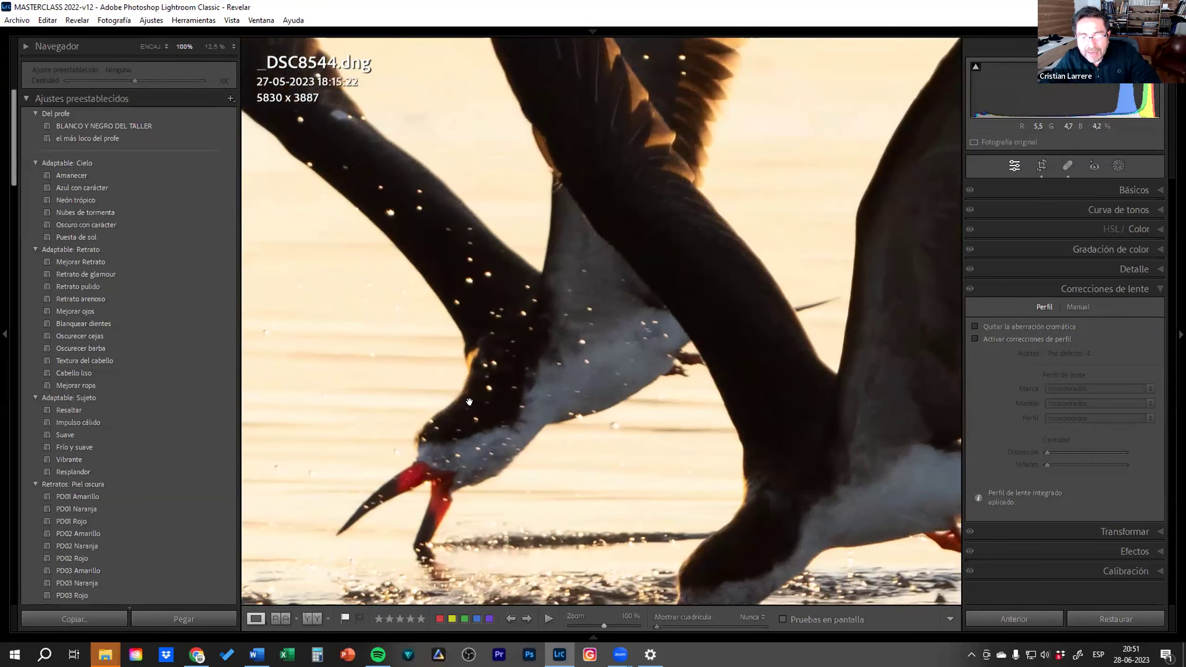
drag(660, 421, 778, 296)
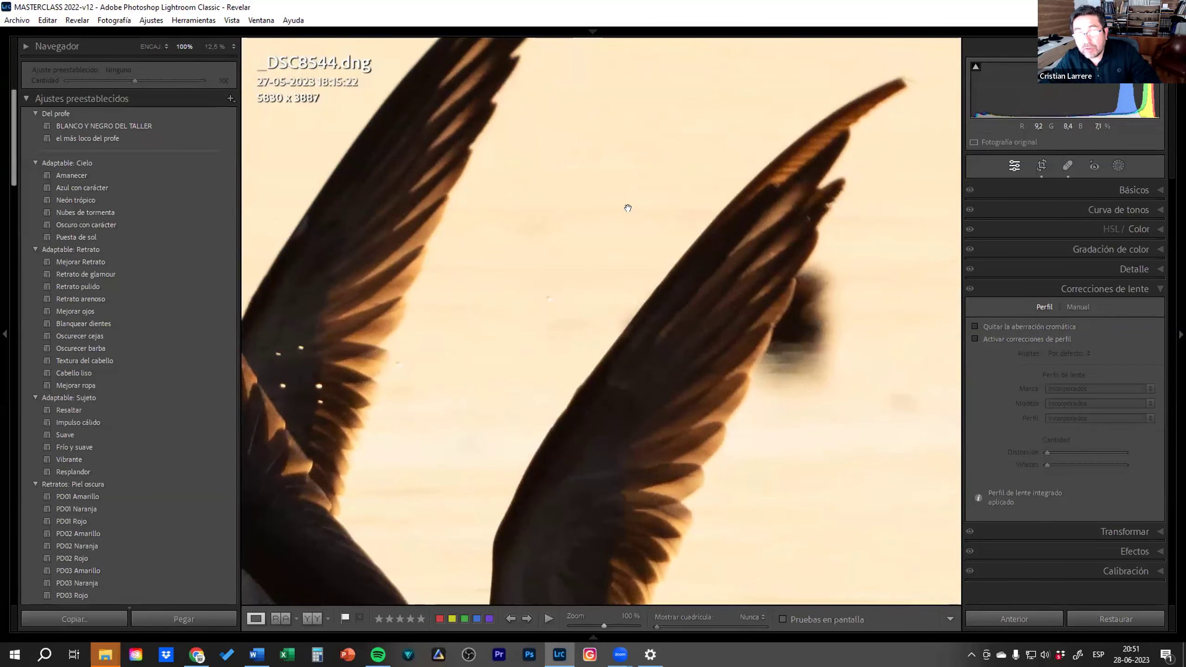
drag(738, 262, 433, 64)
click(590, 253)
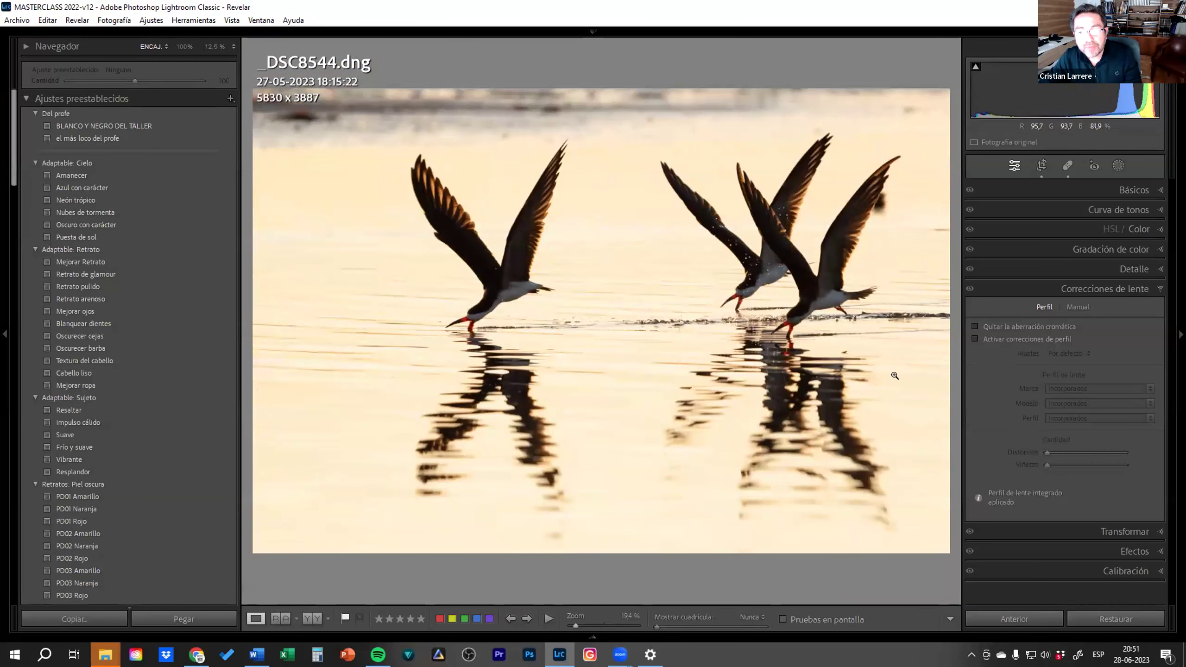
Turn on chromatic aberration removal for the skimmers photo, checking the left bird at 100%
click(486, 264)
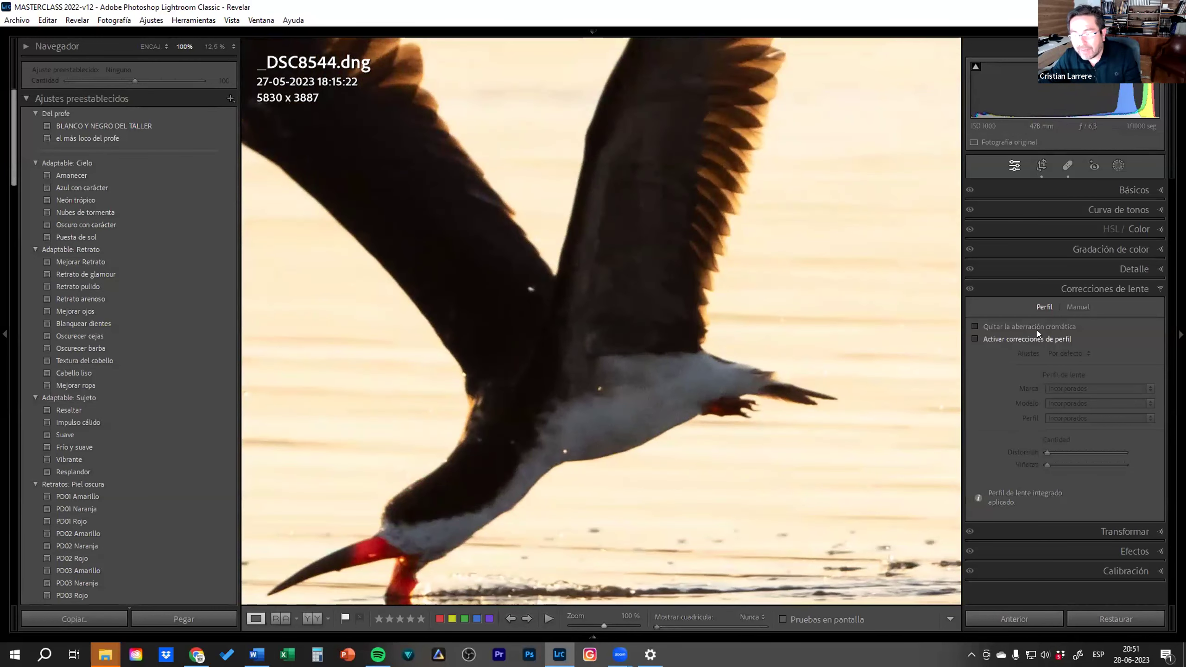
click(974, 327)
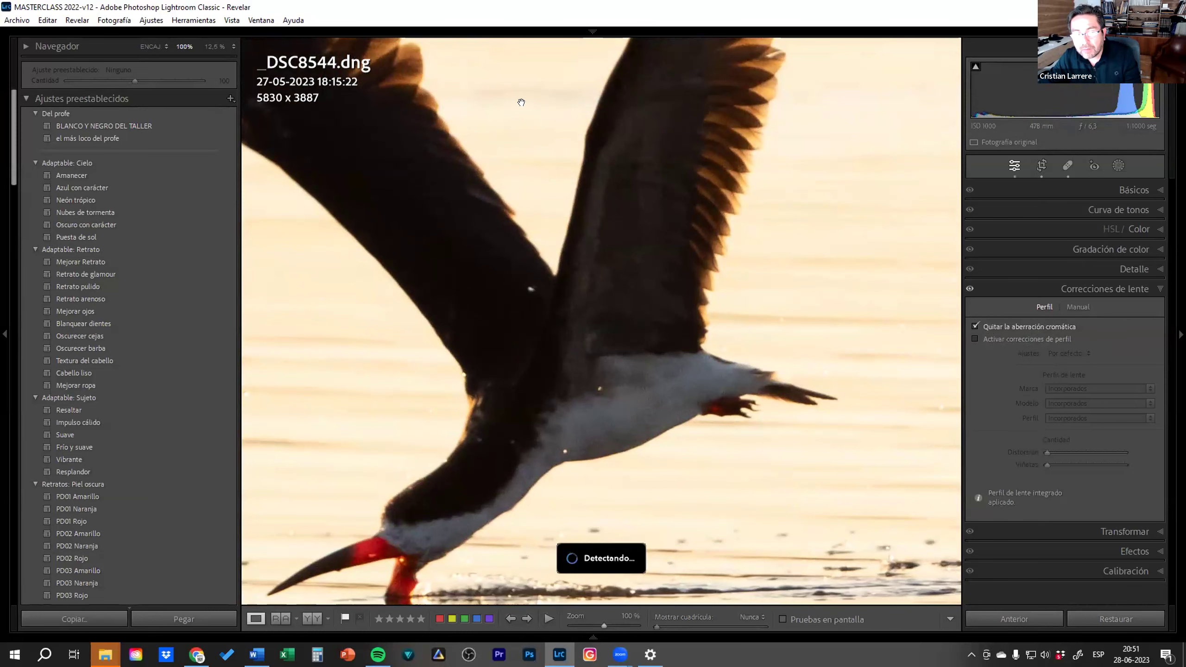
click(816, 279)
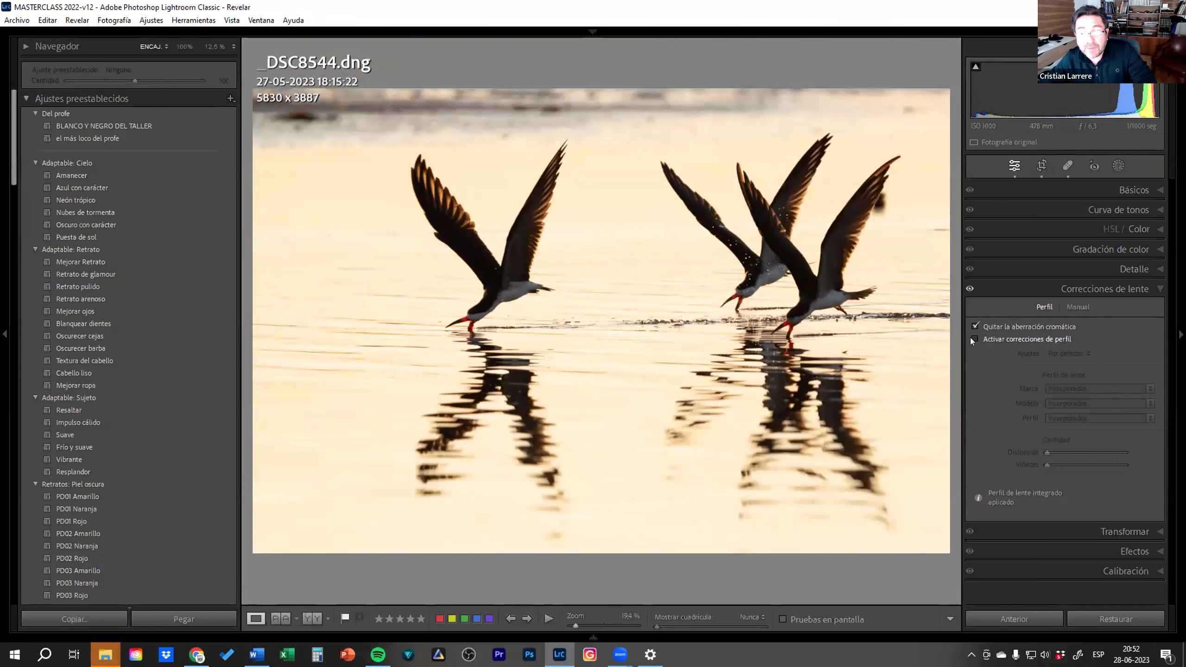
Enable the Sony FE 200-600mm lens profile correction after comparing it on and off, then return to the grid
click(971, 338)
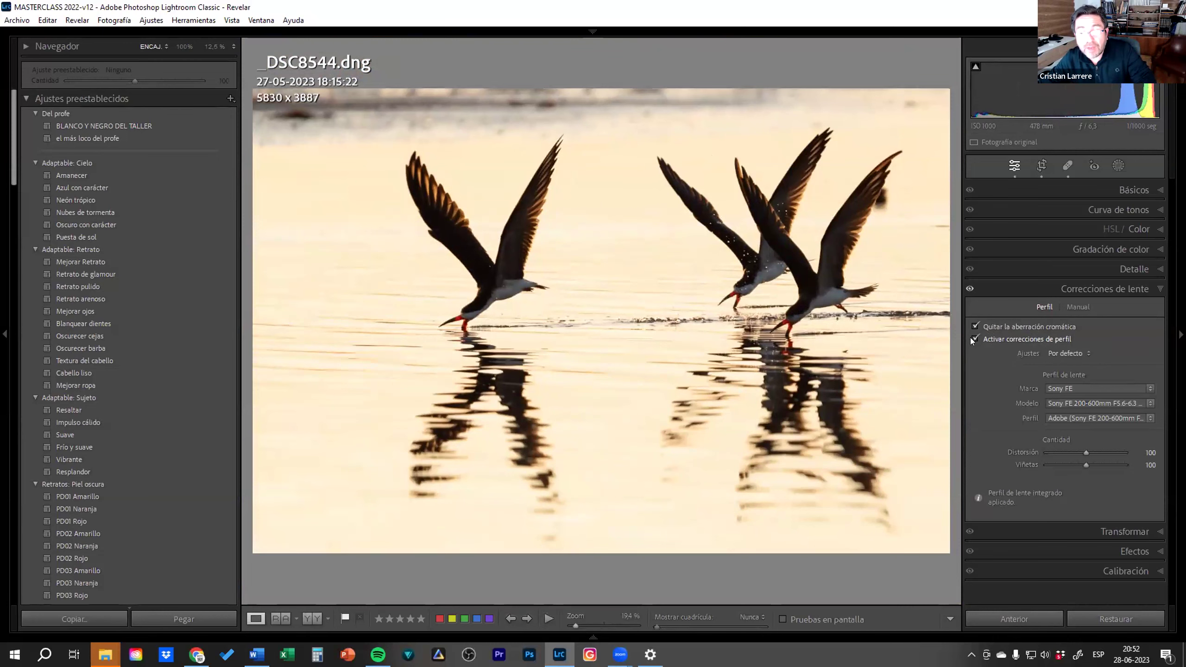
click(973, 337)
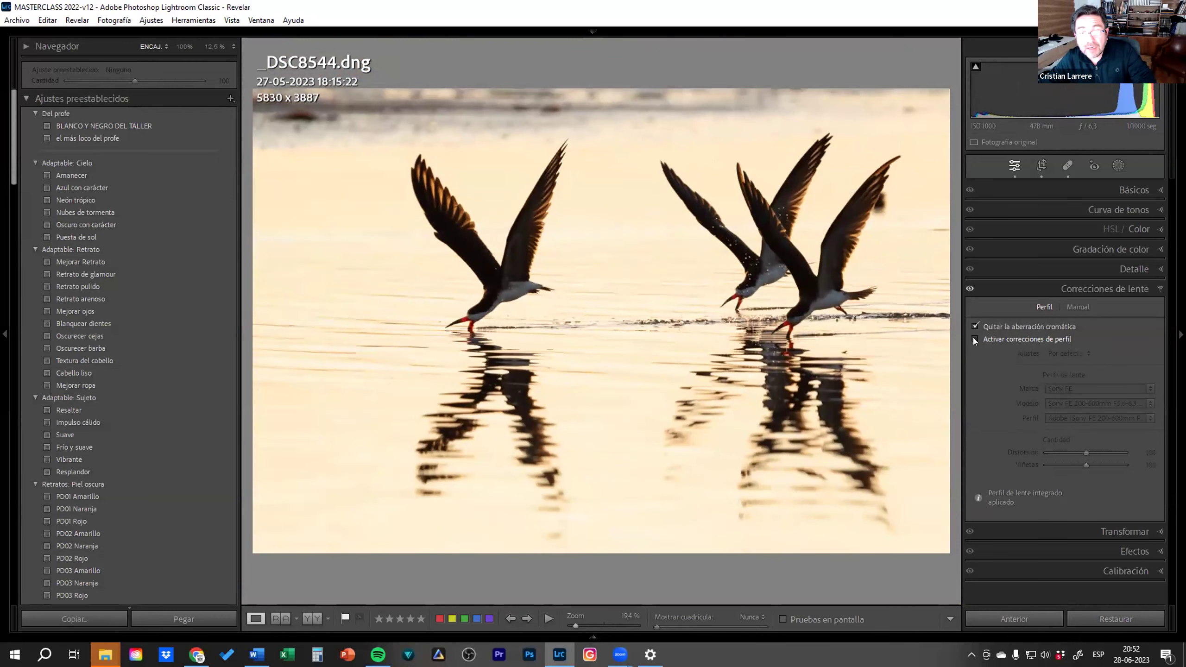
click(973, 337)
click(972, 337)
click(973, 337)
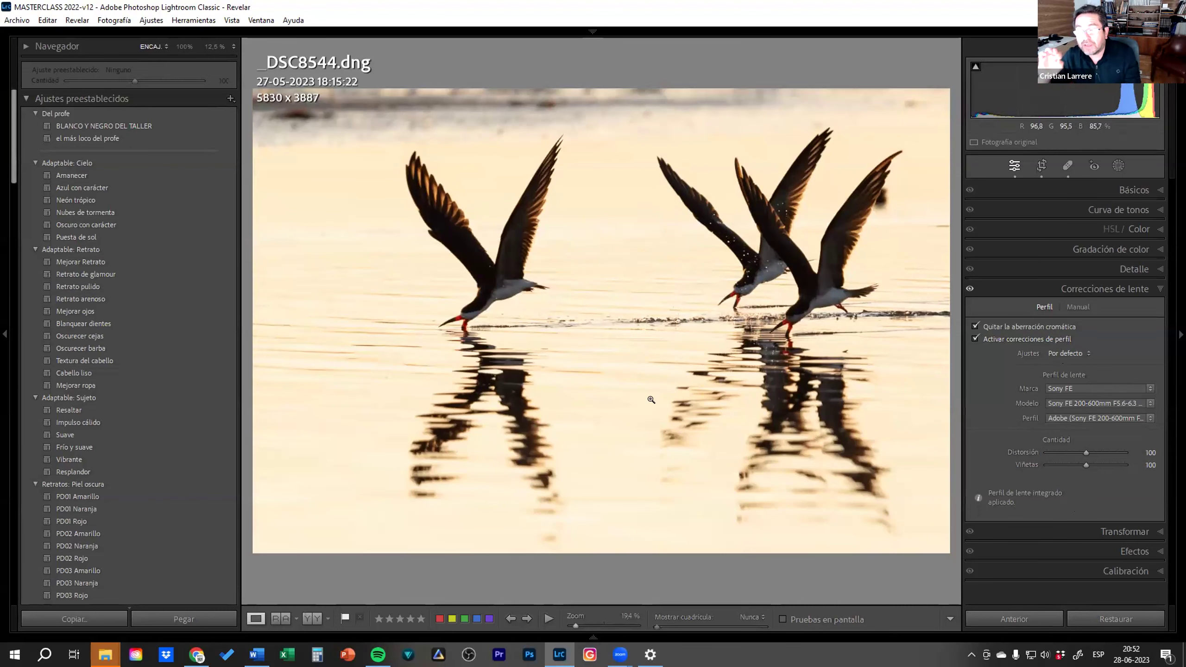
key(g)
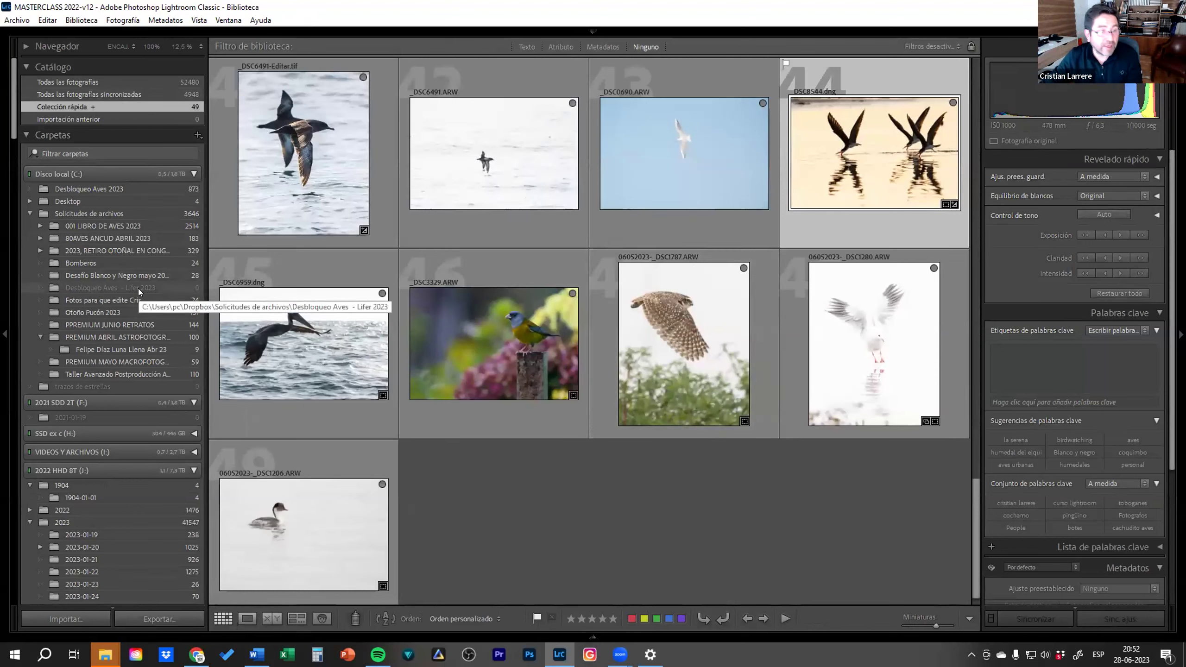
Open the Taller Avanzado folder and enlarge the flamingo photo DSC_3162
click(169, 373)
scroll(782, 382, down, 5)
scroll(733, 397, down, 3)
scroll(733, 397, down, 3)
scroll(732, 397, down, 3)
scroll(733, 397, down, 3)
scroll(732, 398, down, 3)
scroll(733, 397, down, 3)
scroll(733, 397, down, 3)
scroll(732, 398, down, 2)
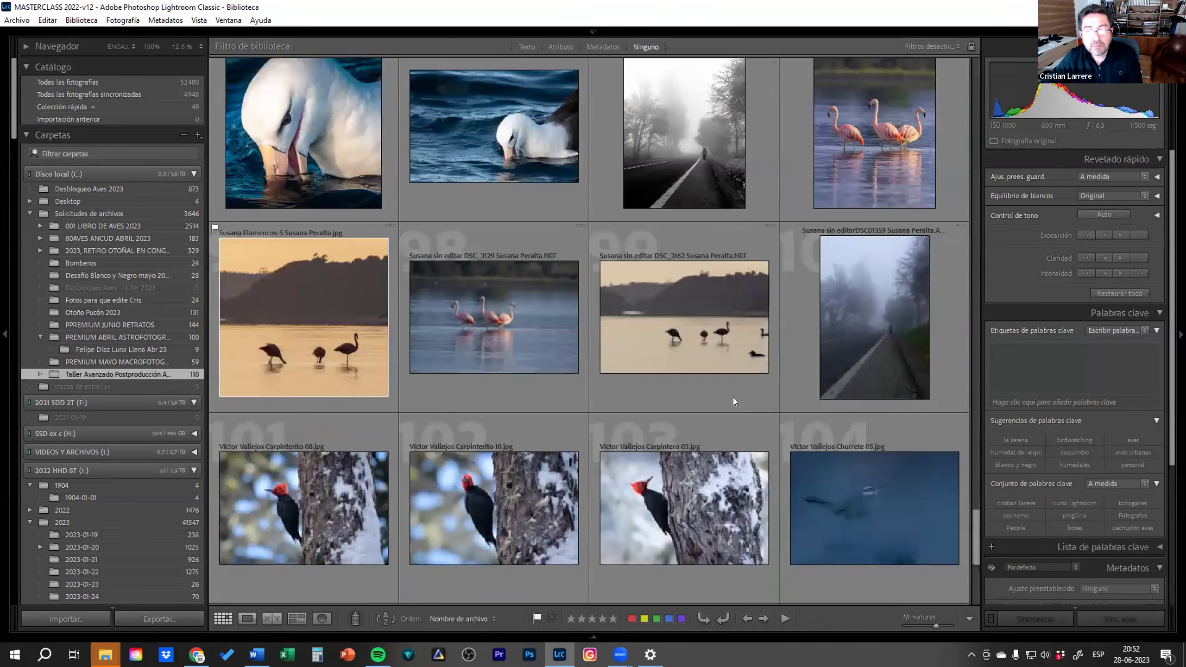
scroll(732, 397, up, 2)
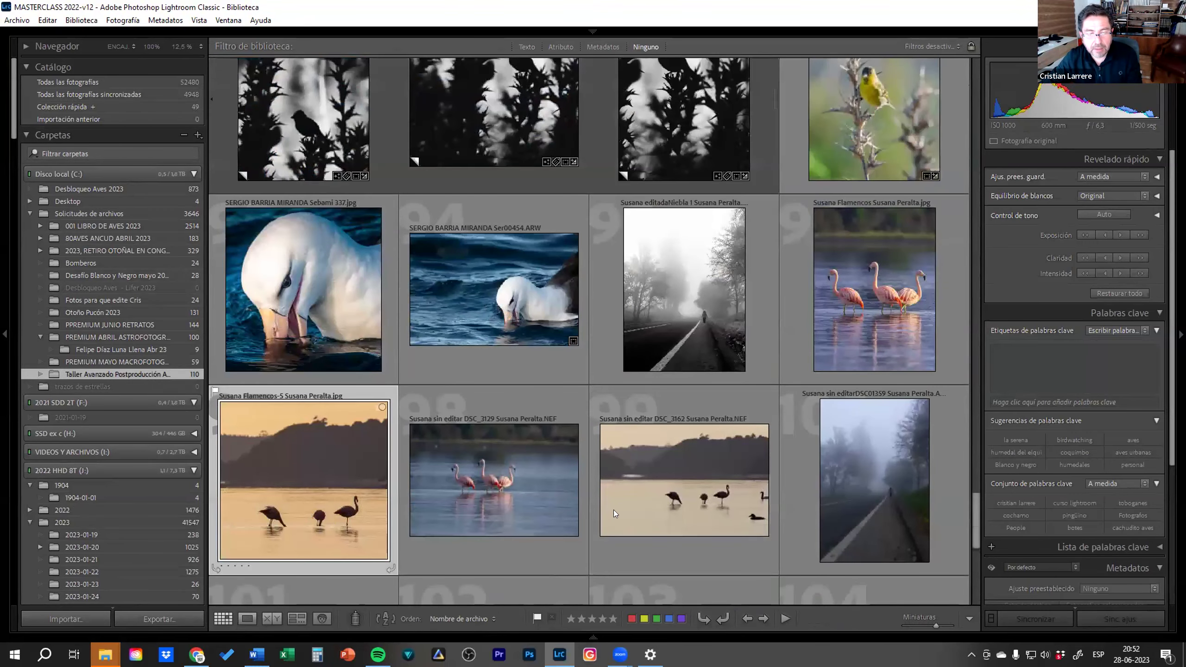
double_click(693, 507)
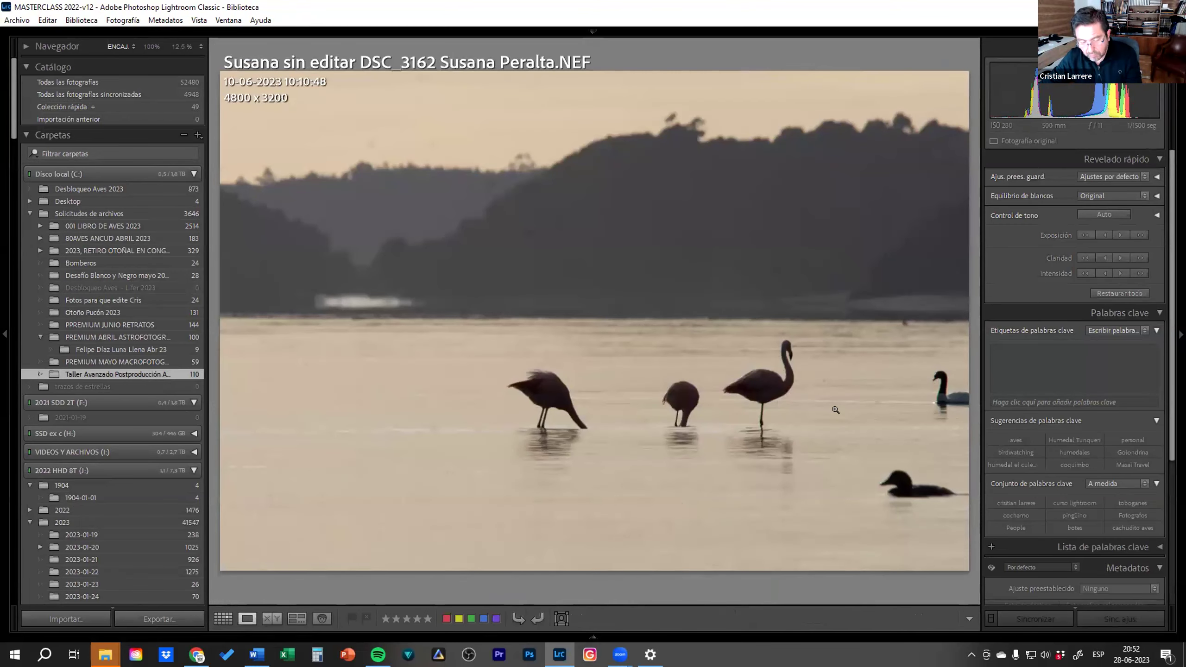
Turn on chromatic aberration removal for the flamingo photo in Develop, zoomed in on the birds
key(d)
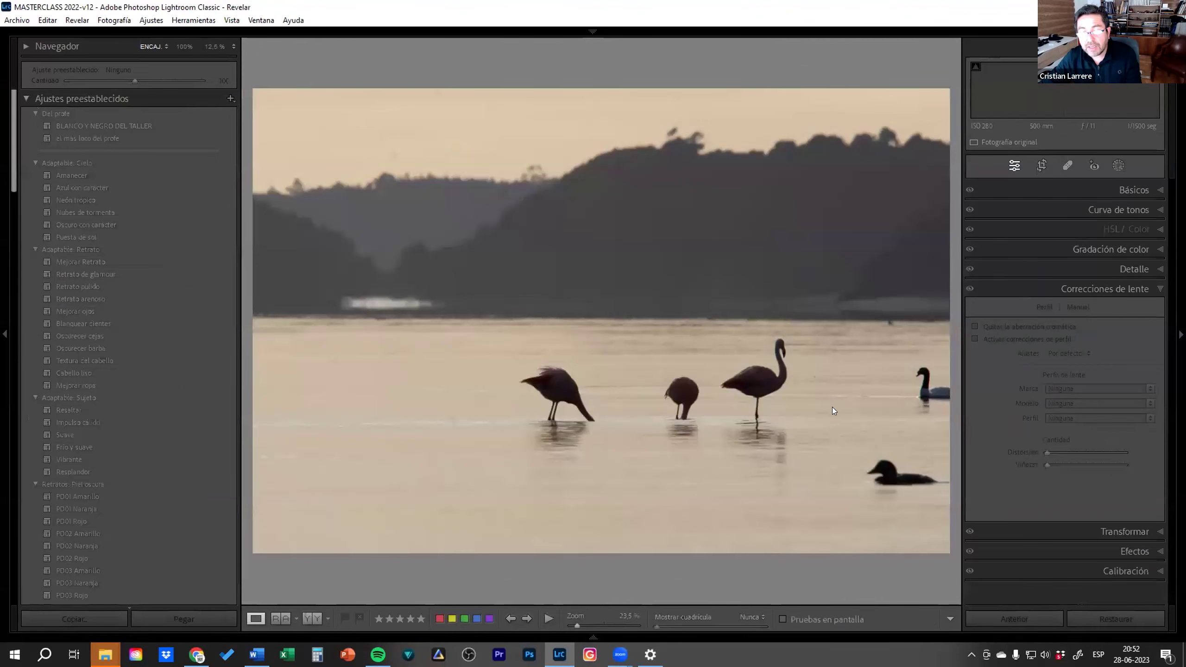
click(775, 376)
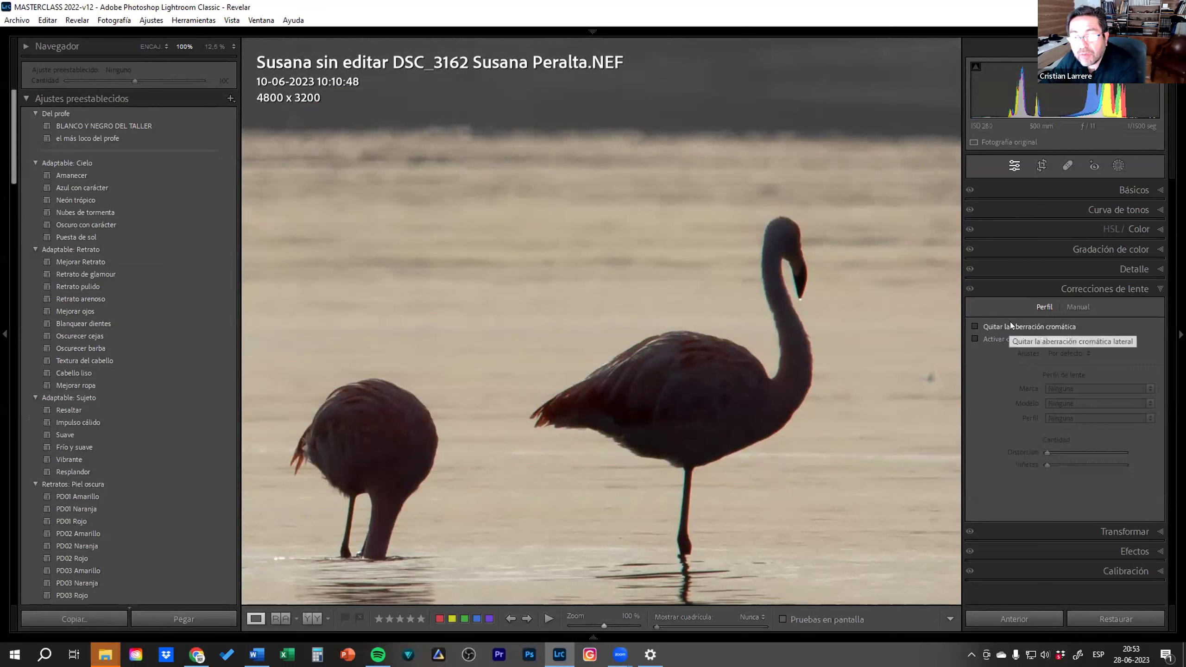
click(973, 326)
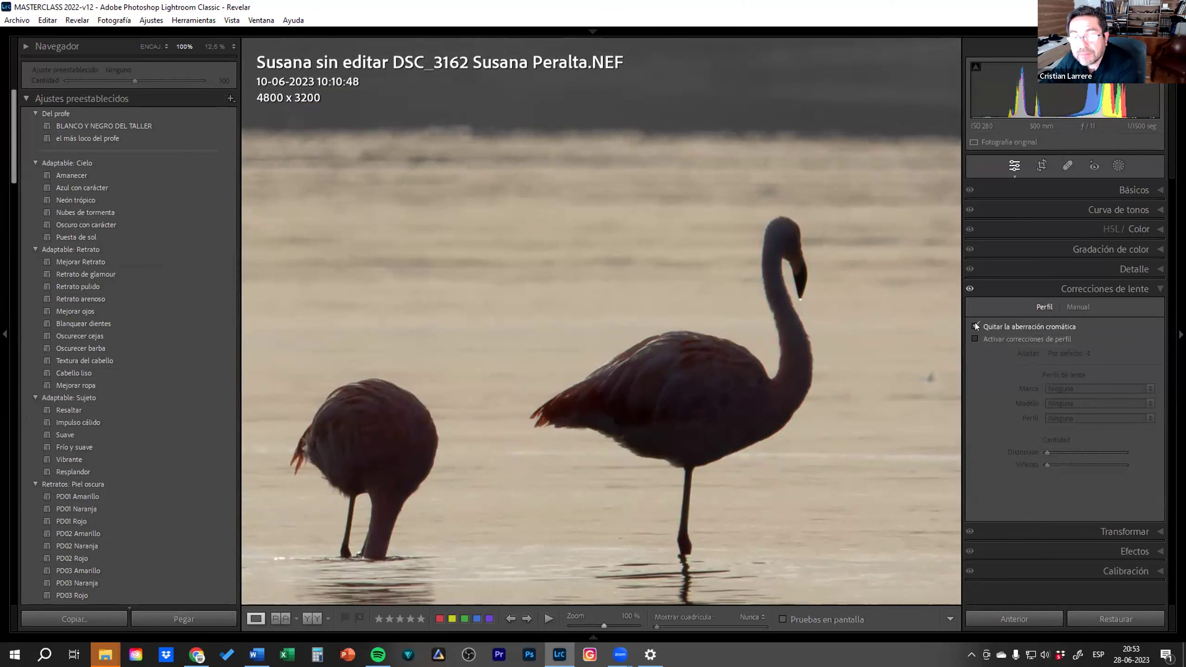
click(968, 289)
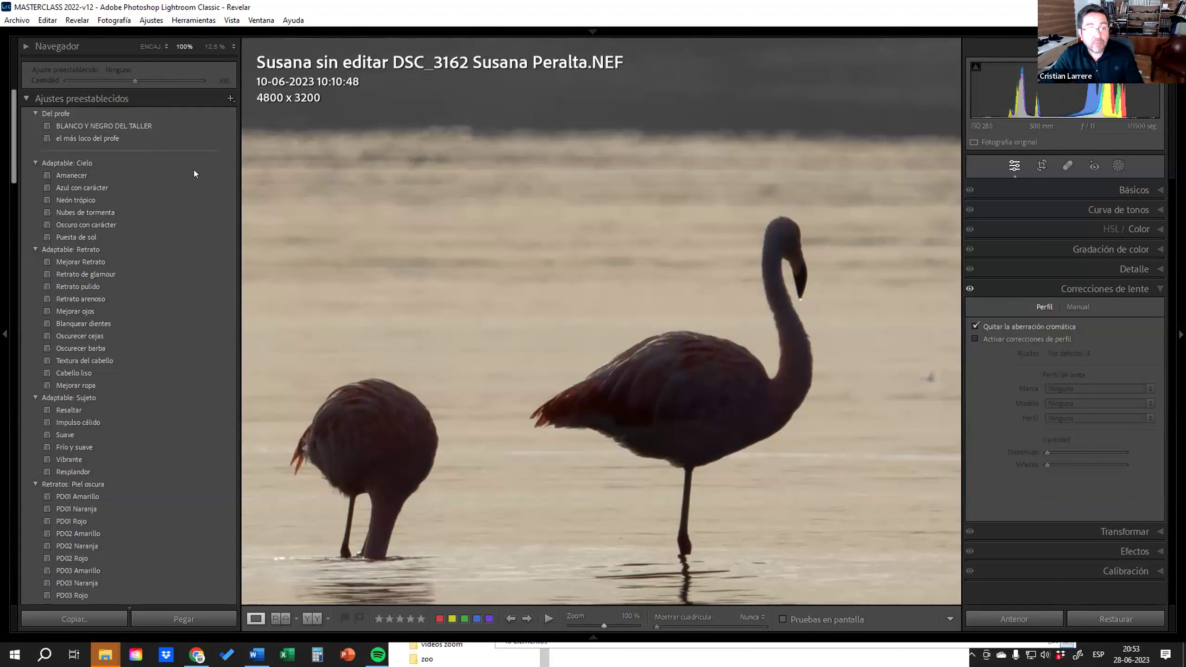
Reopen _DSC8544.dng from the Quick Collection in Develop at fit view, with Lens Corrections collapsed
key(g)
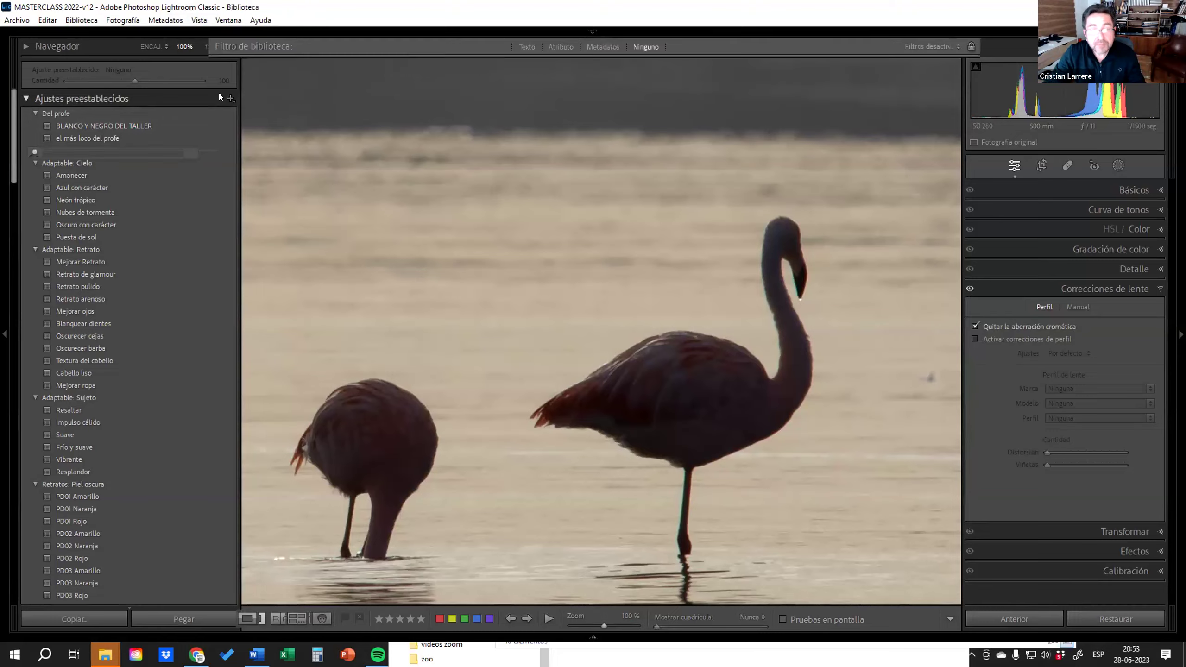
click(88, 109)
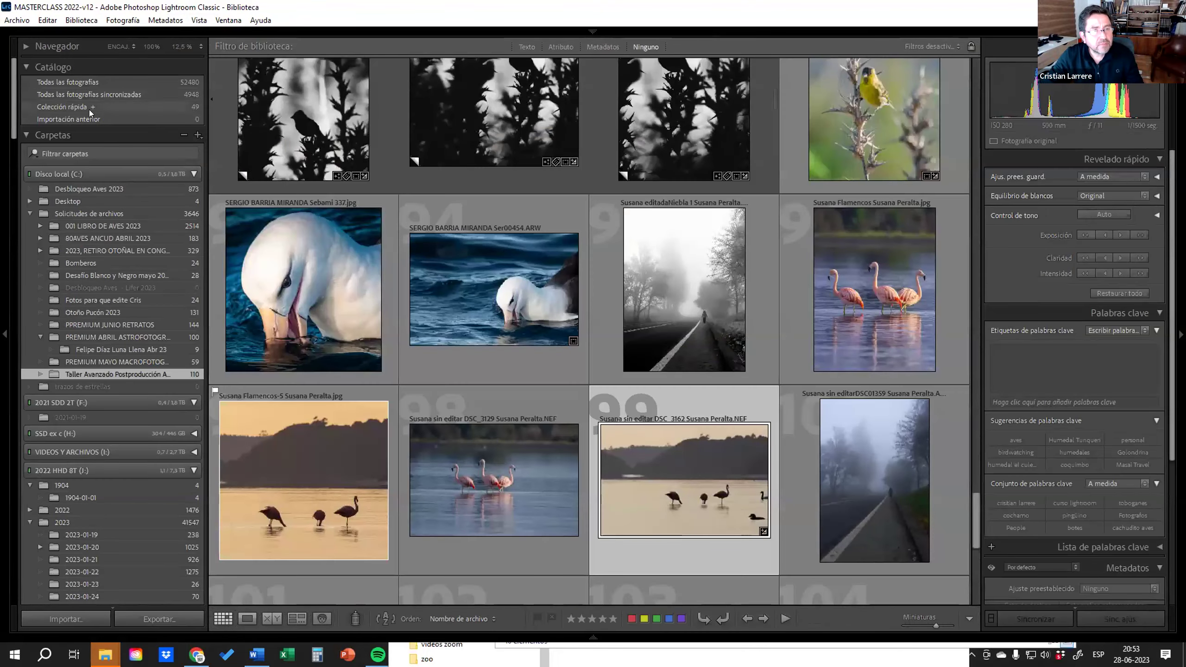
scroll(829, 435, down, 5)
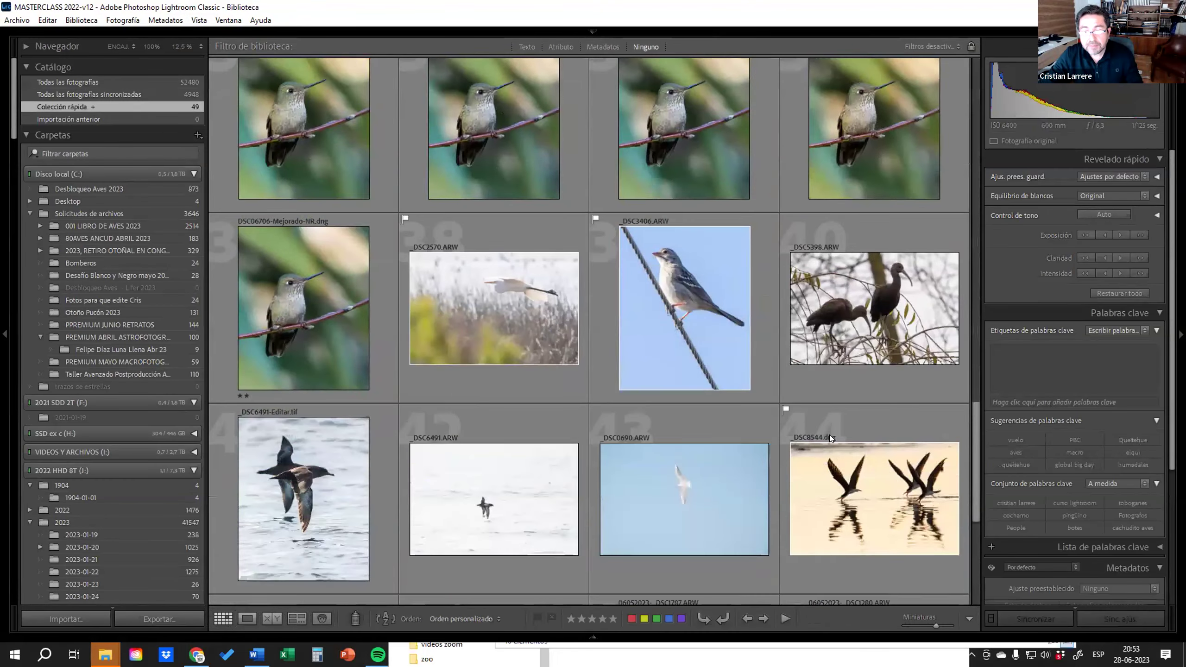
scroll(829, 435, down, 3)
click(782, 172)
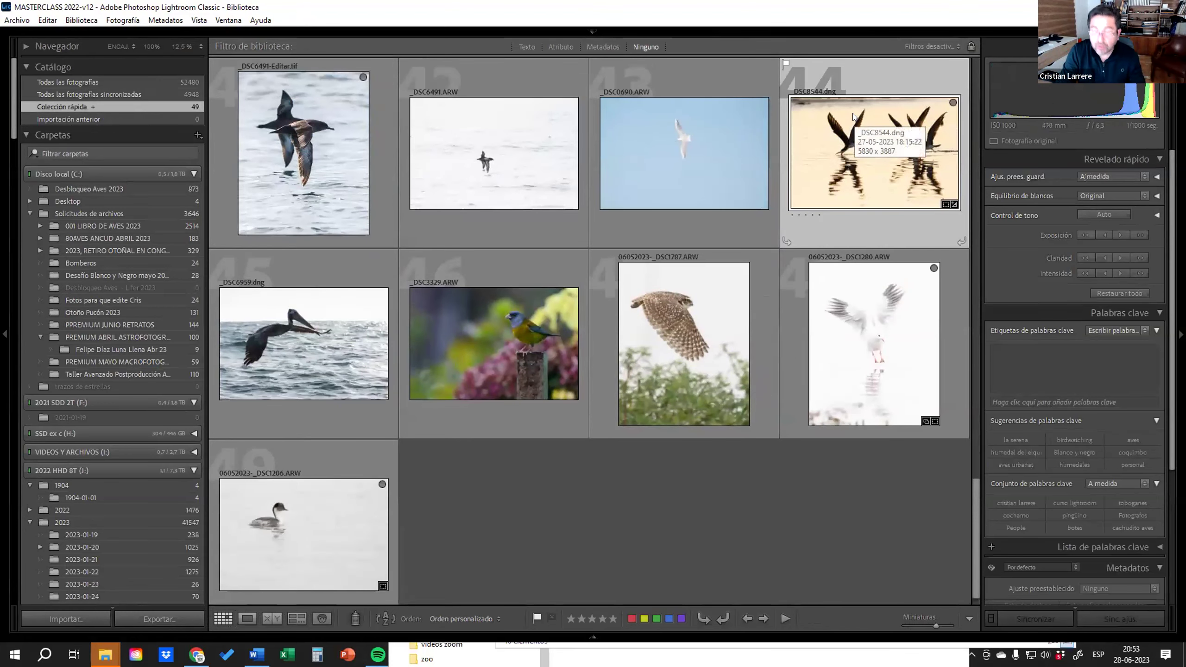
key(d)
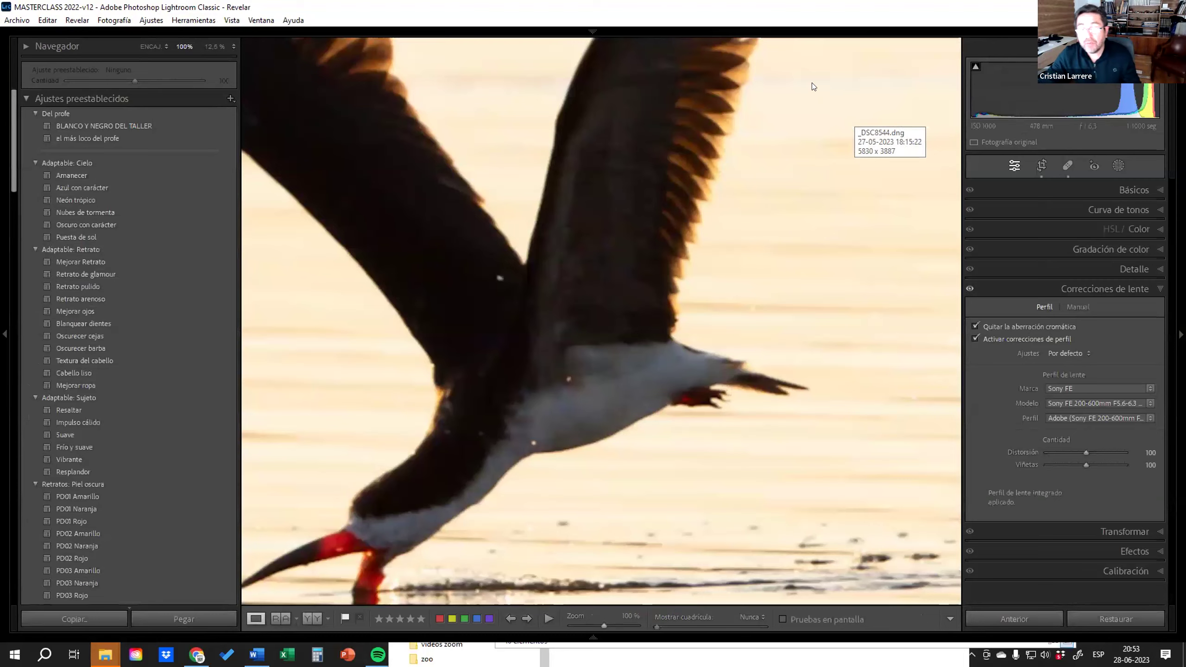
key(z)
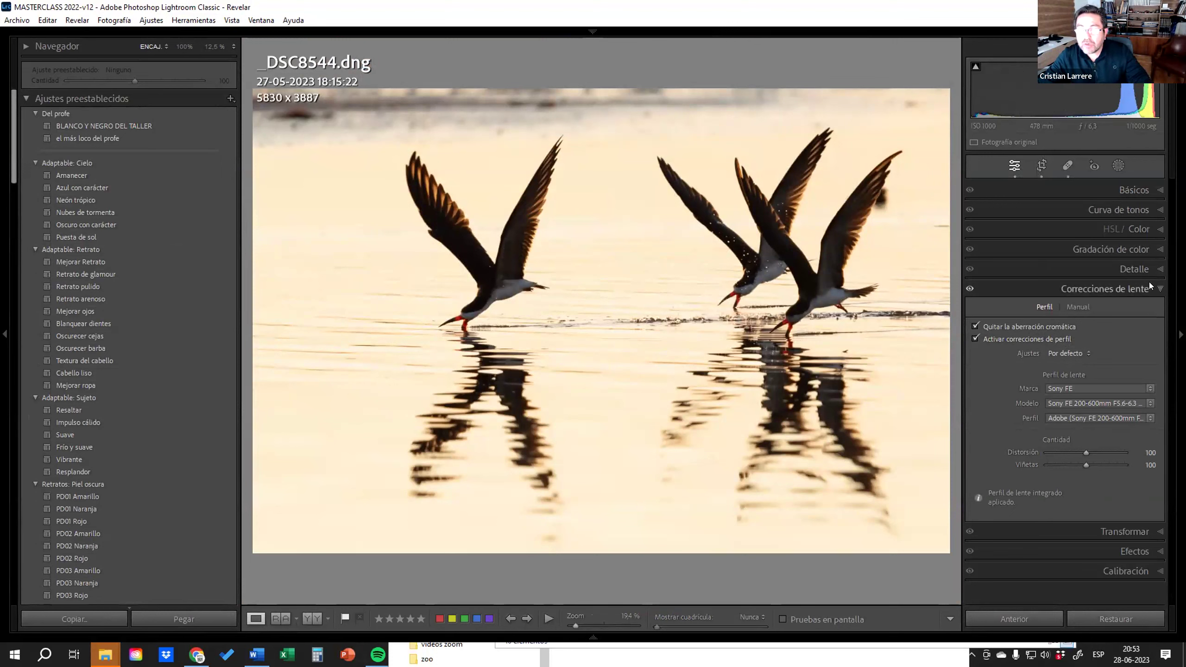
click(1162, 289)
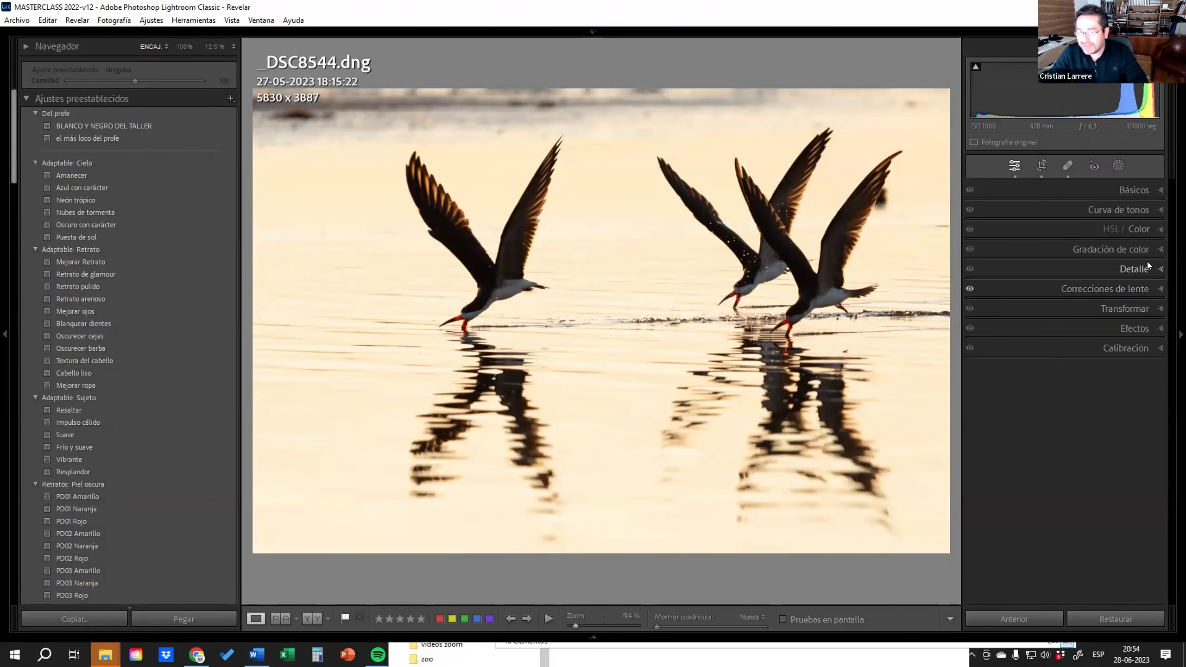
Expand the Básicos panel, showing white balance at 5250 temperature and +13 tint
click(1150, 191)
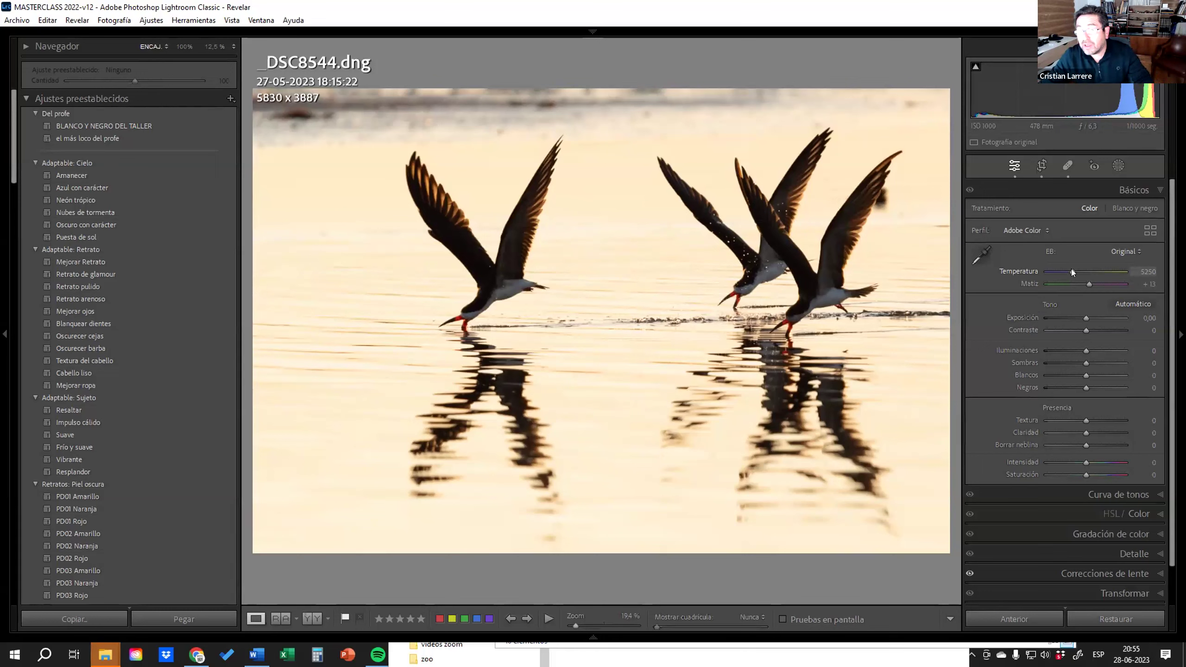
mouse_move(1072, 272)
mouse_down()
mouse_move(1035, 271)
mouse_move(1081, 273)
mouse_up()
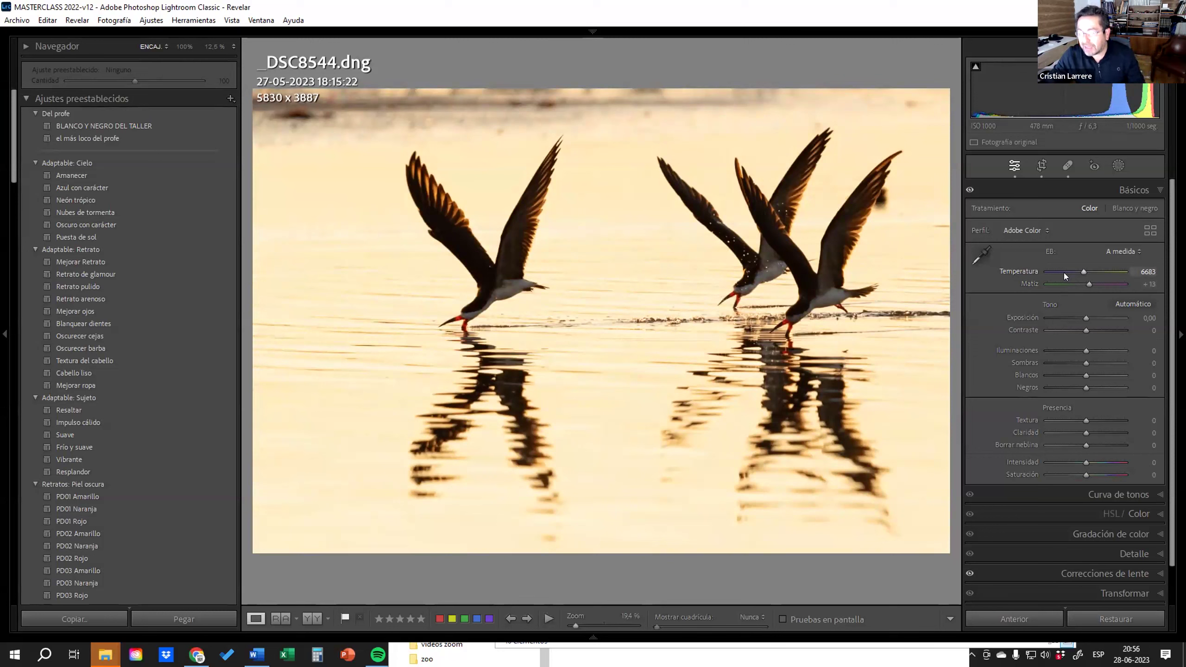
mouse_move(1084, 270)
mouse_down()
mouse_move(1050, 272)
mouse_move(1098, 271)
mouse_up()
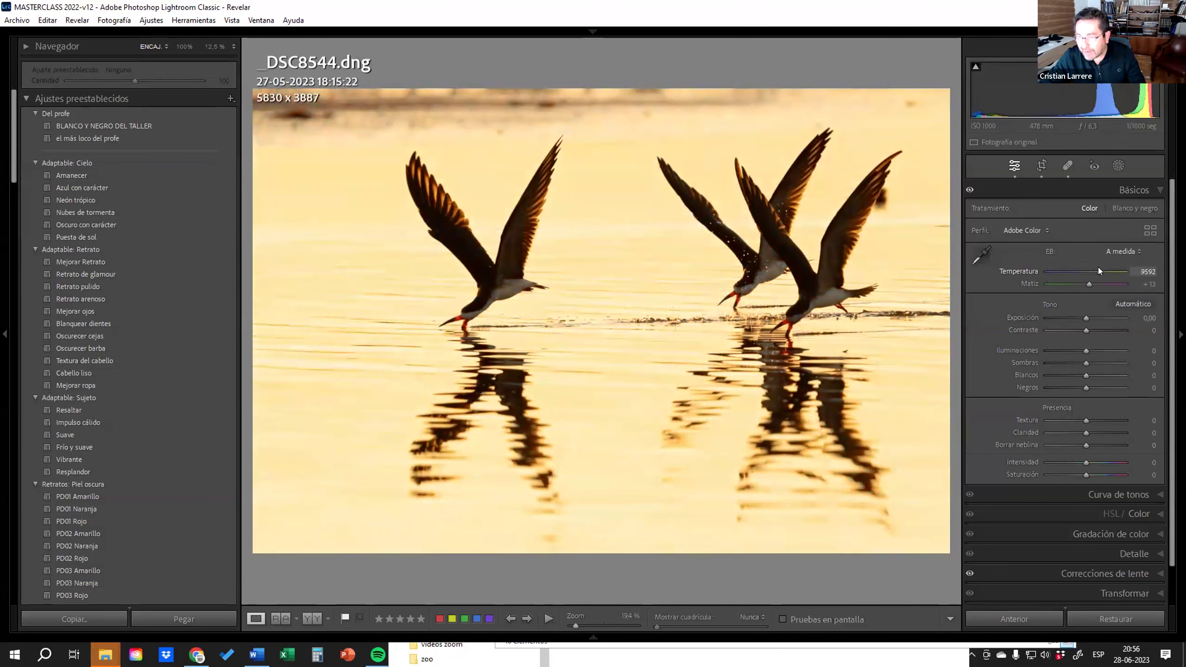
double_click(1019, 271)
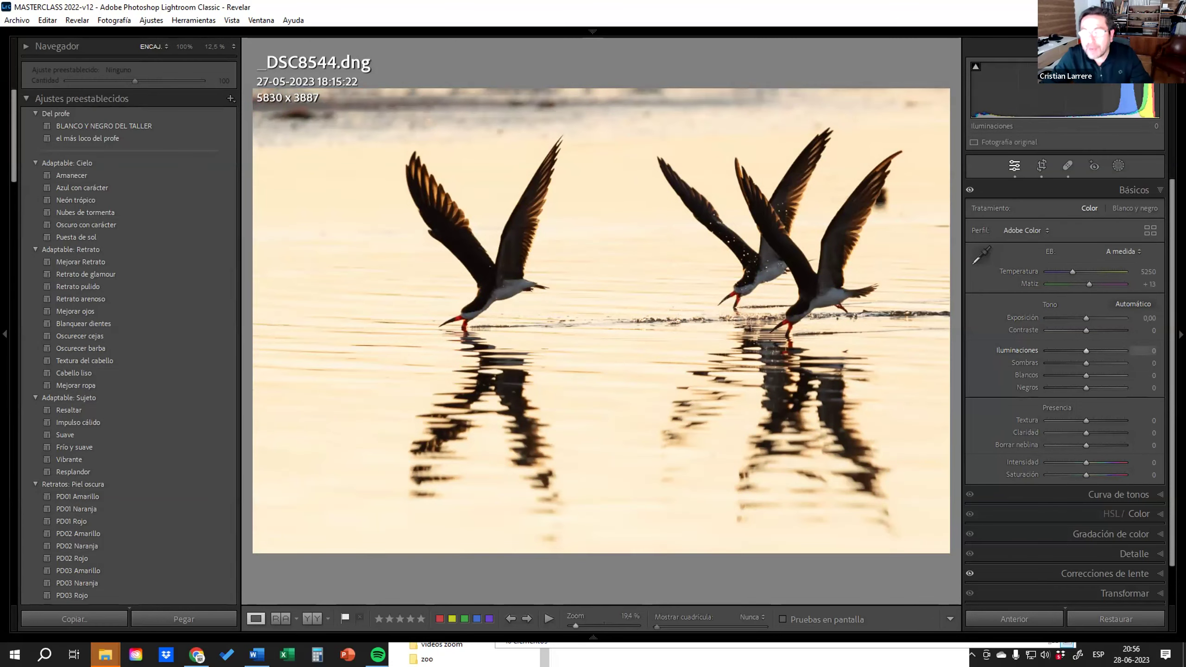
drag(1082, 318, 1102, 319)
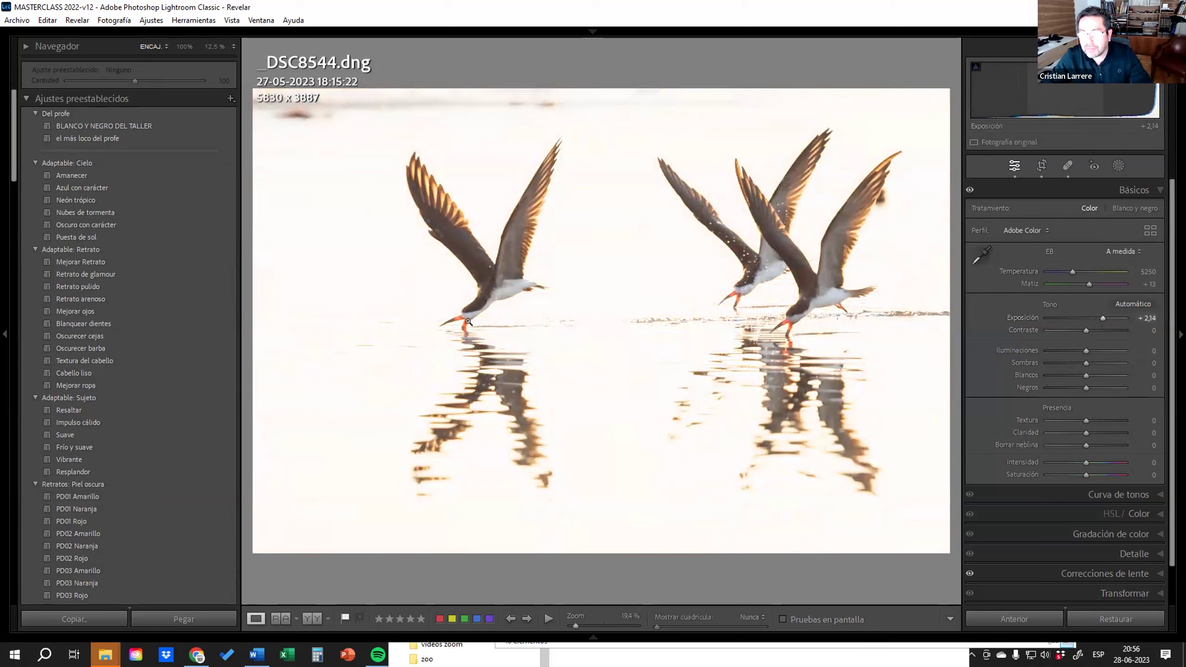
click(758, 273)
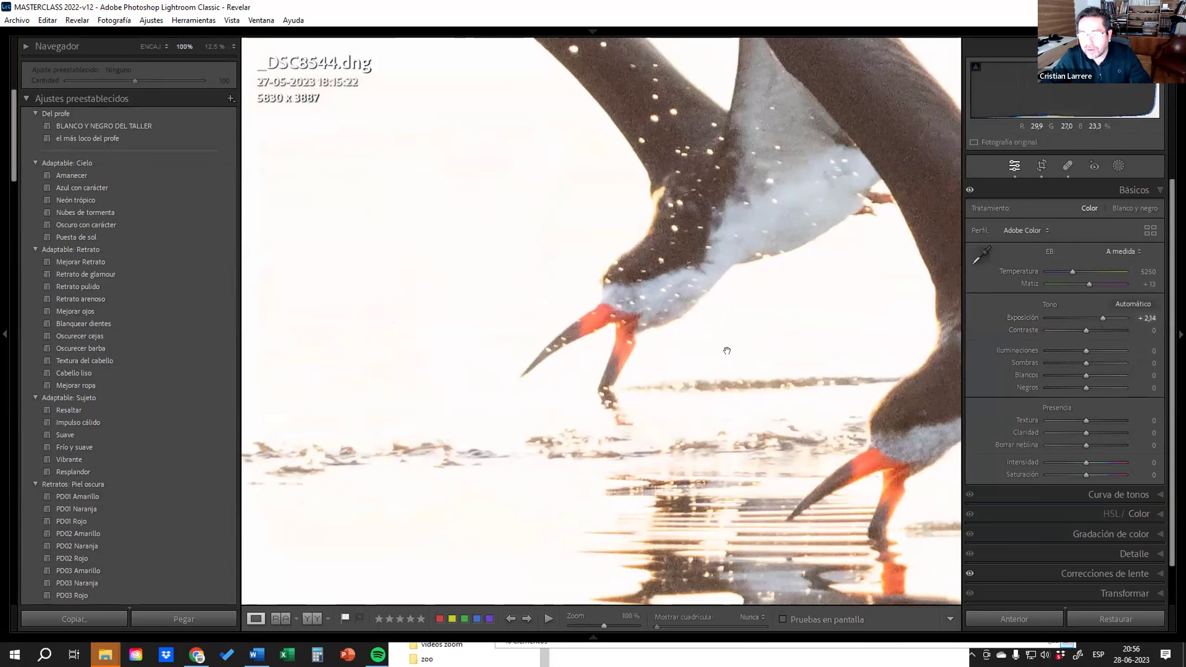
click(937, 380)
click(804, 287)
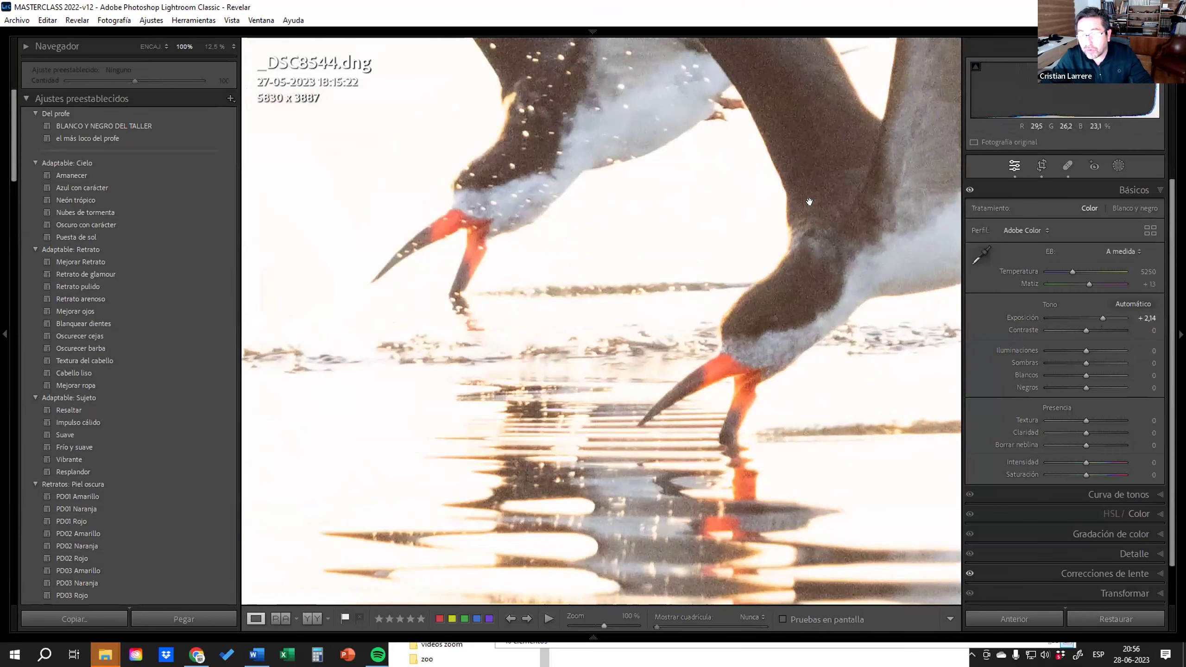
click(804, 287)
drag(1102, 317, 1064, 314)
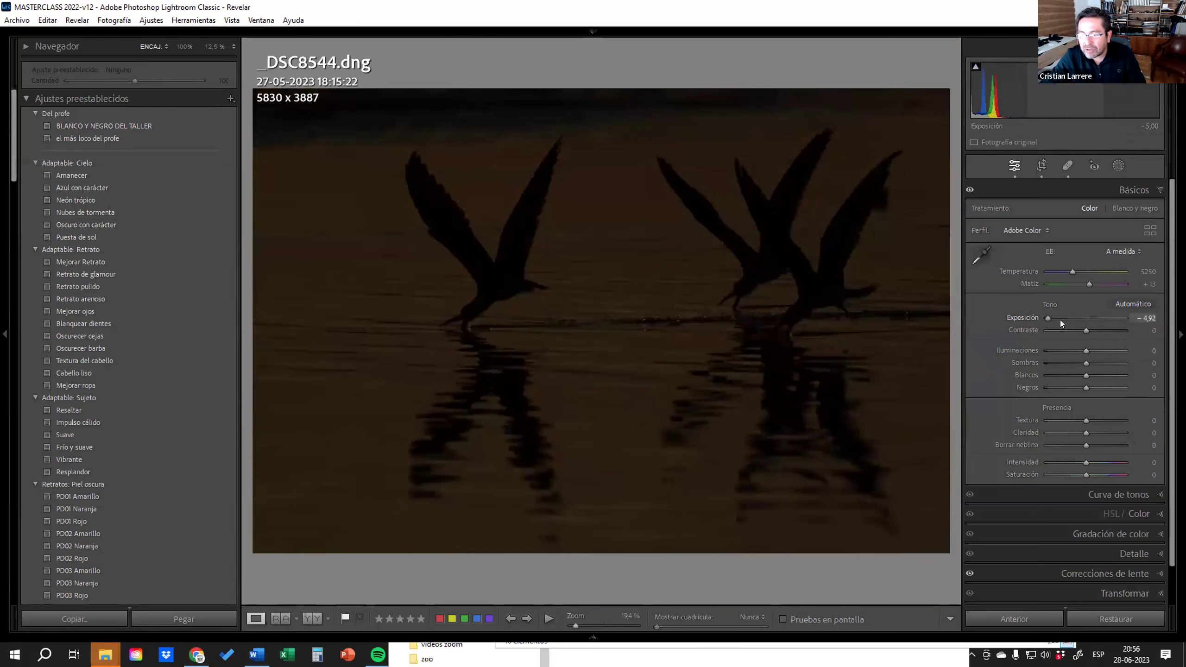
mouse_move(1119, 316)
mouse_down()
mouse_move(1072, 318)
mouse_move(1089, 318)
mouse_move(1096, 296)
mouse_up()
scroll(1081, 320, up, 3)
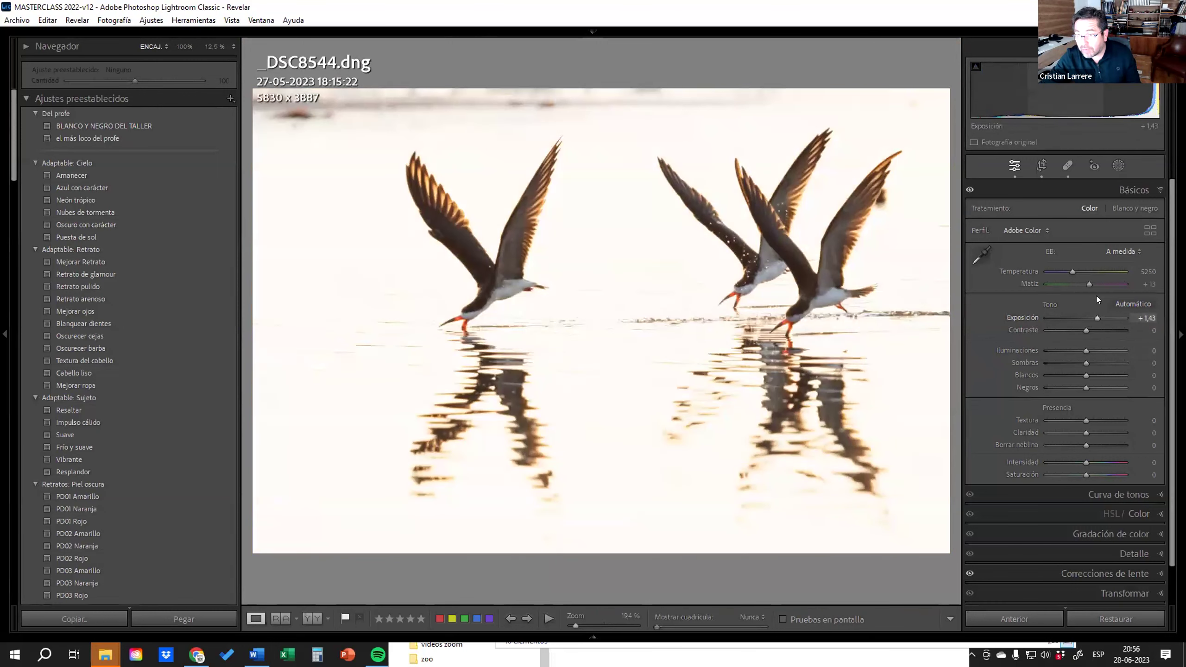
double_click(1021, 319)
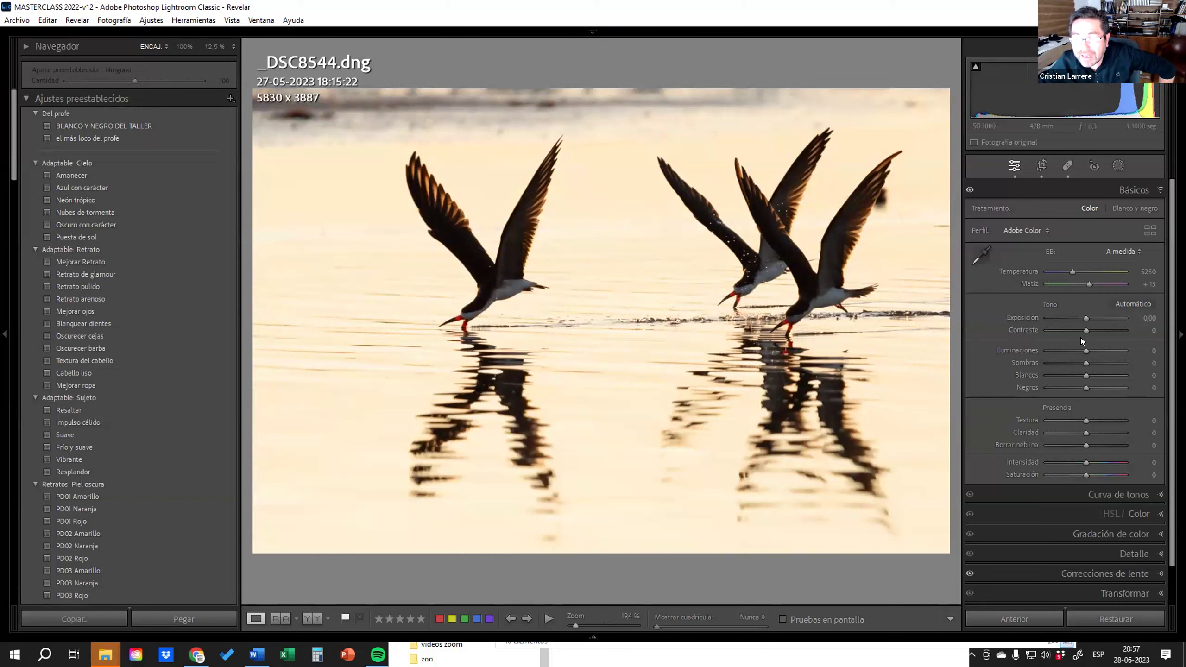
Try the skimmers photo's contrast at +100 and −100, then settle it at −3
drag(1084, 330, 1133, 331)
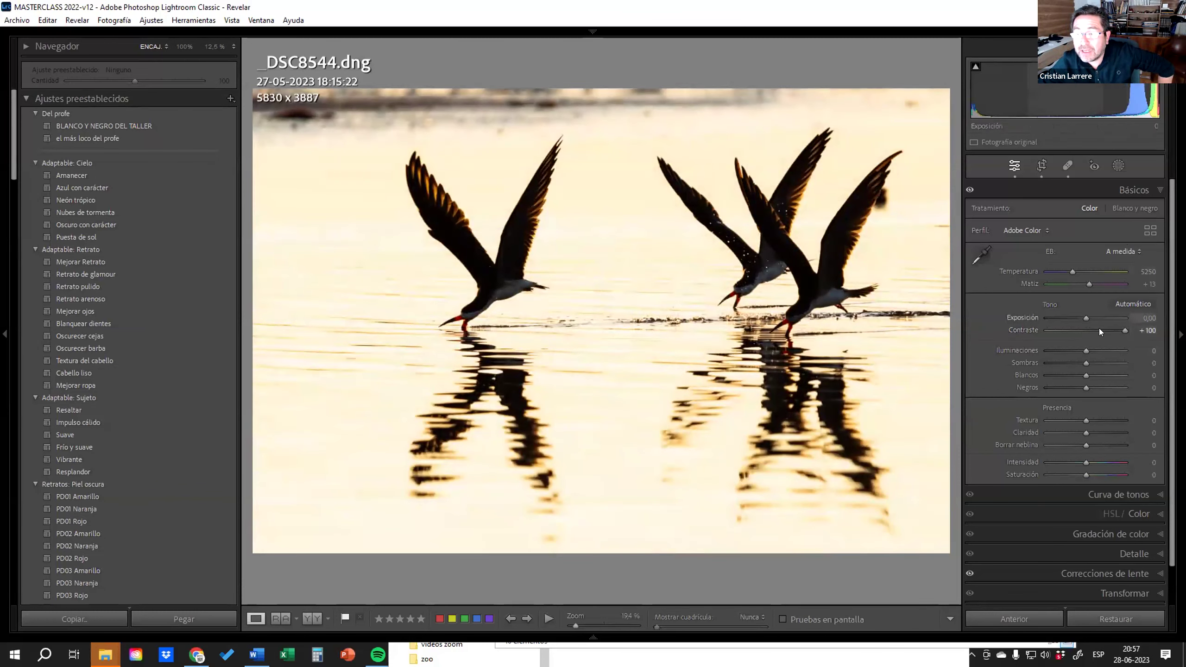
click(1083, 329)
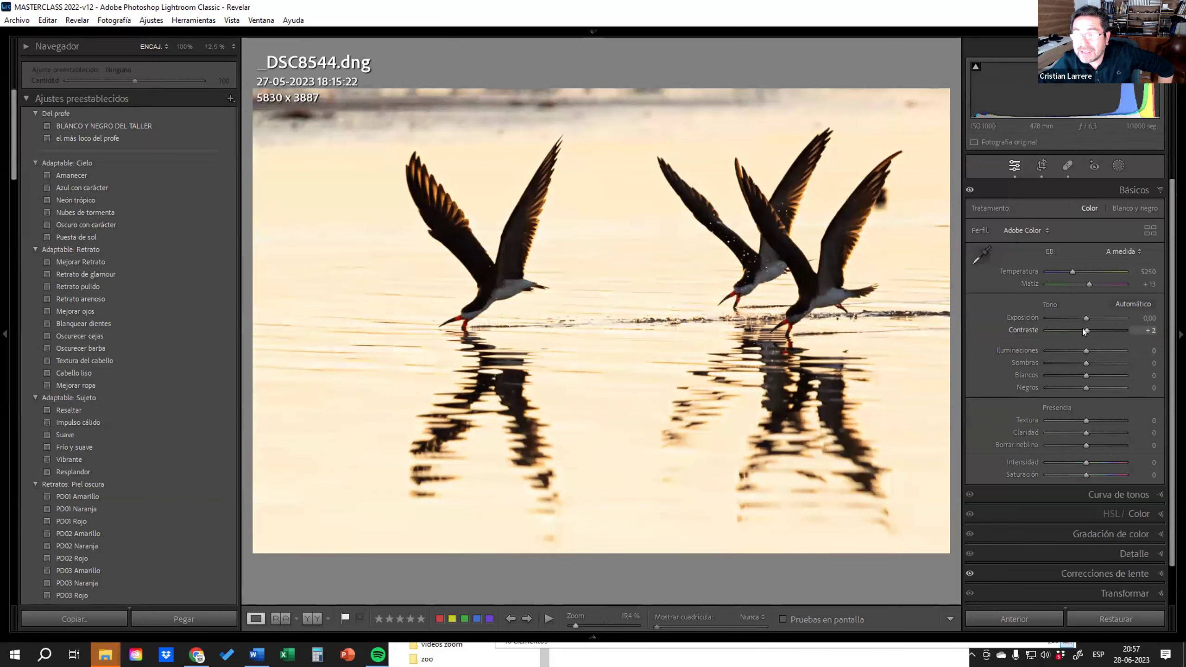
drag(1083, 331, 1142, 331)
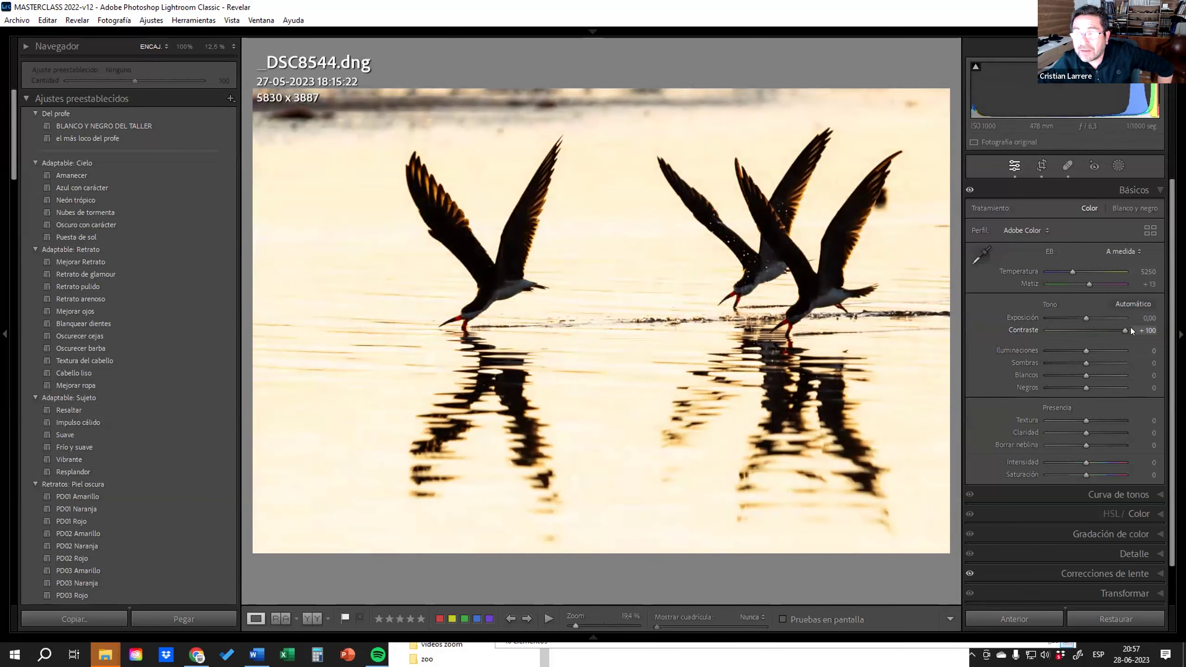
click(1082, 331)
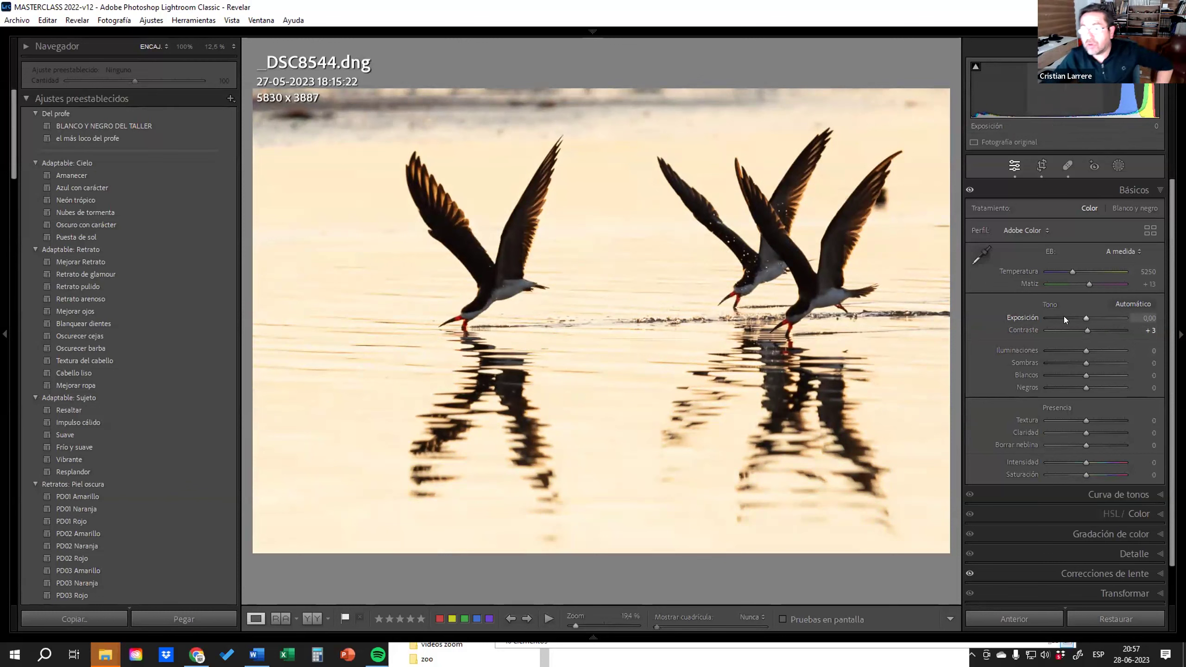
drag(1087, 329, 1040, 322)
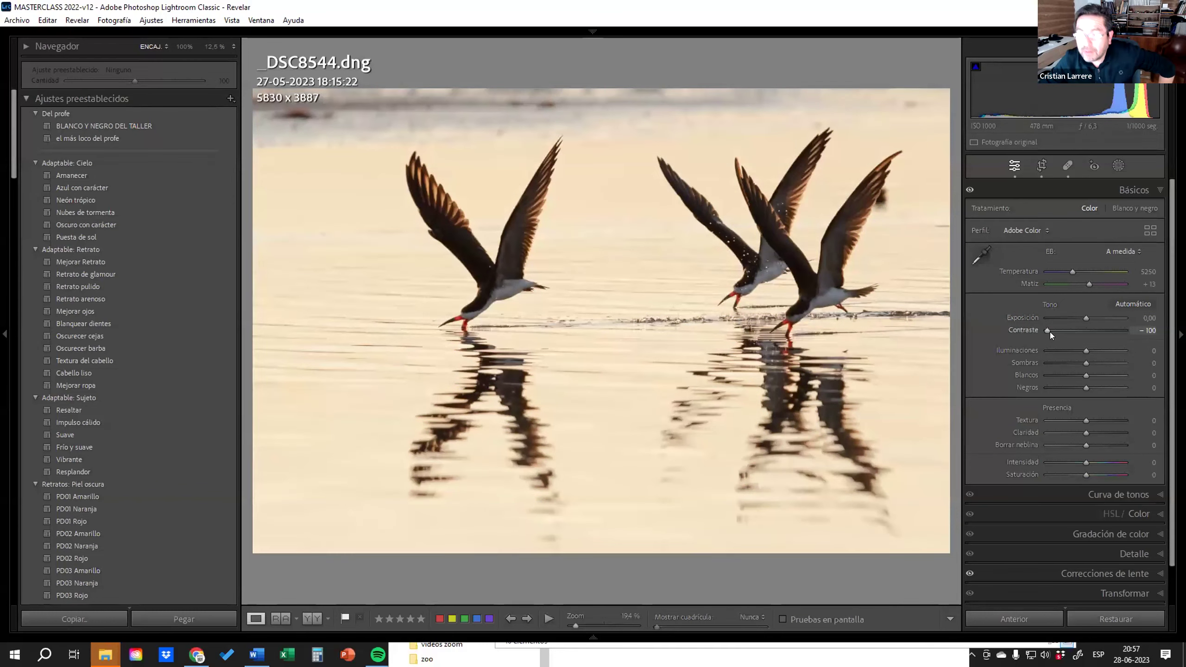
drag(1042, 329, 1083, 337)
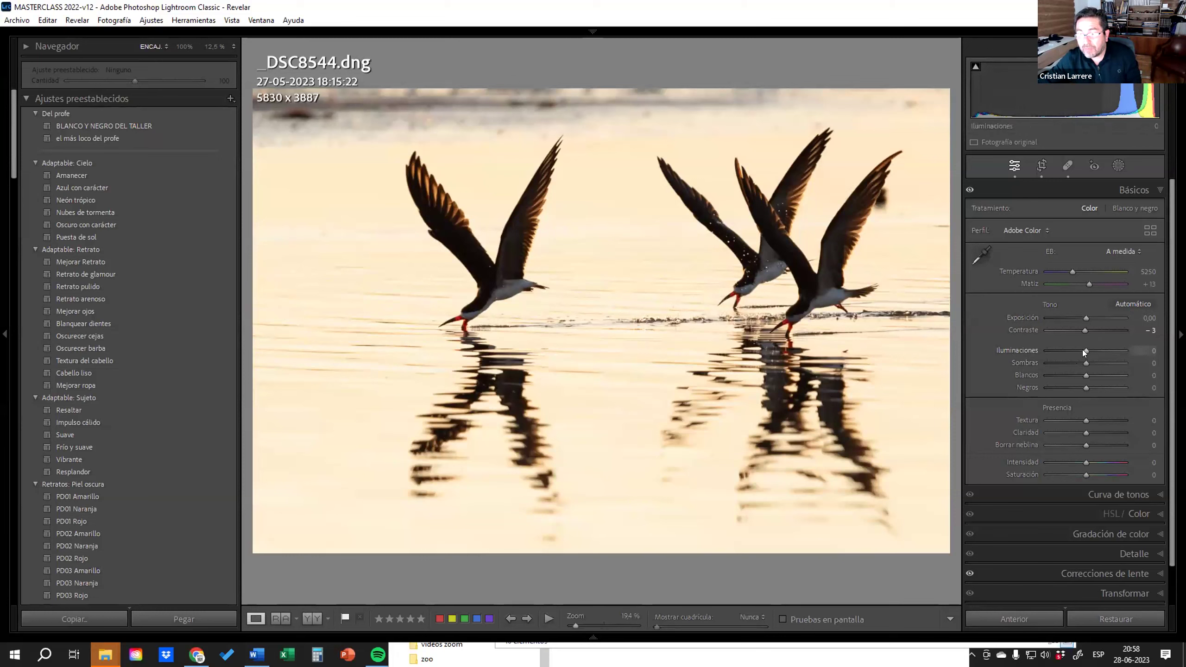
Test, then reset highlights and shadows, and set highlights to +52 and shadows to −73
drag(1079, 351, 1060, 351)
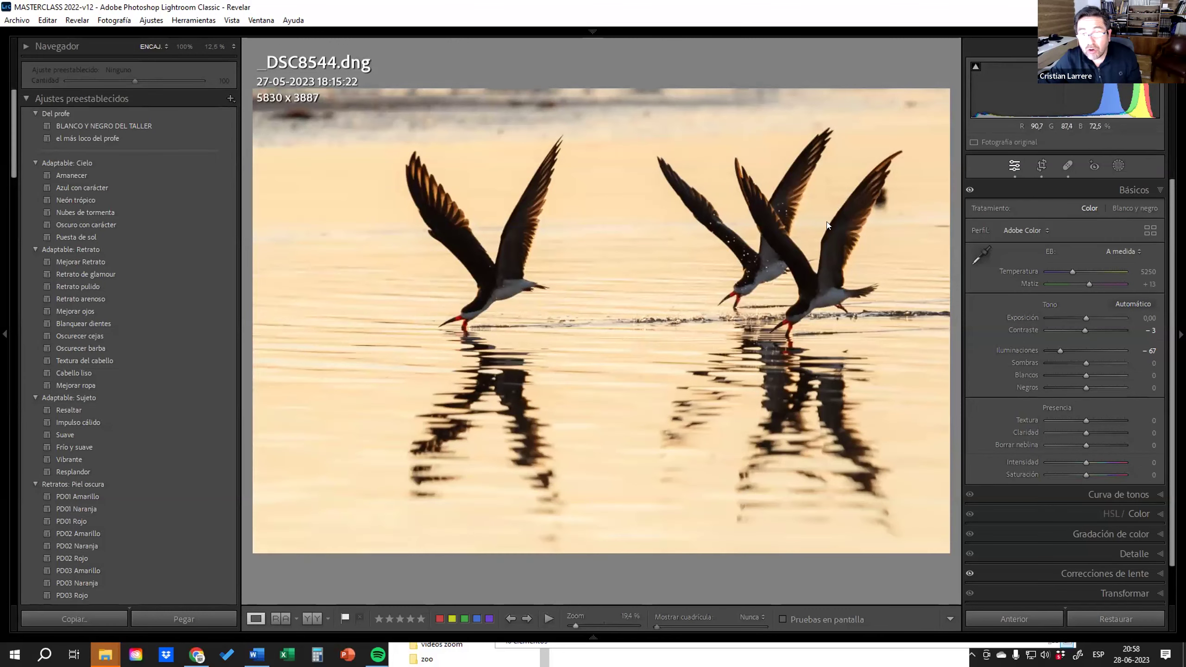
drag(1085, 363, 1107, 363)
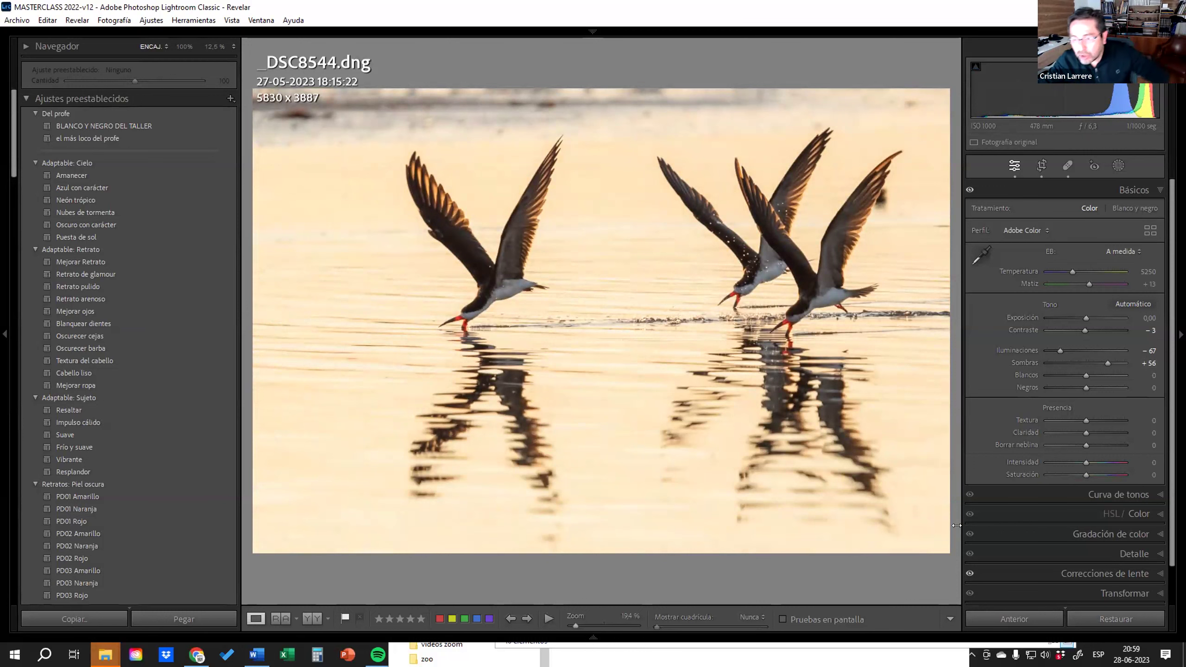
double_click(1014, 351)
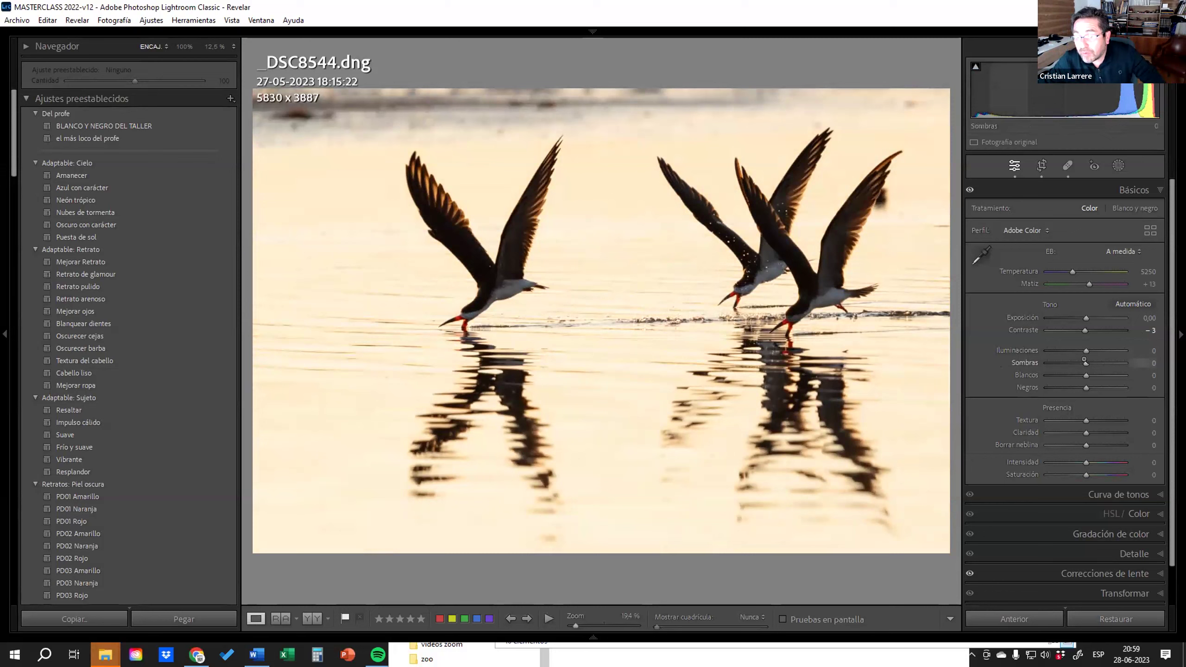
drag(1074, 358, 1045, 361)
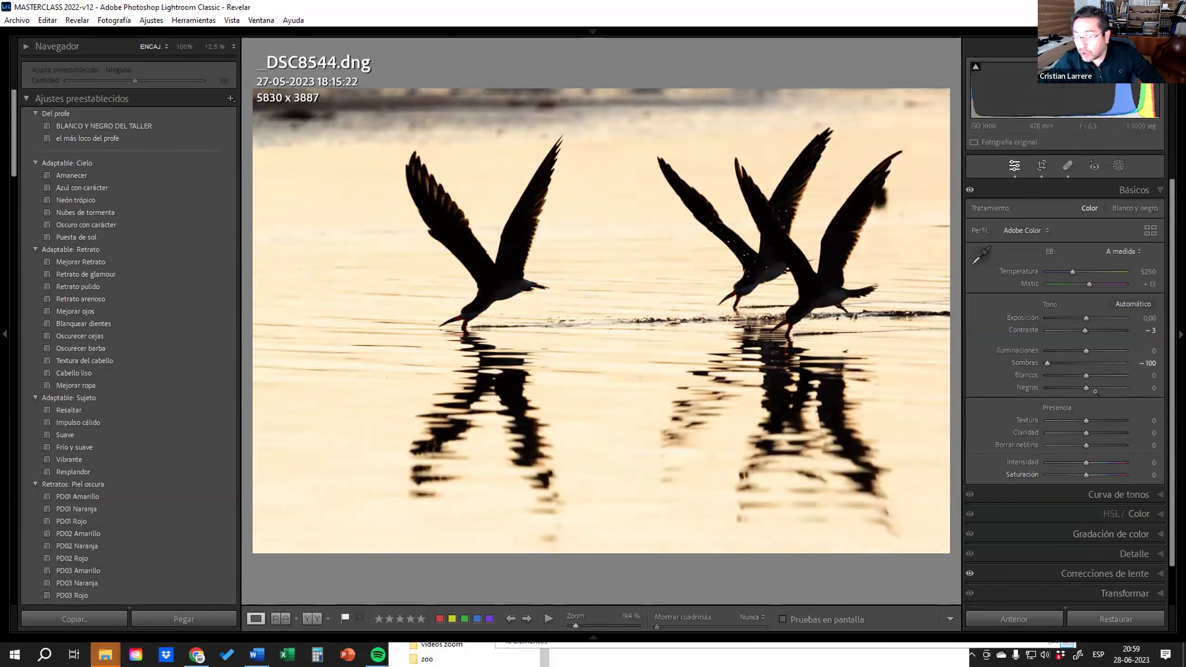
drag(1047, 363, 1106, 350)
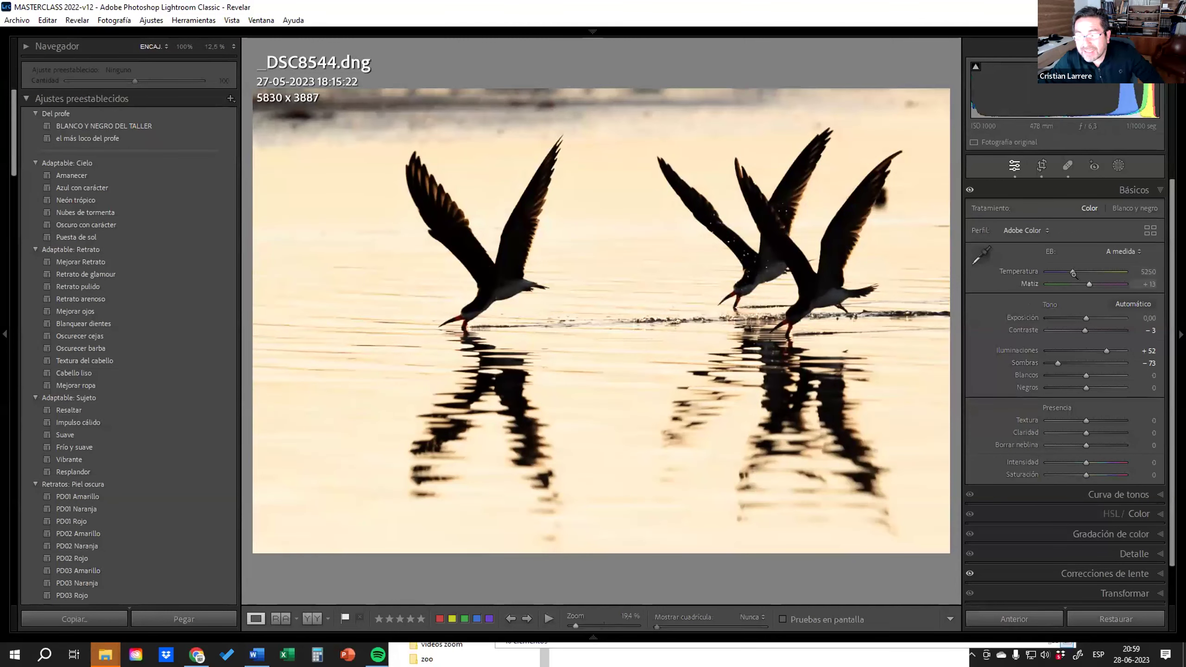
Warm the white balance to temperature 6683 and inspect the birds at 100%
drag(1073, 271, 1082, 270)
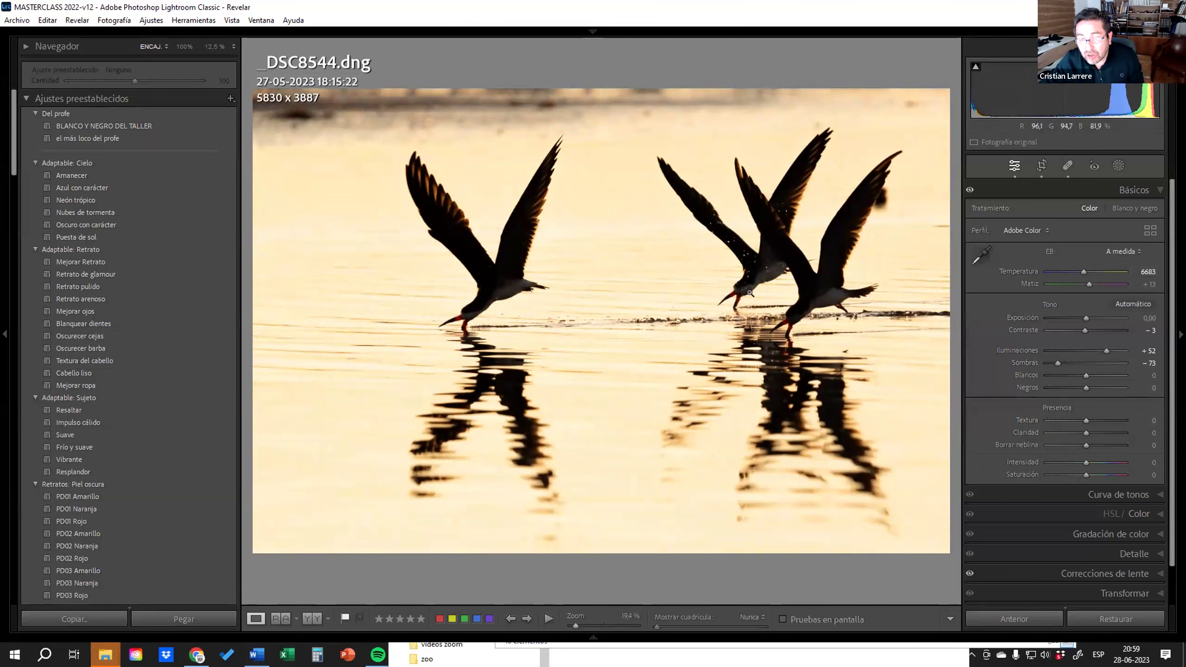
click(749, 270)
drag(749, 230, 905, 361)
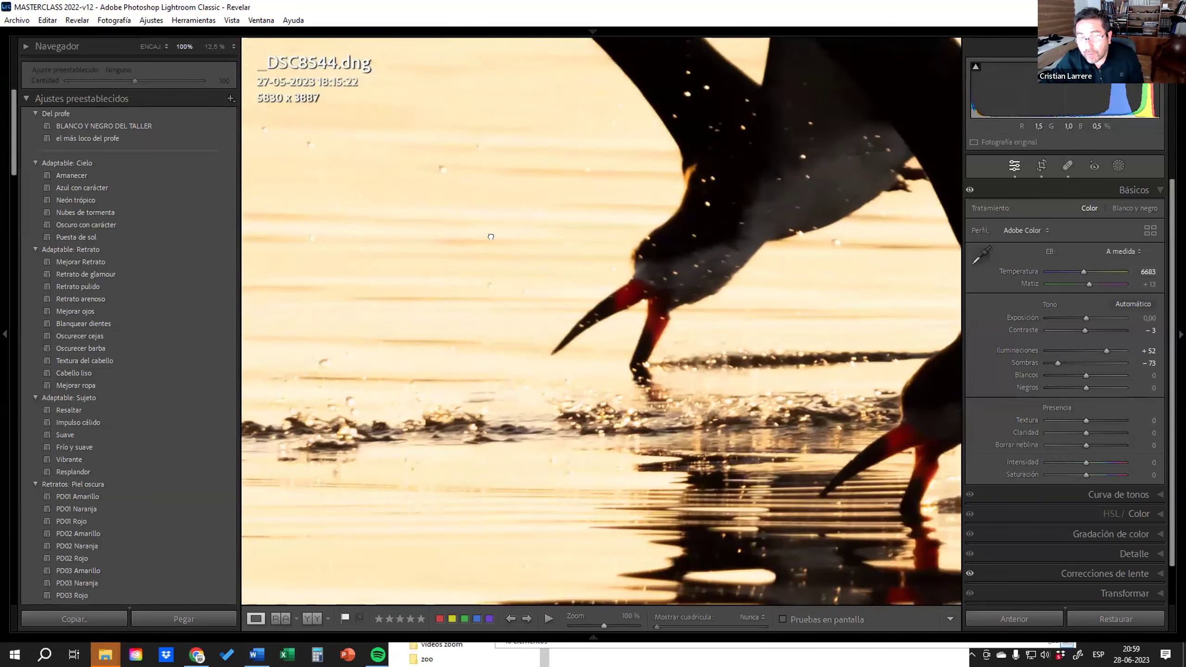
click(914, 332)
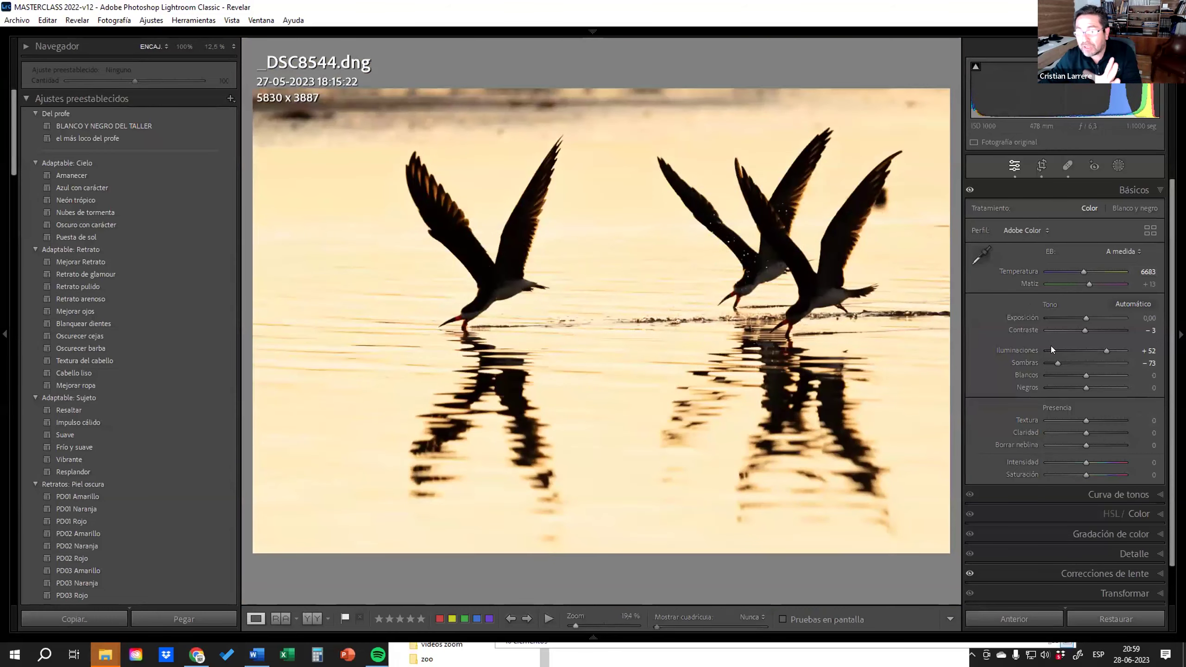
Try various highlights and shadows values, then reset both to 0
click(1077, 350)
click(1093, 363)
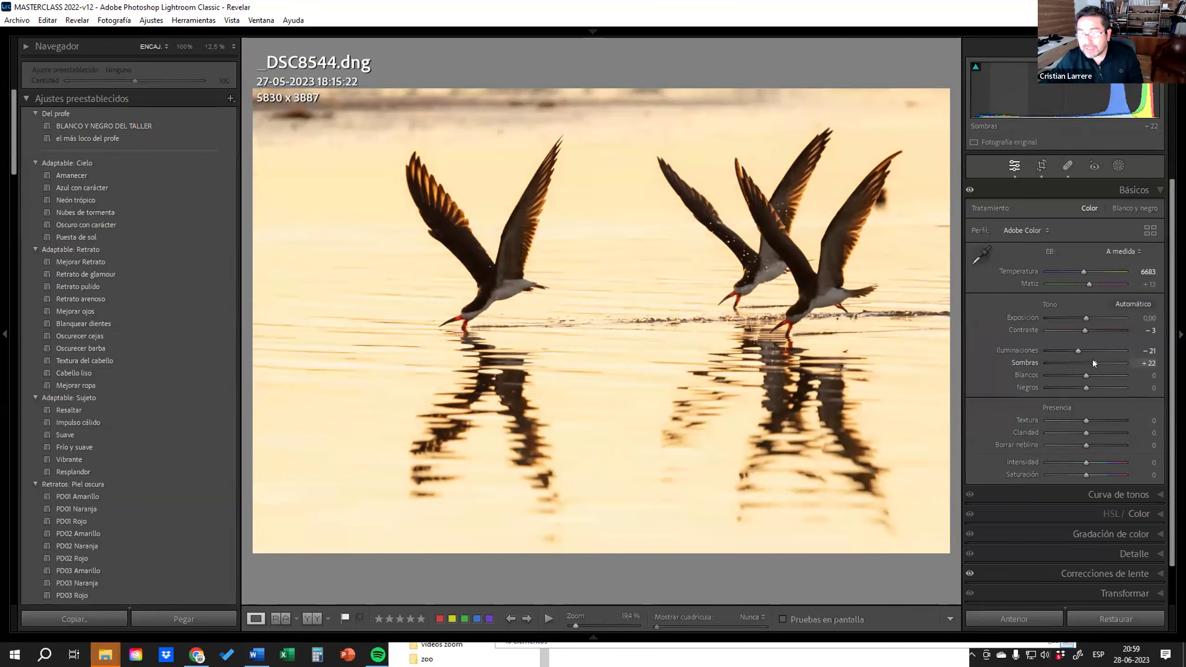
click(1067, 363)
click(1097, 350)
drag(1099, 349, 1100, 349)
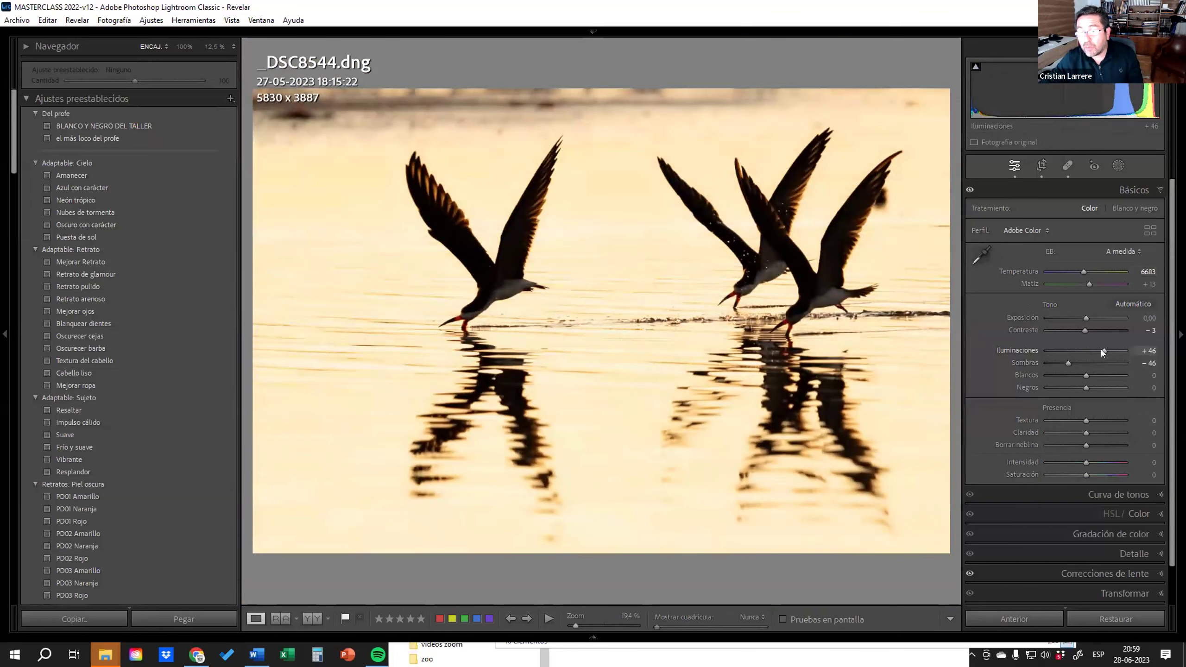
double_click(1021, 348)
click(1032, 362)
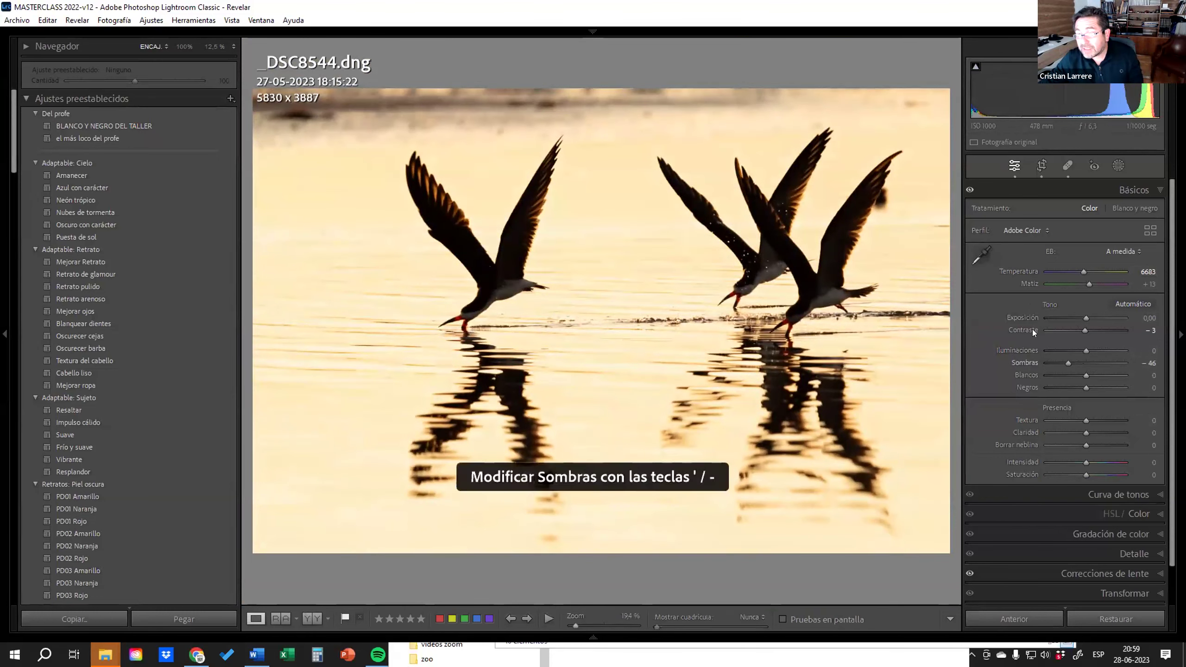
double_click(1023, 362)
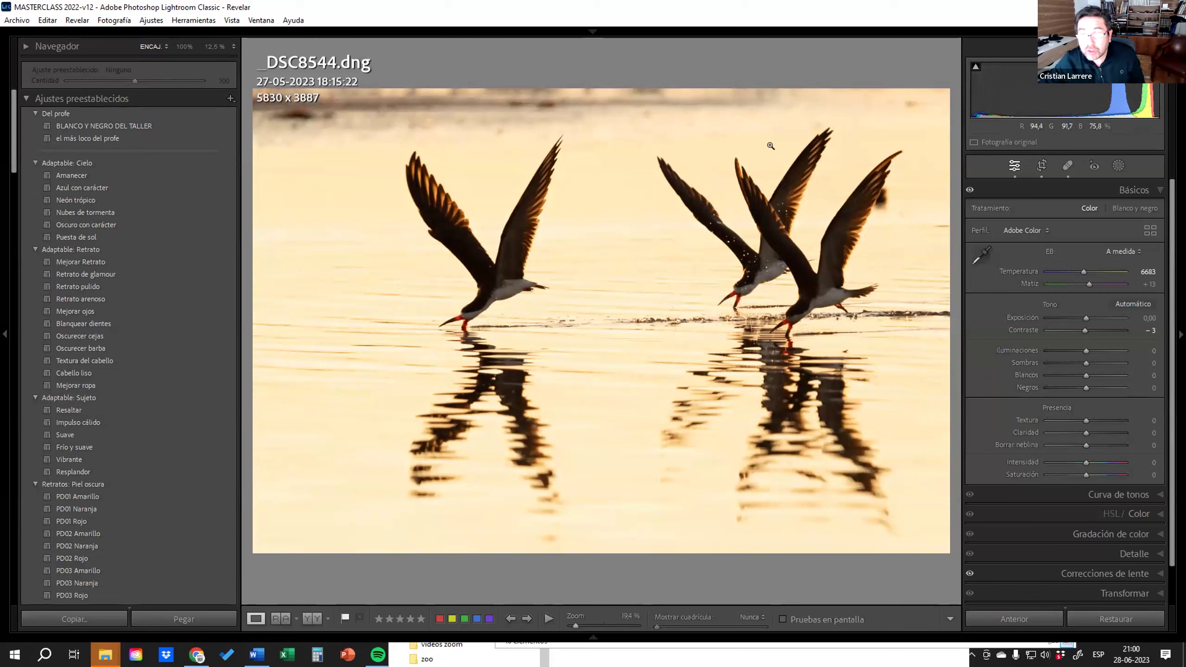
Crop the skimmers photo to a 4 x 5 portrait of the two birds, 2925 x 3657
key(r)
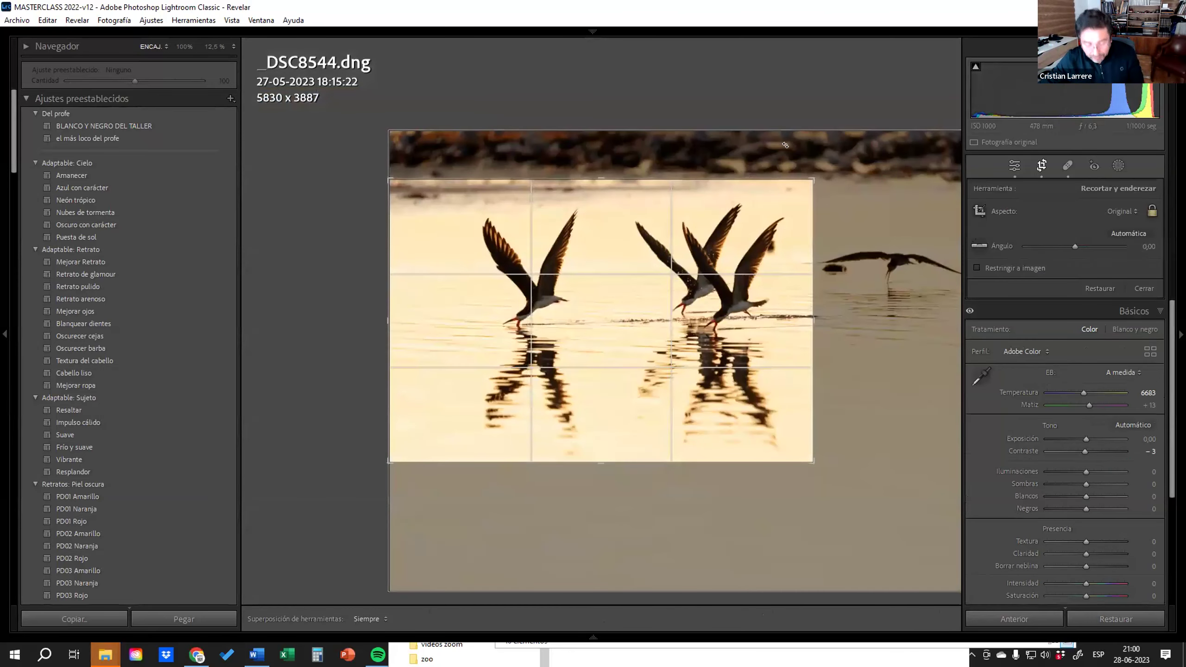
key(x)
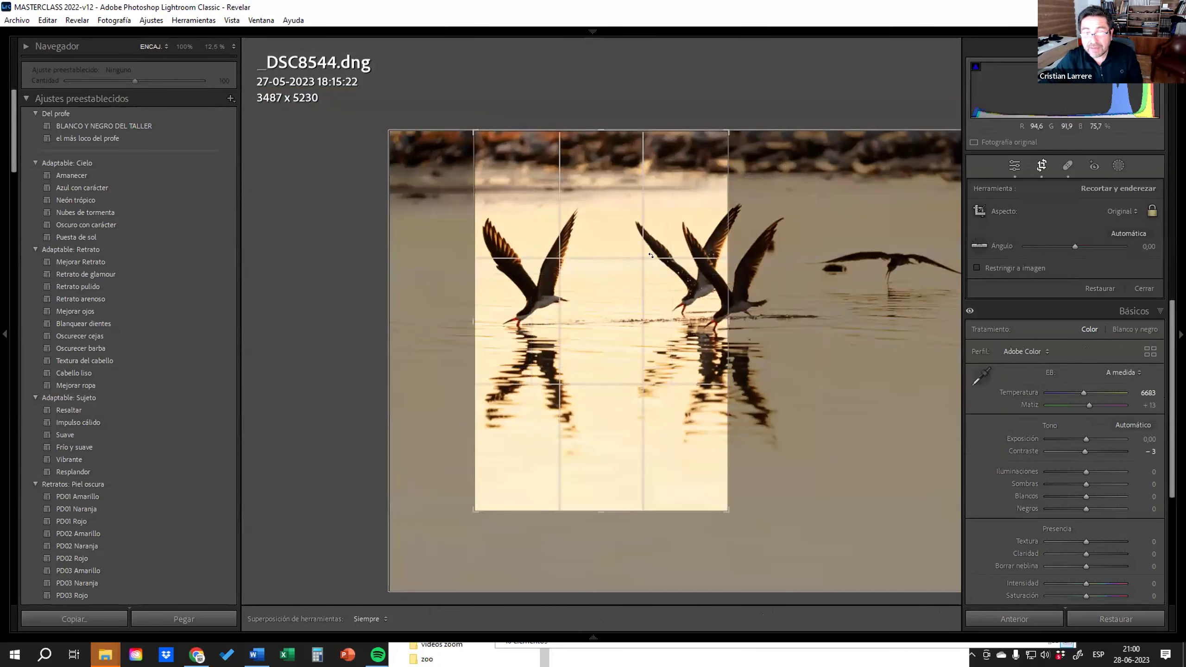
click(1115, 206)
click(1050, 283)
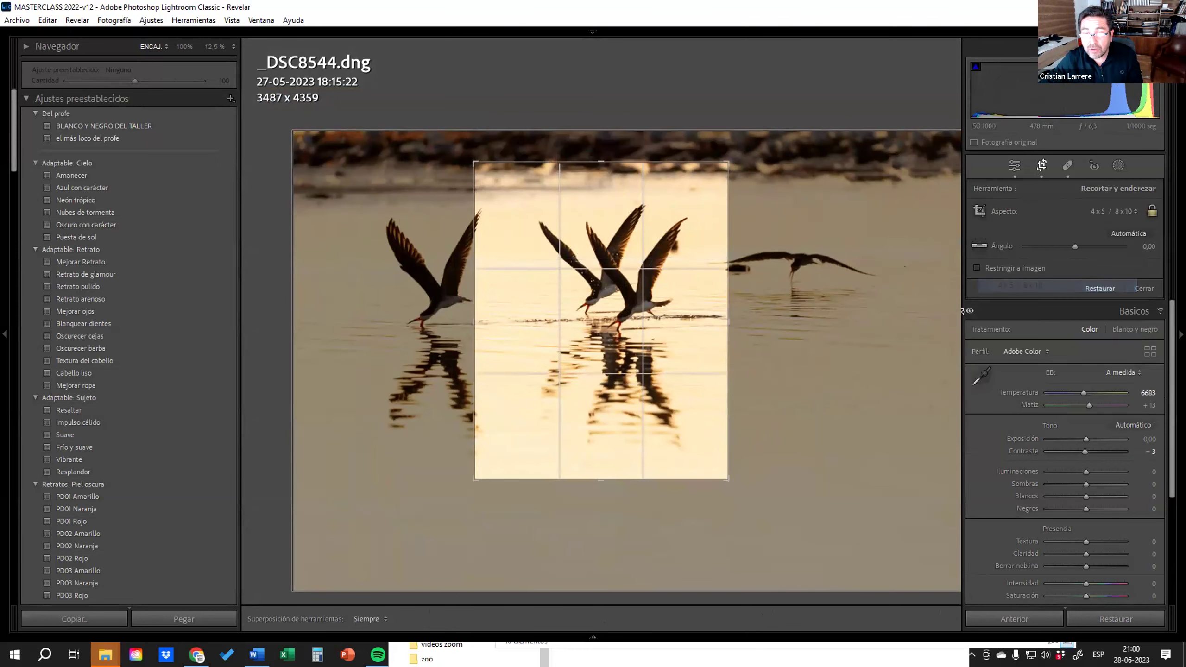
mouse_move(475, 479)
mouse_down()
mouse_move(500, 438)
mouse_move(486, 463)
mouse_up()
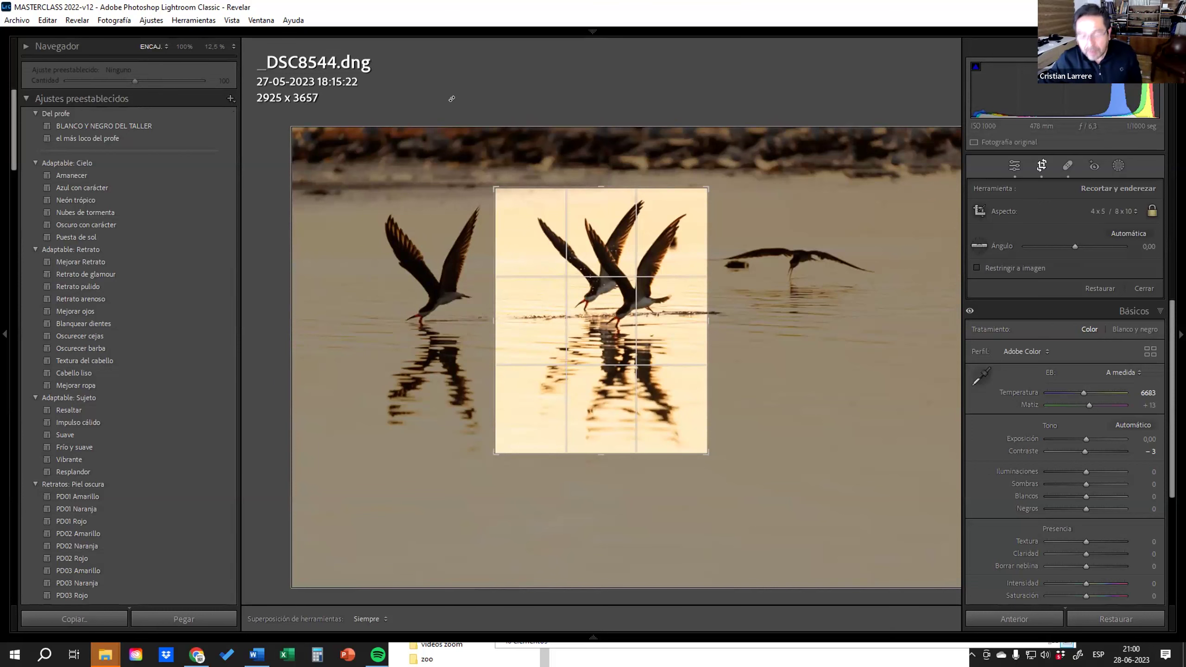
key(Return)
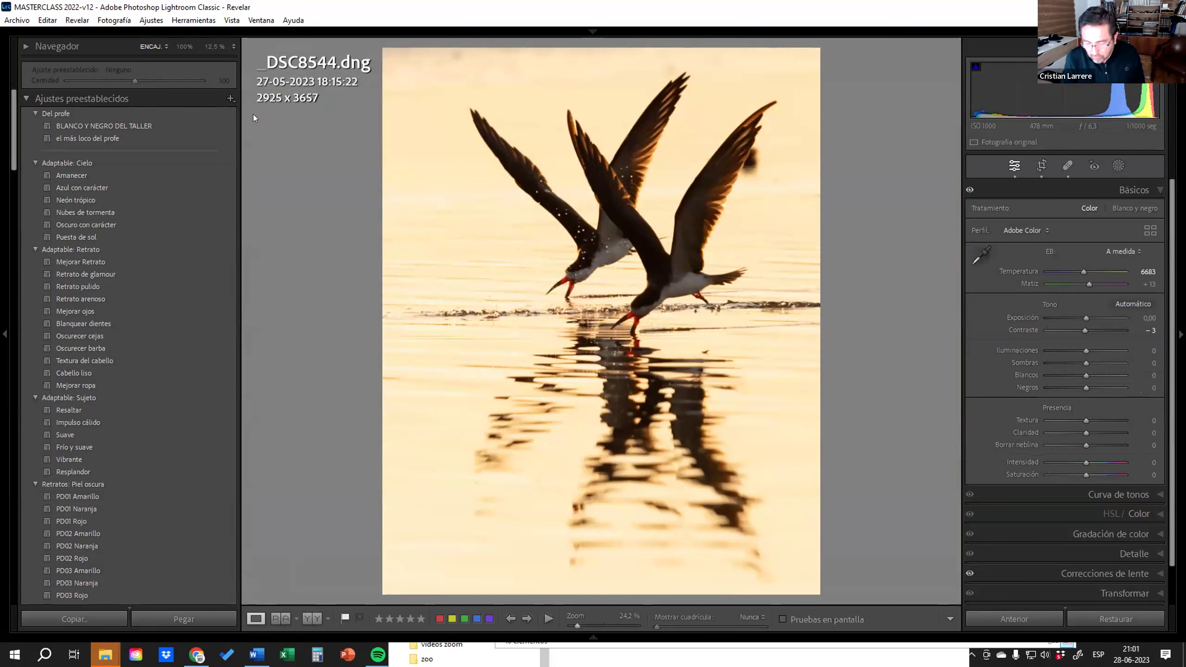
Cycle the info overlay through file name and exposure details, then return to the Quick Collection grid
key(i)
key(i)
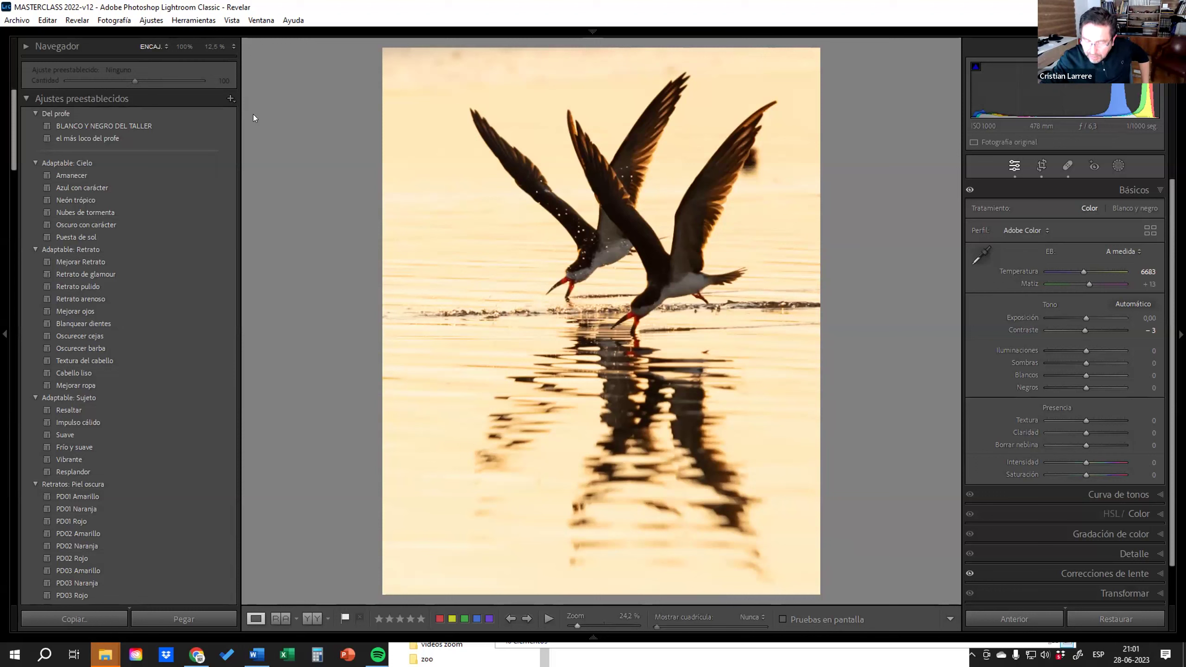
key(i)
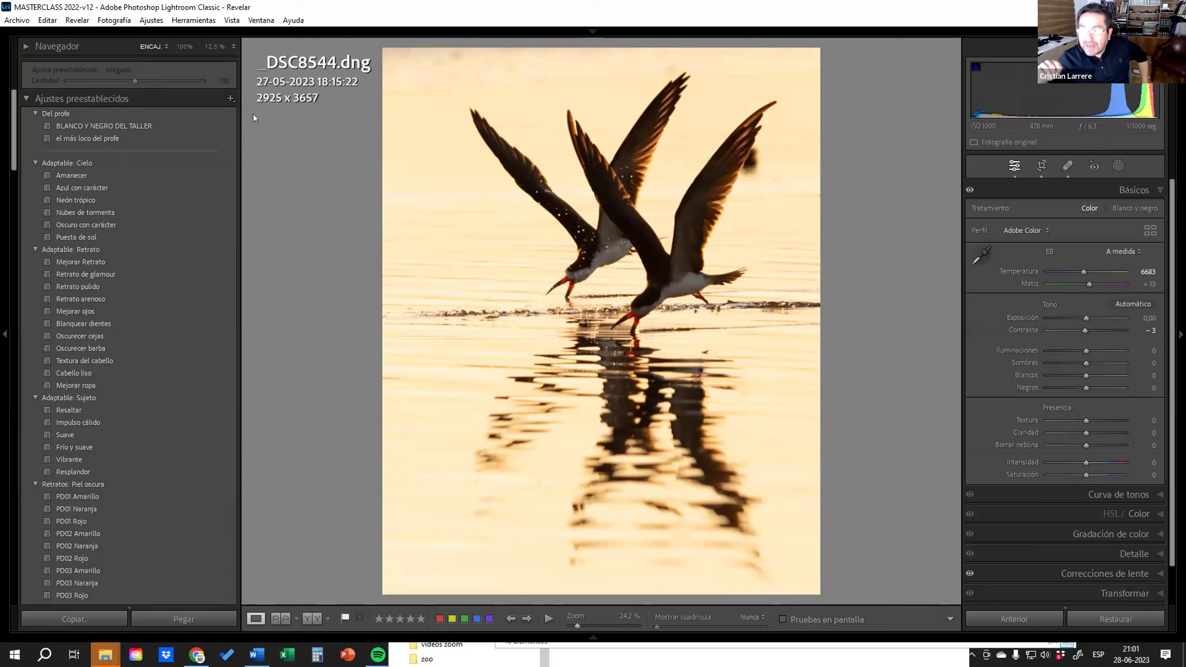
key(i)
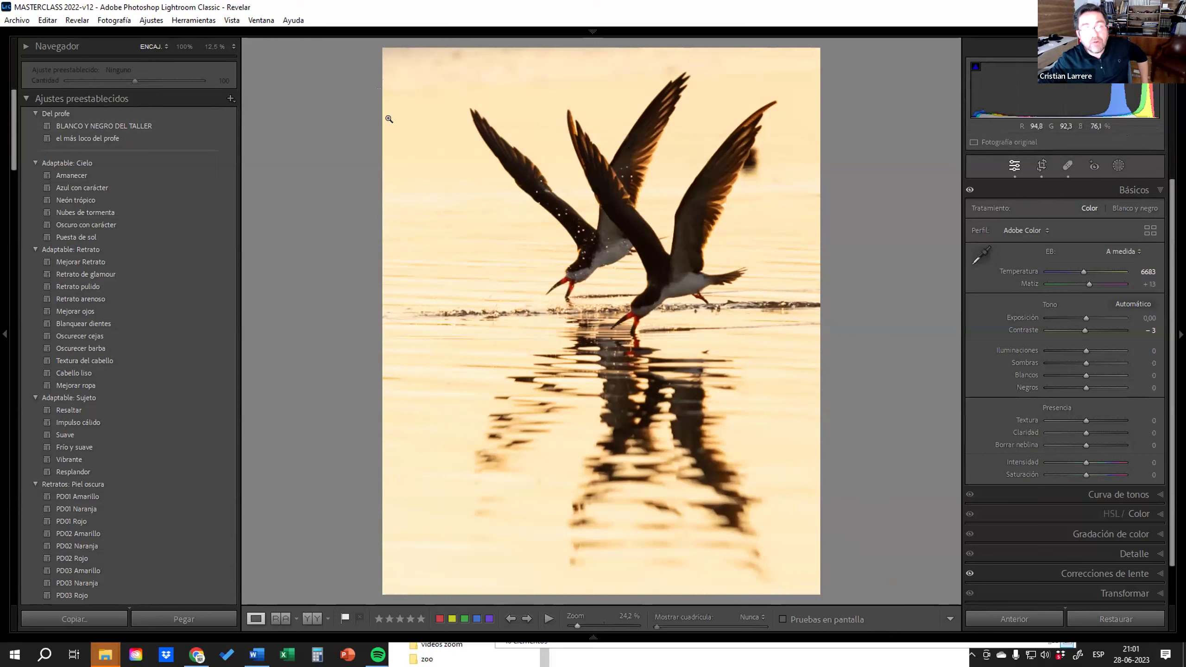
key(i)
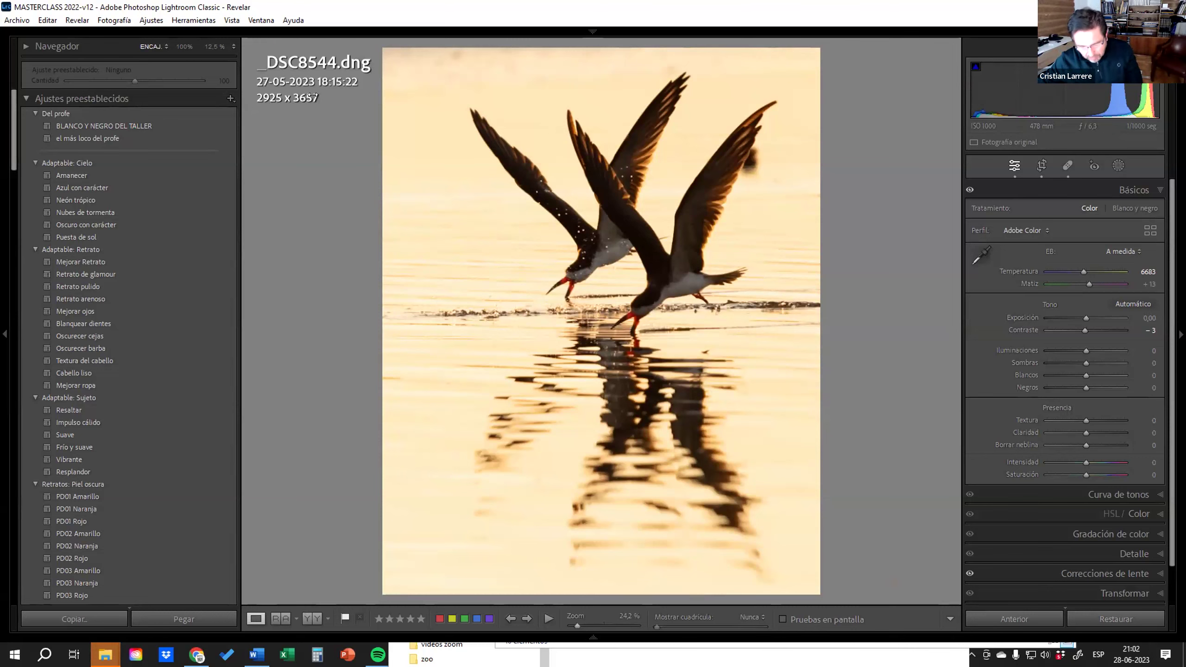
key(g)
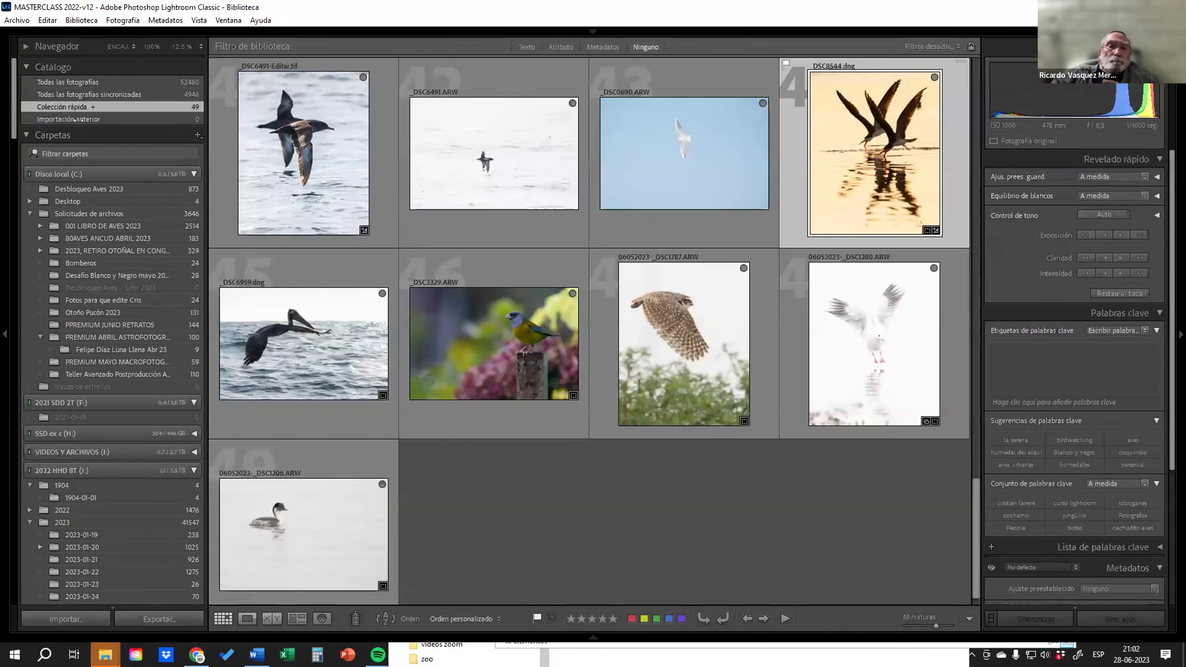
Show the workshop folder and open the Huemul Macho photo in Develop
click(133, 373)
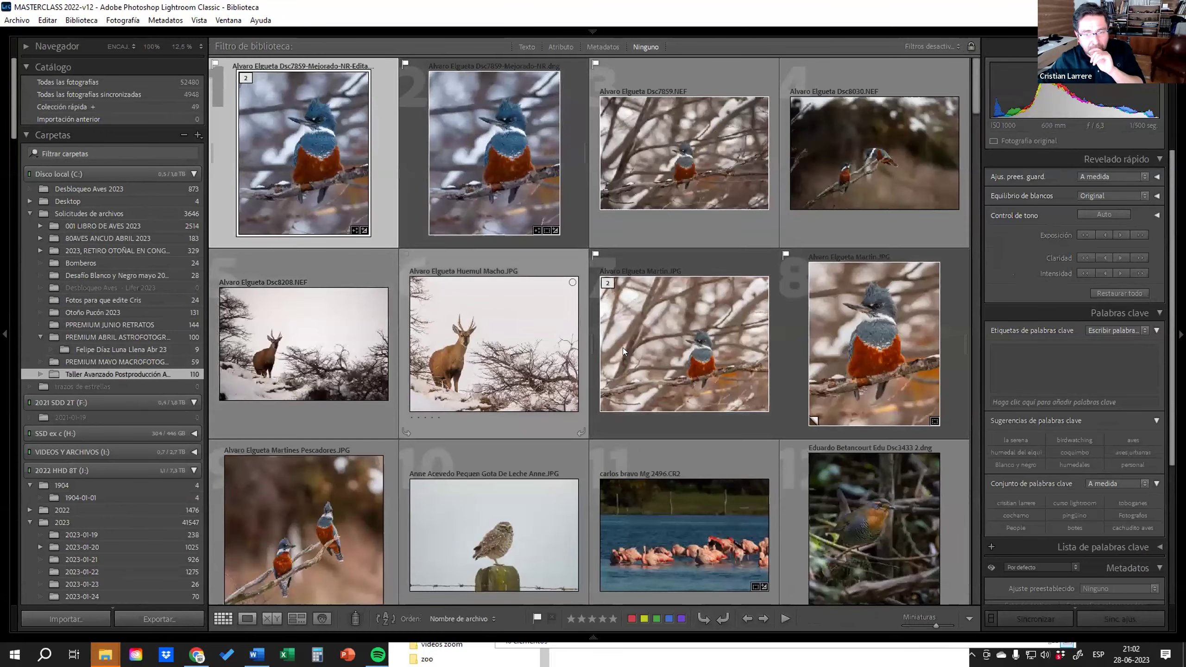
scroll(635, 349, down, 3)
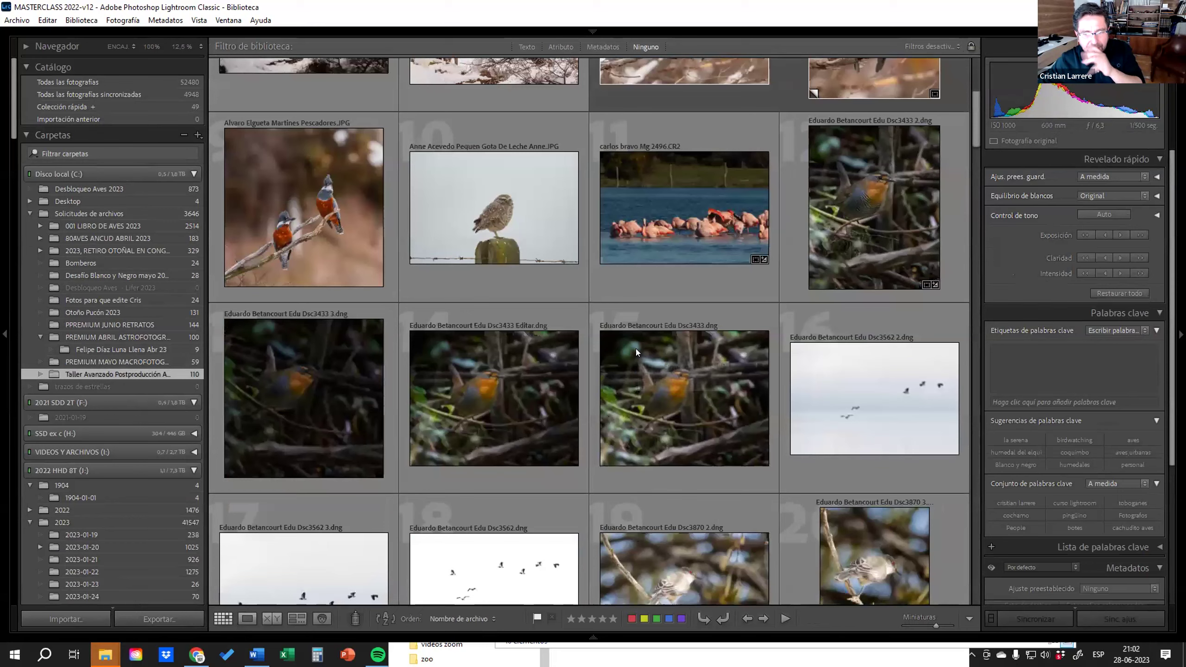
scroll(635, 349, up, 3)
mouse_move(494, 153)
double_click(521, 362)
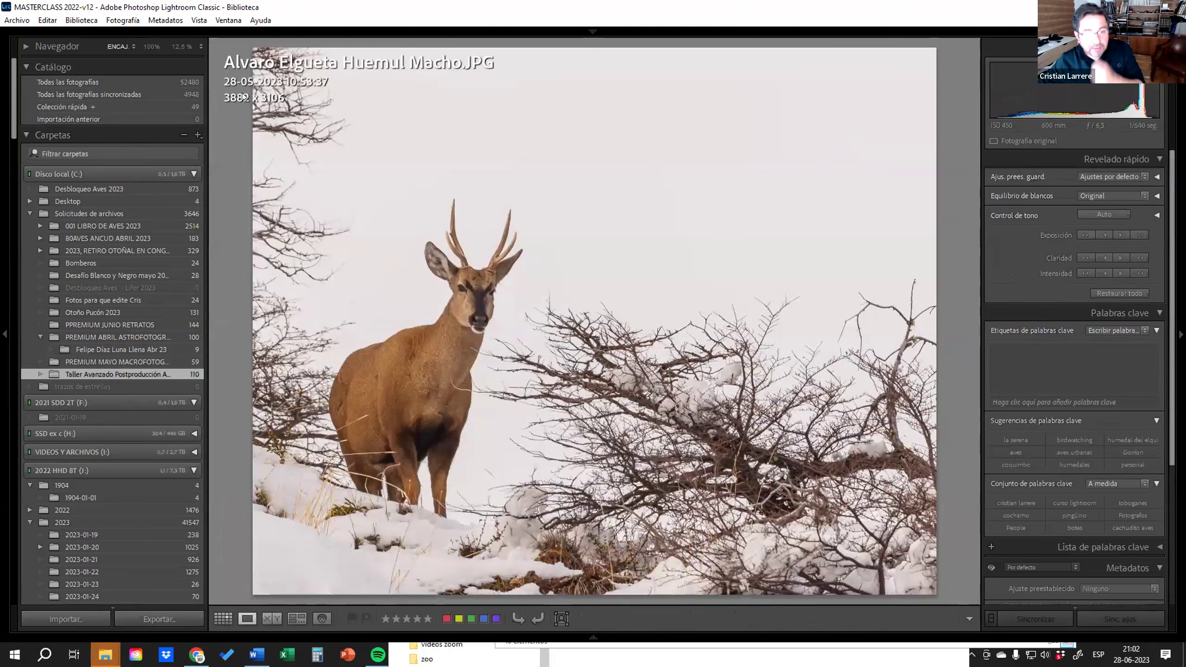
key(d)
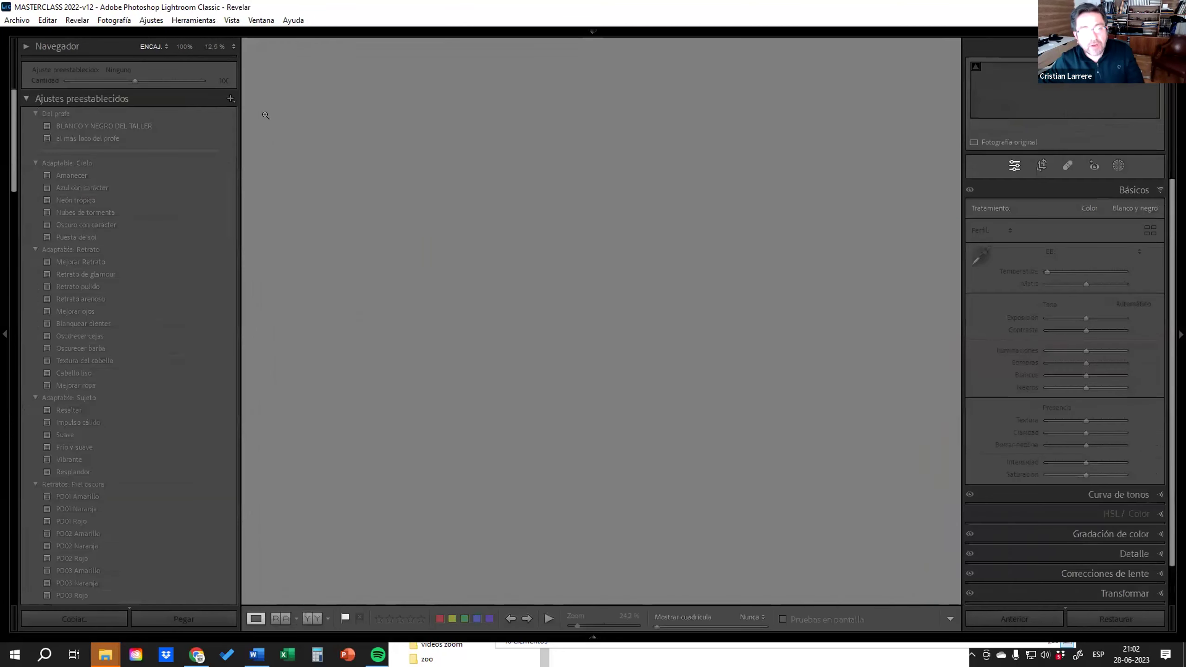
Crop the huemul photo to a 988 x 1235 portrait framing the deer's head and neck
click(1033, 167)
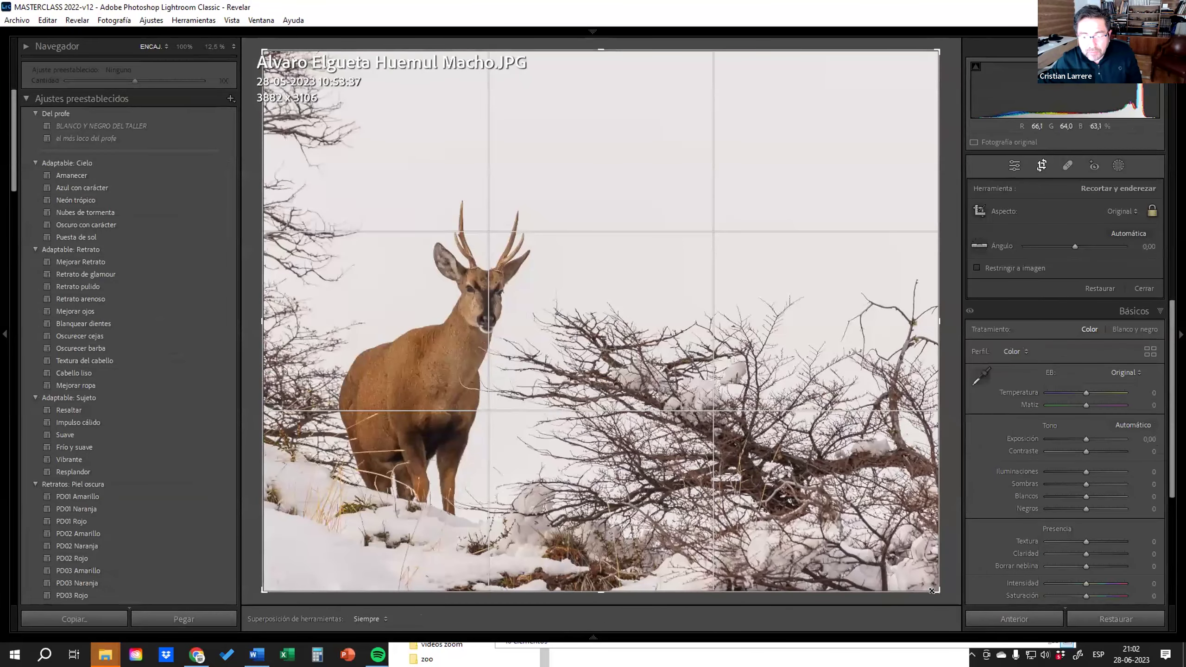
drag(924, 587, 700, 401)
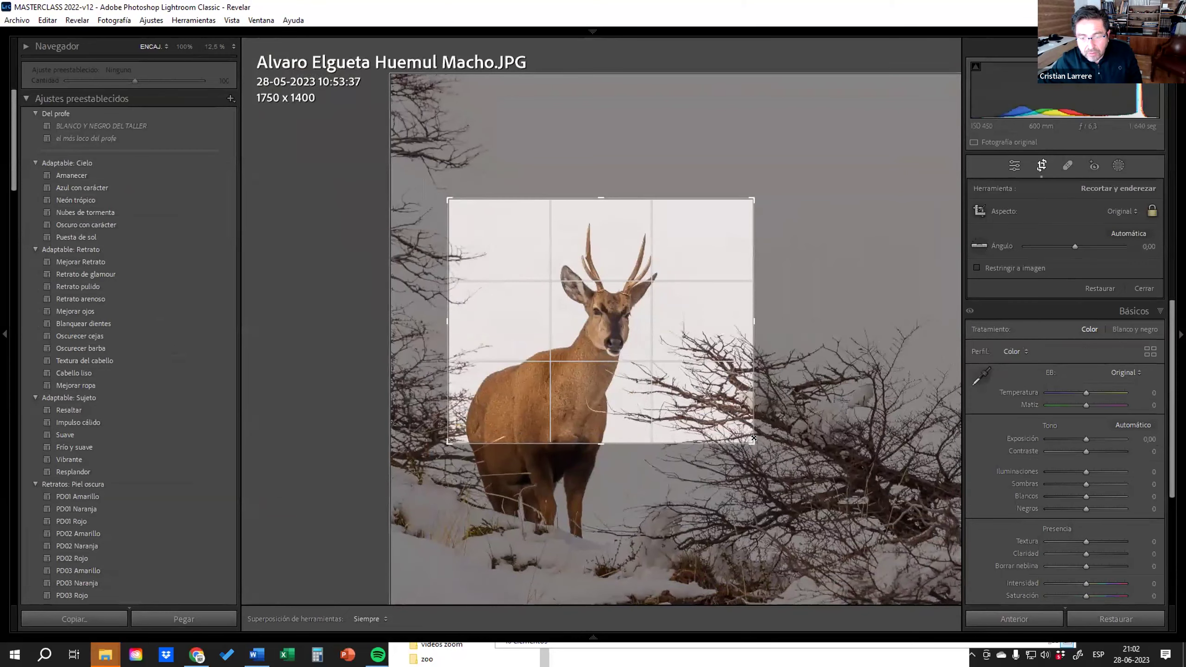
drag(540, 353, 507, 345)
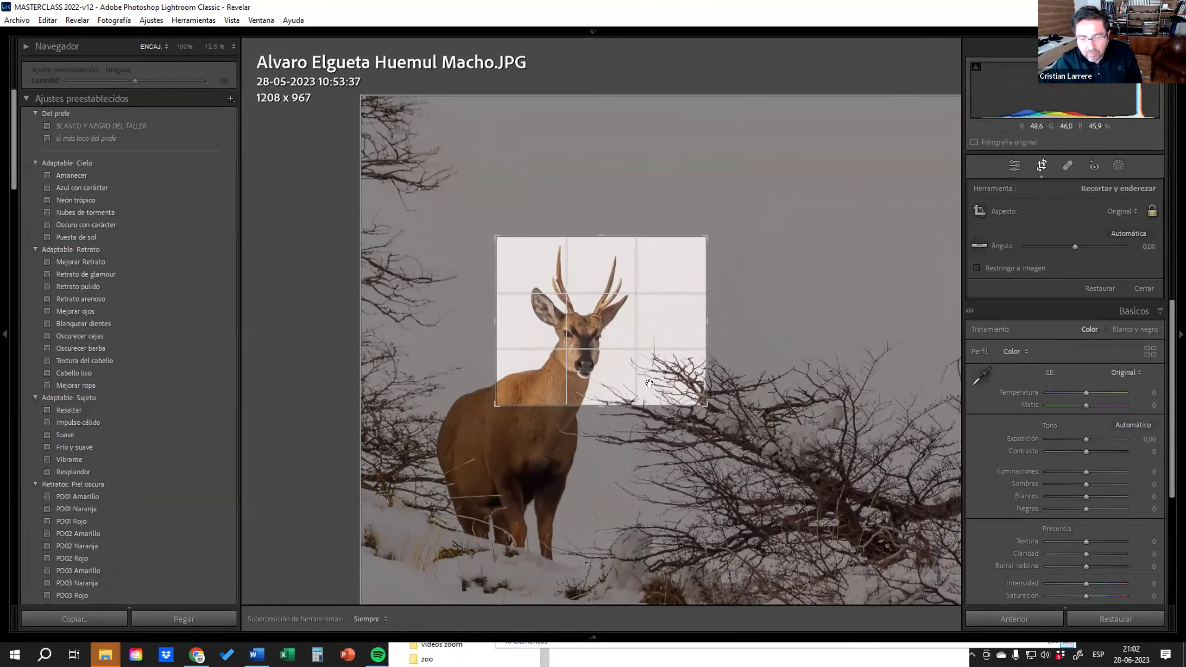
drag(715, 411, 717, 420)
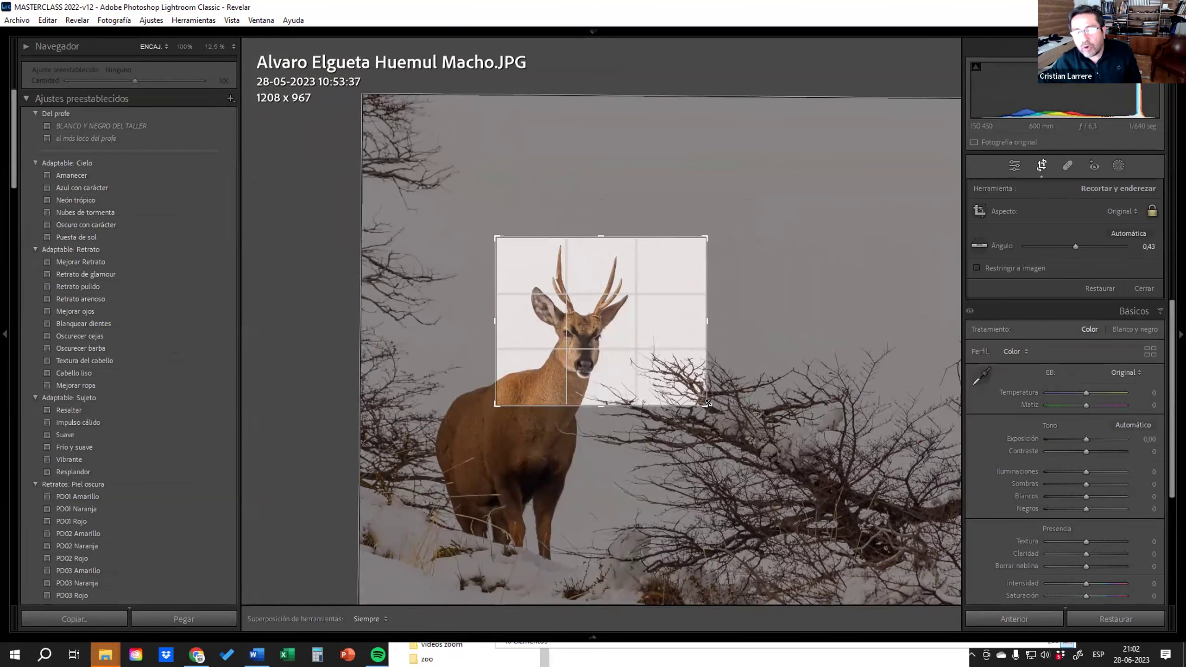
drag(708, 403, 700, 398)
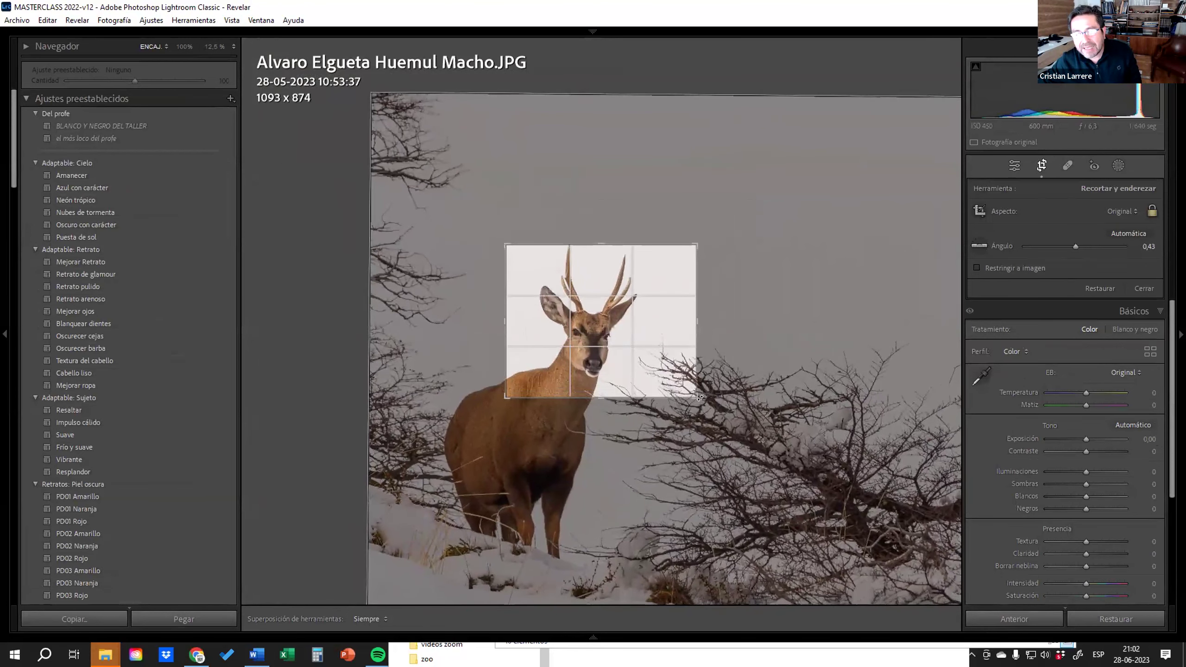
key(x)
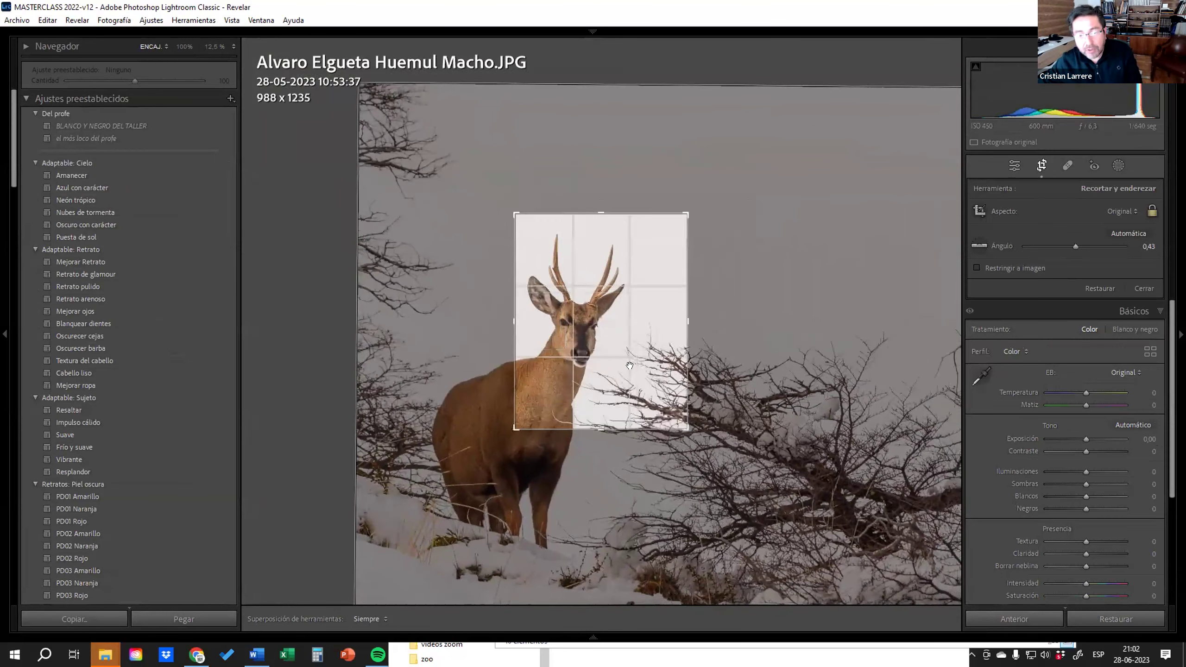
drag(629, 365, 643, 322)
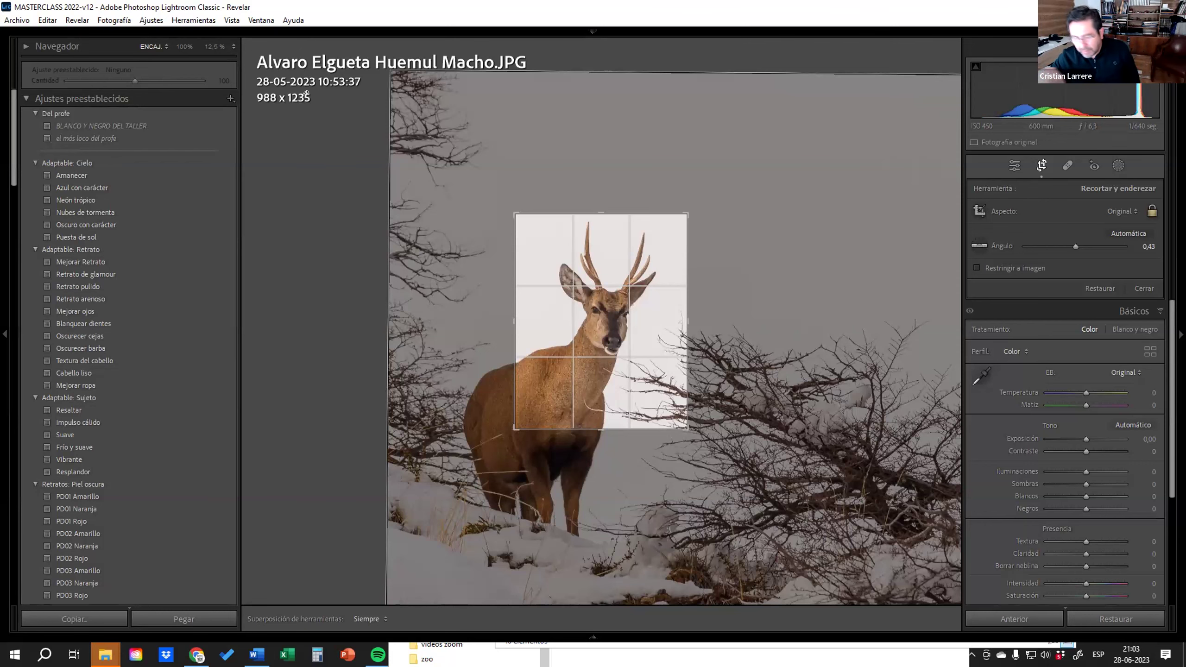
key(Return)
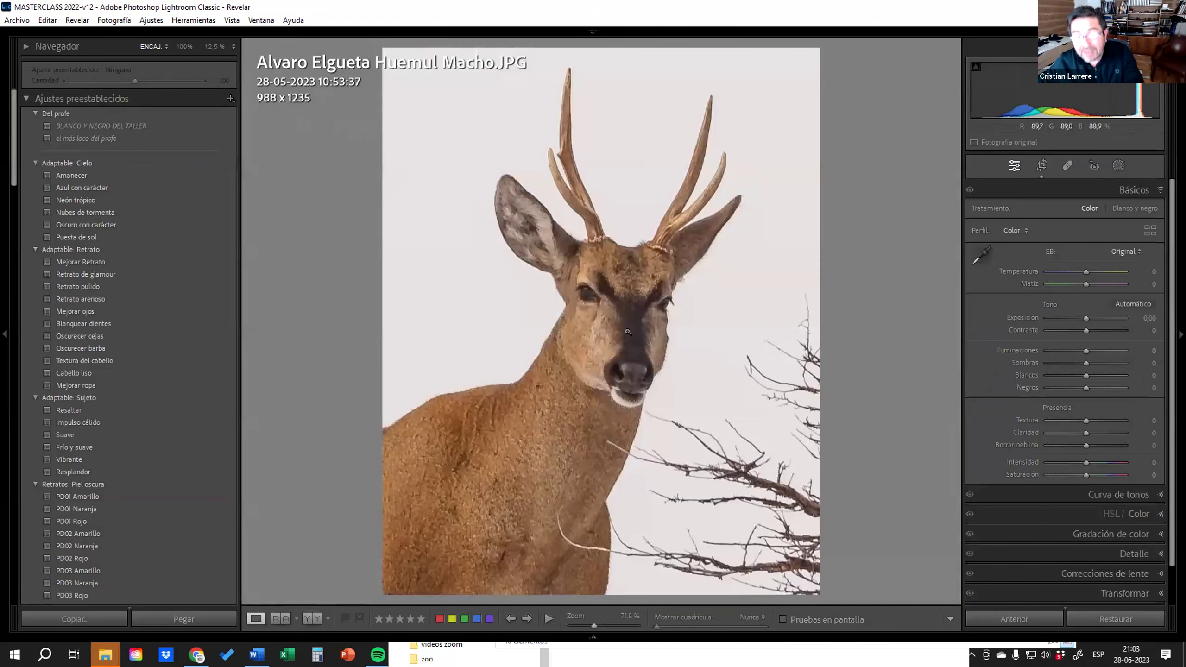
Inspect the deer's face at 1:1 zoom, then return to the full cropped view
click(589, 348)
click(610, 297)
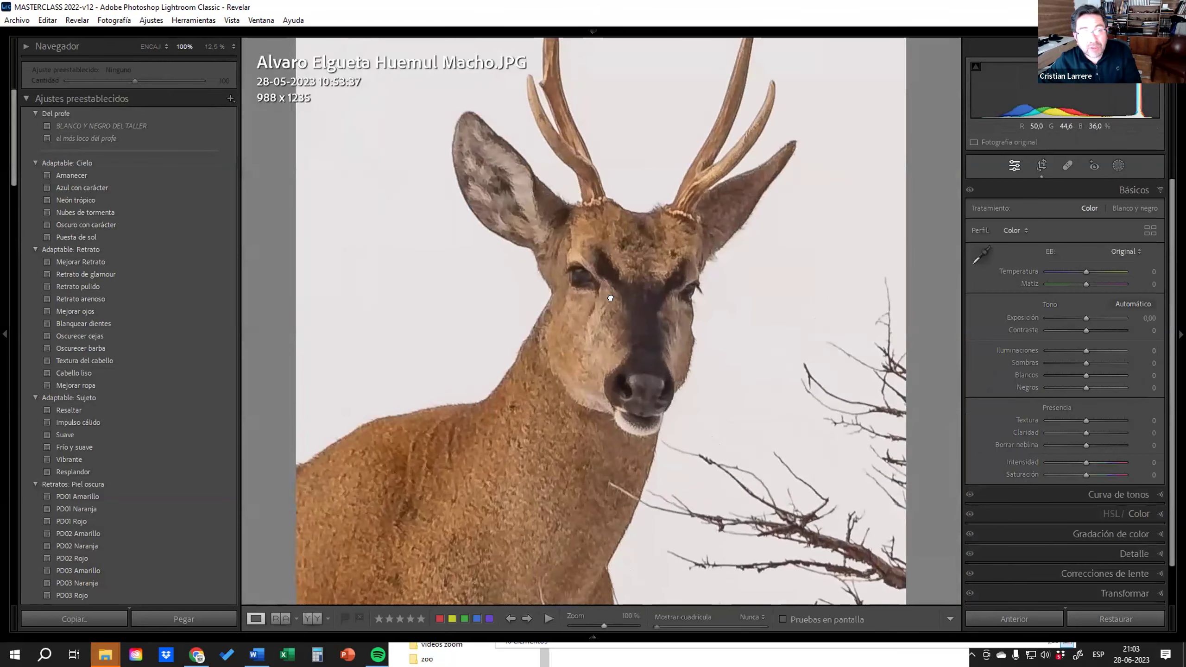
click(593, 324)
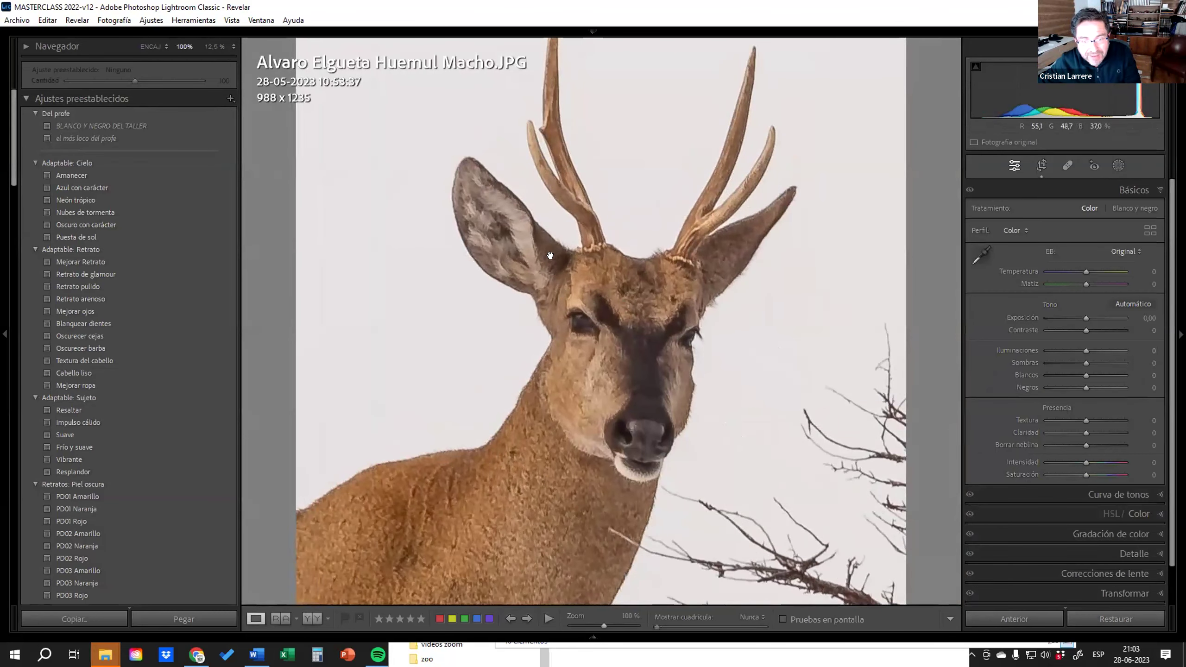
click(691, 306)
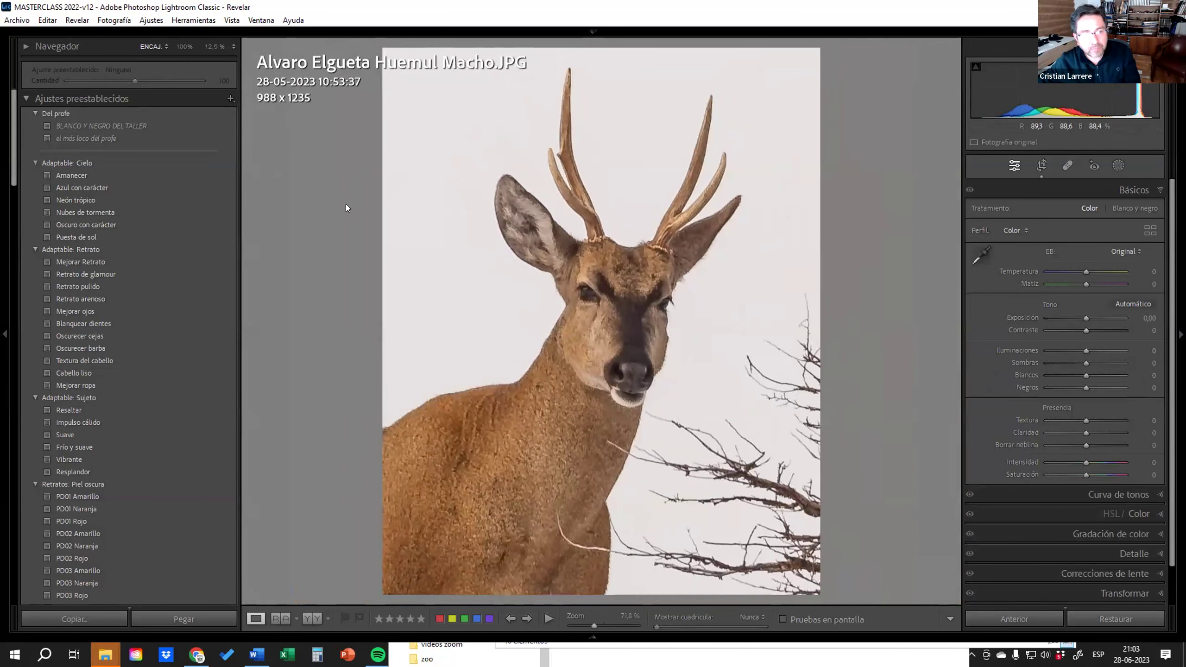
Reset the huemul photo to its uncropped original and return to the library grid
key(ctrl+z)
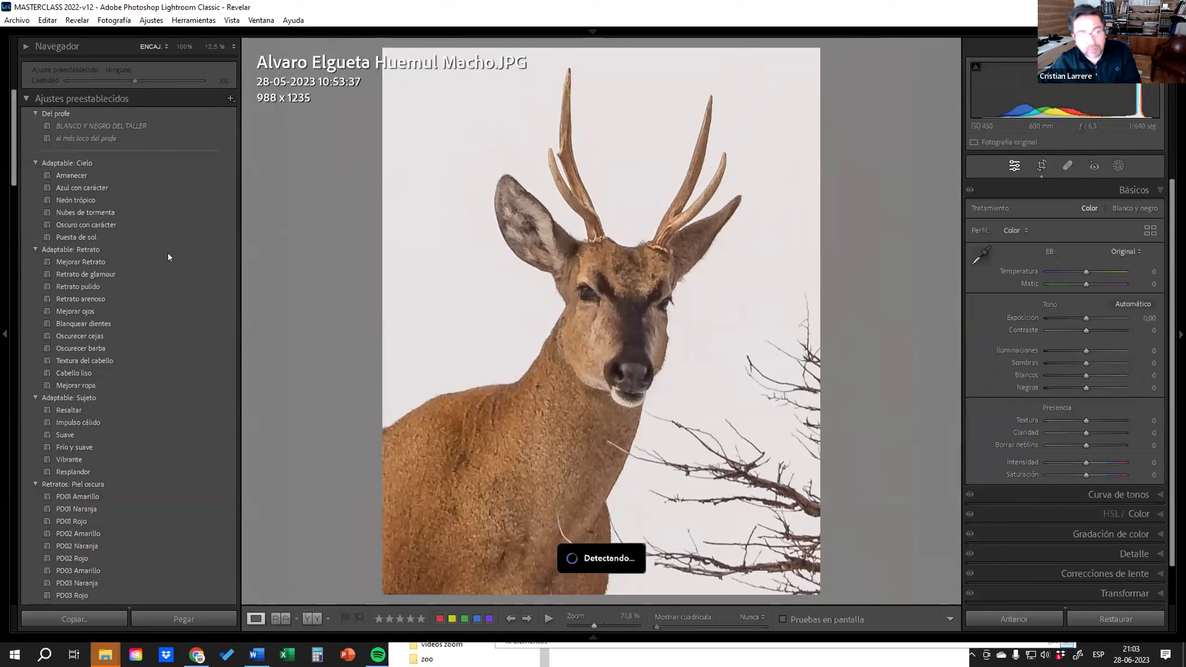
click(1127, 623)
key(g)
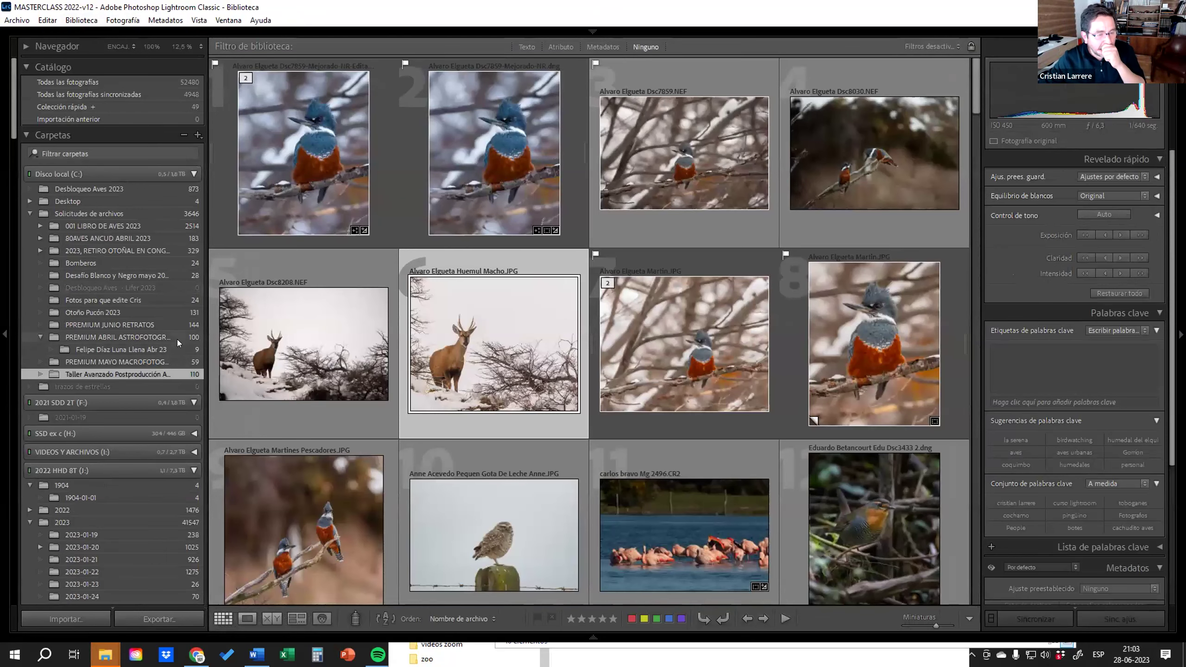
Select _DSC8544 in the Quick Collection and reopen its 4x5 portrait crop in Develop
click(163, 109)
scroll(830, 395, down, 3)
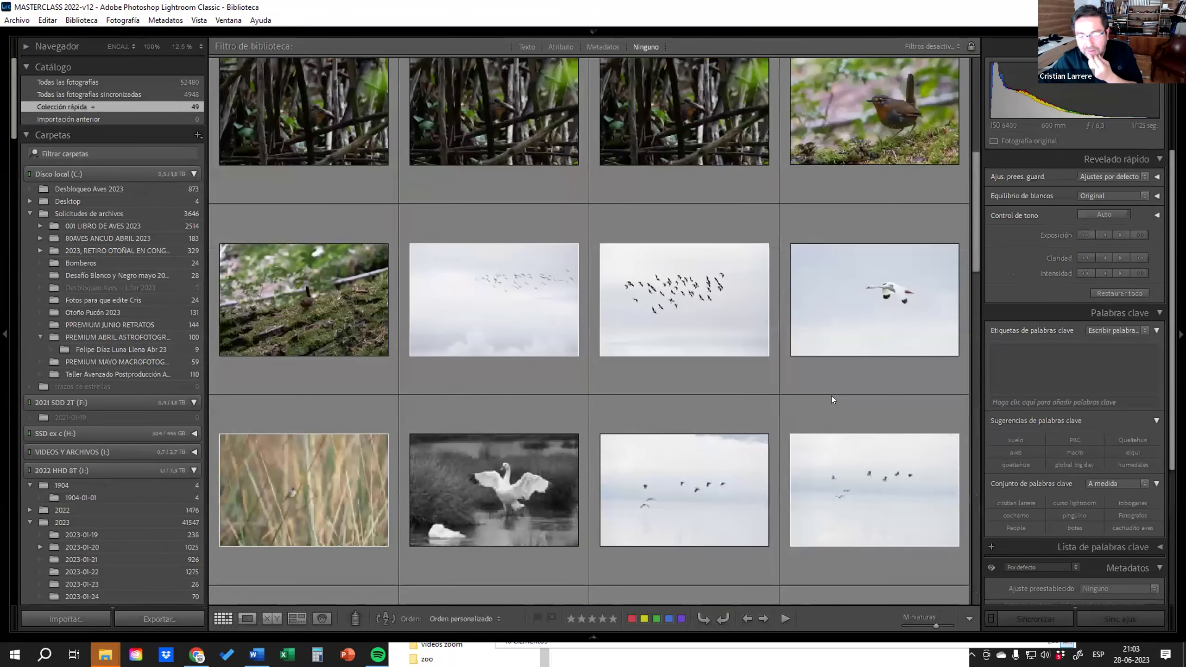
scroll(831, 396, down, 3)
scroll(831, 396, down, 3)
scroll(861, 240, down, 3)
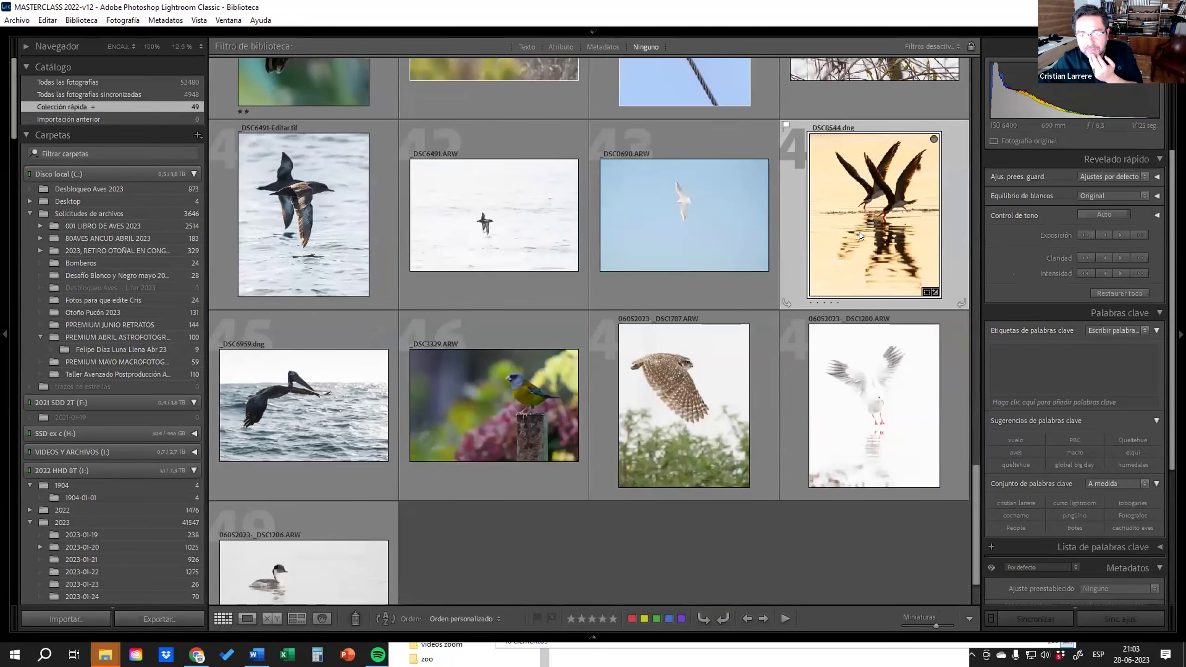
click(860, 233)
key(r)
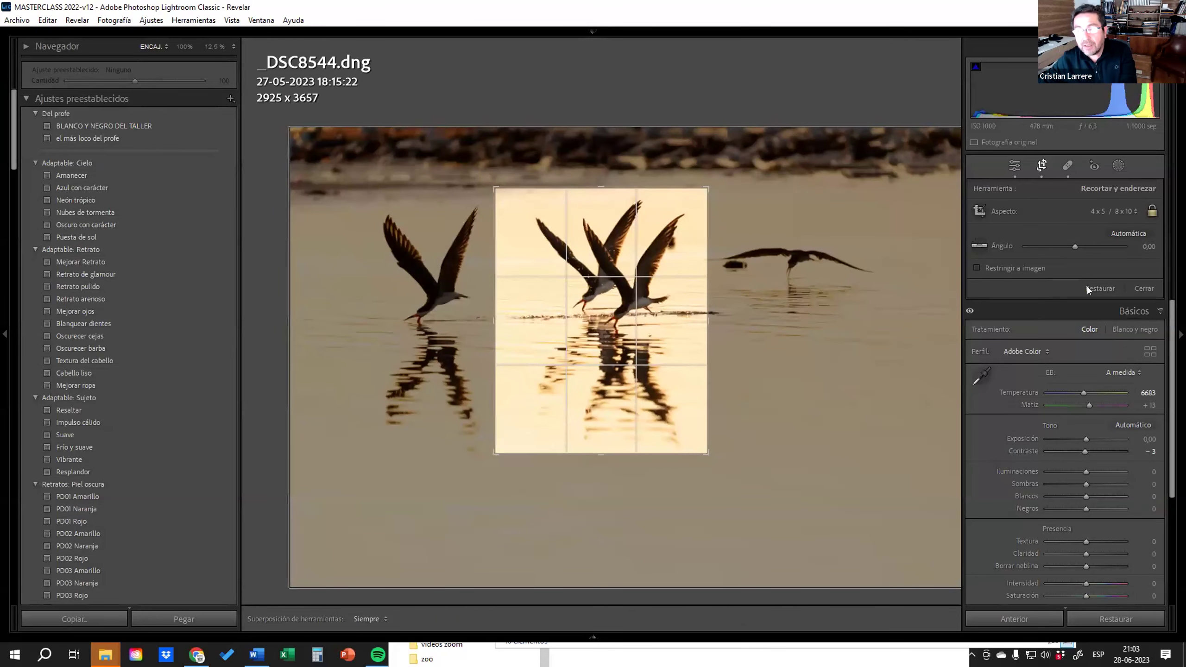
click(1141, 290)
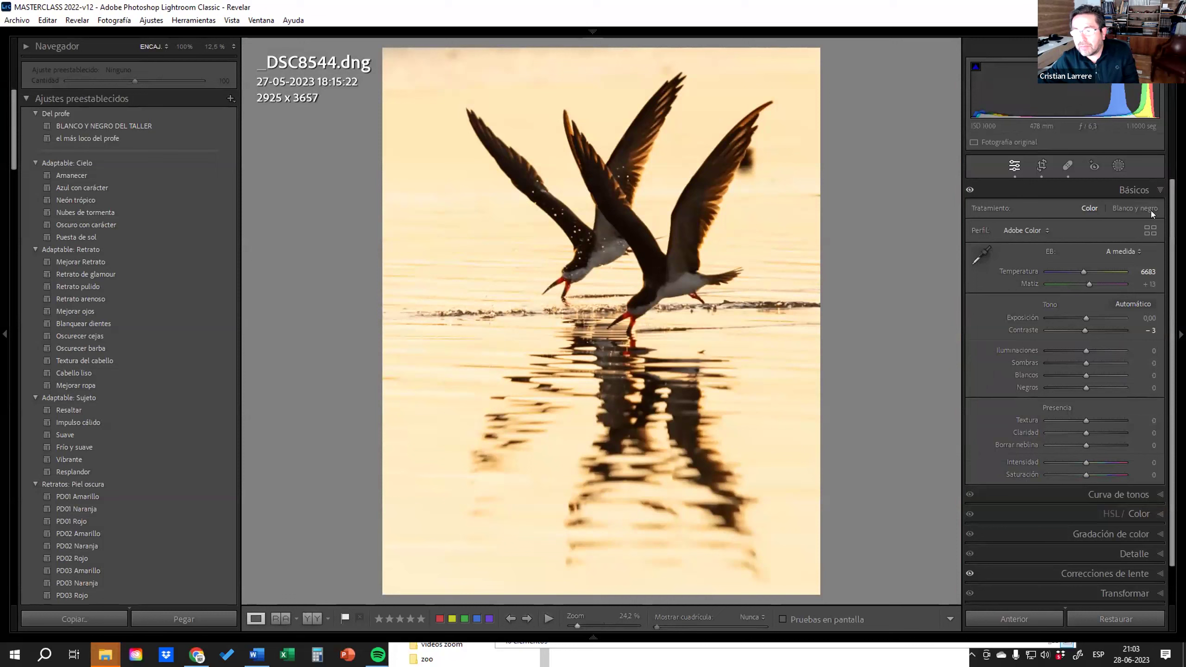
Preview the skimmers photo in black and white, keep it in colour, and check it at 1:1
click(1127, 207)
click(1090, 209)
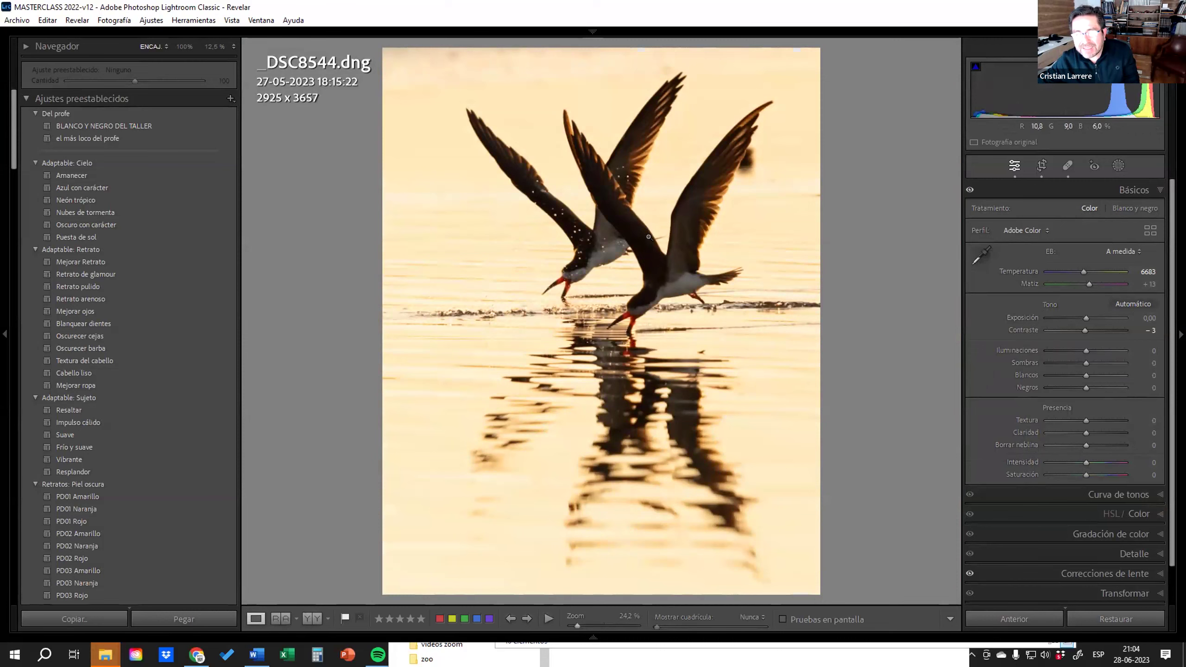
click(659, 258)
click(581, 203)
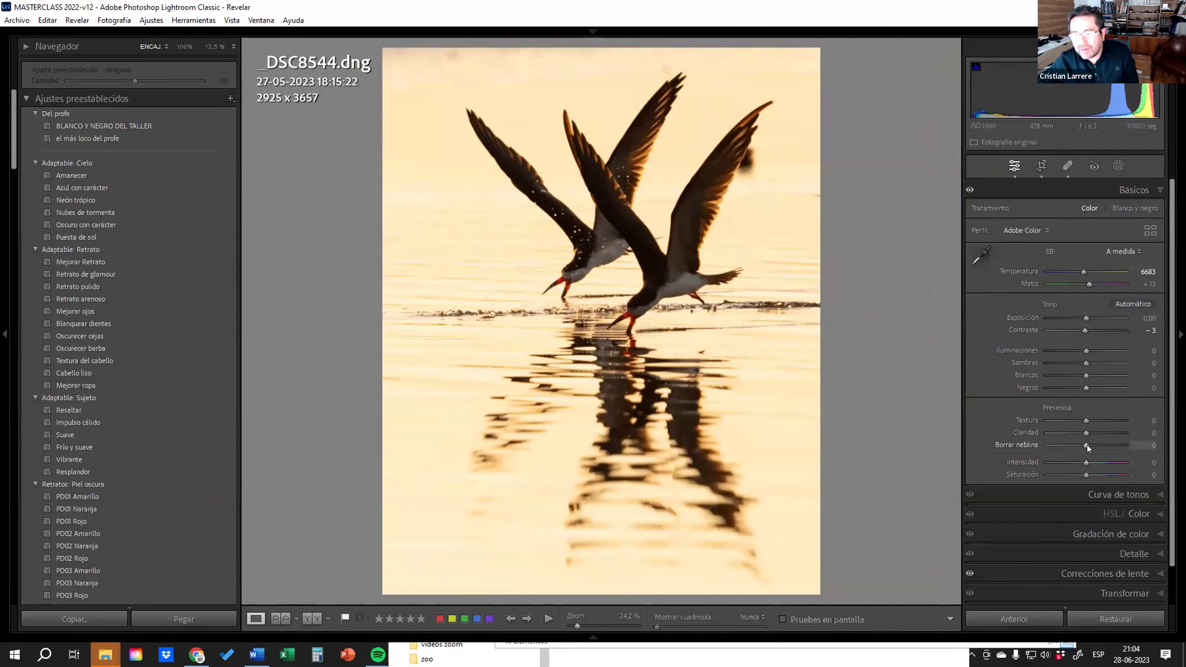
Set dehaze and clarity both to +3, then go back to the library grid
drag(1087, 444, 1093, 445)
mouse_move(1093, 444)
mouse_down()
mouse_move(1057, 445)
mouse_move(1097, 449)
mouse_move(1087, 445)
mouse_up()
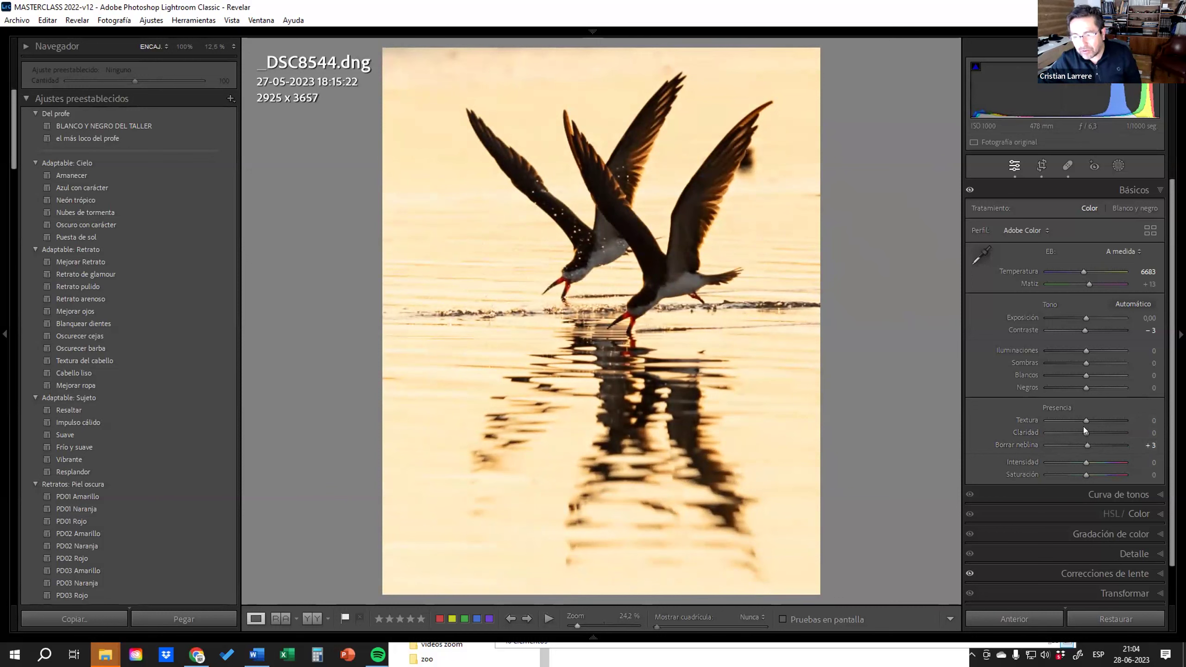
drag(1118, 436, 1148, 439)
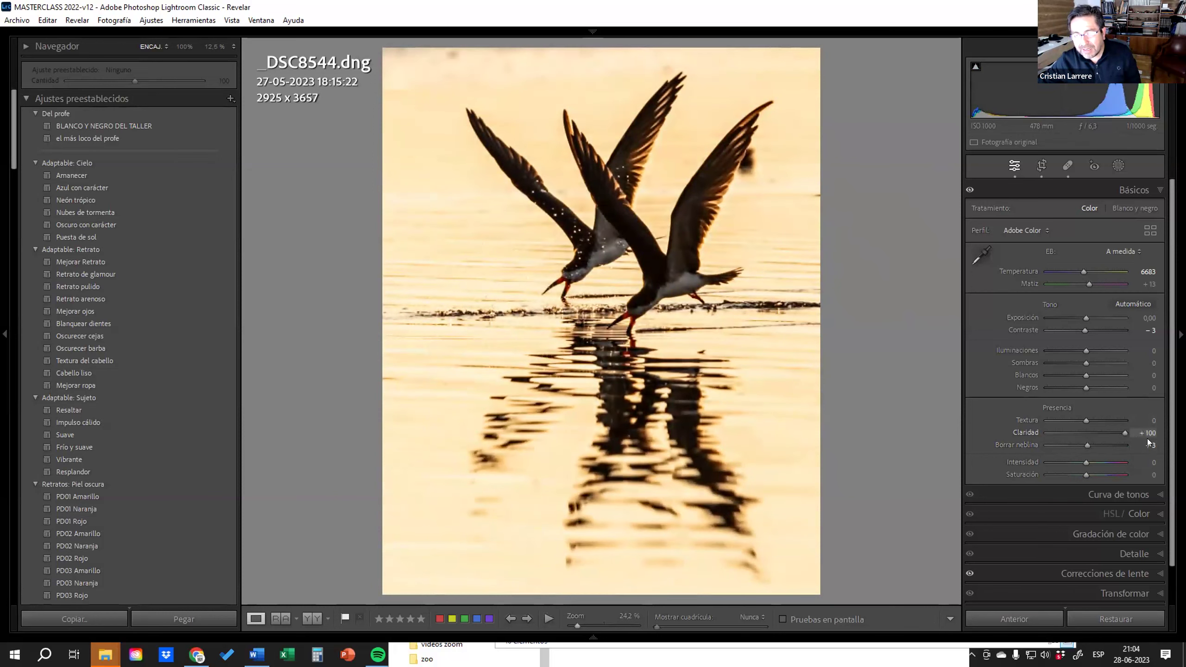
drag(1124, 433, 1087, 435)
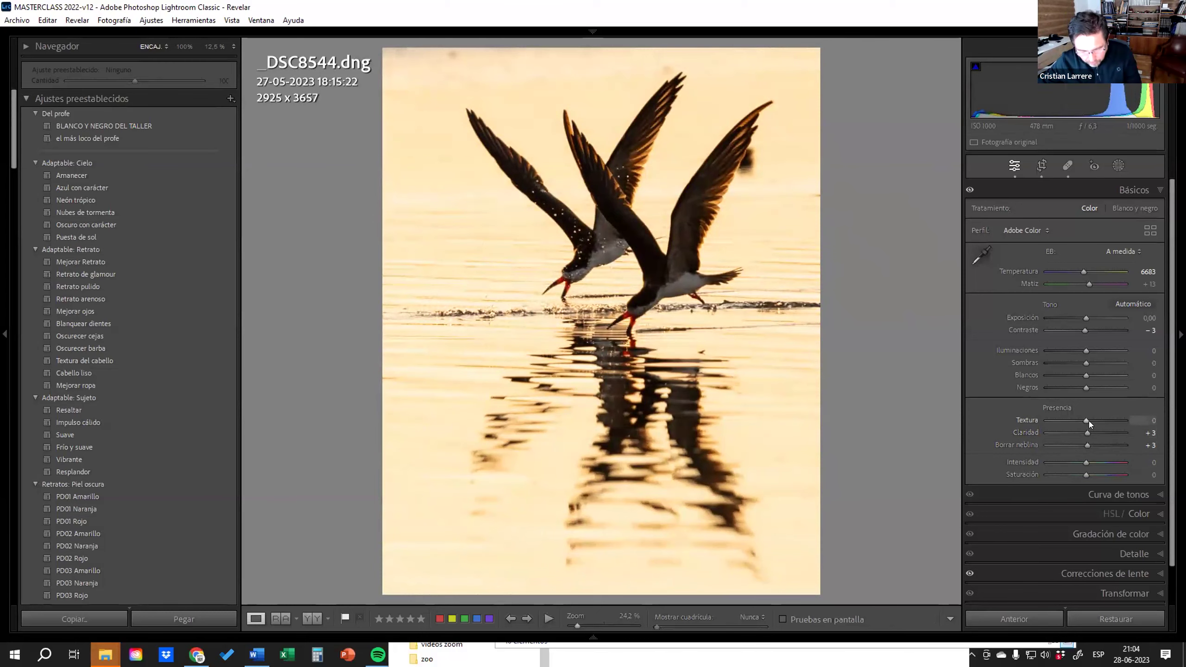
key(g)
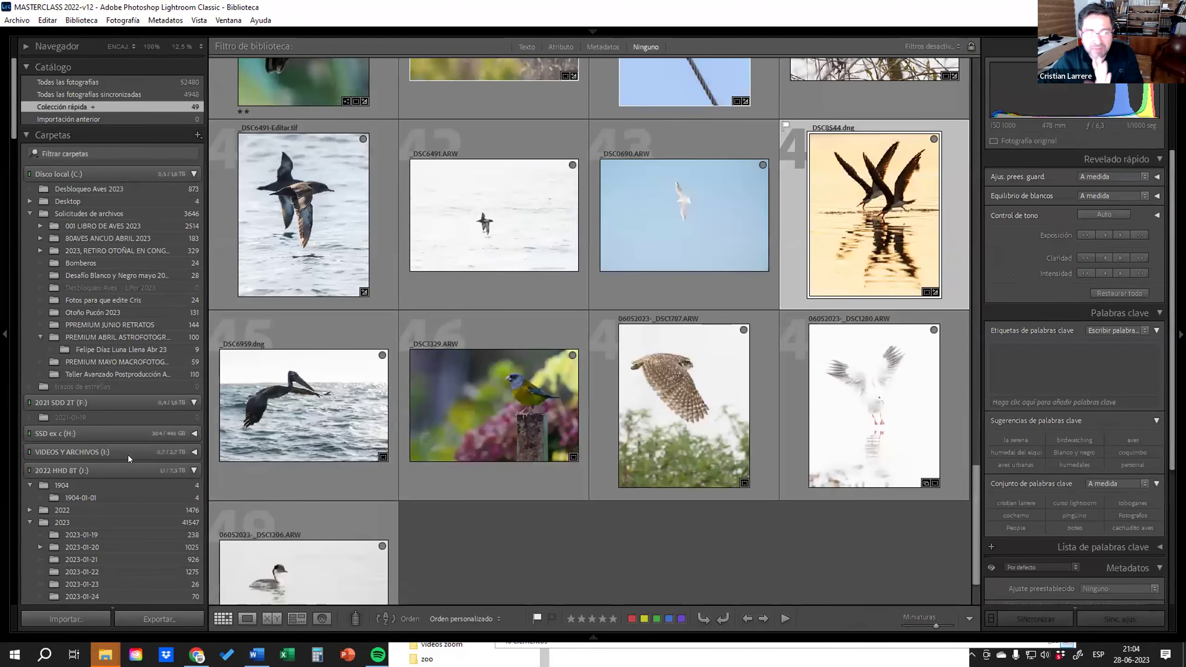
Show the 265 photos of the 2023-06-26 folder from the Folders panel
scroll(128, 456, down, 5)
scroll(128, 456, down, 5)
scroll(128, 455, down, 5)
scroll(124, 456, down, 5)
scroll(123, 454, down, 5)
scroll(124, 454, down, 5)
scroll(117, 378, down, 5)
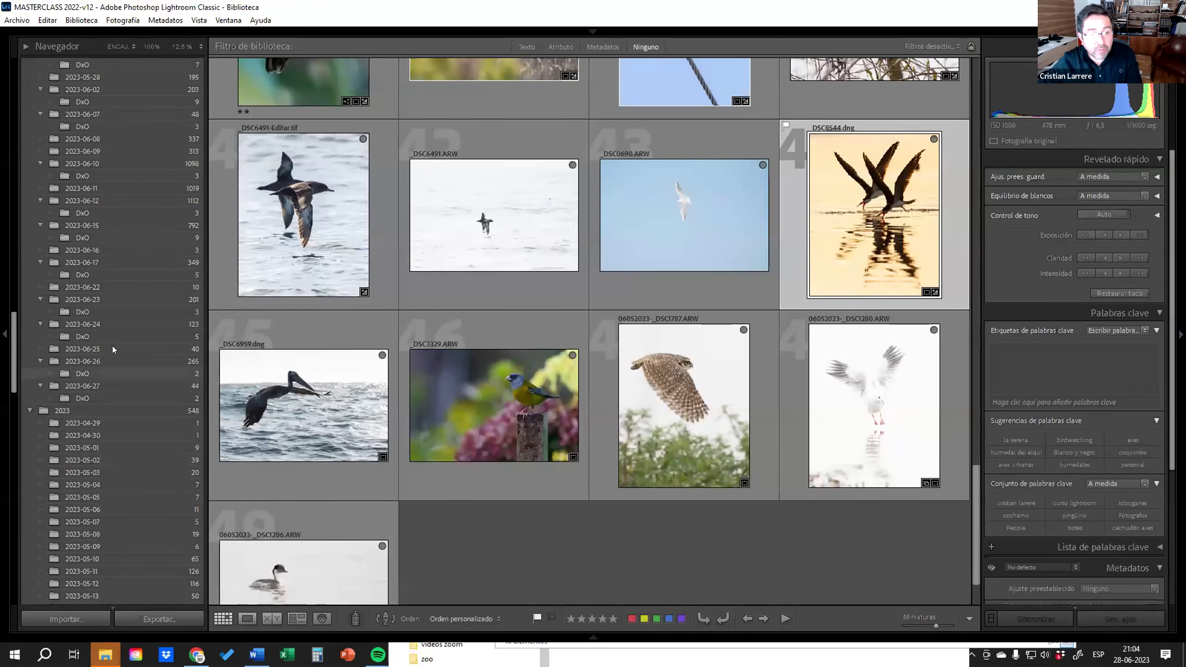
click(101, 360)
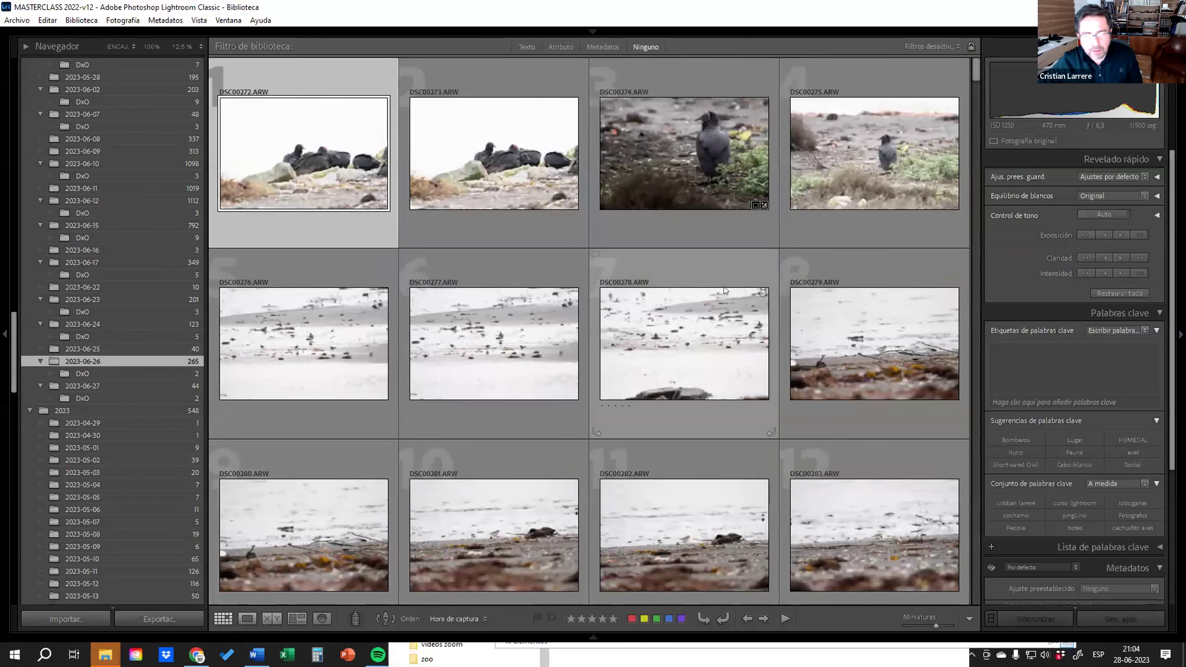
Open DSC00494.ARW of the three photographers in a field in Loupe view
scroll(694, 331, down, 5)
scroll(694, 332, down, 5)
scroll(695, 331, down, 5)
scroll(695, 332, down, 5)
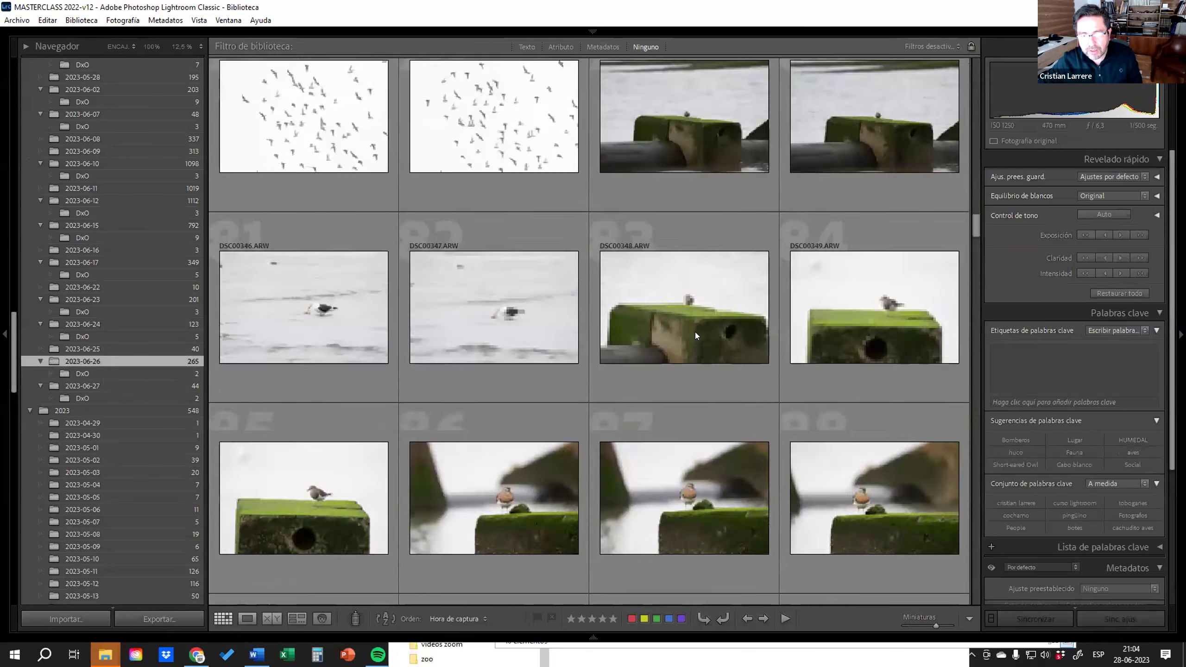
scroll(695, 331, down, 5)
scroll(695, 332, down, 5)
scroll(695, 332, down, 5)
scroll(695, 332, down, 5)
scroll(695, 331, down, 5)
scroll(695, 332, down, 5)
scroll(695, 332, down, 3)
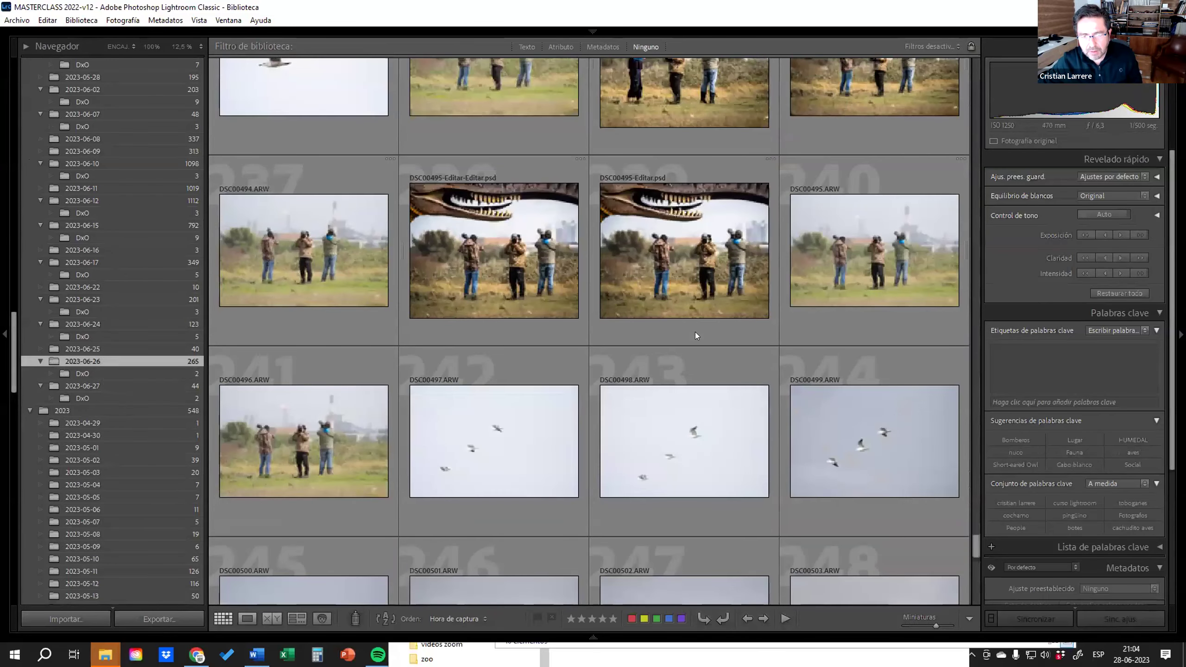
double_click(329, 270)
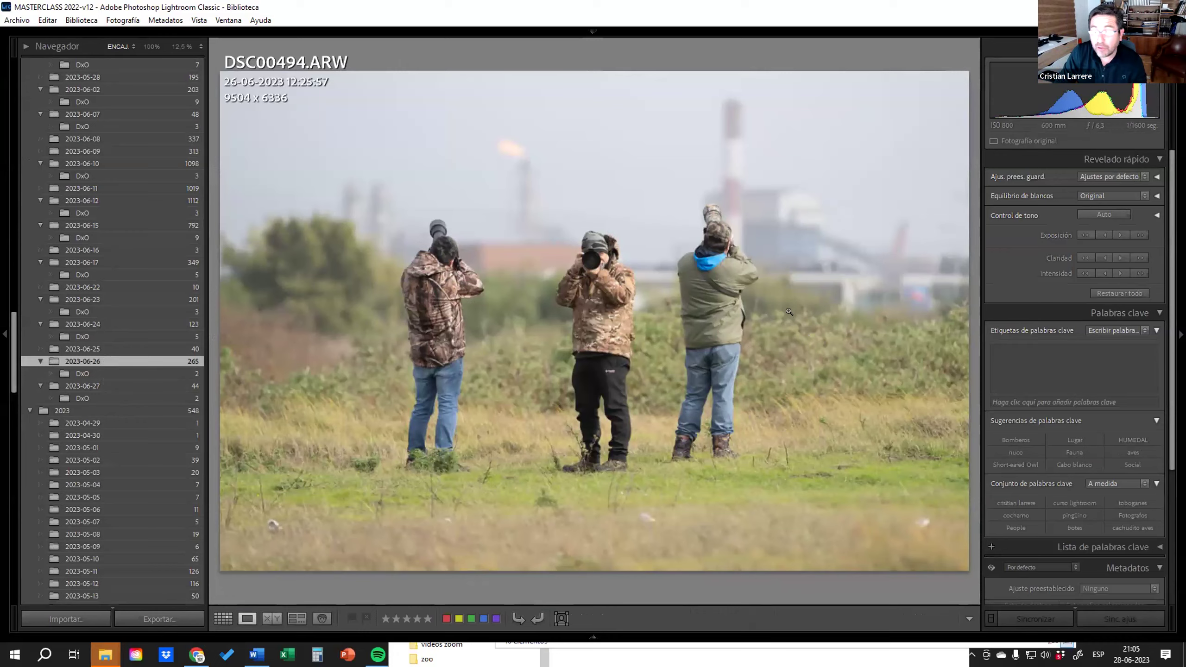
In Develop, set contrast +14 and clarity +89, and begin cooling the temperature to 6127
key(d)
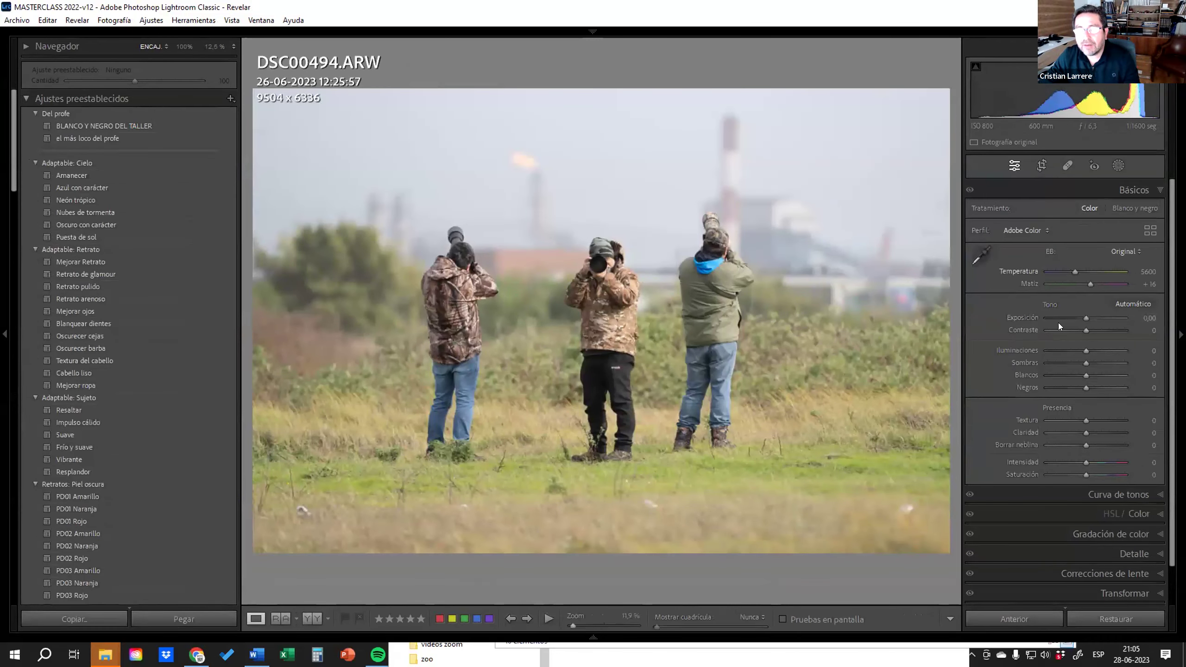
drag(1086, 331, 1091, 330)
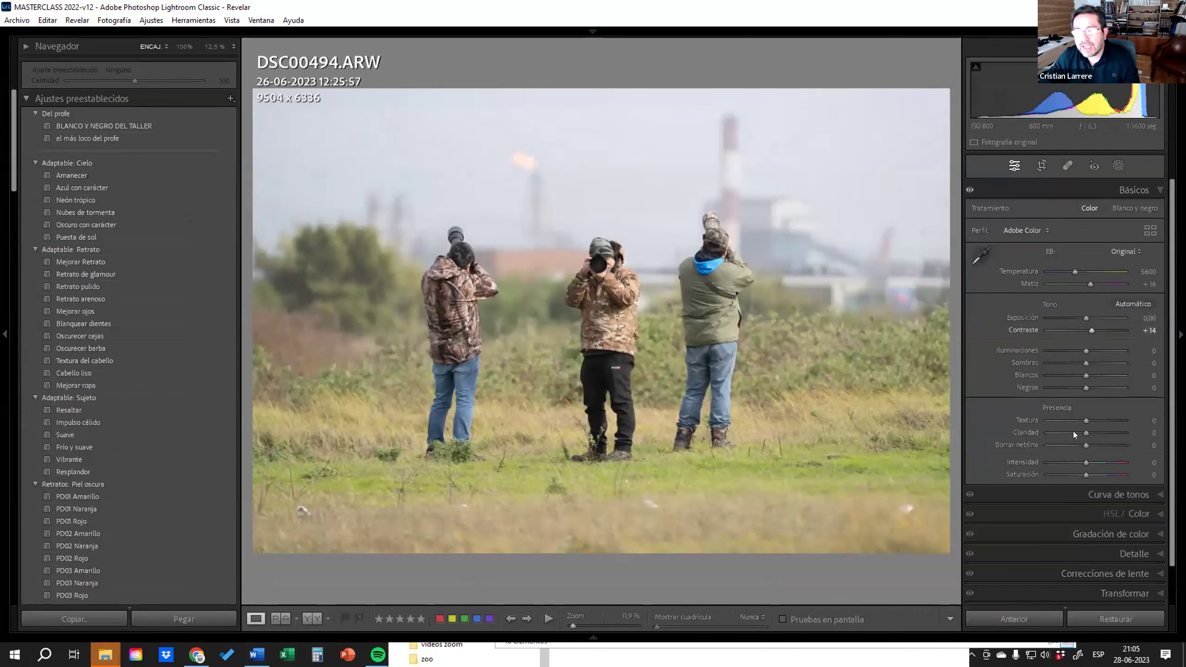
drag(1090, 435, 1110, 440)
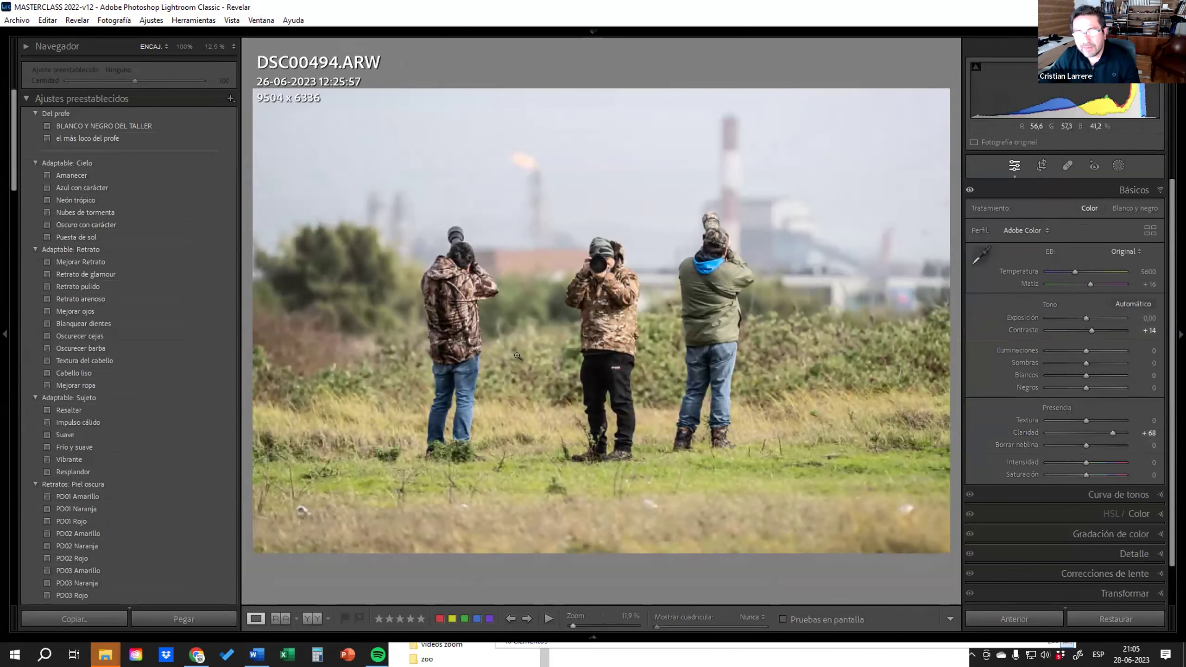
drag(1109, 432, 1093, 438)
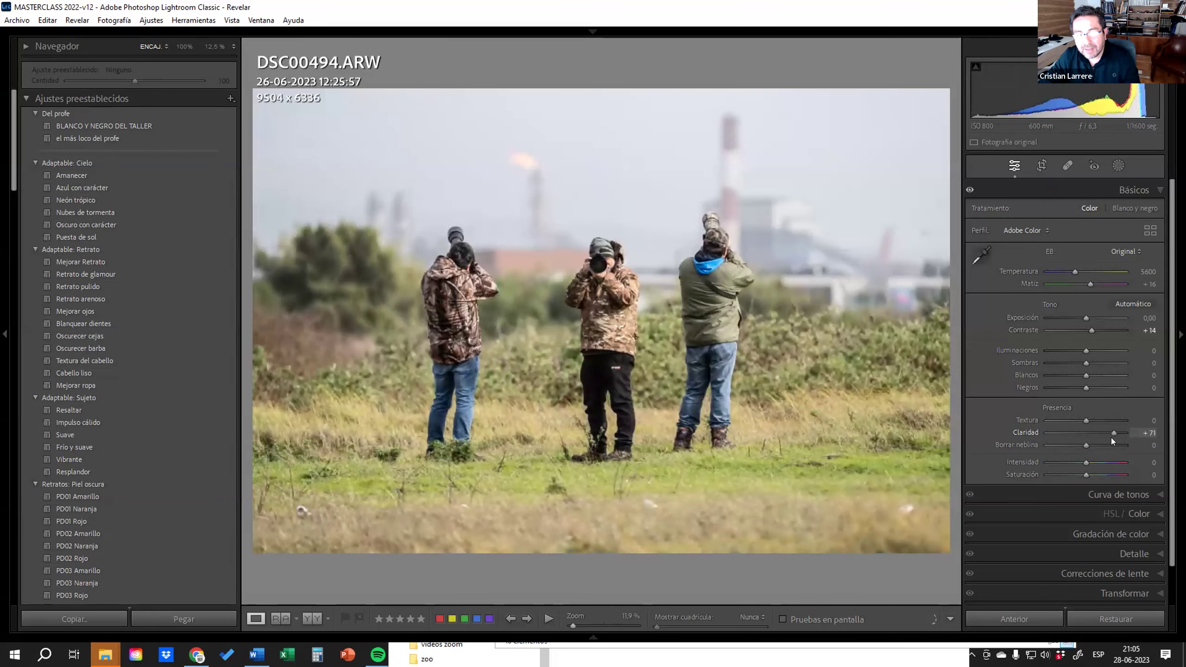
drag(1093, 437, 1095, 439)
key(ctrl+z)
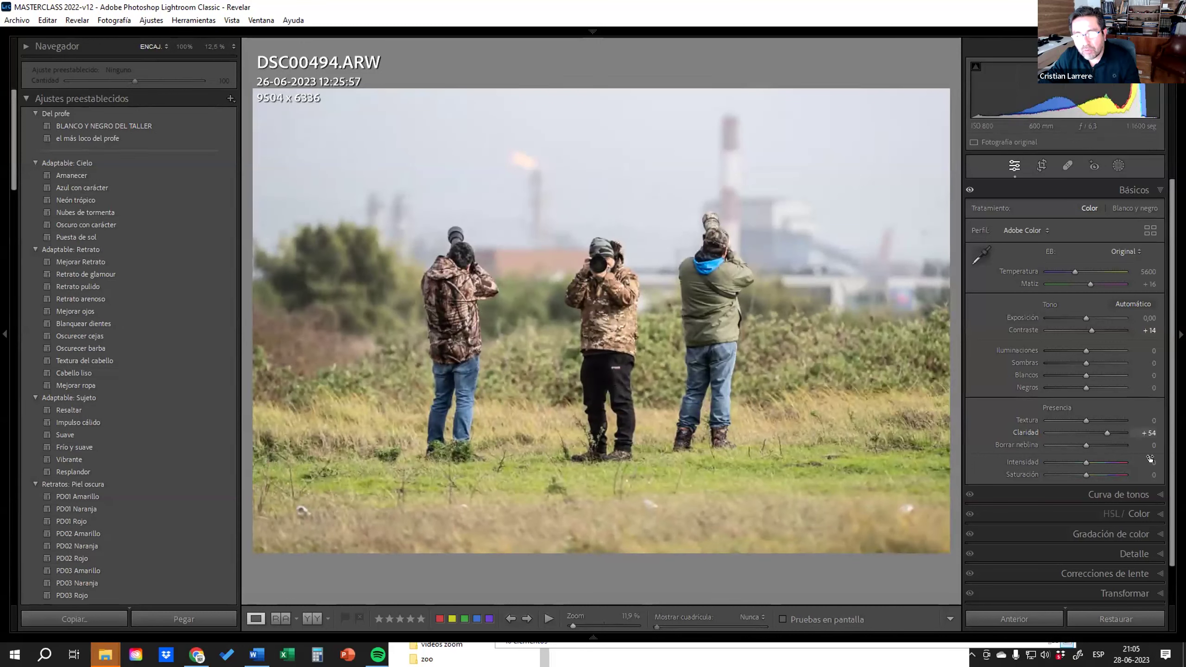
mouse_move(1101, 432)
mouse_down()
mouse_move(1088, 432)
mouse_move(1121, 435)
mouse_up()
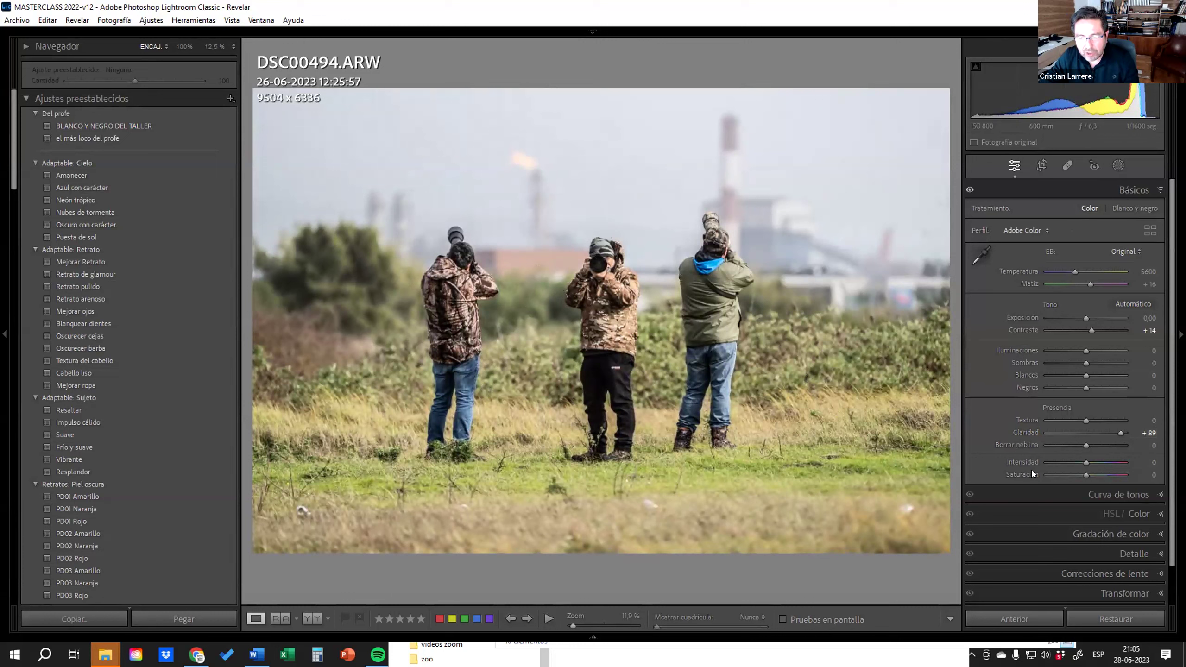
drag(1071, 270, 1077, 282)
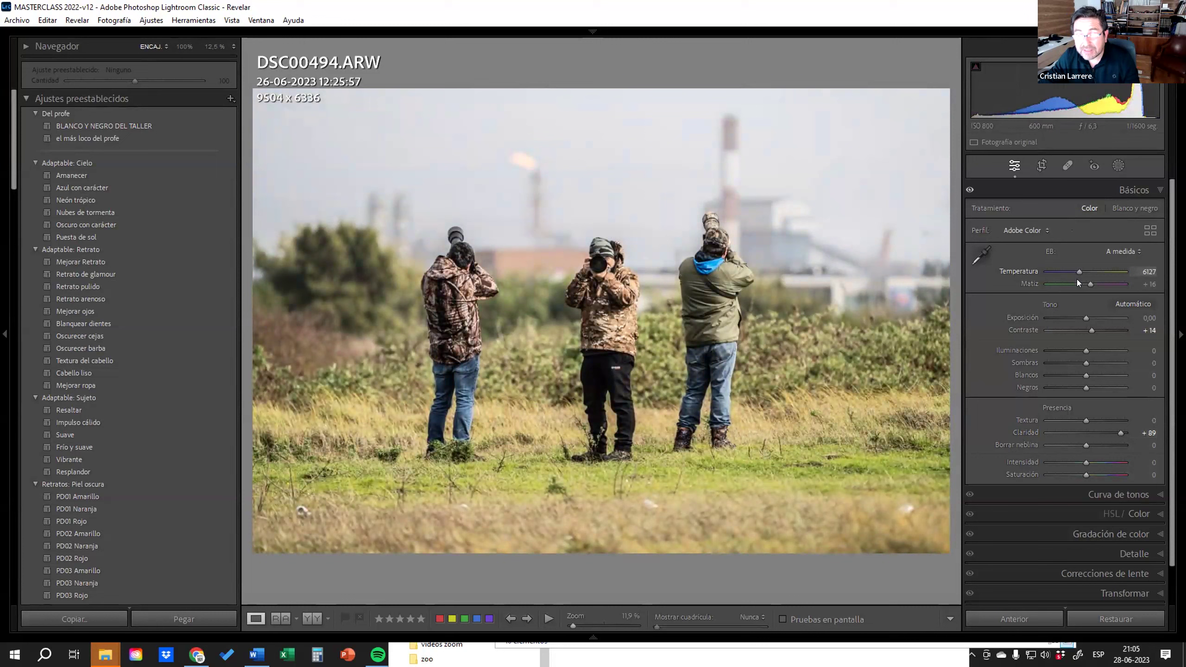
Set temperature to 5492 and vibrance to +56, keeping saturation at 0
drag(1078, 282, 1070, 282)
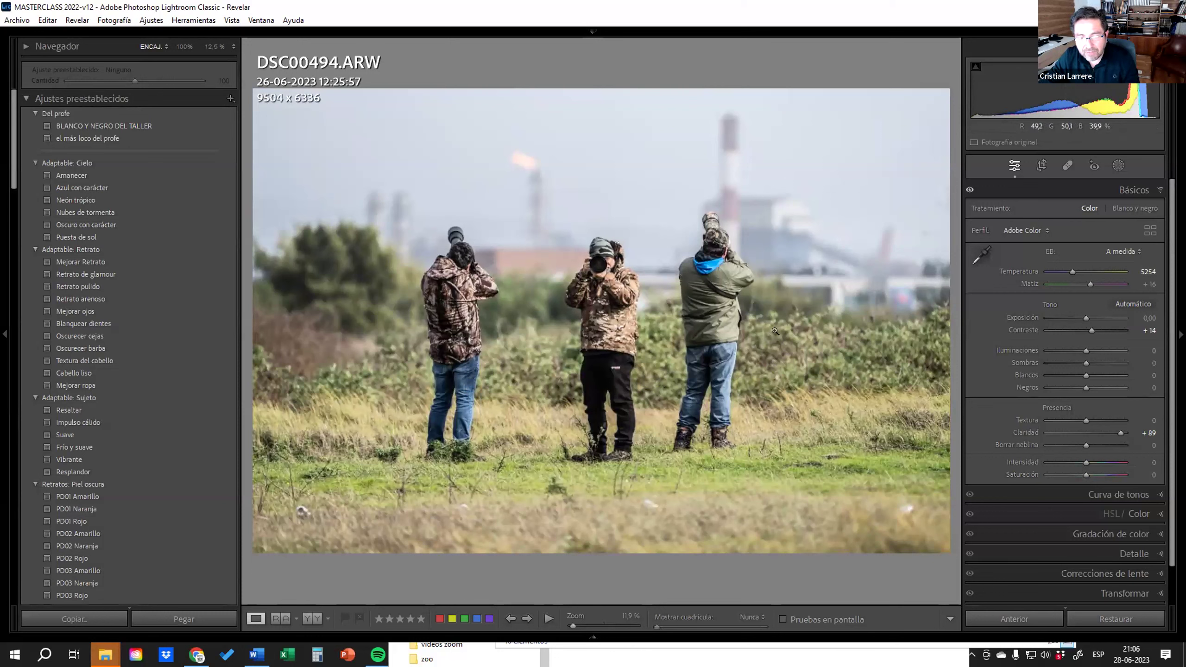
drag(1087, 474, 1106, 474)
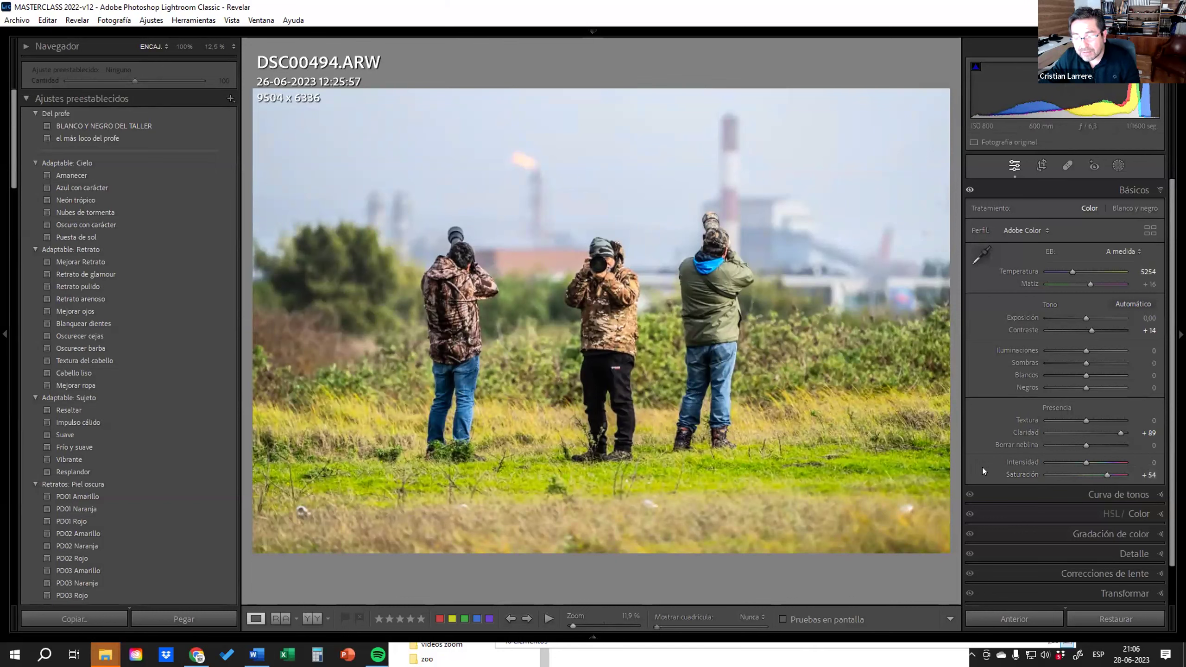
double_click(1017, 471)
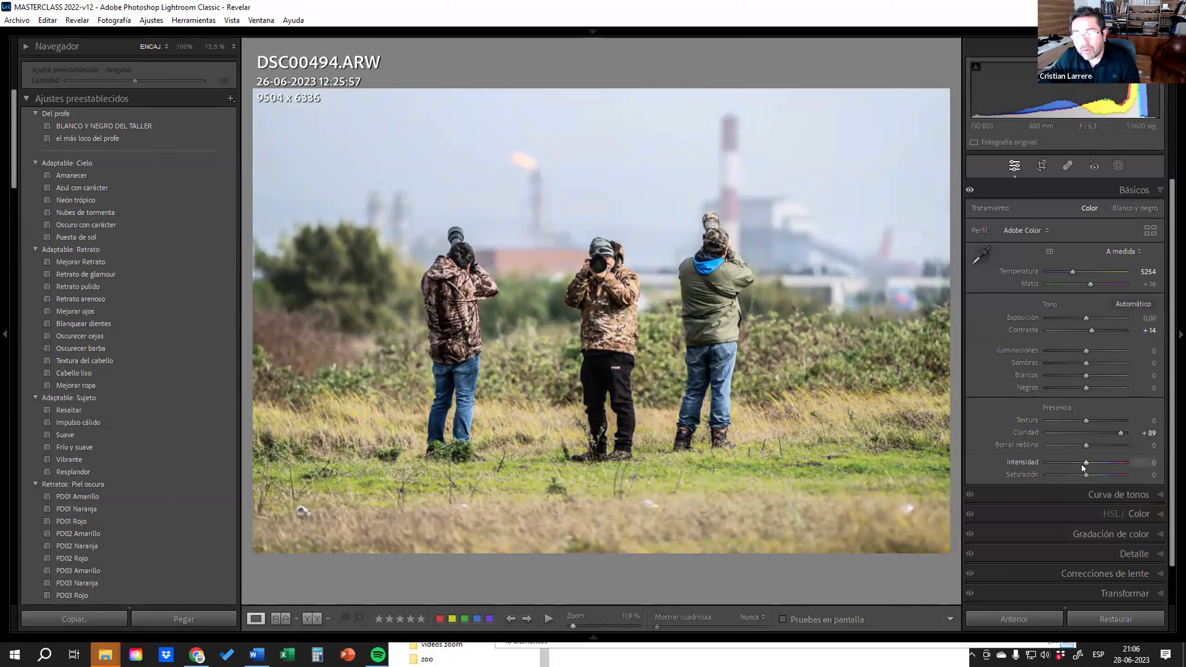
drag(1081, 464, 1106, 460)
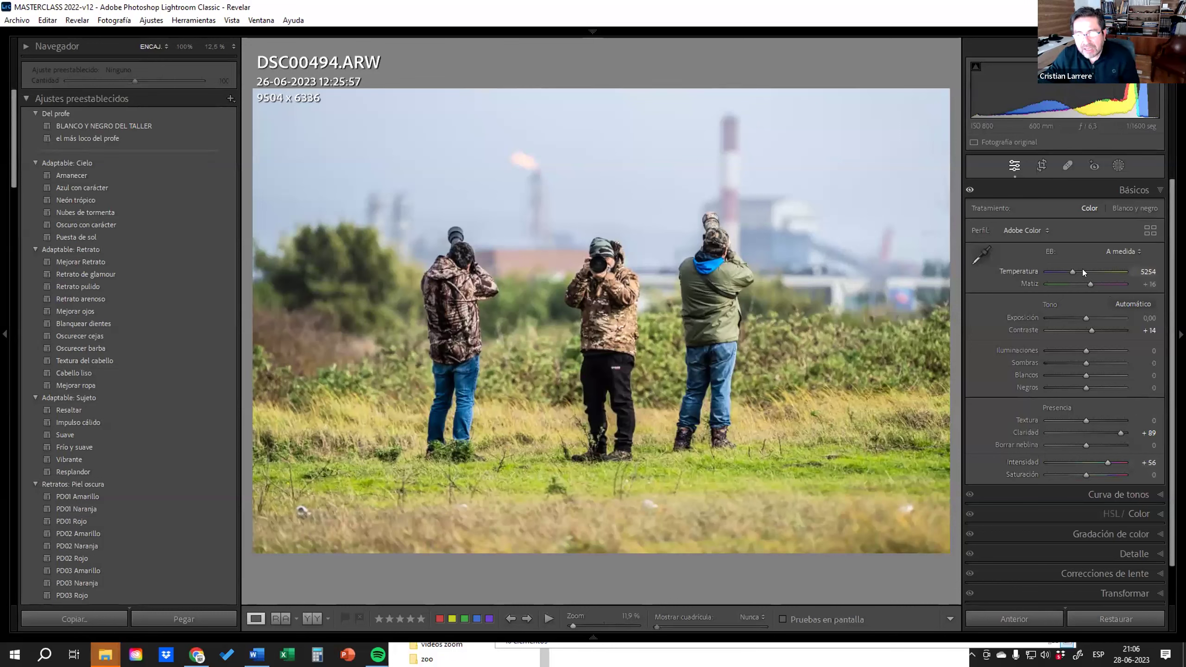
drag(1070, 271, 1073, 271)
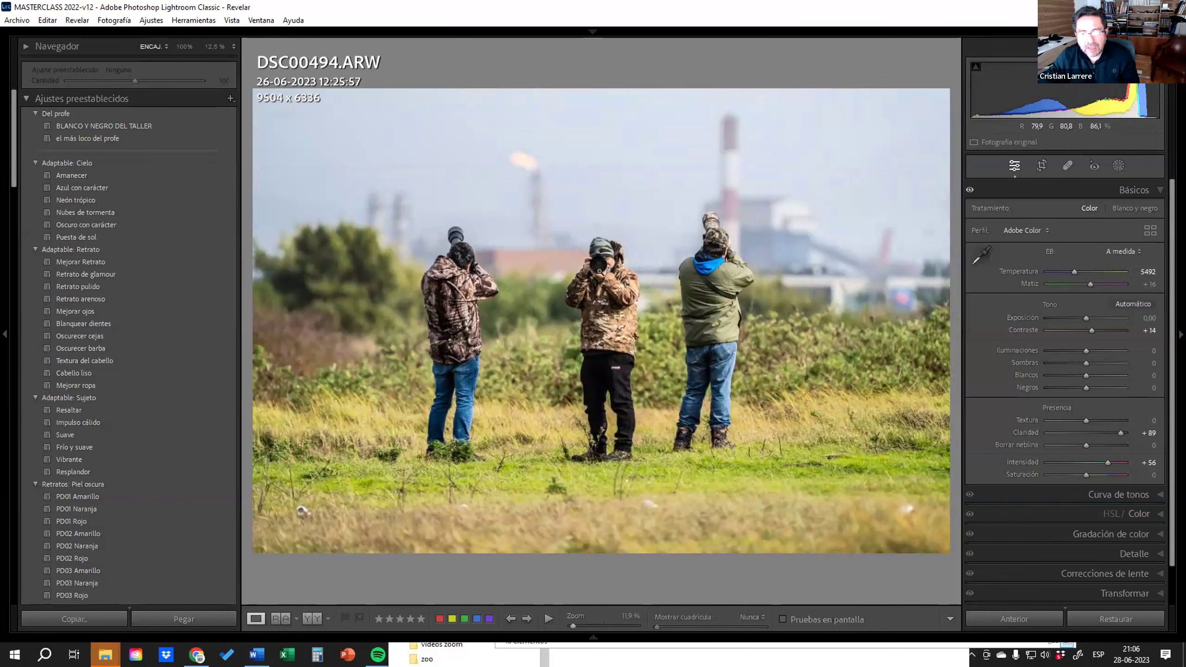
Raise shadows to +54 and lower highlights to −46, checking detail at 100%
click(590, 399)
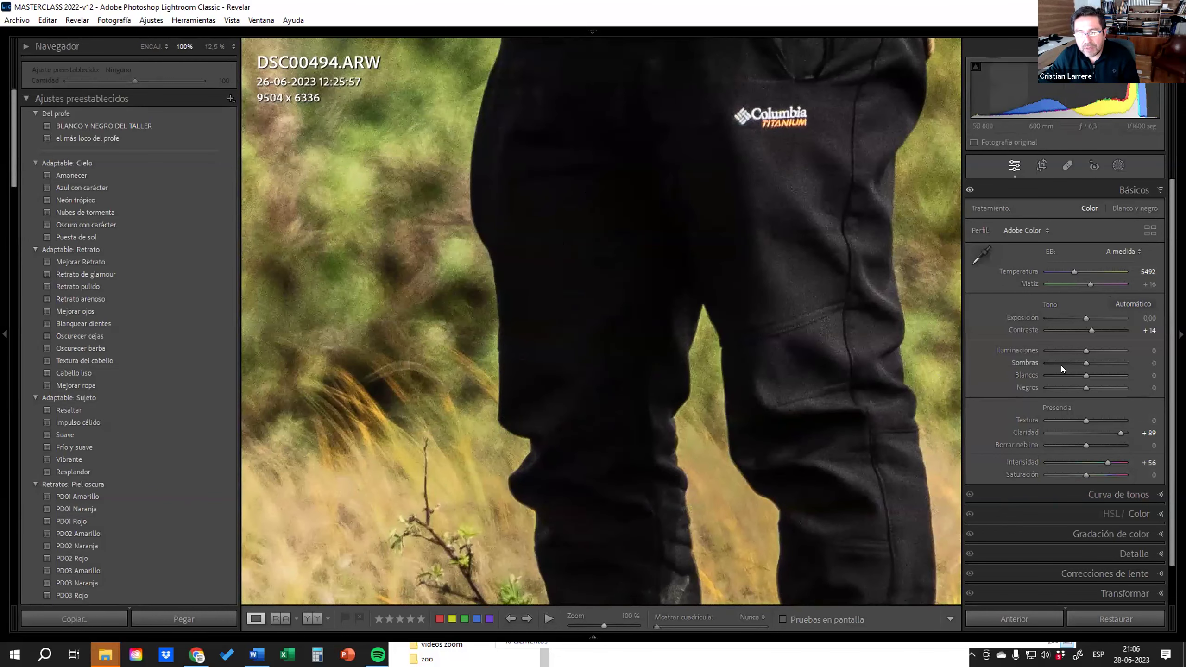
drag(1087, 364, 1102, 362)
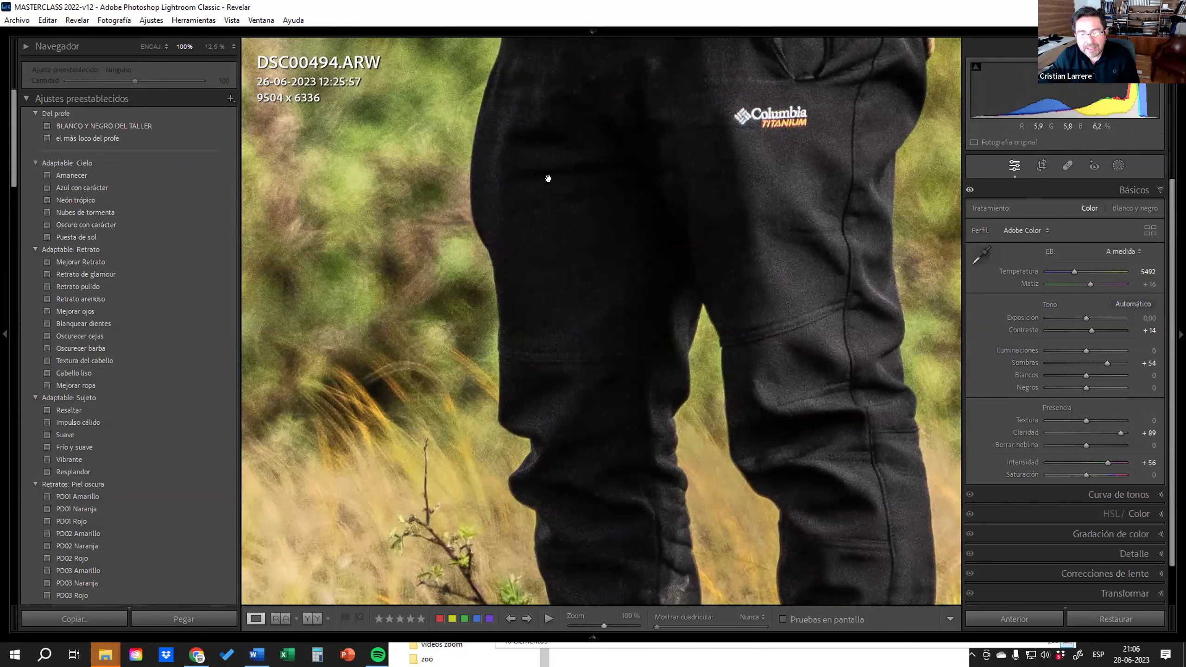
click(561, 171)
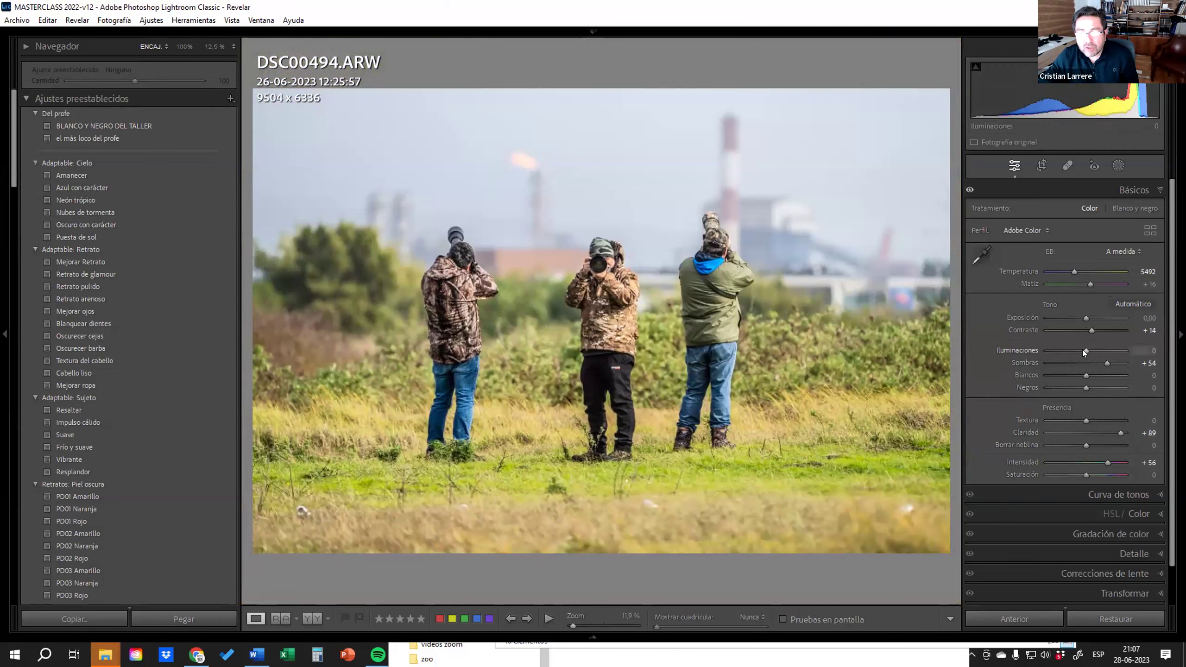
drag(1082, 349, 1063, 347)
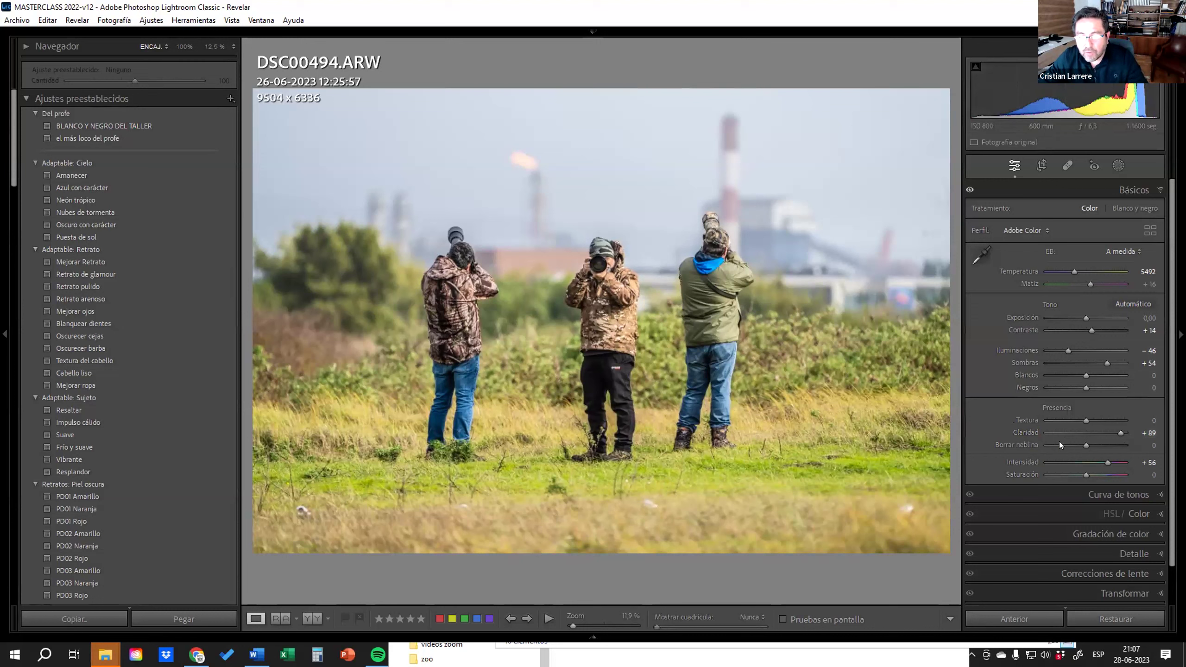
Ease clarity to +46, add texture +8, and leave dehaze at 0
drag(1098, 429, 1057, 456)
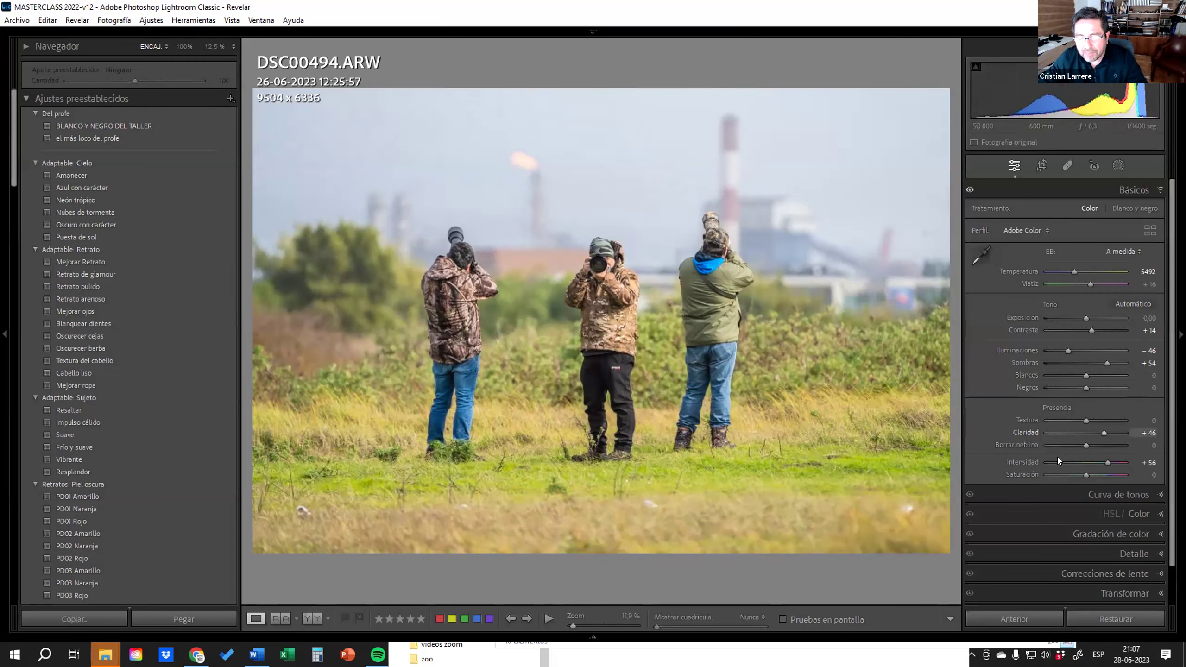
drag(1081, 419, 1087, 419)
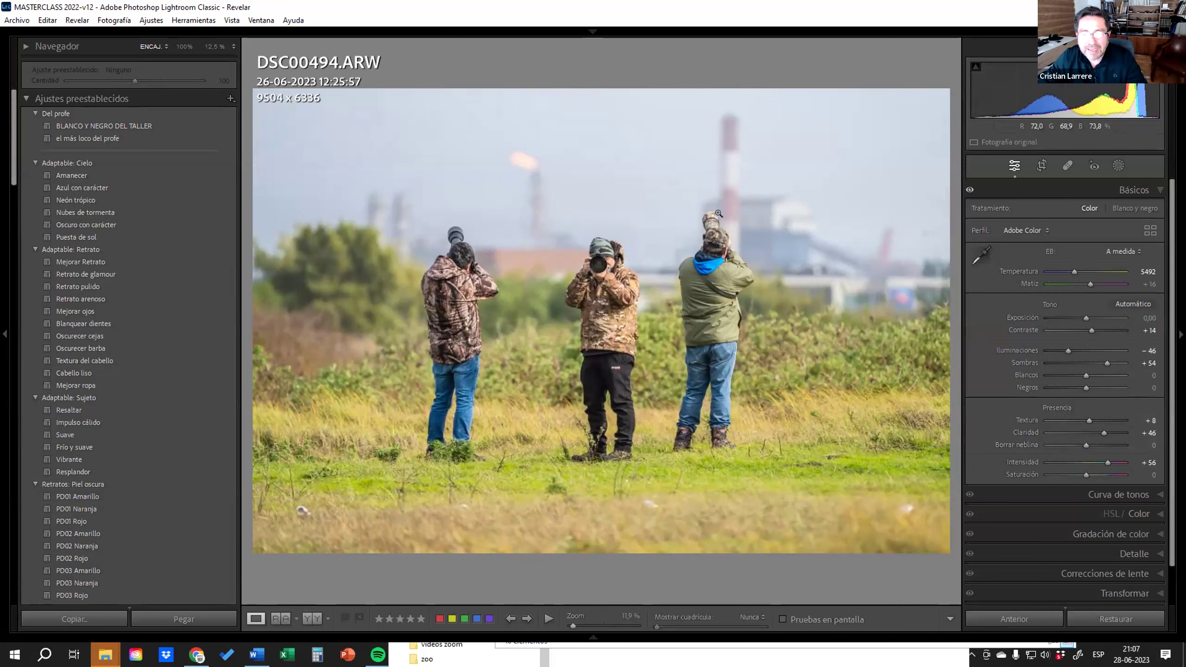
drag(1084, 441, 1110, 447)
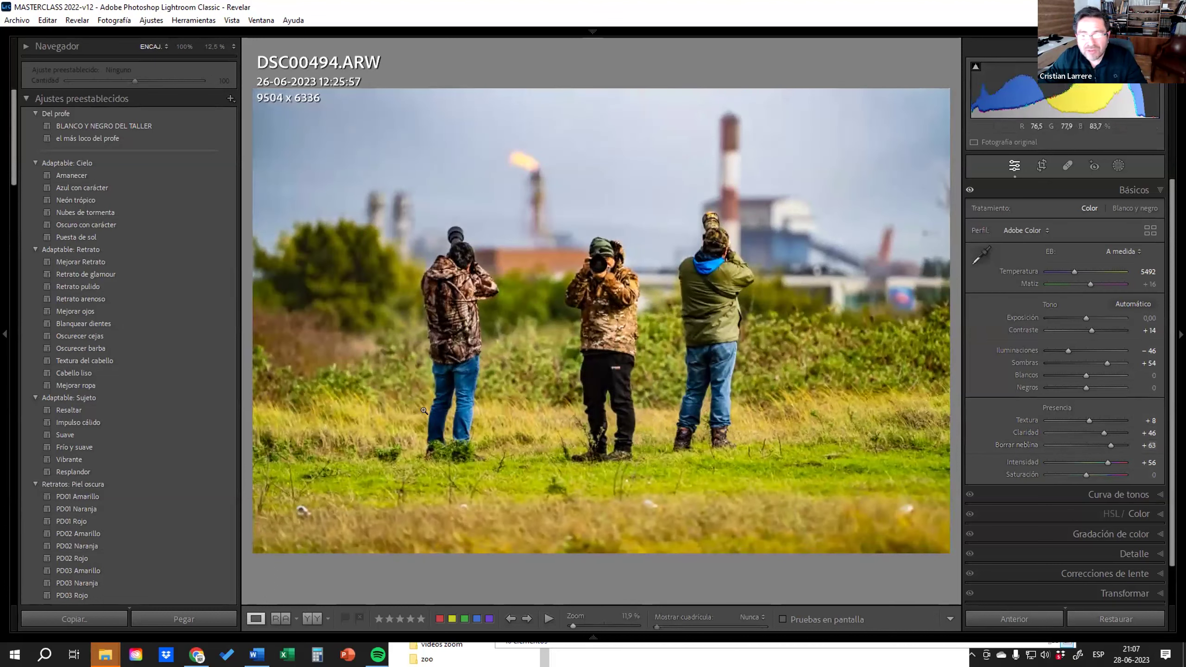
drag(1109, 444, 1073, 445)
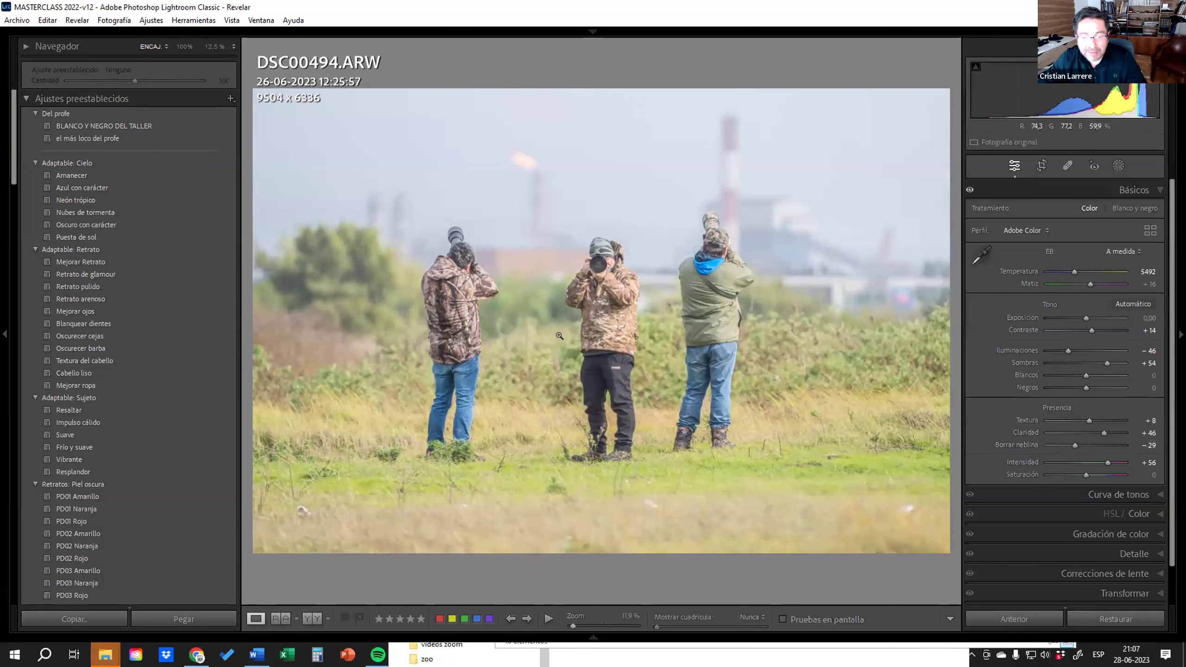
double_click(1017, 441)
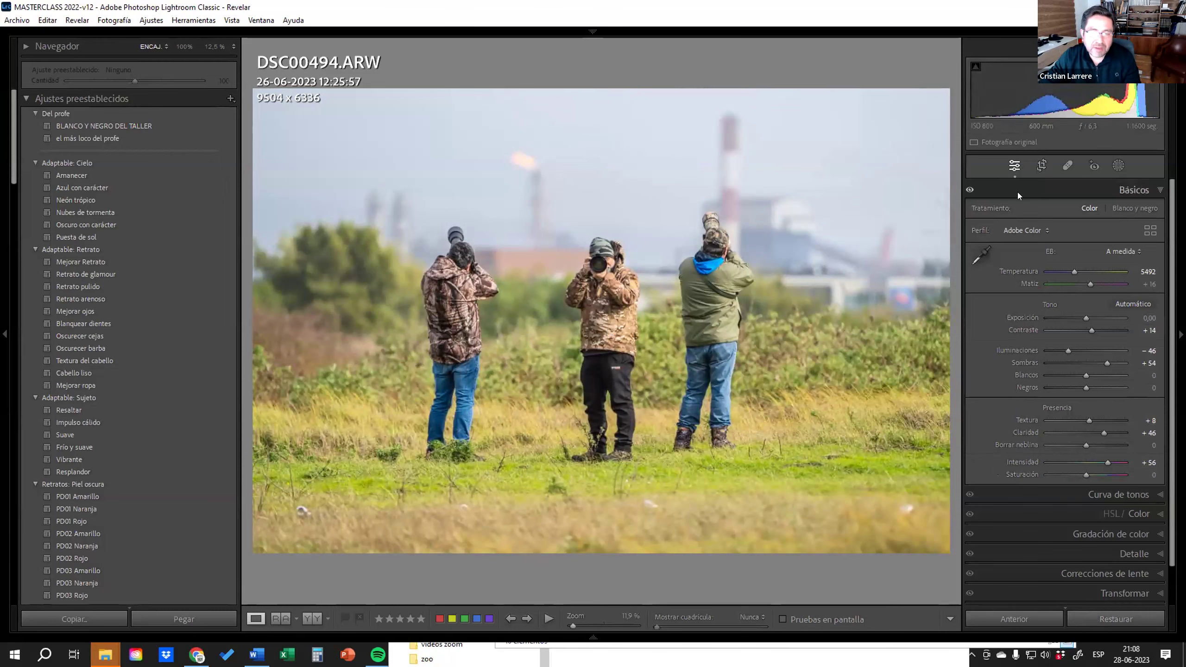
Crop tighter to about 8279 × 5520, framing the three photographers
click(1041, 166)
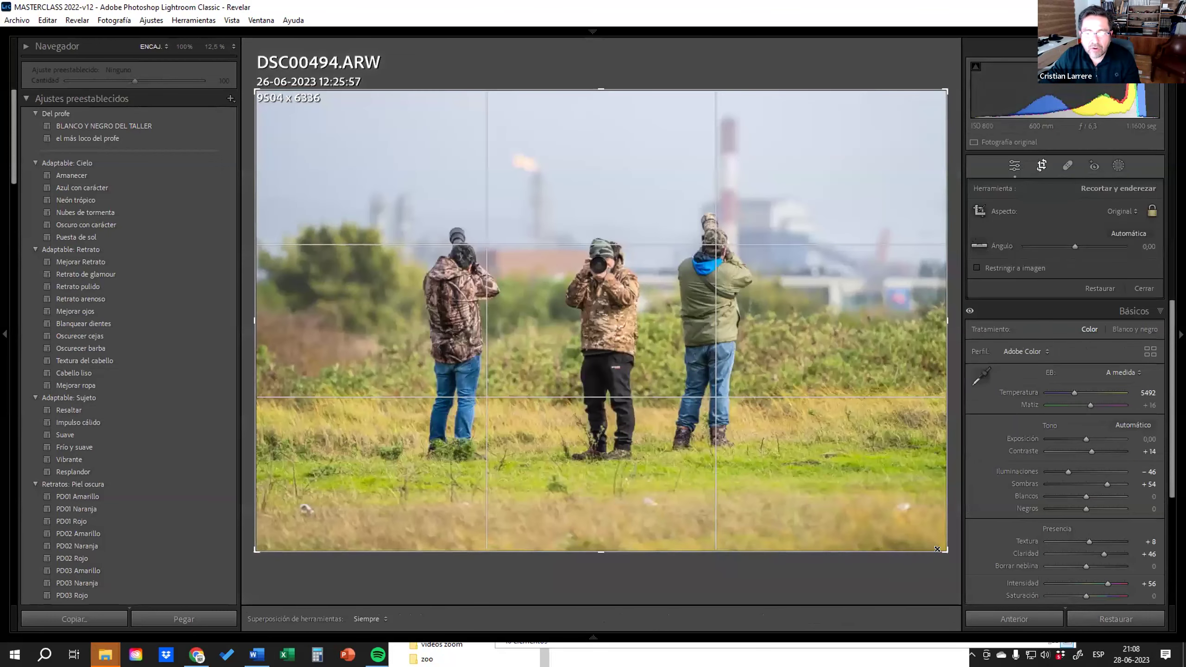
drag(944, 548, 809, 449)
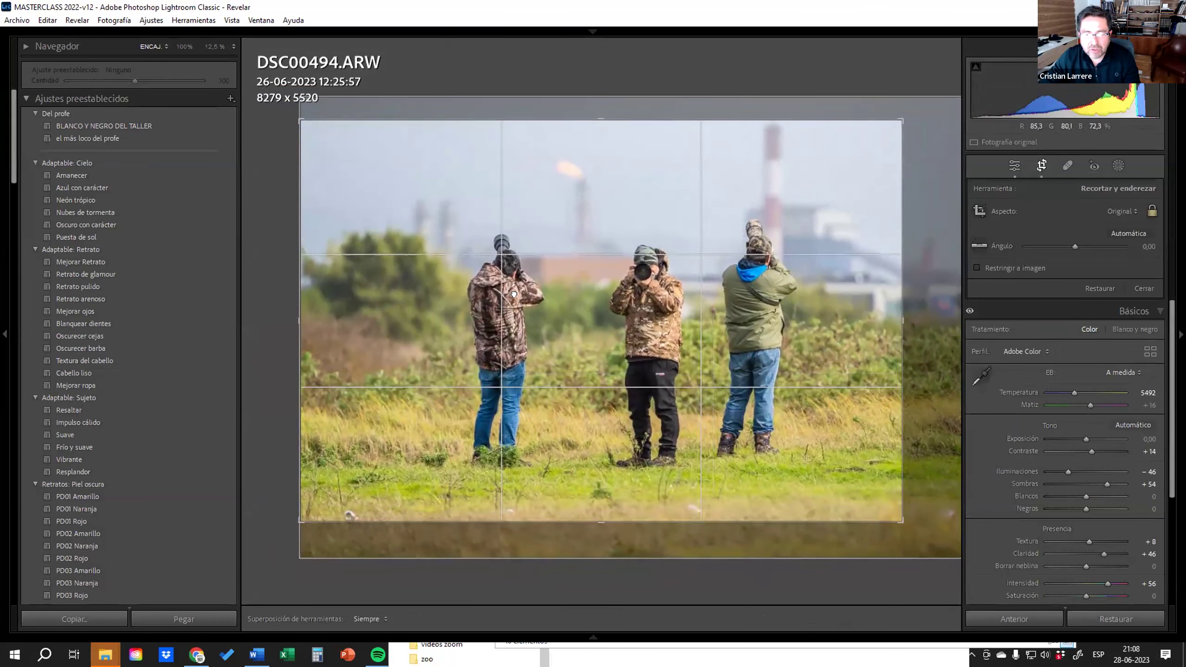
drag(512, 299, 494, 294)
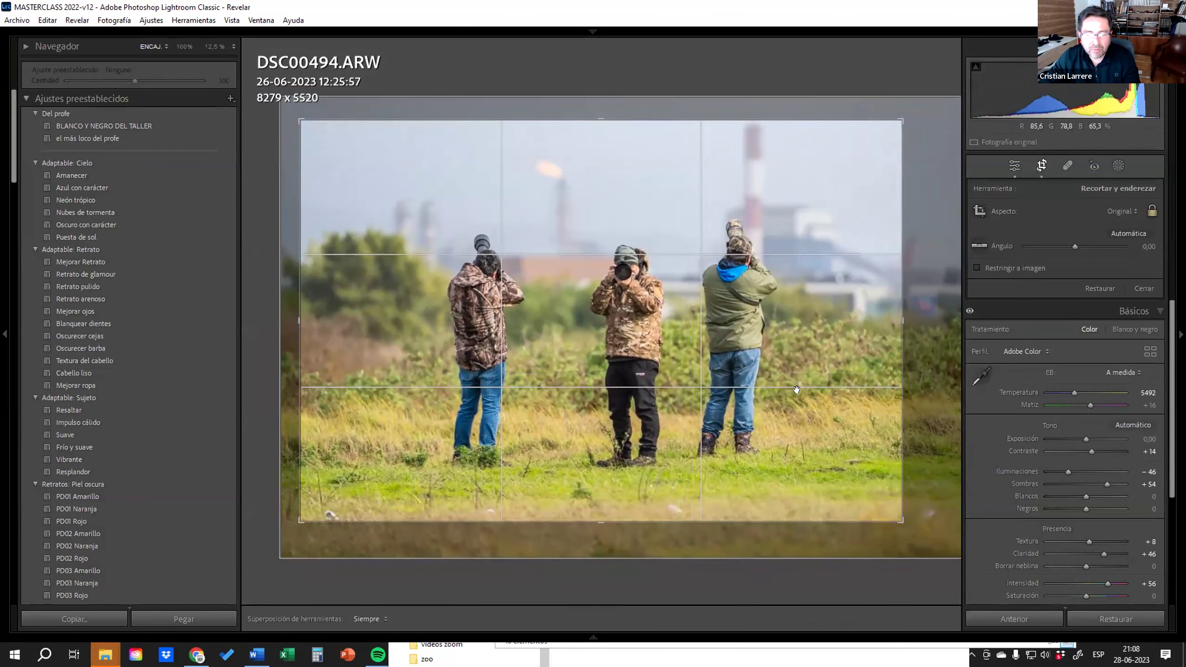
drag(776, 385, 777, 394)
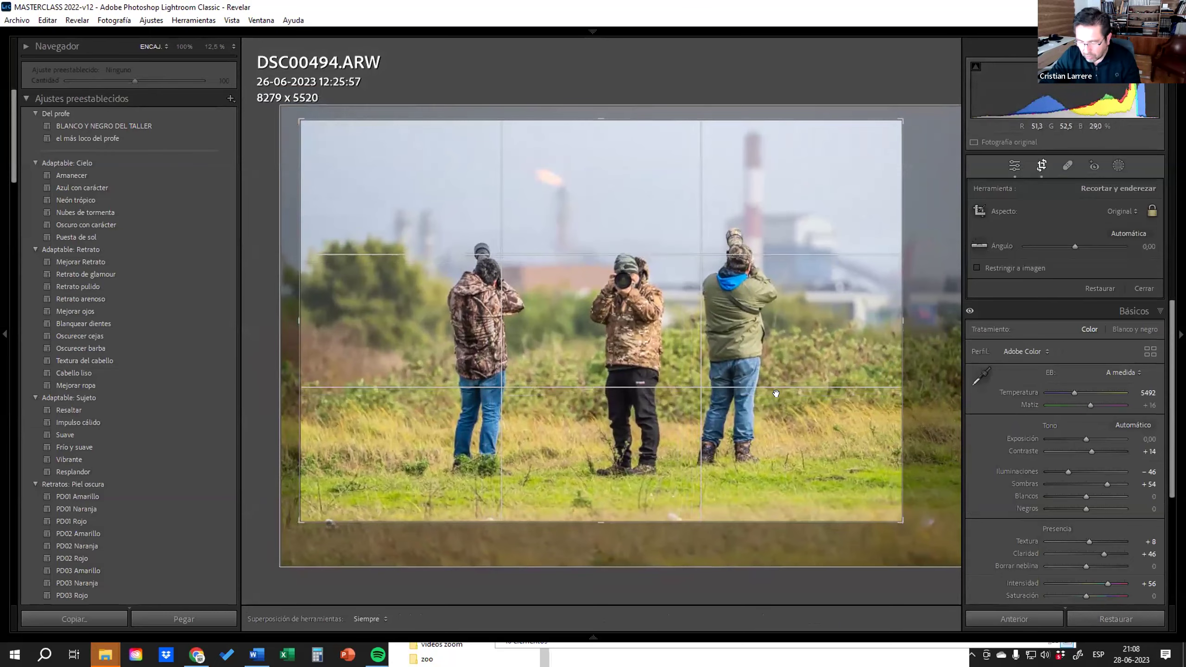
key(Return)
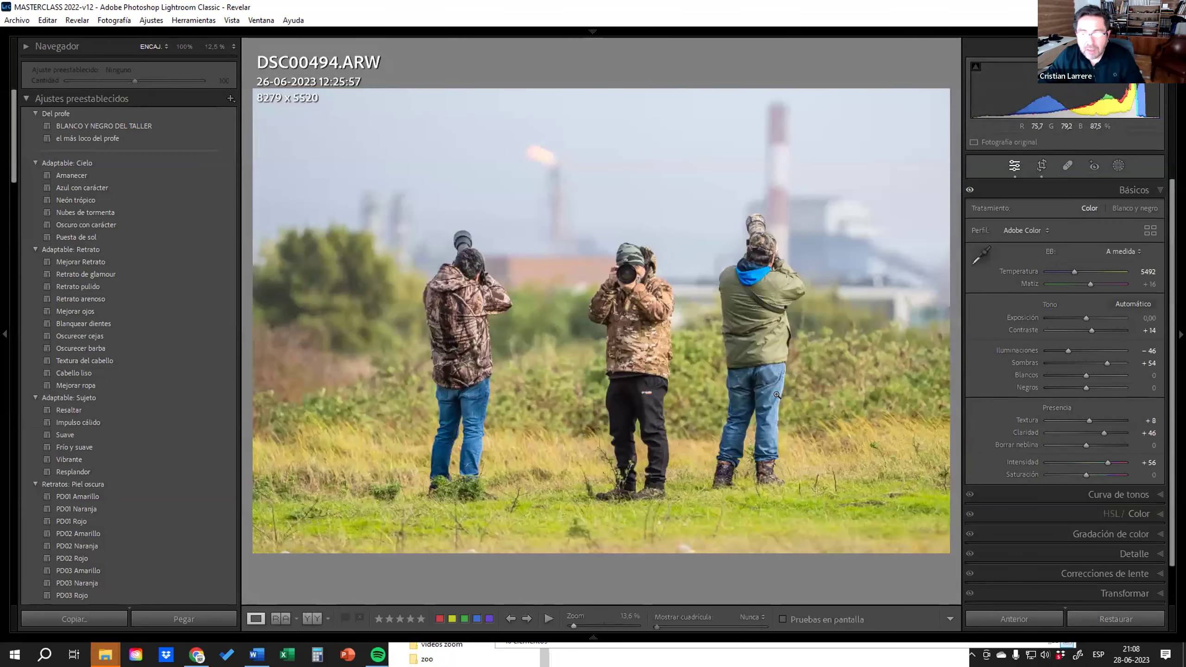
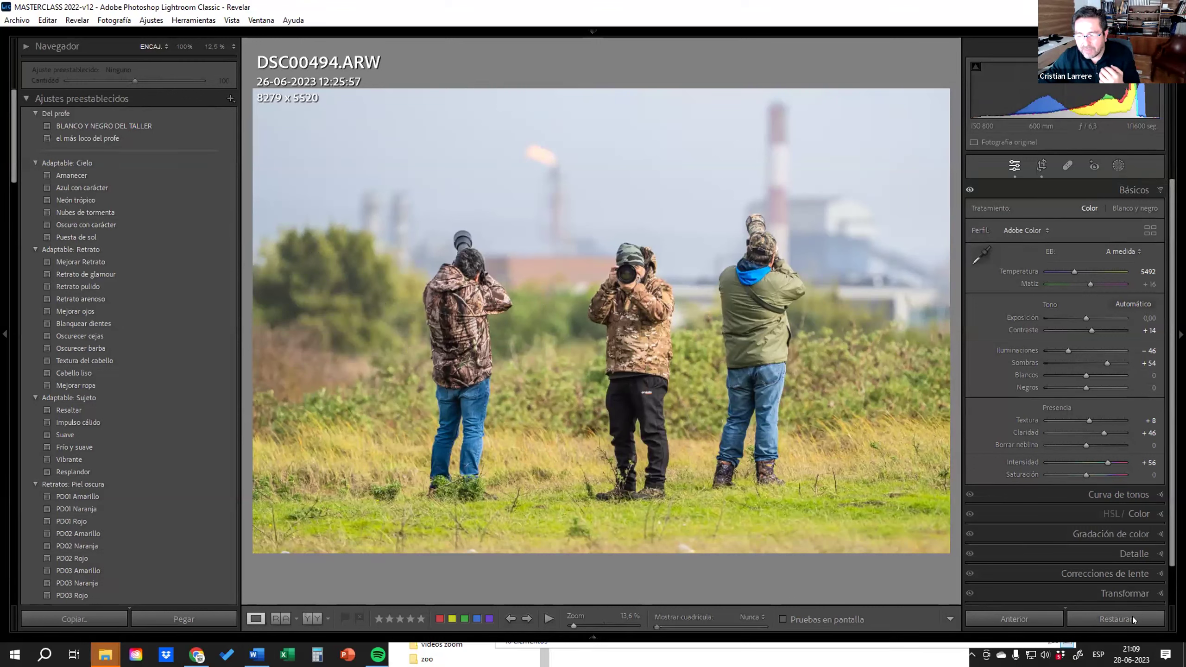
Reset DSC00494's develop settings and crop to defaults, and bring up the masking options
click(1110, 620)
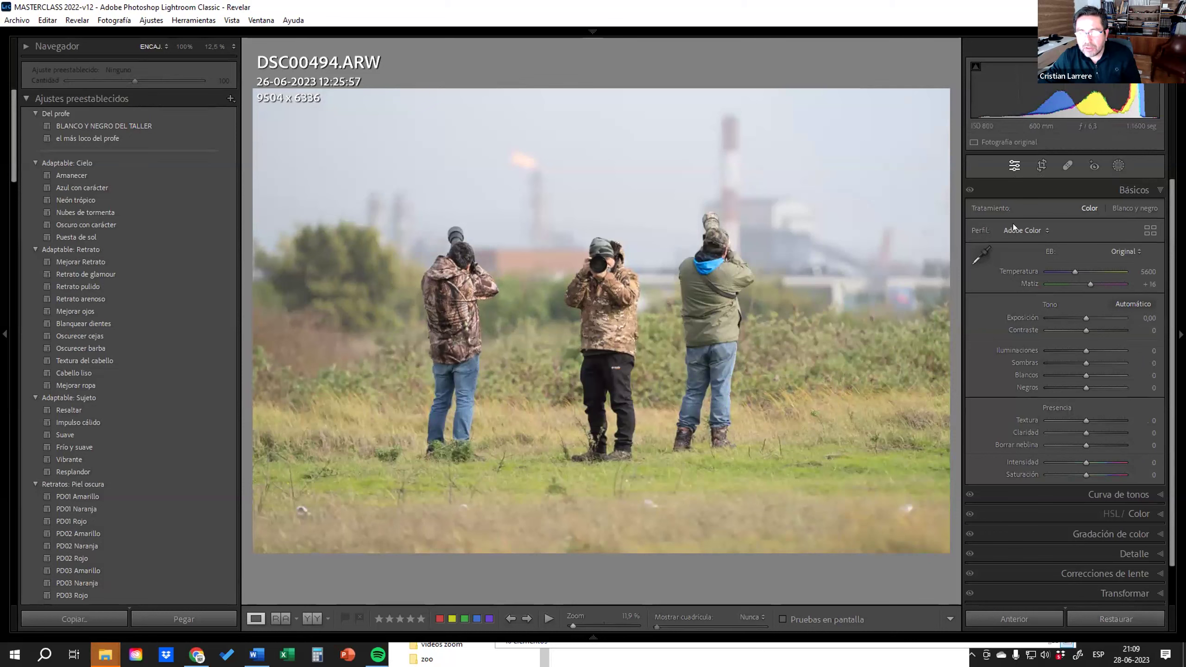
click(1118, 165)
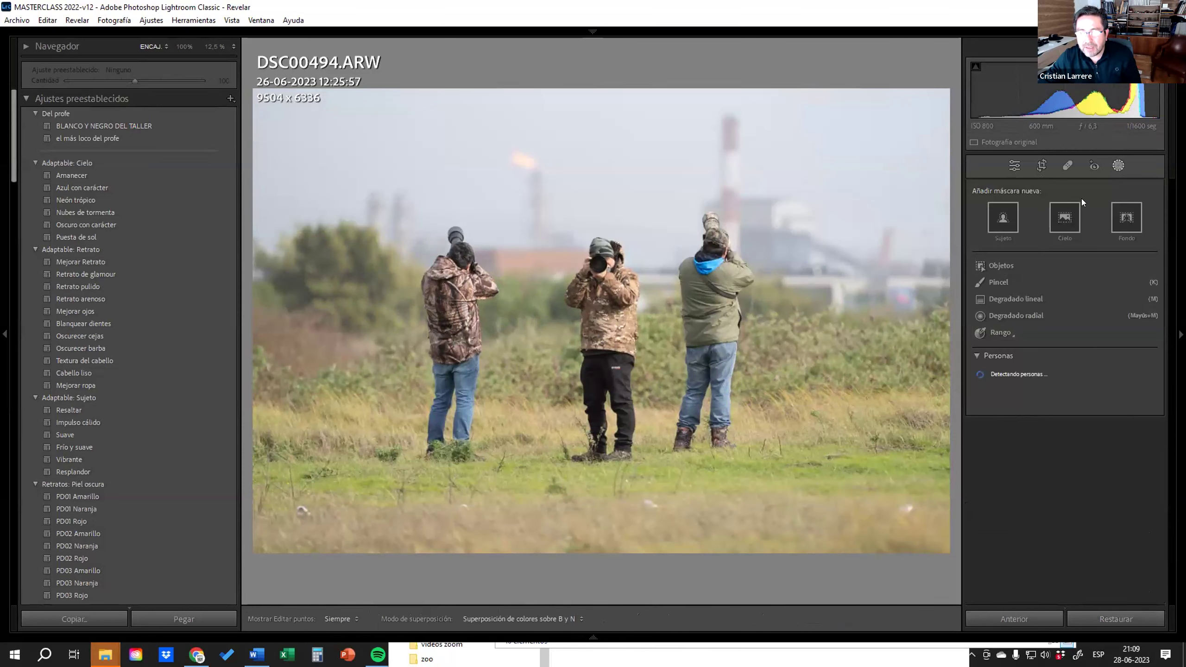
Add a subject mask on the three photographers: more clarity, contrast 32, shadows +56, highlights −56
click(994, 217)
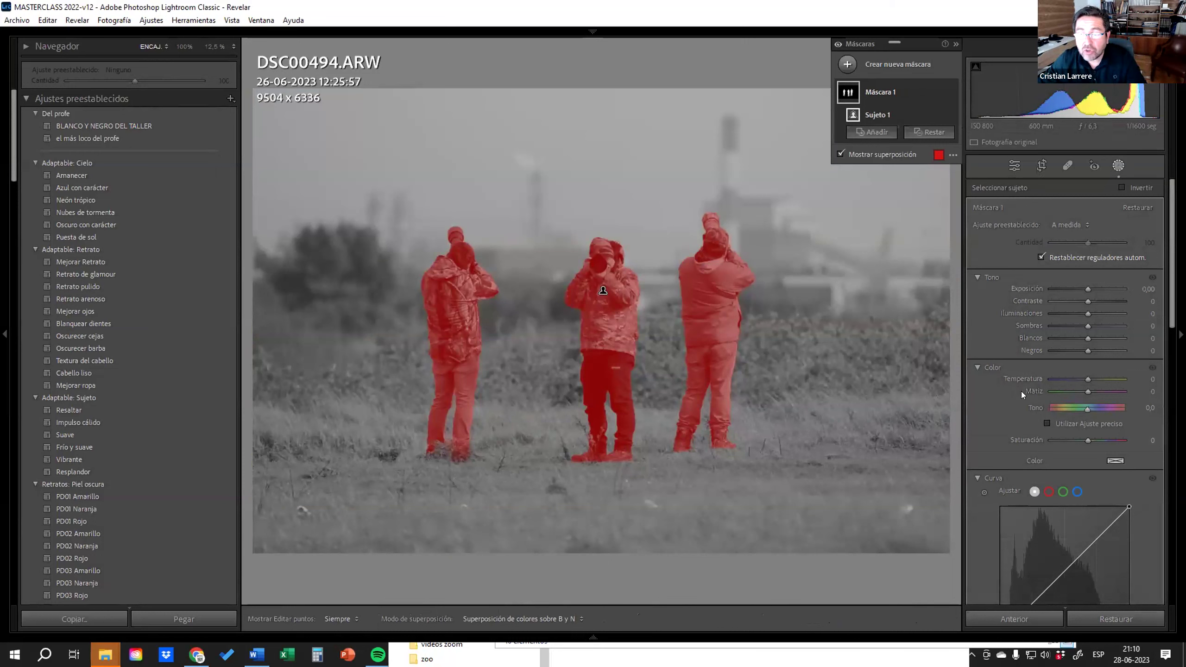
scroll(1015, 406, down, 4)
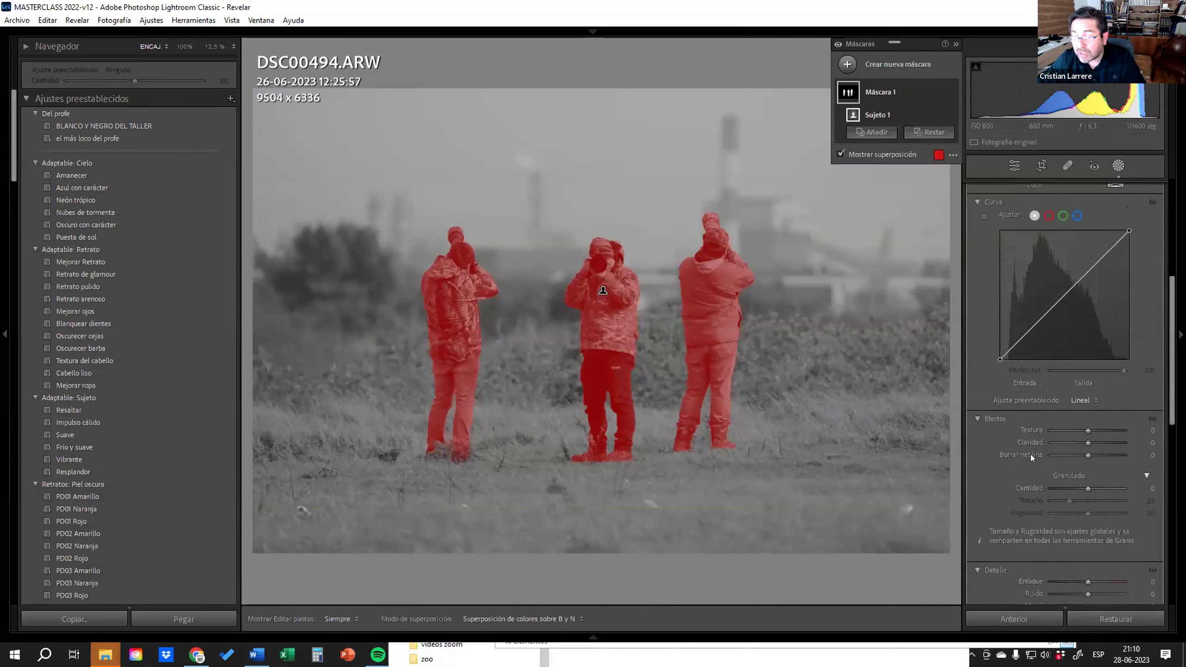
click(1112, 442)
mouse_move(1111, 439)
mouse_down()
mouse_move(1090, 440)
mouse_move(1118, 443)
mouse_up()
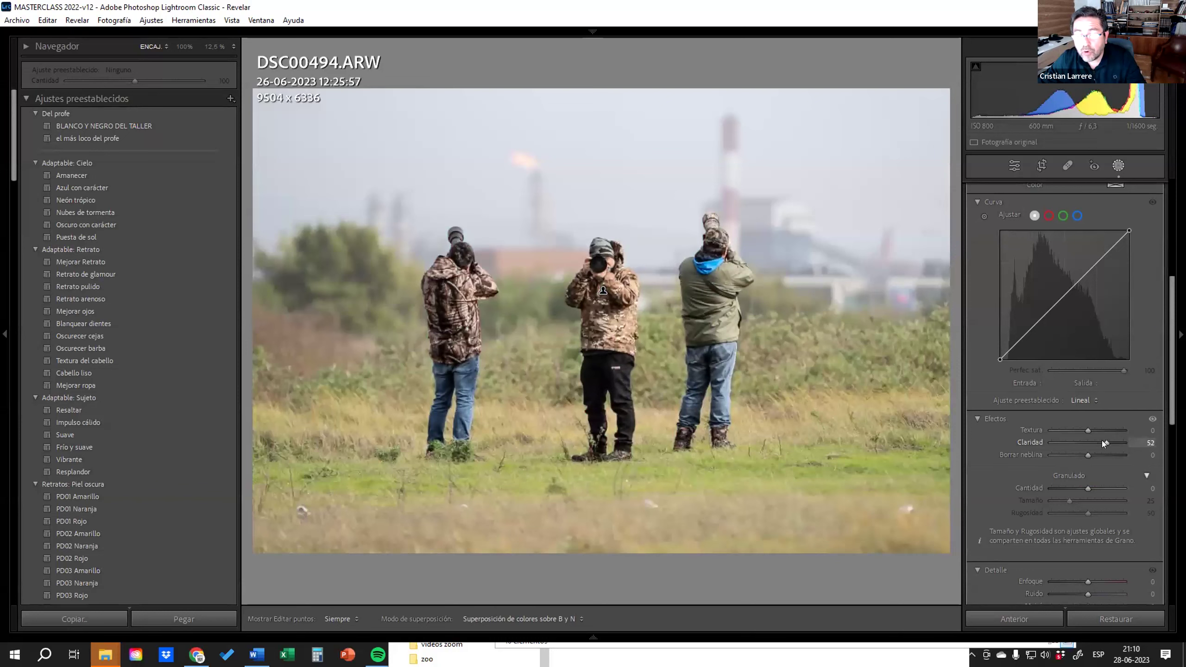
scroll(1140, 232, up, 5)
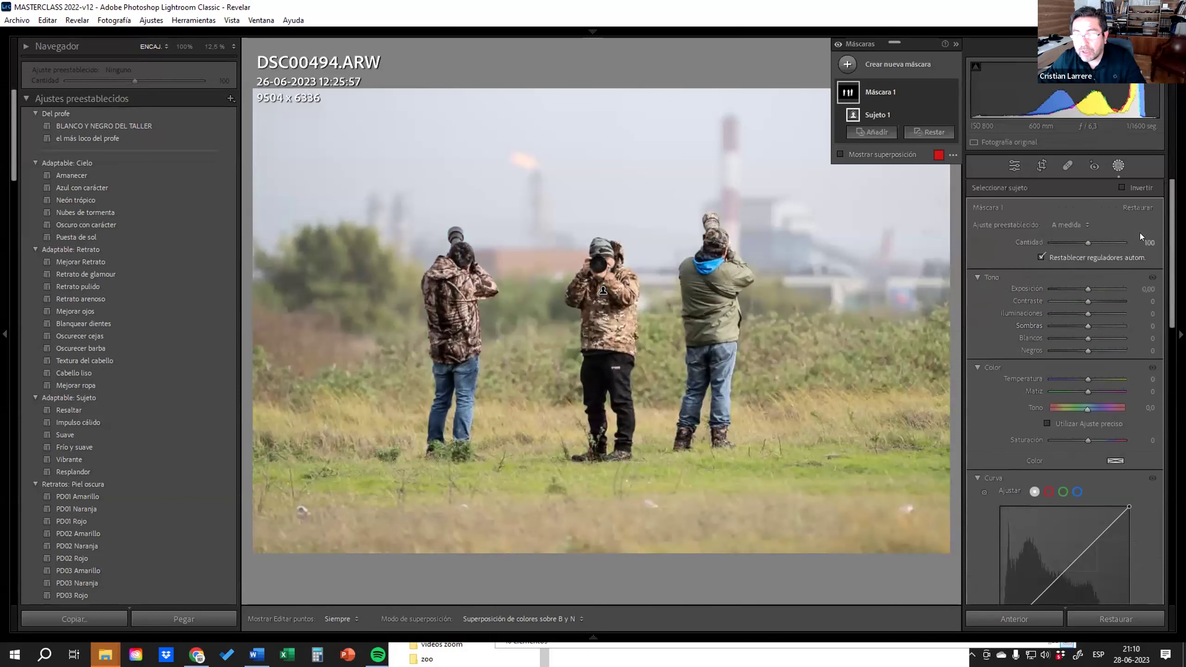
drag(1087, 301, 1091, 301)
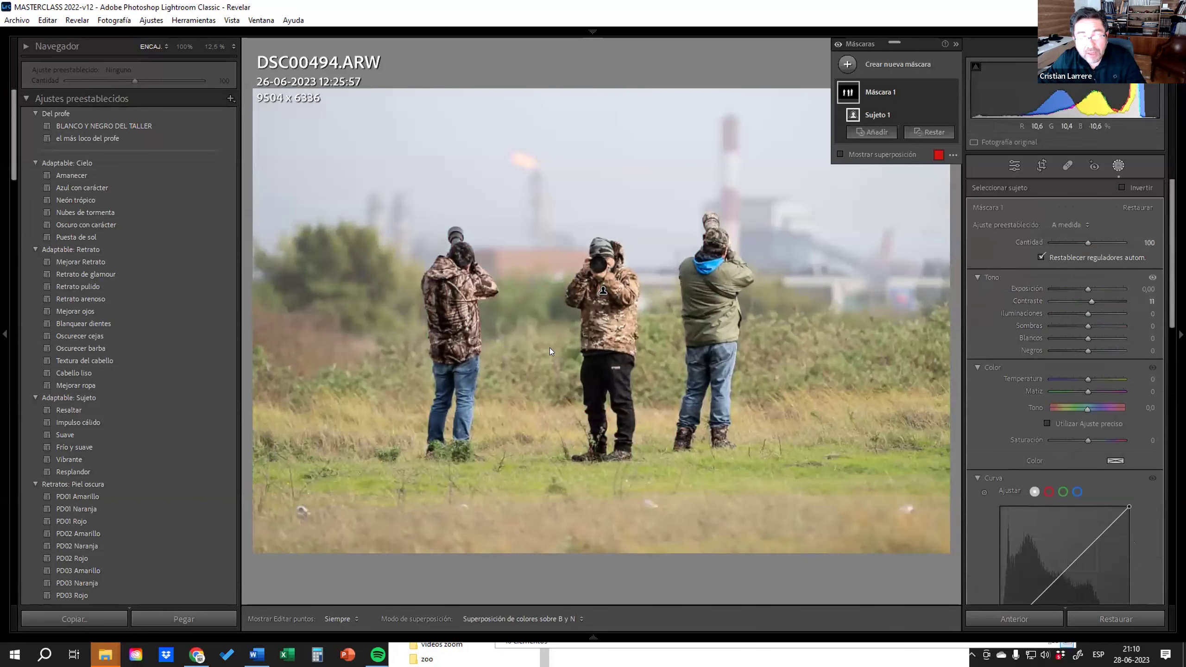
click(1108, 326)
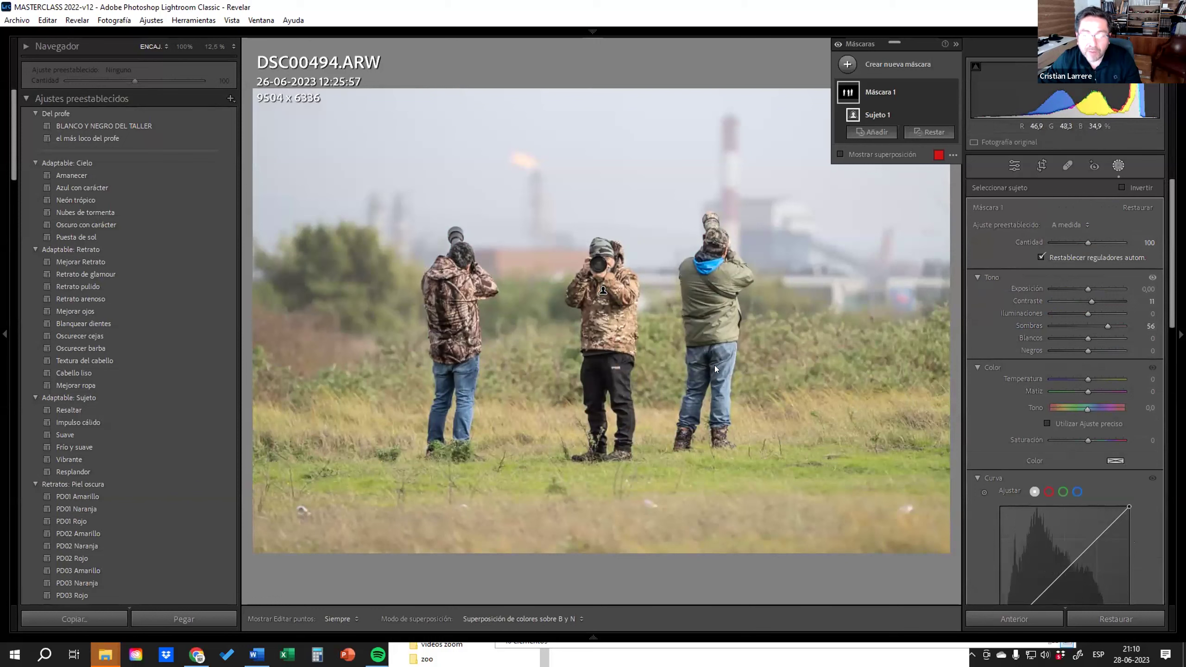
click(1064, 315)
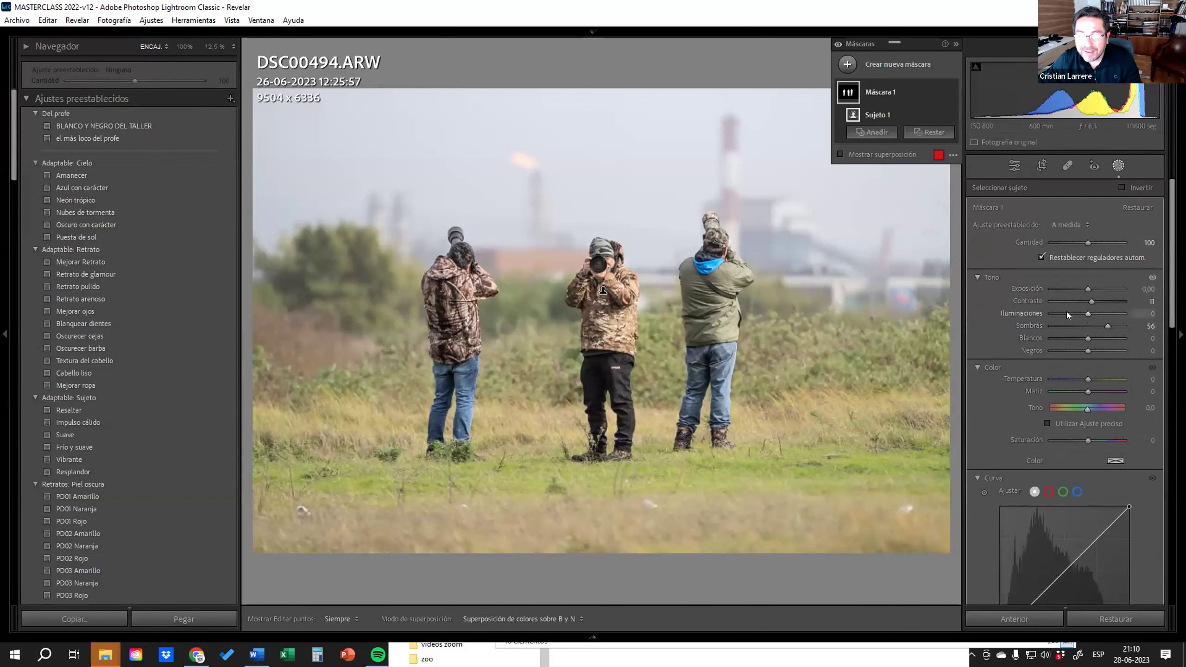
drag(1092, 301, 1099, 301)
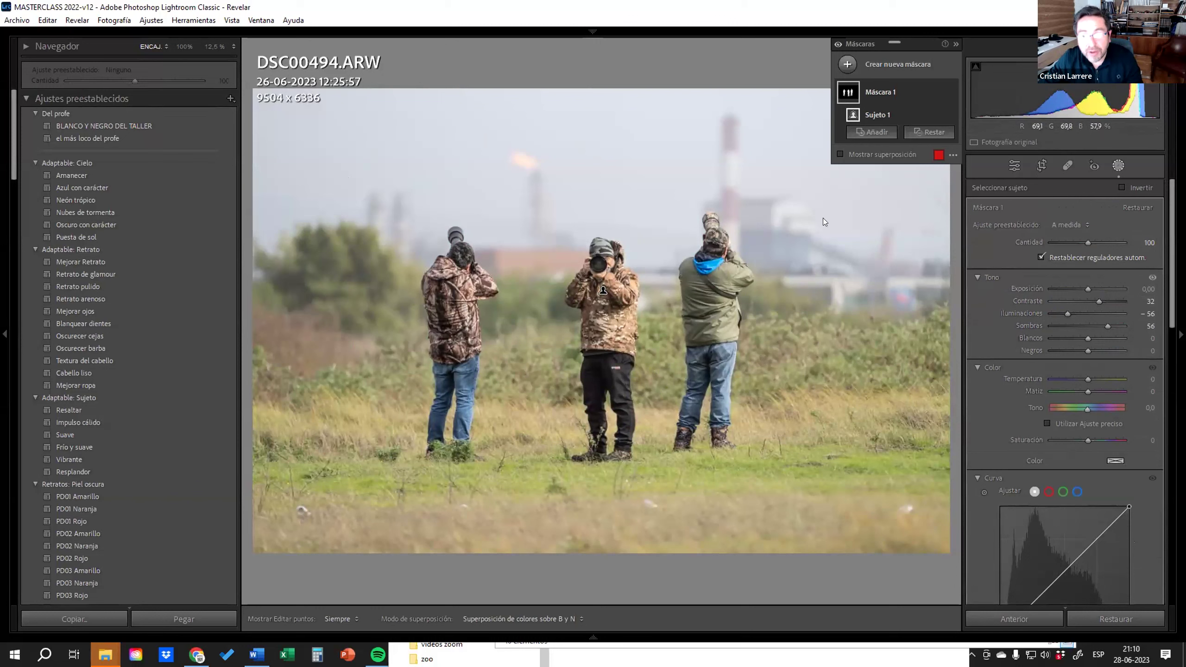
click(883, 68)
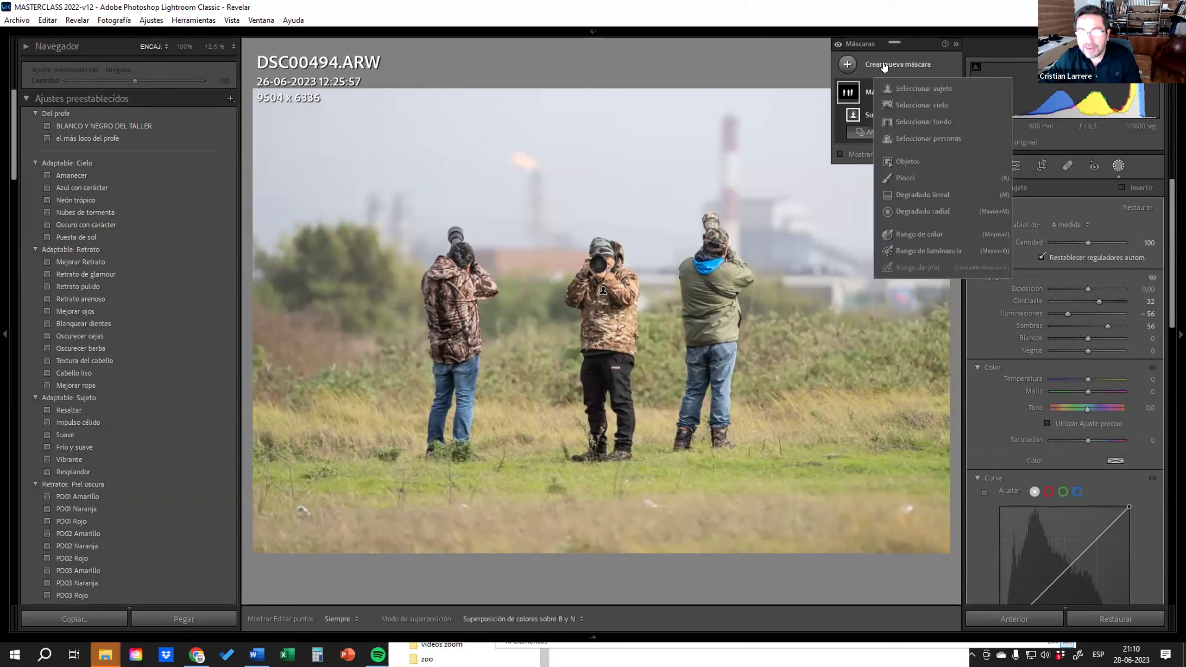
Add a sky mask with exposure −0.58 and temperature −28 to turn the sky blue
click(918, 105)
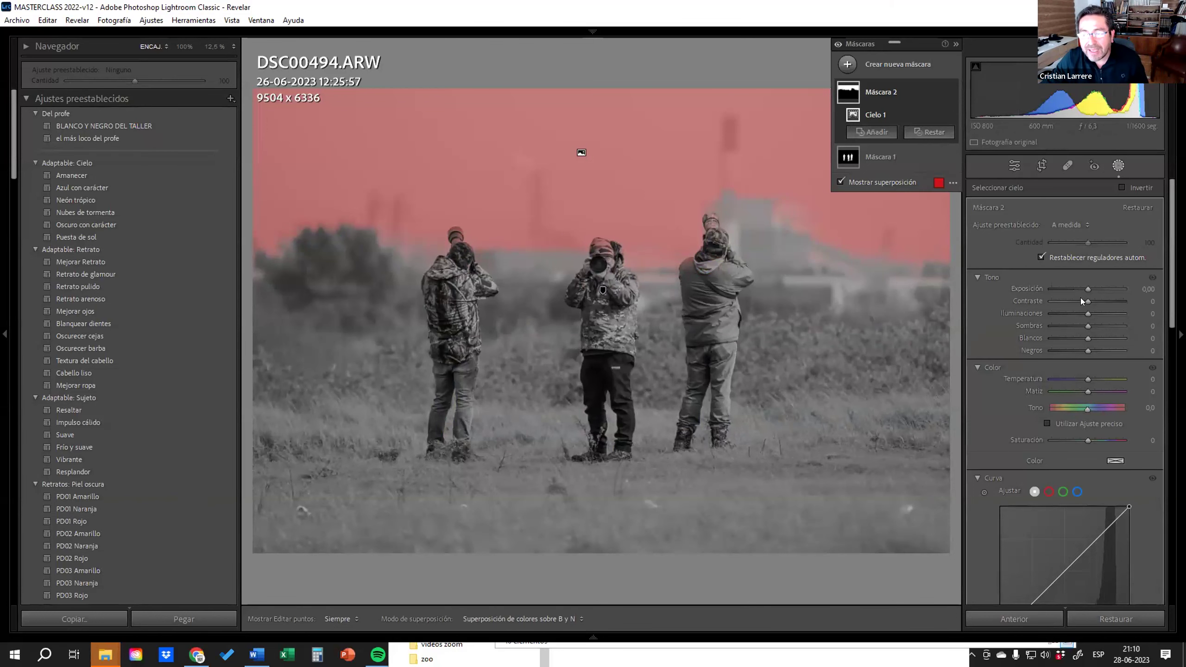
drag(1087, 289, 1080, 287)
drag(1084, 379, 1069, 378)
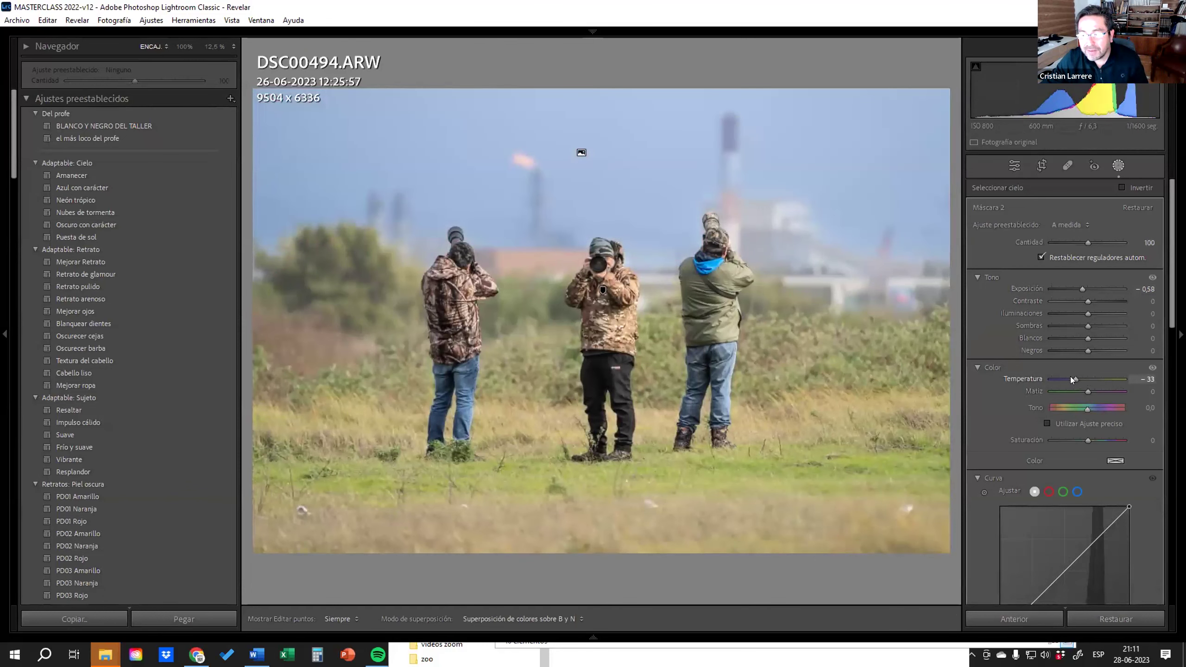
drag(1069, 377, 1071, 376)
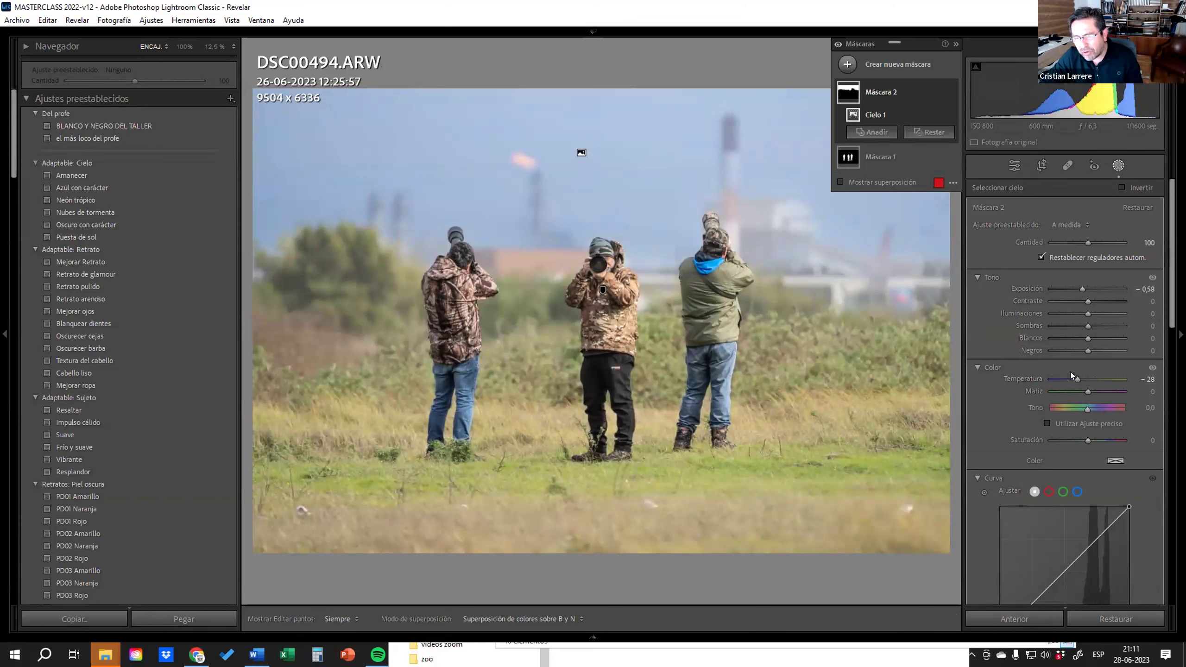
click(847, 64)
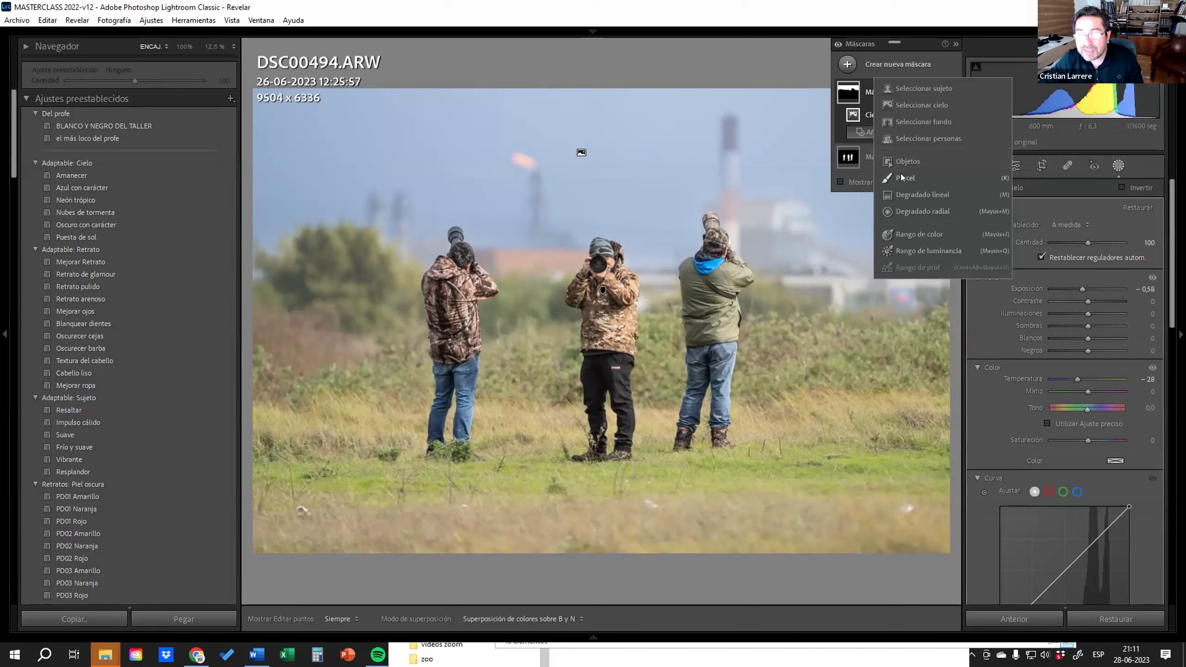
Draw a linear gradient up over the foreground grass with exposure −0.72 and contrast 50
click(918, 194)
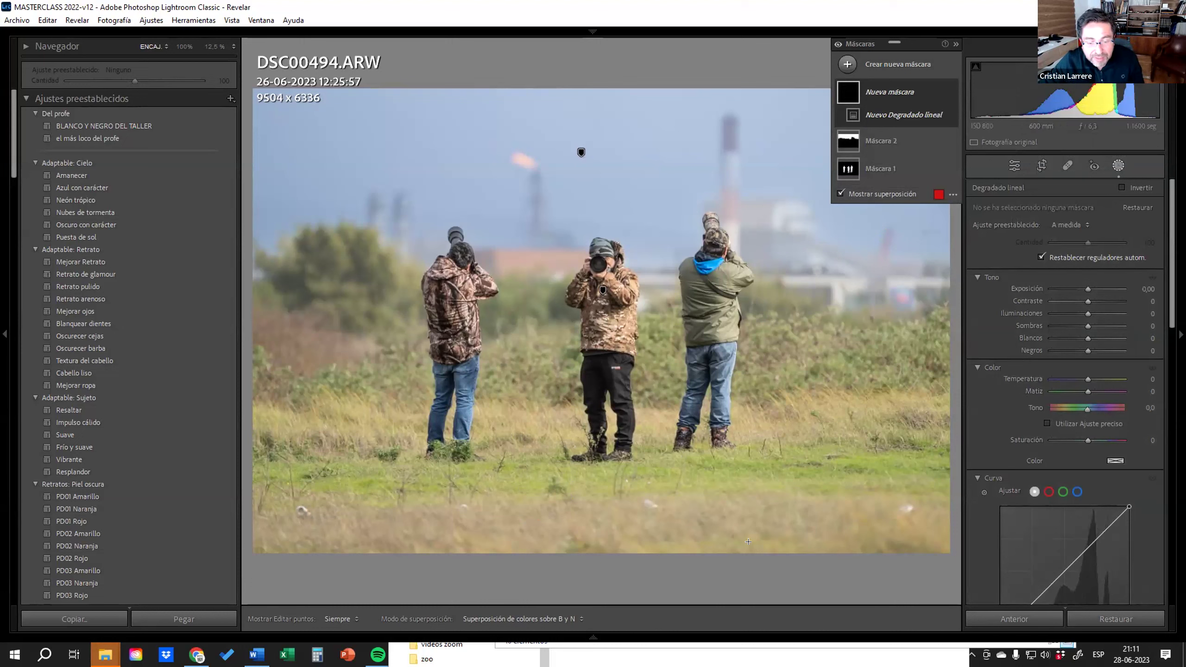
drag(597, 499, 597, 422)
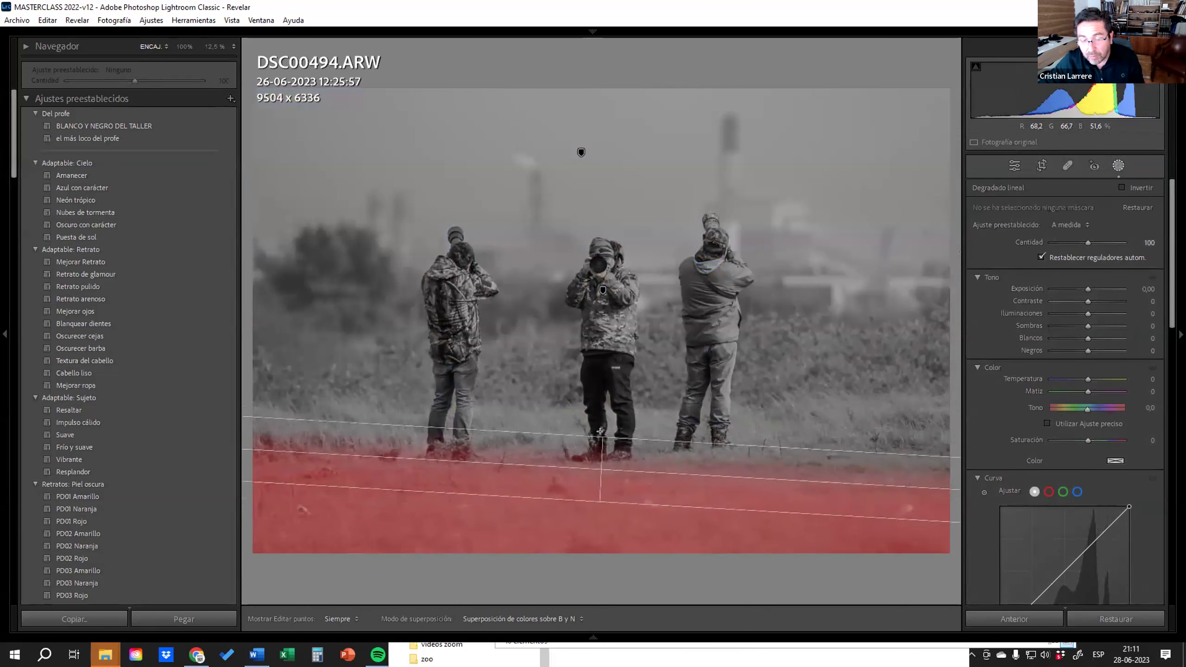
drag(597, 428, 597, 425)
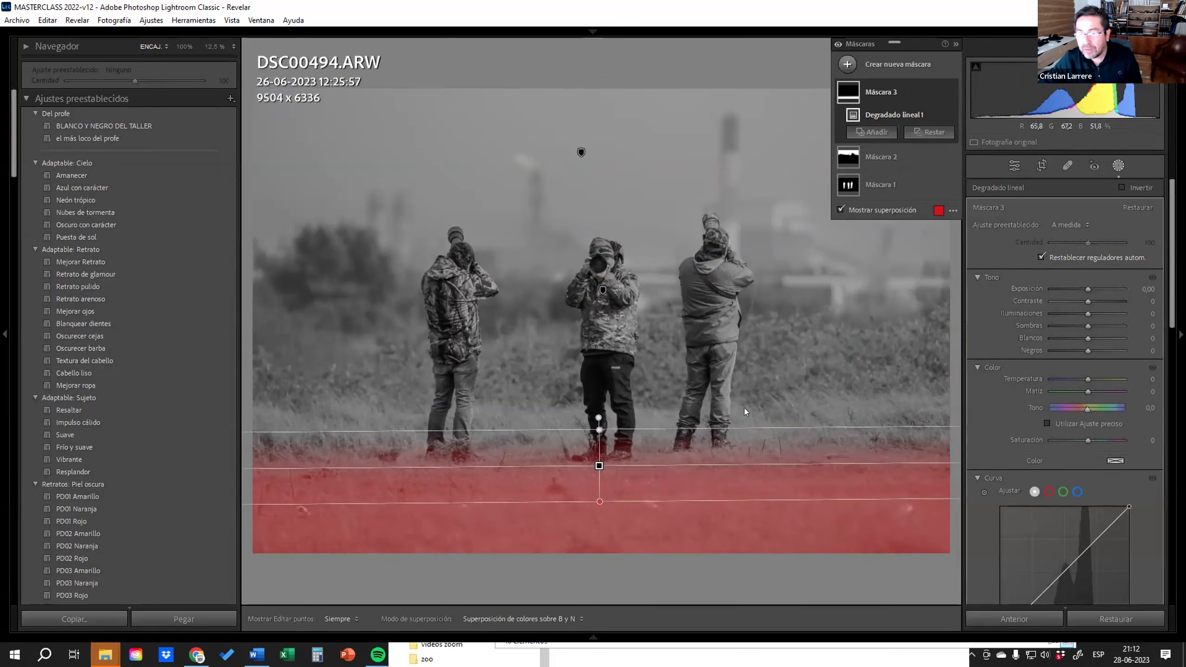
click(1102, 299)
drag(1088, 289, 1080, 286)
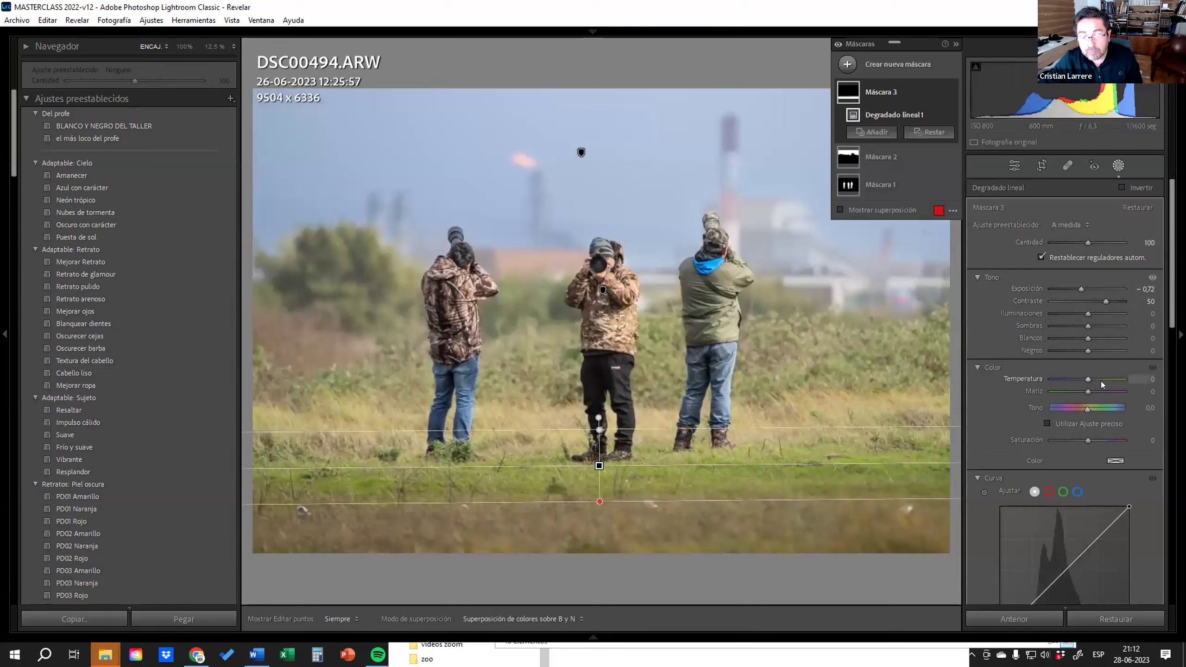
Toggle the gradient, sky and photographers masks off and on to compare their effects
click(946, 89)
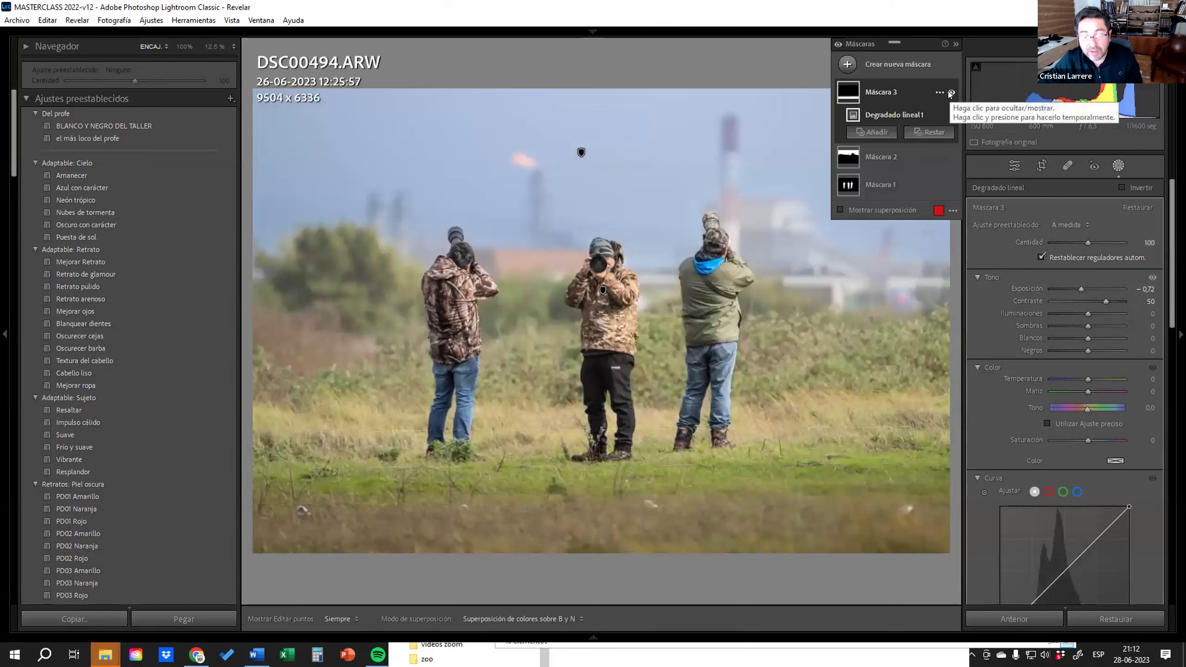
click(950, 93)
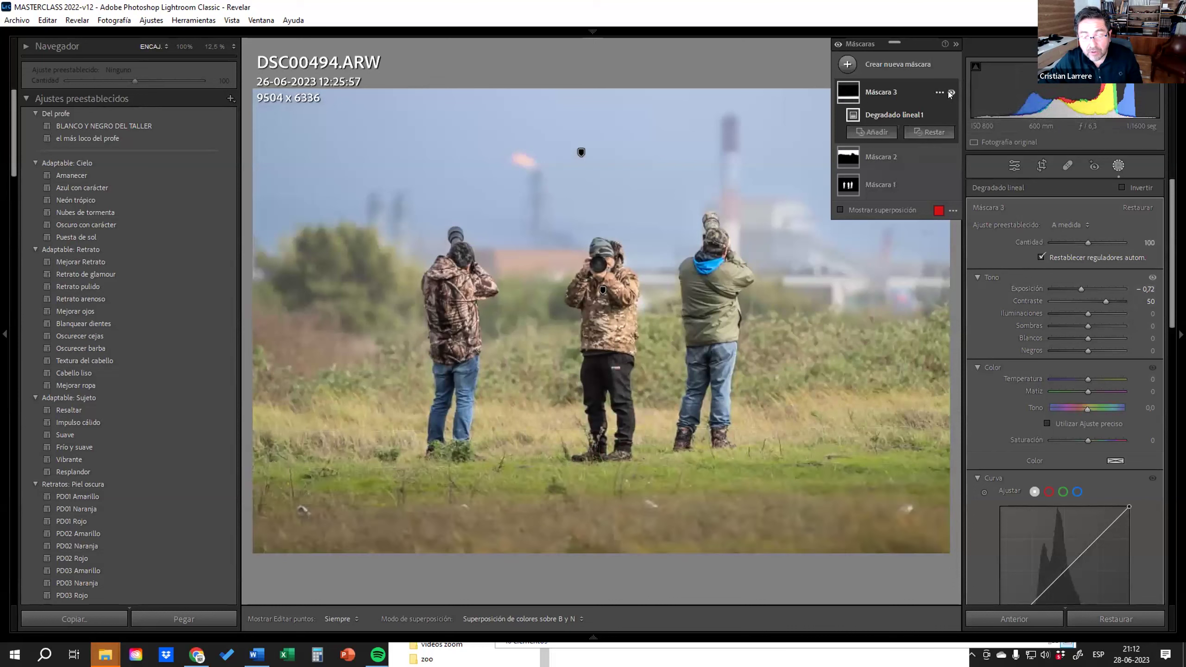
click(950, 93)
click(950, 93)
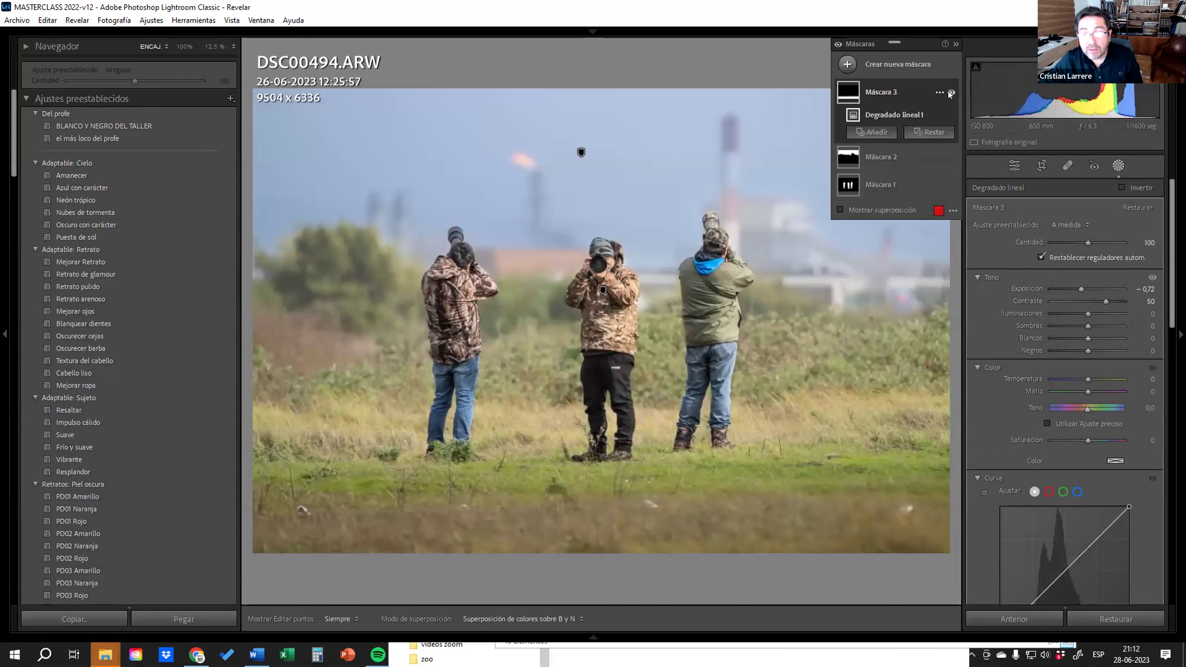
click(950, 158)
click(950, 158)
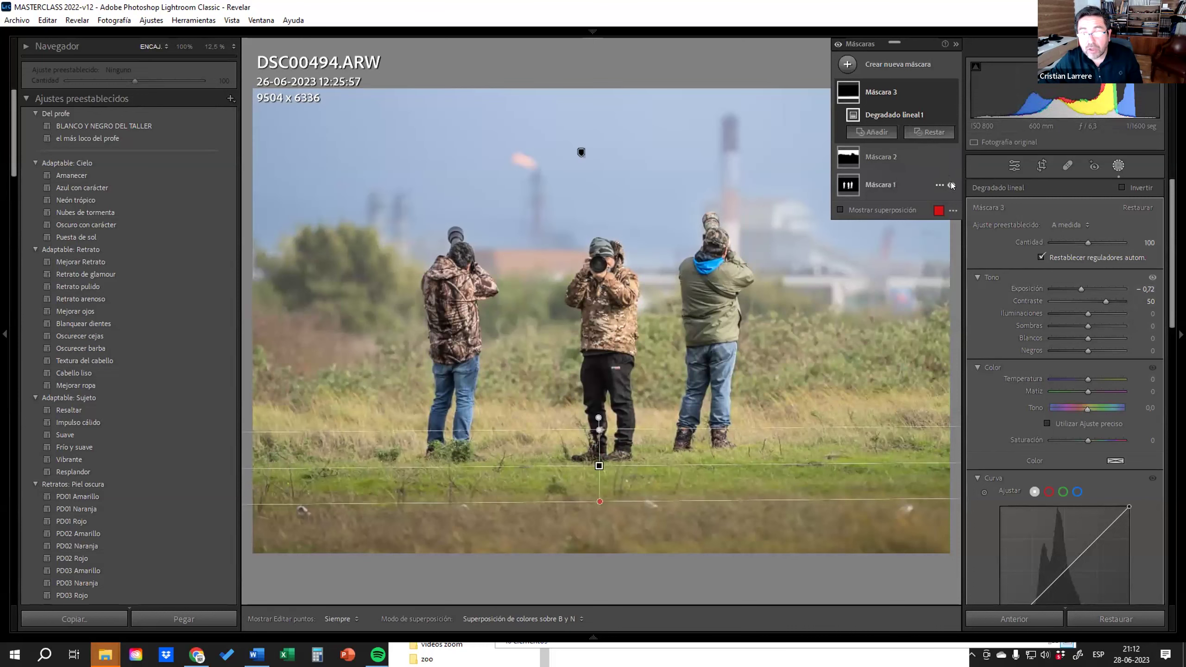
click(950, 185)
click(951, 185)
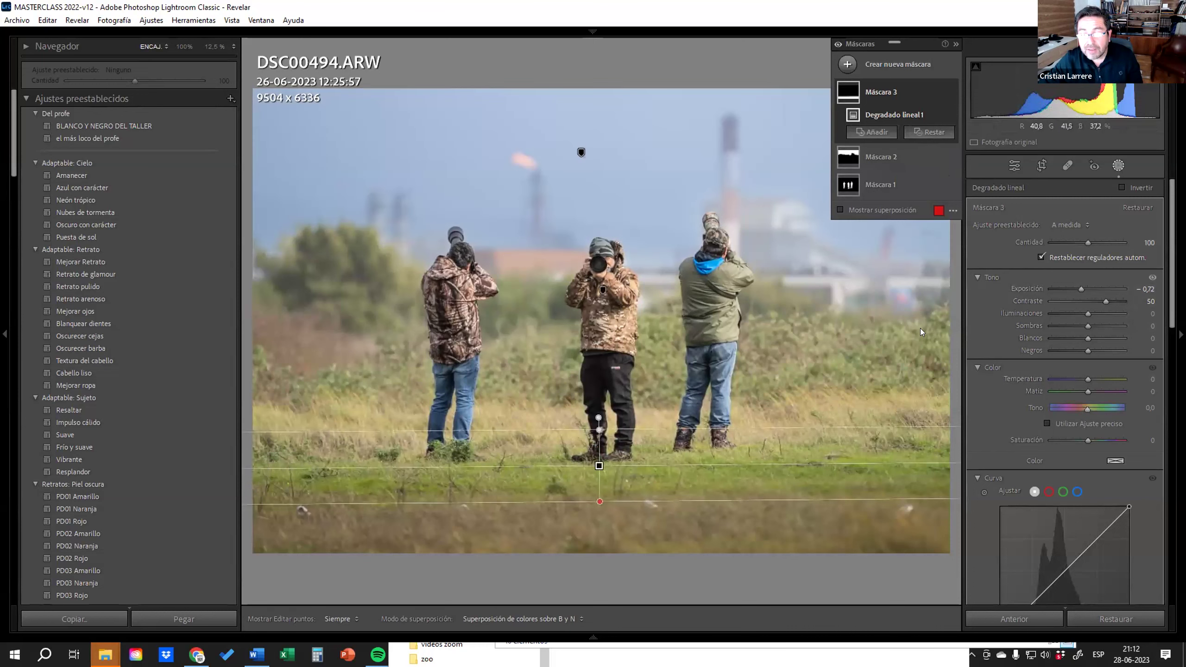
scroll(1151, 462, down, 5)
scroll(1149, 455, down, 5)
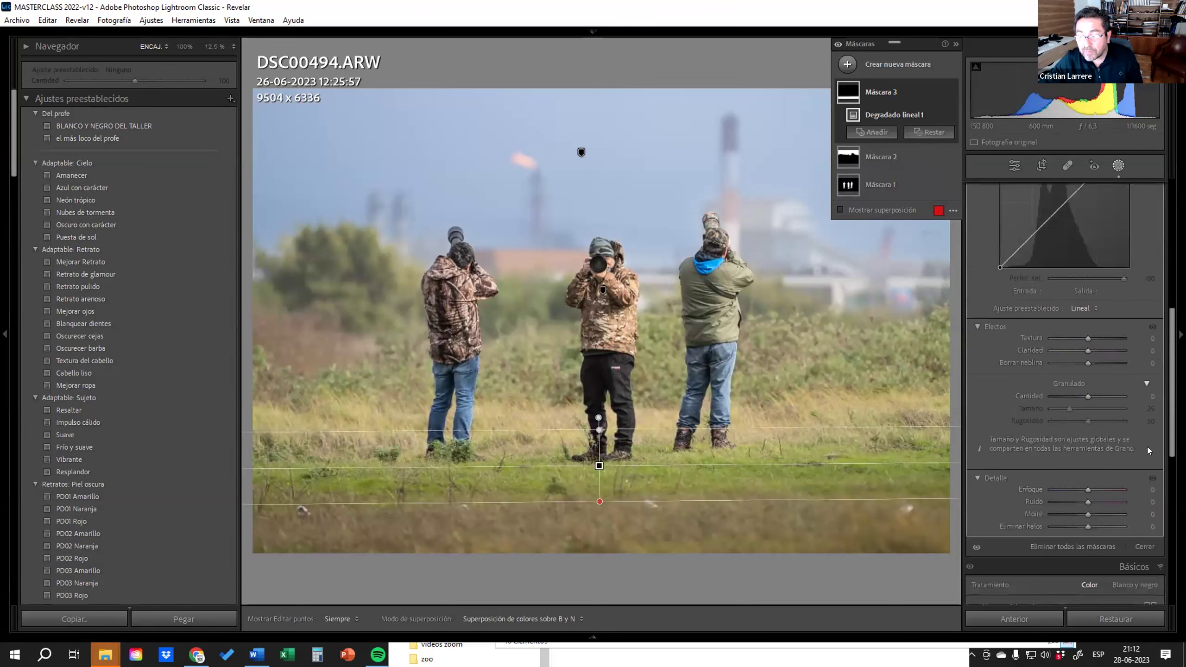
Close the Masking panel to return to the Basic adjustments
click(1144, 547)
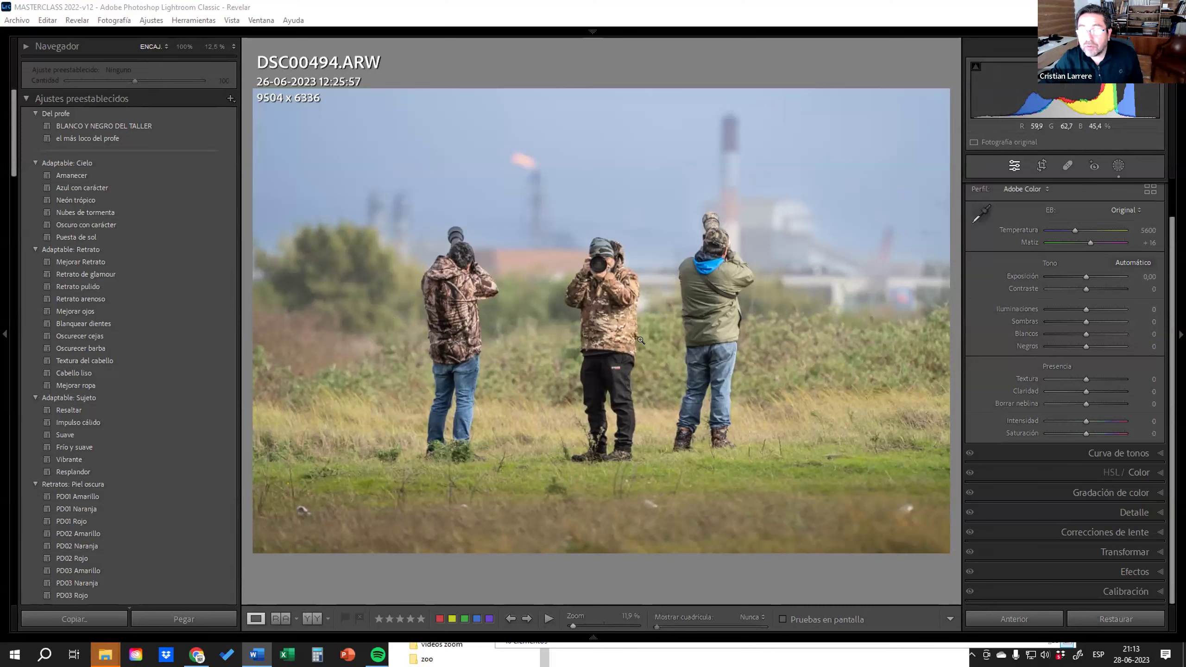
Review the three masks, then set the group shot's global contrast to +38
click(1119, 164)
mouse_move(879, 147)
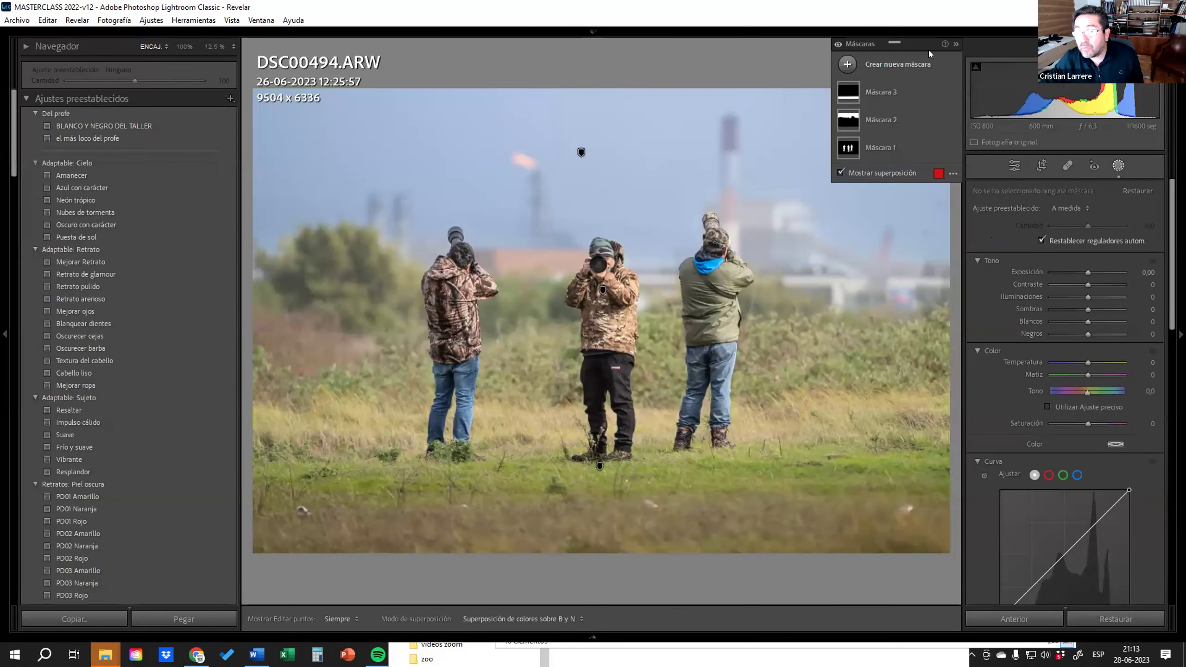
scroll(1142, 450, down, 5)
scroll(1150, 488, down, 5)
scroll(1149, 399, down, 5)
click(1148, 351)
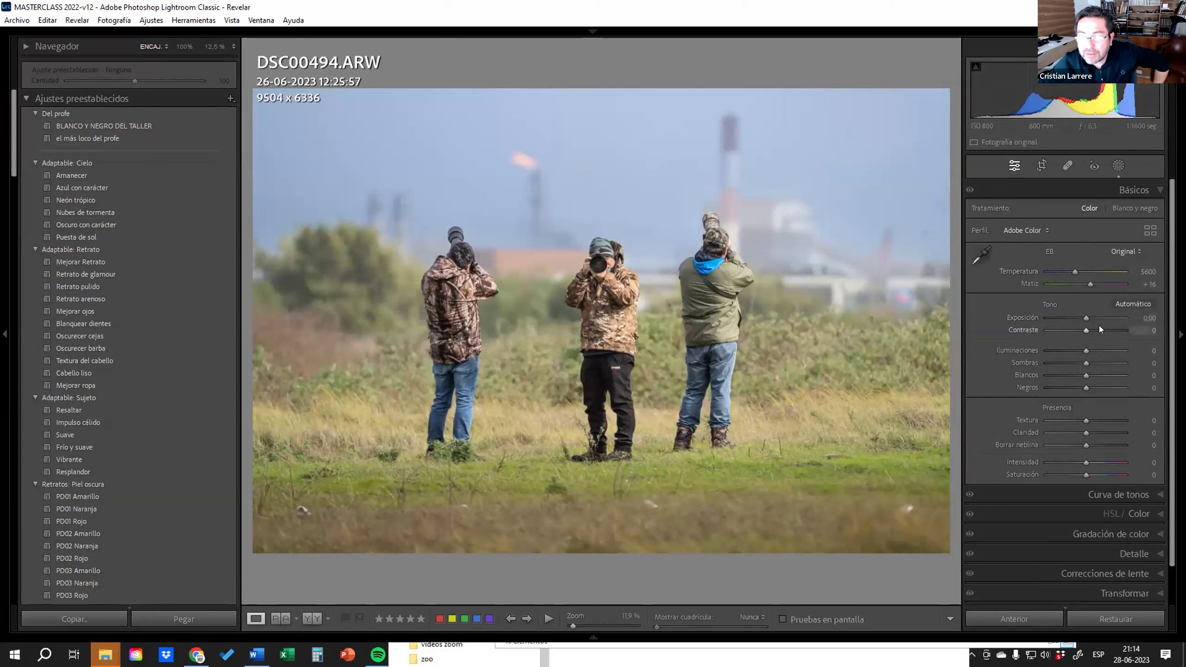
drag(1096, 328, 1099, 329)
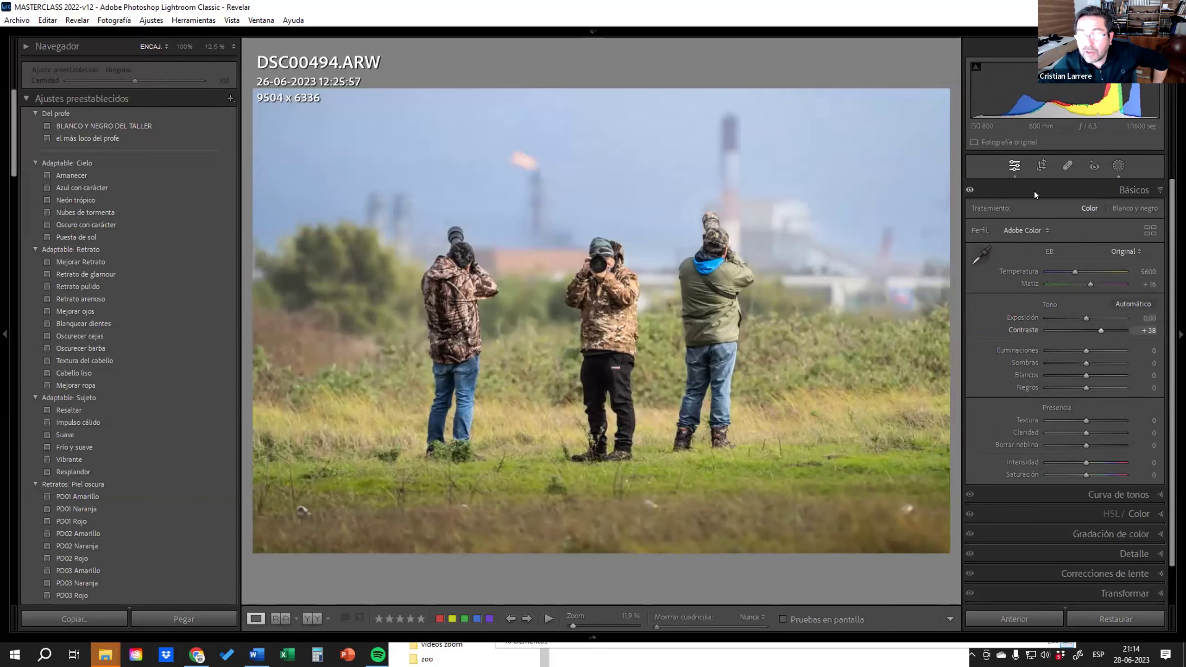
Crop the group photo tighter around the three photographers to 8262 x 5508
click(1041, 166)
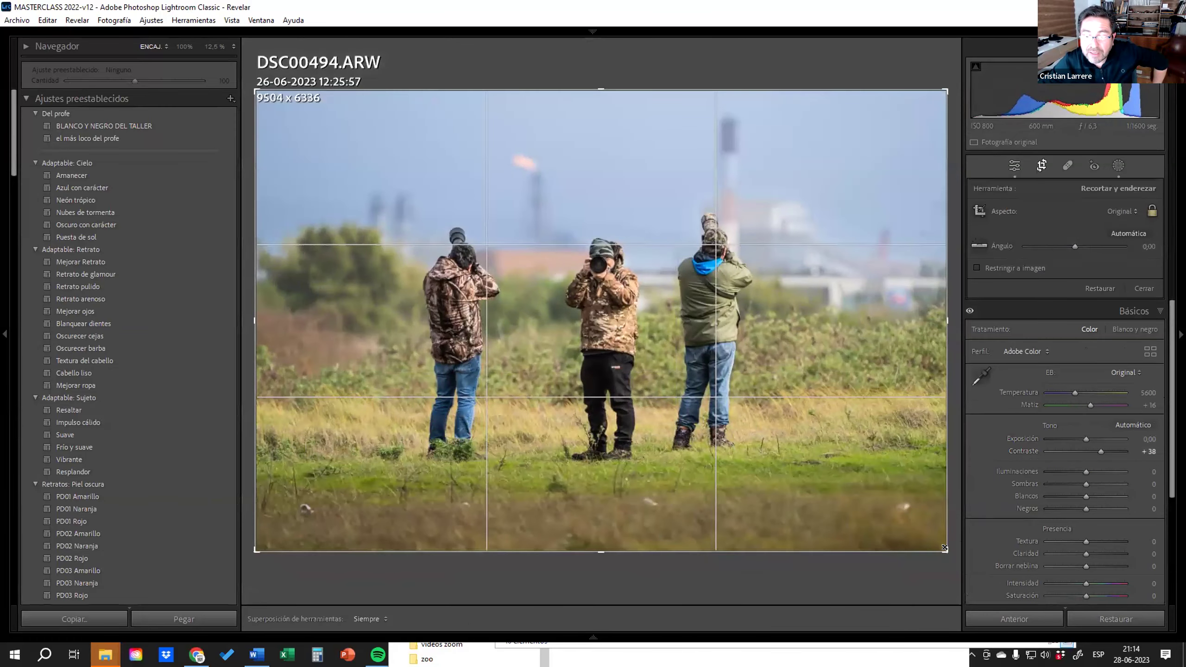
drag(901, 521, 901, 520)
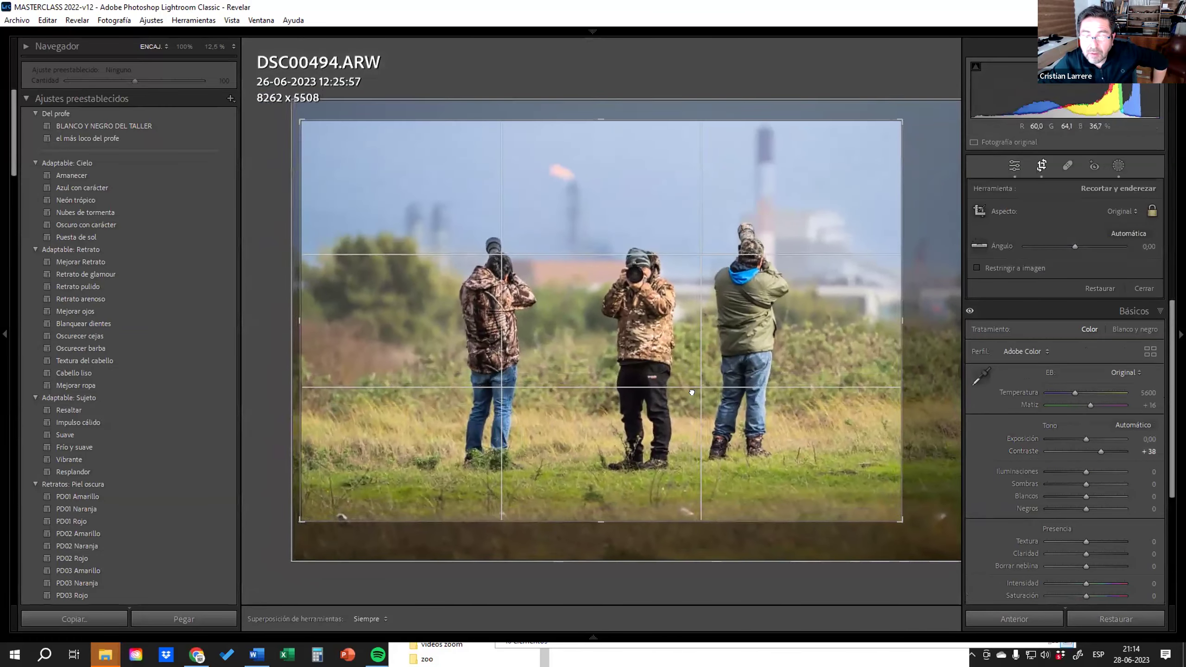
key(Return)
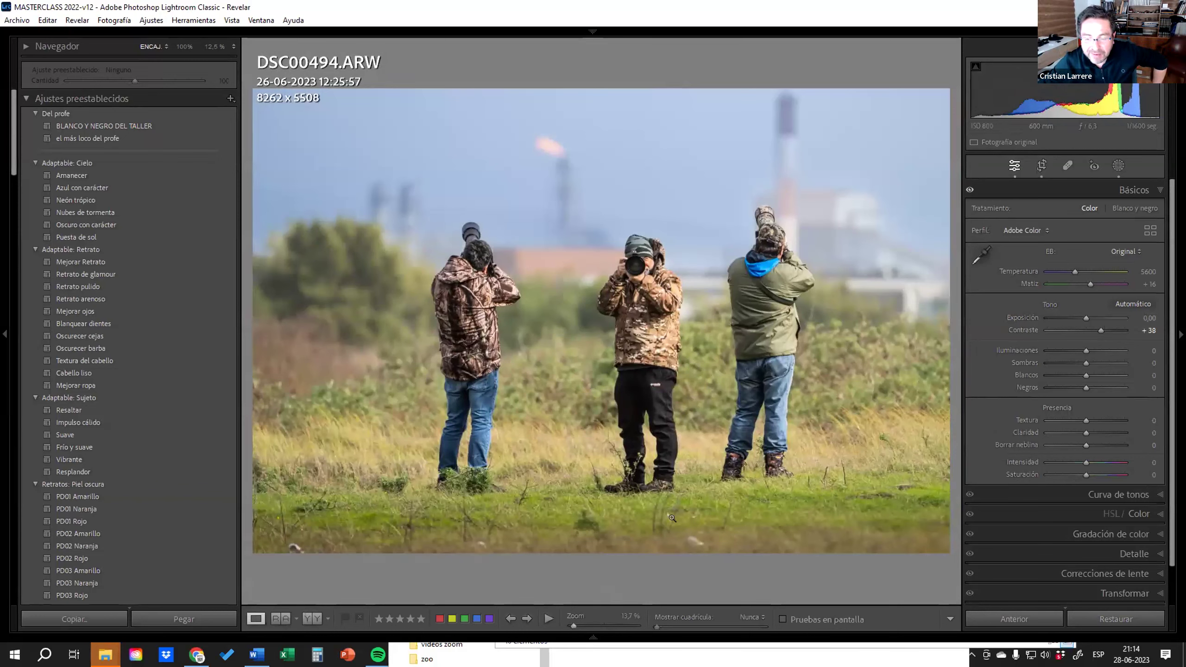
Inspect the lower-left grass at 100% zoom
click(695, 537)
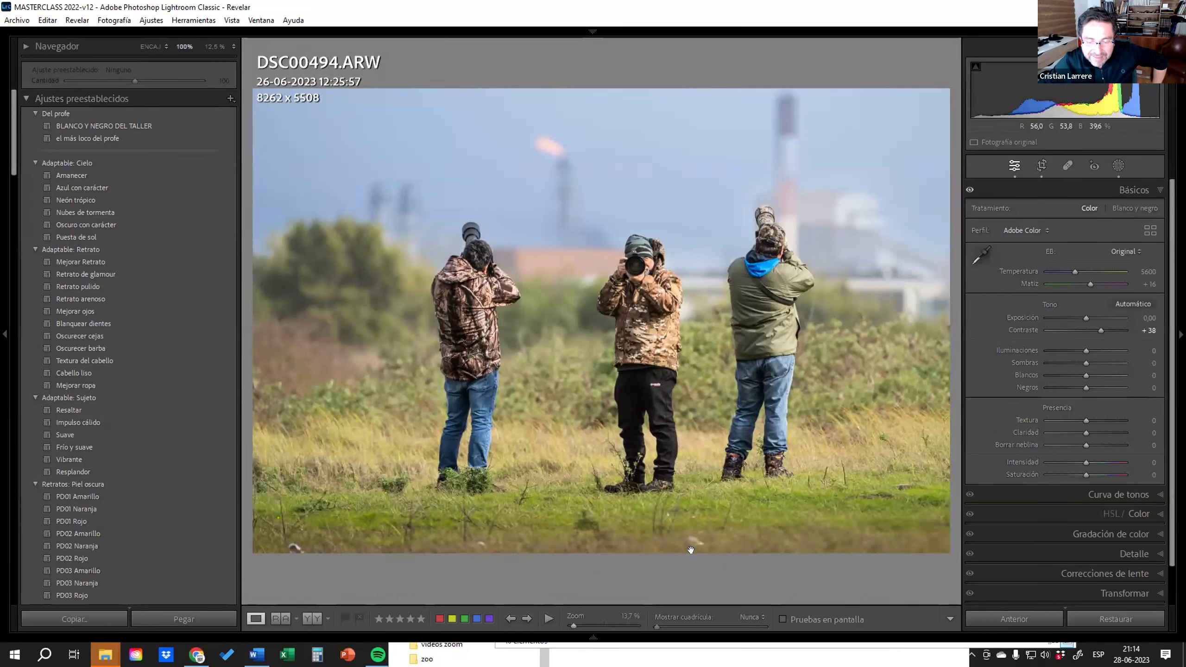
click(702, 557)
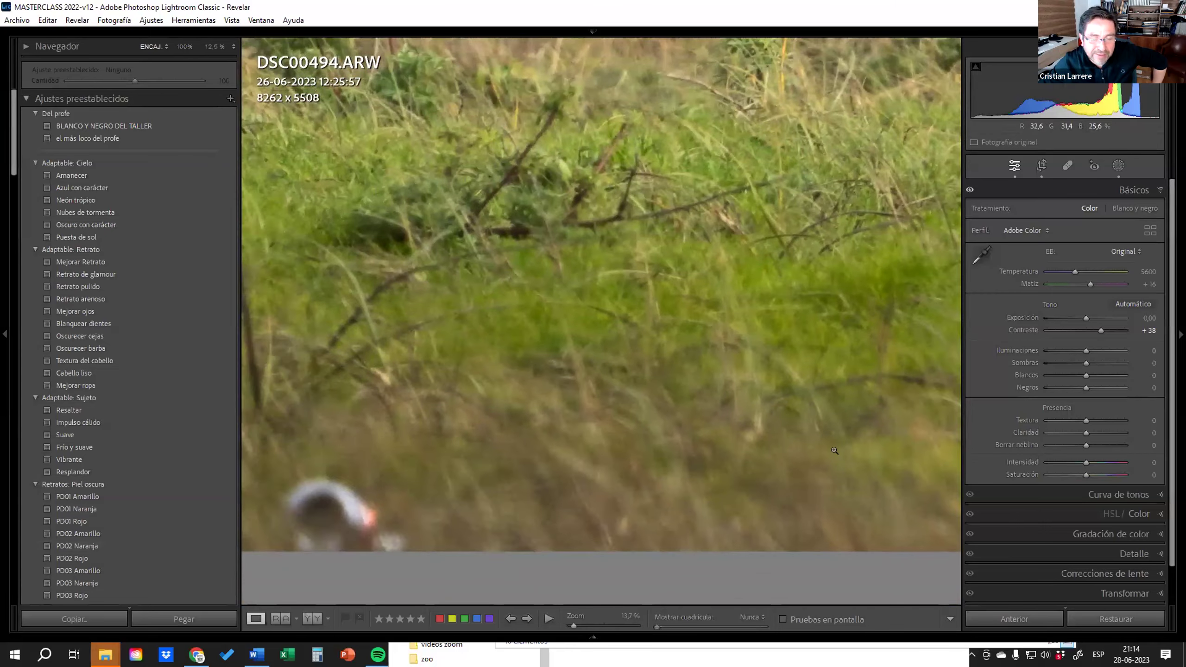
drag(299, 561, 327, 537)
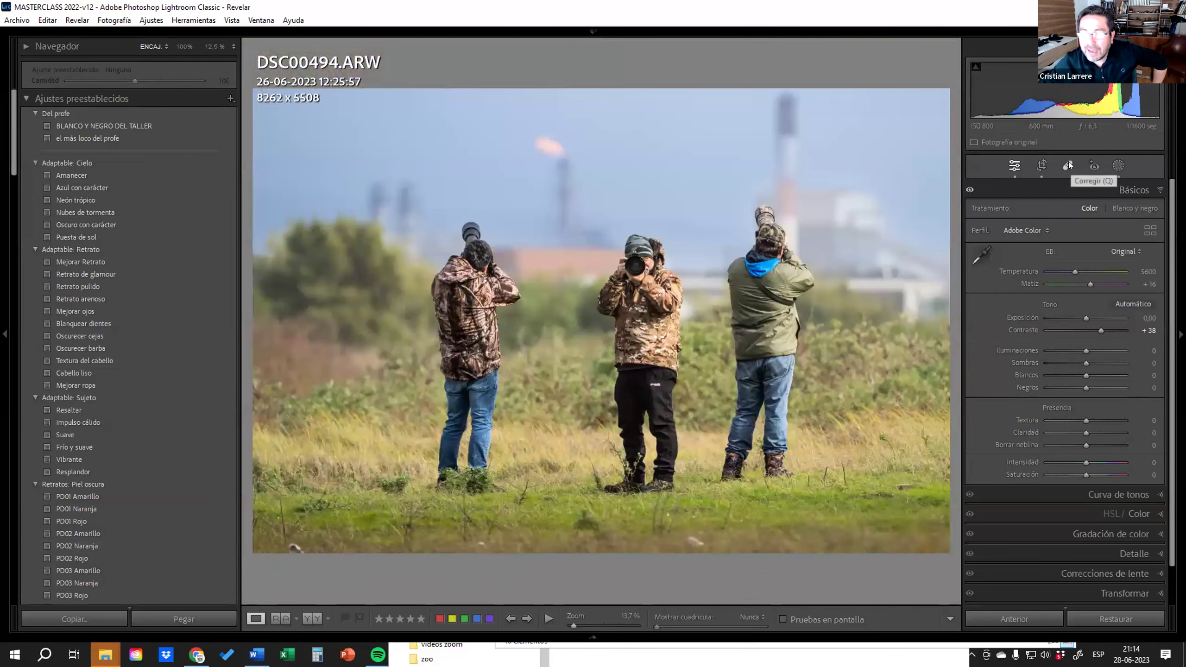
Patch a spot in the lower-left grass, then delete that patch
click(1068, 166)
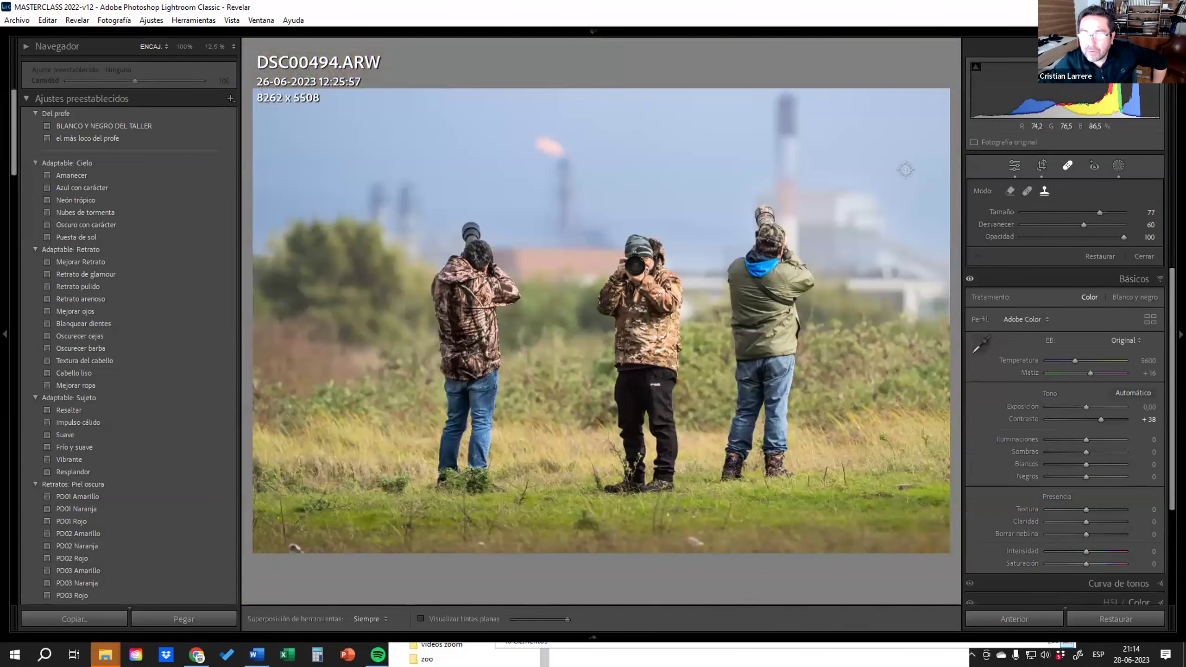
scroll(311, 505, up, 1)
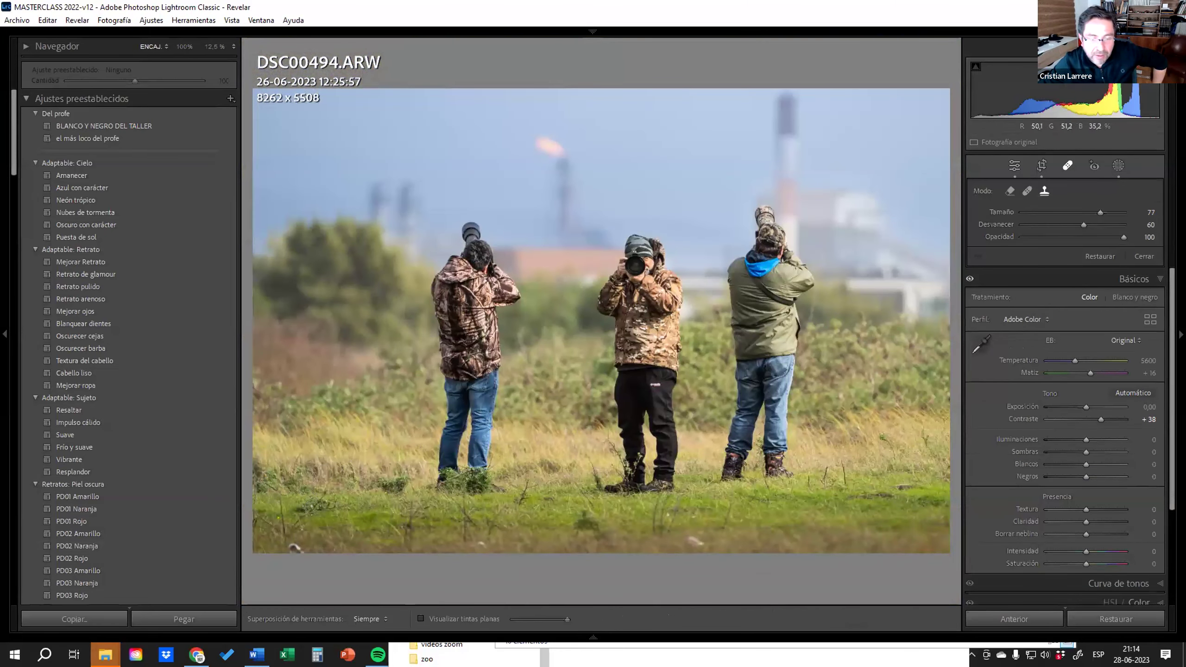
click(295, 547)
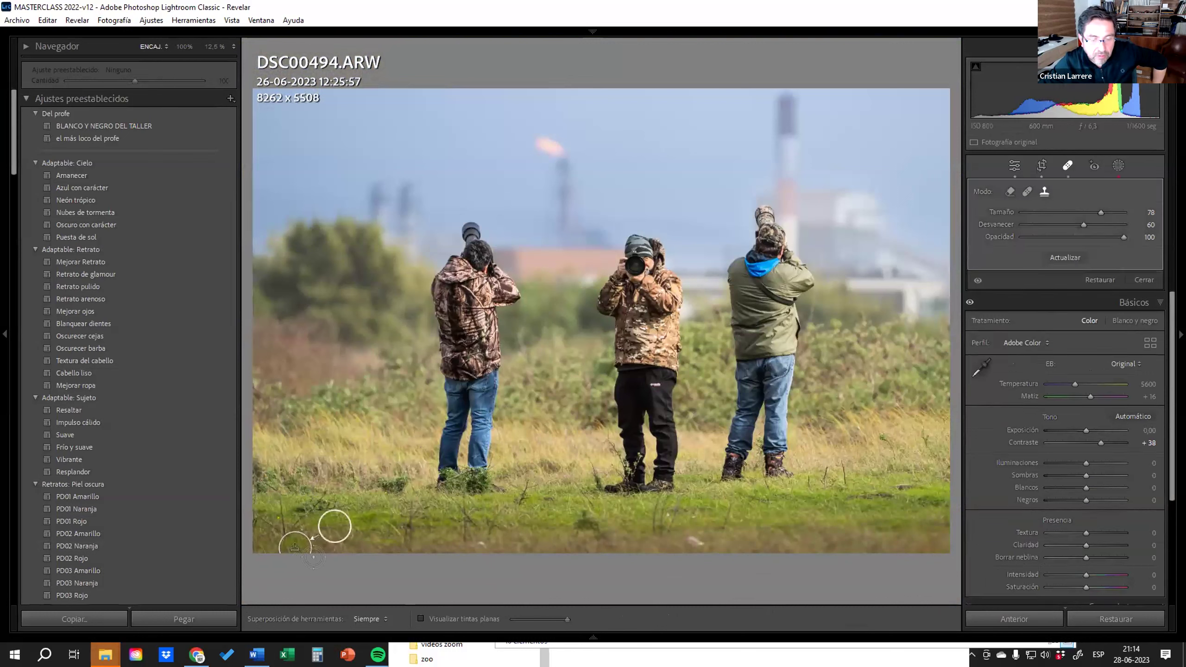
click(1144, 279)
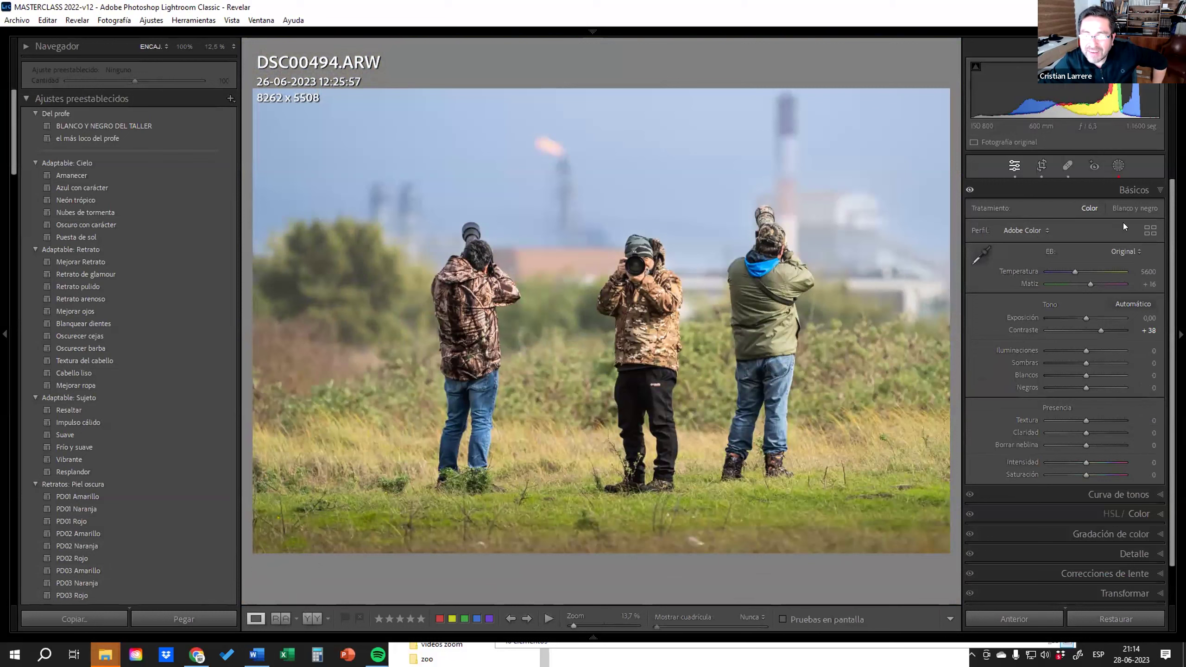
click(1069, 166)
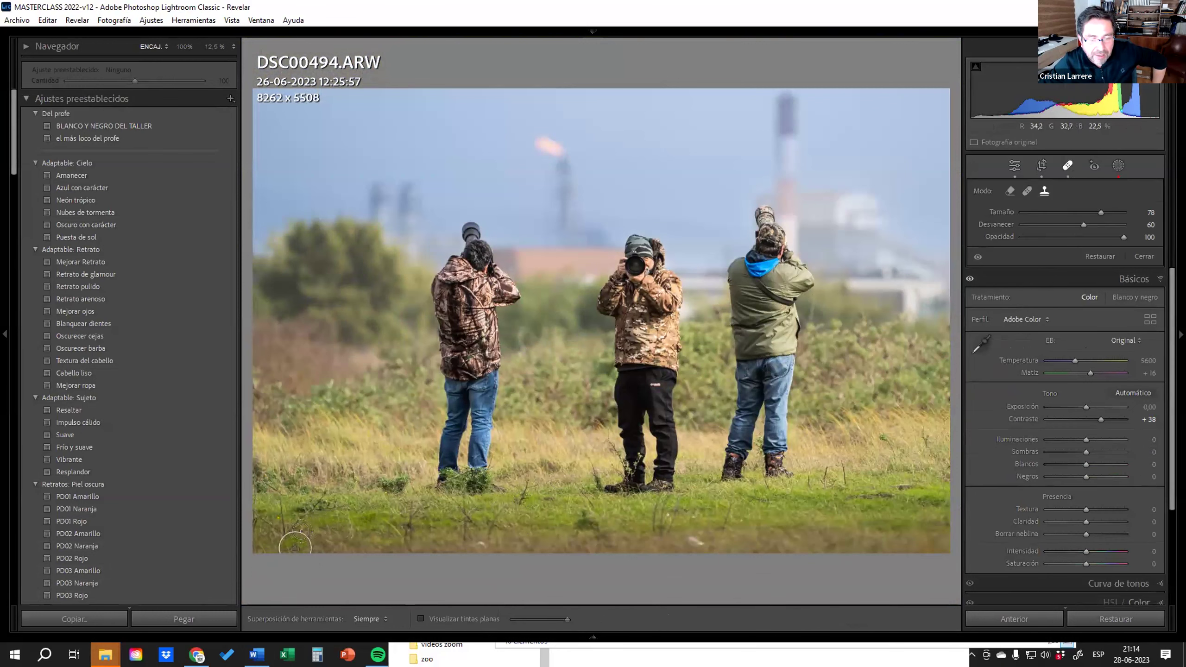
click(292, 560)
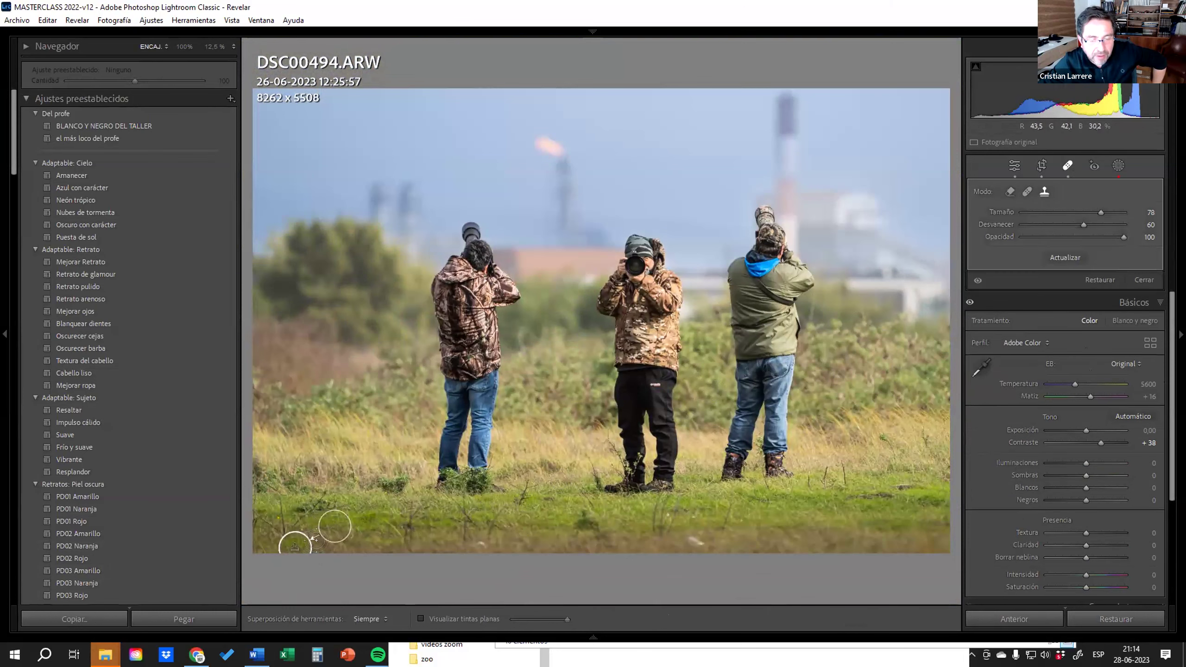
key(Delete)
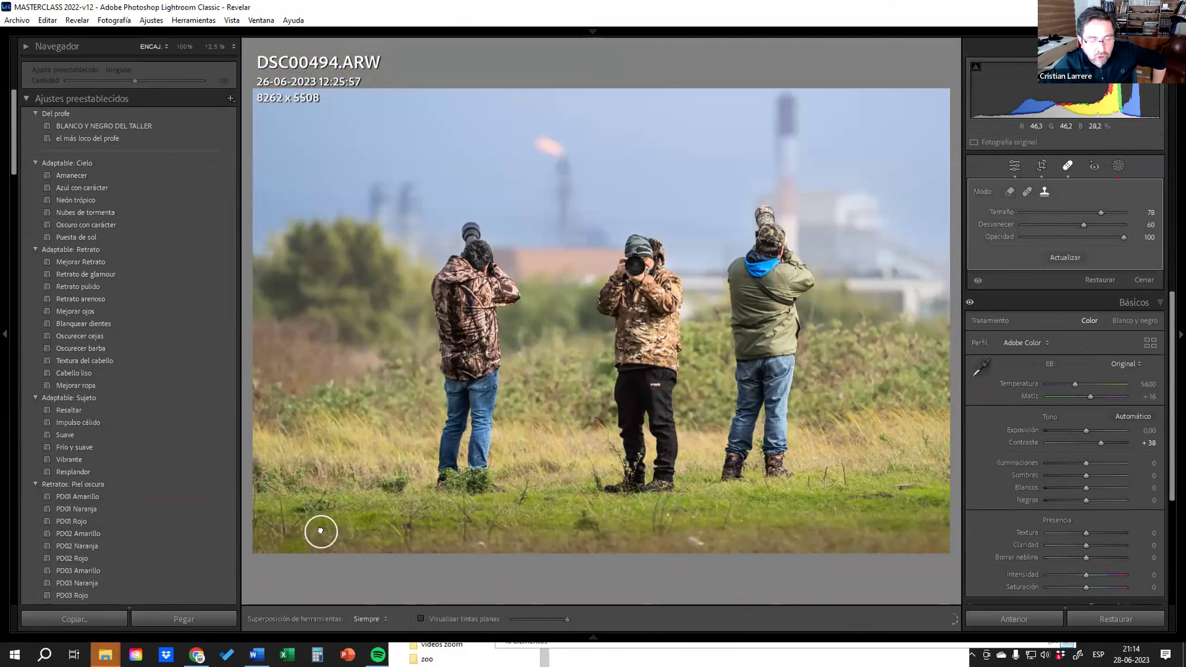
Patch two spots in the bottom grass, sampling each from nearby clean grass
drag(332, 529, 361, 542)
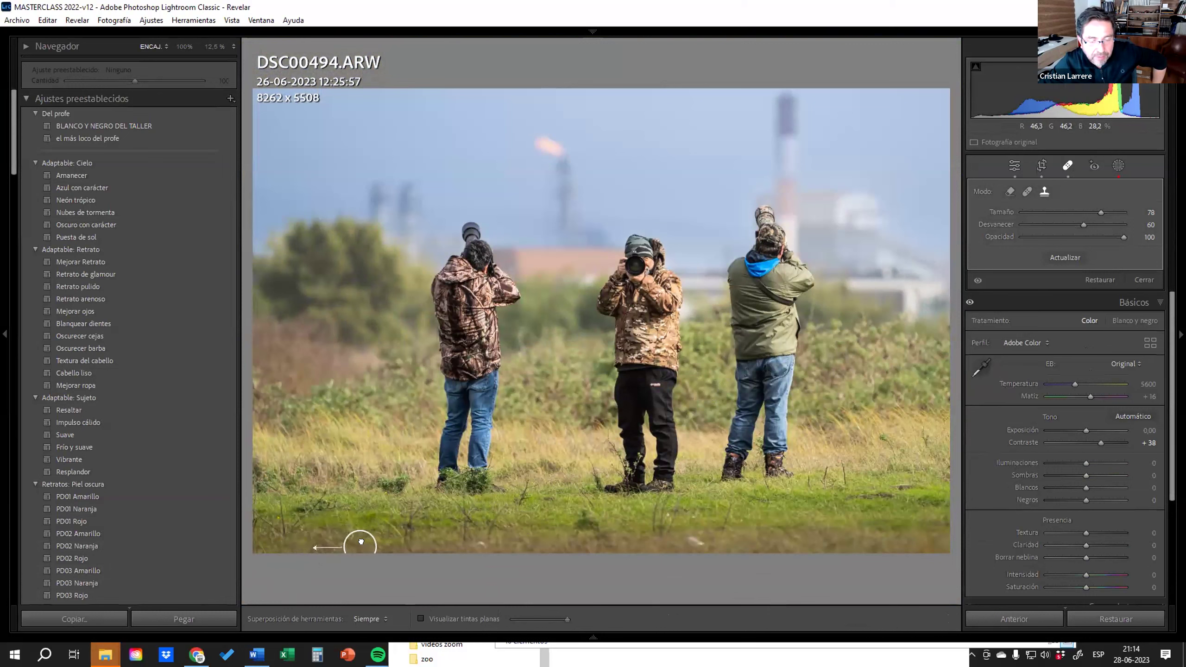
mouse_move(360, 542)
mouse_down()
mouse_move(468, 386)
mouse_move(714, 225)
mouse_move(771, 328)
mouse_move(432, 435)
mouse_move(343, 543)
mouse_move(524, 540)
mouse_move(415, 540)
mouse_move(433, 539)
mouse_up()
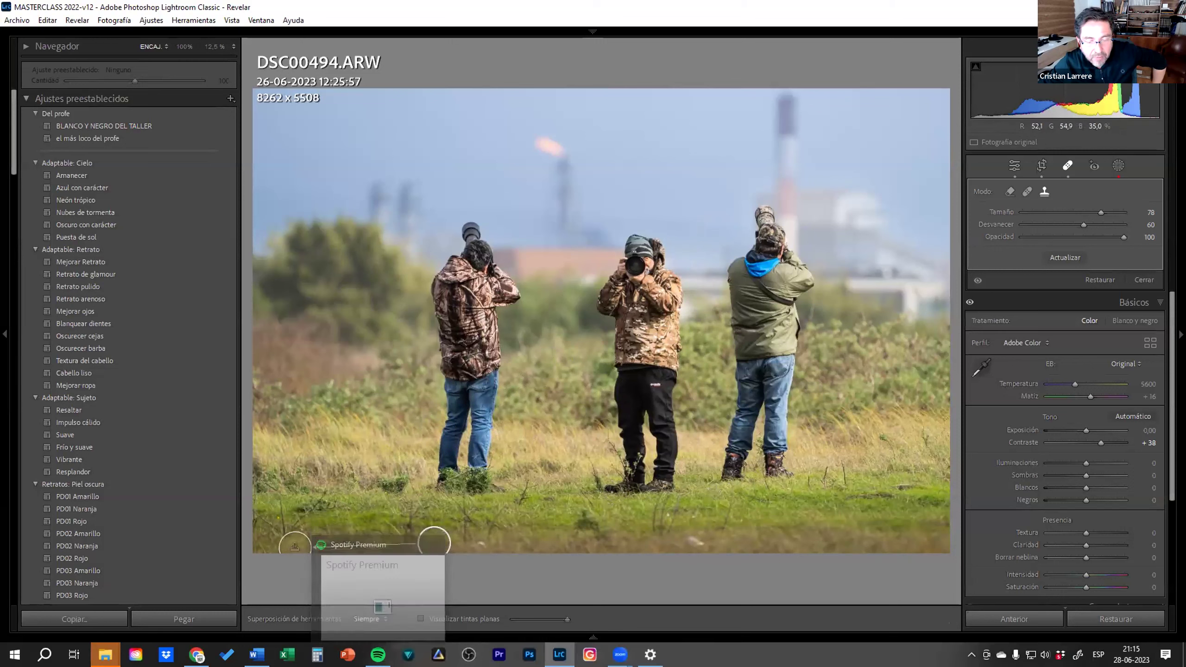
drag(434, 542, 544, 544)
click(696, 543)
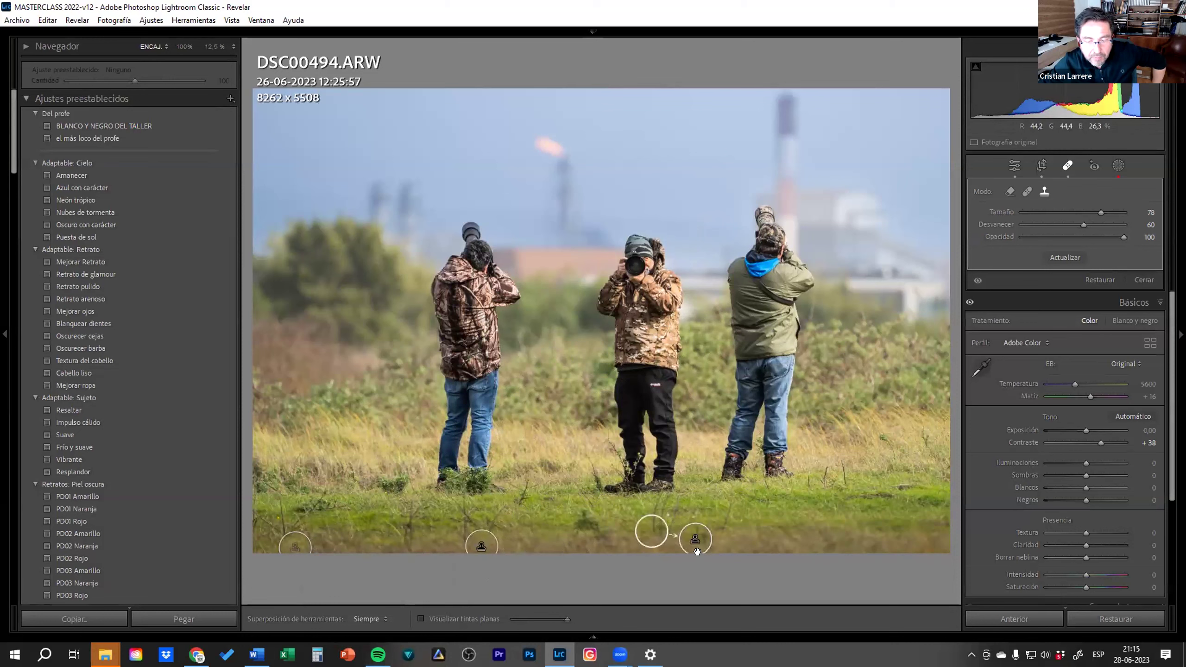
drag(651, 544, 628, 546)
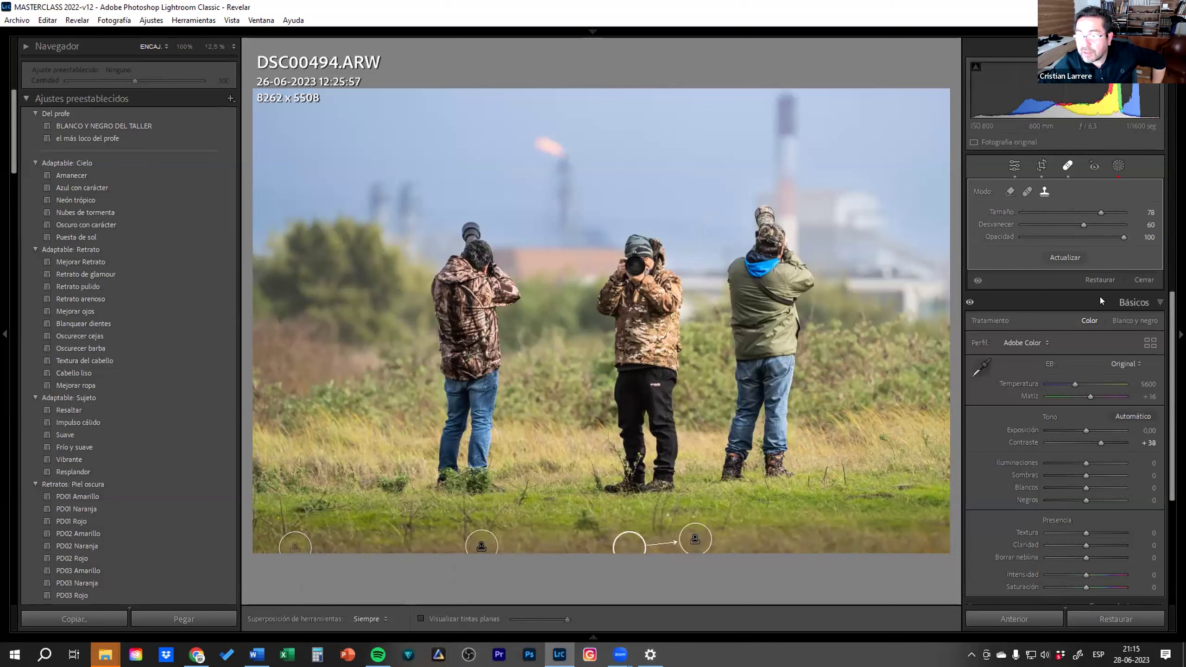
click(1144, 280)
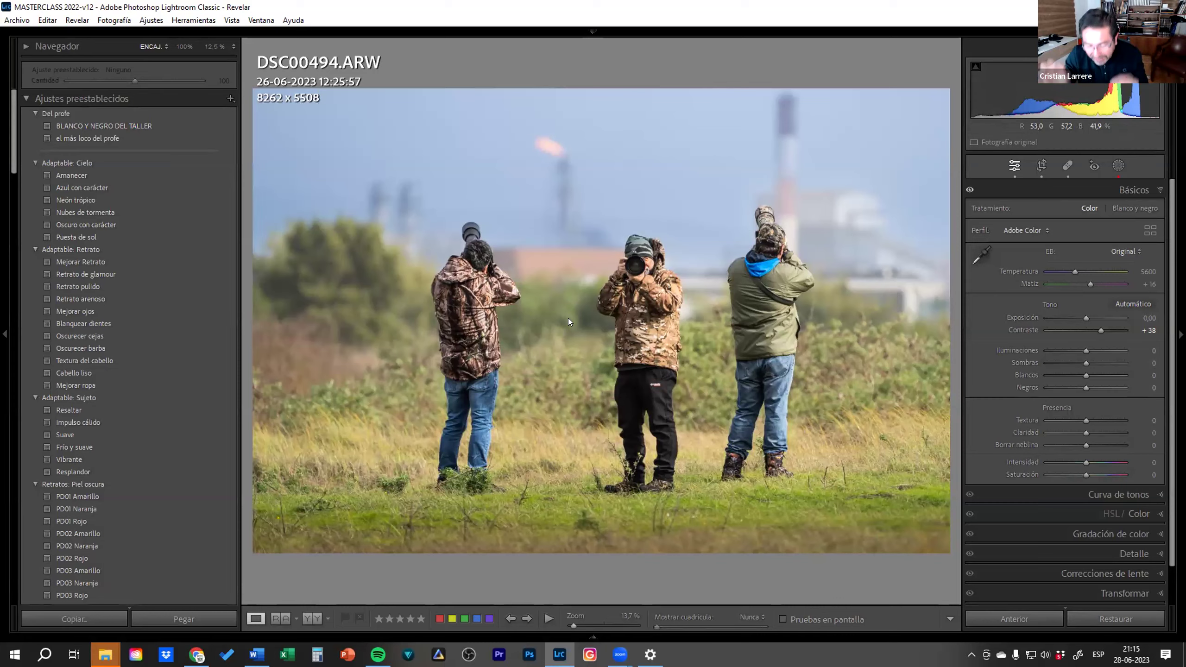
Compare DSC00493-Editar.psd side by side with the original DSC00493.ARW
key(g)
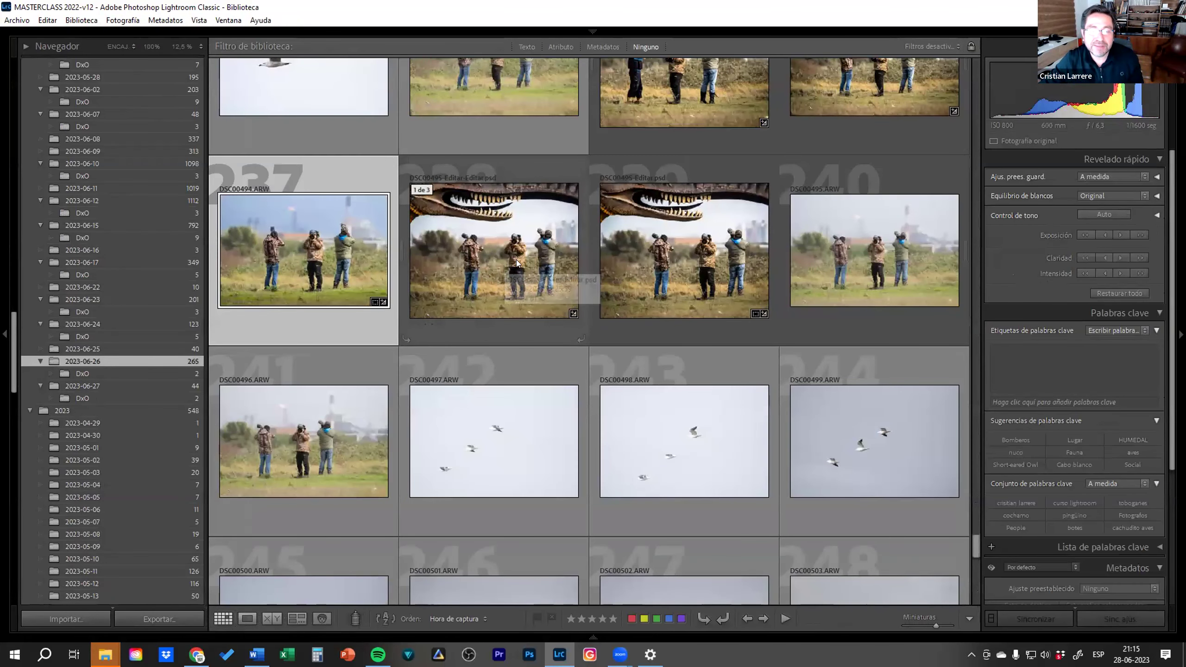
scroll(517, 263, up, 2)
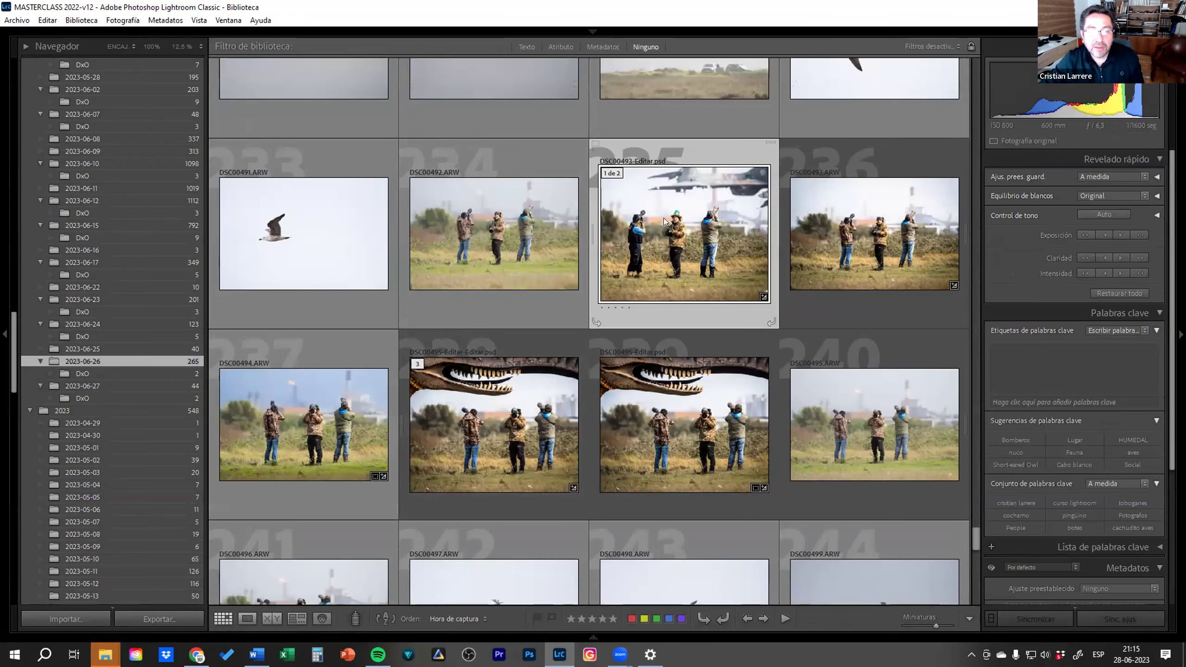
double_click(663, 218)
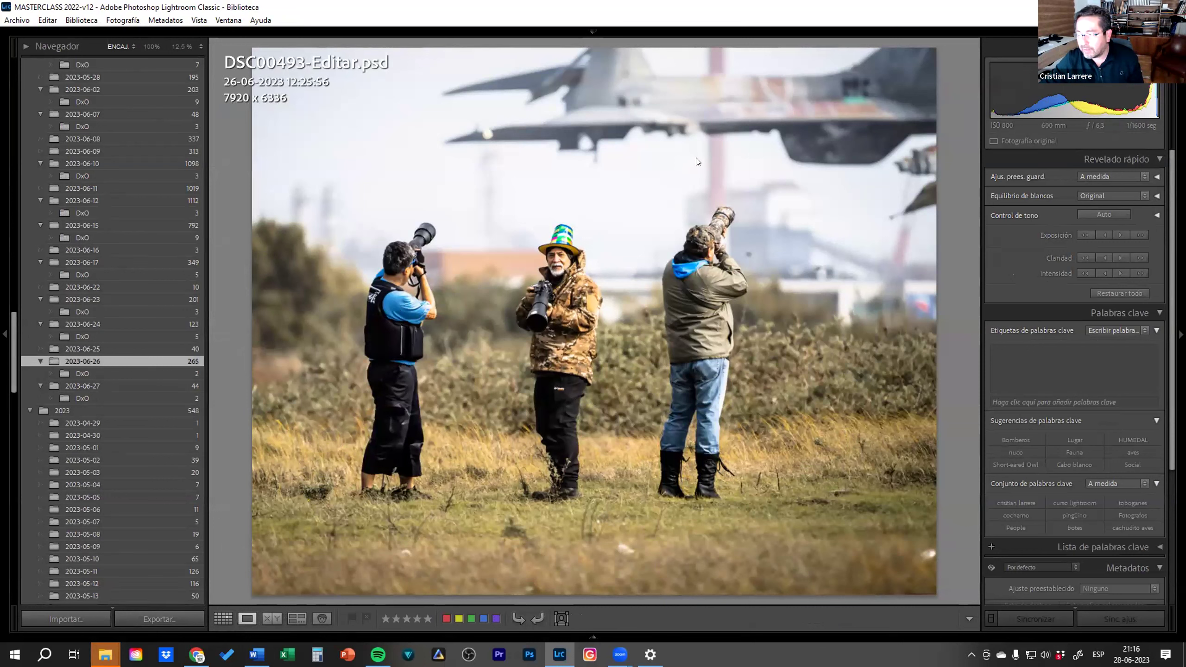
click(223, 618)
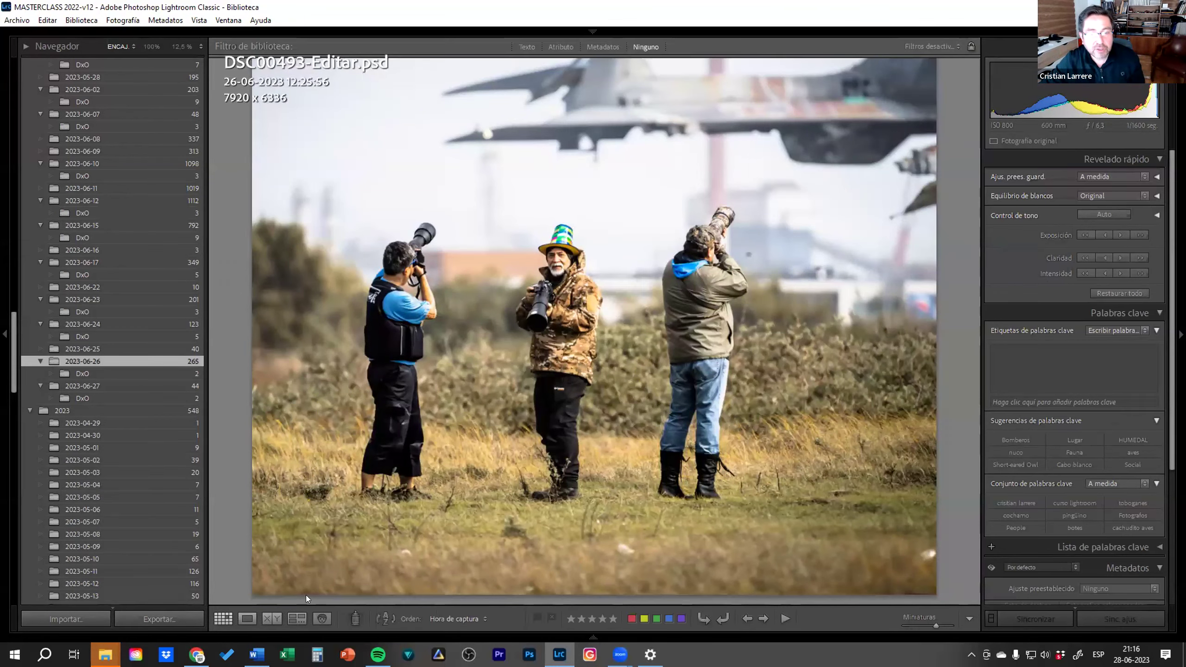
ctrl+click(887, 253)
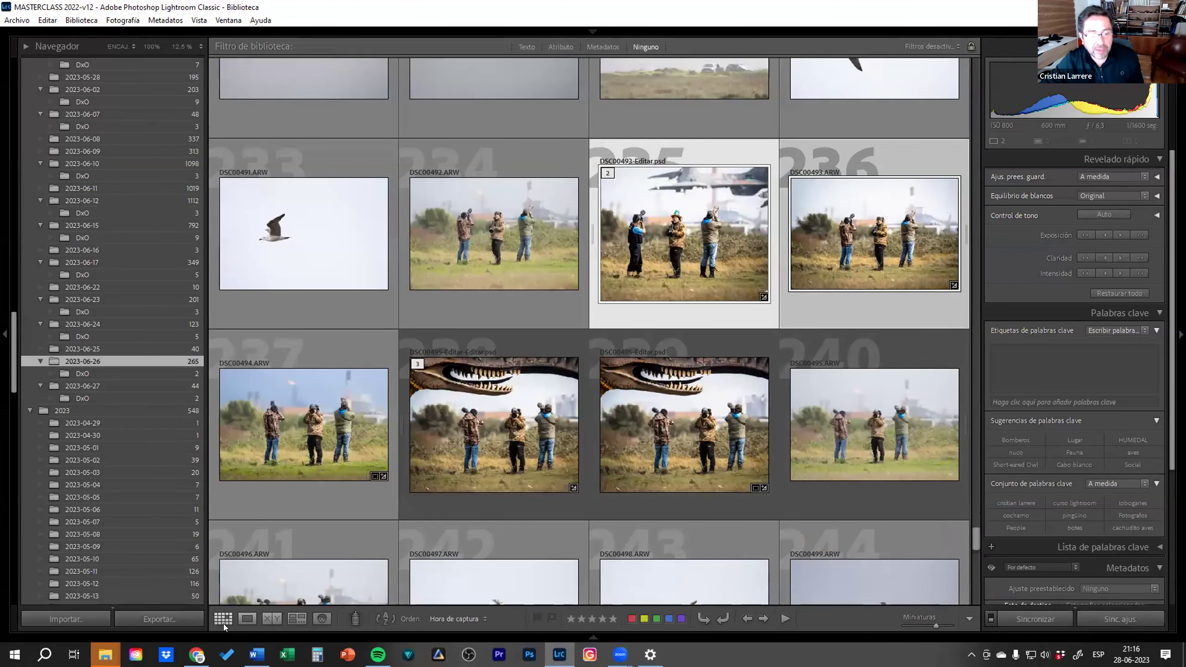
click(299, 619)
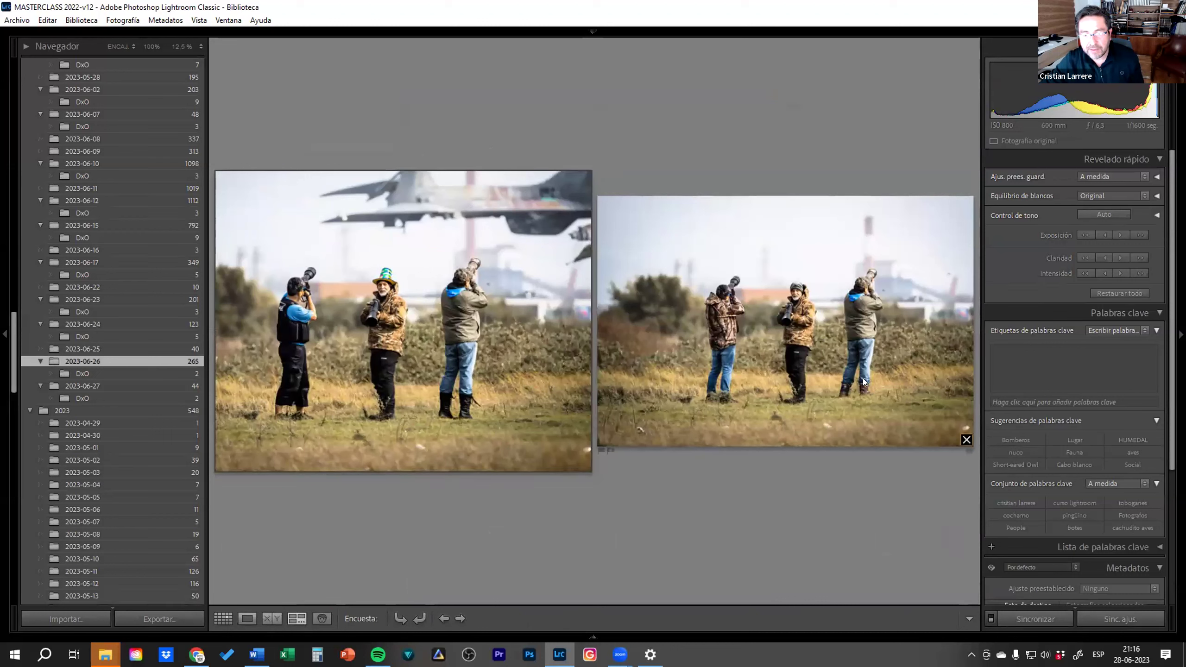
mouse_move(403, 320)
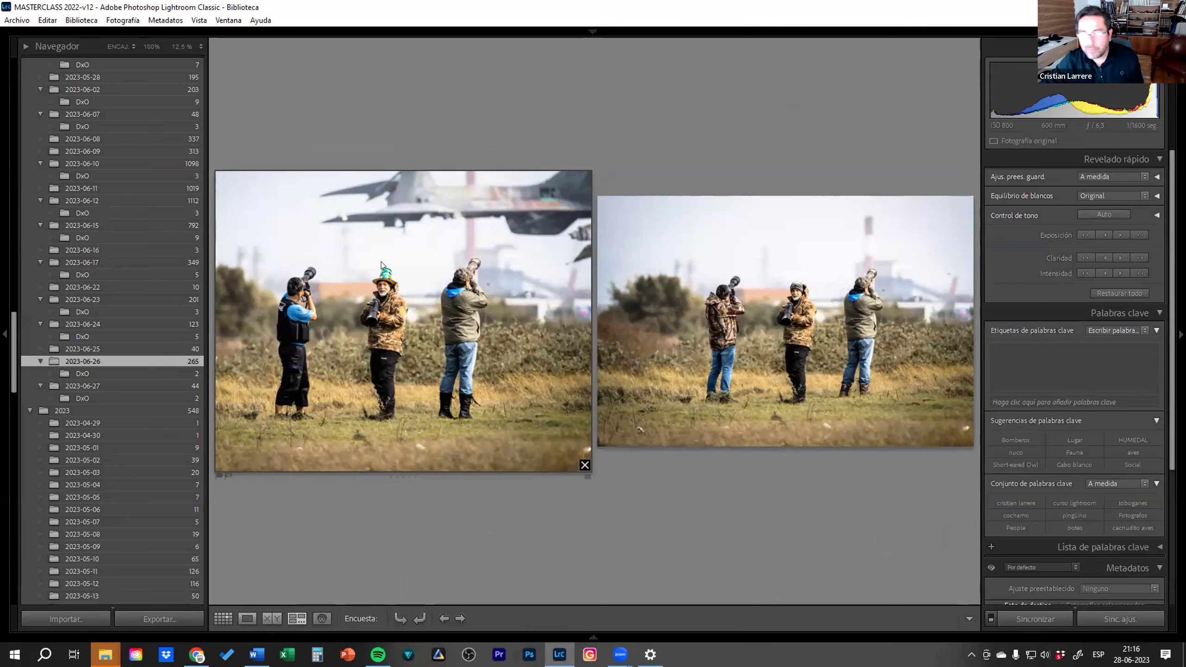
Show the 49-photo quick collection of bird images in the Library grid
key(g)
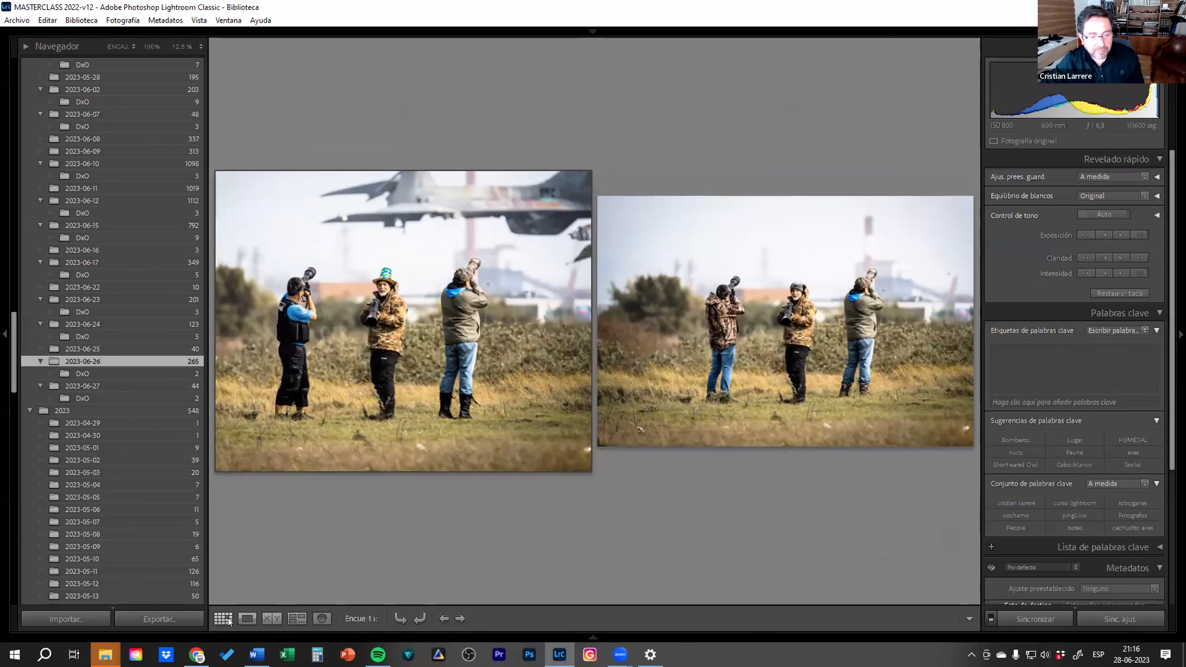
scroll(653, 359, up, 2)
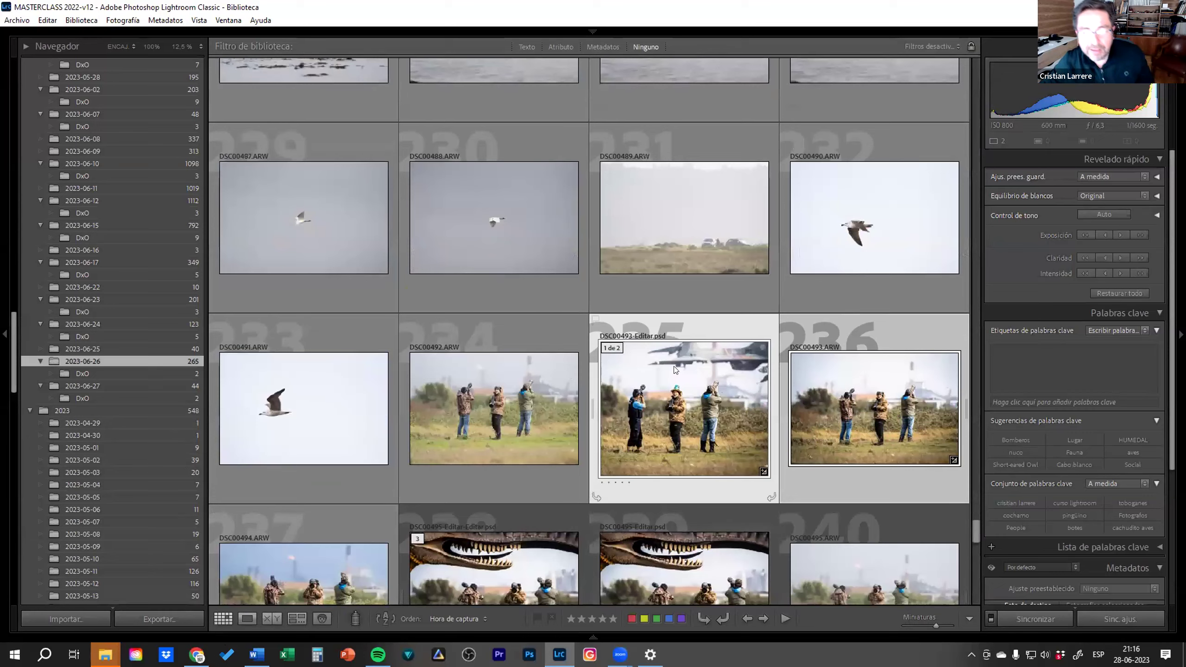
scroll(675, 387, down, 3)
scroll(675, 387, up, 1)
scroll(676, 387, up, 3)
scroll(74, 262, up, 10)
scroll(95, 253, up, 10)
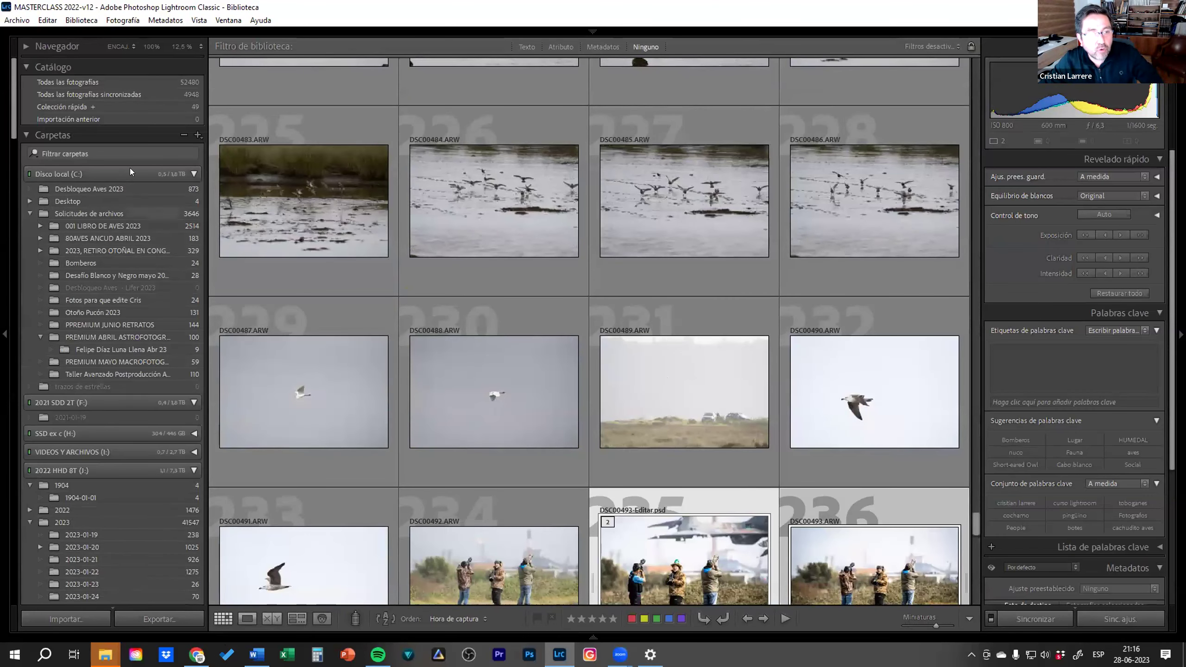
click(142, 107)
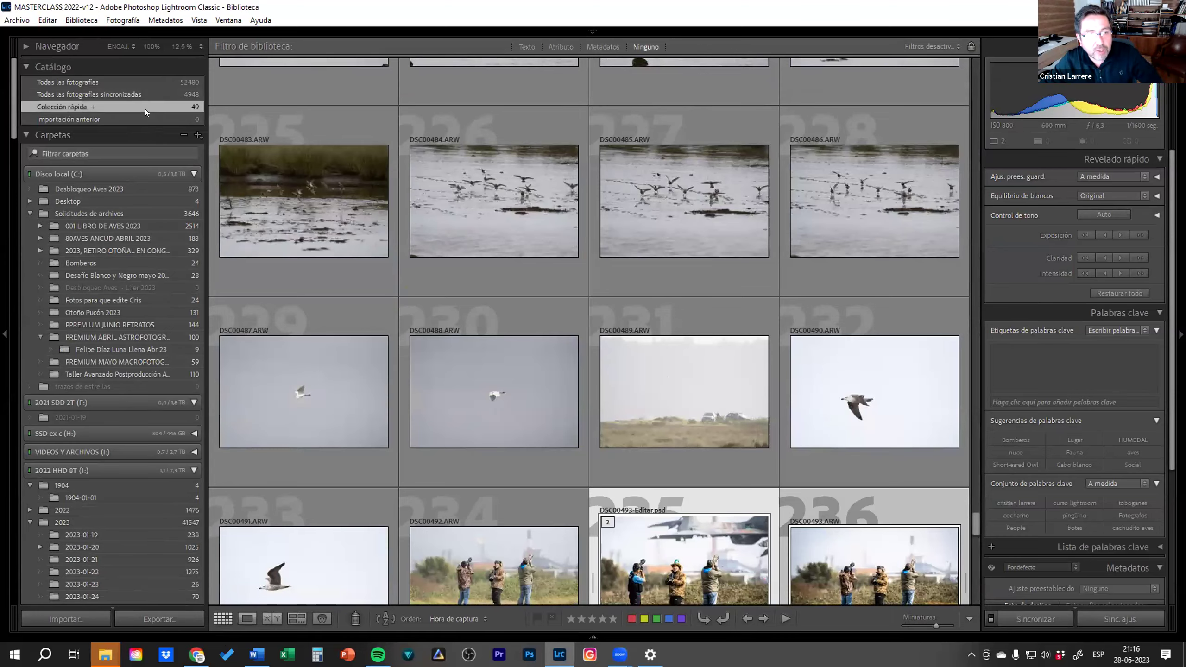
scroll(756, 421, down, 5)
scroll(755, 421, down, 2)
scroll(756, 421, up, 2)
scroll(755, 421, down, 3)
scroll(756, 421, down, 3)
scroll(756, 421, down, 2)
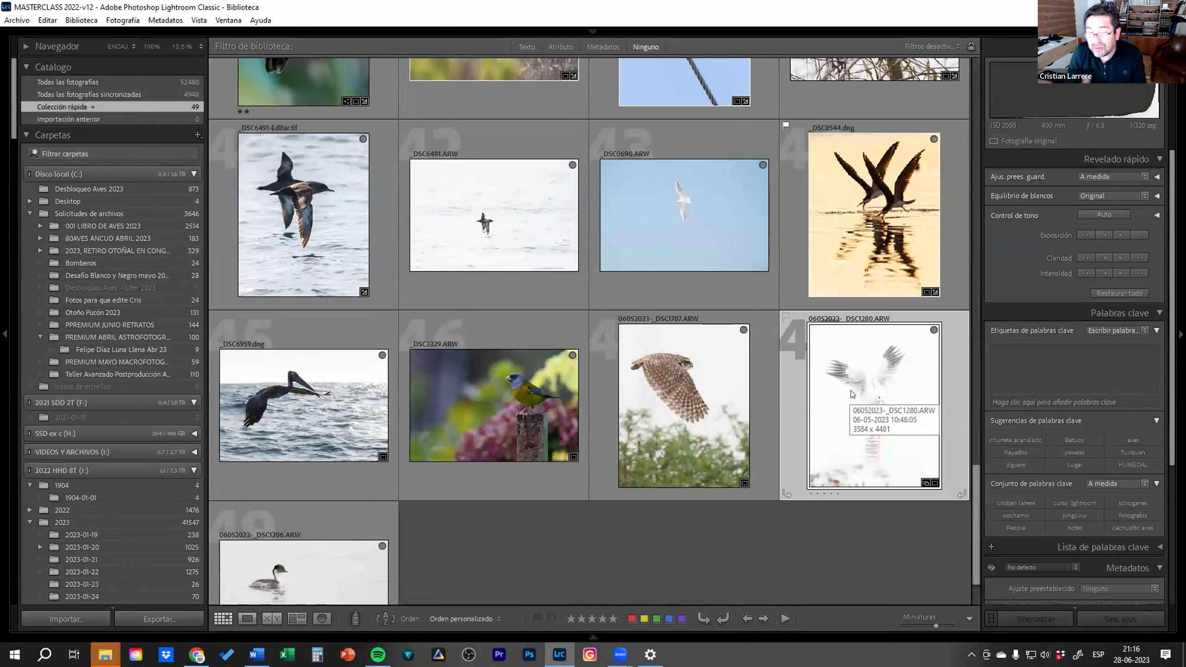
Lower the gull photo's exposure to −1.59 with highlight clipping shown, then return to the grid
key(d)
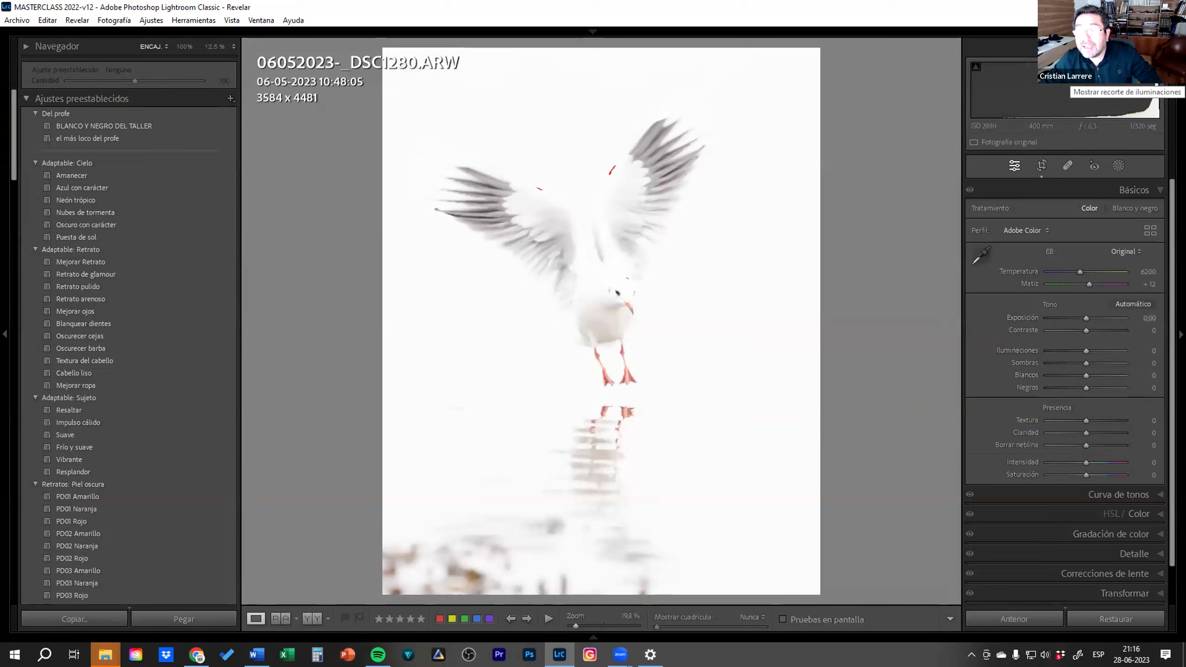
click(1156, 66)
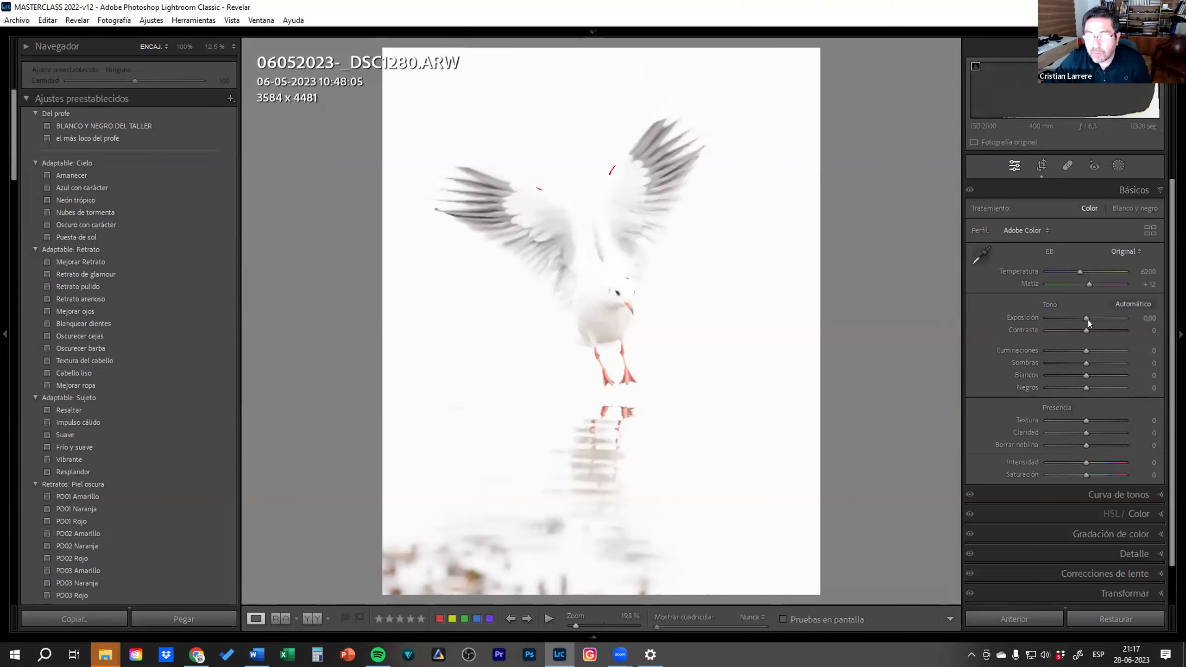
drag(1083, 318, 1071, 310)
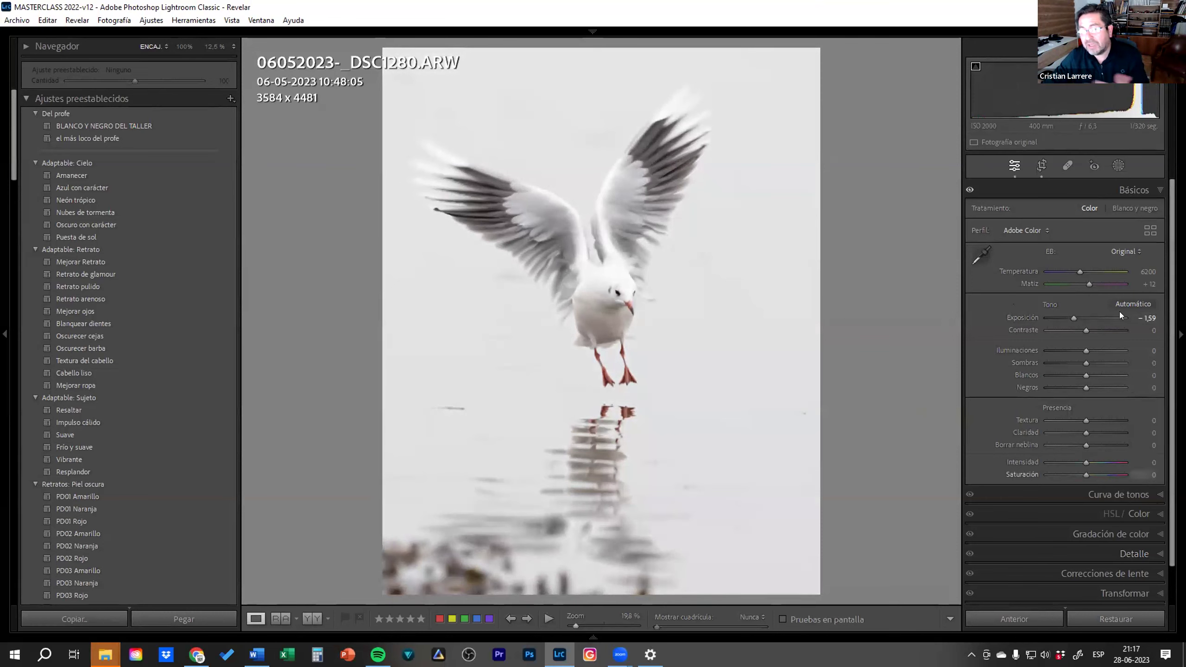
click(593, 636)
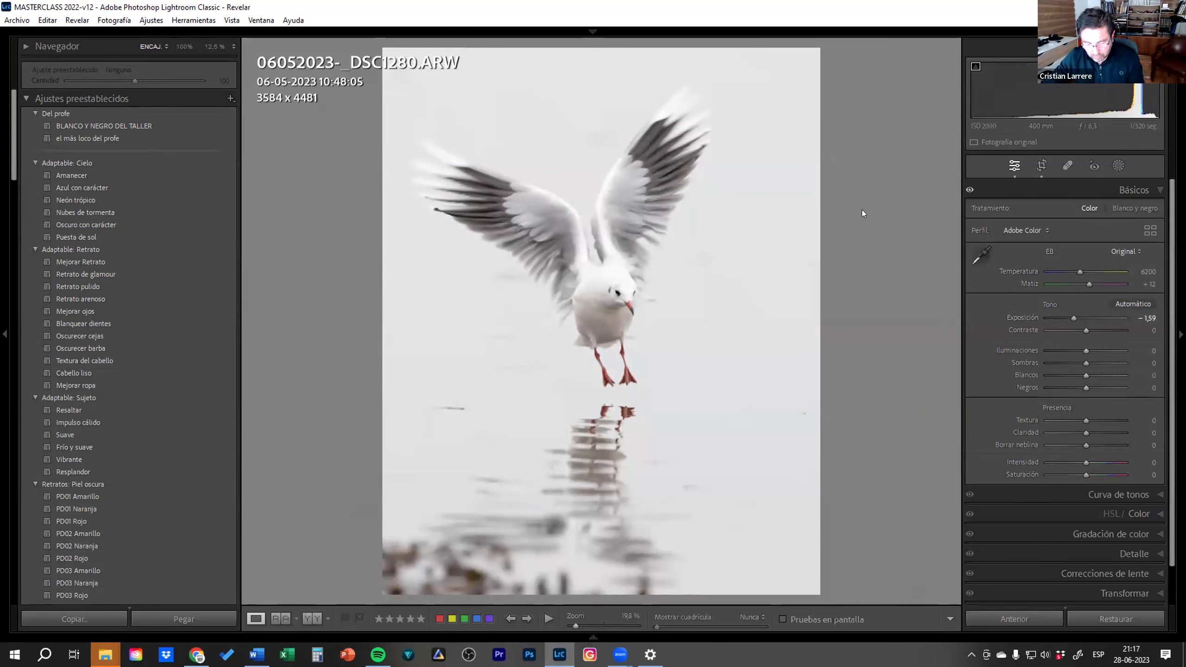
Raise the pelican photo _DSC6959's exposure to about +1.39 with clipping warnings shown
key(g)
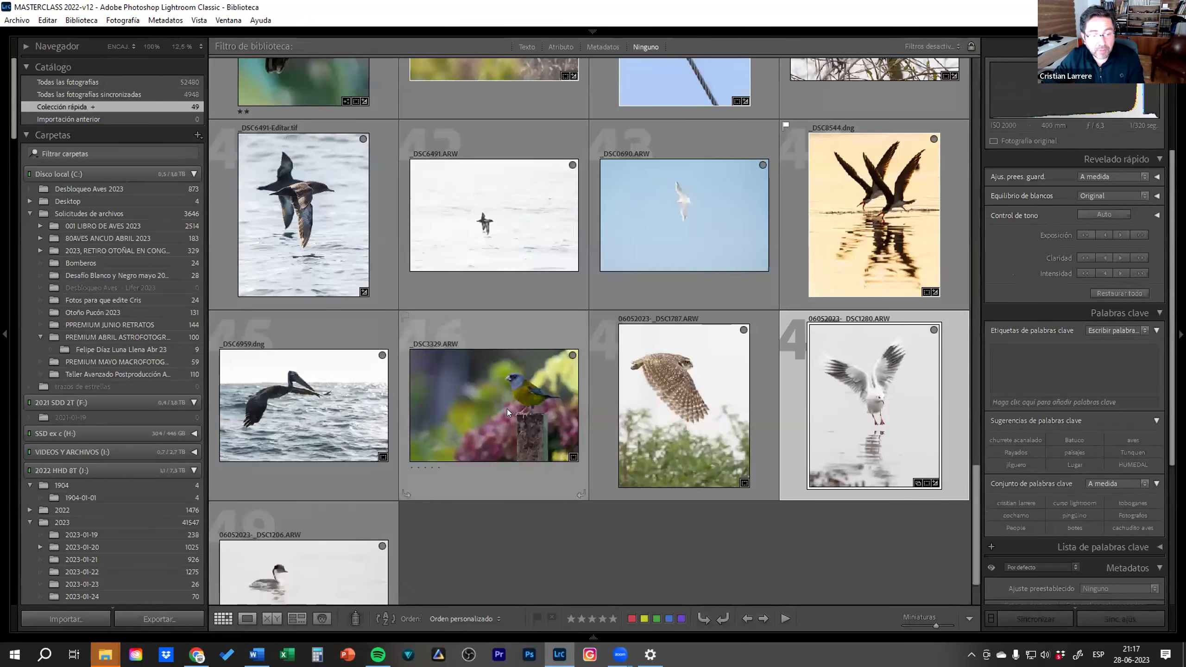
click(294, 364)
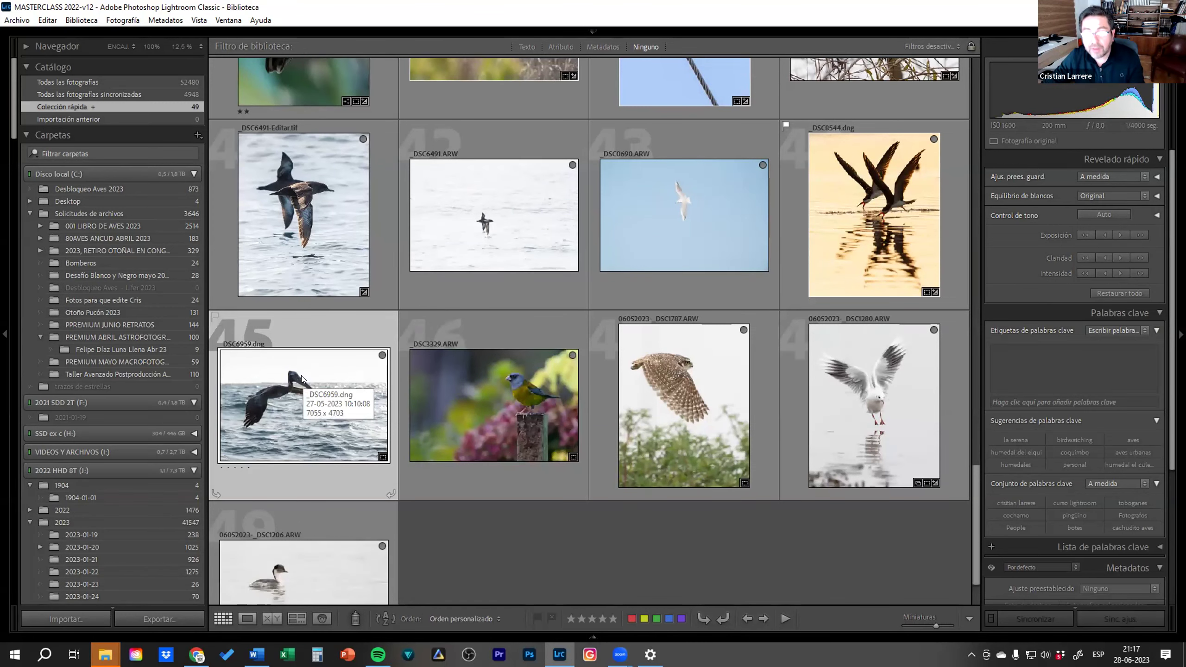
key(d)
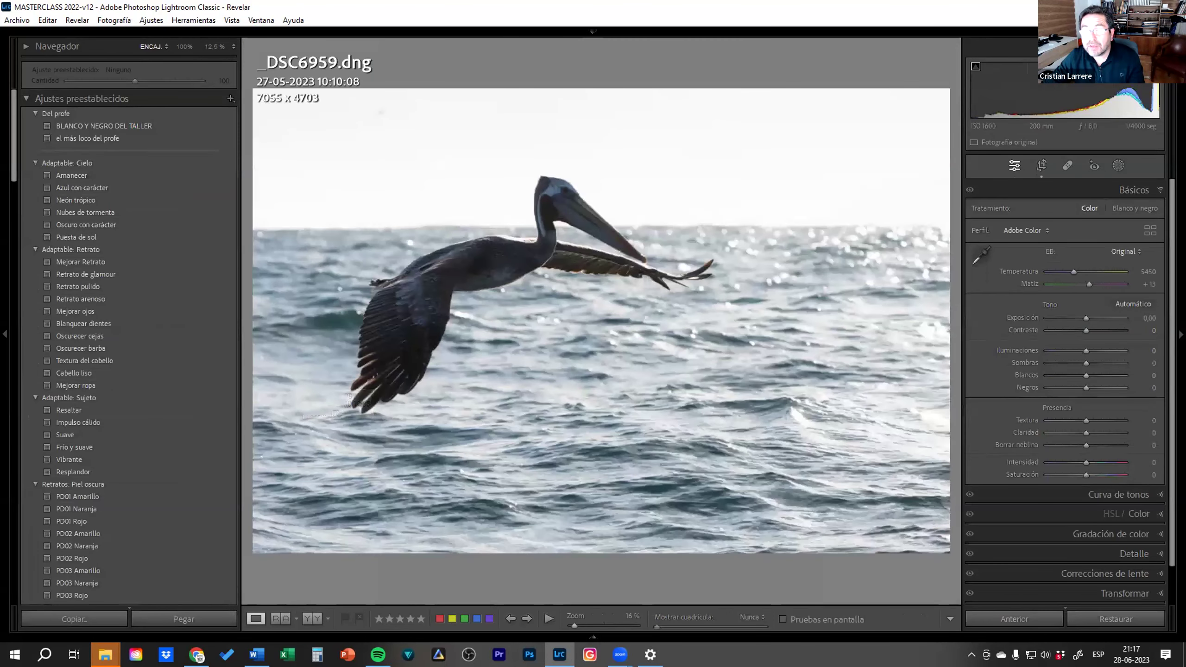
key(j)
key(j)
key(j)
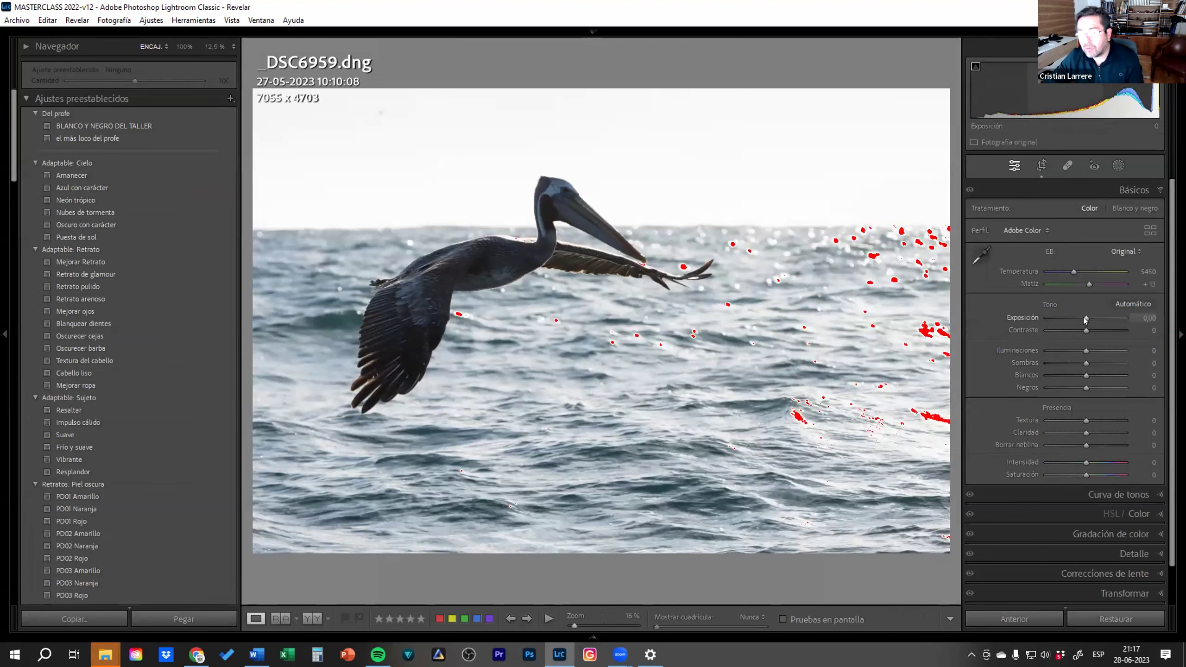
drag(1086, 319, 1095, 320)
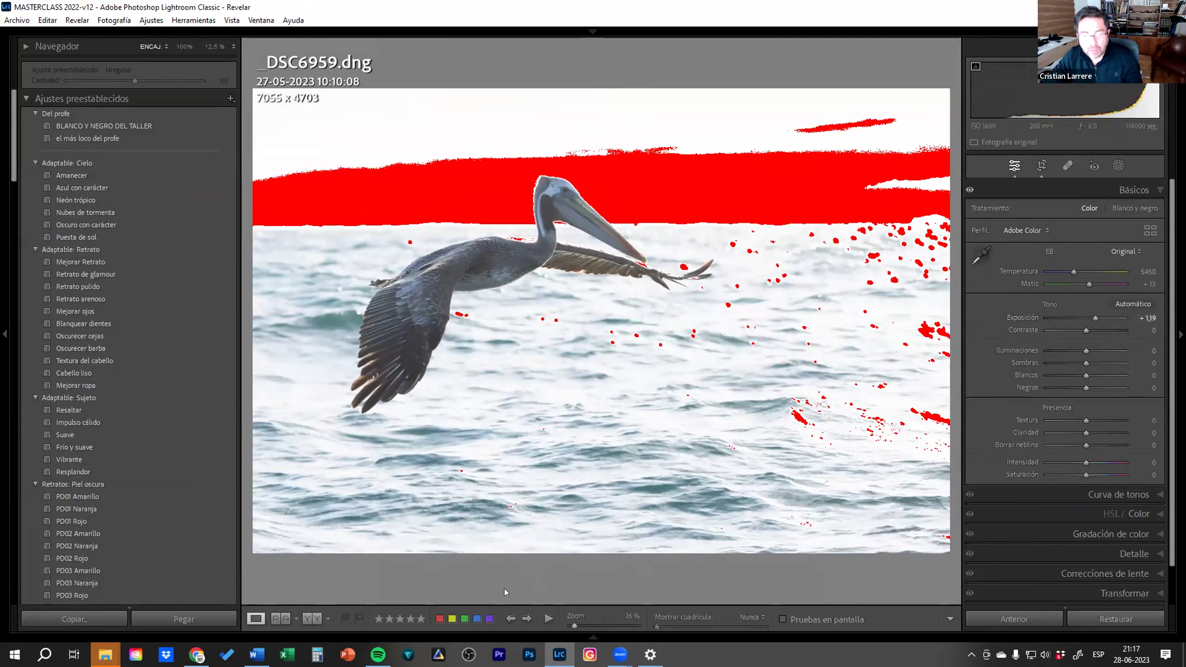
key(g)
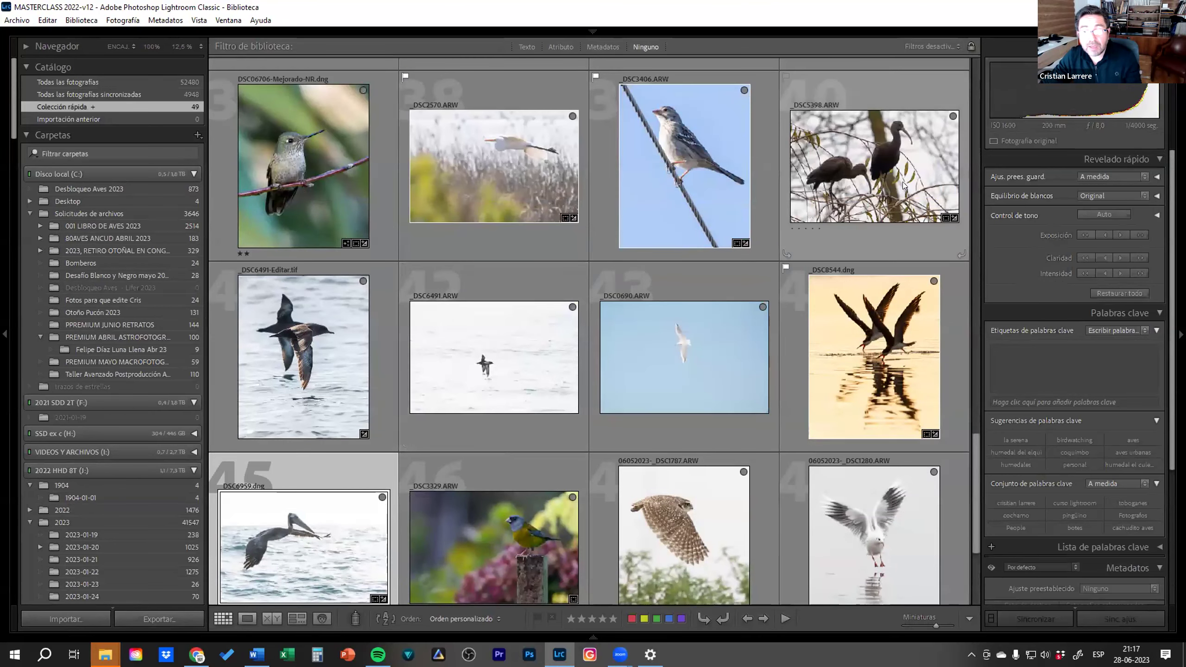
Open the ibis photo _DSC5398 in Develop and reset all its edits
click(903, 186)
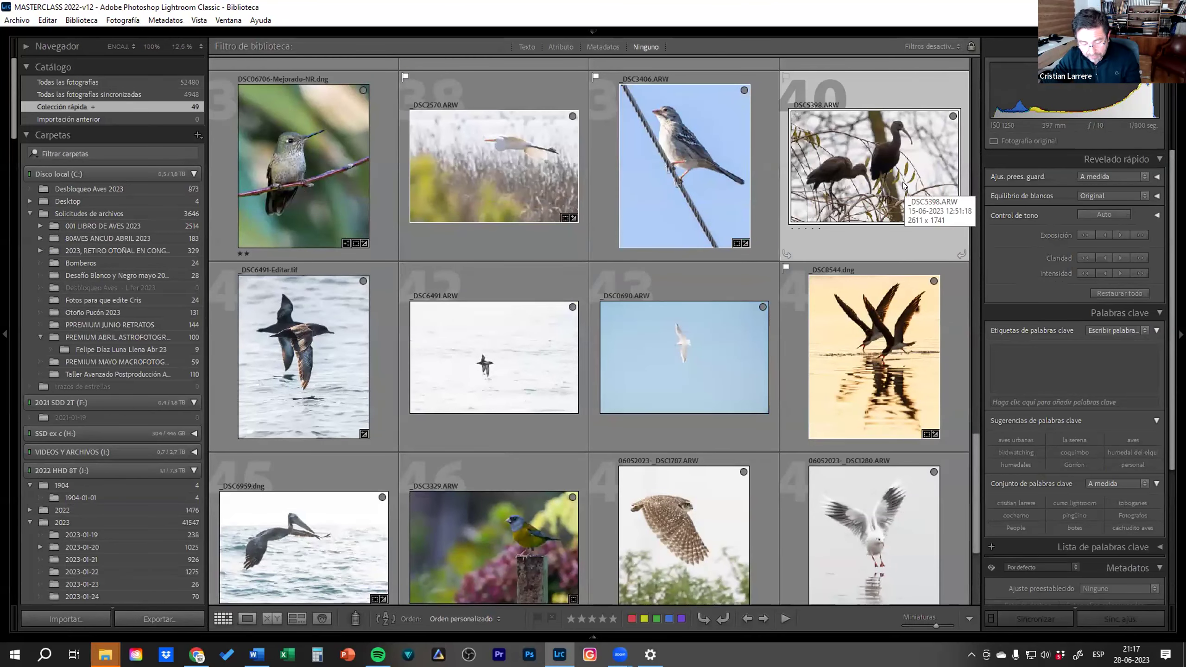
key(d)
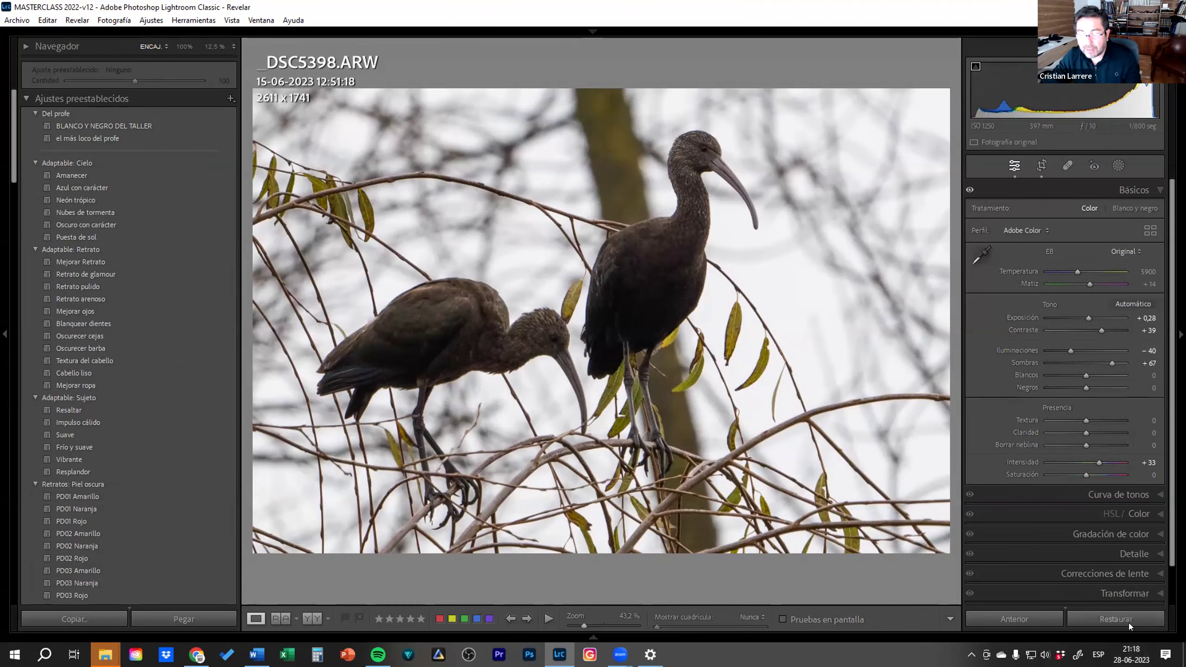
click(1128, 619)
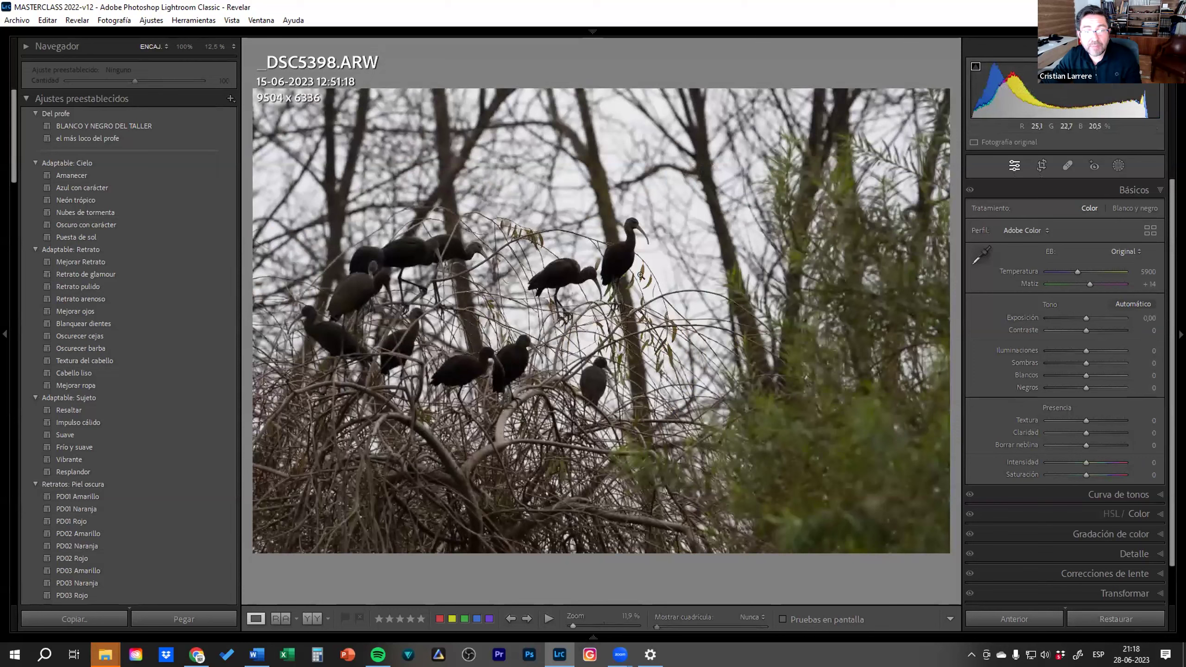
Darken the ibis photo's exposure to −2.30, checking the birds at 100% zoom
drag(1082, 320, 1078, 318)
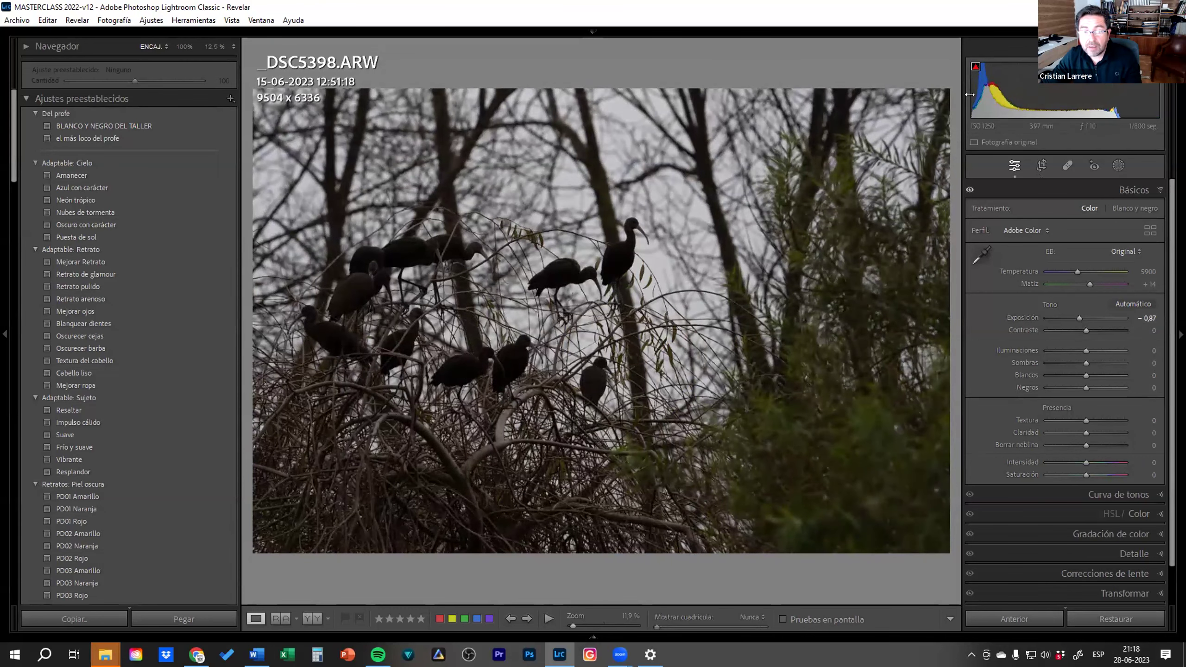
click(498, 270)
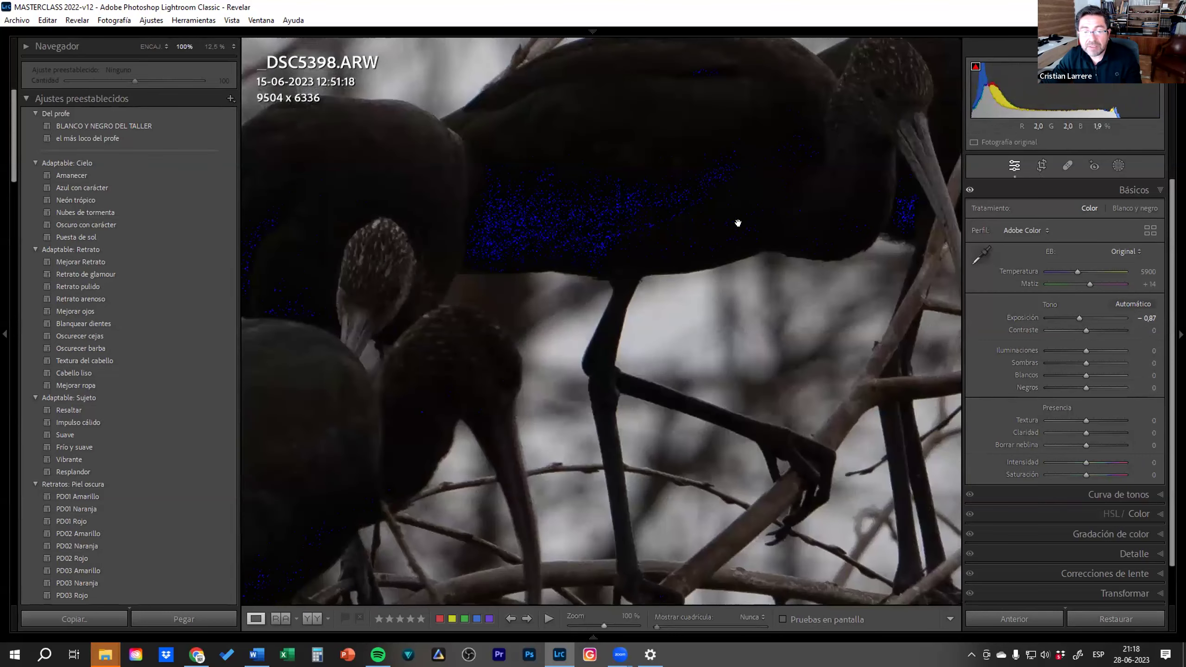
drag(1077, 318, 1067, 318)
click(683, 184)
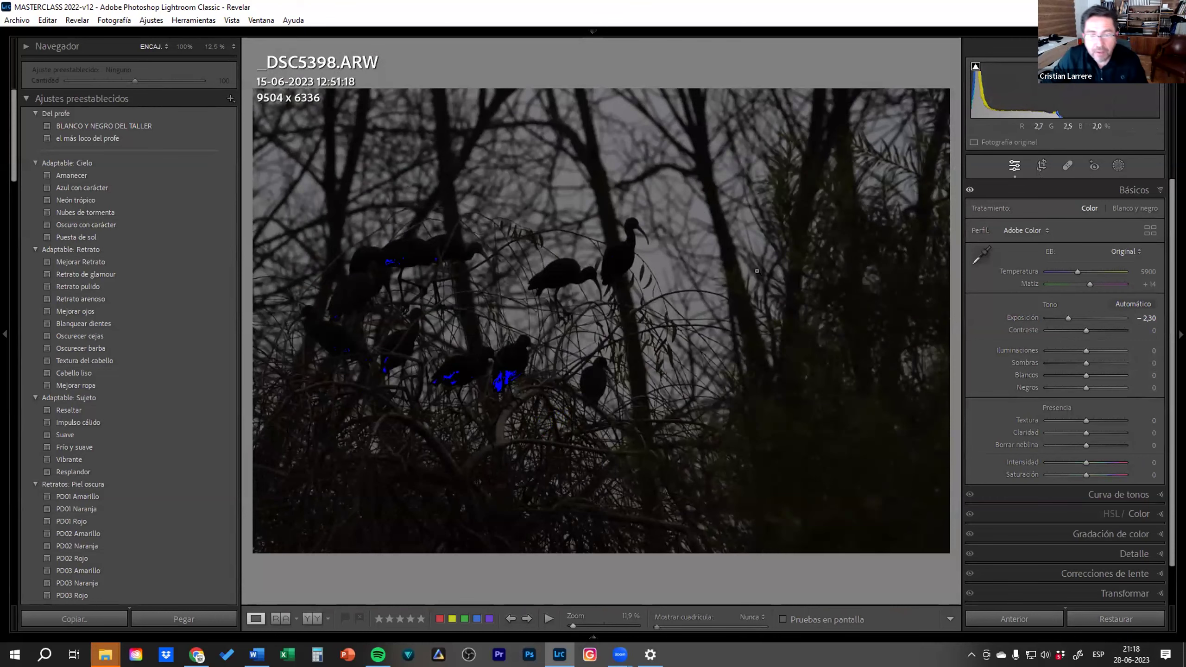
drag(620, 236, 705, 119)
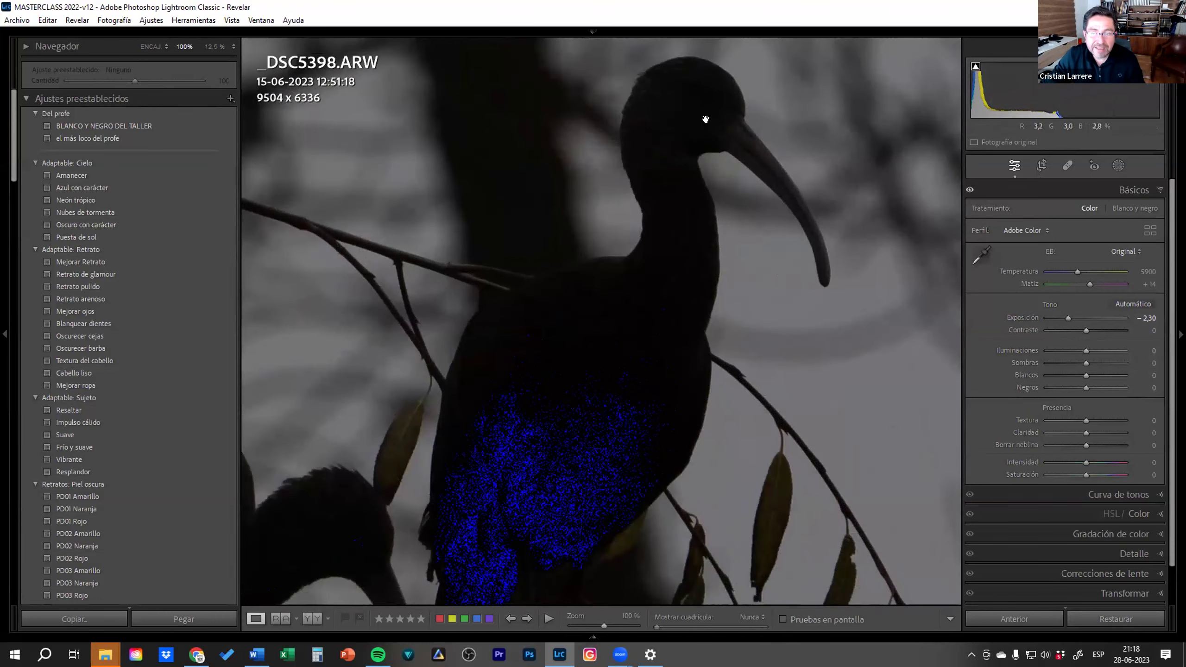
click(659, 183)
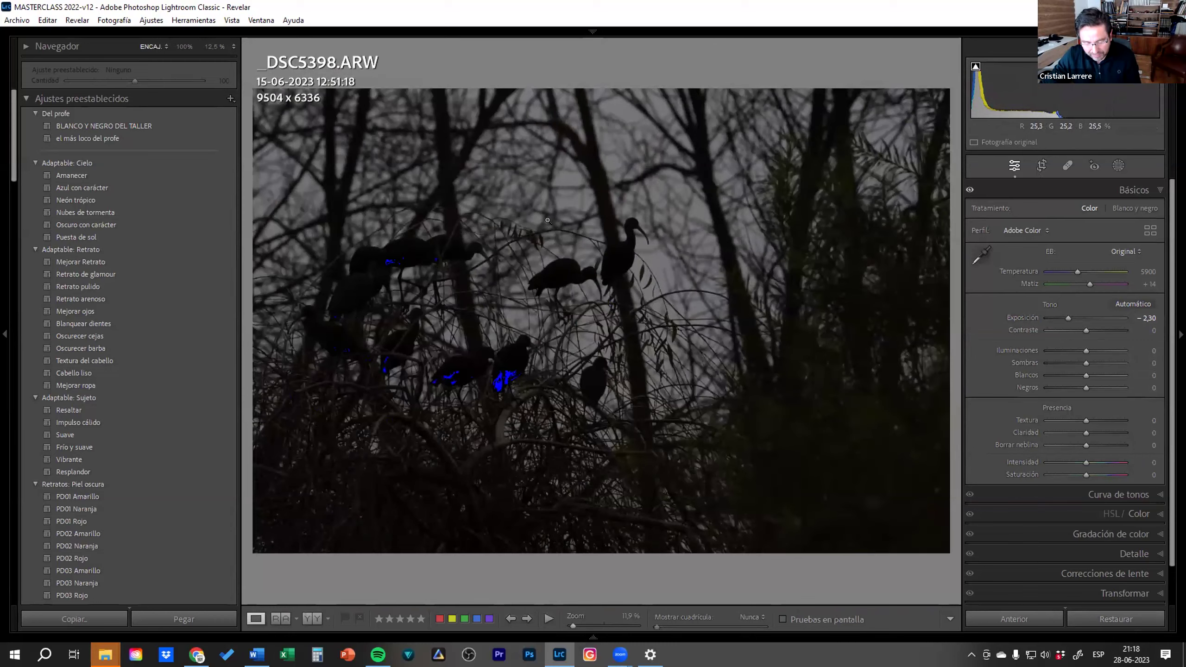
Crop the ibis photo at a 4 x 5 ratio, tightly around the birds
key(r)
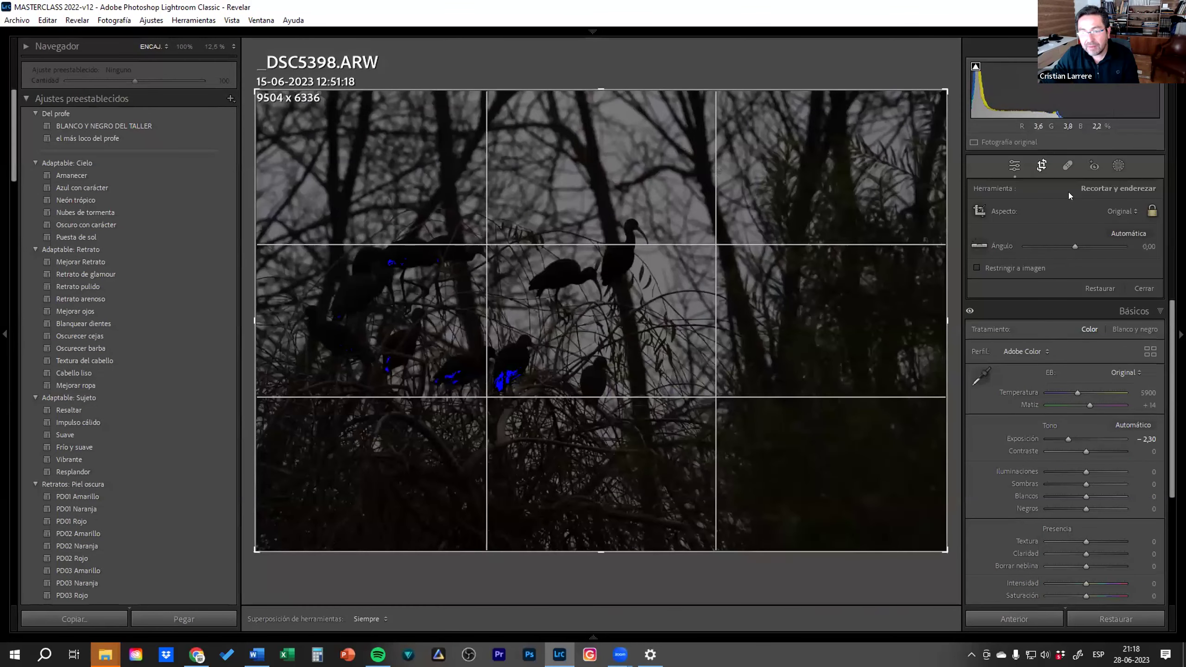
key(x)
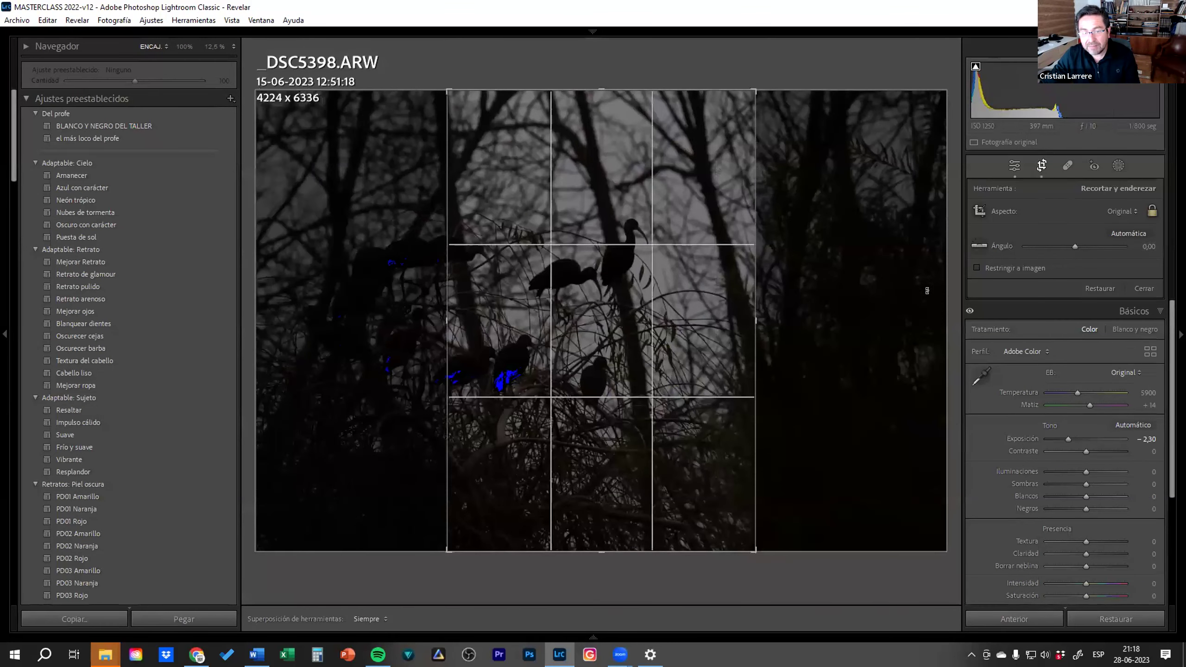
click(1120, 211)
click(1061, 288)
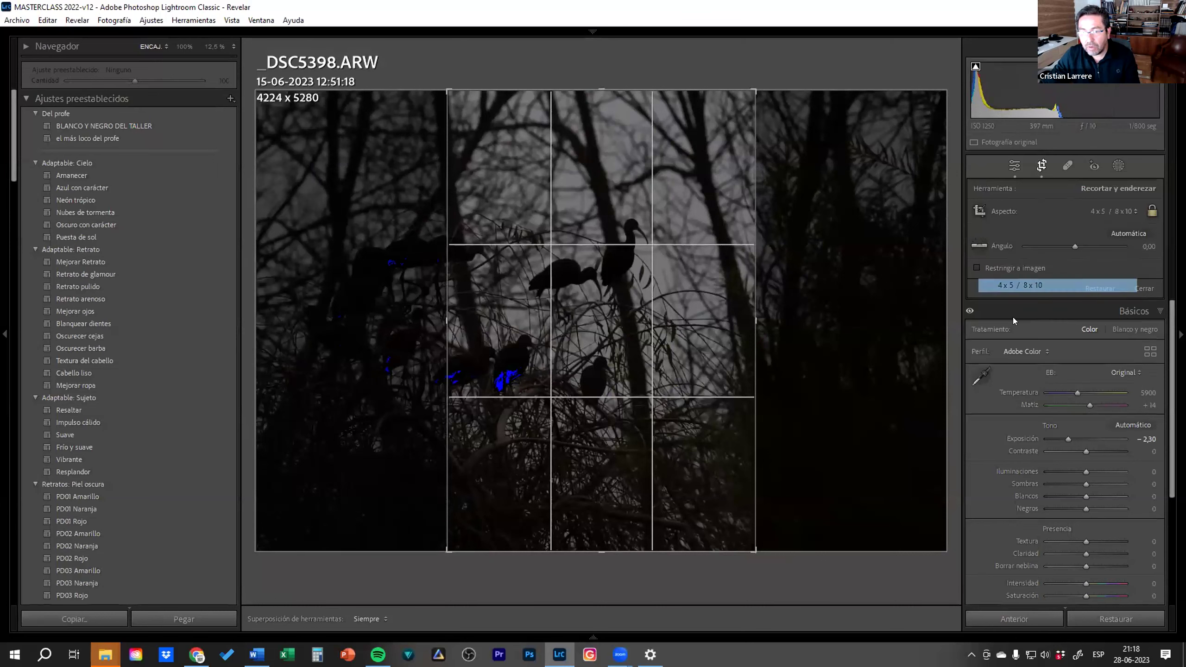
drag(756, 511, 654, 423)
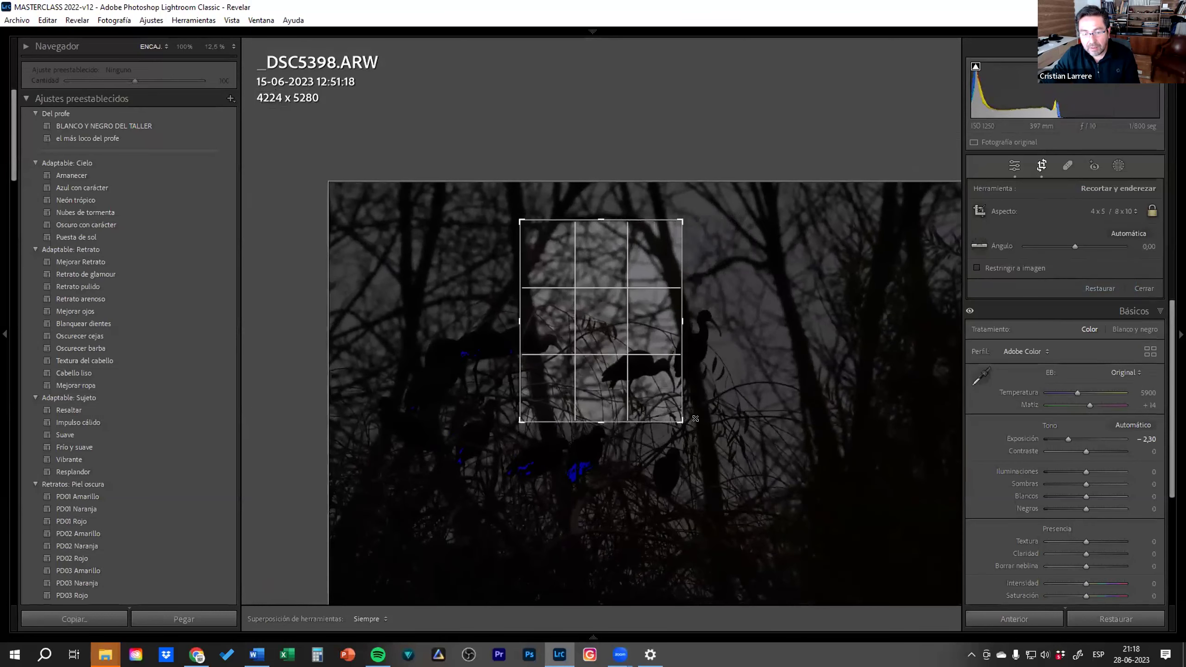
drag(581, 314, 601, 306)
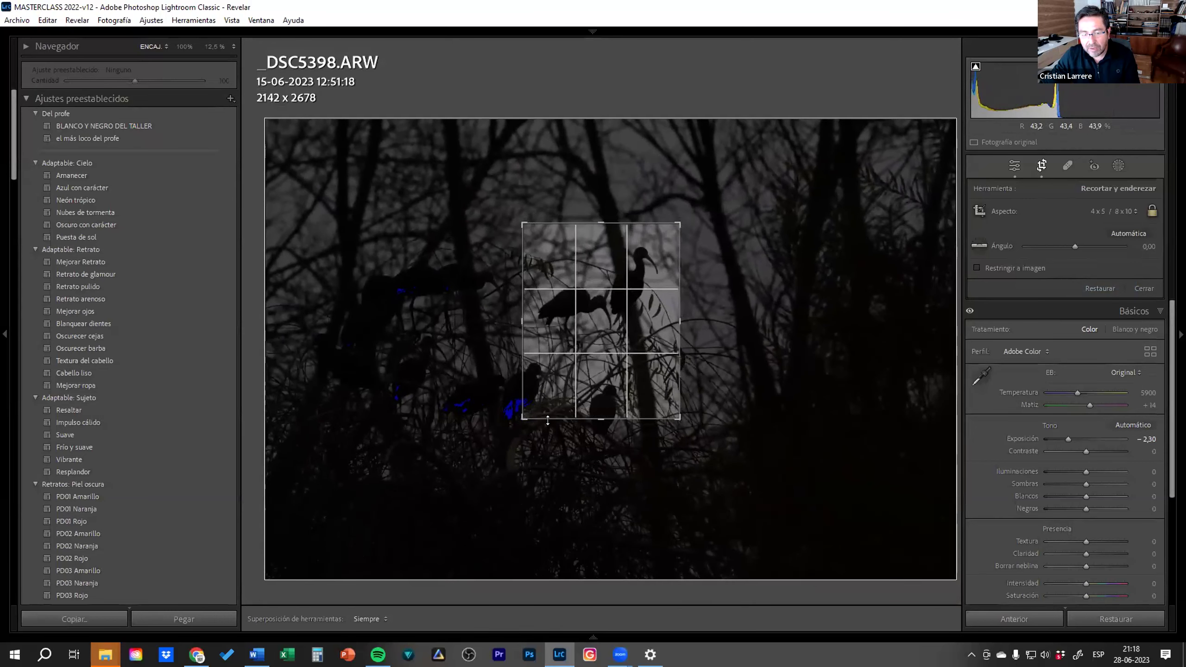
drag(529, 411, 535, 403)
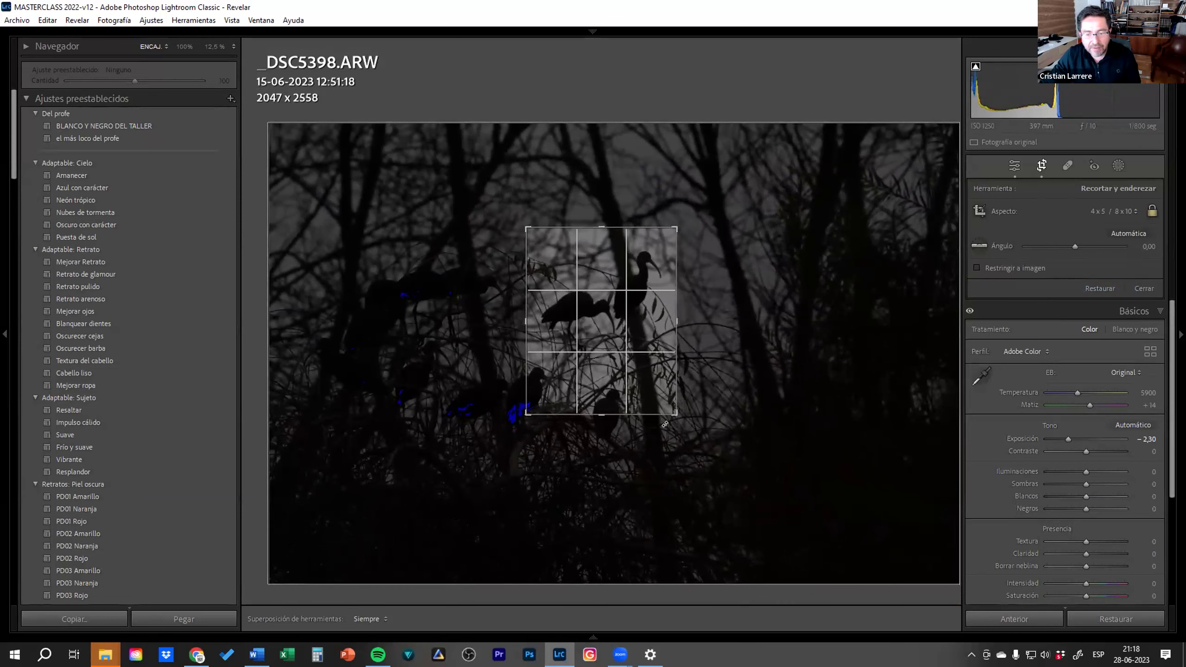
Switch to a square 1 x 1 crop, 2047 × 2047, framing the two ibis
key(x)
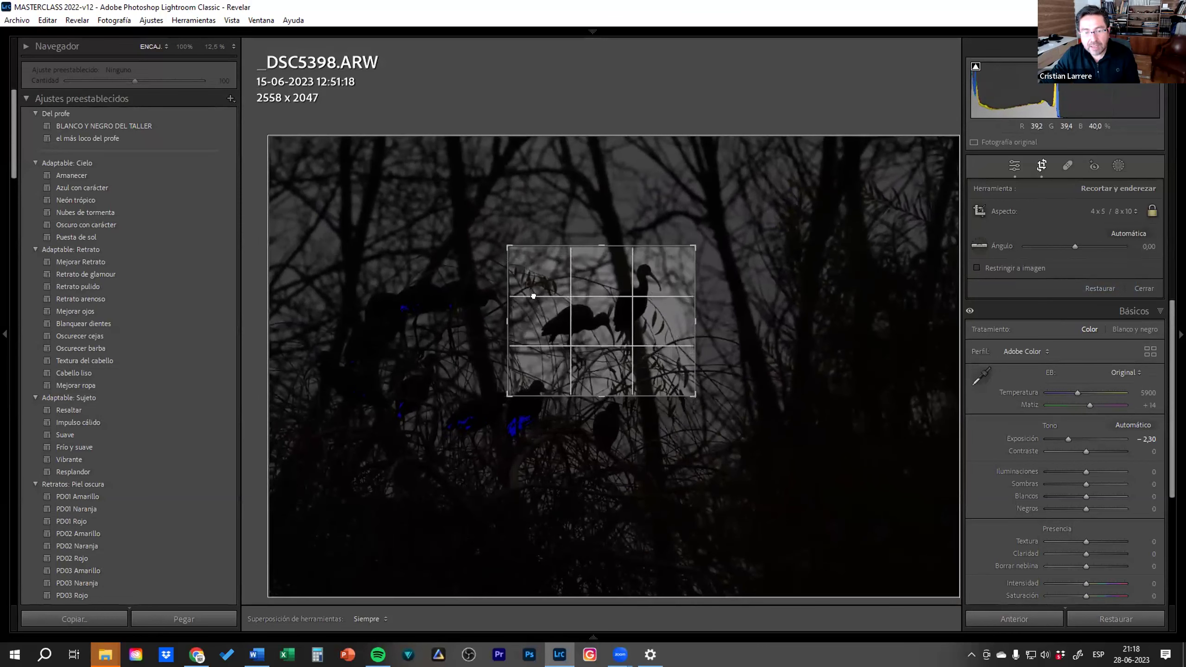
drag(512, 297, 582, 321)
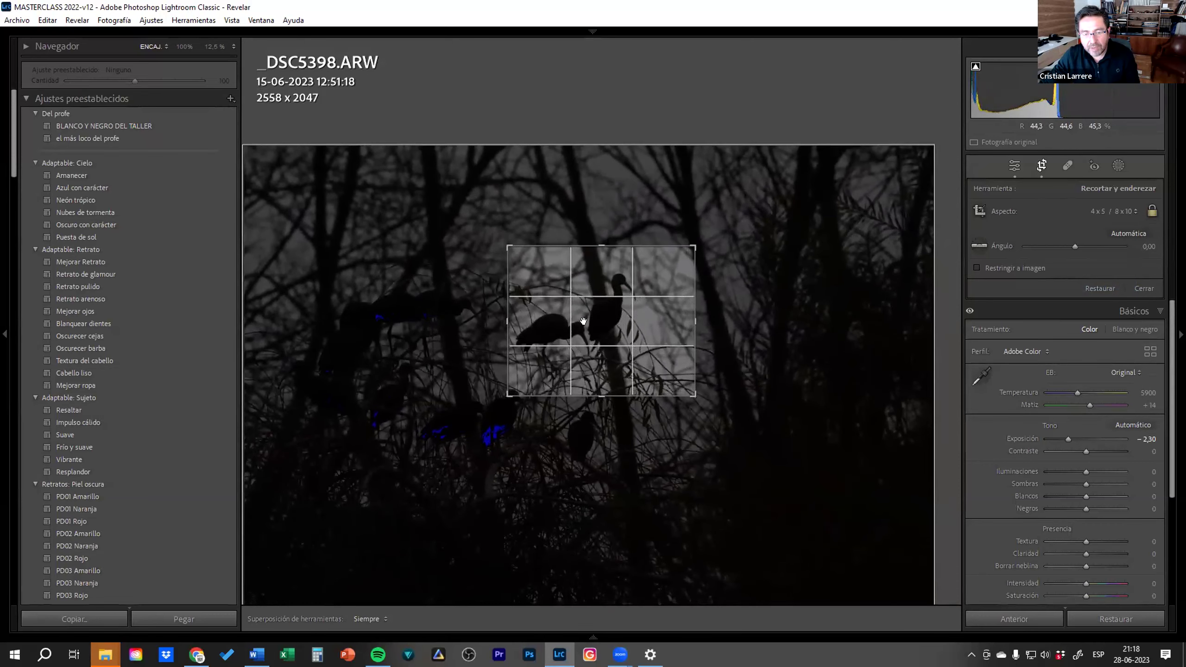
drag(587, 322, 611, 334)
click(1113, 212)
click(1087, 268)
drag(588, 318, 612, 318)
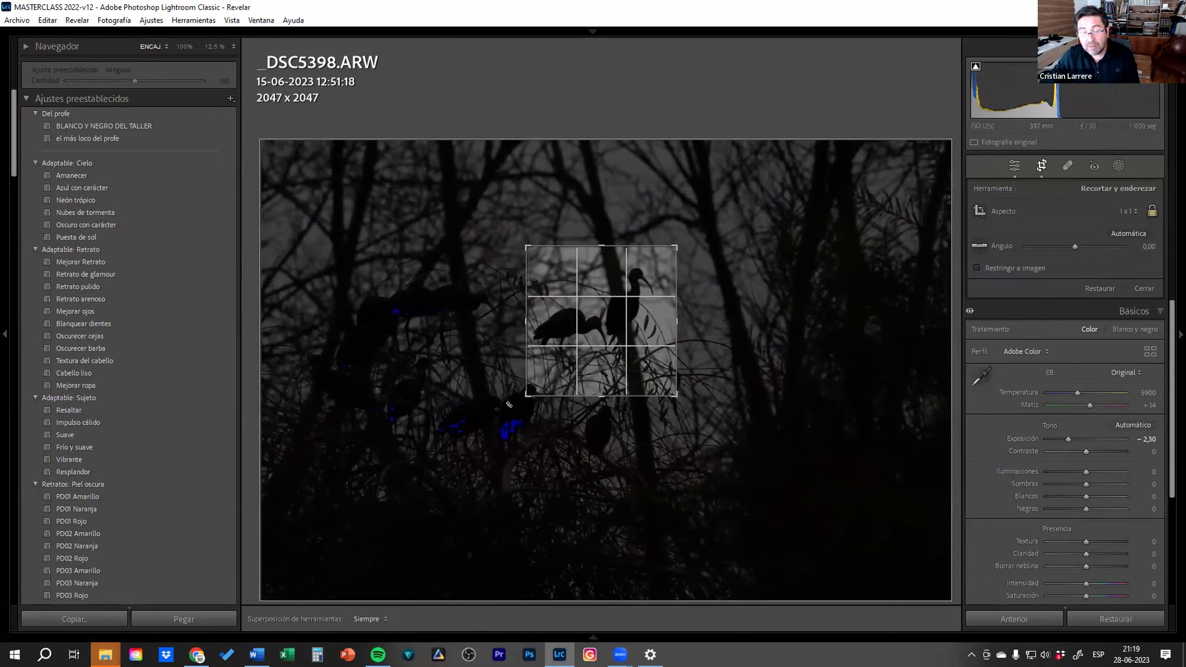
Apply the crop and set exposure +0.08, shadows −81, highlights +100, contrast +52
key(Return)
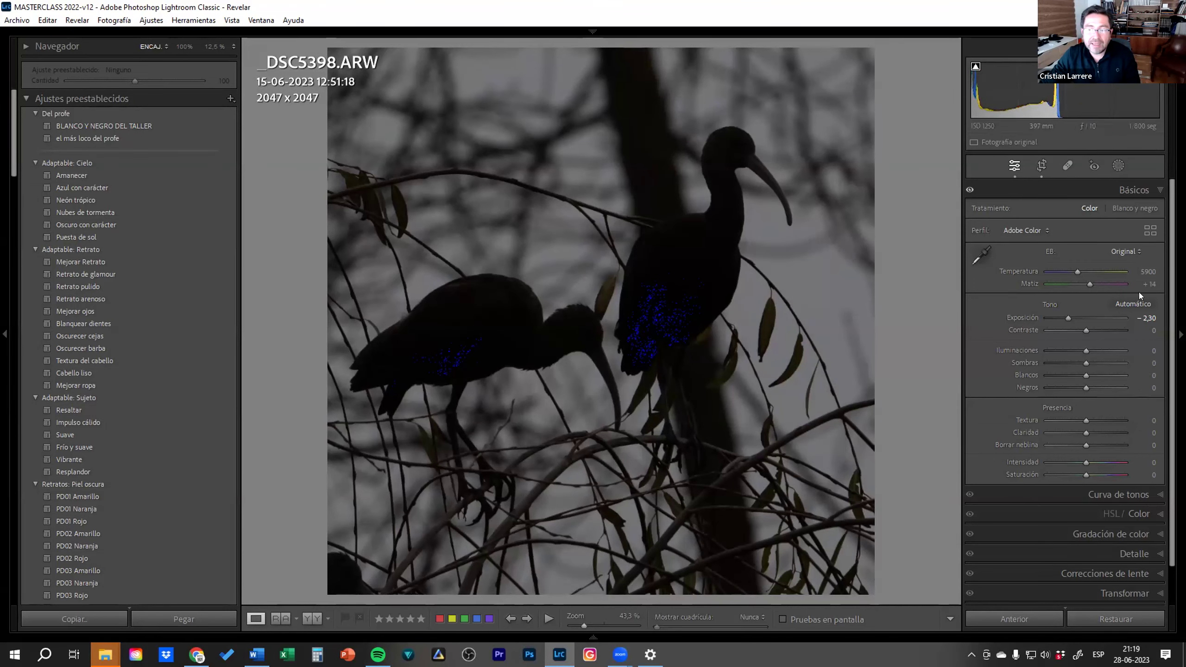
drag(1068, 318, 1082, 319)
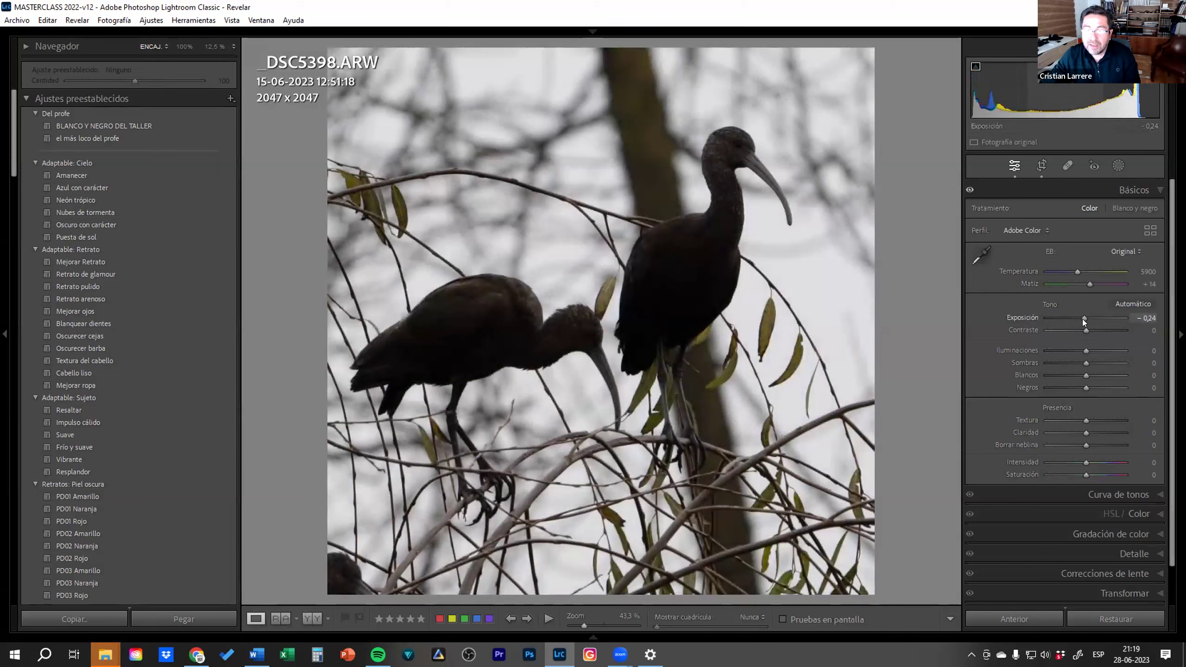
drag(1082, 319, 1087, 319)
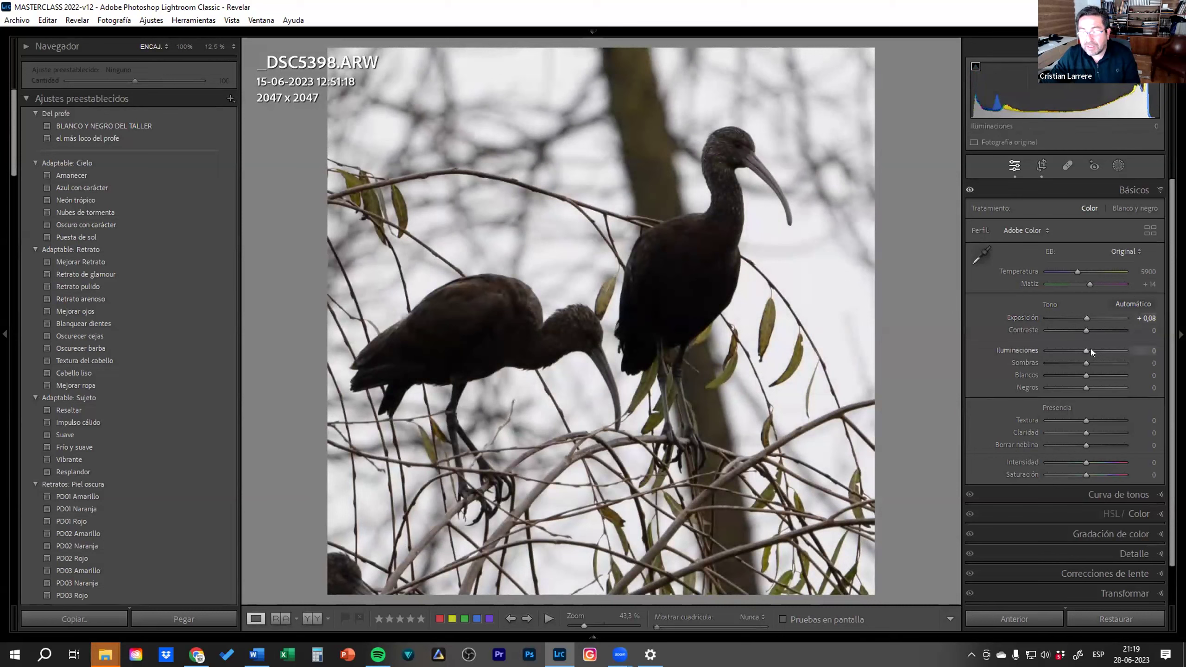
drag(1087, 361, 1060, 359)
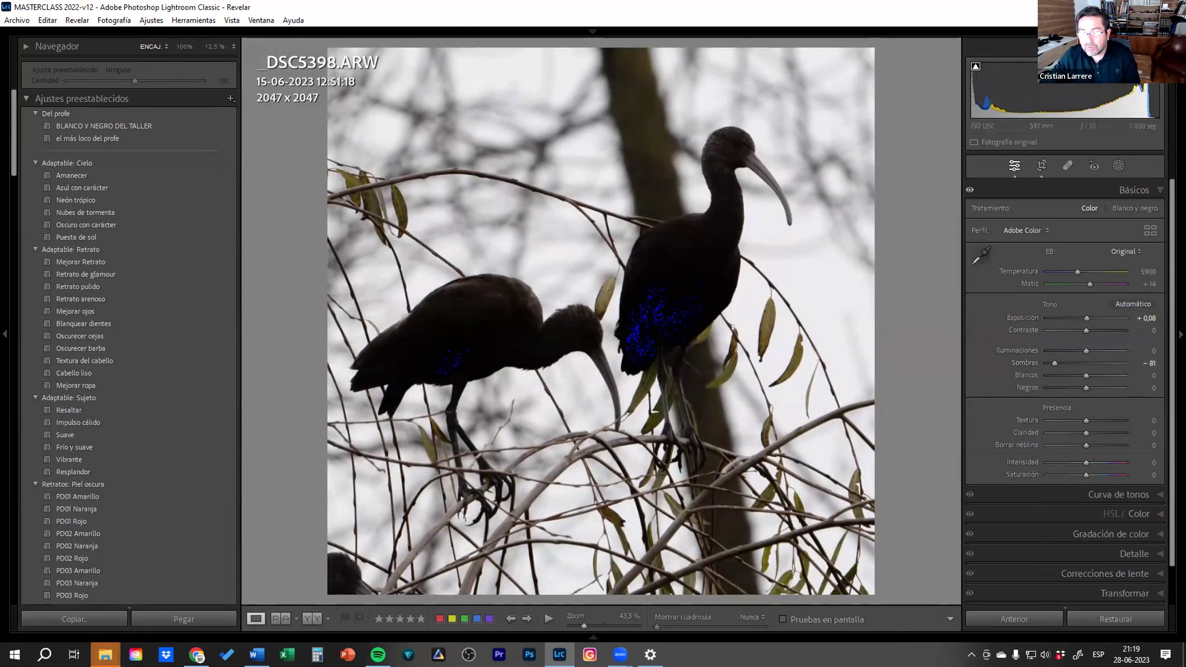
mouse_move(1096, 350)
mouse_down()
mouse_move(1130, 349)
mouse_move(1091, 376)
mouse_move(1100, 384)
mouse_up()
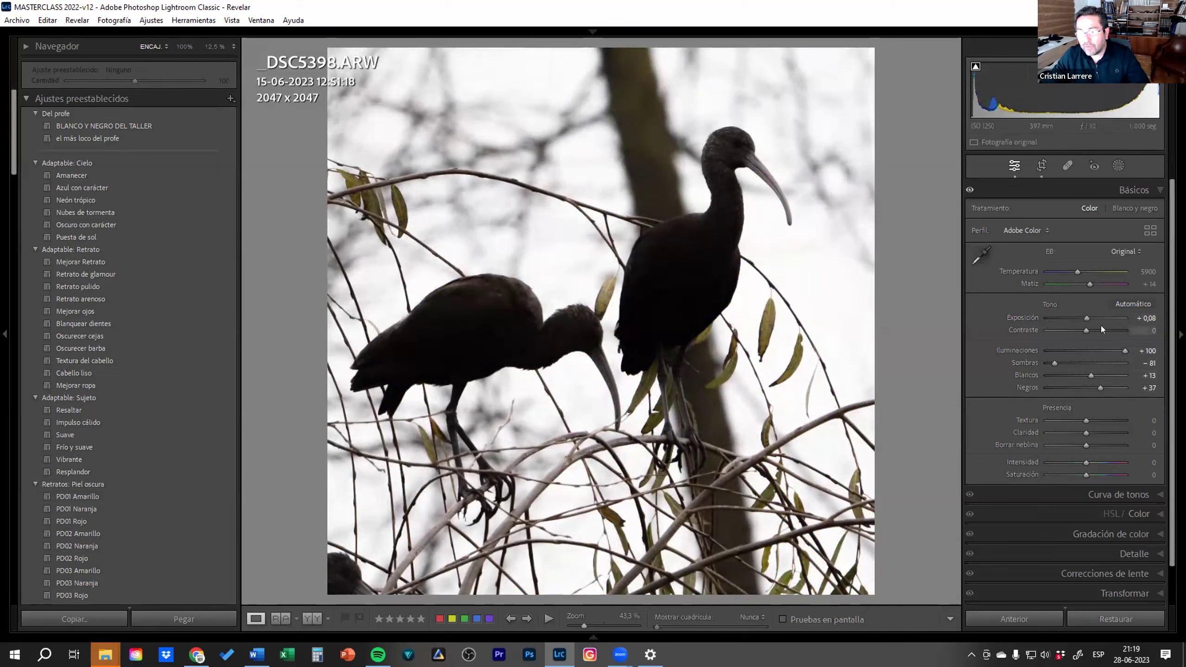
drag(1093, 330, 1103, 331)
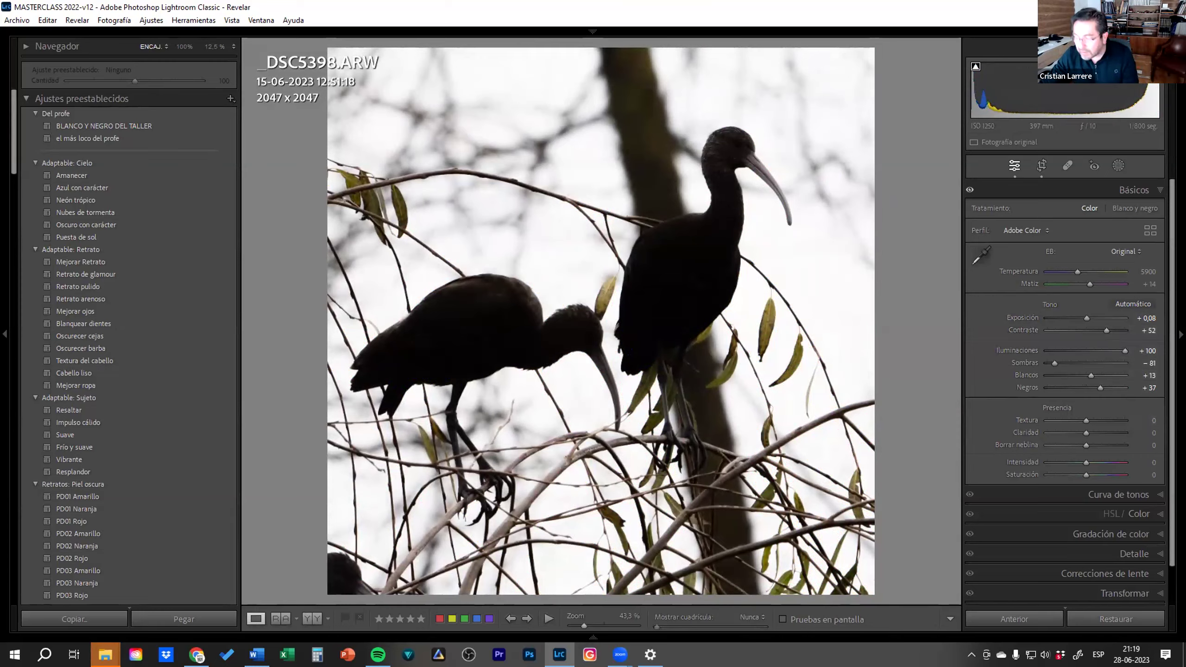
key(g)
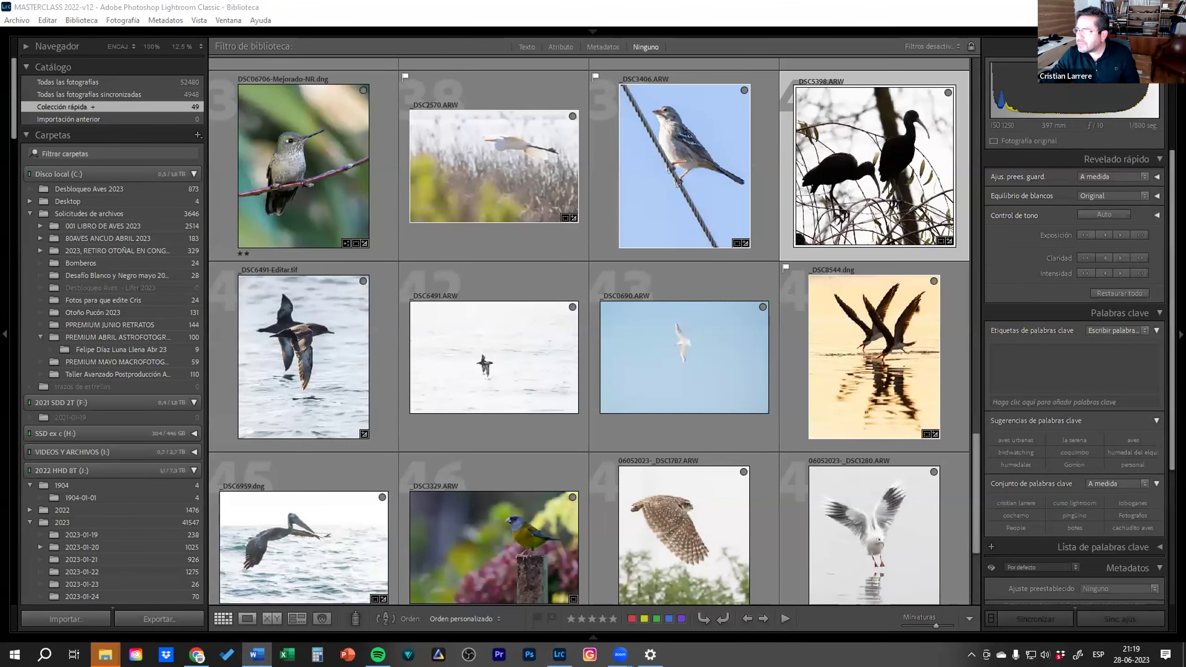
key(alt+Tab)
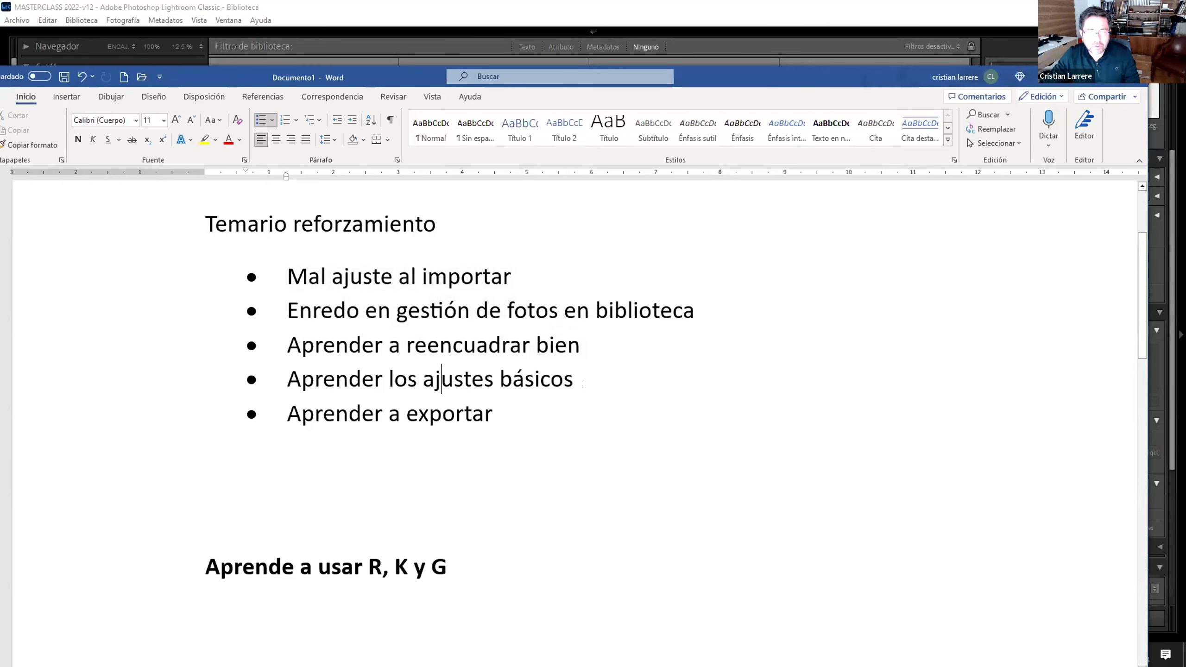
drag(583, 384, 127, 216)
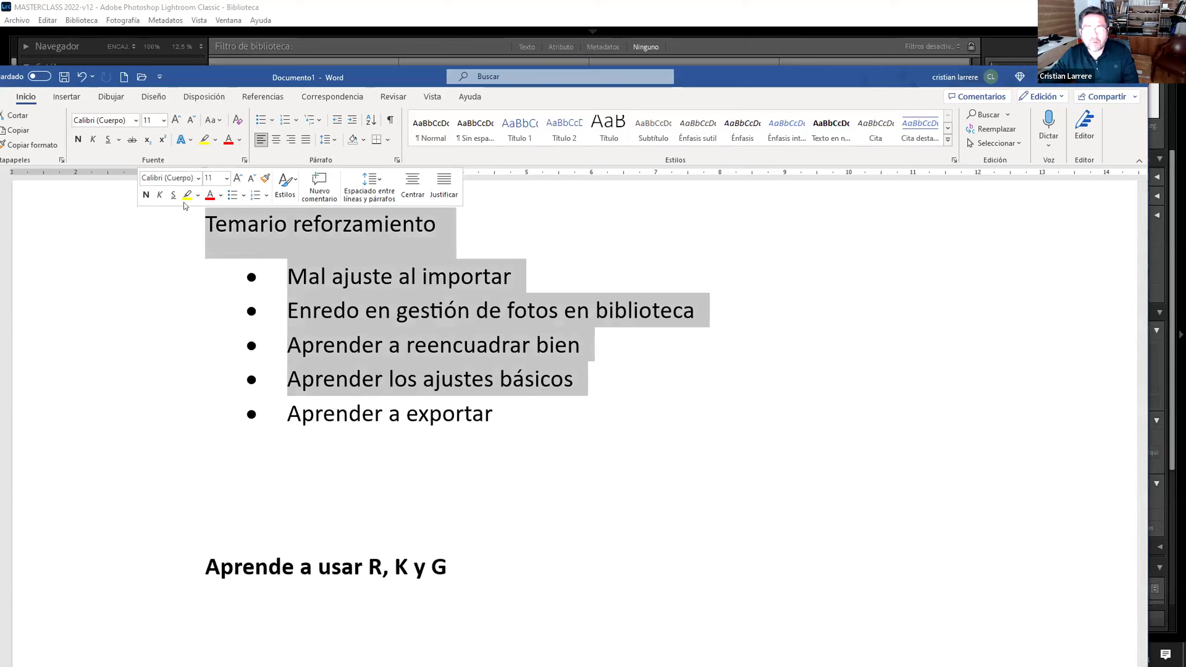
click(765, 17)
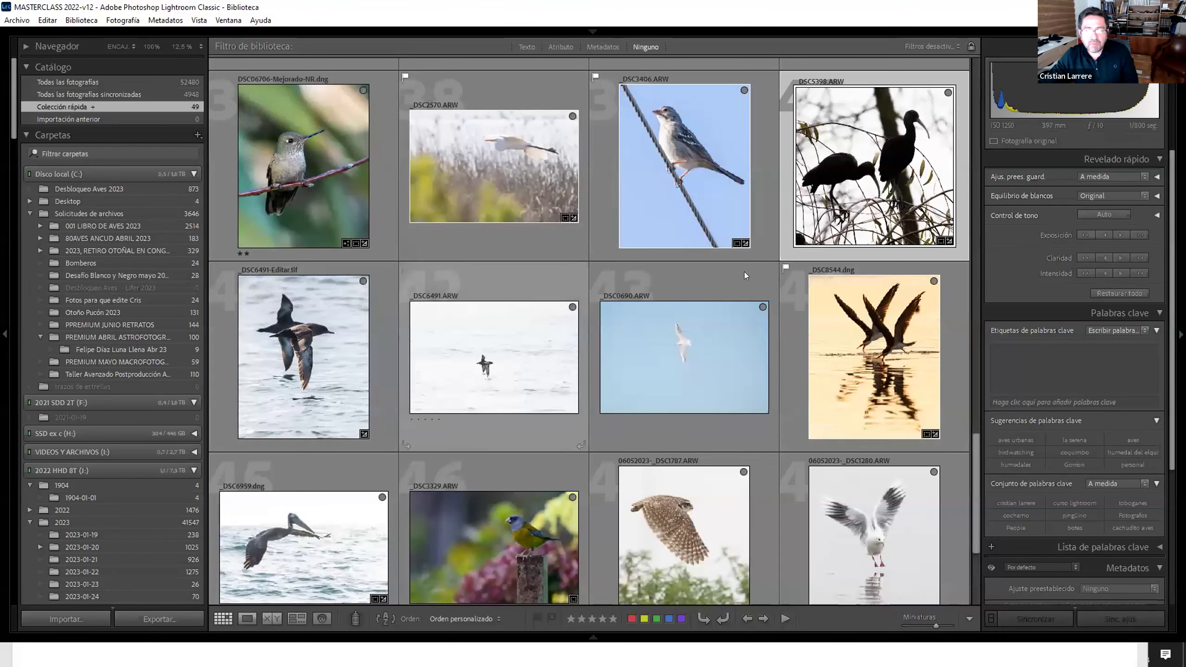
Find the skimmers photo _DSC8544.dng in the grid and show it in Loupe view
scroll(662, 417, down, 3)
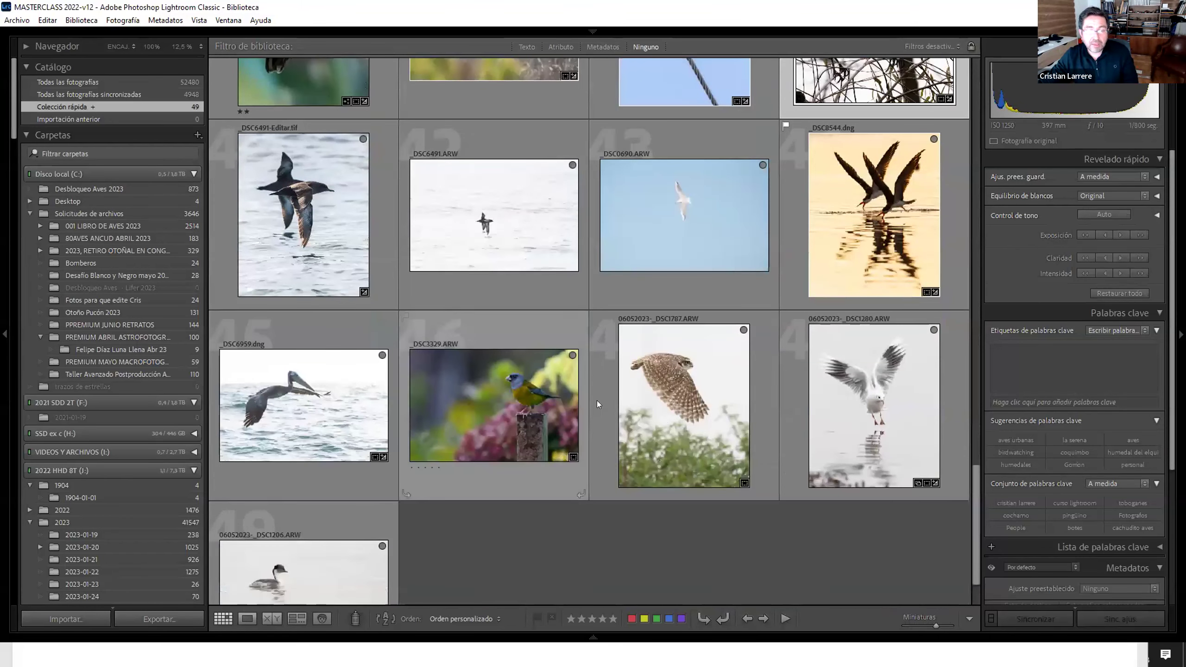
scroll(597, 400, down, 2)
scroll(545, 435, up, 2)
scroll(545, 434, up, 2)
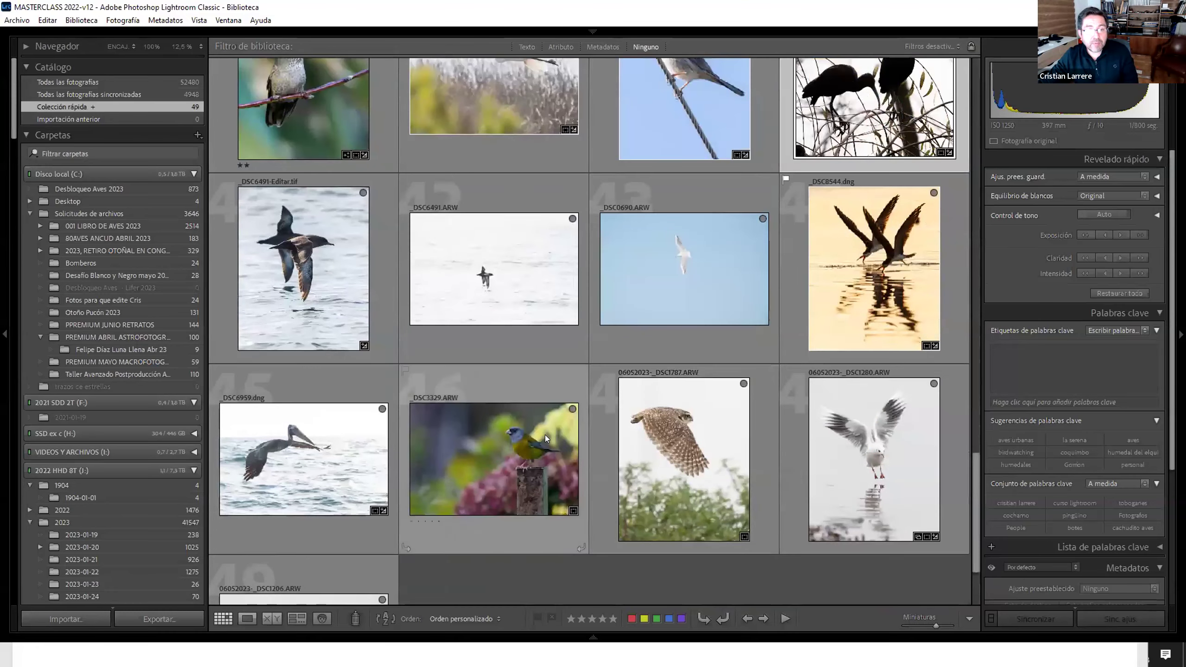
scroll(545, 435, up, 2)
scroll(545, 435, down, 6)
click(865, 183)
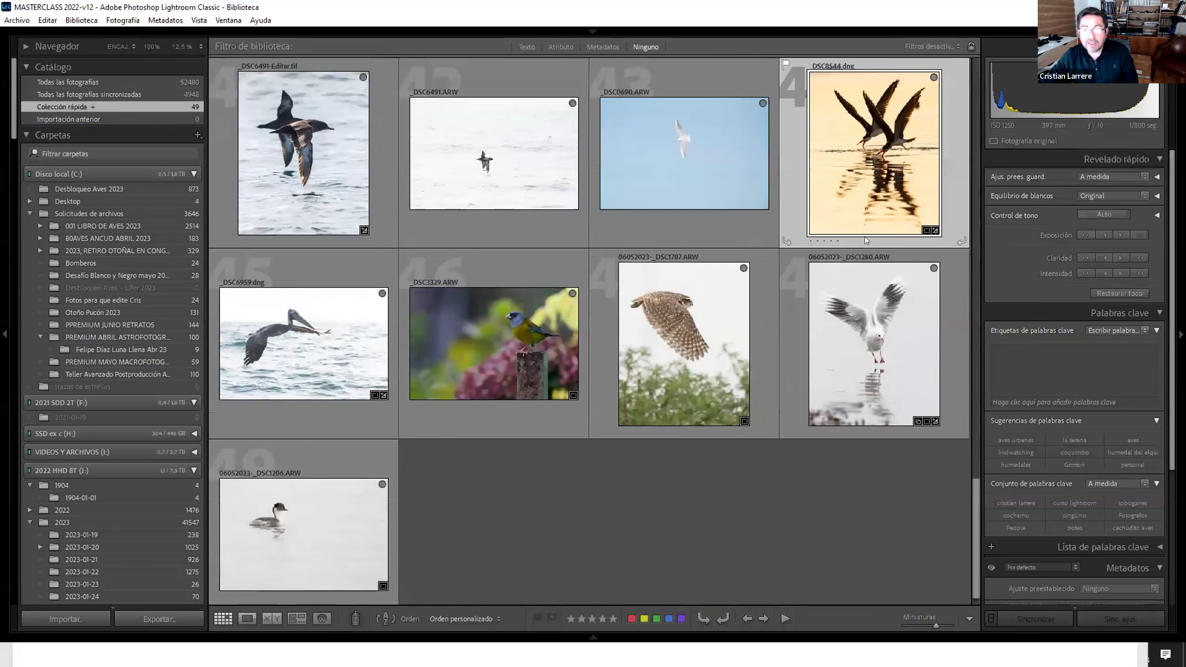
double_click(865, 183)
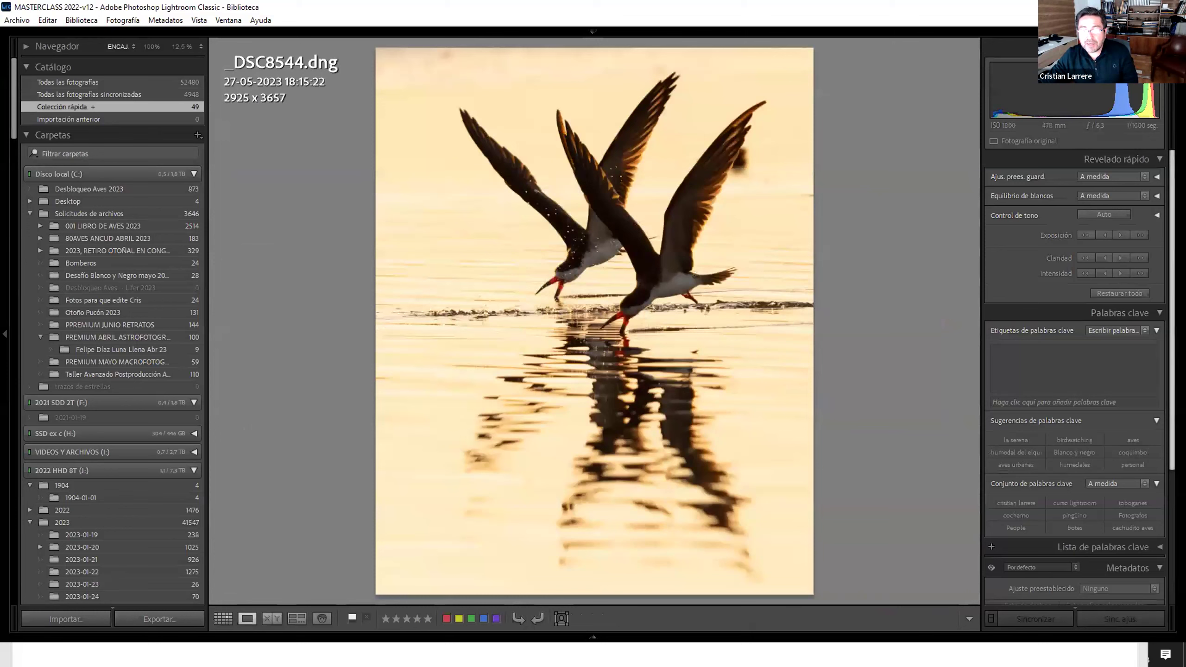
Cool the skimmers photo to 5250 temperature with highlights −51, shadows +19, whites −16
key(d)
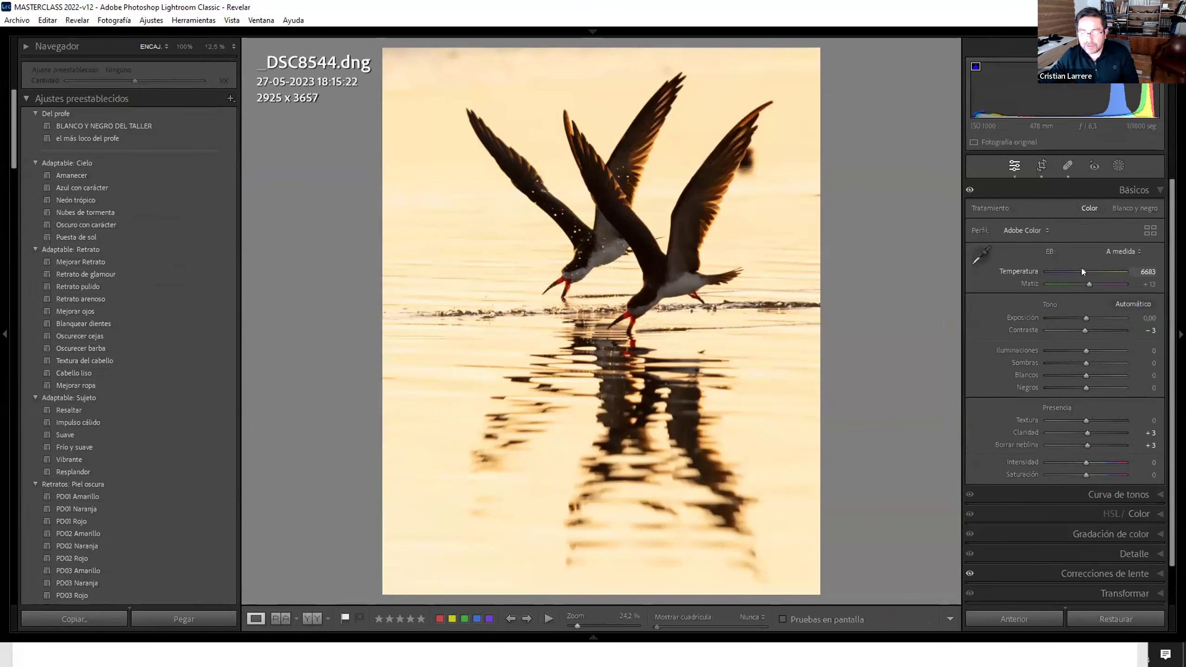
drag(1081, 262, 1073, 259)
mouse_move(1073, 351)
mouse_down()
mouse_move(1092, 364)
mouse_move(1079, 377)
mouse_up()
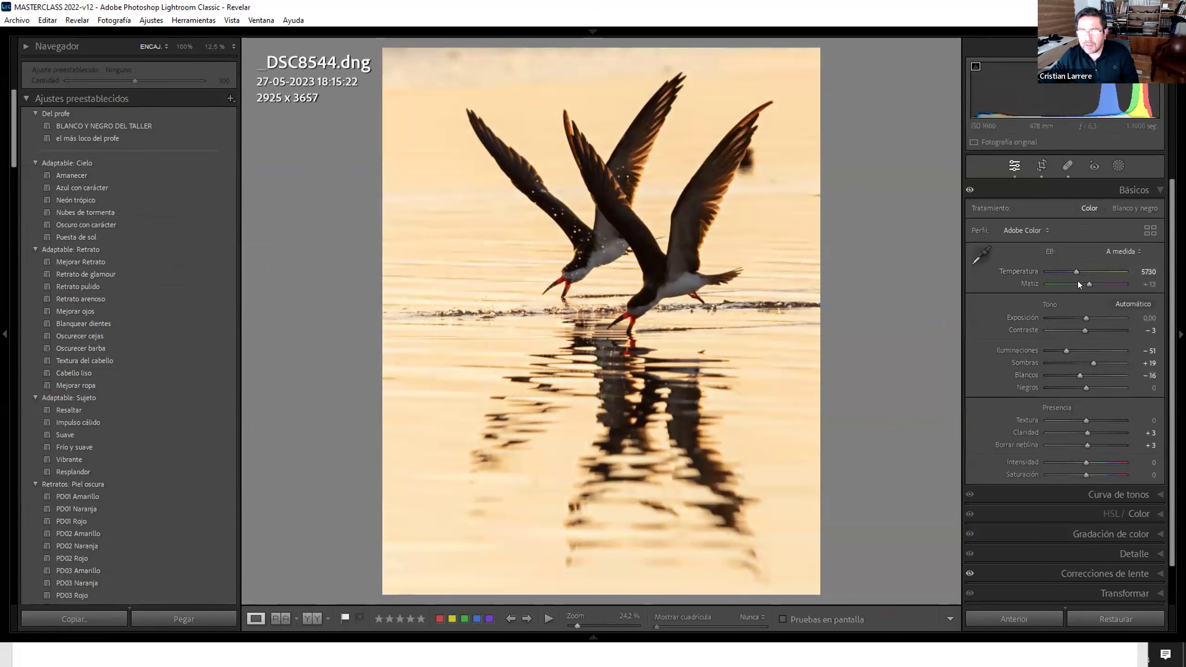
double_click(1031, 271)
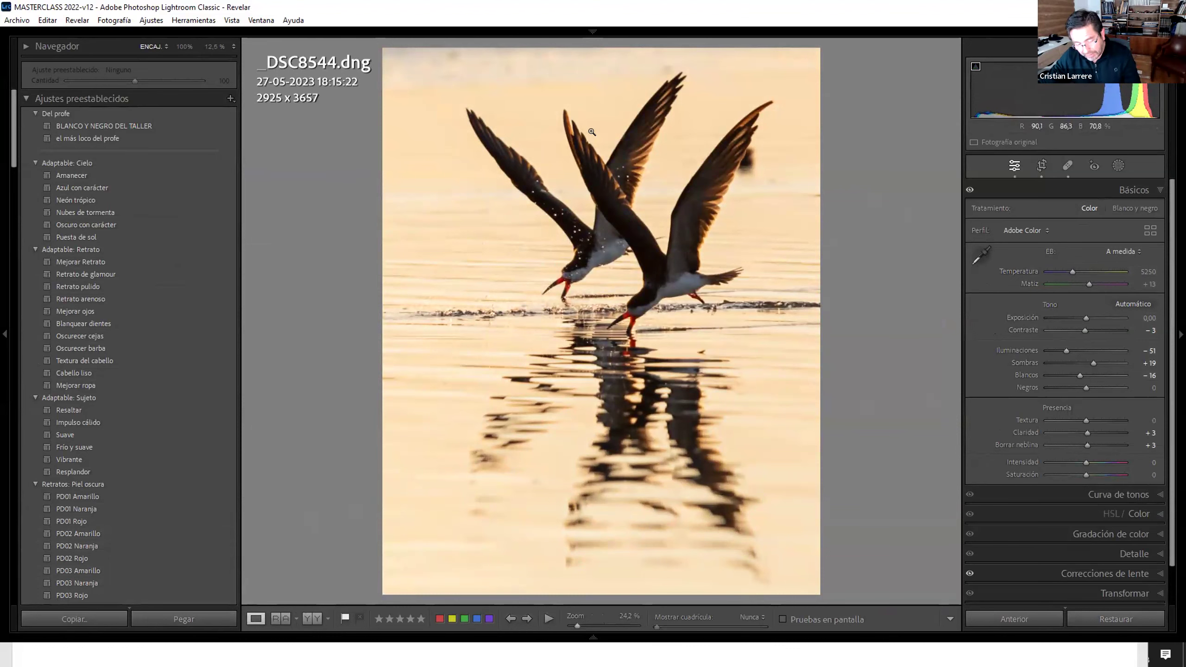
key(g)
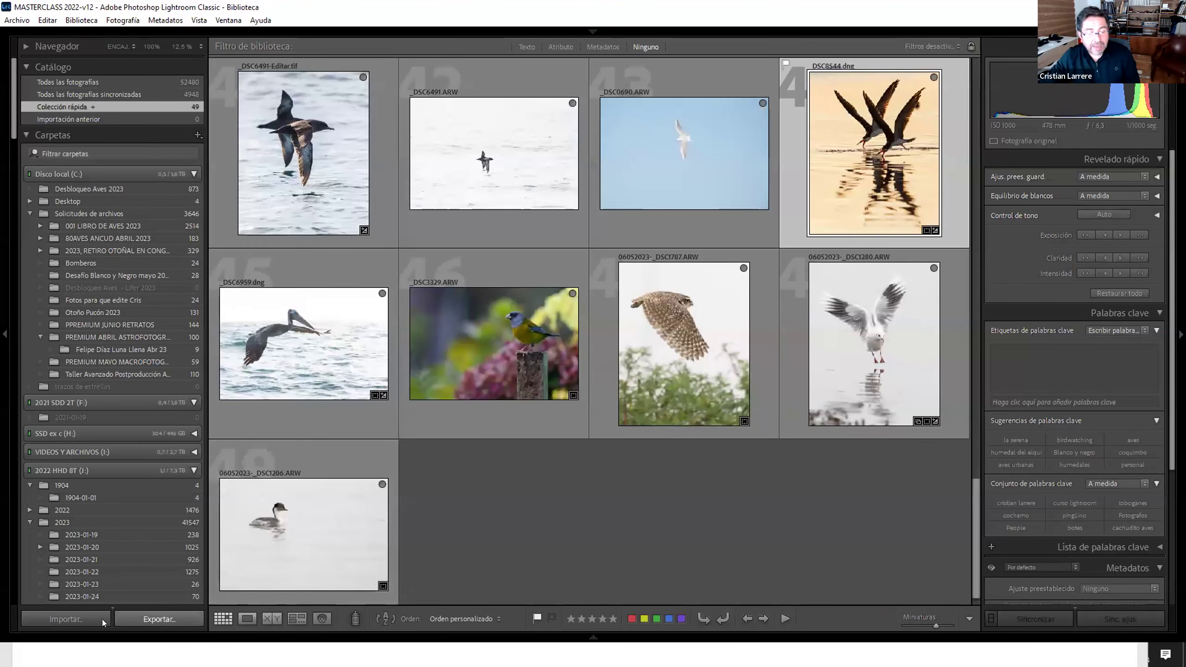
Export _DSC8544 to the Desktop into the subfolder 'demo reforzamiento'
click(149, 624)
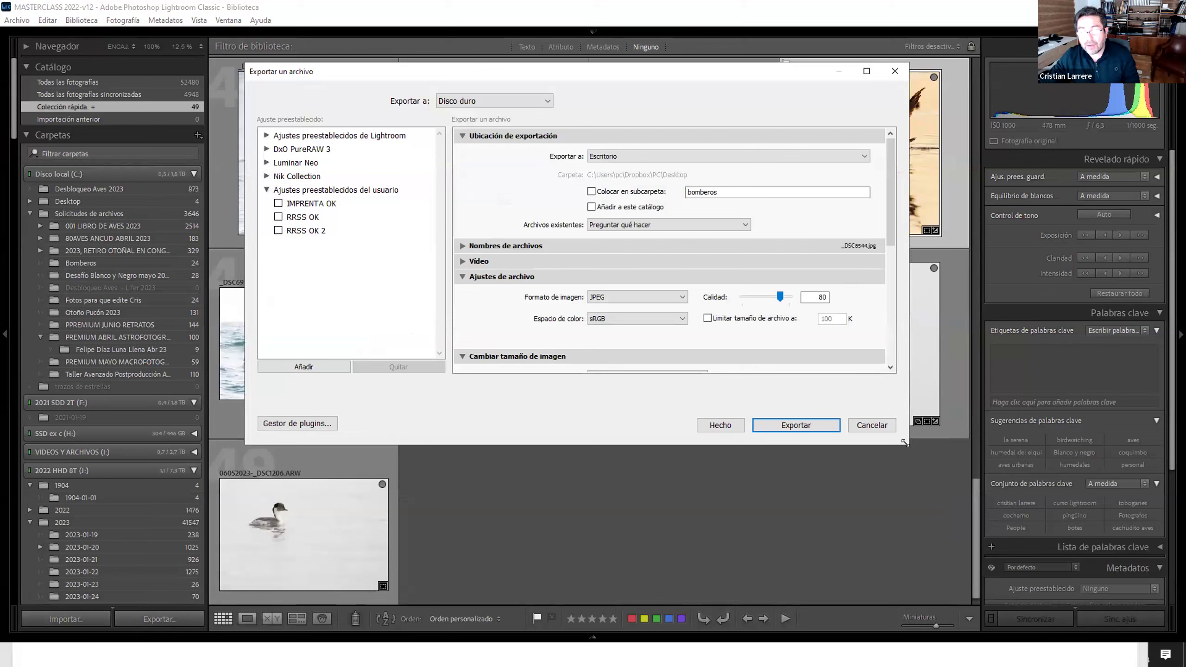
drag(903, 442, 908, 591)
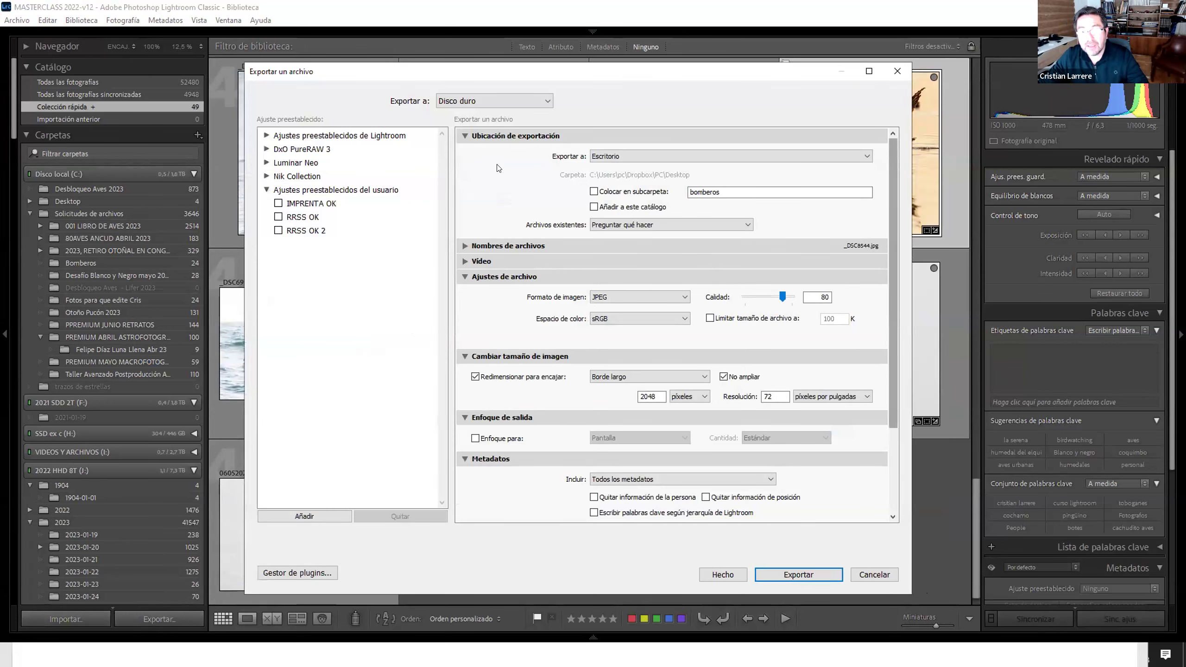
click(629, 155)
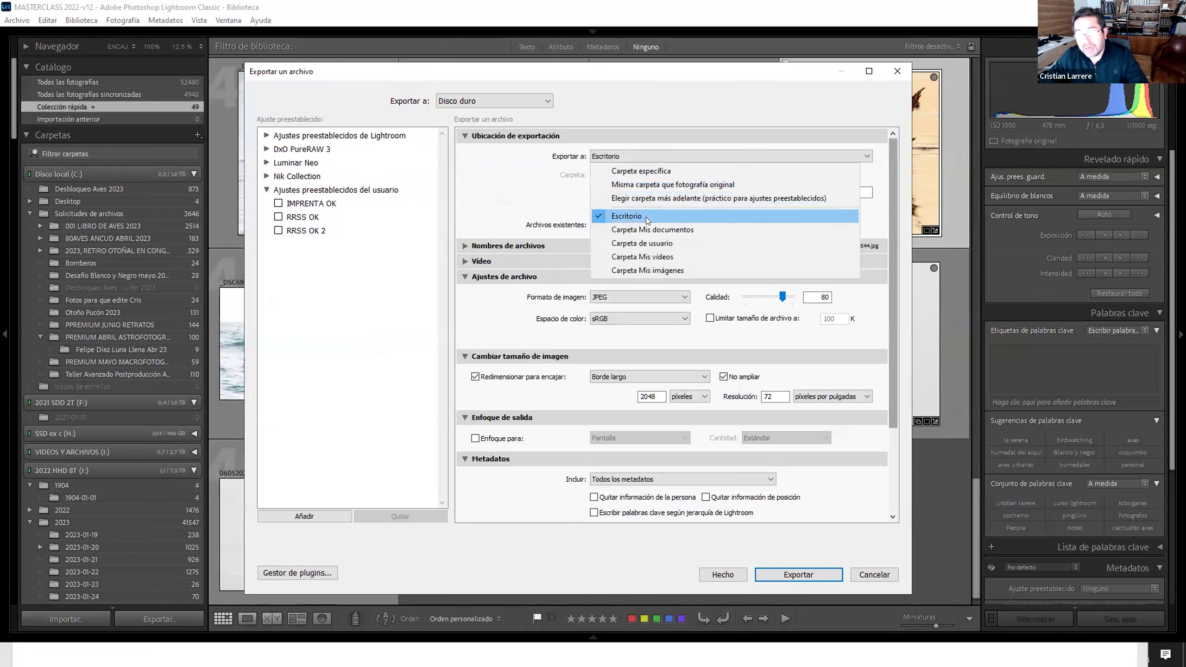
click(646, 217)
click(639, 156)
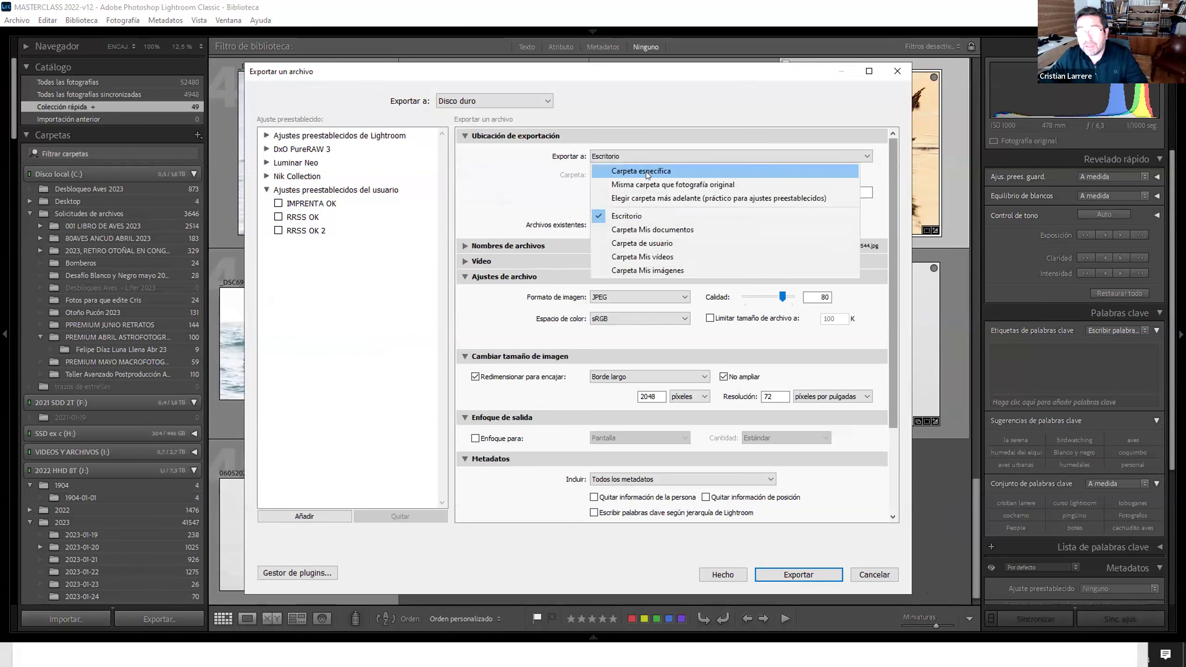
click(648, 218)
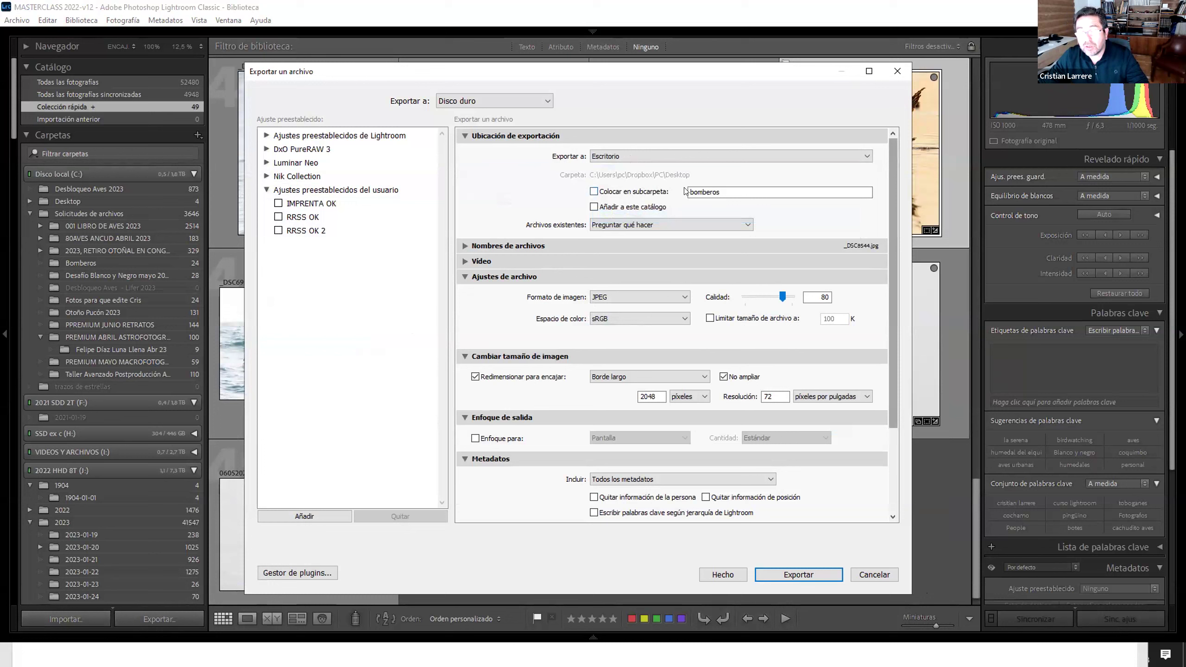
click(655, 190)
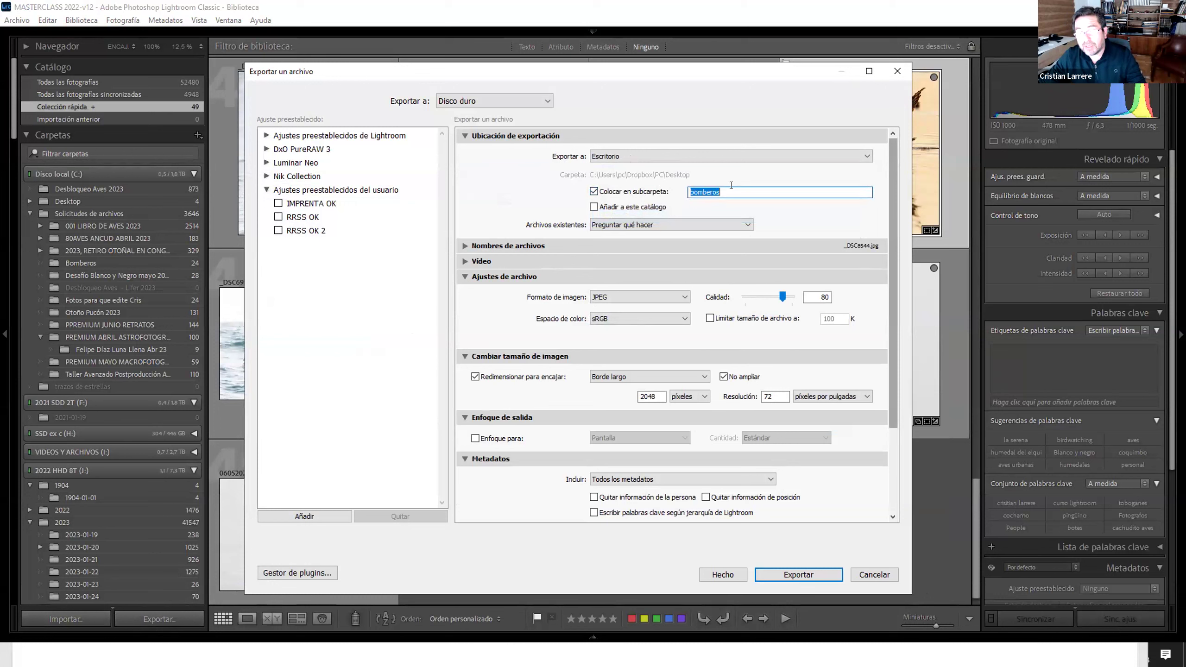
text(demo reforzamient)
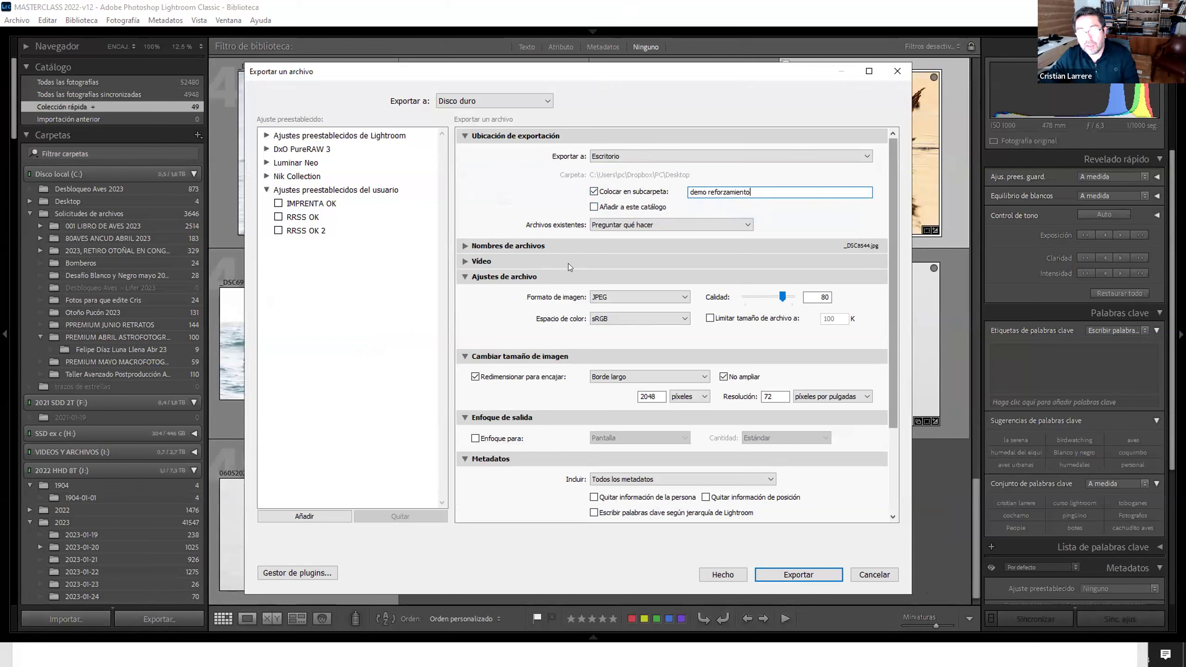
Keep sRGB as the color space and raise JPEG quality to 100
click(616, 312)
click(620, 319)
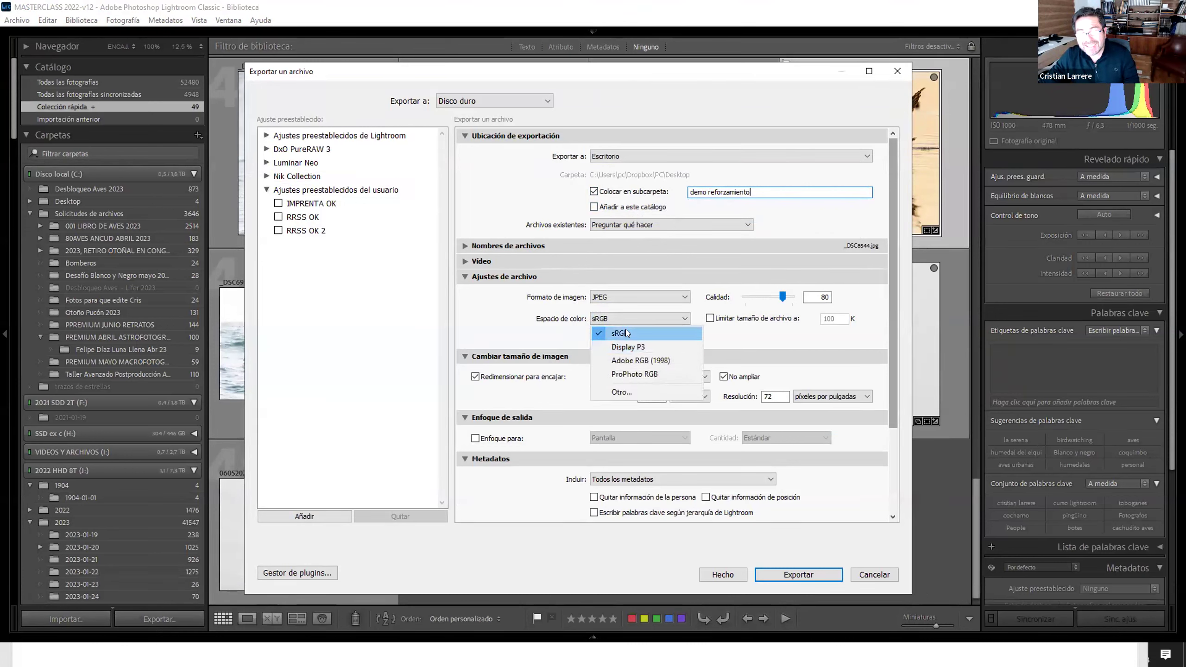
click(626, 332)
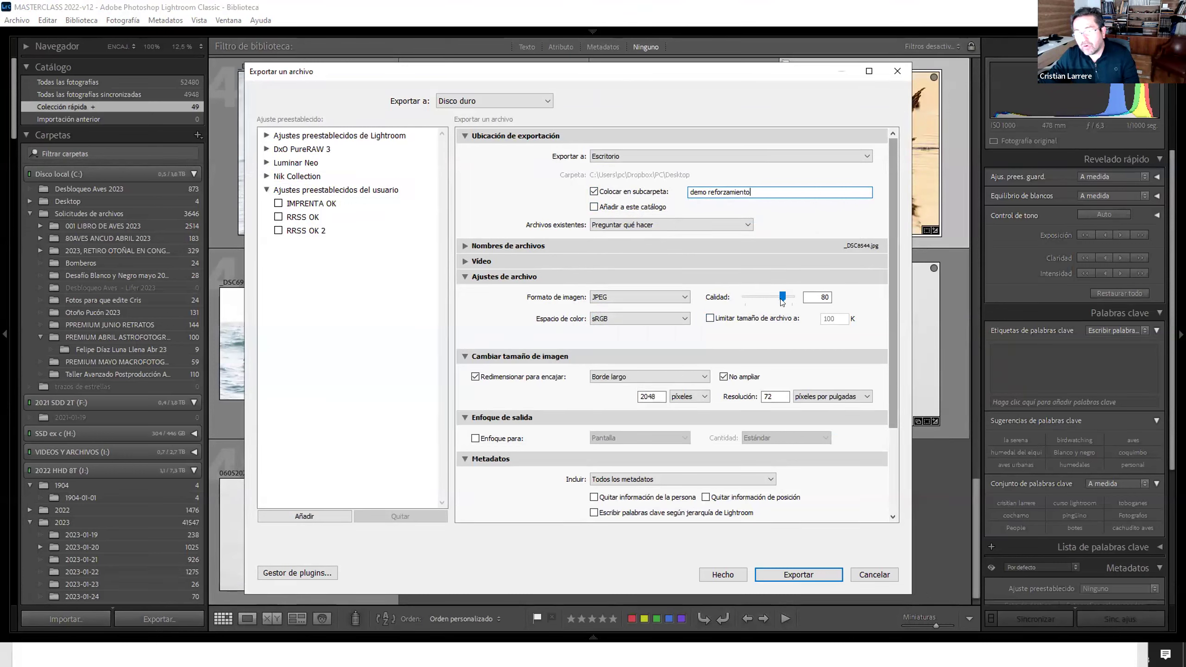
drag(783, 298, 792, 303)
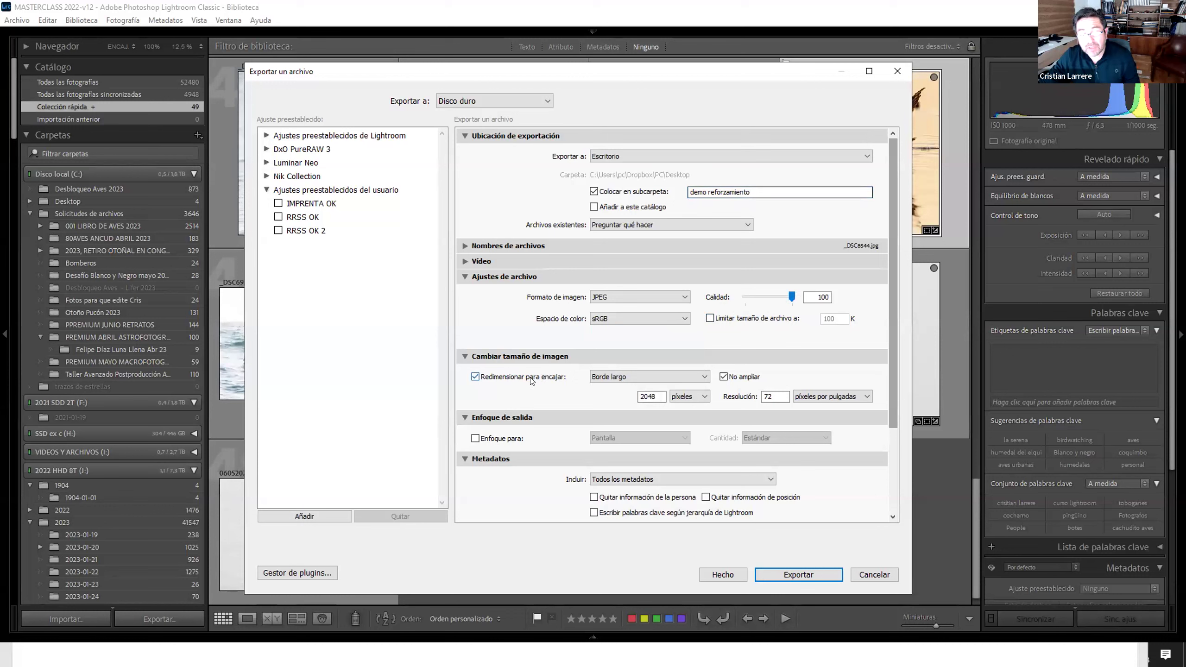
Resize the export to a 2048-pixel long edge at 72 resolution
click(631, 378)
click(642, 418)
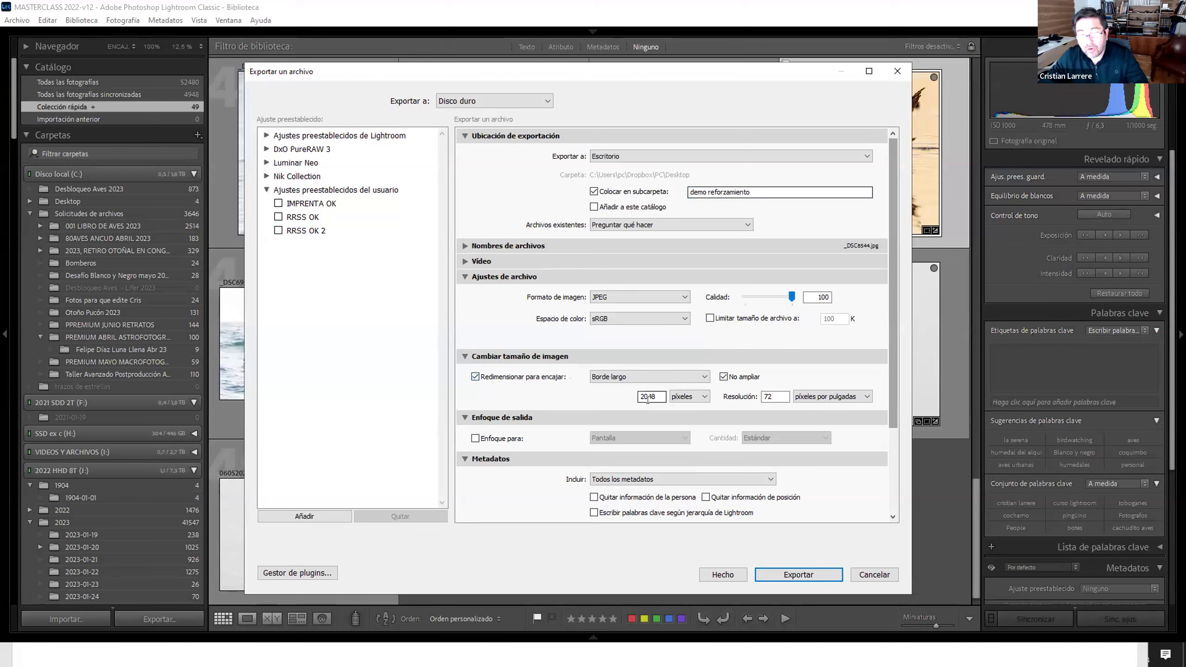
double_click(657, 391)
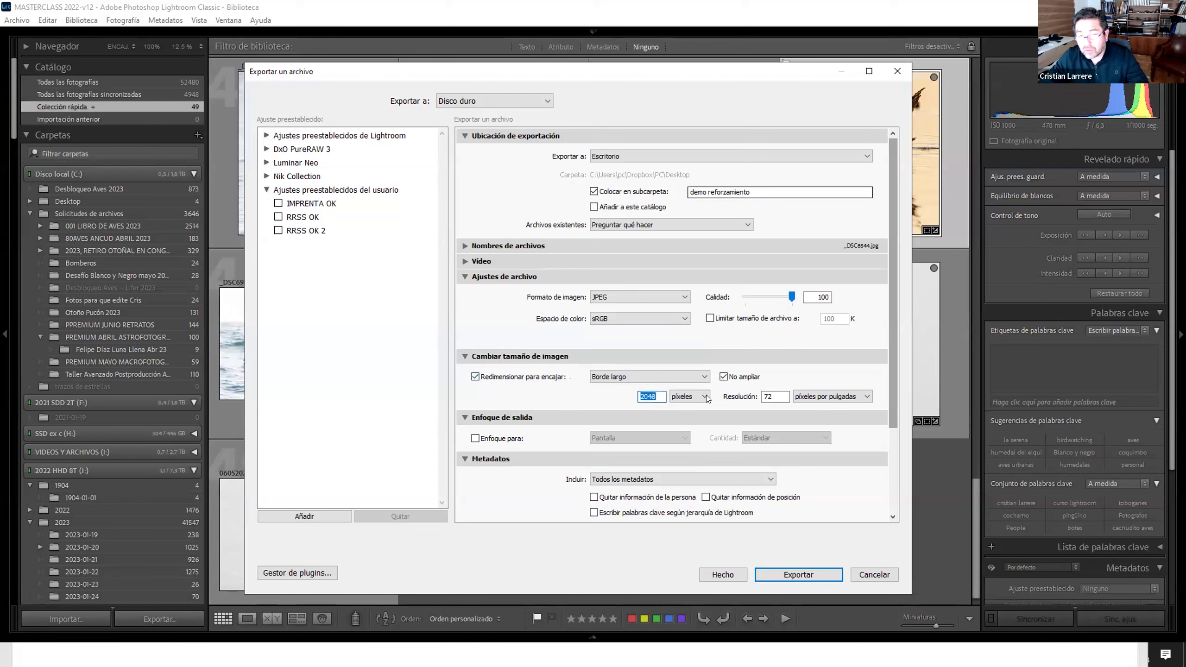
double_click(768, 397)
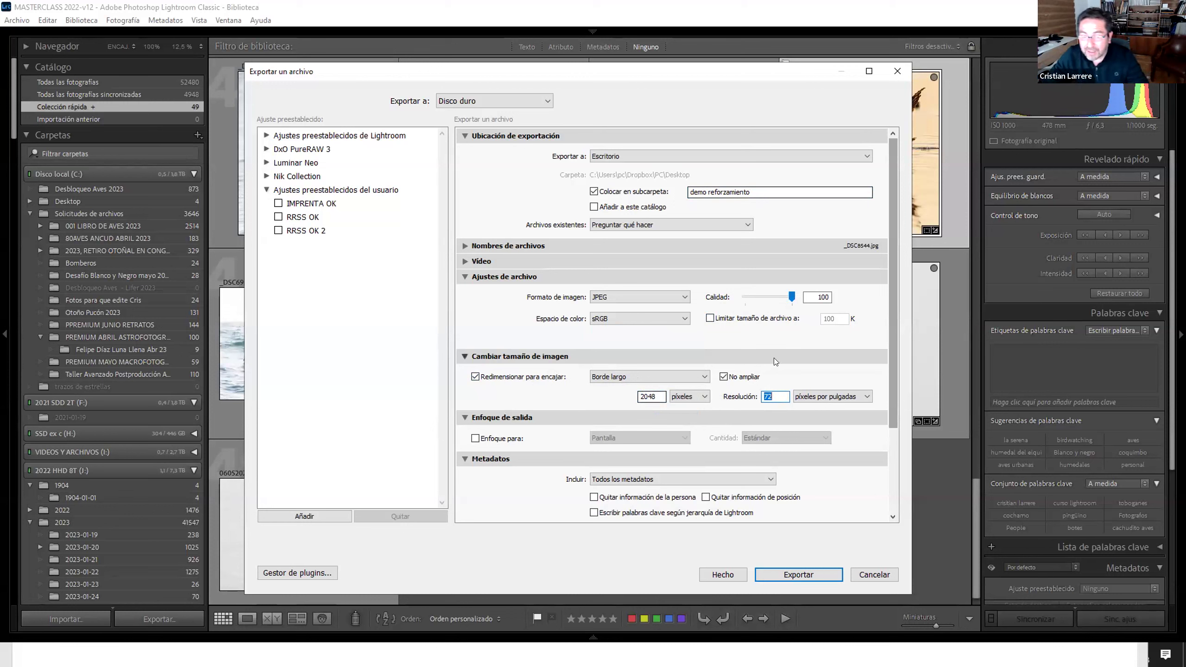
click(724, 376)
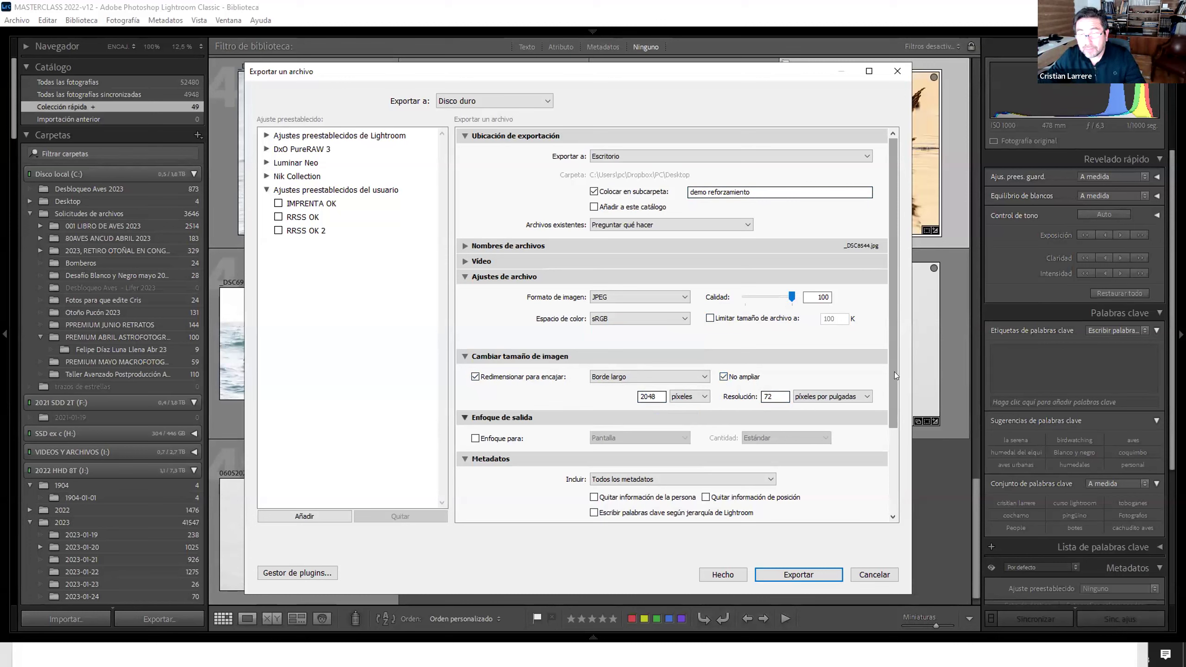
drag(894, 374, 894, 477)
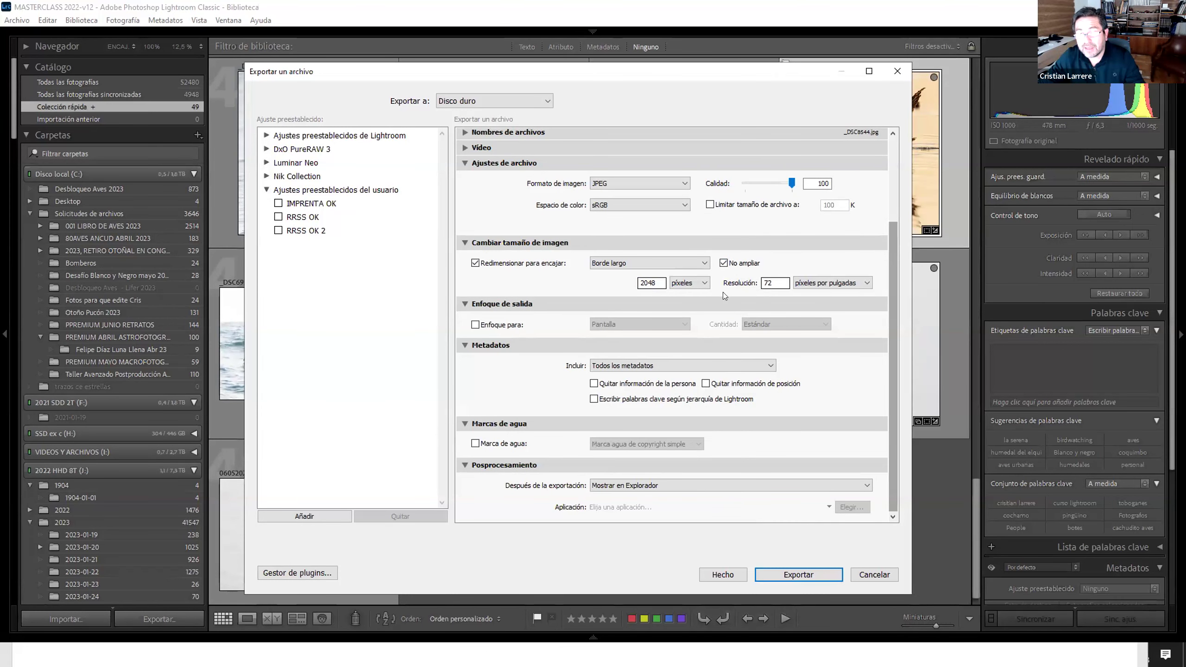
scroll(723, 292, up, 5)
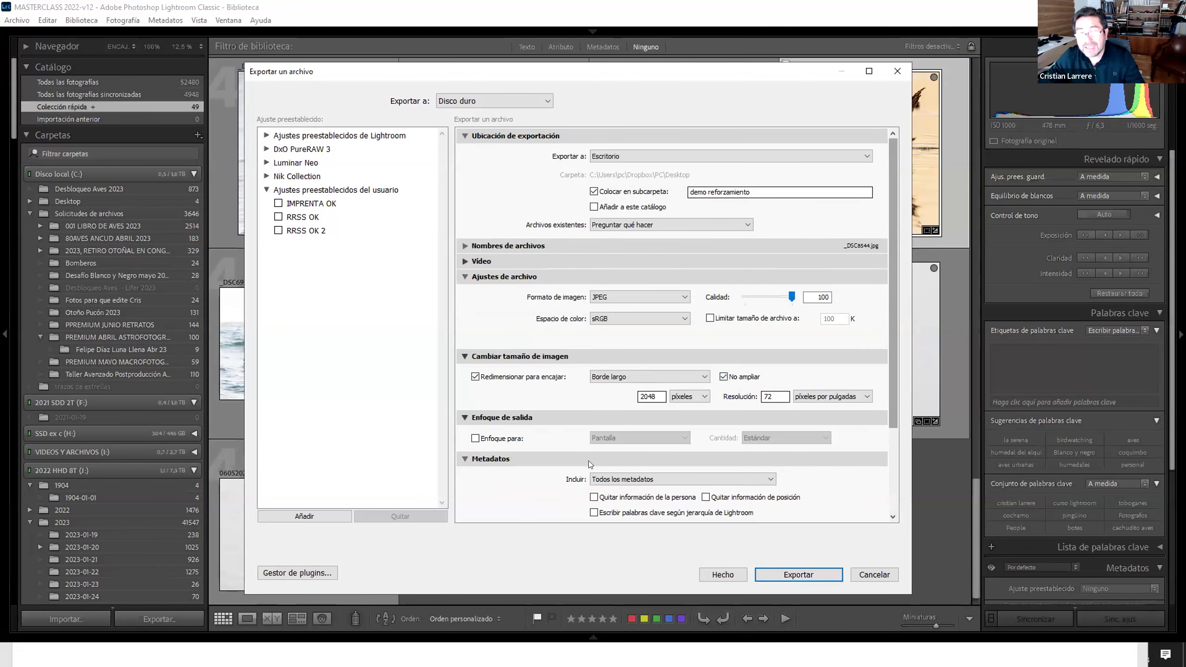
Export _DSC8544, preview the resulting JPEG in Photos, then return to Lightroom
click(816, 575)
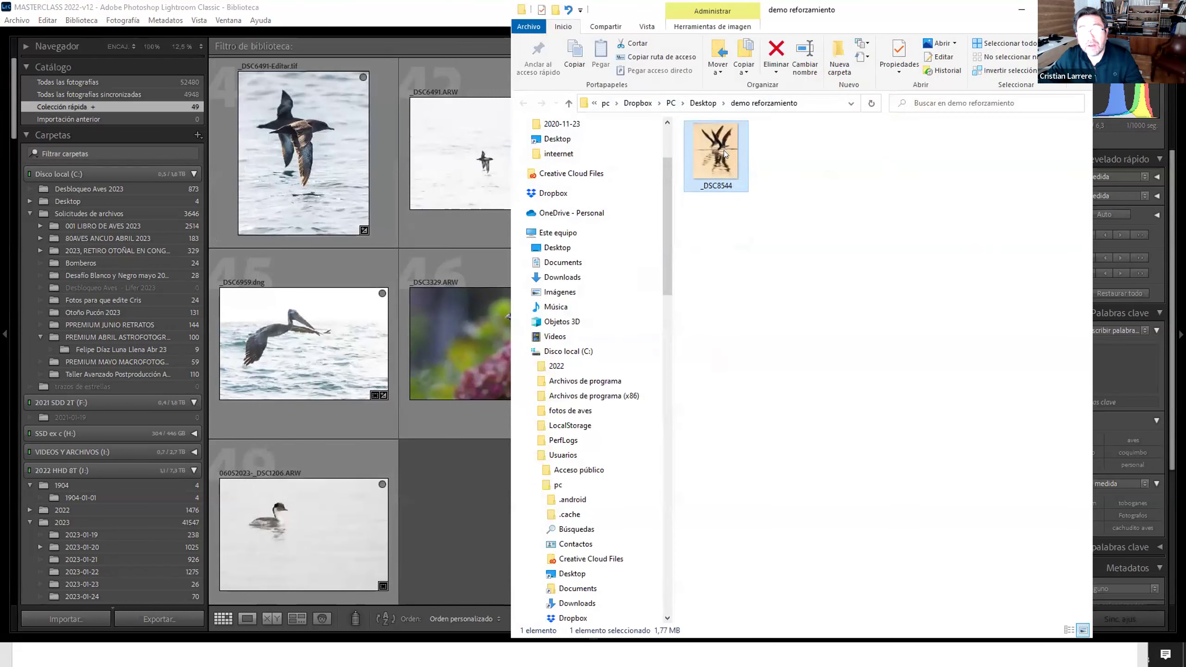
double_click(722, 164)
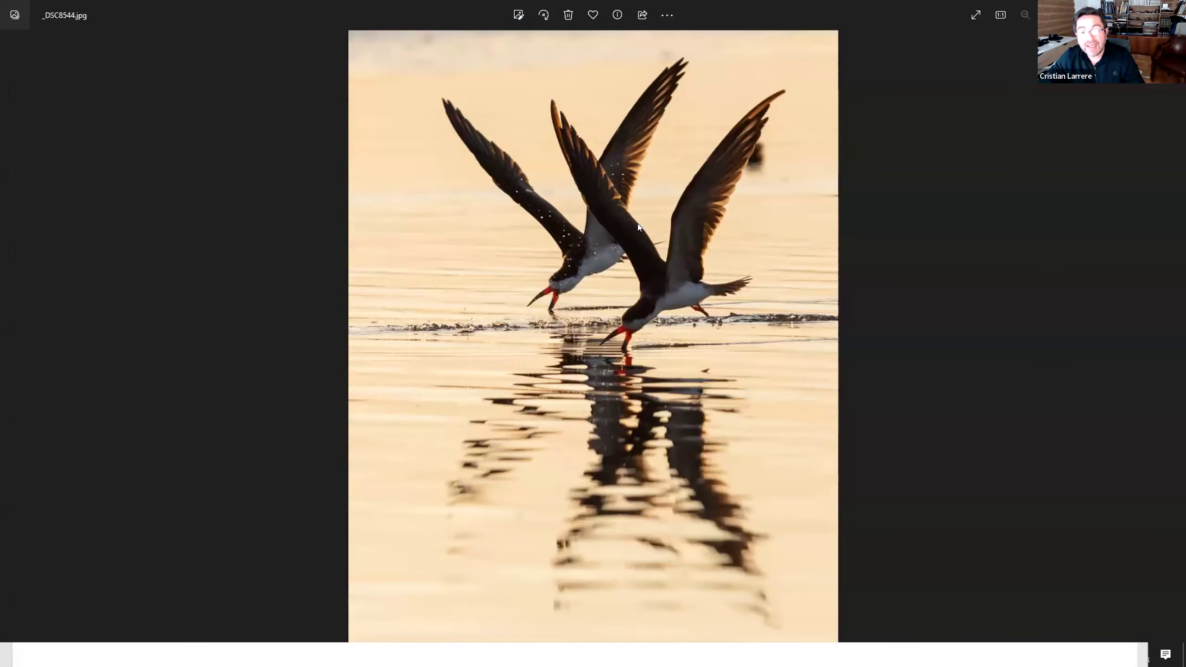
scroll(637, 223, up, 2)
scroll(679, 299, down, 2)
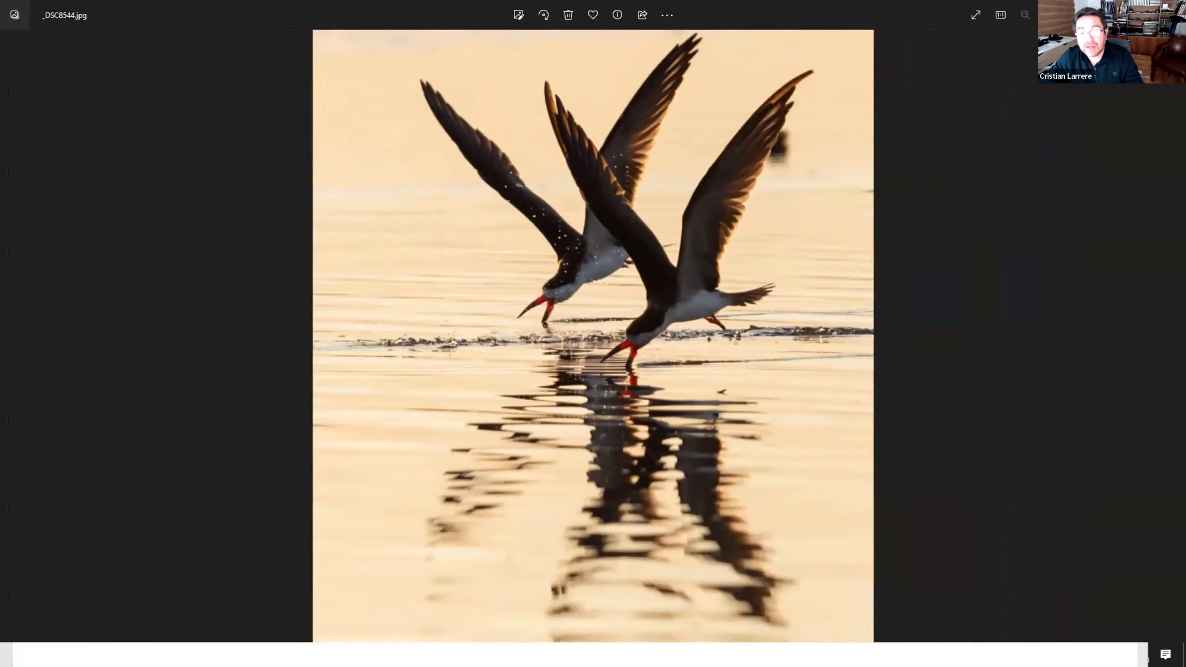
key(Escape)
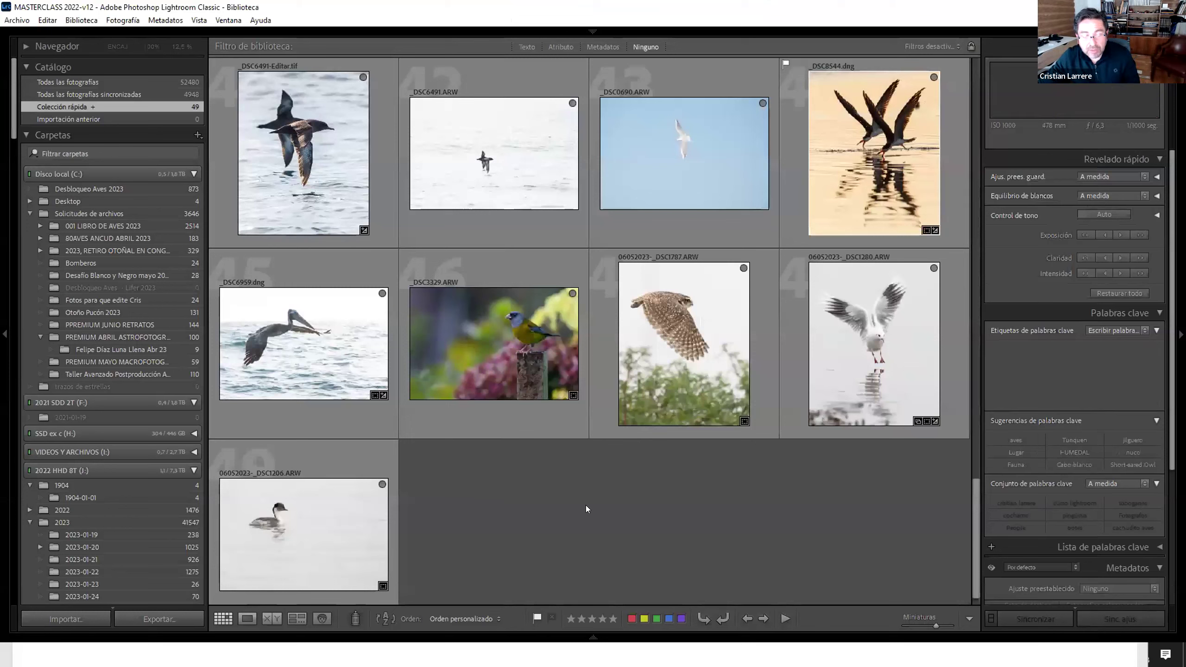
click(490, 488)
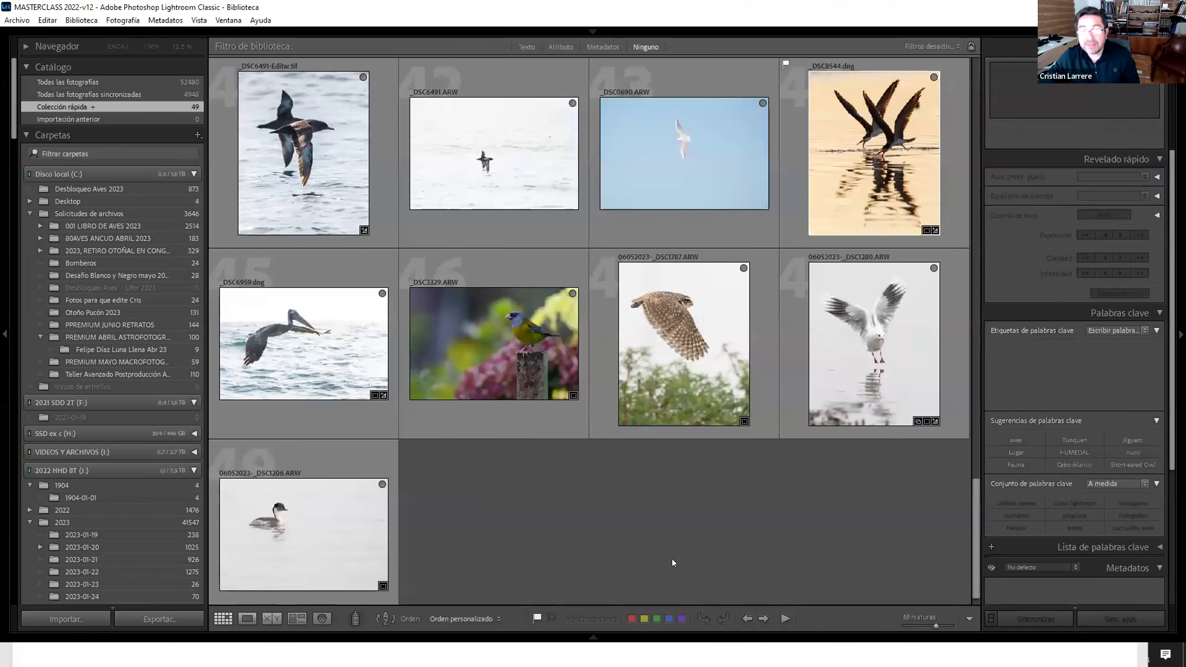
Set the 49-photo export to Adobe RGB (1998), full size without resizing, 300 ppi
click(155, 619)
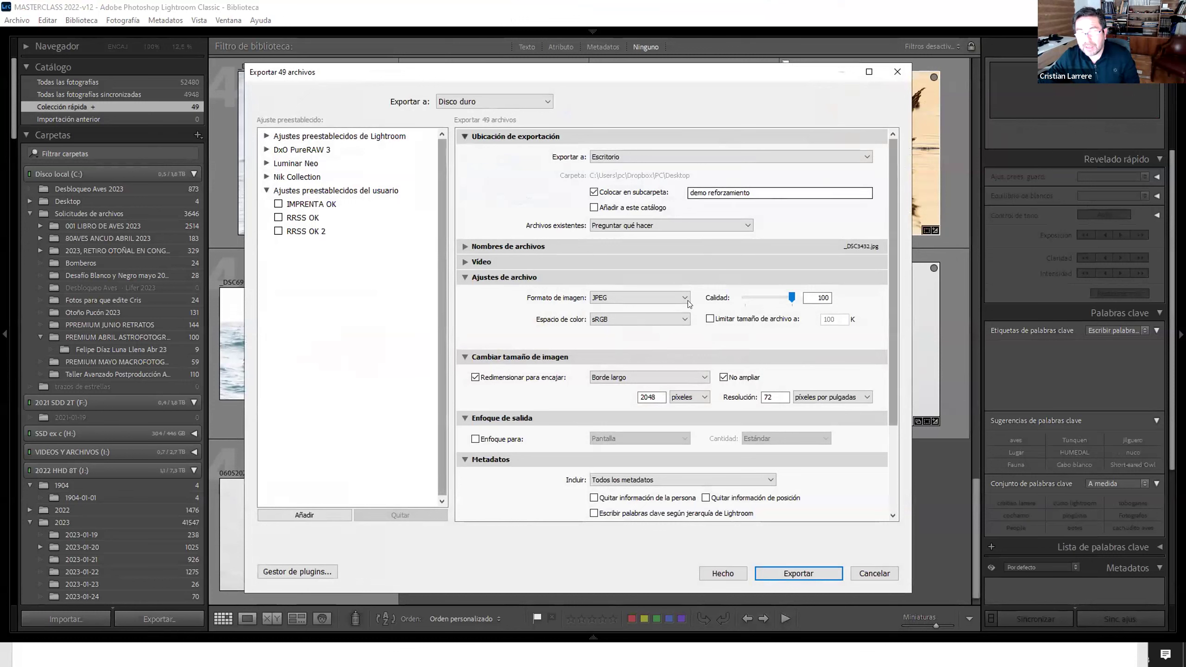
click(666, 322)
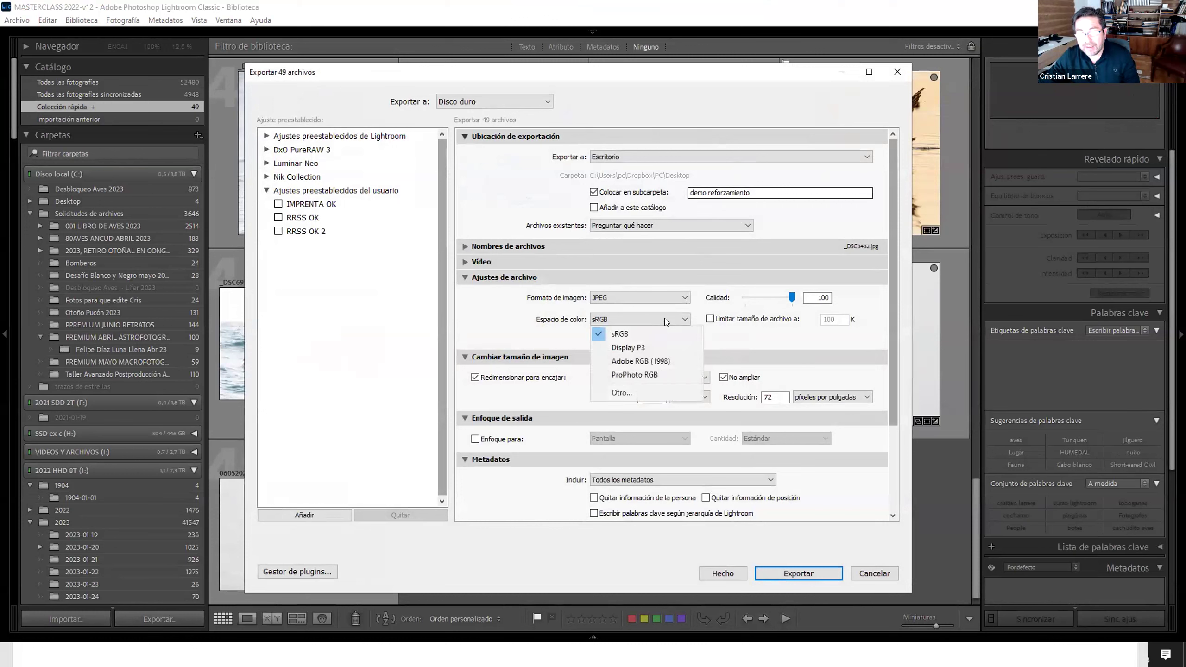
click(667, 363)
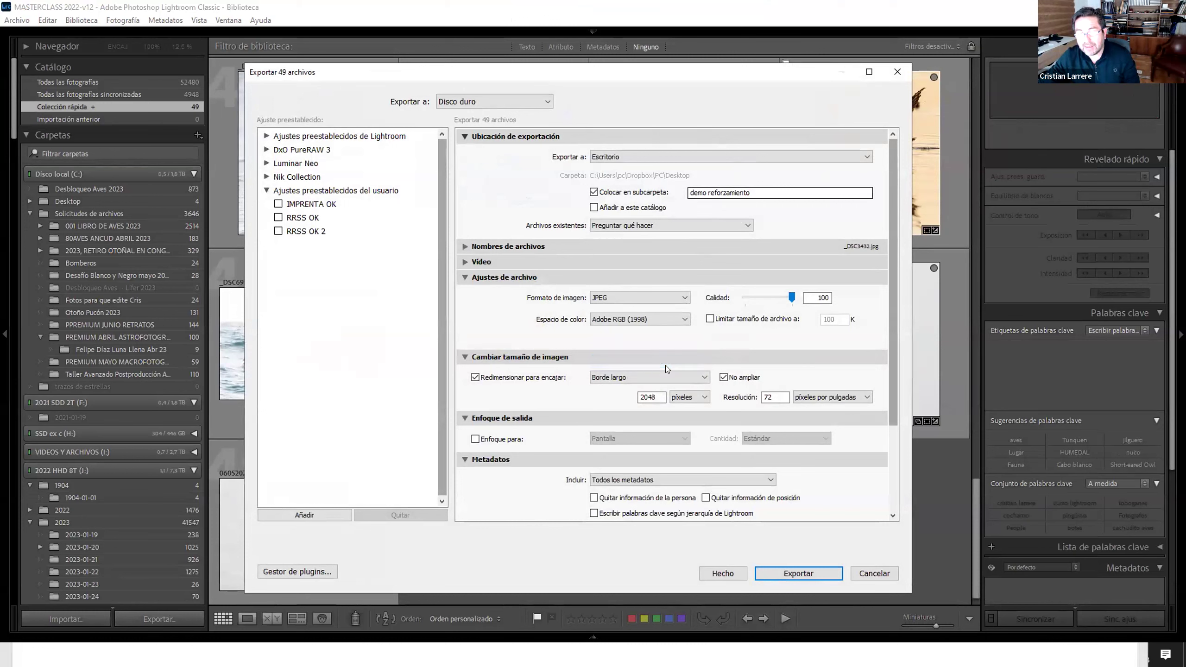
click(512, 377)
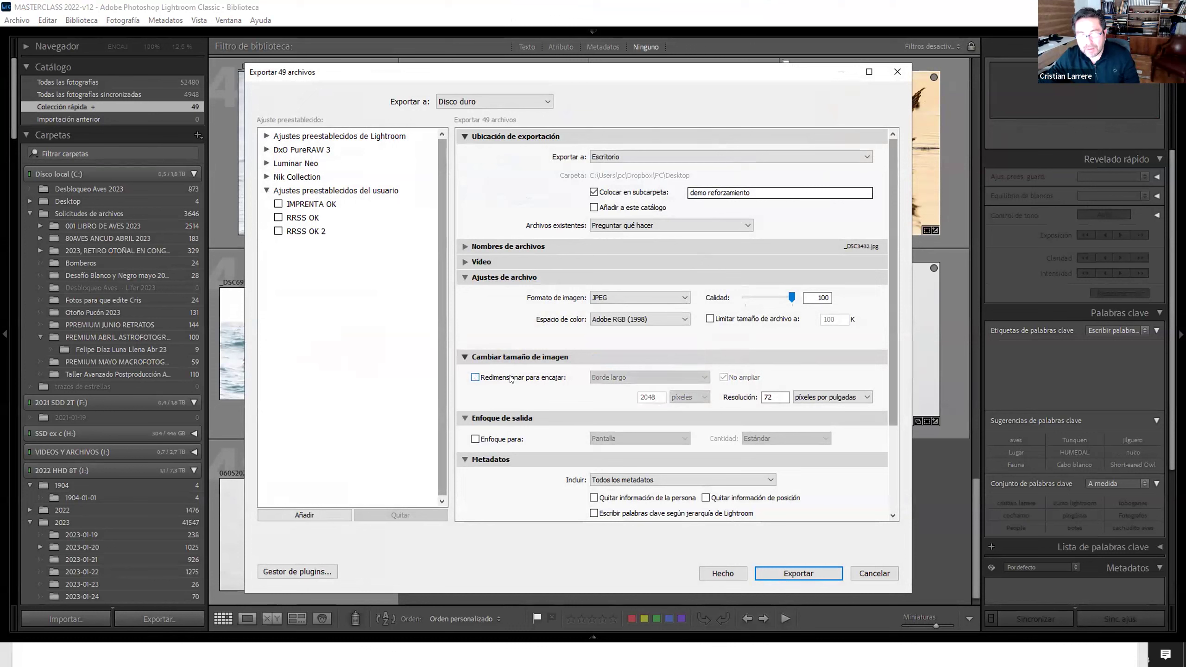
double_click(775, 397)
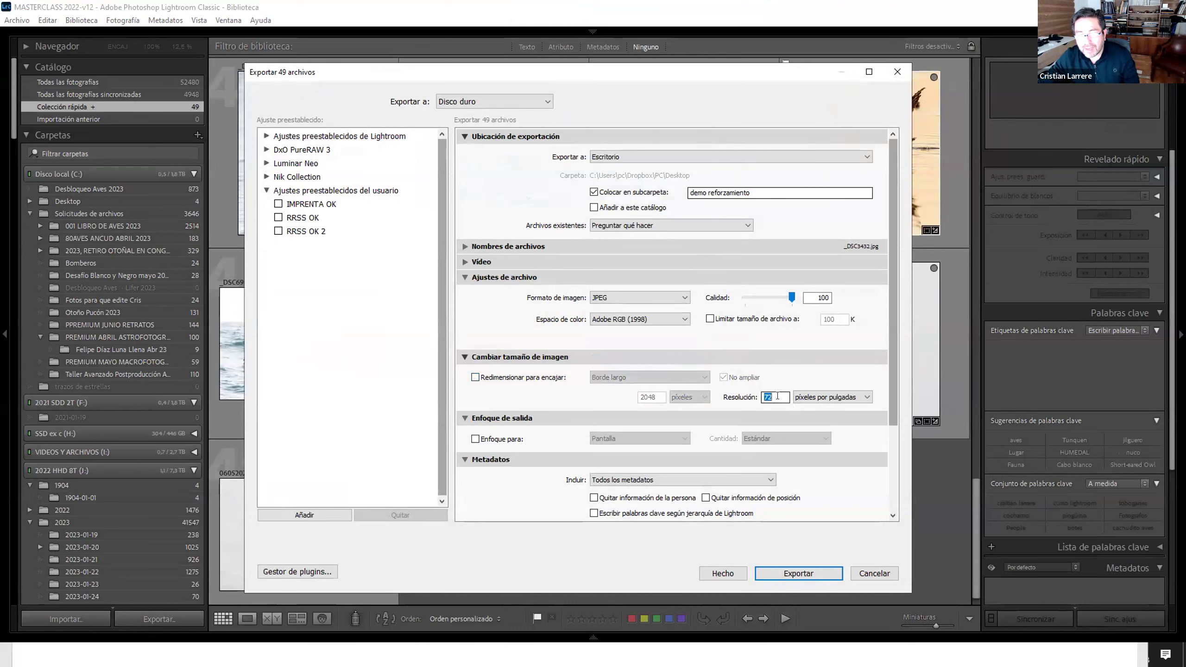
text(300)
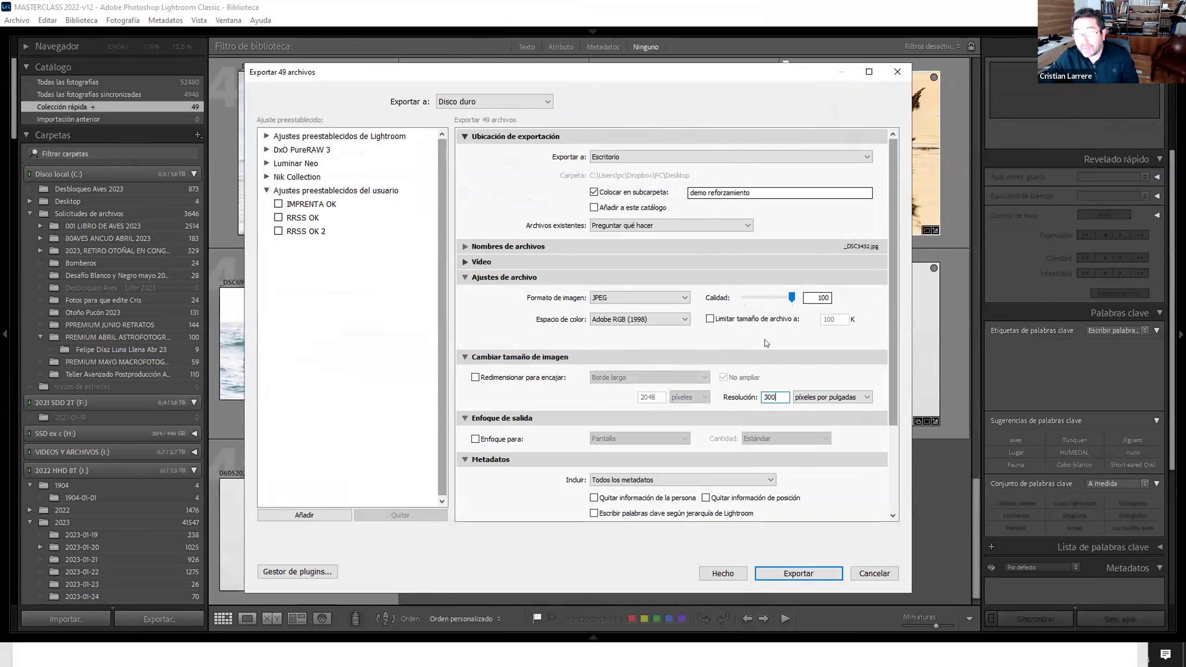
Check the 'demo reforzamiento' subfolder name and start exporting the 49 photos
drag(889, 333, 881, 418)
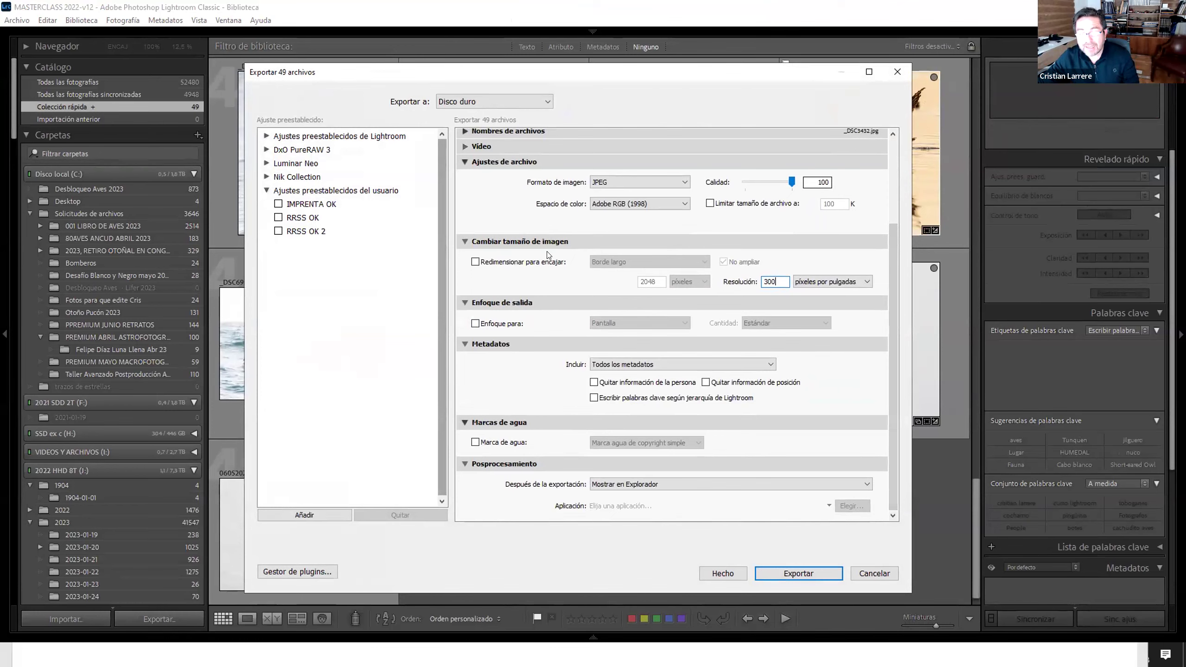
scroll(549, 254, up, 3)
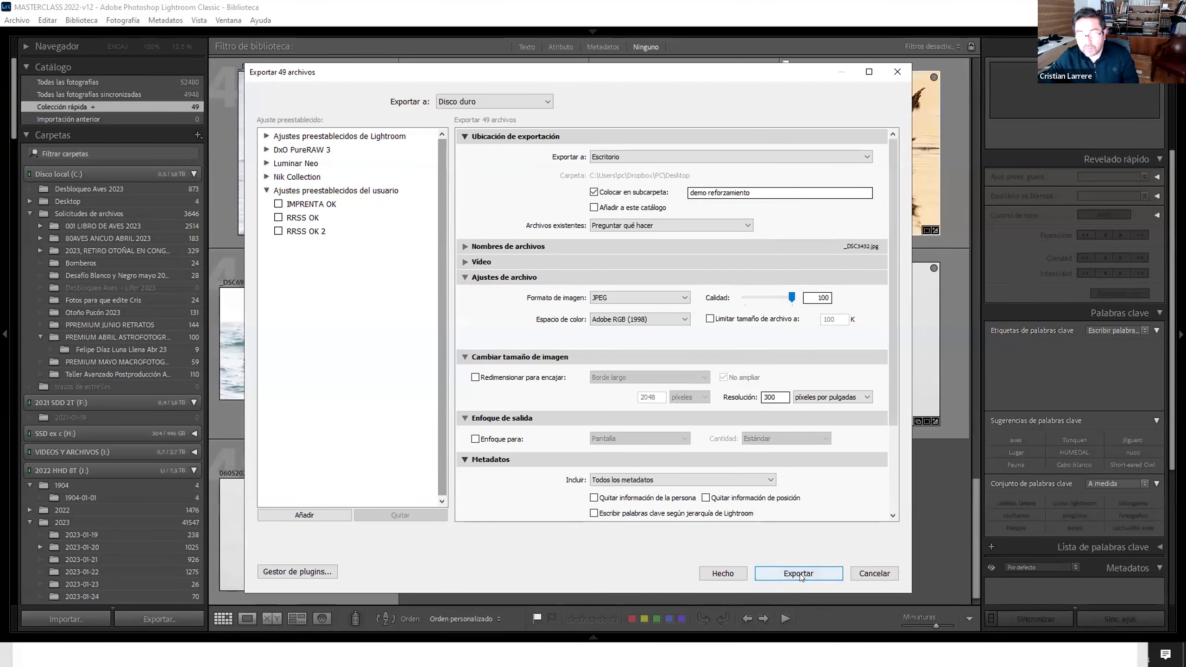
click(761, 192)
double_click(760, 192)
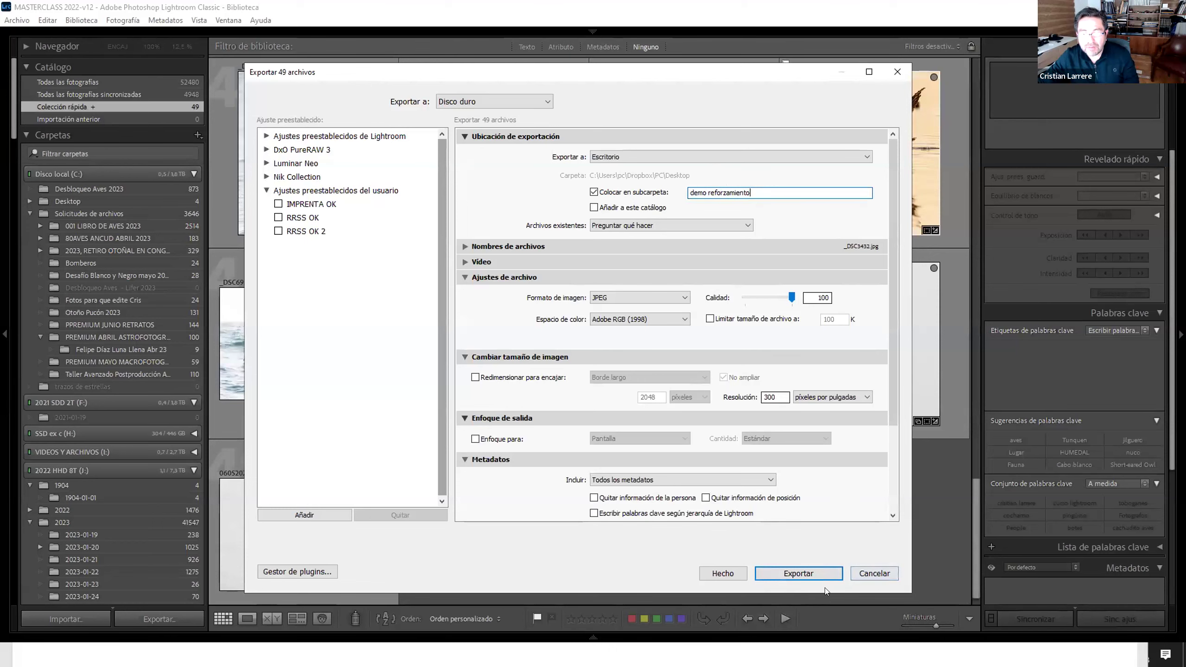
click(822, 574)
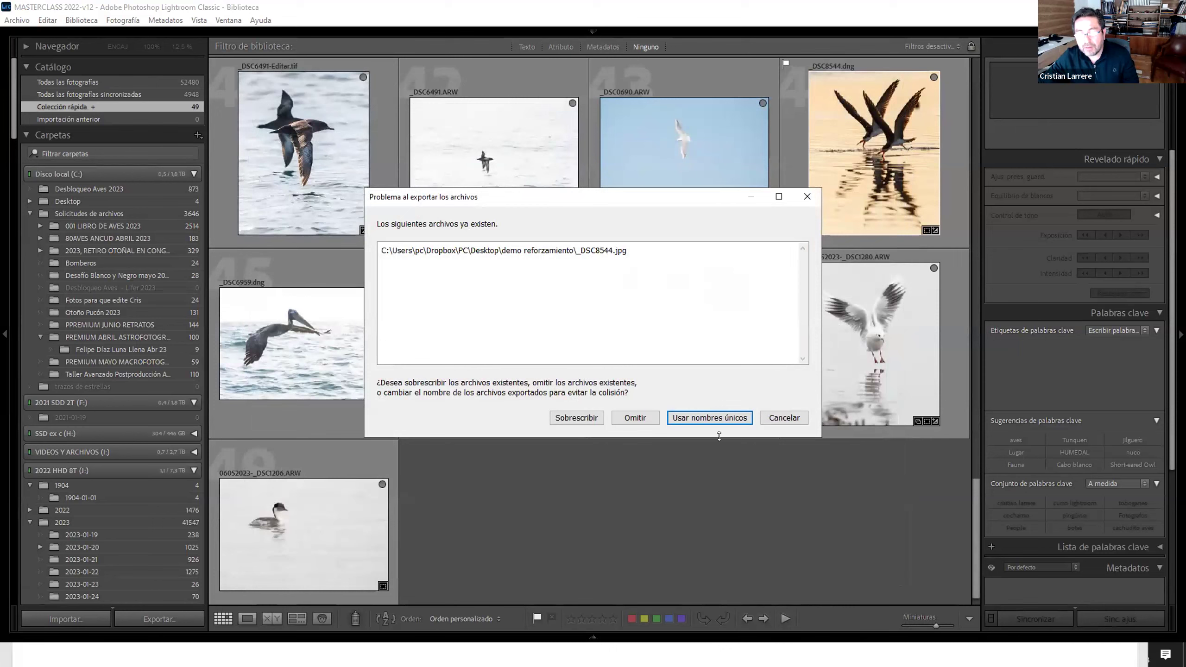
Resolve the file-name conflict with unique names and monitor the 49-photo export progress
click(711, 418)
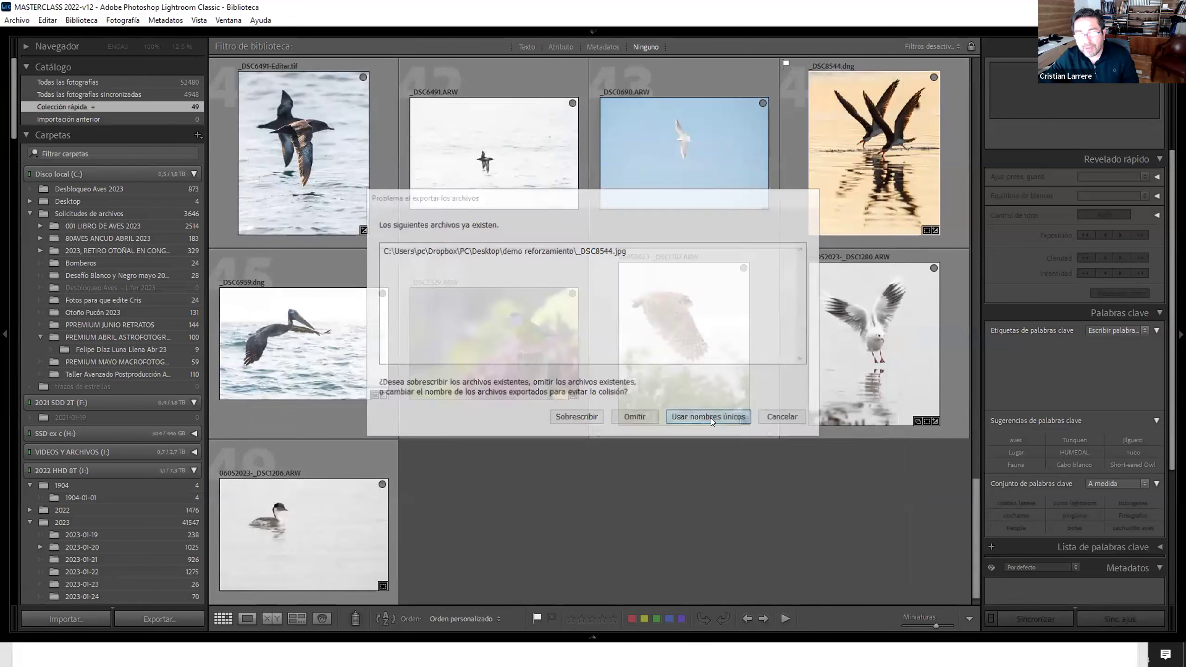
click(403, 638)
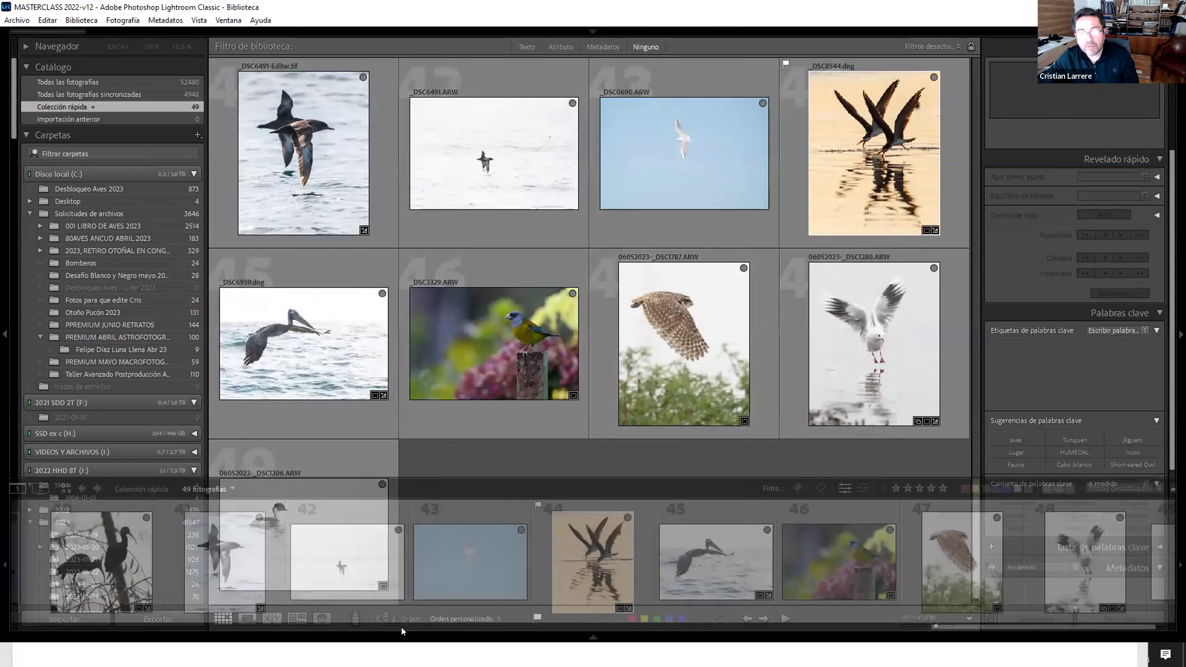
mouse_move(494, 356)
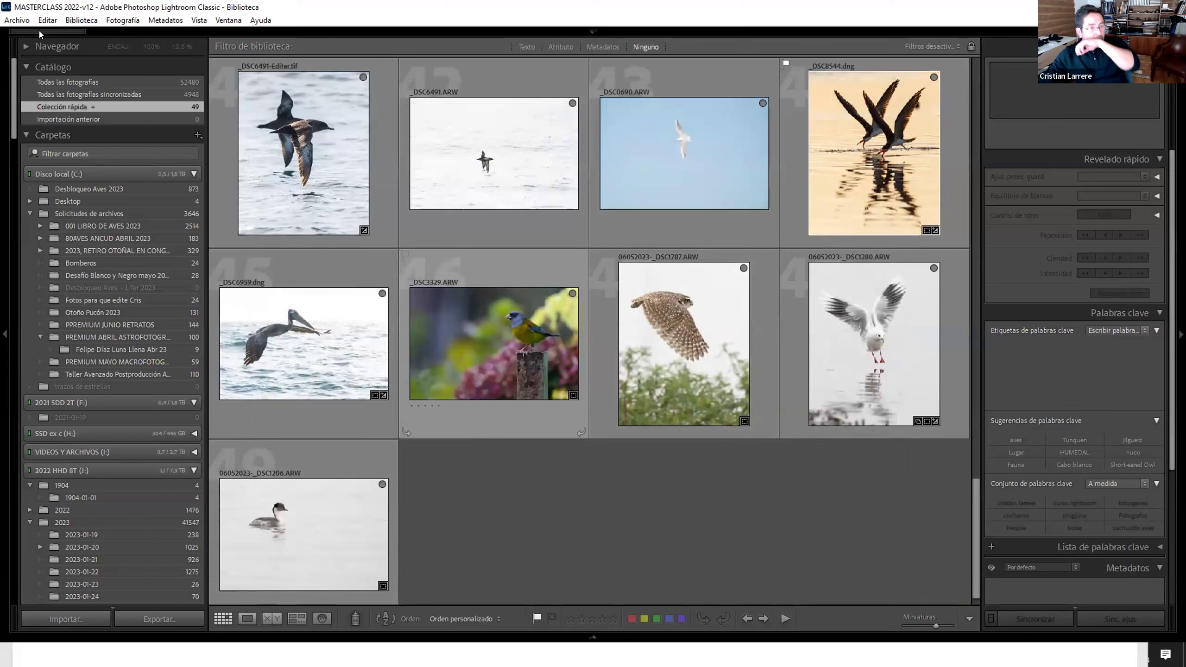
key(ctrl+alt+shift+e)
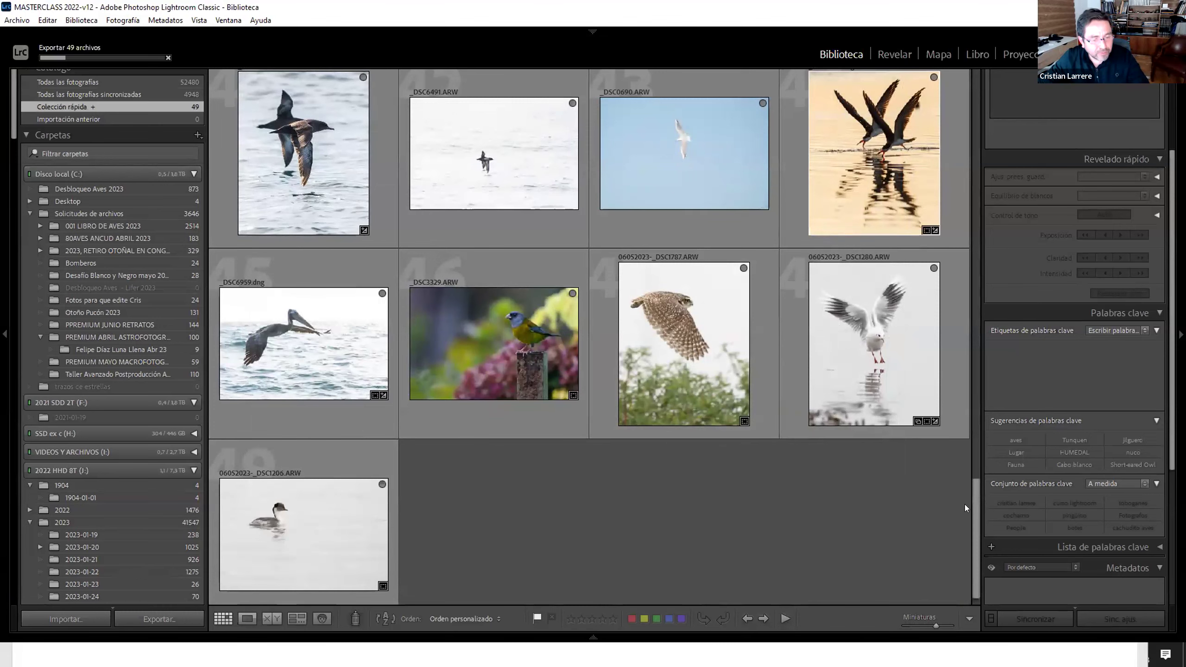
scroll(439, 262, up, 3)
scroll(440, 268, up, 3)
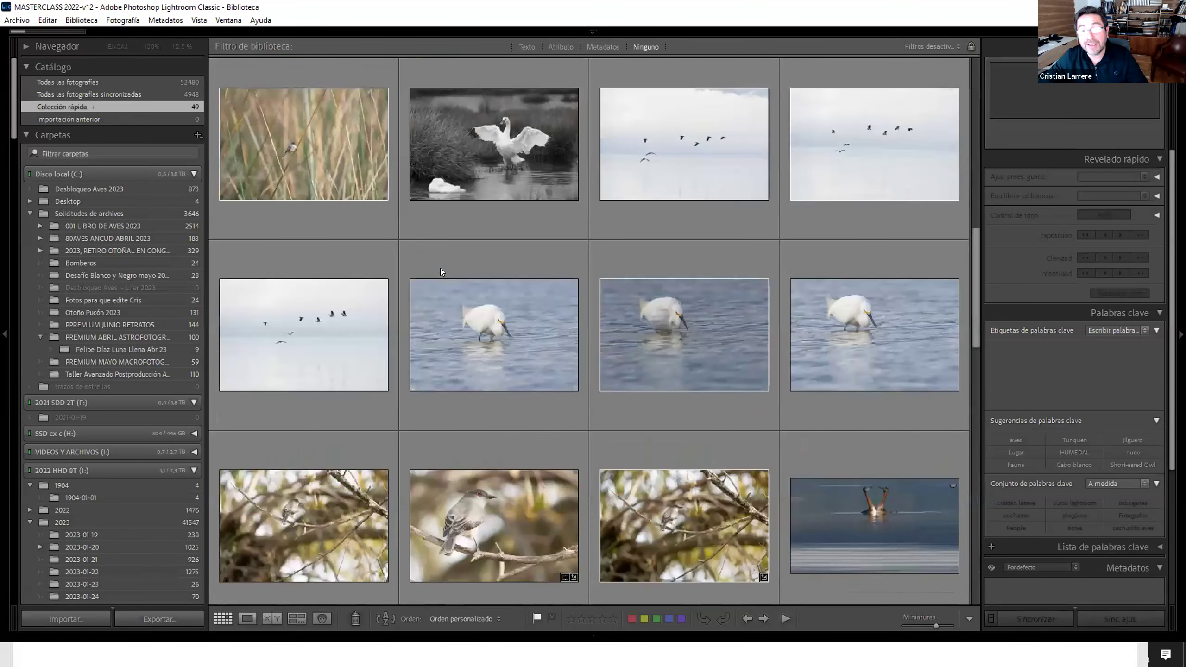
scroll(440, 268, down, 3)
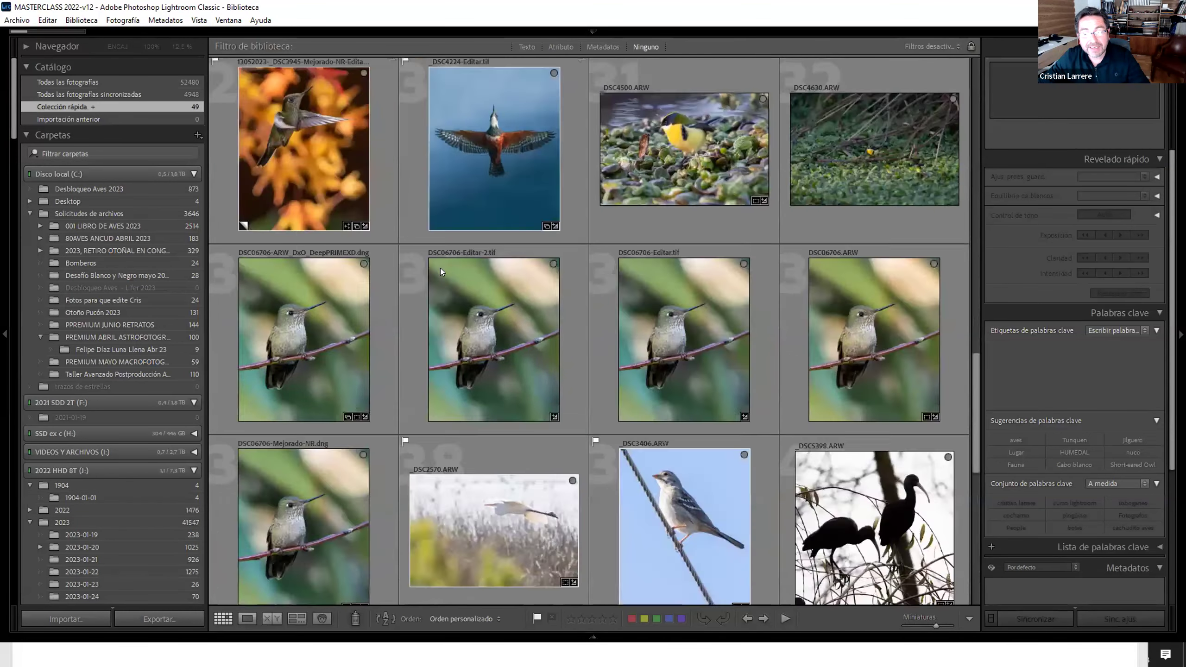
scroll(440, 267, down, 3)
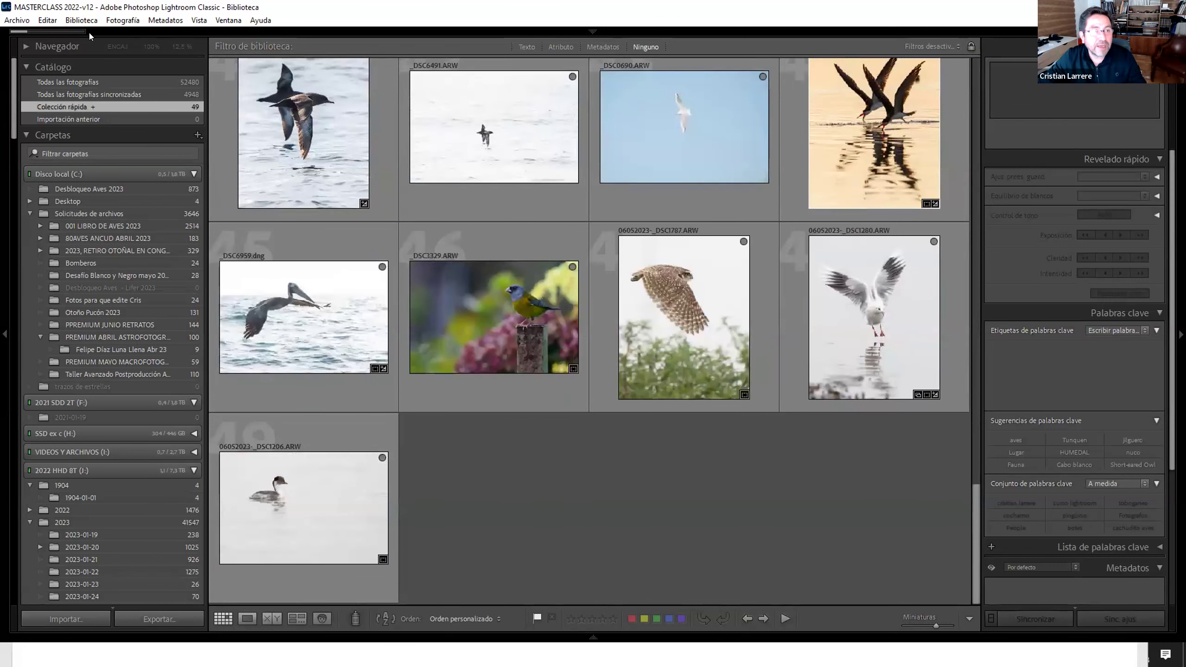
mouse_move(164, 56)
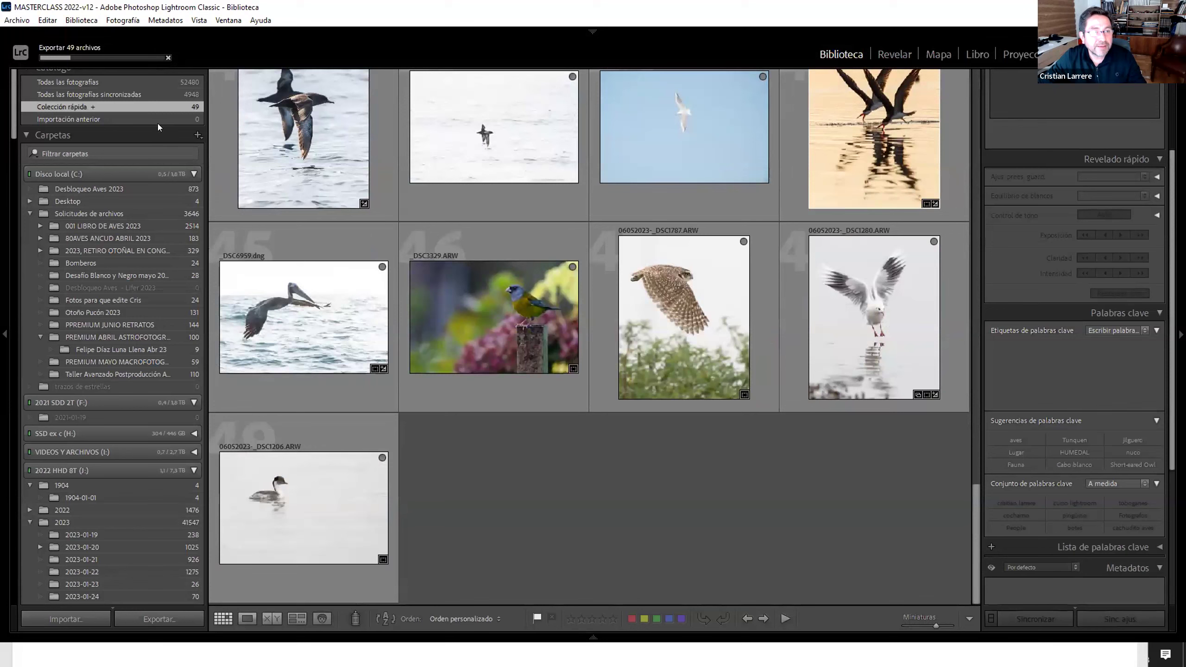
Export _DSC8544 at full size into a new 'demo reforzamiento 2' subfolder on the Desktop
click(860, 183)
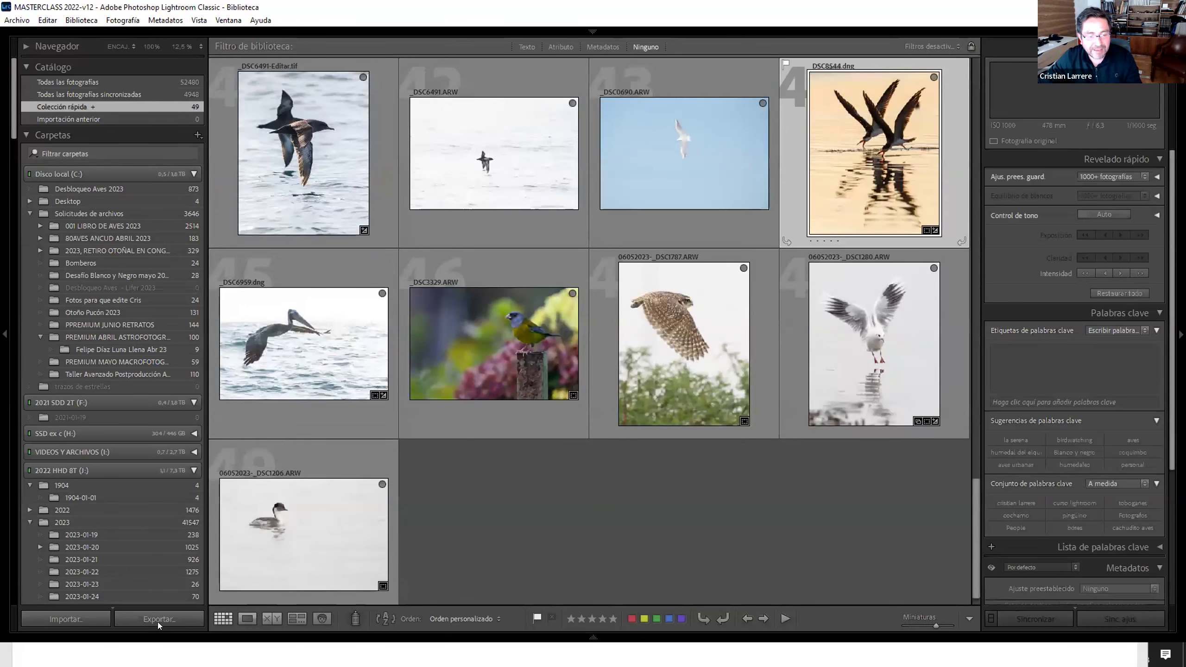
click(159, 619)
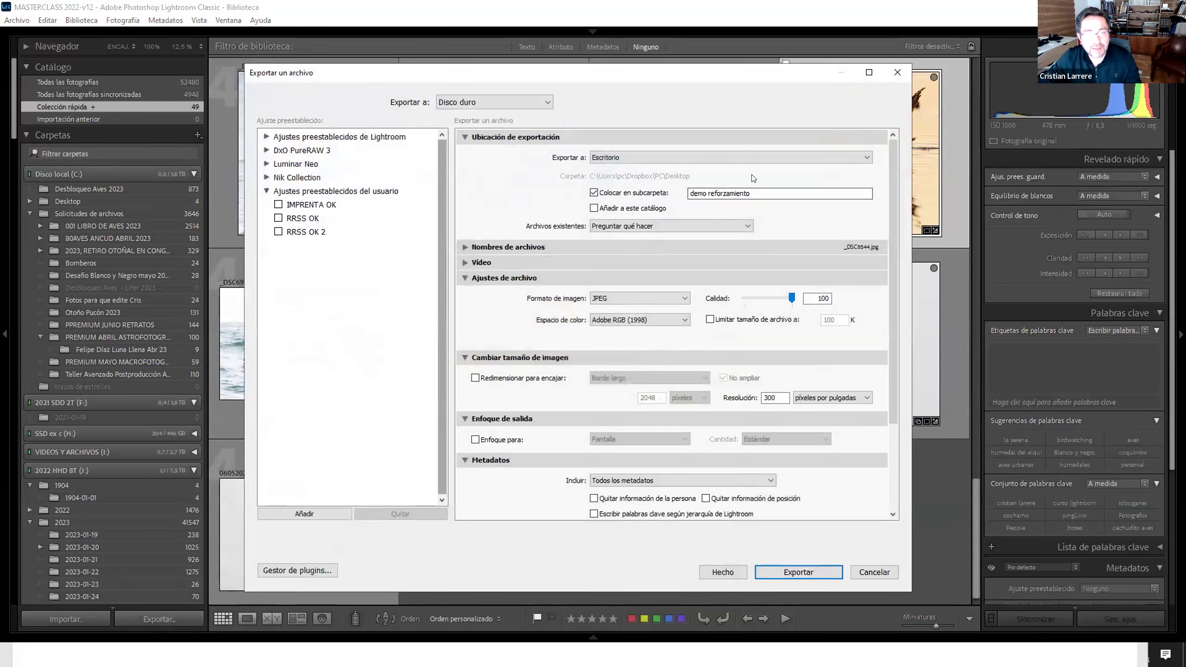
double_click(757, 193)
click(765, 193)
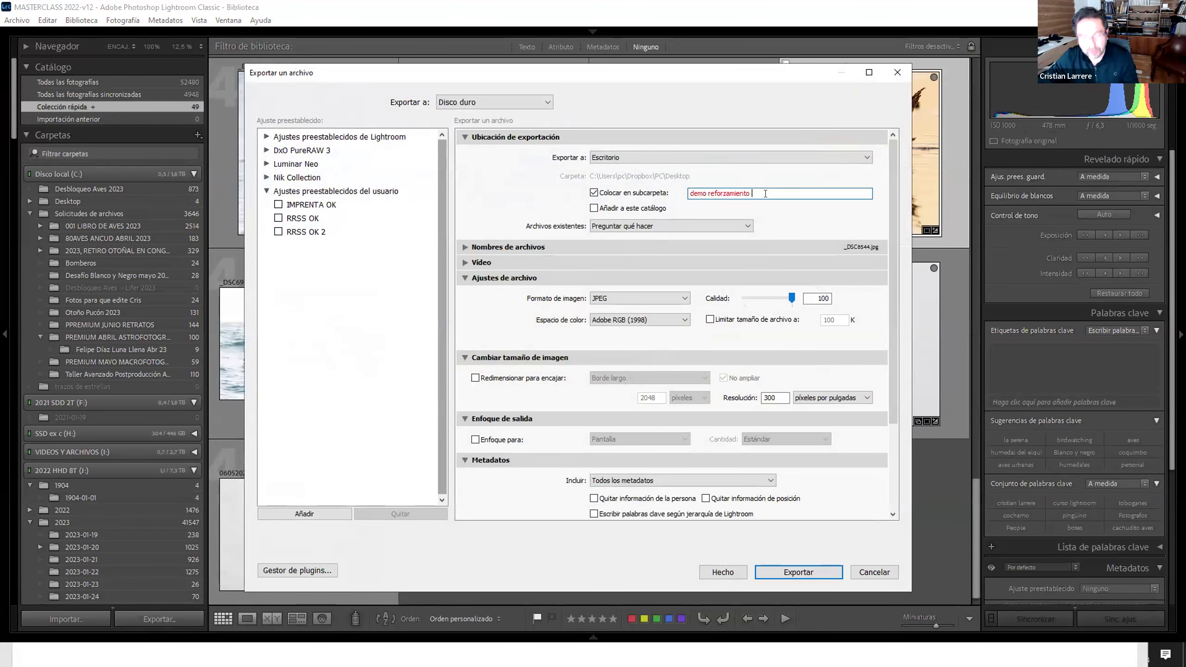
text(2)
click(780, 569)
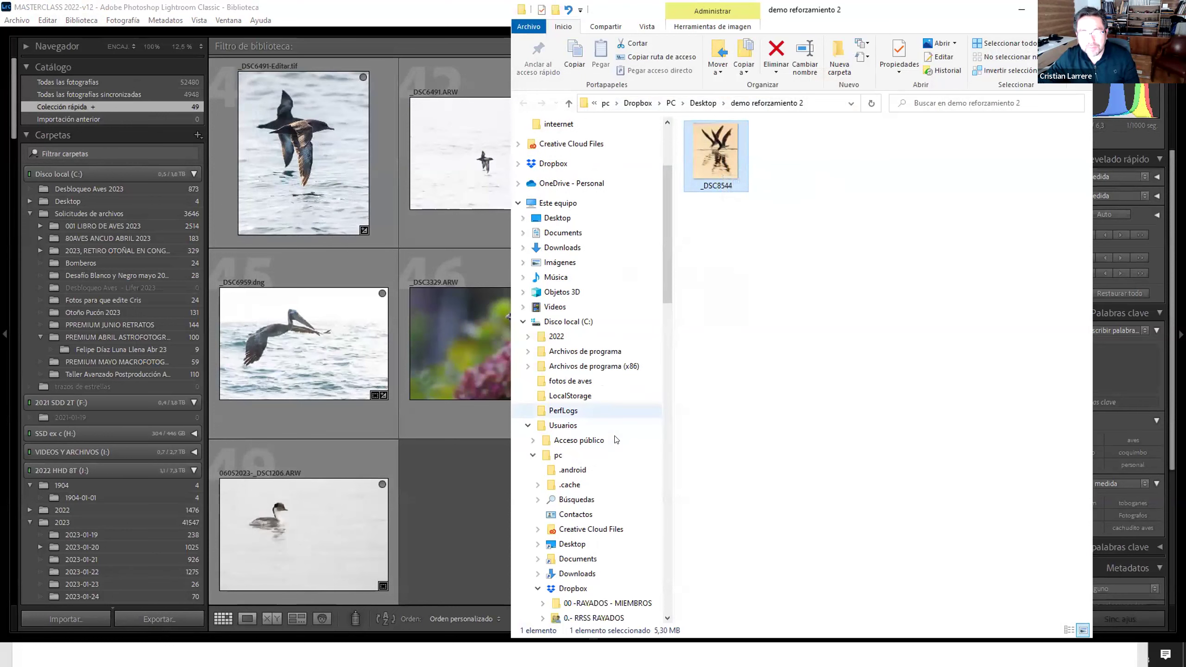
Scroll through the exported folder, then minimize the 'demo reforzamiento 2' window
scroll(601, 467, down, 5)
scroll(601, 494, down, 2)
scroll(601, 486, down, 2)
scroll(601, 477, down, 2)
scroll(600, 469, down, 2)
scroll(600, 471, down, 2)
scroll(600, 476, down, 3)
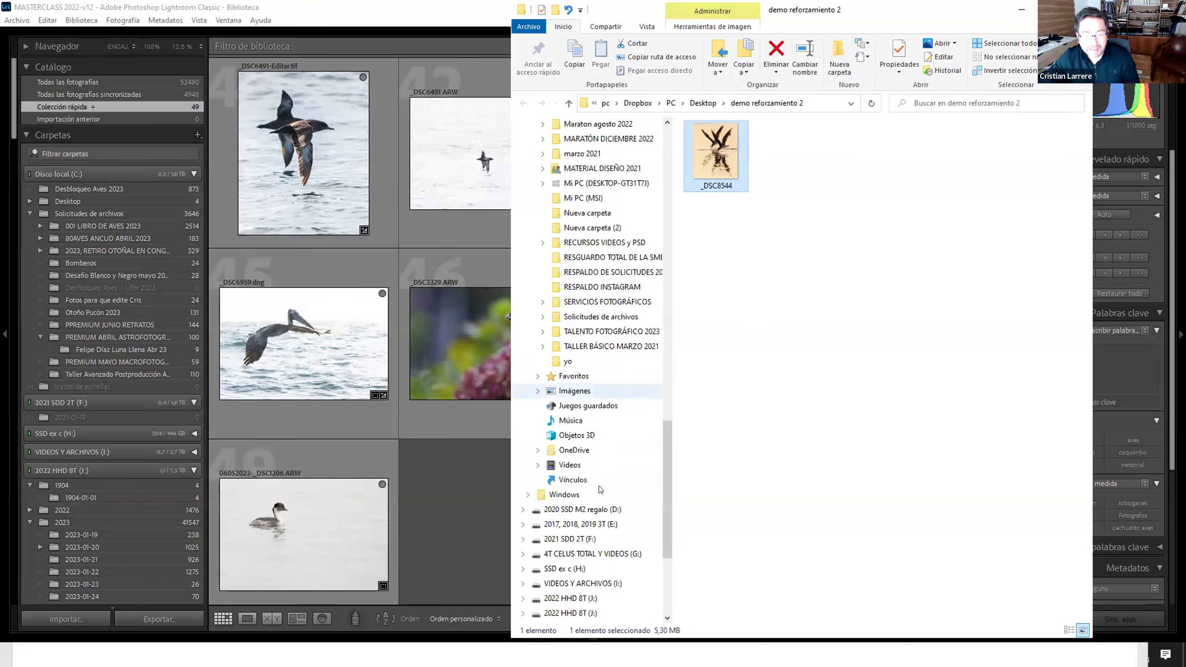
scroll(599, 484, down, 3)
scroll(600, 488, down, 2)
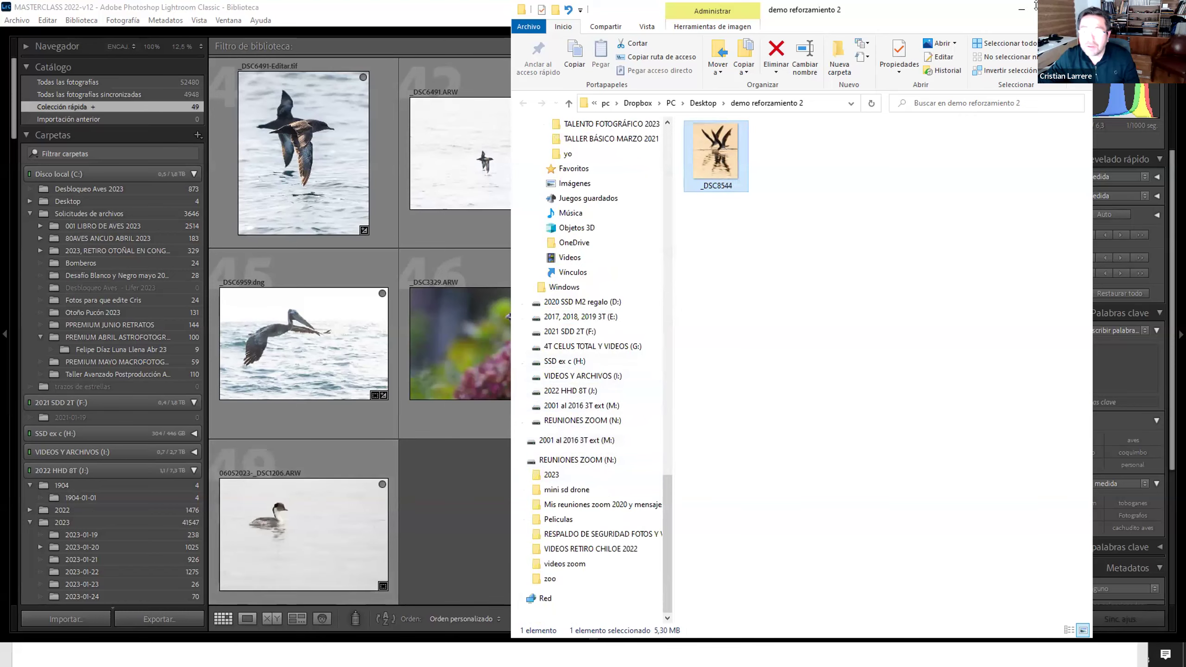
click(1023, 11)
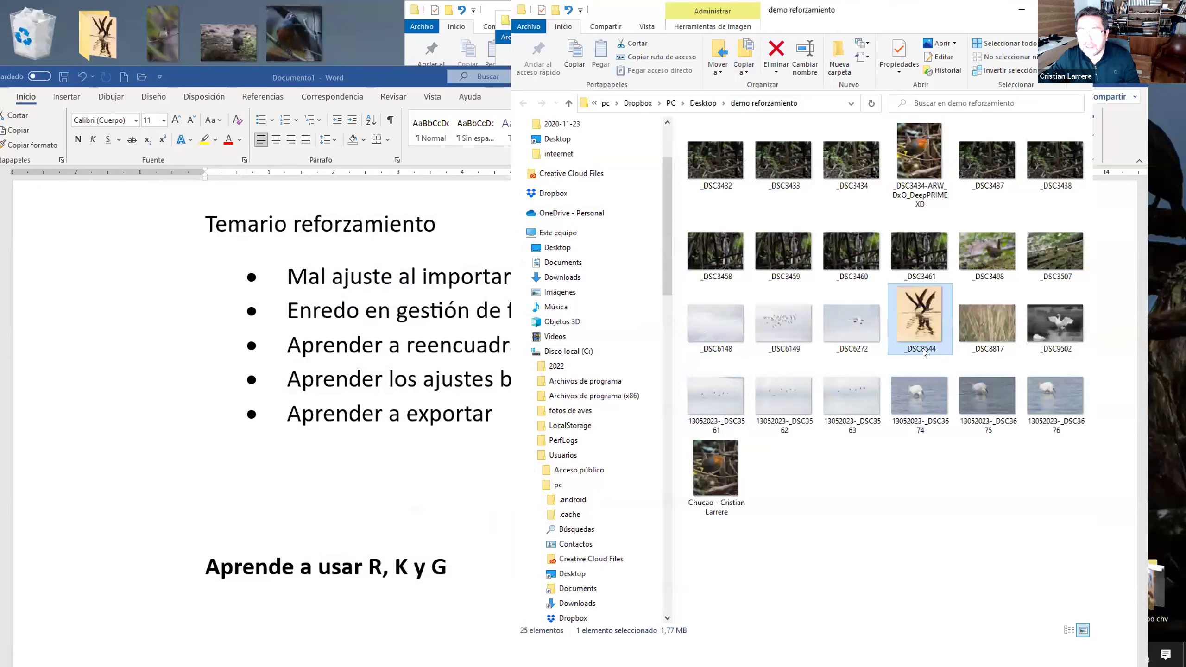
mouse_move(919, 320)
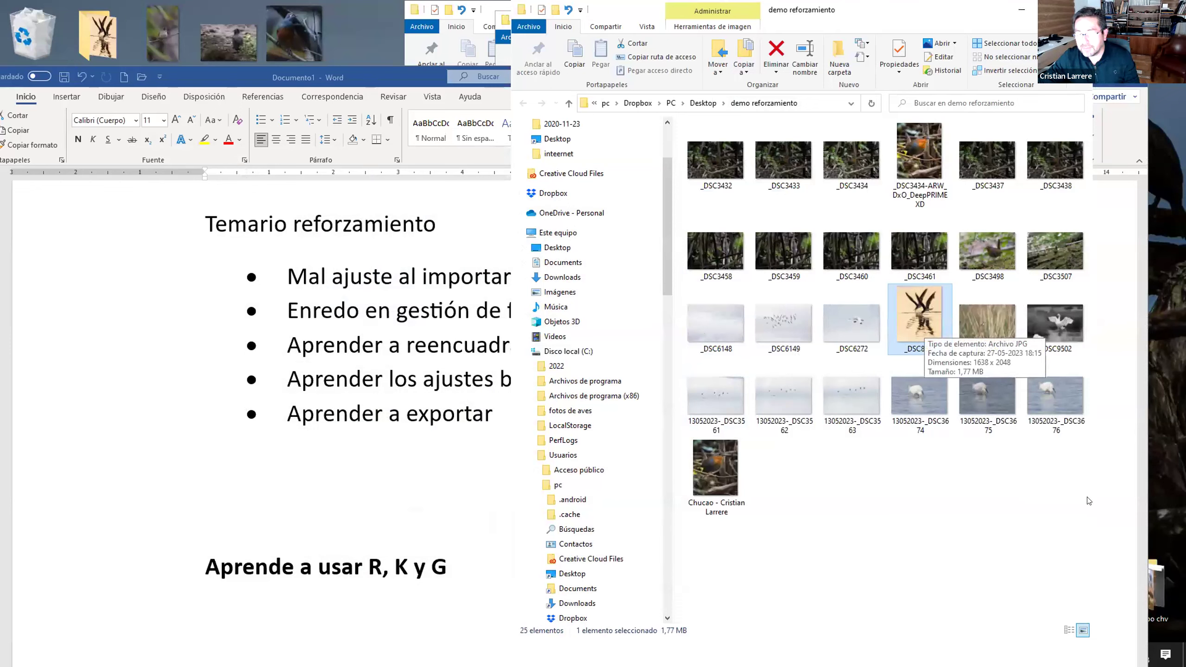
Delete all 25 photos from the 'demo reforzamiento' folder and return to Word
drag(1088, 500, 675, 122)
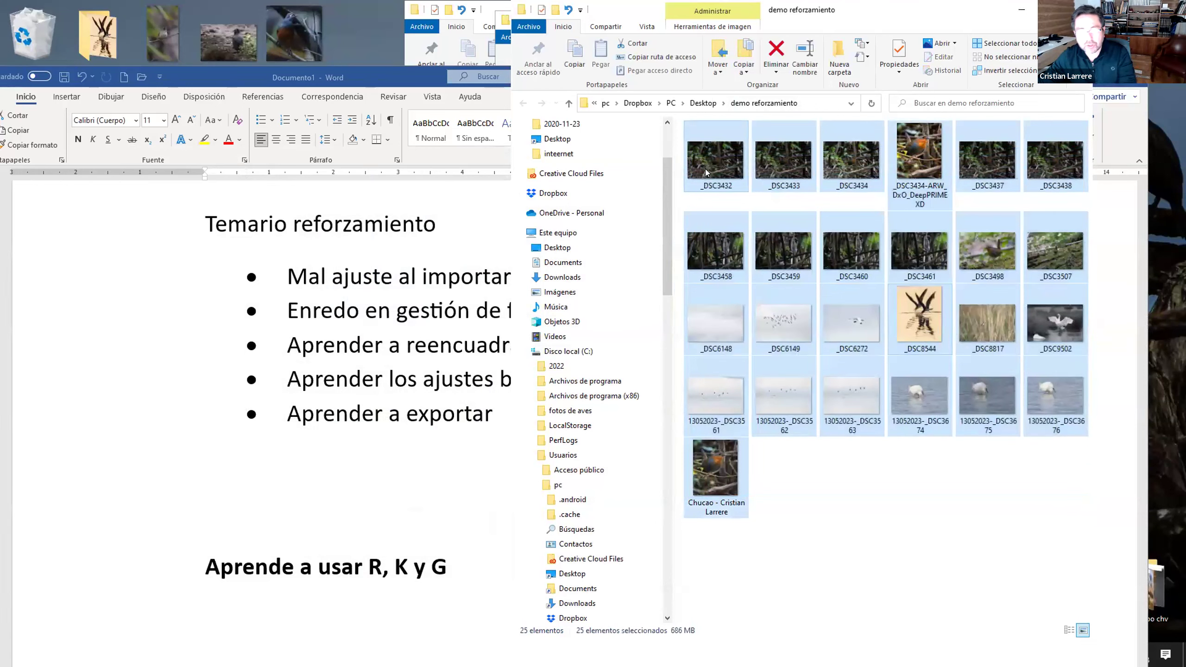
key(Delete)
key(alt+Tab)
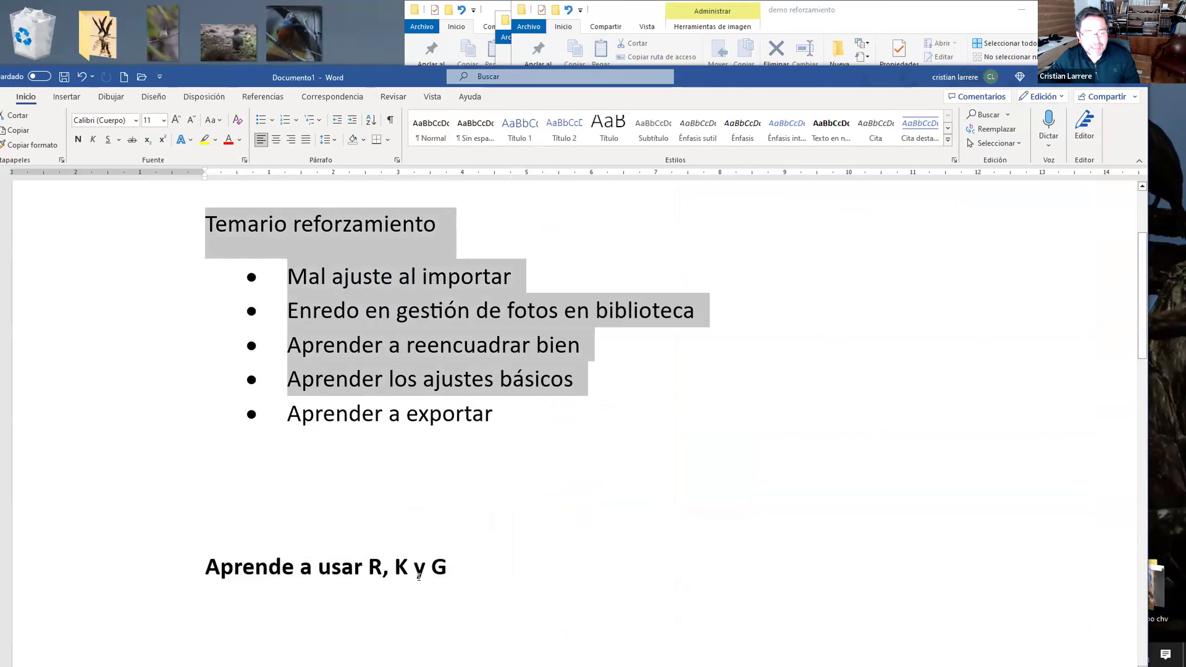
Change the bold line to read 'Aprende a usar R, X y G'
mouse_move(386, 564)
mouse_down()
mouse_move(368, 565)
mouse_move(396, 564)
mouse_up()
text(x)
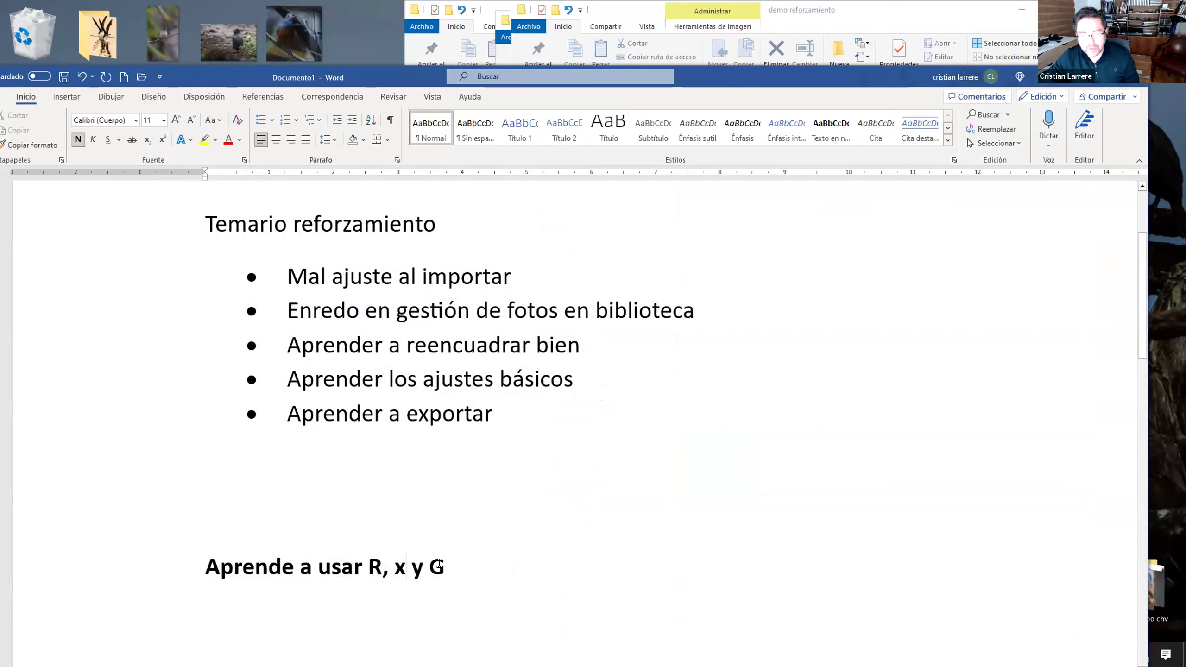
drag(440, 564, 428, 567)
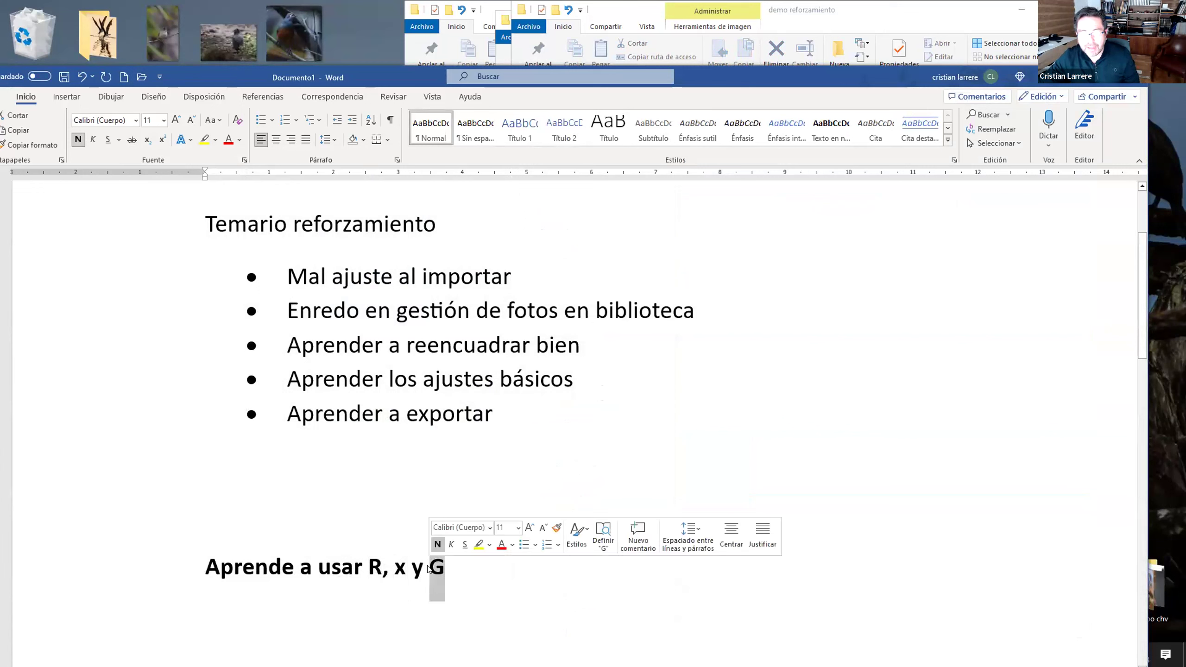
click(438, 573)
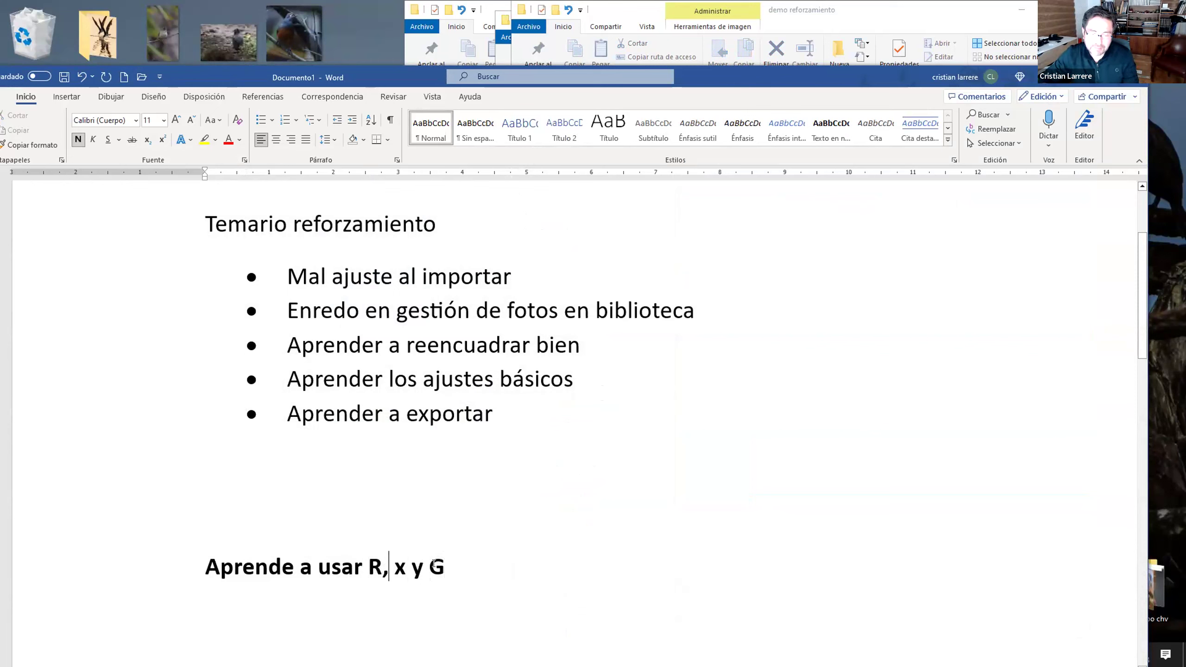
key(Right)
key(Delete)
key(Delete)
text(x)
key(BackSpace)
text(X)
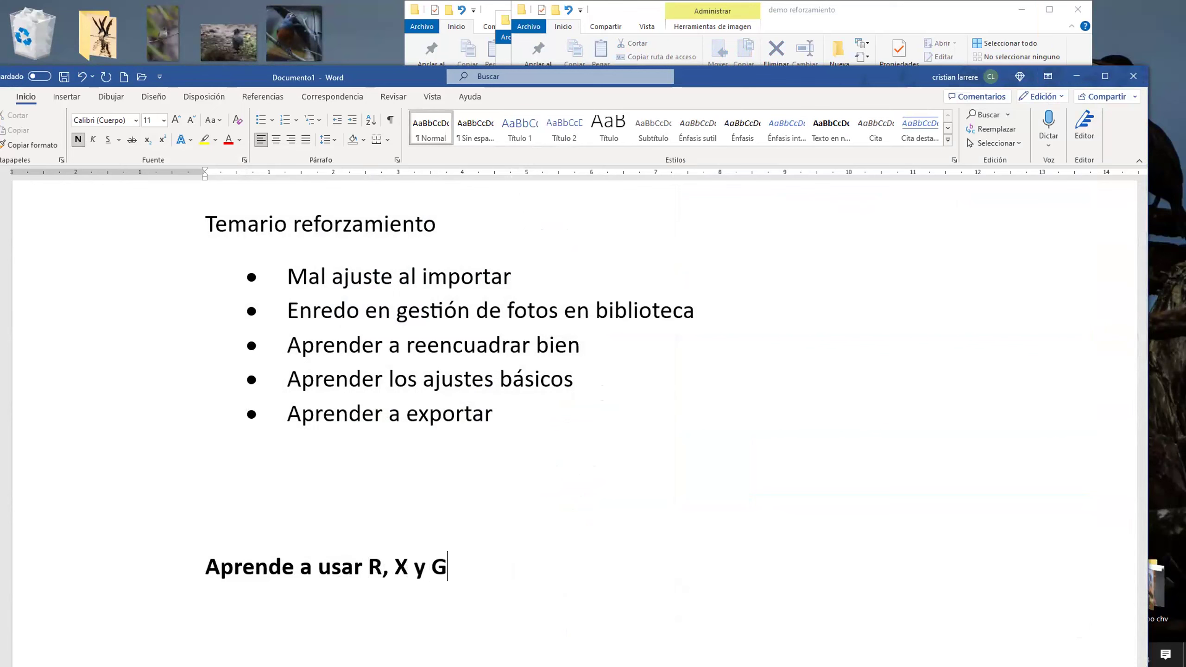
Add a new line reading 'KG' below it and minimize Word
key(Down)
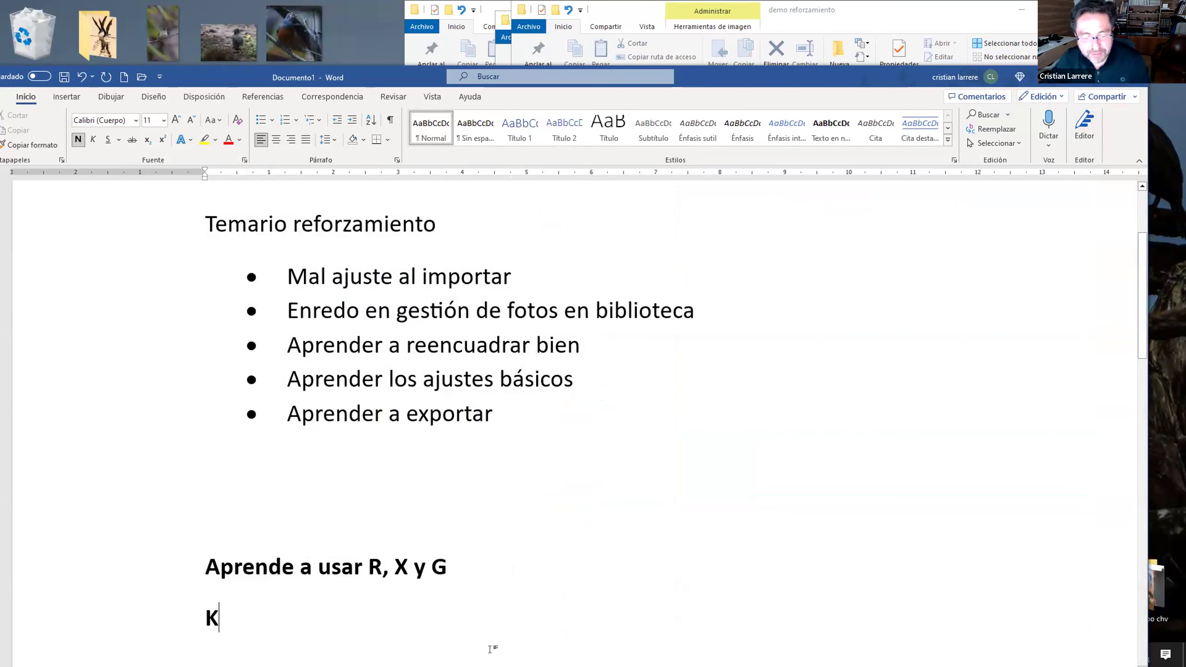
text(G)
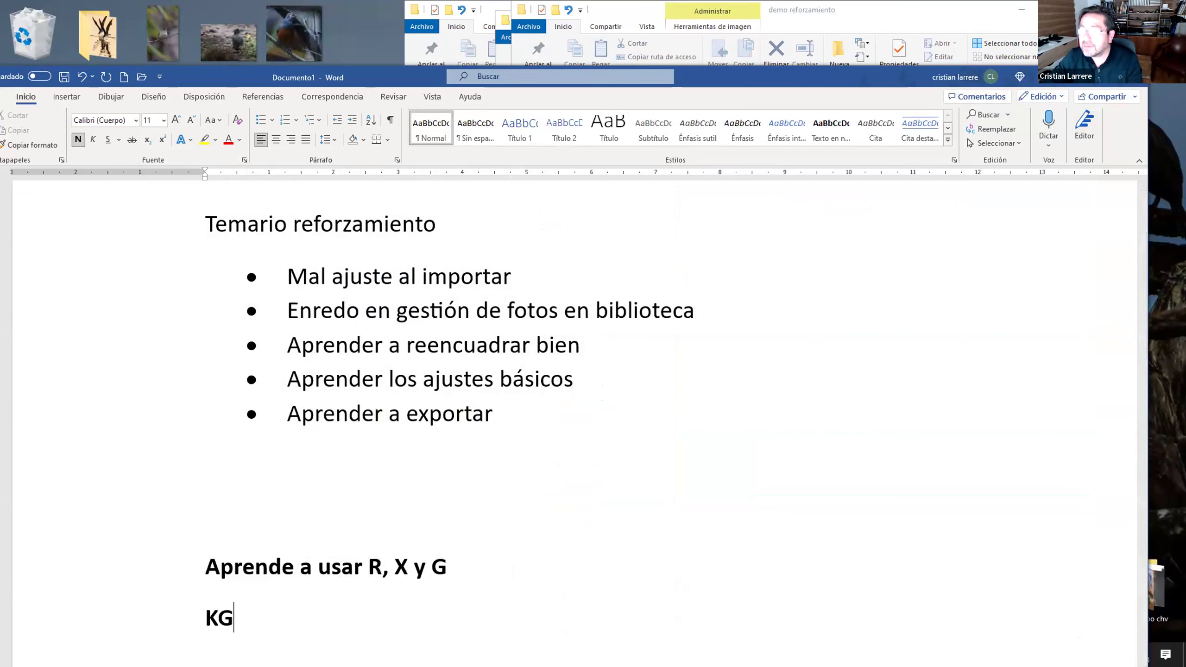
key(super+d)
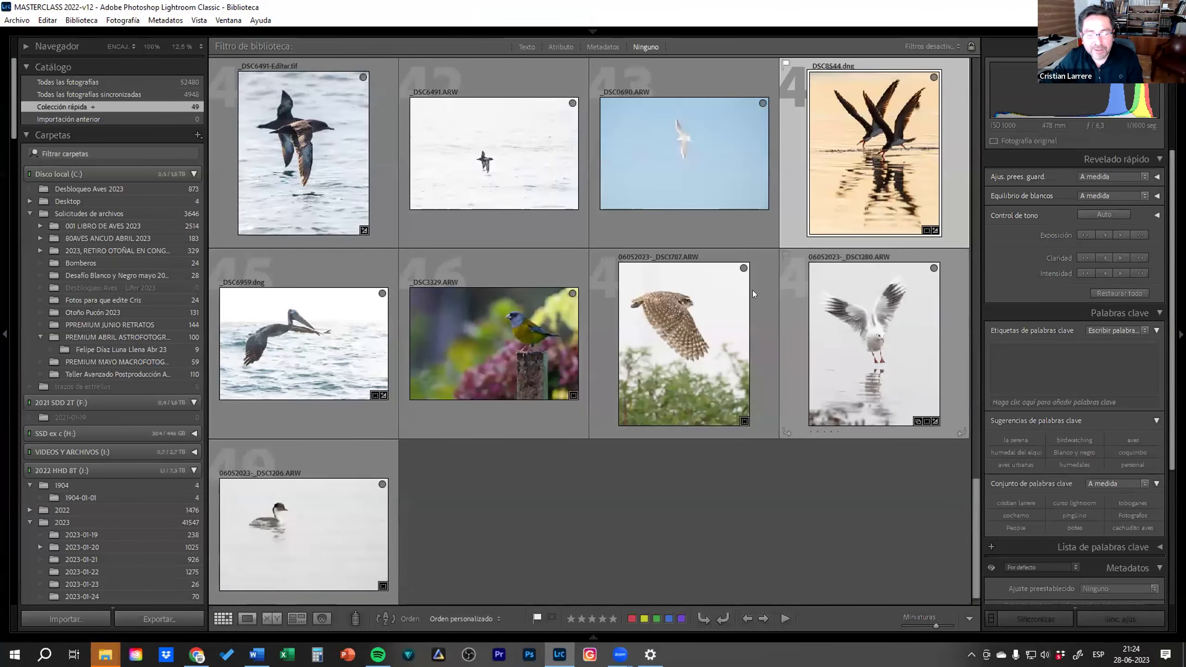
Show the photos of the 2023-06-26 folder in the grid
scroll(457, 329, up, 3)
scroll(457, 330, up, 3)
scroll(457, 330, up, 3)
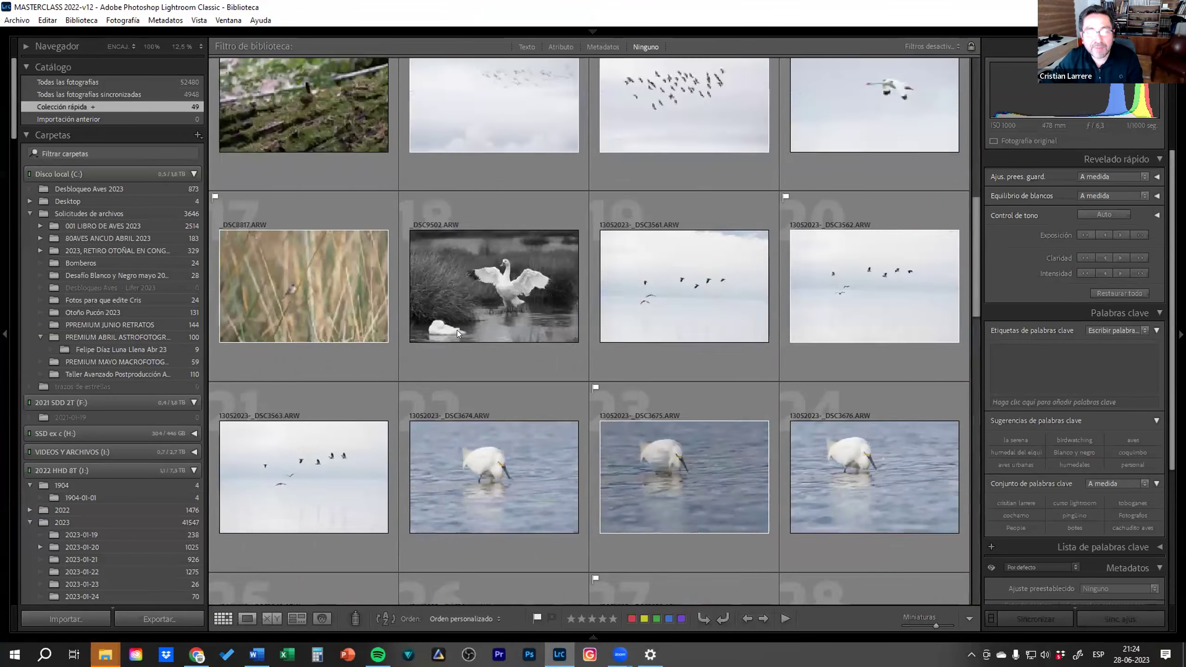
scroll(456, 329, up, 3)
scroll(207, 382, up, 2)
scroll(65, 418, down, 5)
scroll(72, 407, down, 5)
scroll(72, 407, down, 5)
scroll(81, 444, down, 5)
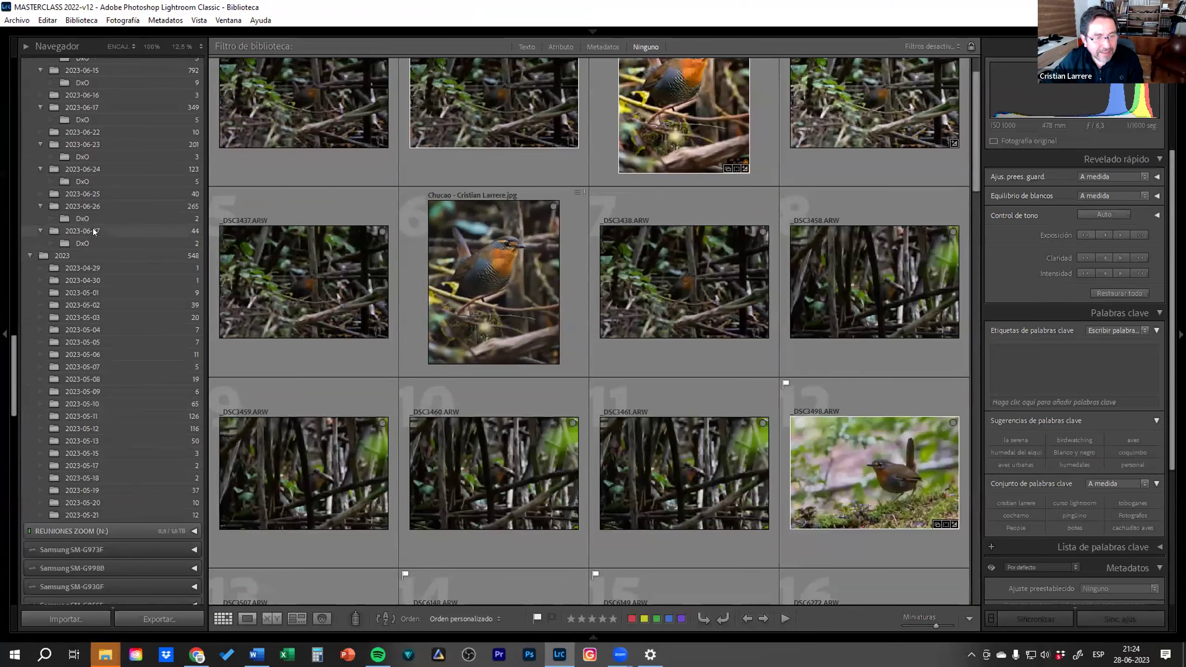
click(95, 206)
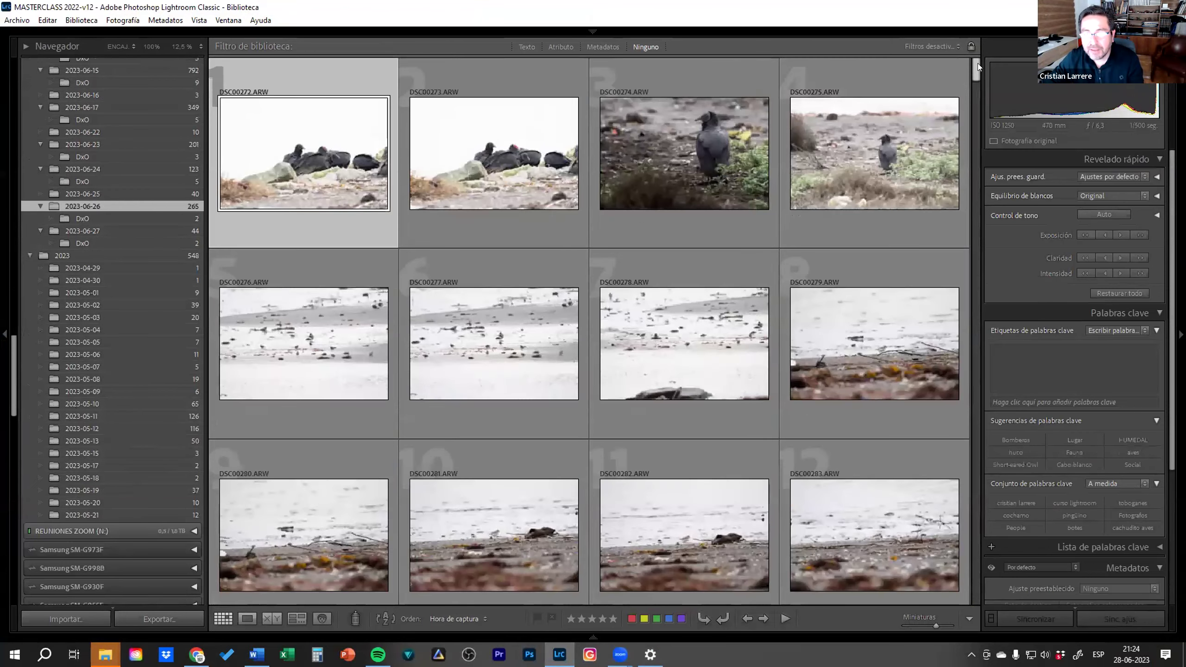
Select the group photo DSC00494 and open it in the Develop module
drag(977, 141, 991, 545)
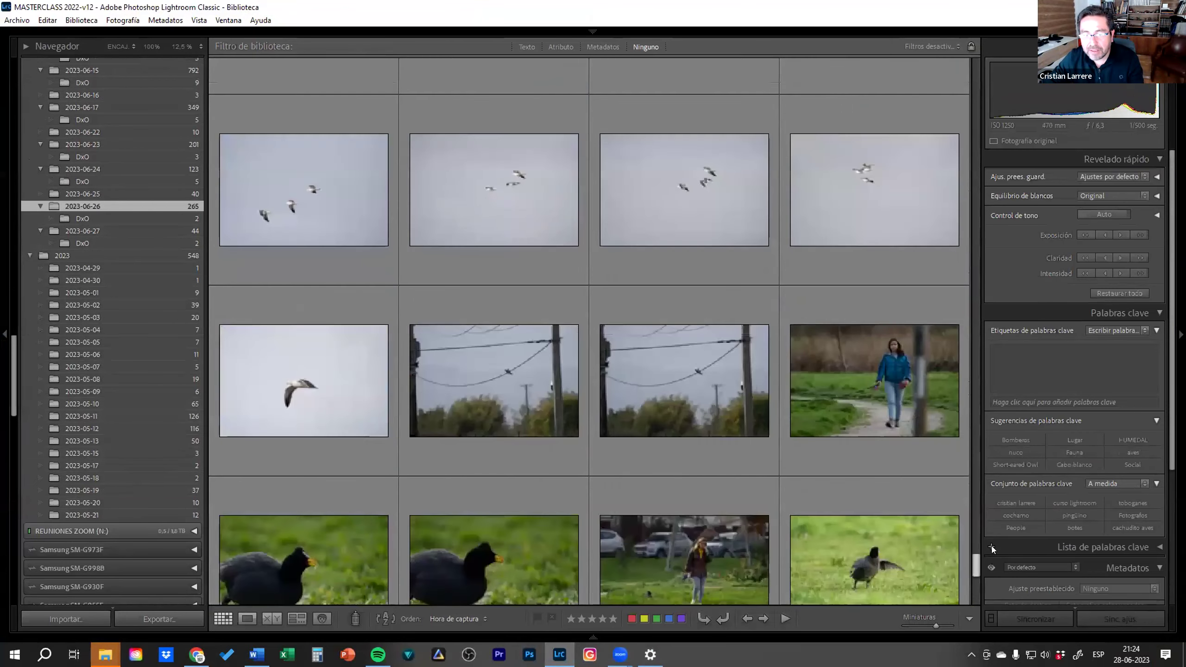
scroll(309, 369, up, 3)
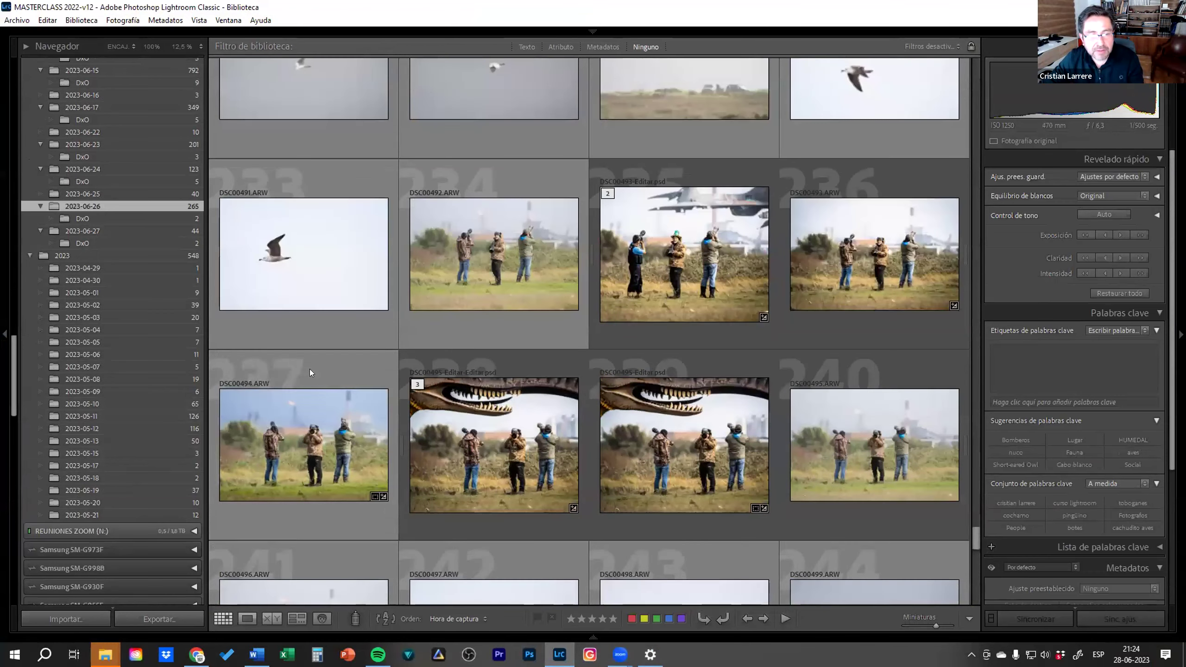
click(305, 443)
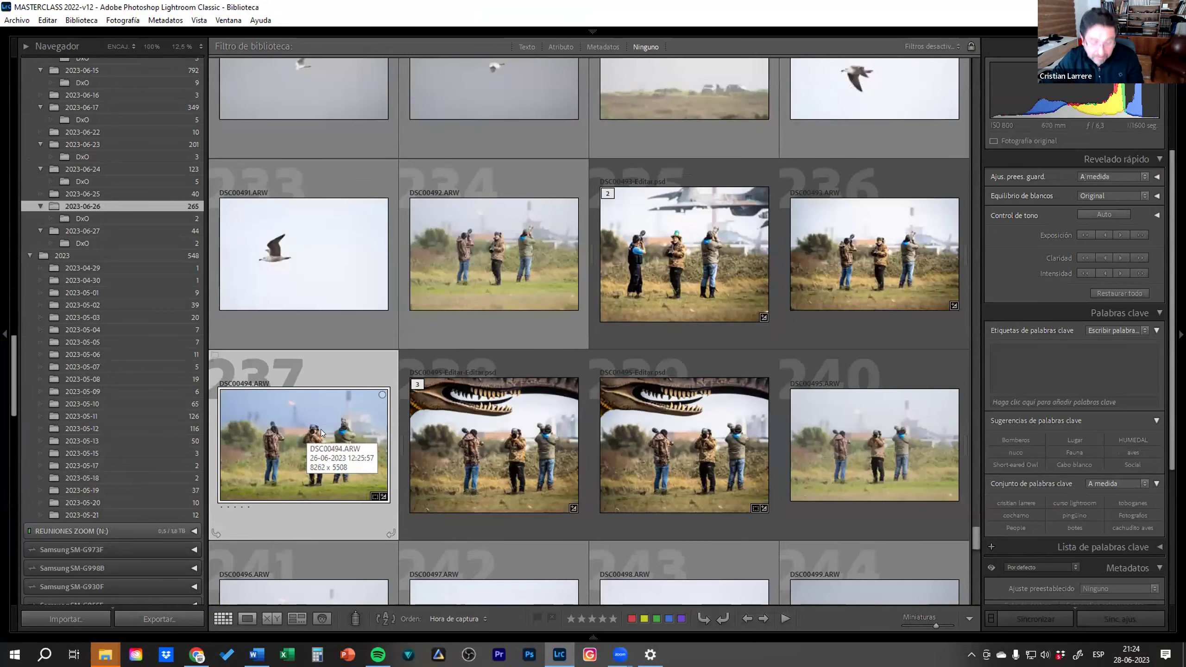
key(d)
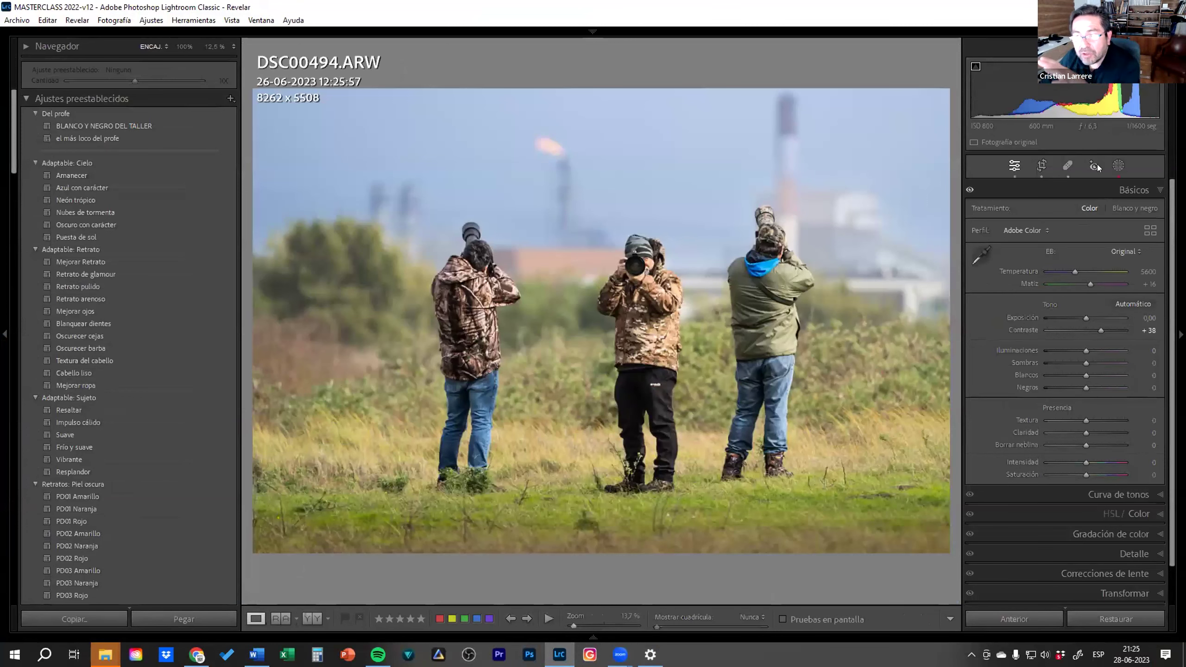
Create a new brush mask, Máscara 4, with a smaller brush size
click(1117, 166)
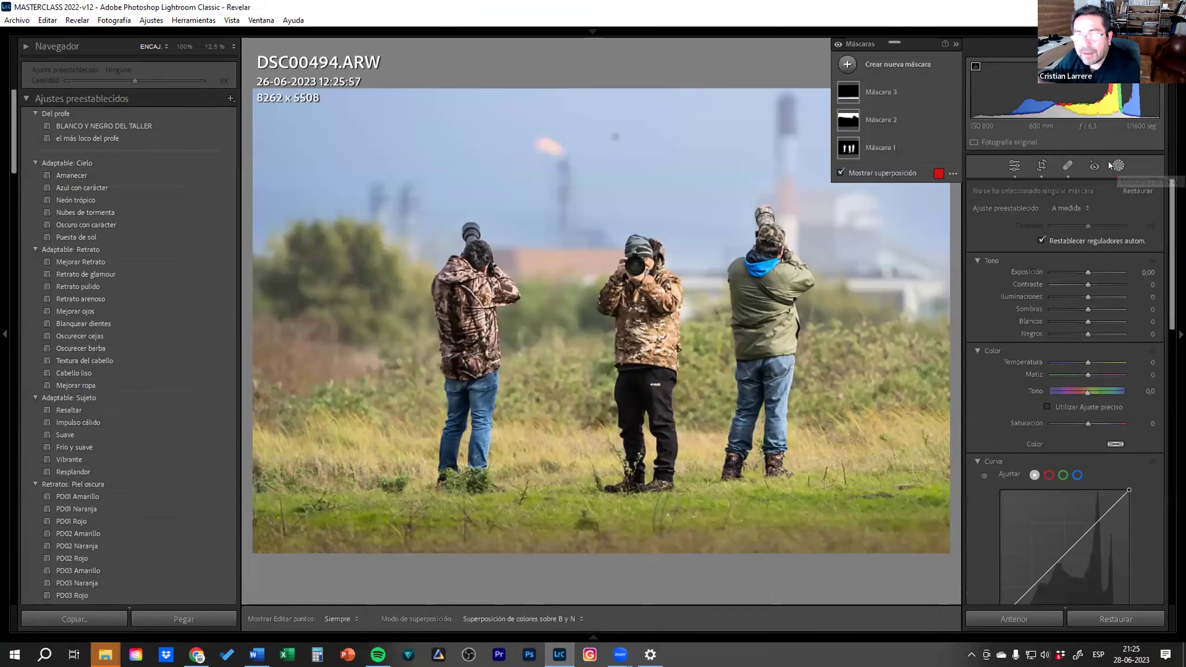
click(908, 66)
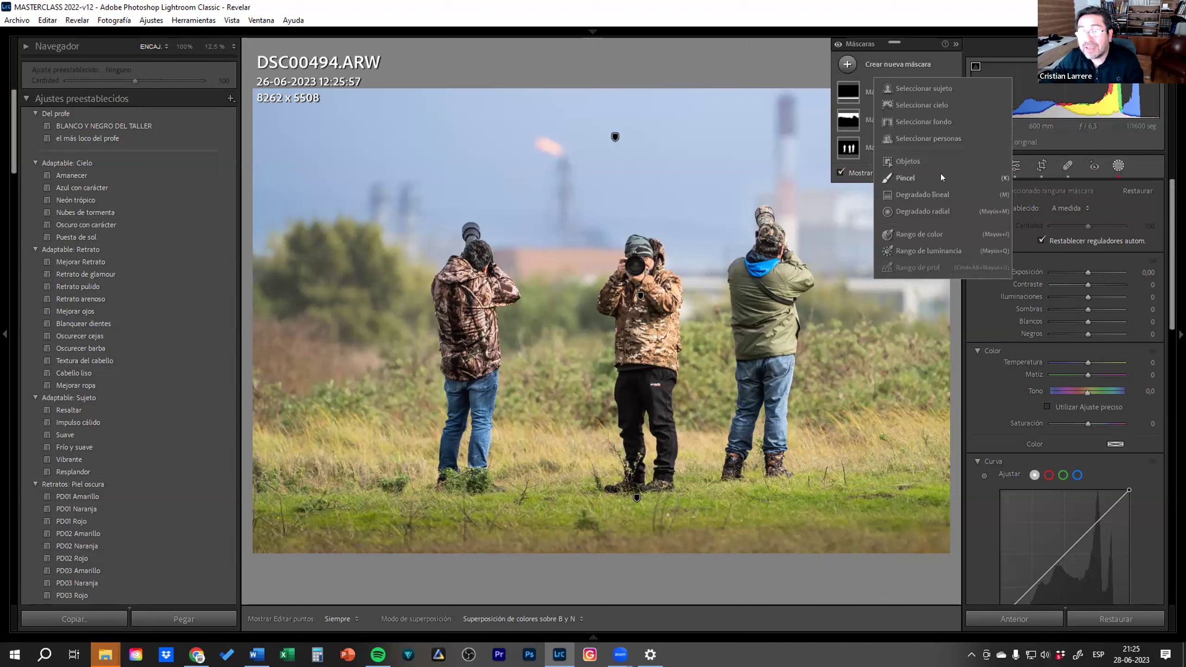
click(921, 177)
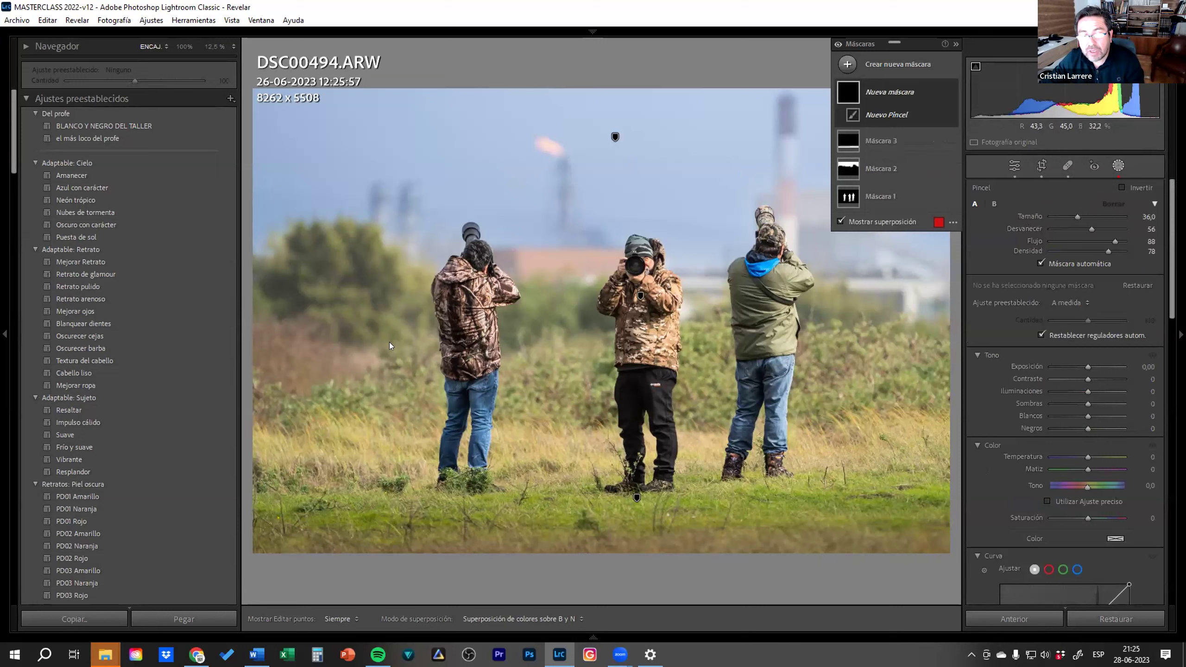
drag(1070, 211, 1062, 211)
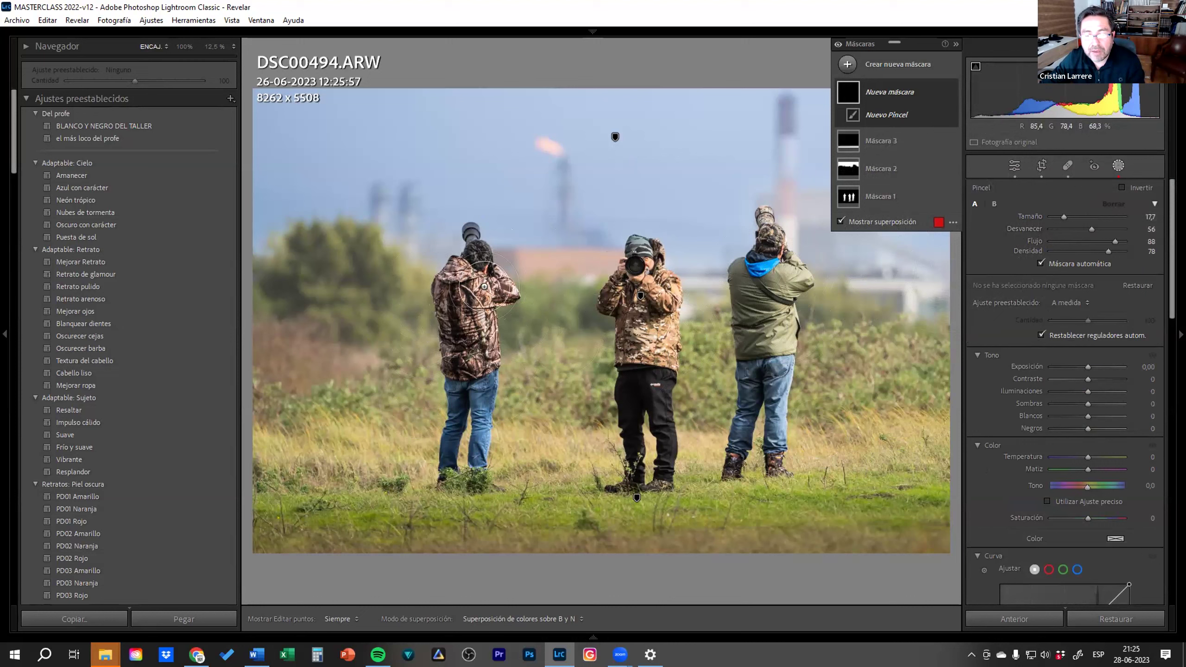
Paint first strokes over the left jacket and the middle person's chest
scroll(462, 271, down, 3)
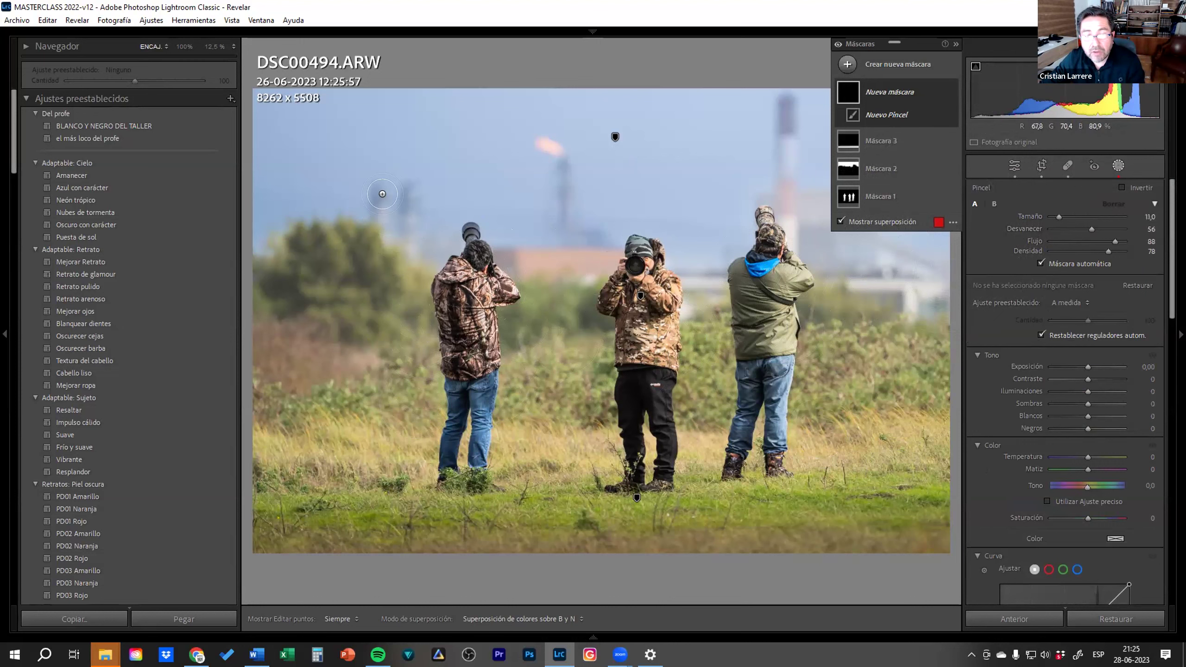
mouse_move(472, 362)
mouse_down()
mouse_move(451, 289)
mouse_move(463, 282)
mouse_move(470, 332)
mouse_up()
mouse_move(632, 360)
mouse_down()
mouse_move(649, 299)
mouse_move(639, 281)
mouse_move(606, 285)
mouse_move(650, 271)
mouse_up()
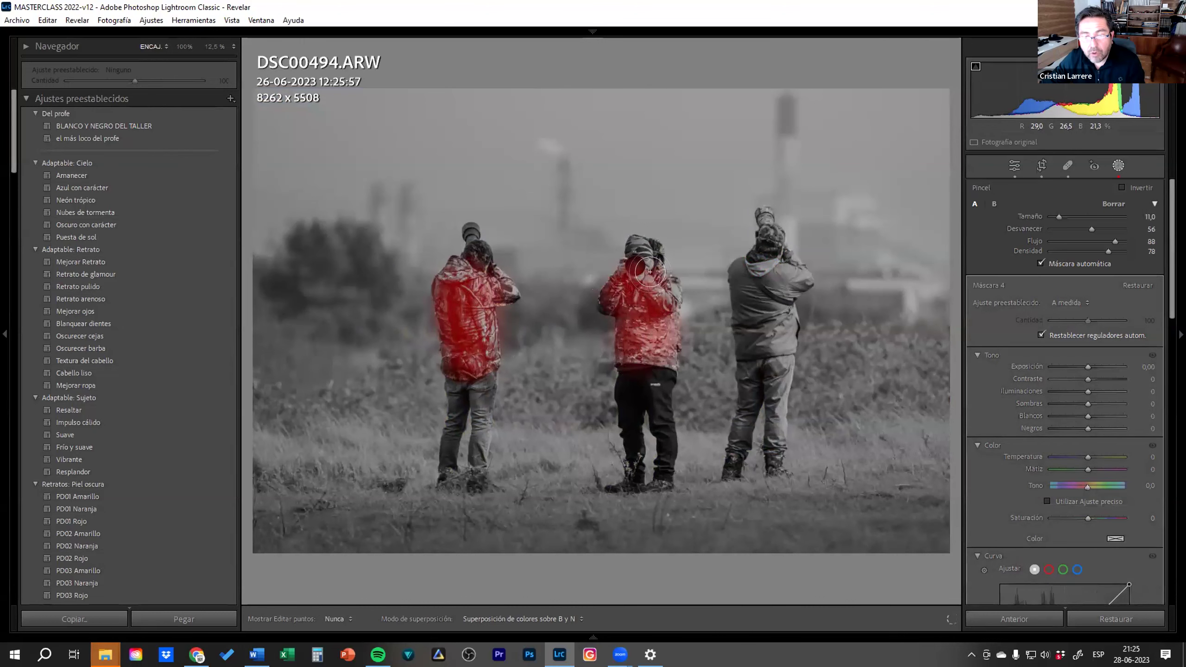
key(h)
scroll(638, 290, down, 4)
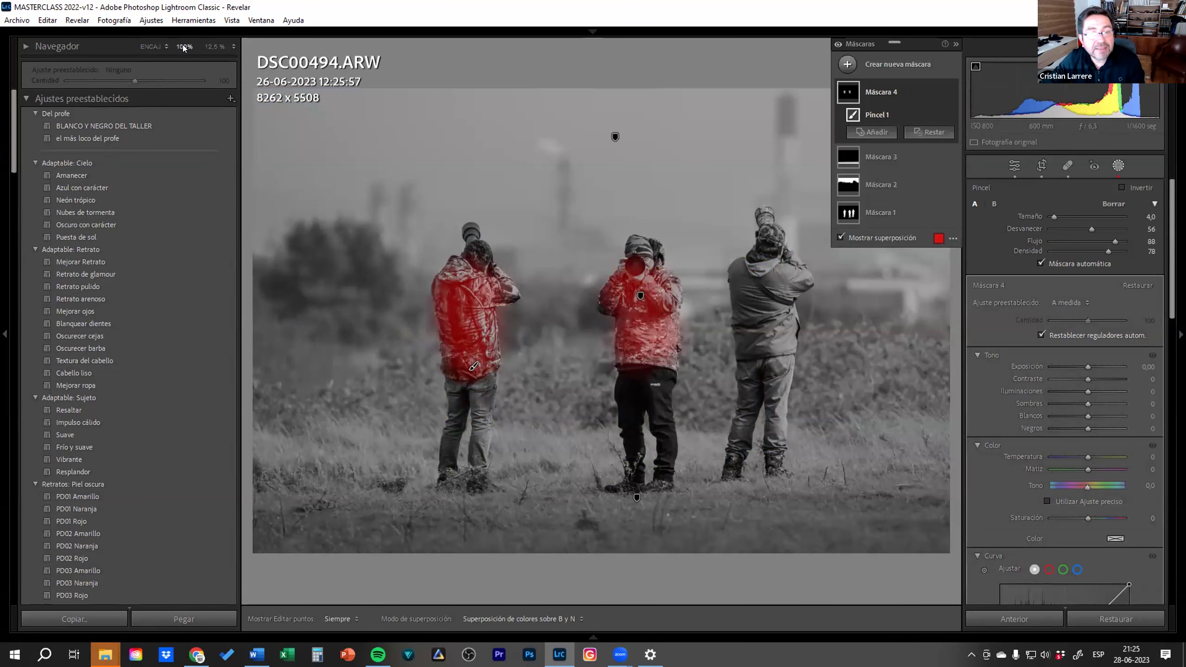
Zoom to 100% on the left person and paint the strap and right shoulder
click(183, 47)
click(26, 46)
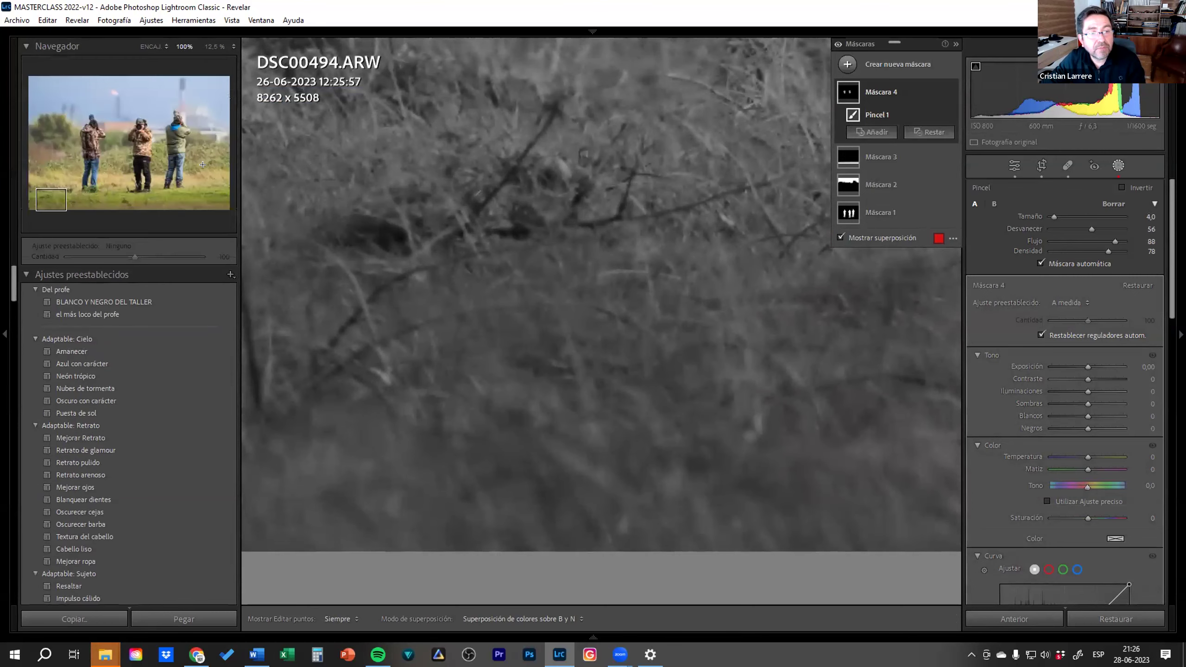
click(83, 132)
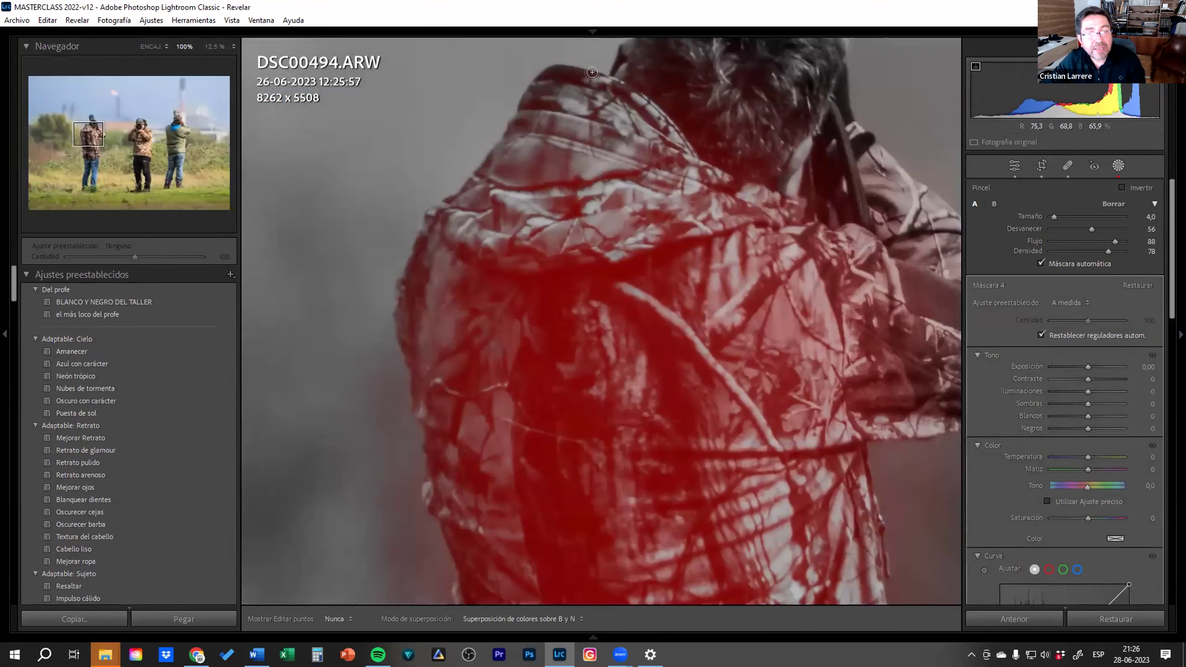
scroll(602, 103, up, 5)
key(h)
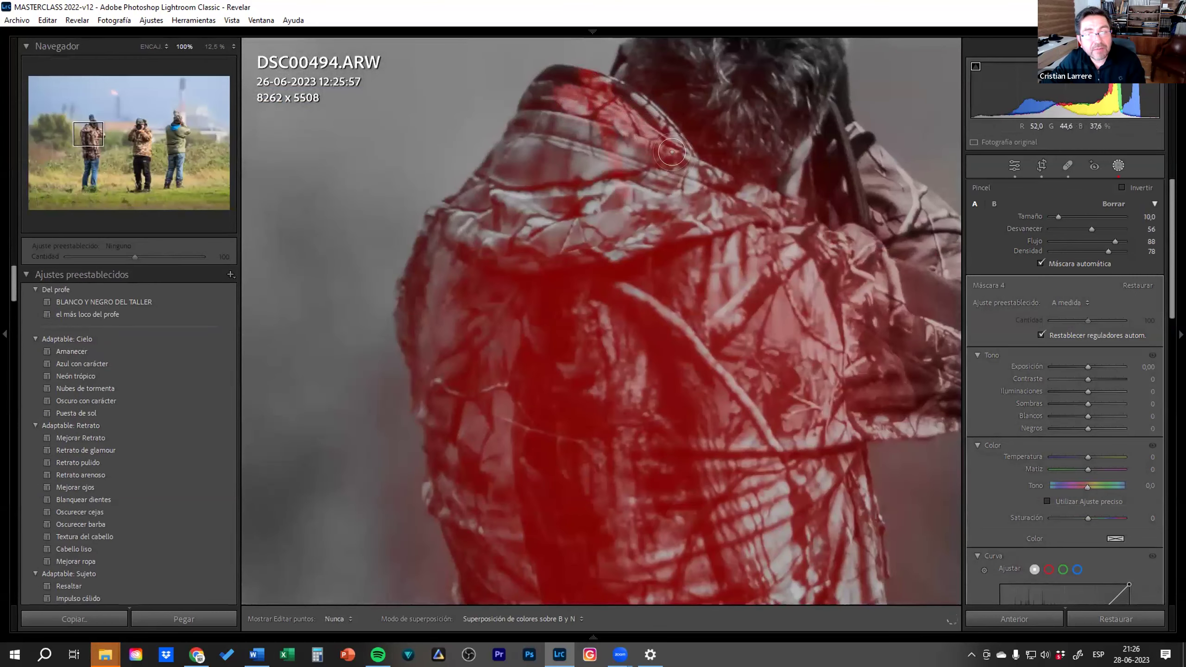
drag(836, 159, 925, 206)
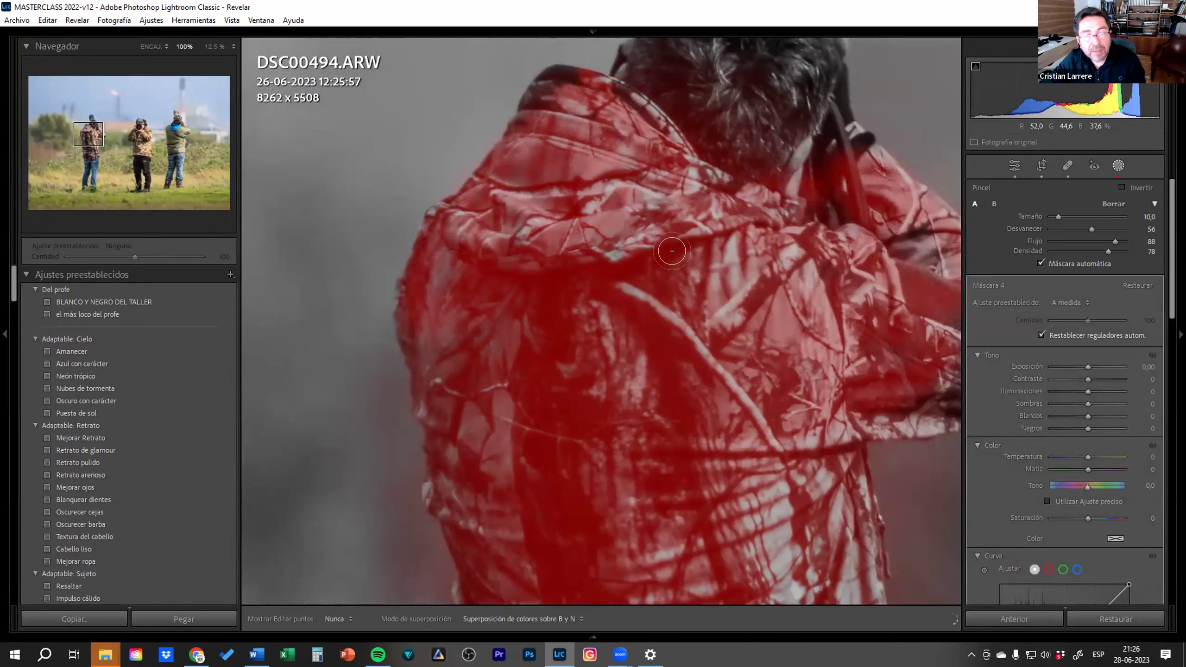
Paint the uncovered areas of the left photographer's jacket hem
key(h)
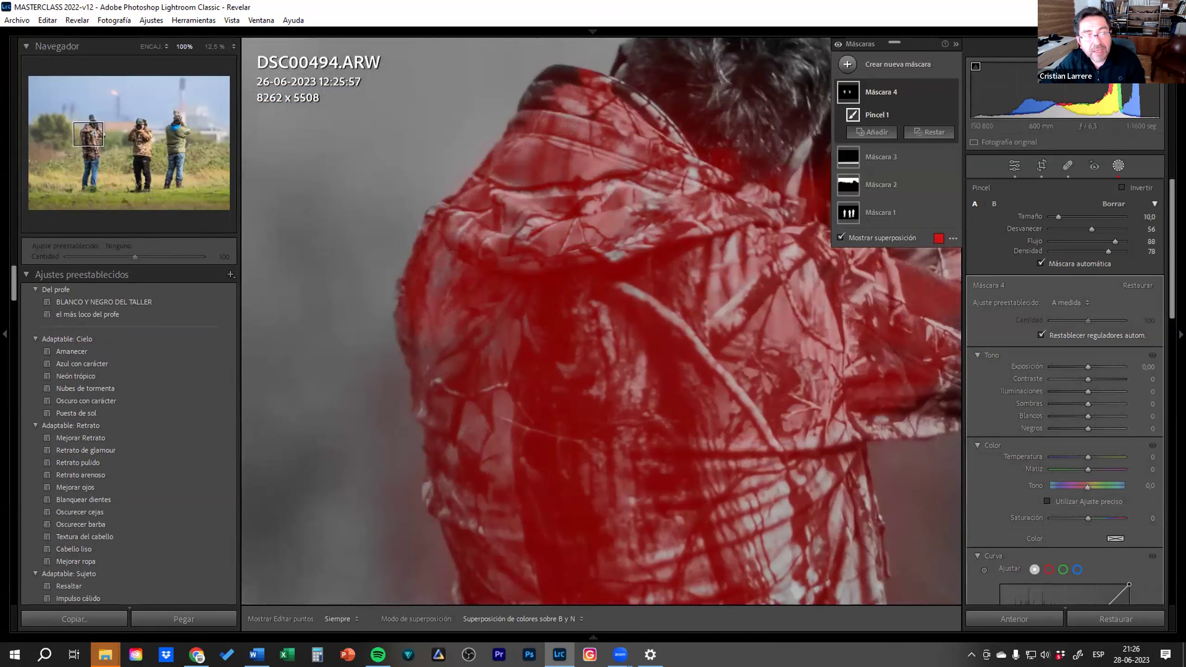
drag(94, 132, 97, 149)
key(h)
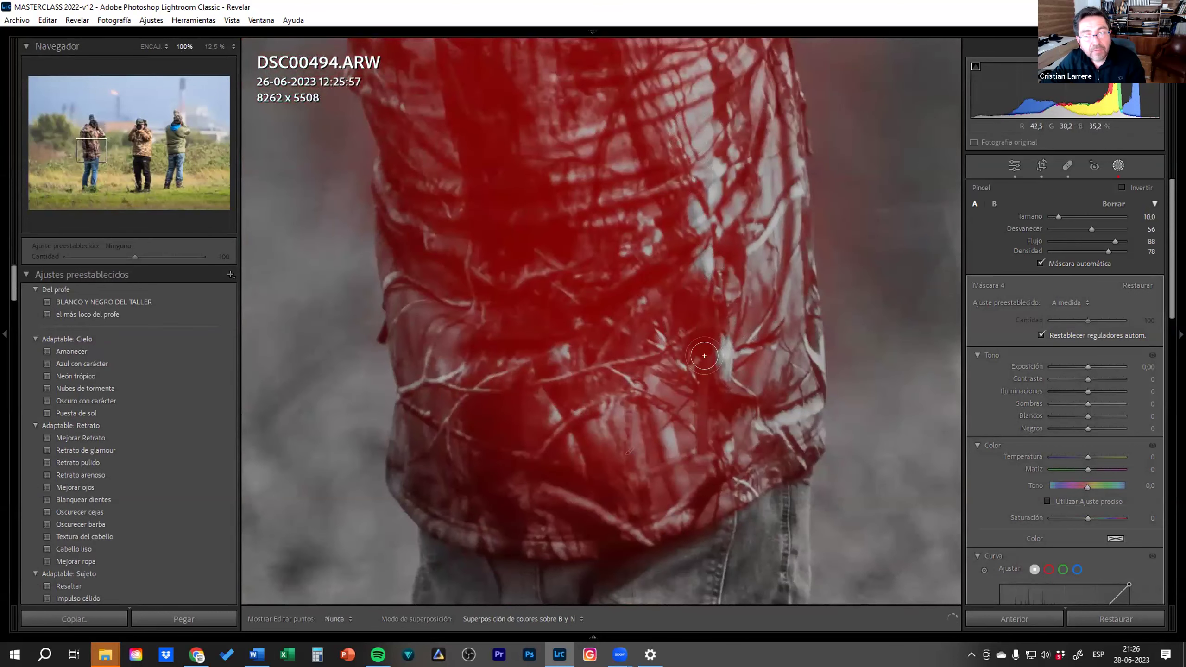
drag(704, 355, 723, 232)
key(h)
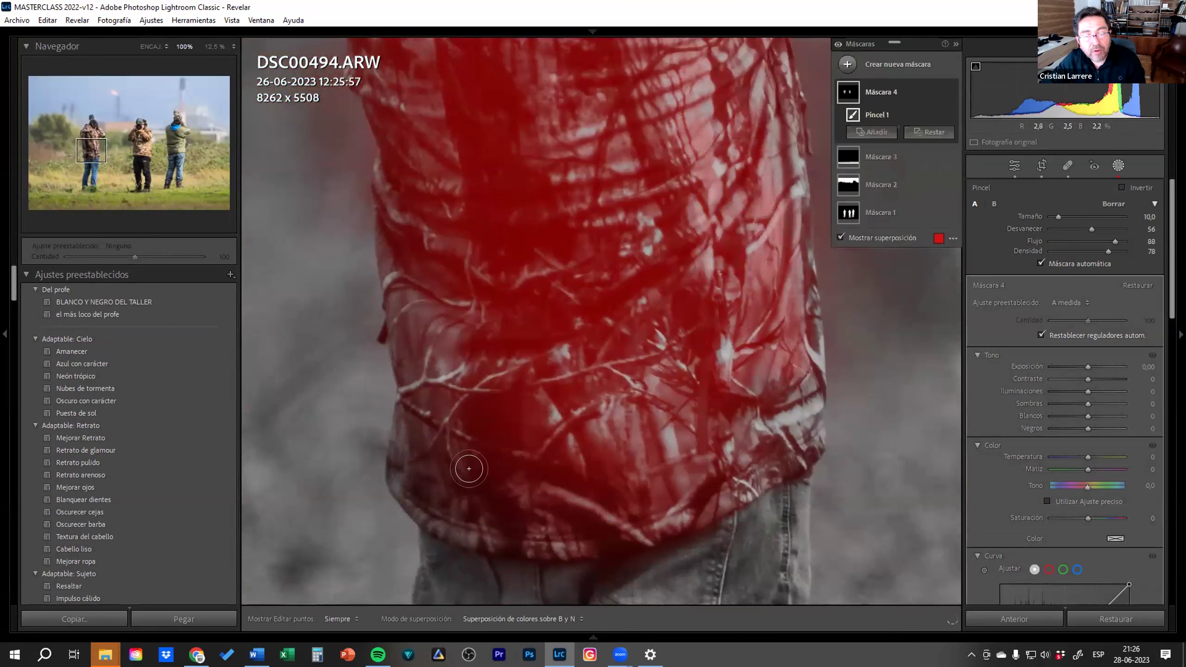
Move the view to the middle photographer and paint over his shoulder
drag(887, 299, 281, 313)
drag(786, 301, 451, 278)
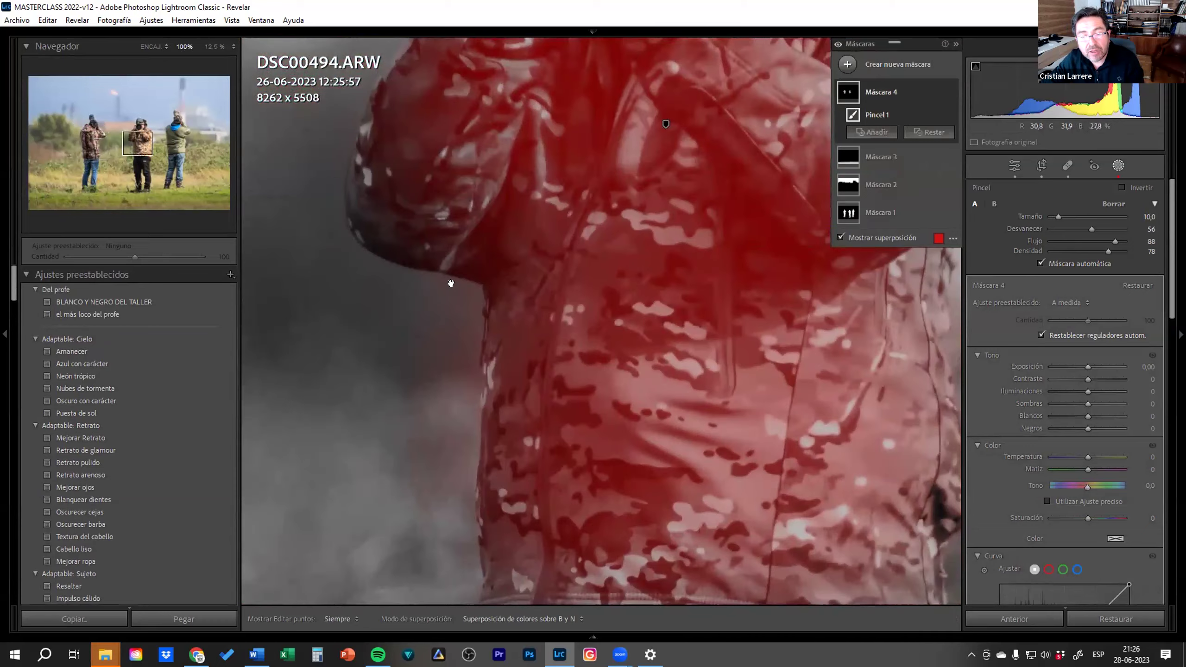
key(h)
mouse_move(370, 140)
mouse_down()
mouse_move(411, 94)
mouse_move(448, 215)
mouse_up()
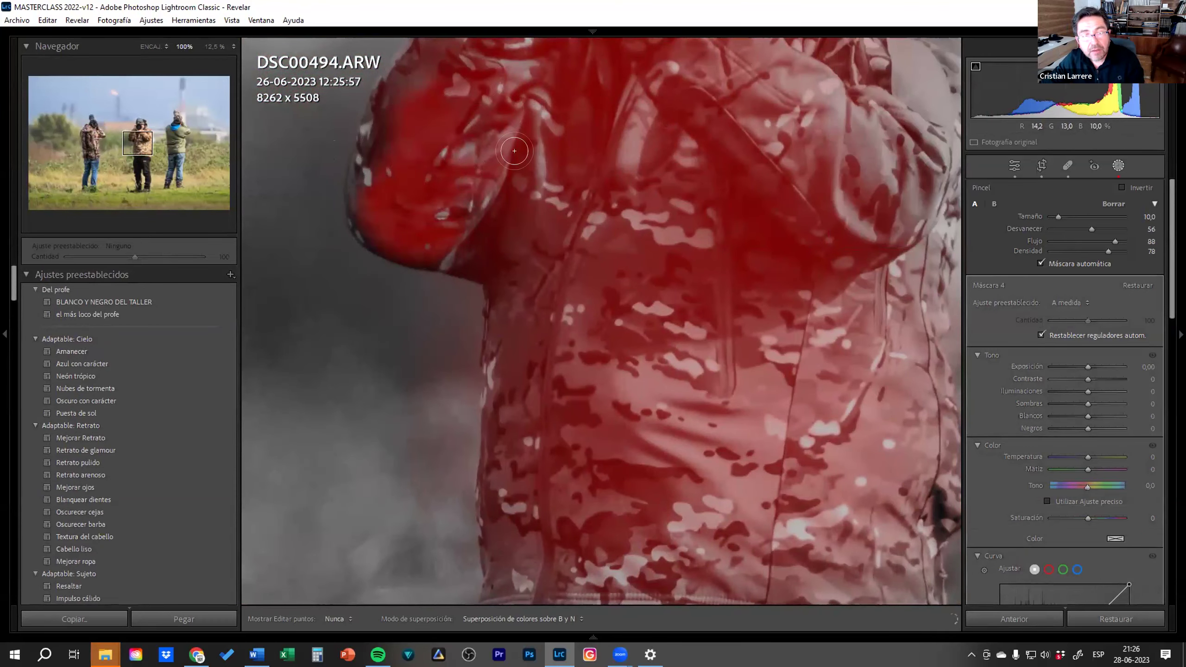
key(h)
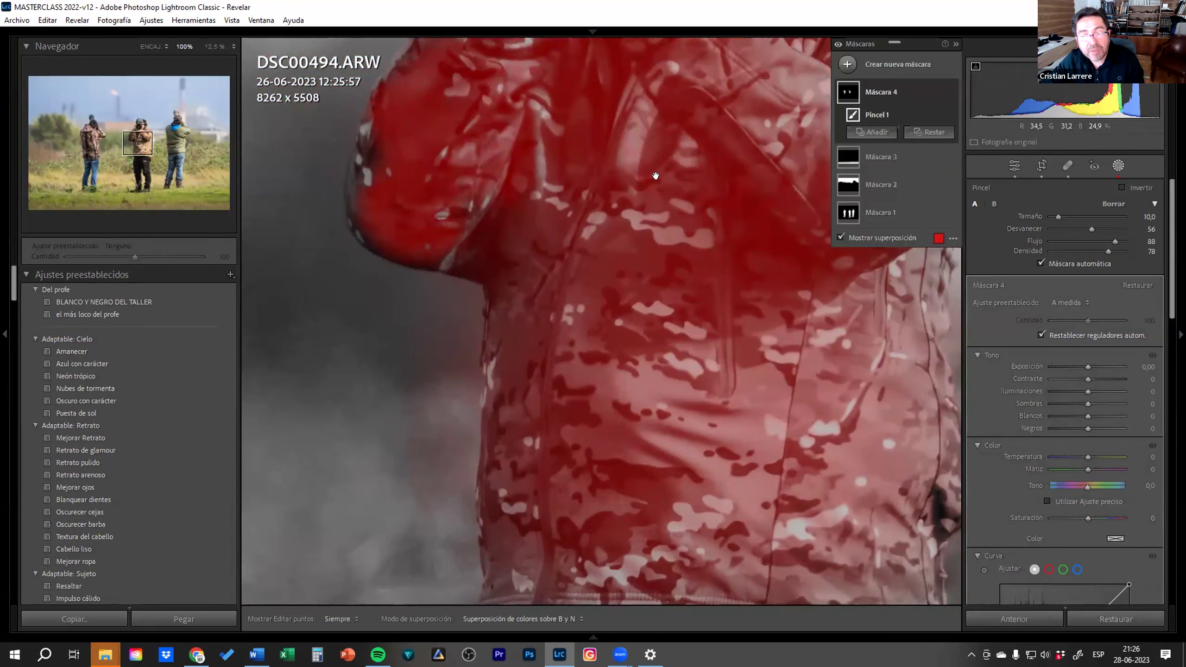
Paint the middle photographer's neck, right shoulder, arm and area below the shoulder
drag(651, 166, 489, 403)
key(h)
drag(575, 119, 589, 182)
mouse_move(694, 320)
mouse_down()
mouse_move(580, 239)
mouse_move(724, 316)
mouse_move(714, 347)
mouse_move(727, 389)
mouse_up()
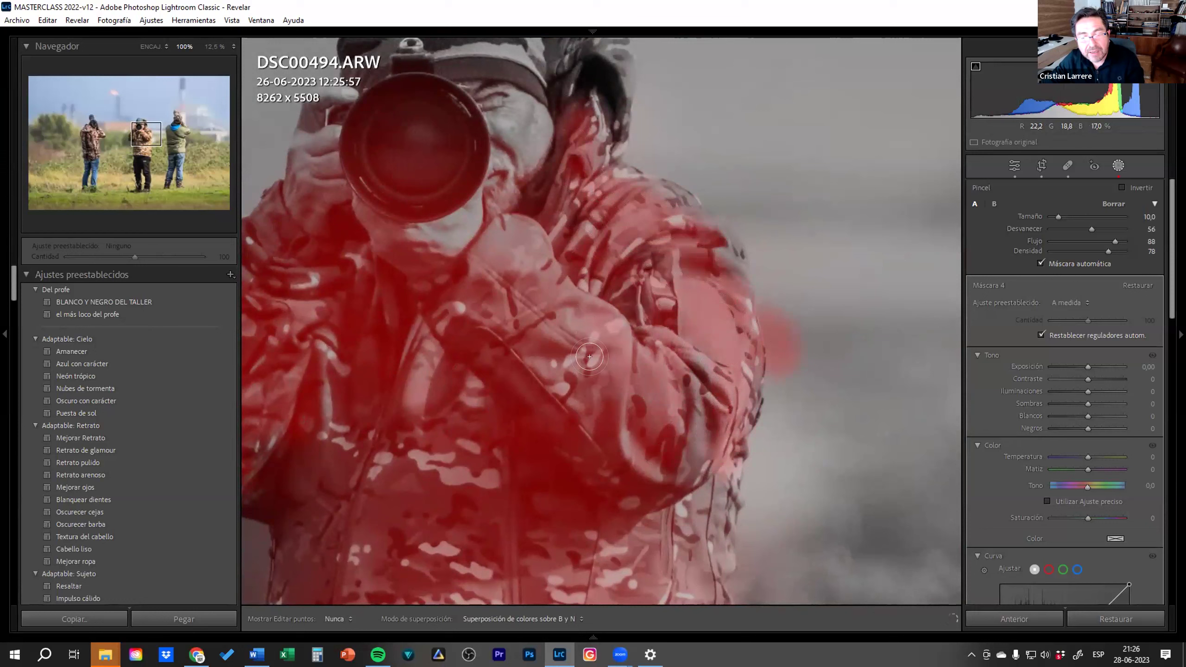
key(h)
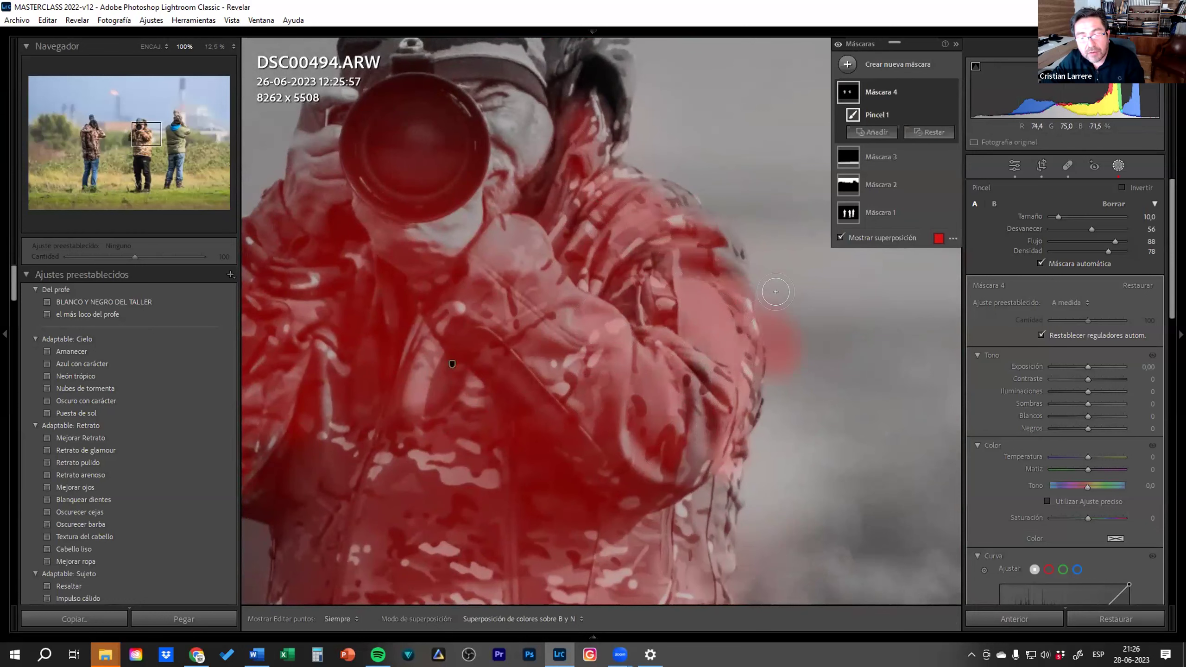
key(h)
drag(784, 289, 805, 367)
key(h)
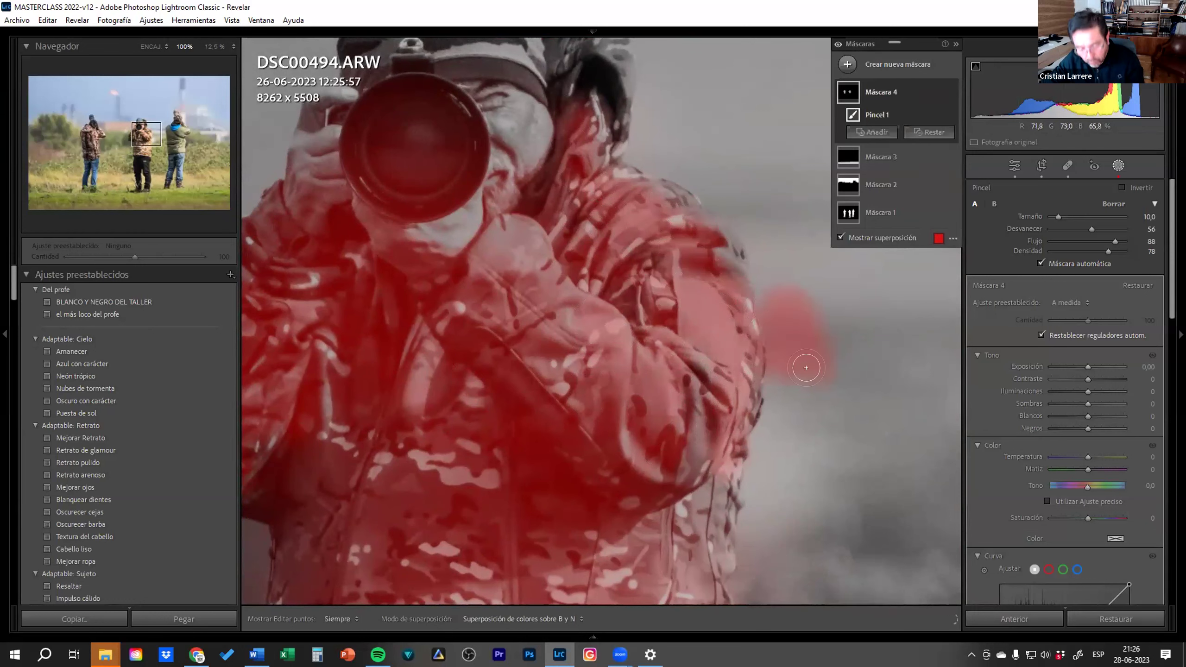
Erase overspill with the Alt brush while toggling the mask pins with H
key(alt)
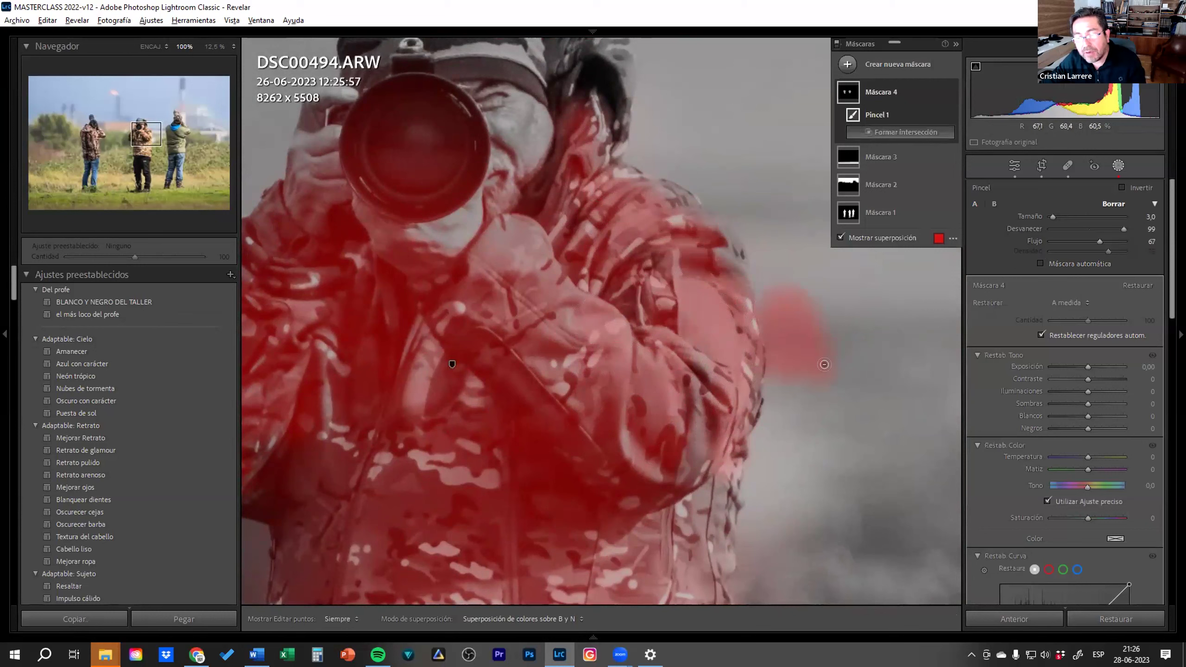
scroll(819, 361, up, 3)
key(h)
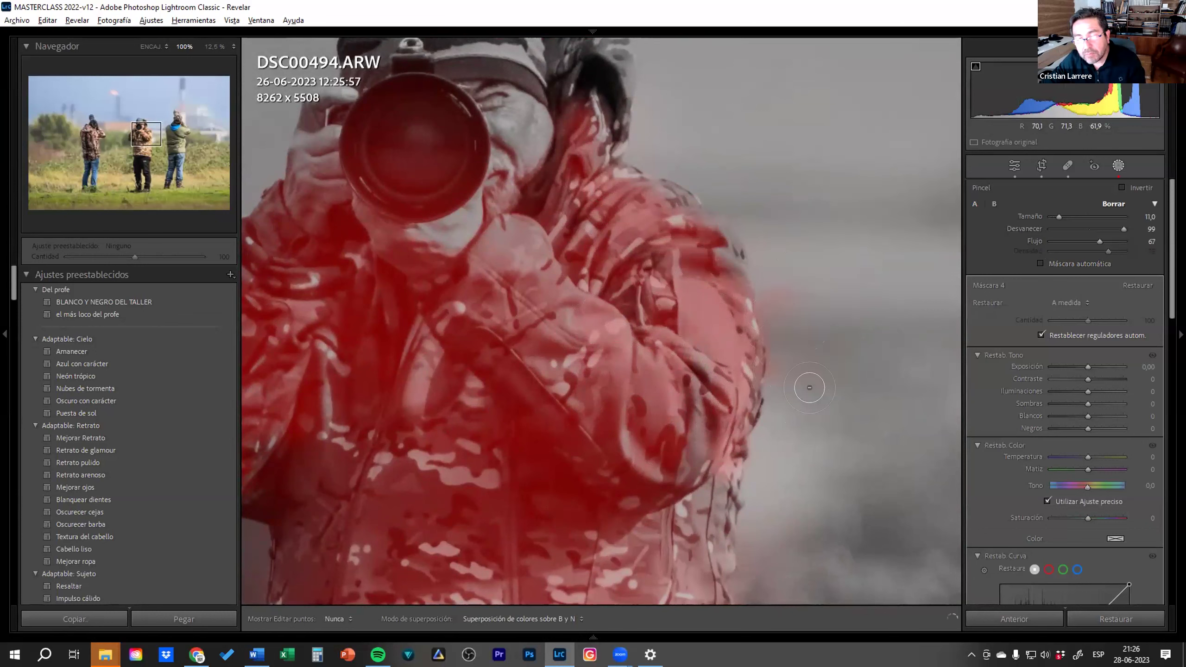
key(h)
scroll(809, 387, down, 3)
scroll(700, 390, down, 2)
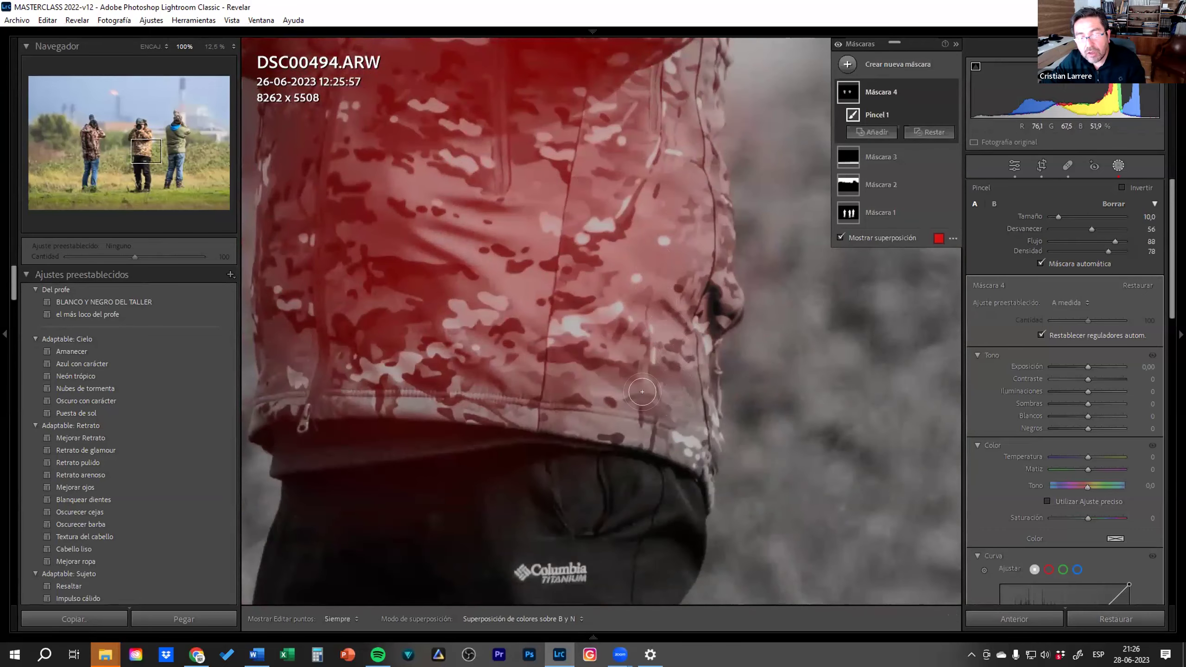
key(h)
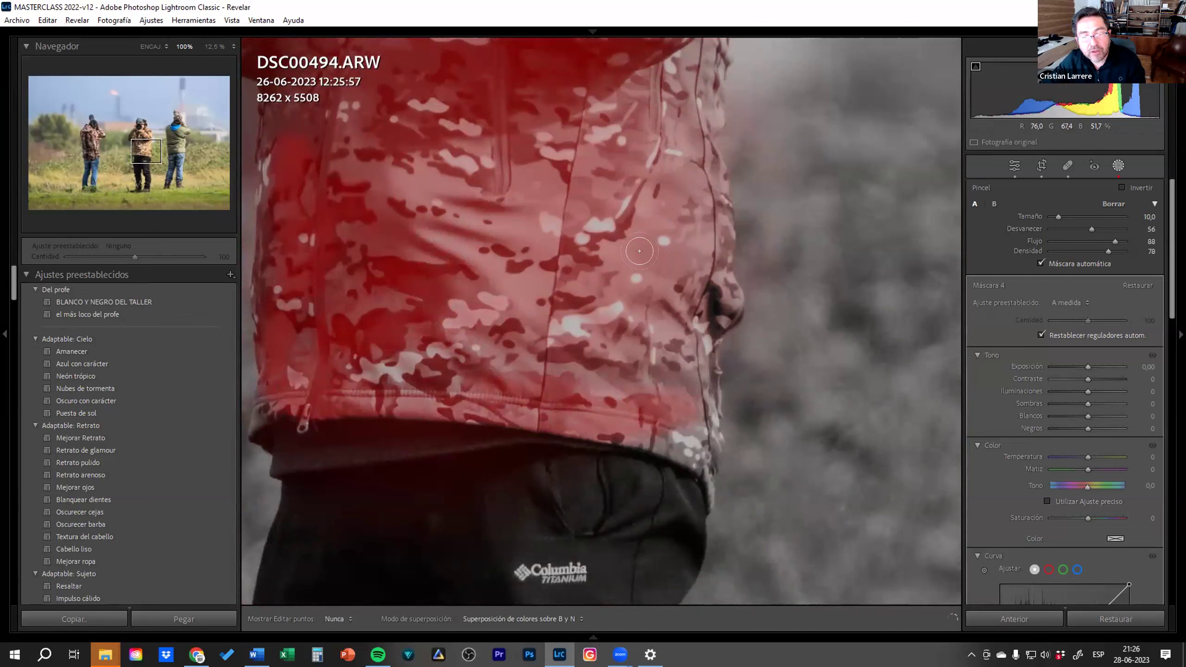
key(h)
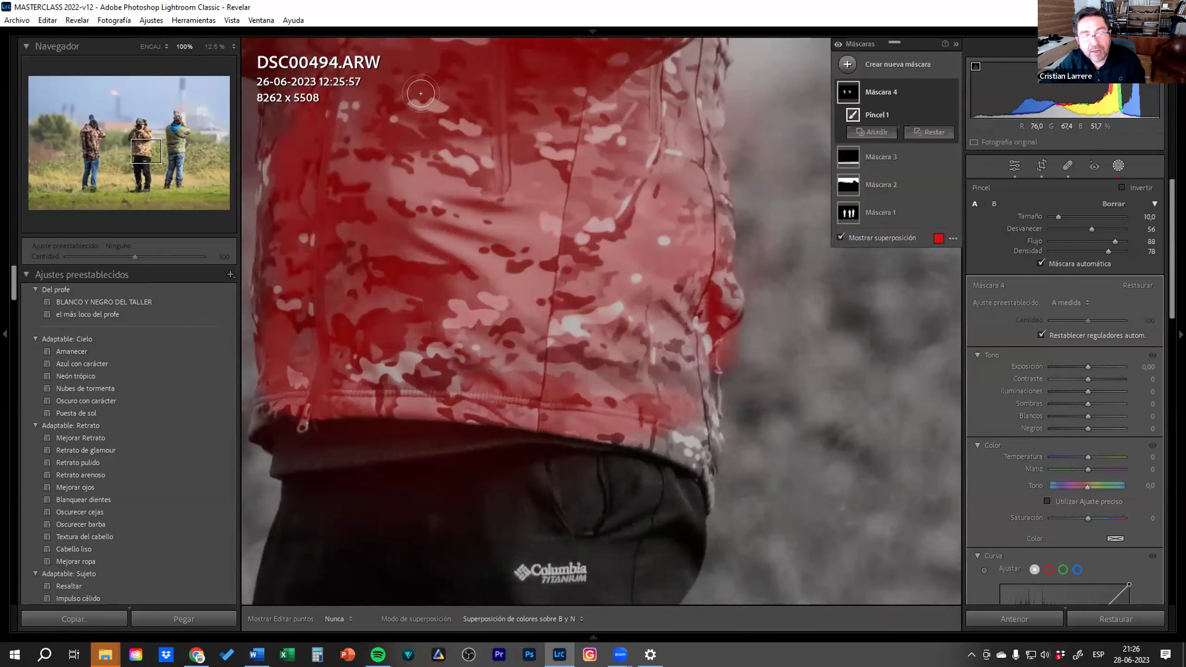
Fit the whole photo and give Máscara 4 exposure −0.37, contrast 33, temperature 4, saturation 28
click(153, 47)
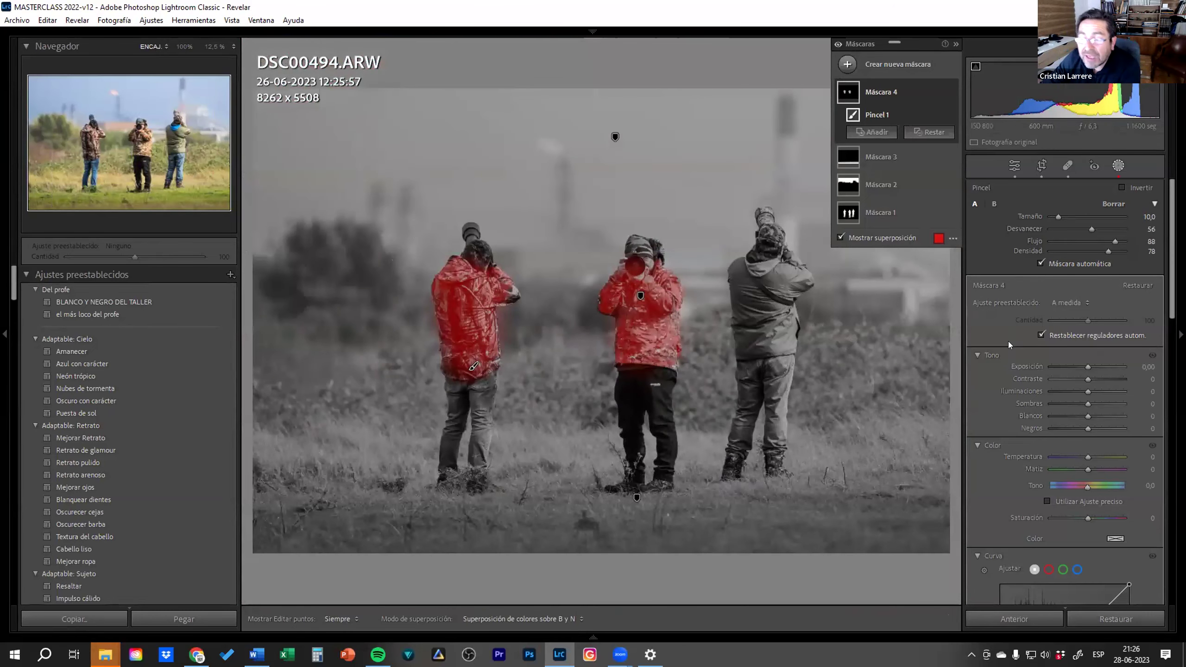
scroll(1032, 440, down, 3)
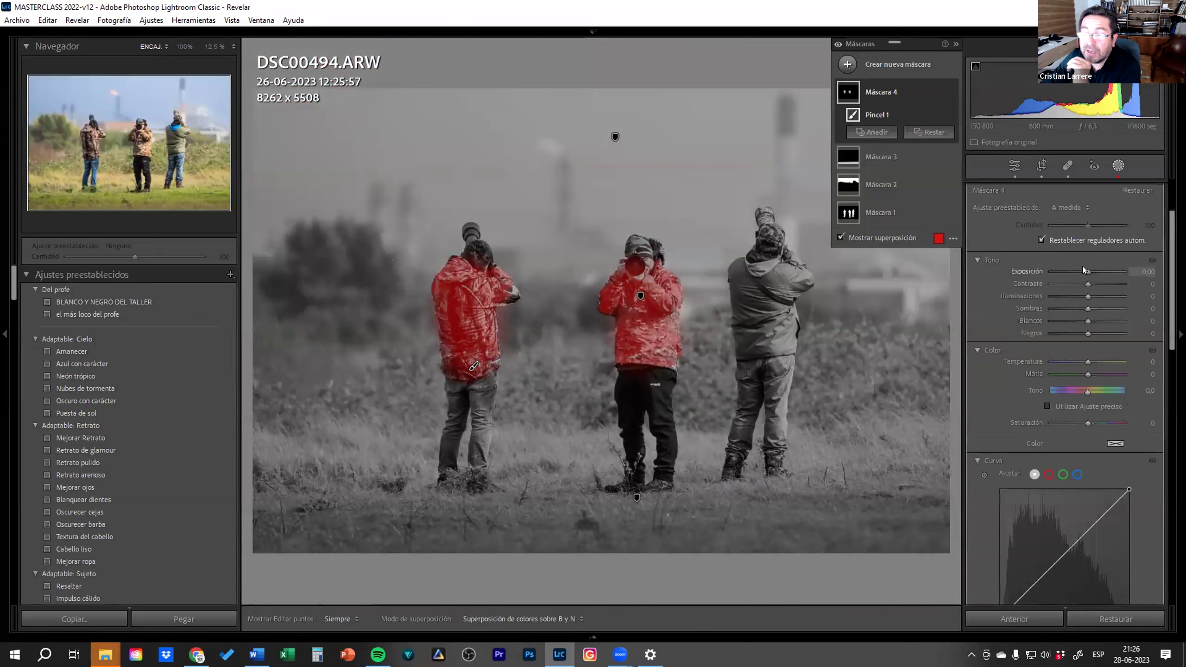
mouse_move(1081, 268)
mouse_down()
mouse_move(1061, 271)
mouse_move(1084, 271)
mouse_up()
mouse_move(1088, 362)
mouse_down()
mouse_move(1118, 368)
mouse_move(1059, 361)
mouse_move(1088, 367)
mouse_up()
drag(1084, 427, 1098, 423)
mouse_move(1087, 283)
mouse_down()
mouse_move(1099, 285)
mouse_move(1086, 269)
mouse_up()
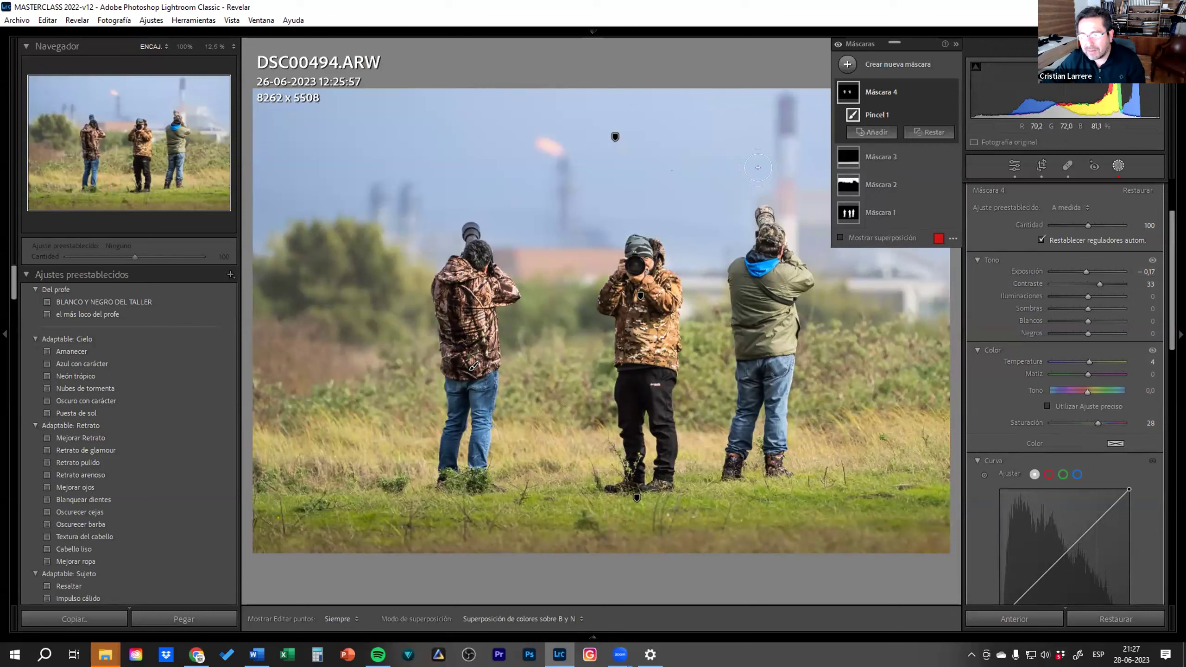
mouse_move(880, 213)
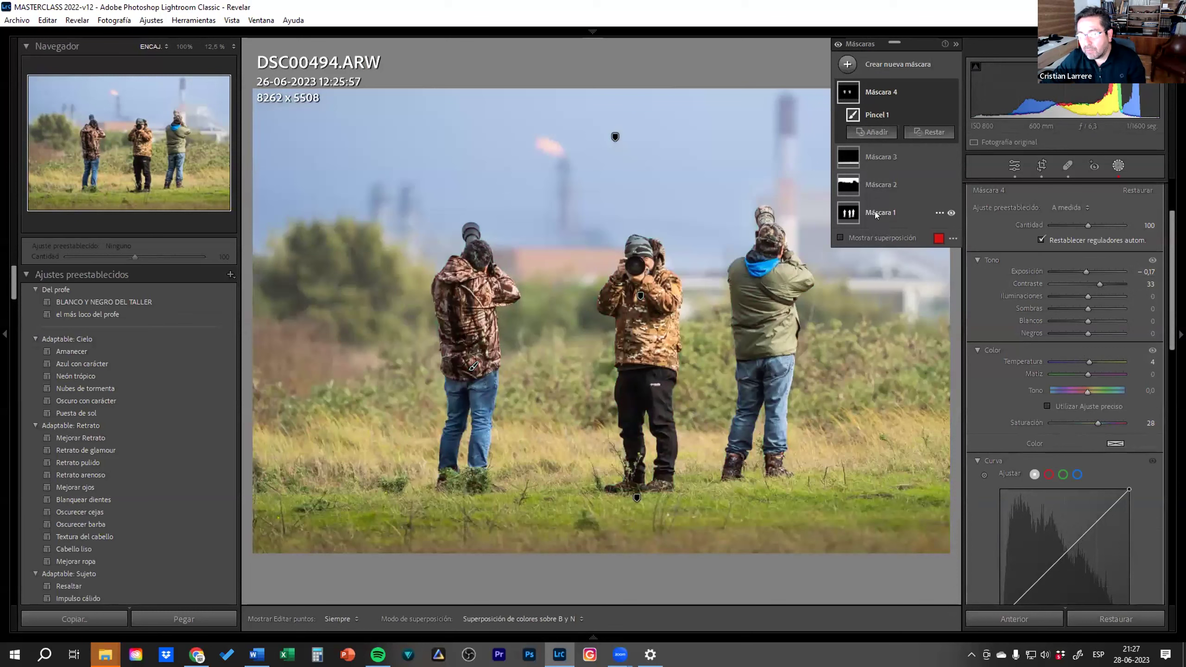
Rename the first mask to SUJETOS
click(879, 212)
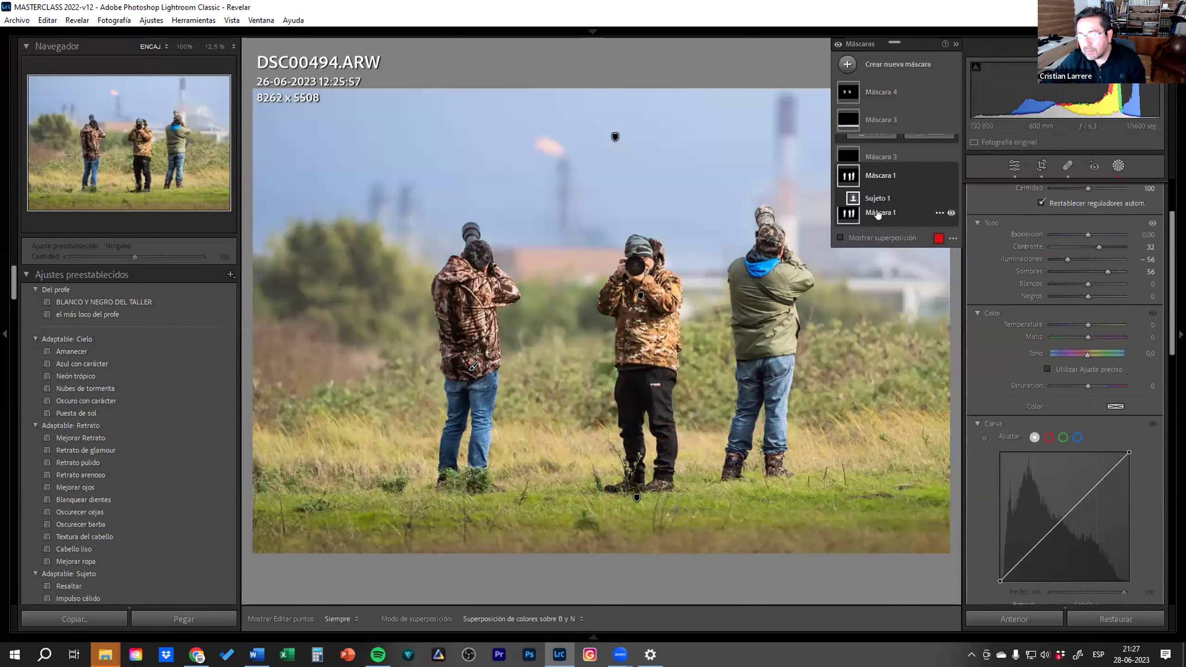
click(871, 215)
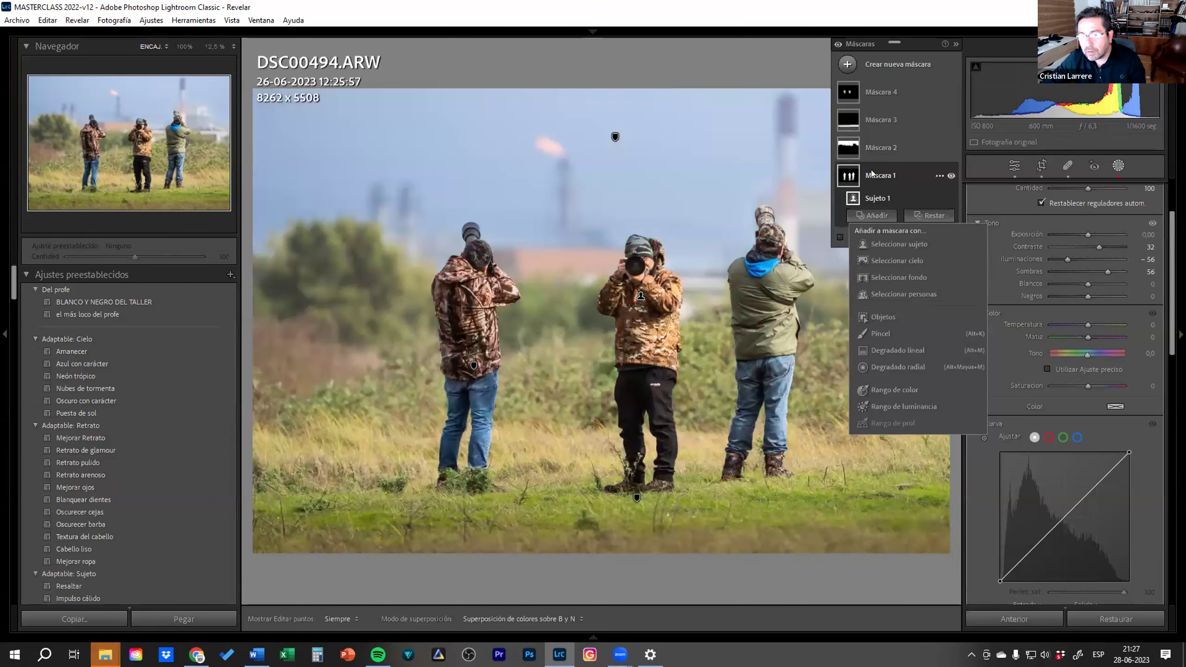
double_click(873, 175)
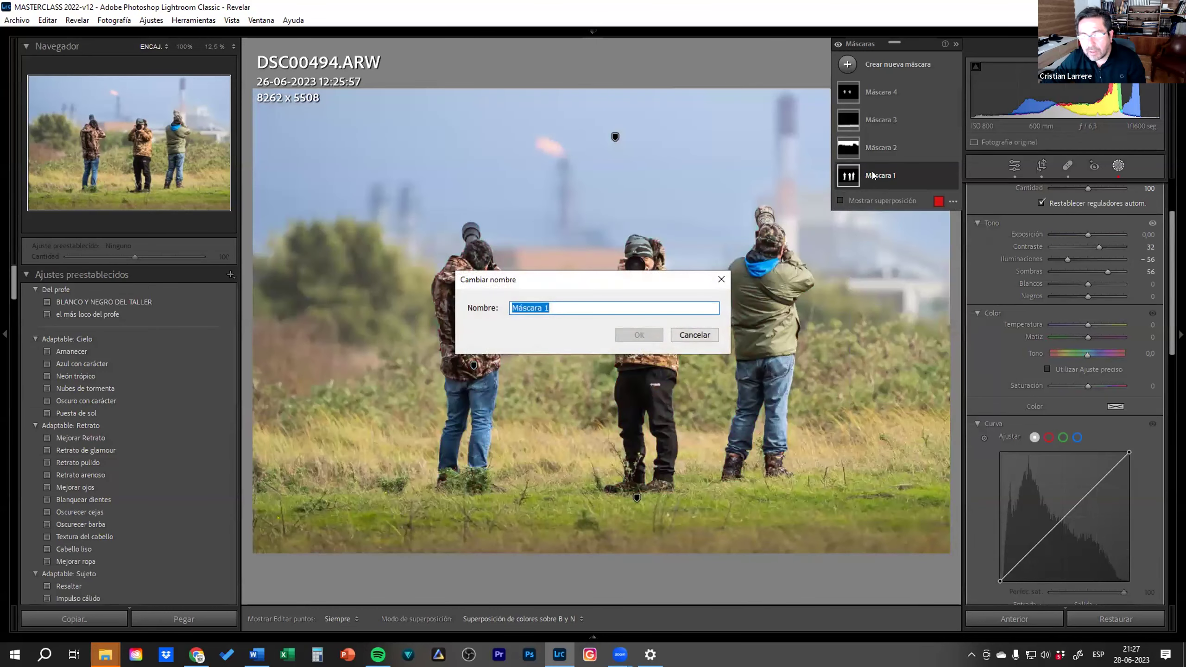
text(SU)
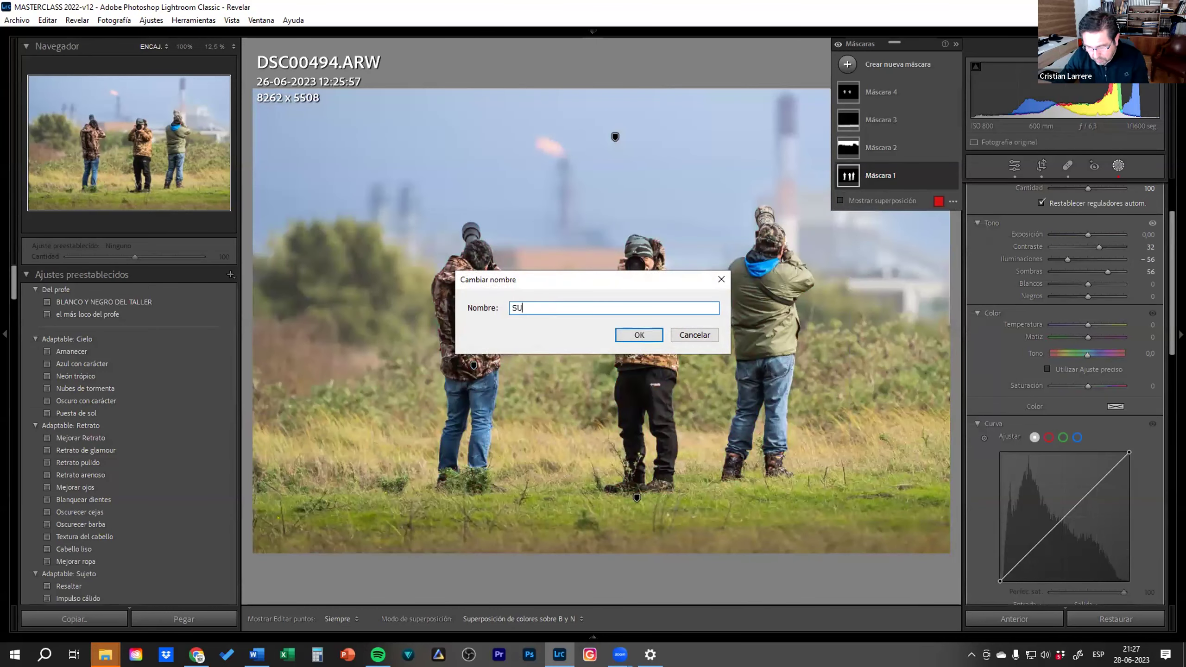
text(LETOS)
key(BackSpace)
key(BackSpace)
key(BackSpace)
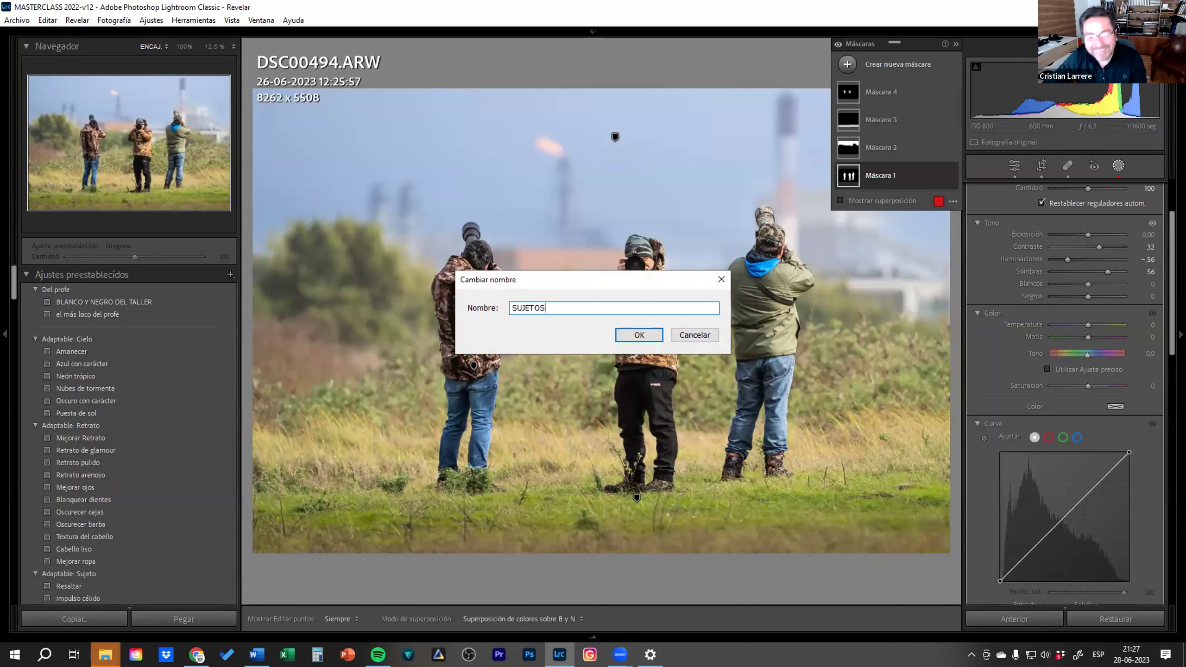
click(629, 339)
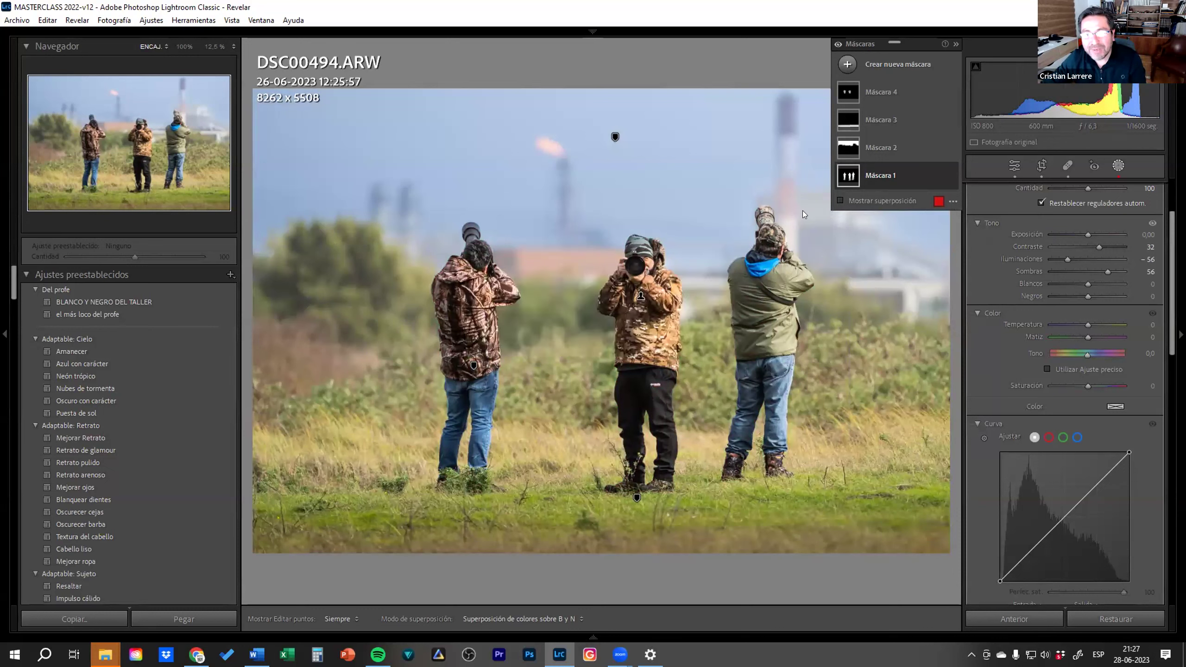
Rename the next masks to CIELO and DEGRADADO PASTO
double_click(884, 146)
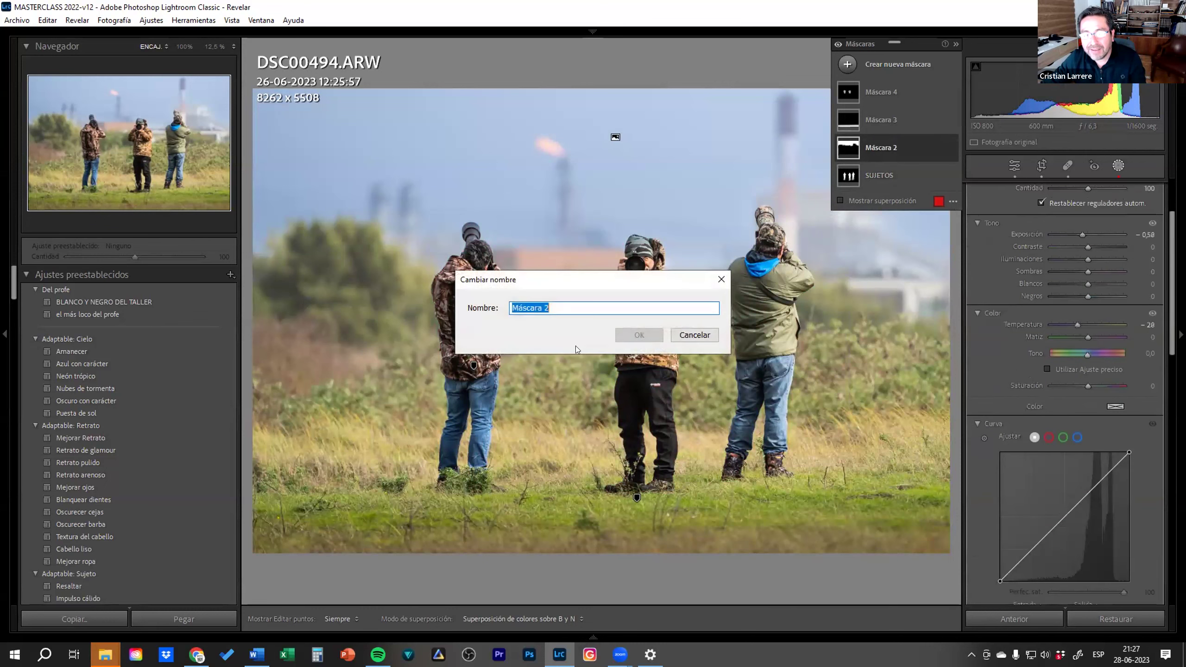
text(CIELO)
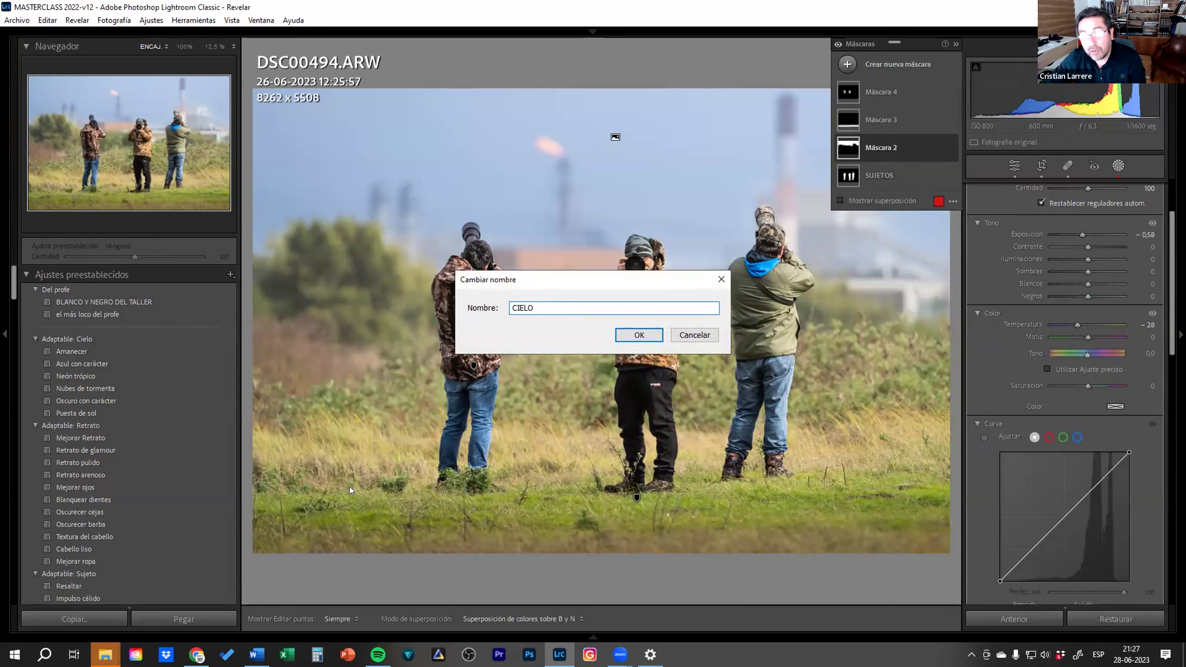
click(654, 340)
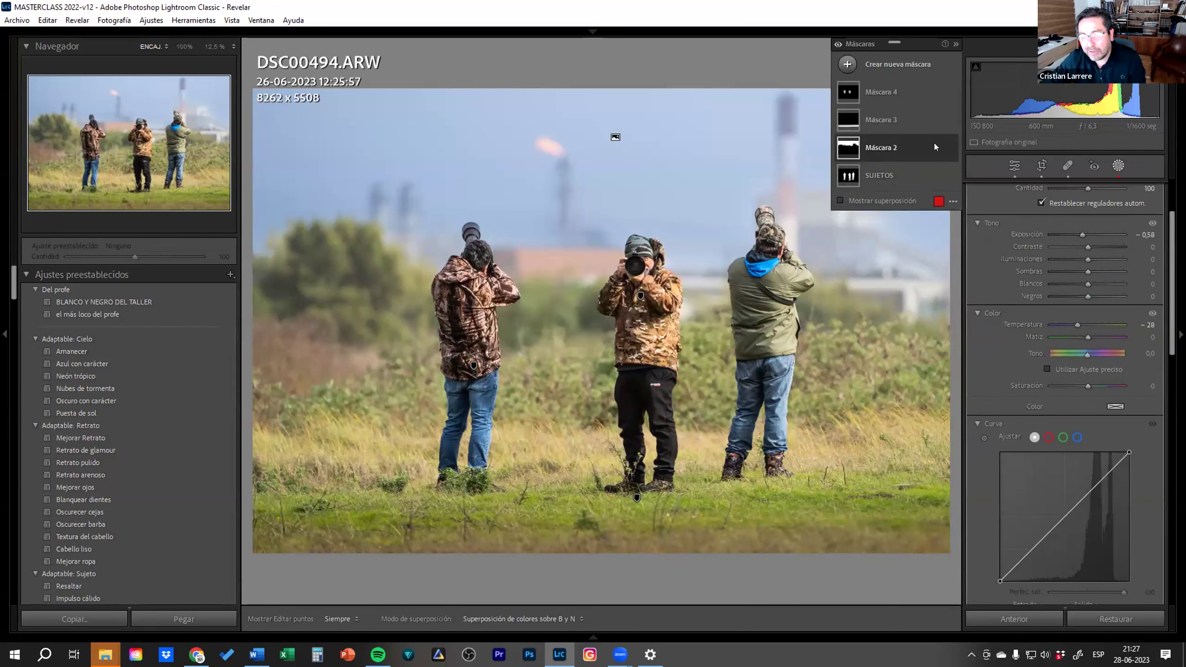
double_click(883, 120)
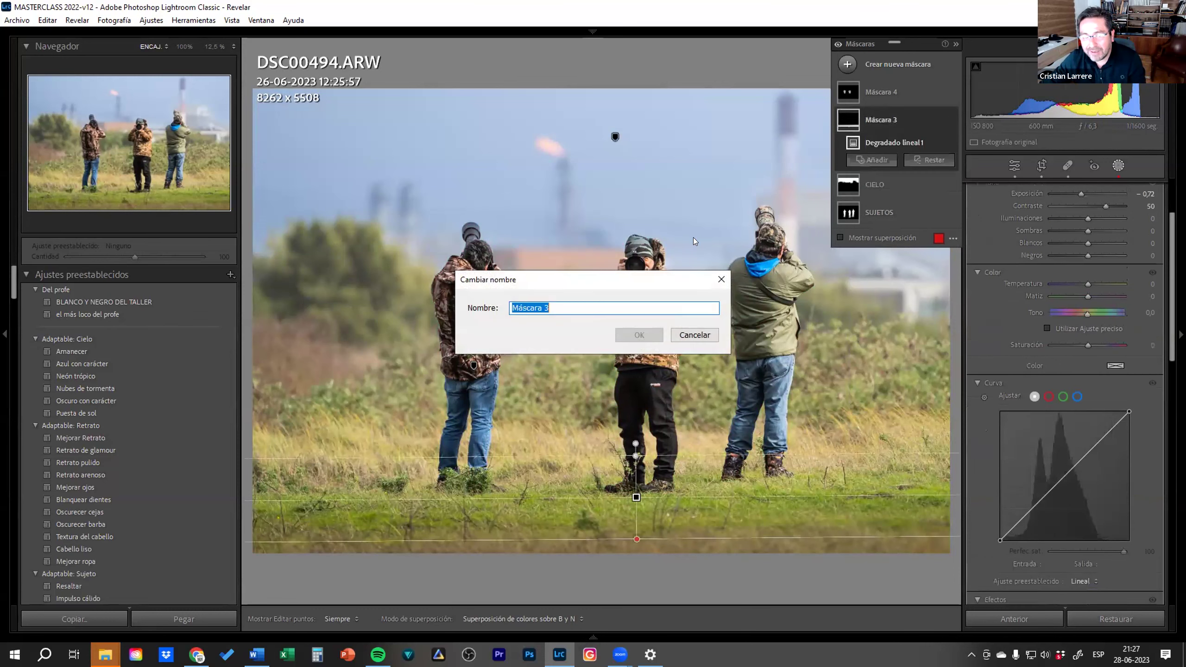
text(DEGRADADO PASTO)
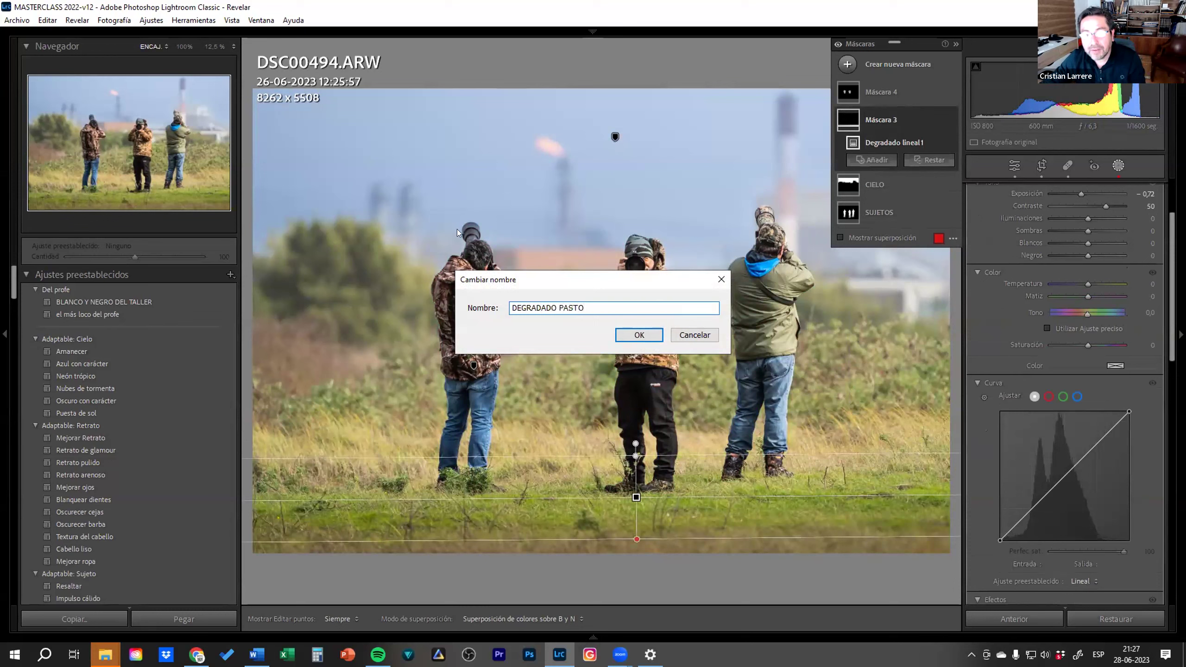
click(644, 330)
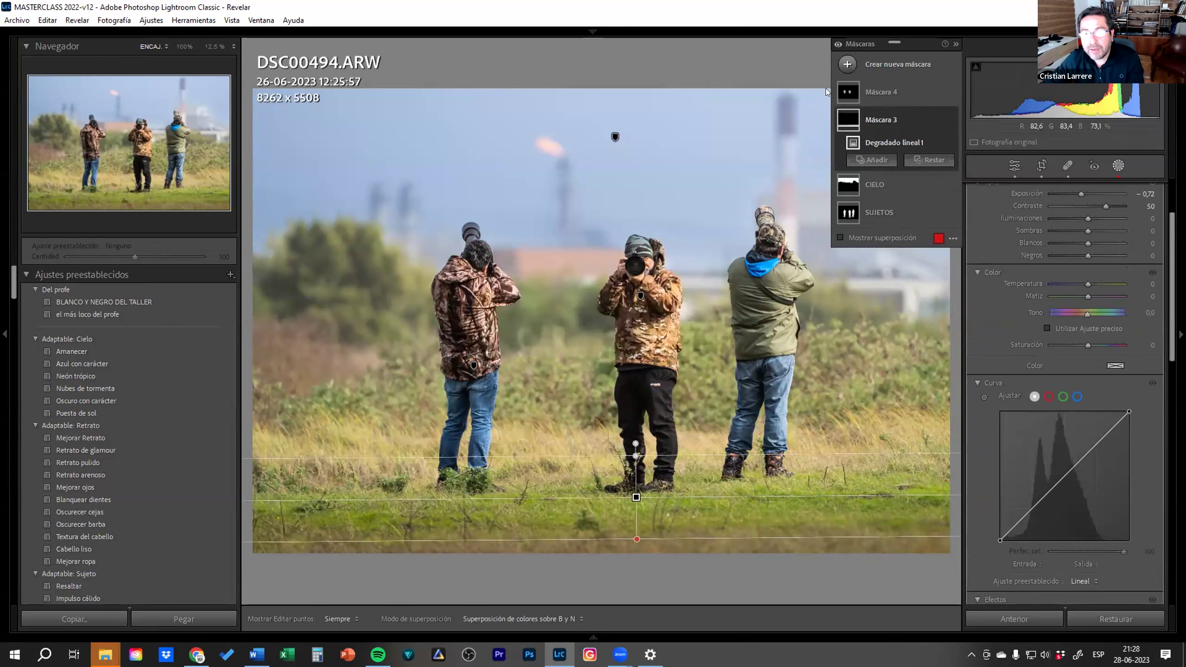
click(873, 91)
Rename Máscara 4 to CHAQUETAS
double_click(873, 92)
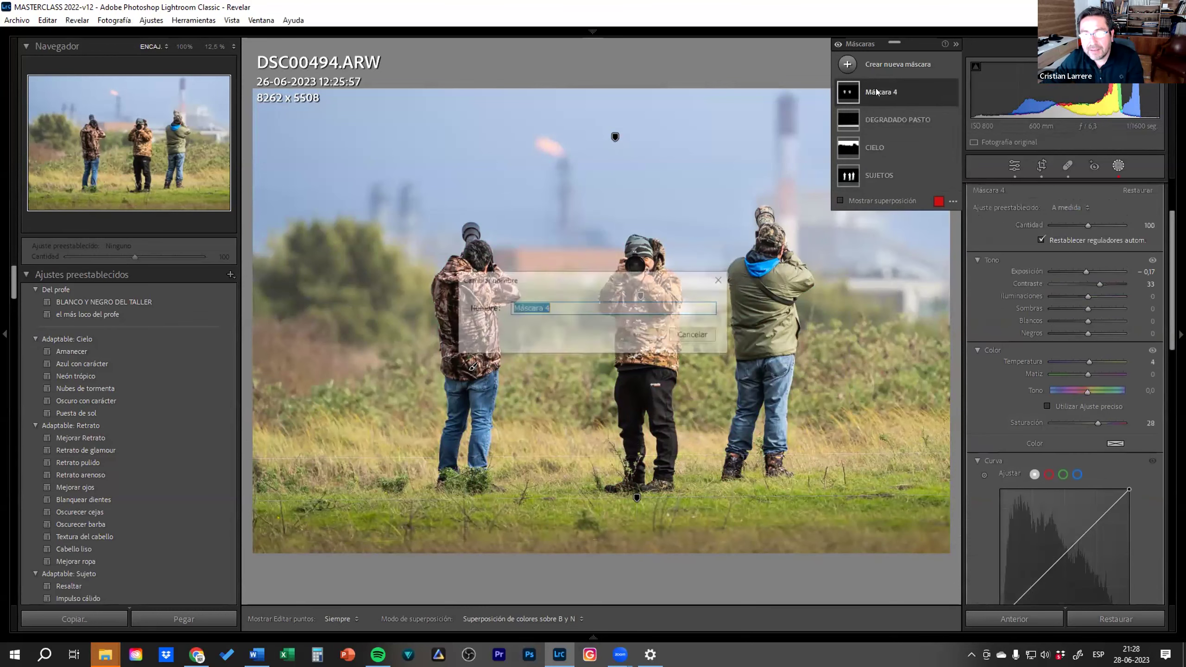
text(CHA)
text(TAS)
click(652, 340)
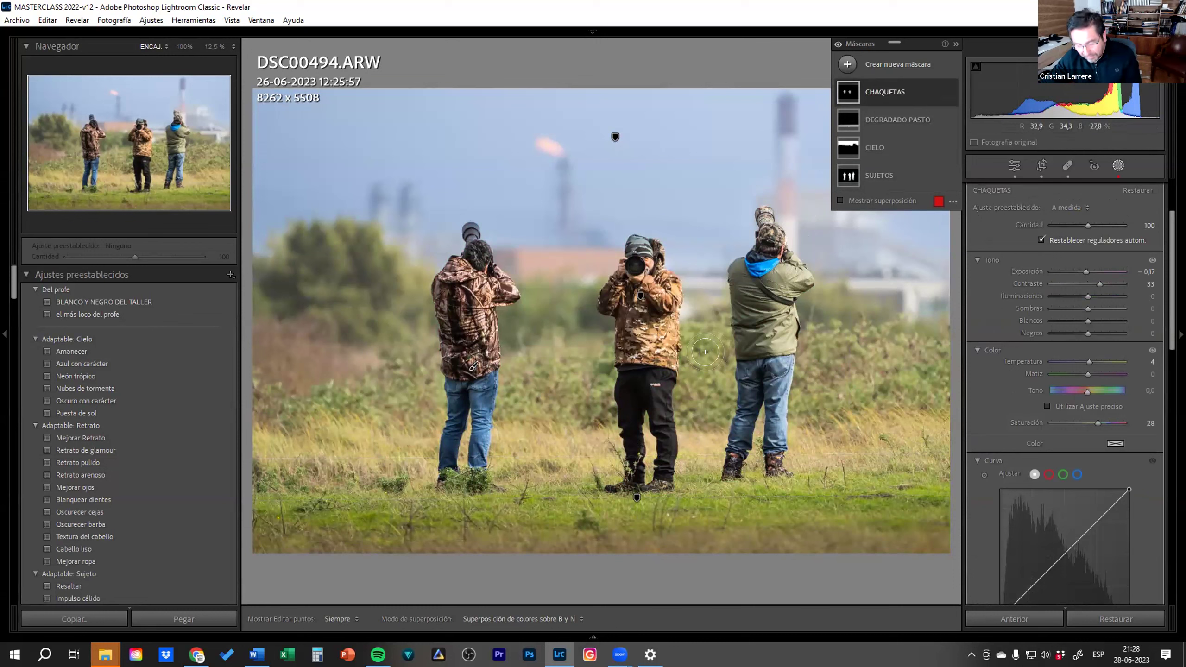
Paint a new sky brush mask (exposure −0.44, temperature +62) and name it CIELO GRIS
key(k)
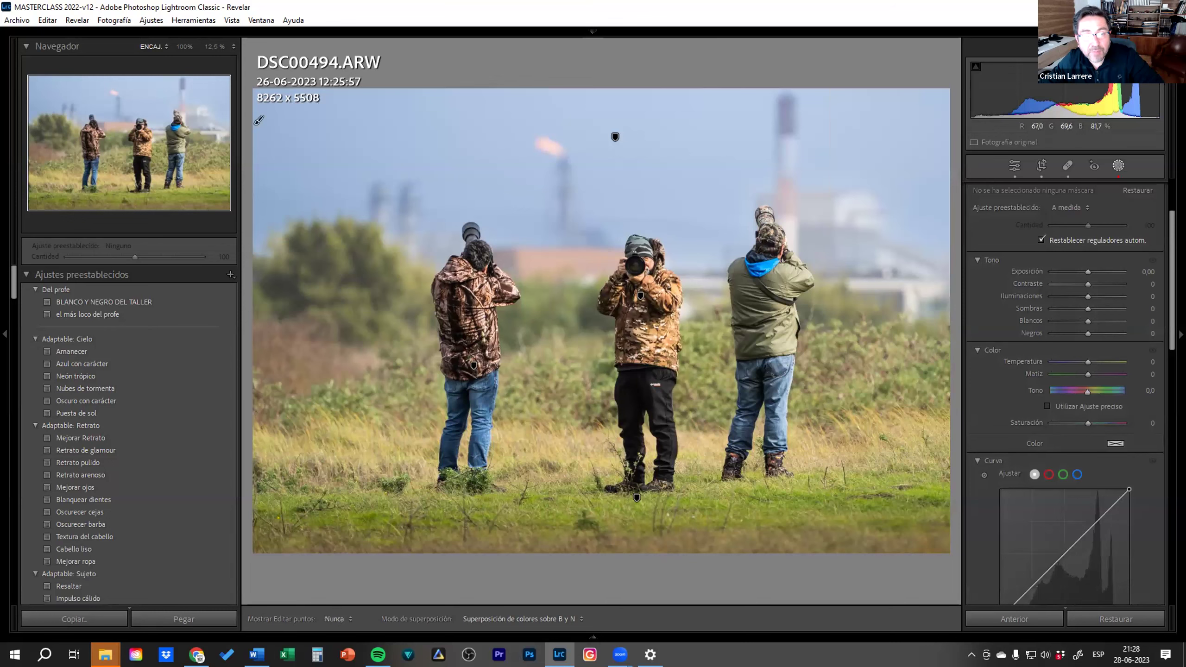
drag(262, 122, 942, 122)
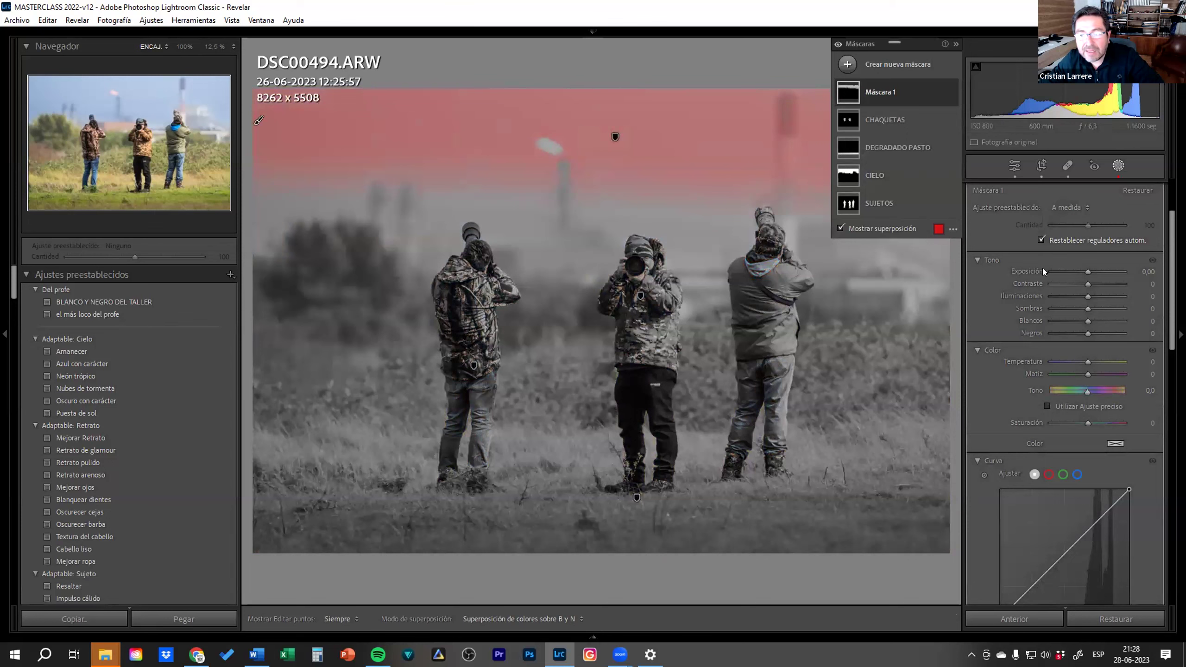
drag(1089, 271, 1082, 265)
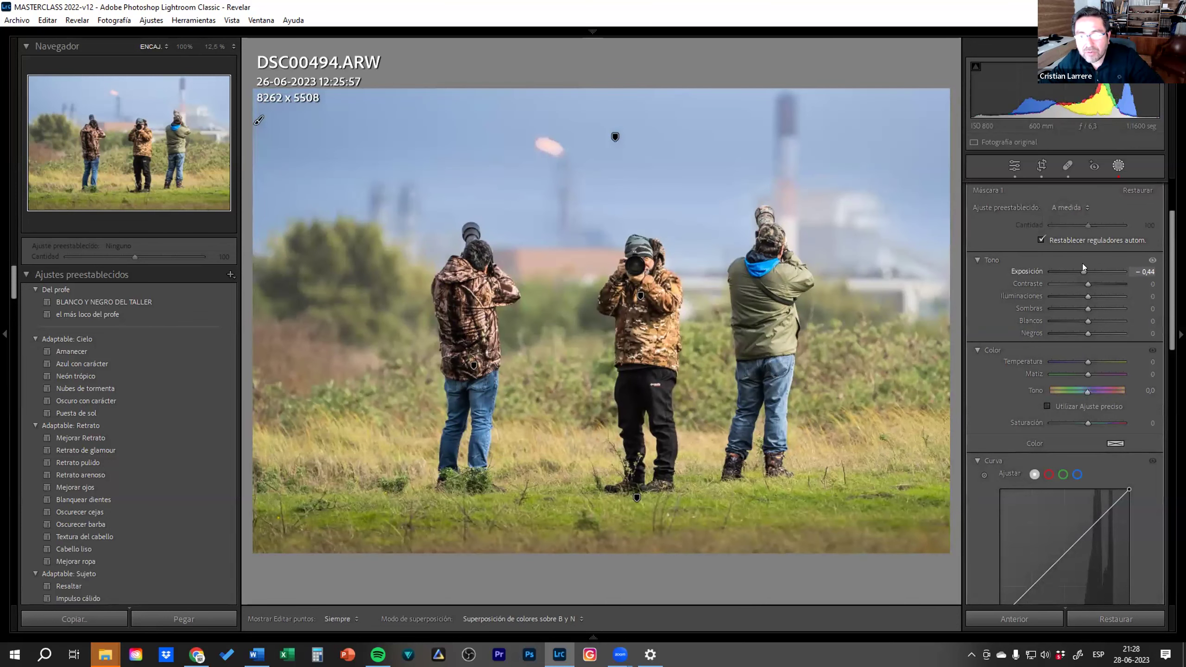
drag(1089, 360, 1108, 367)
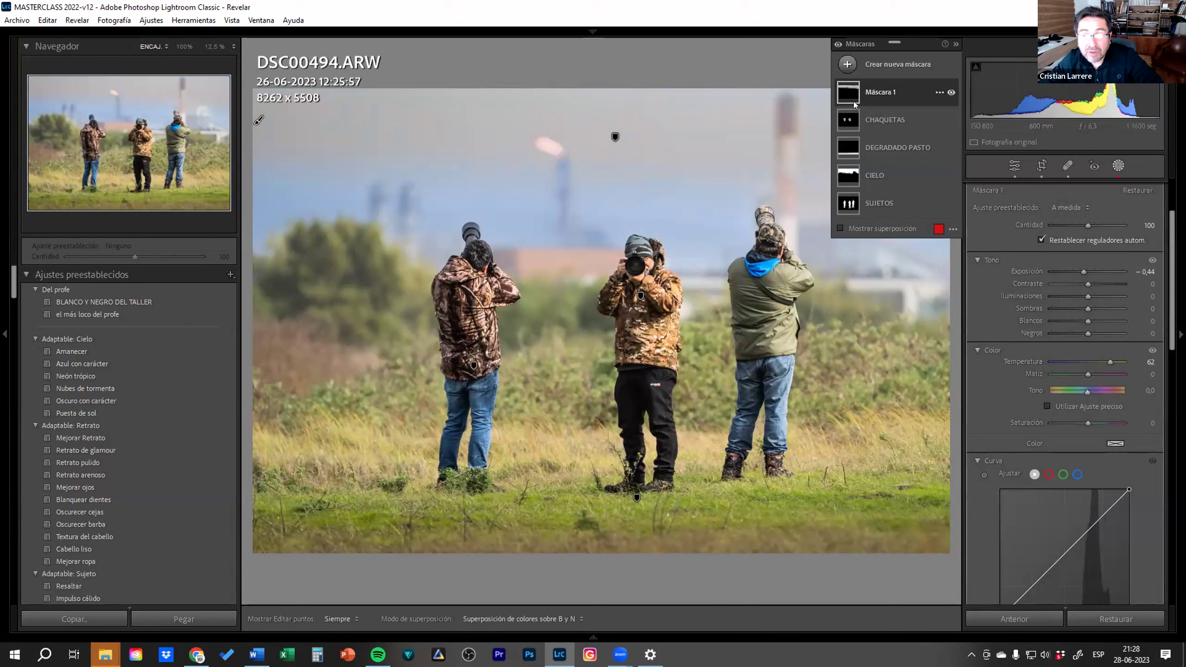
double_click(883, 92)
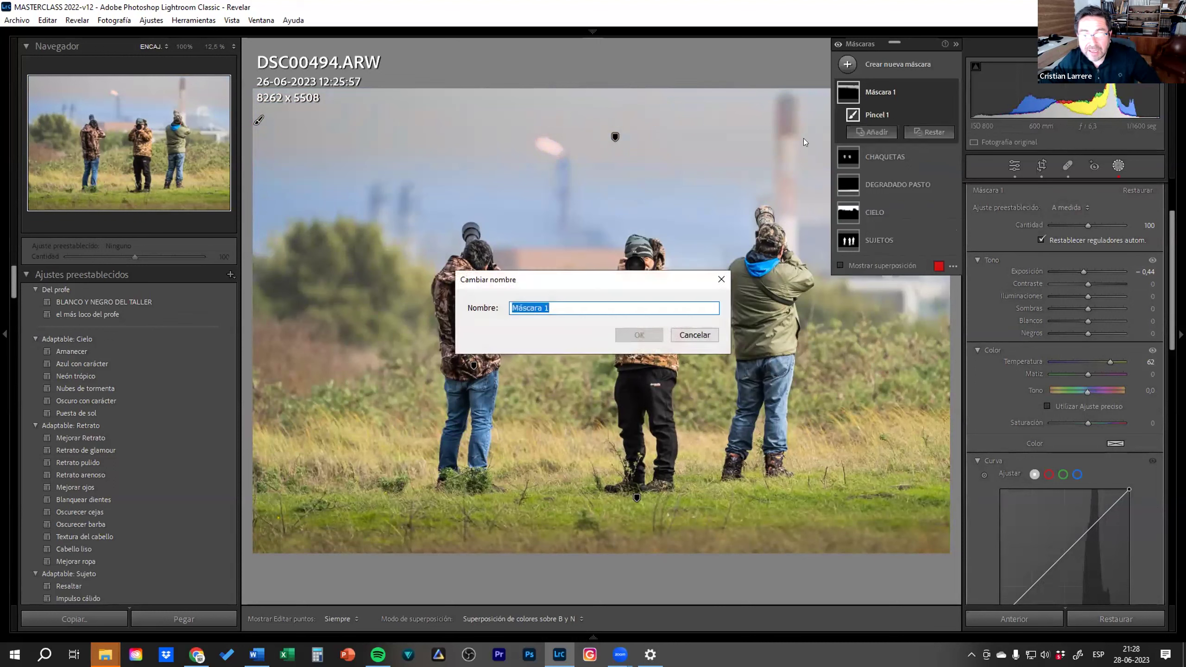
text(CIELO GRIS)
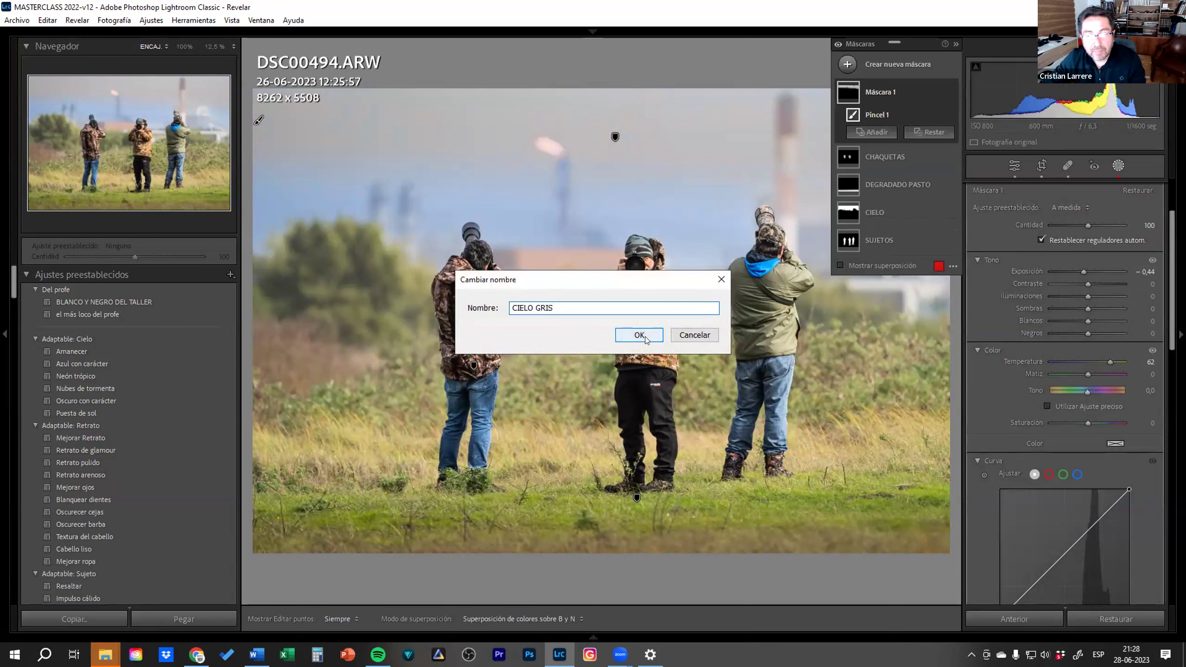
Confirm the CIELO GRIS name, then toggle the mask's effect and pins to compare
key(Return)
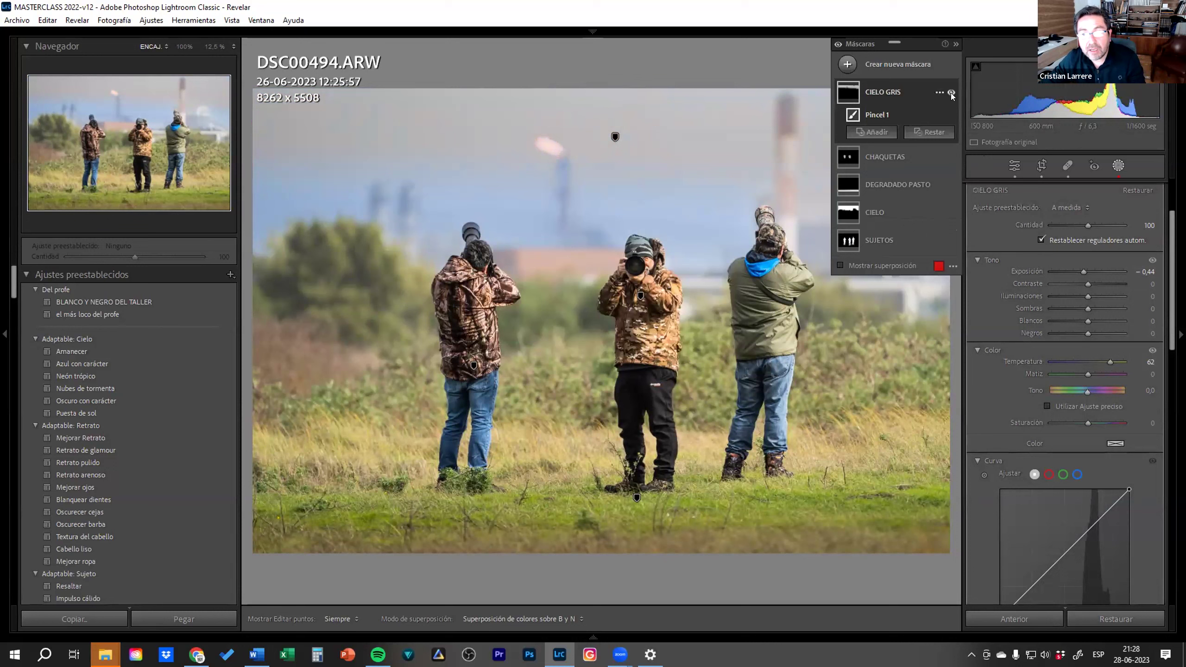
click(951, 92)
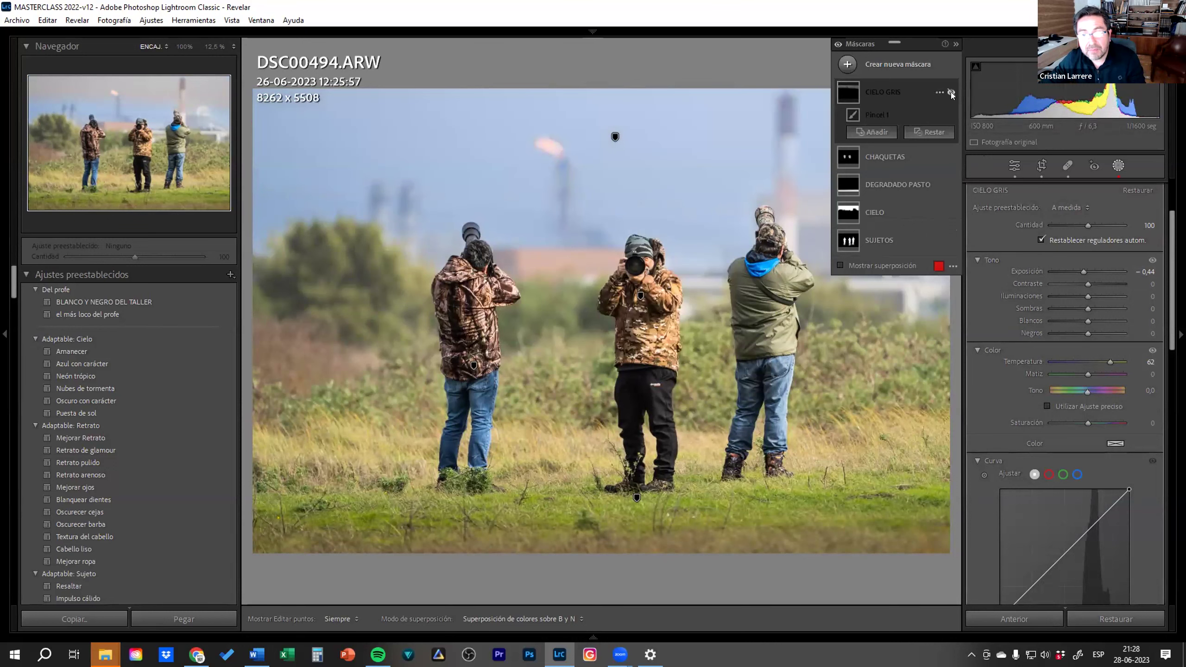
click(951, 93)
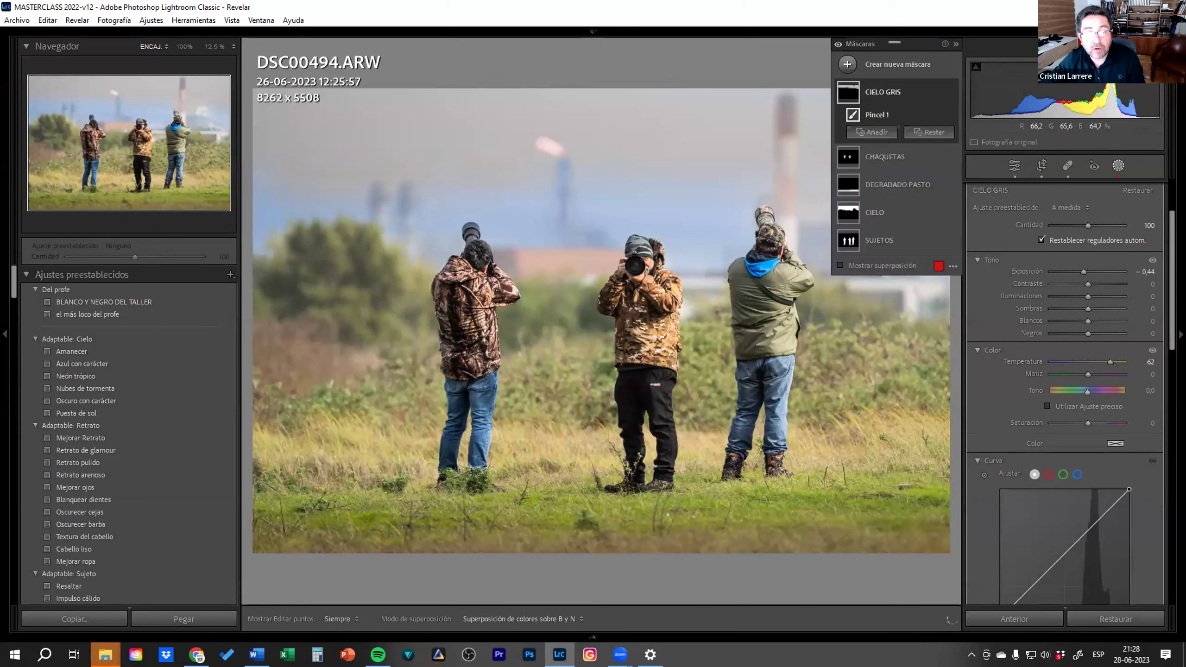
key(alt)
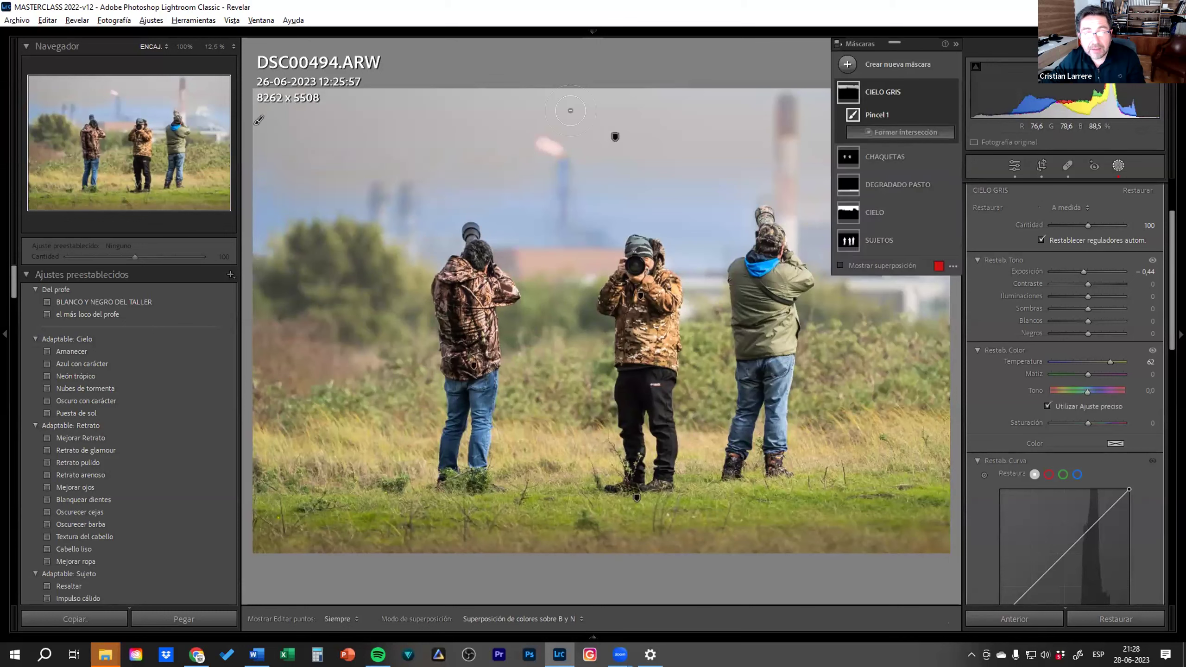
key(h)
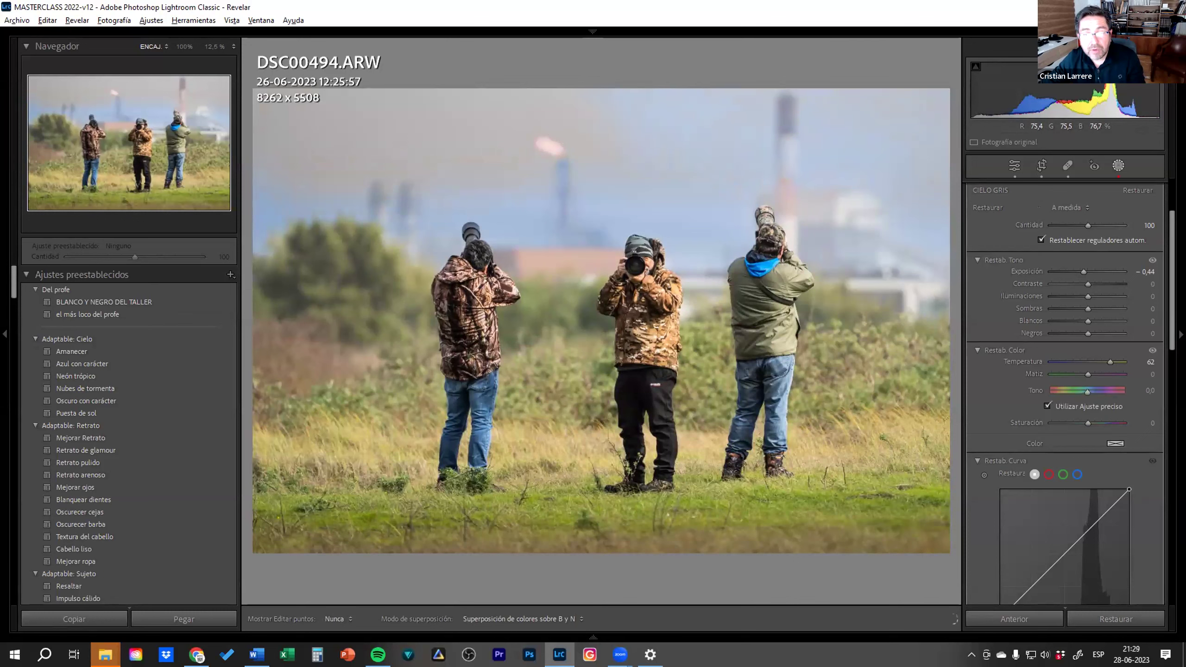
key(h)
key(h)
key(h)
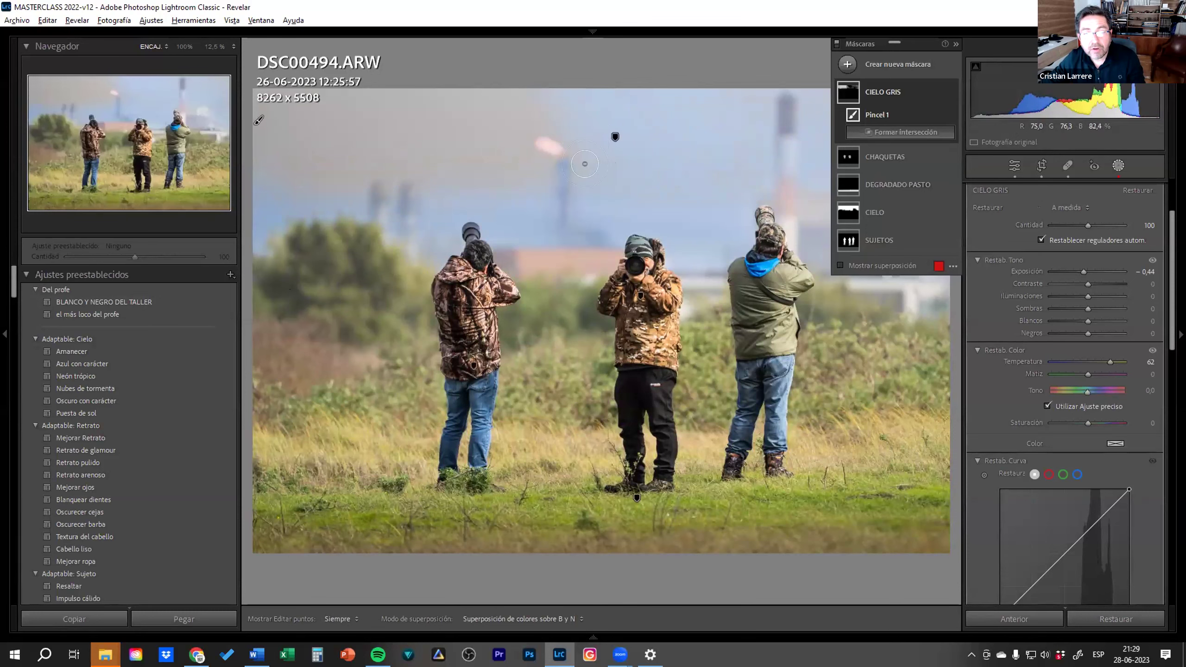
key(h)
key(h)
key(h)
key(h)
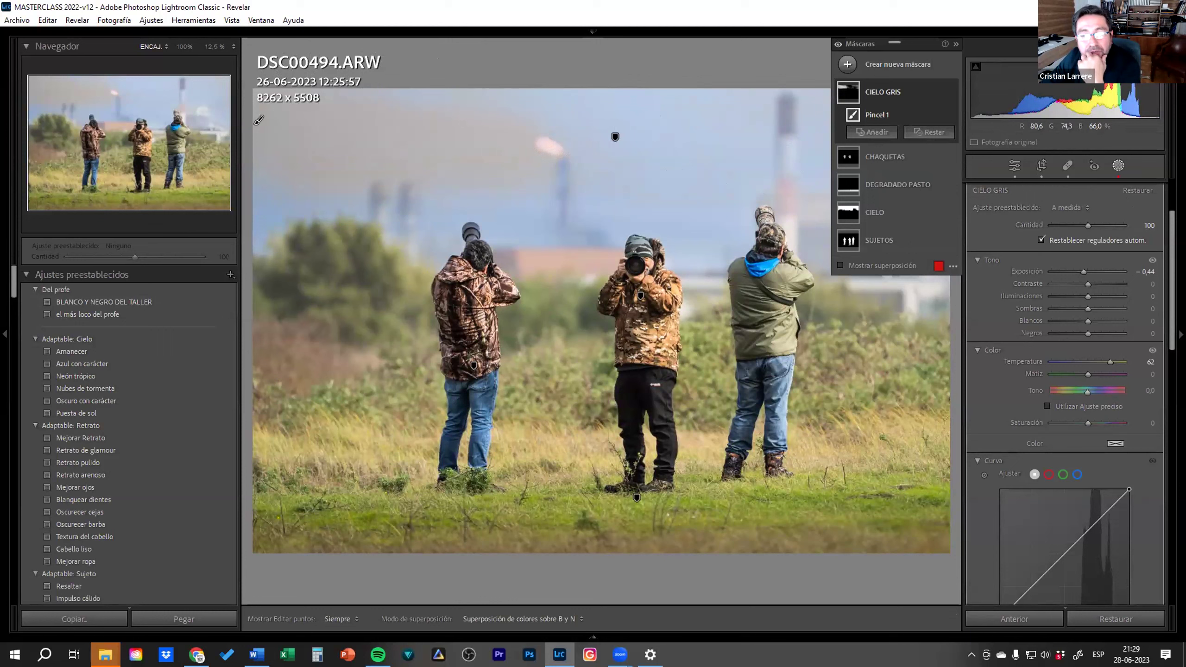
Darken the CIELO GRIS sky mask further and lower the SUJETOS mask's saturation
click(909, 89)
mouse_move(1082, 268)
mouse_down()
mouse_move(1068, 269)
mouse_move(1081, 270)
mouse_up()
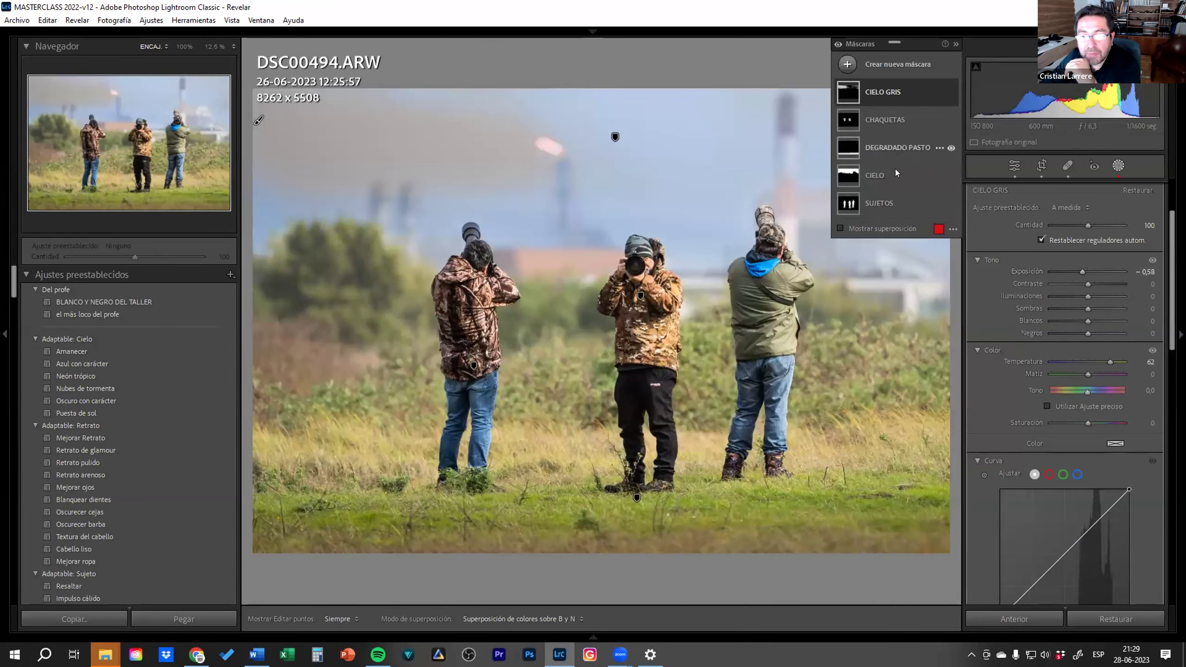
click(894, 203)
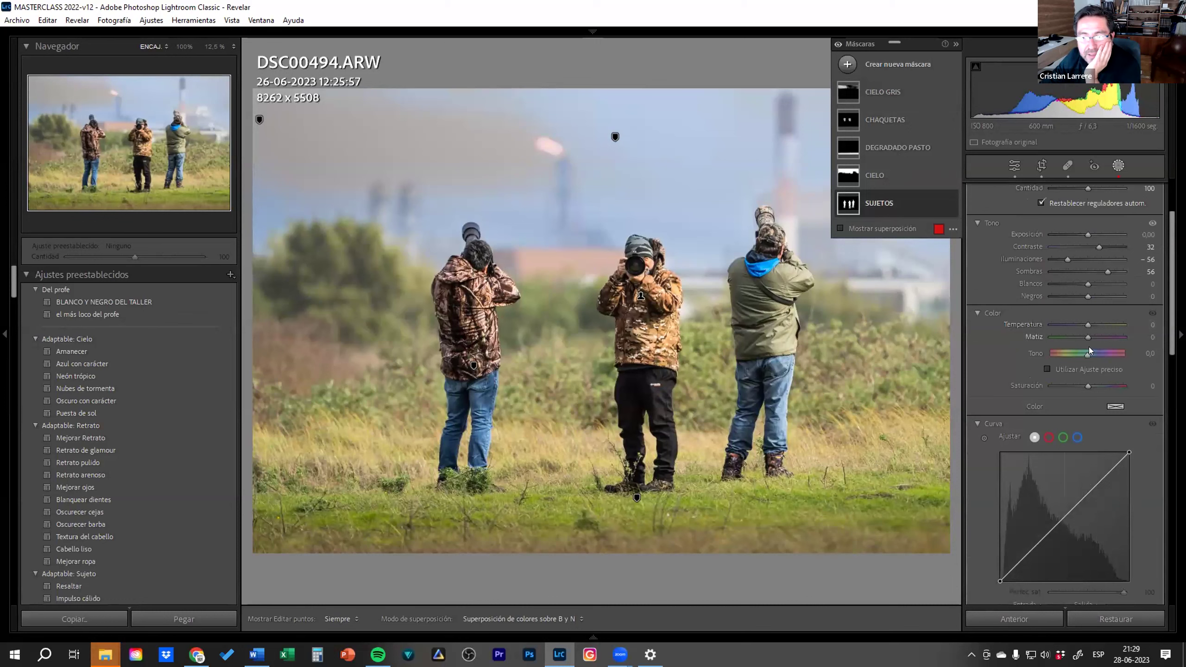
mouse_move(1083, 386)
mouse_down()
mouse_move(1022, 395)
mouse_move(1084, 385)
mouse_up()
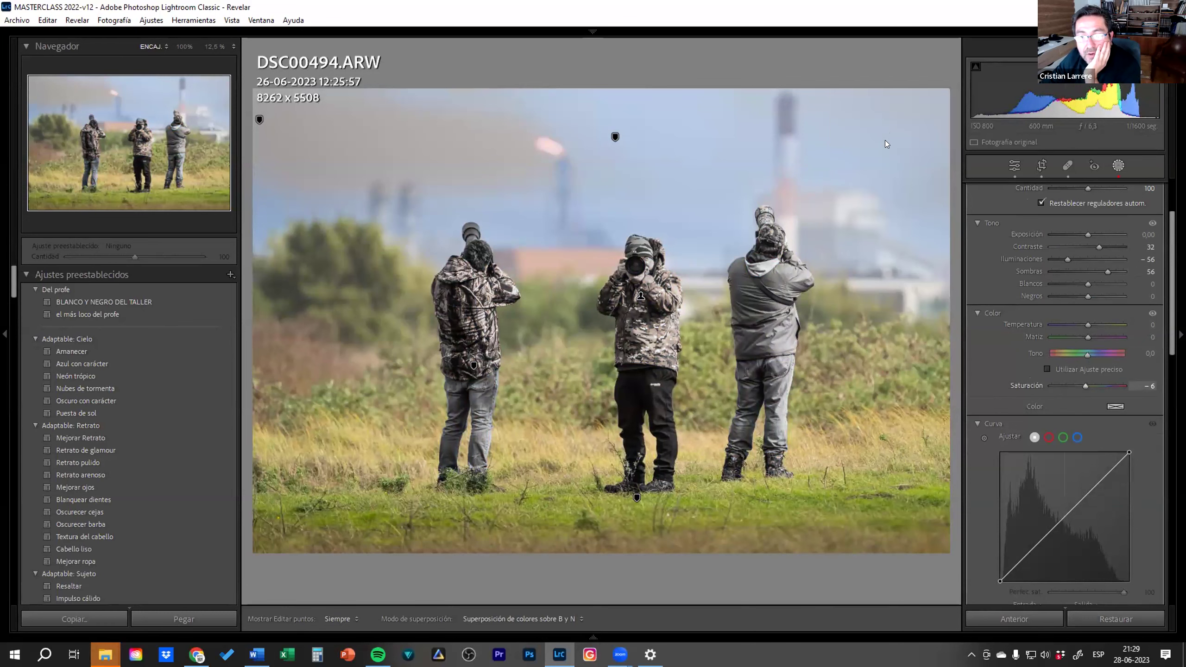
Set the DEGRADADO PASTO gradient to temperature −4 and tint −52
click(898, 149)
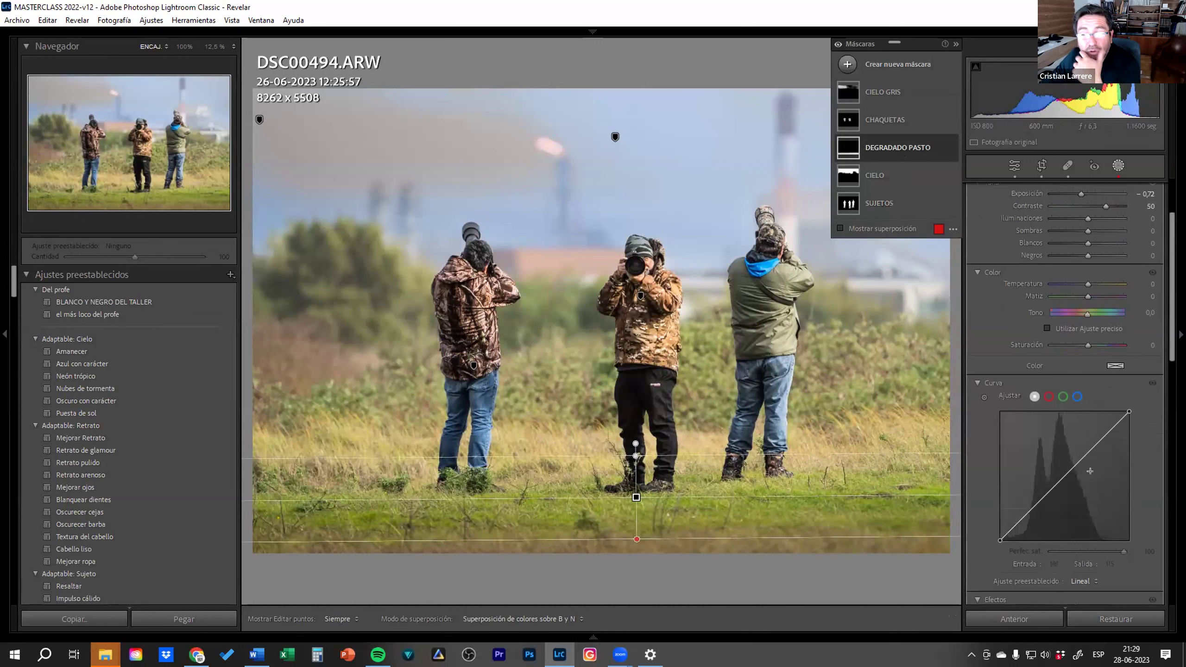
drag(1087, 283, 1109, 284)
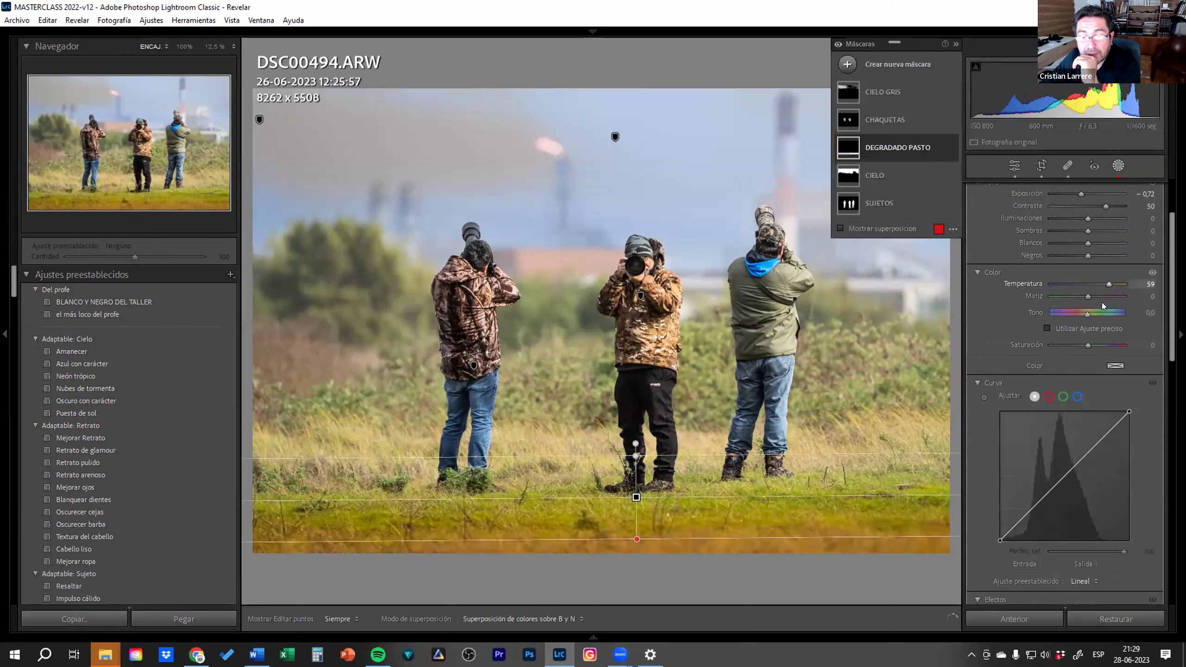
click(1083, 282)
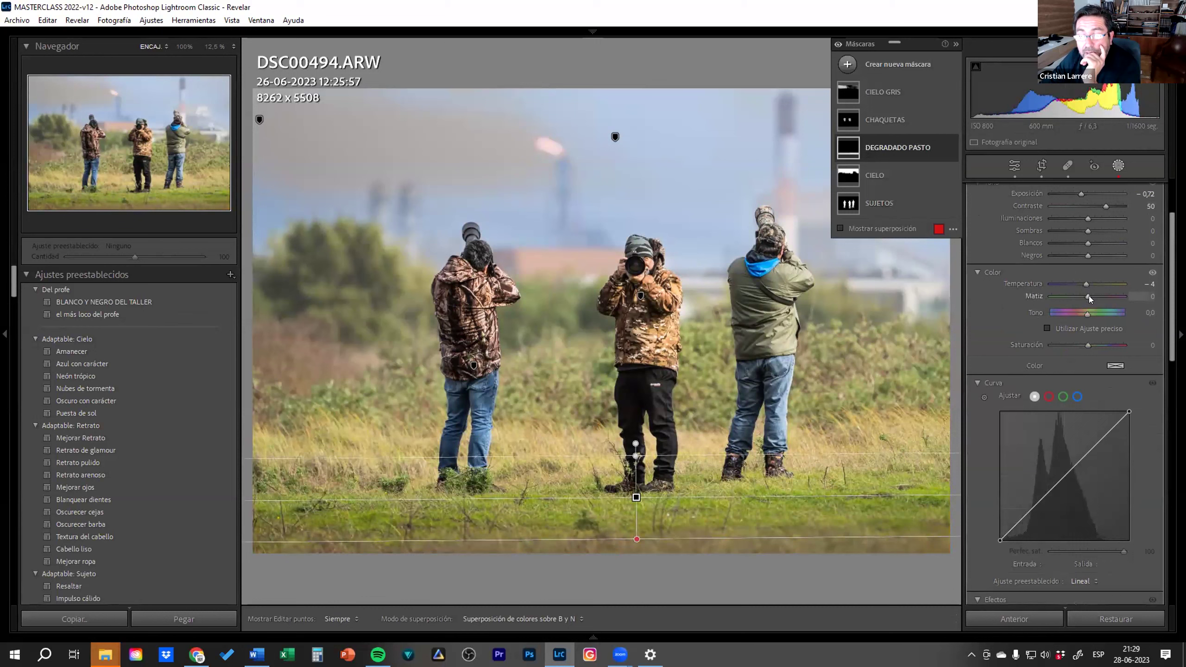
mouse_move(1088, 296)
mouse_down()
mouse_move(1098, 292)
mouse_move(1067, 293)
mouse_up()
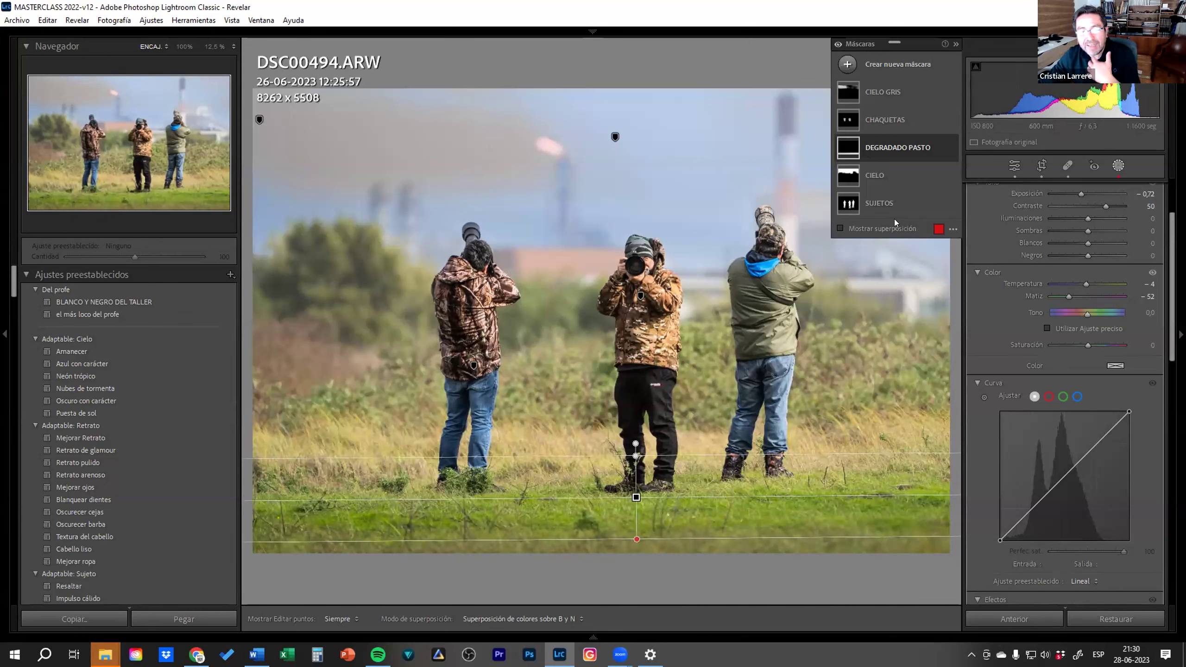
mouse_move(885, 203)
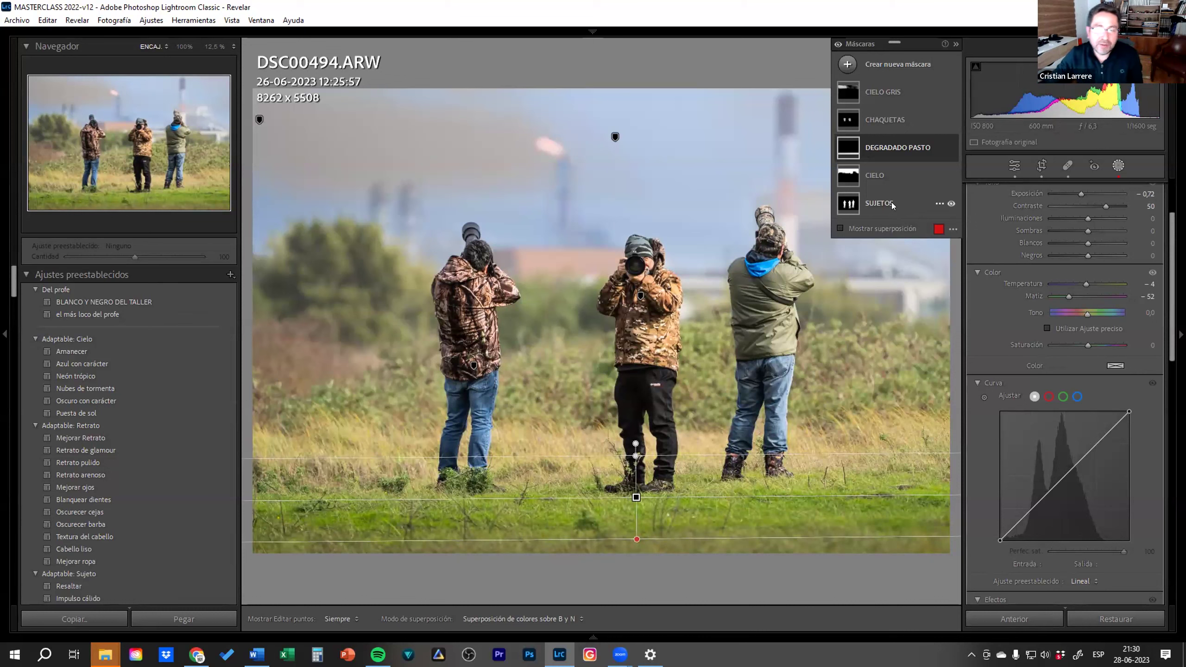
Delete the CIELO GRIS sky mask, then undo the deletion
click(913, 94)
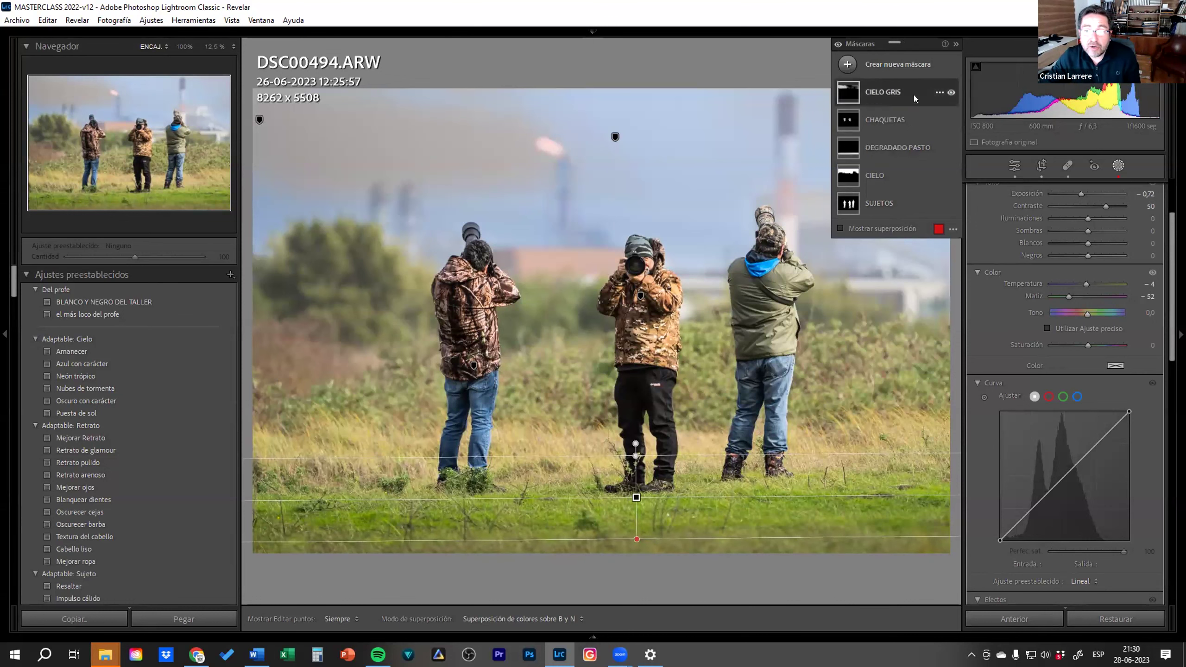
click(939, 93)
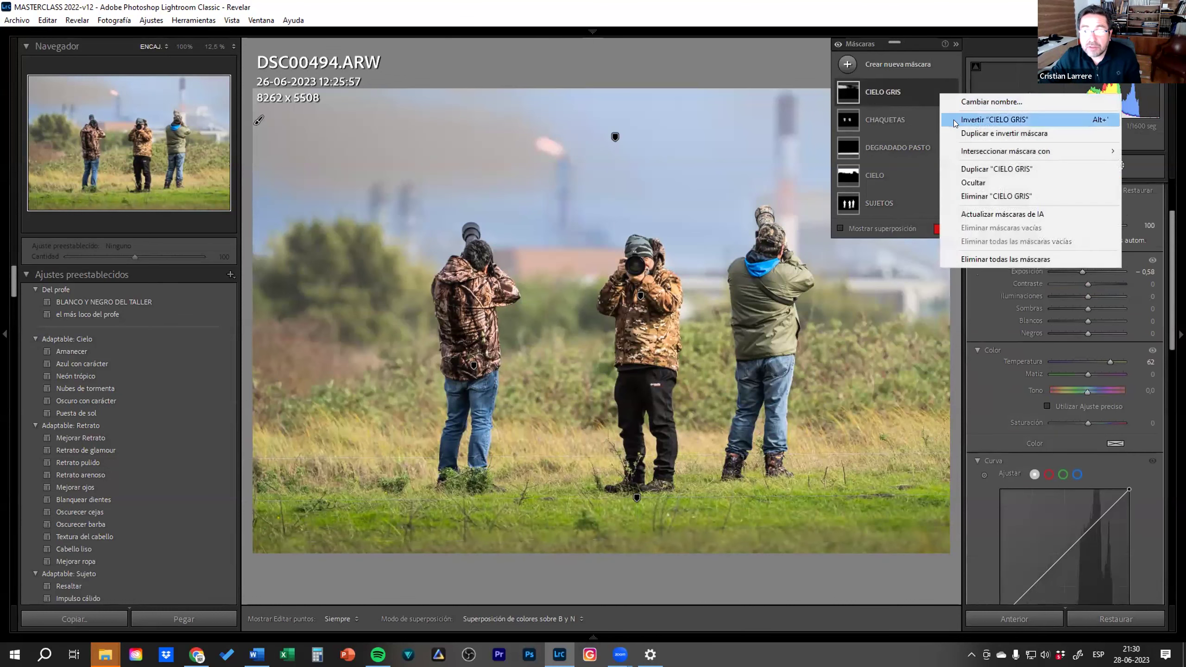
click(1000, 195)
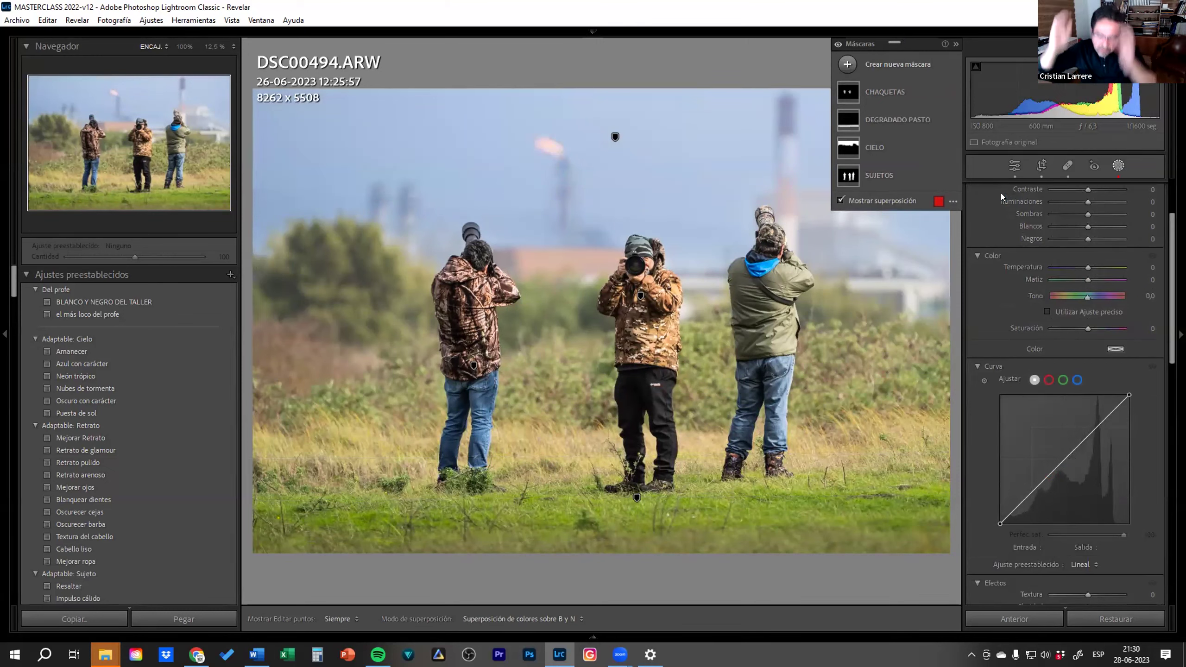
key(ctrl+z)
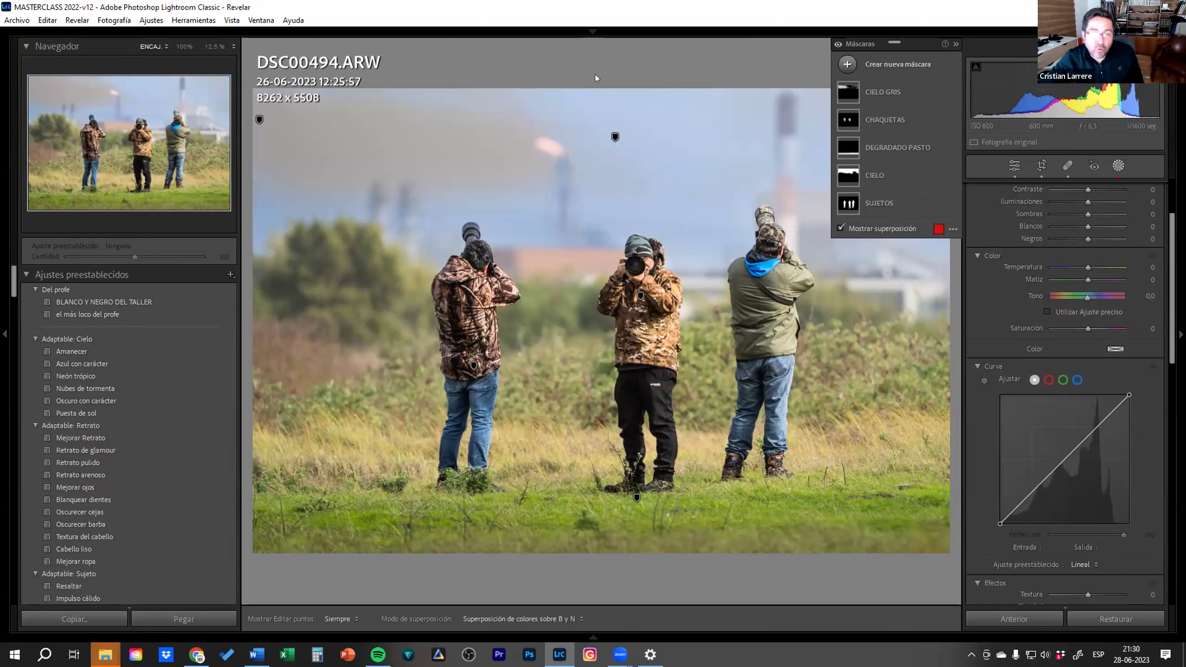
Lower the CIELO GRIS mask amount to 38 and switch to its Brush tool
click(879, 92)
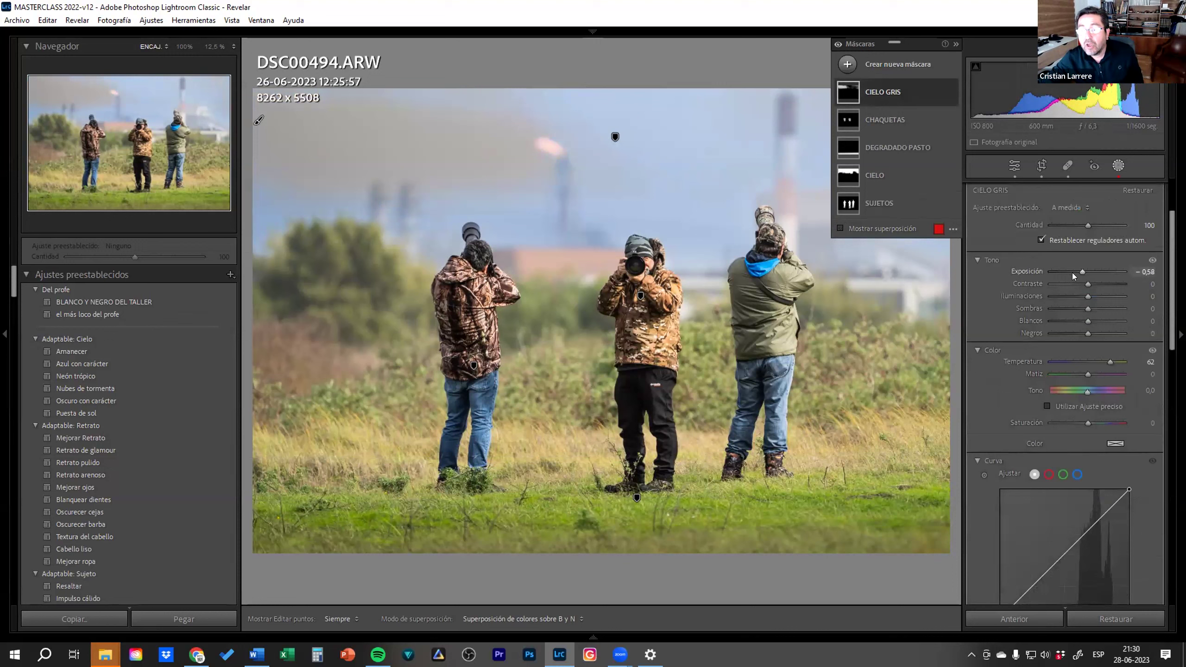
click(1087, 222)
drag(1071, 222, 1071, 223)
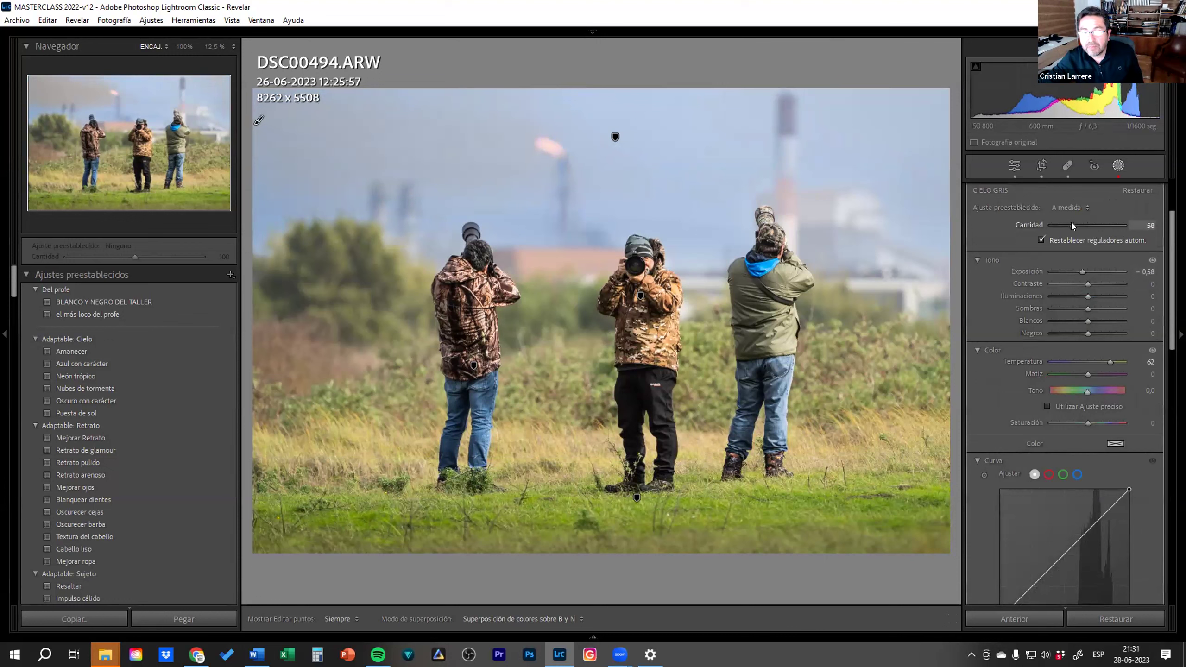
drag(1076, 222, 1072, 221)
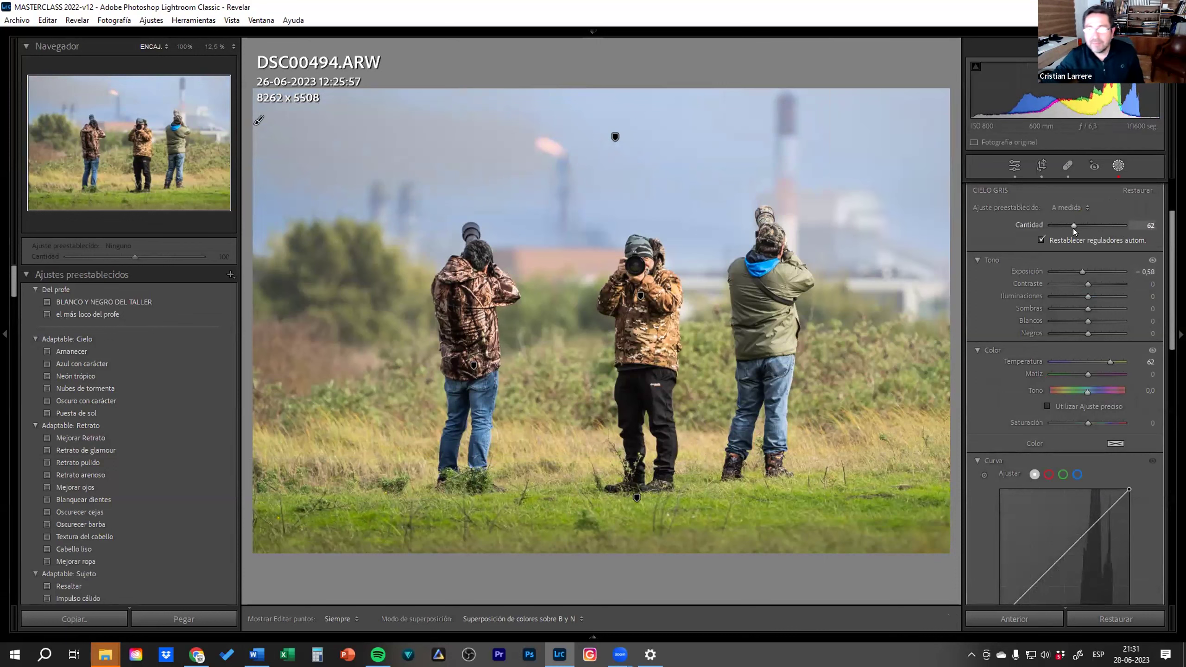
click(1062, 220)
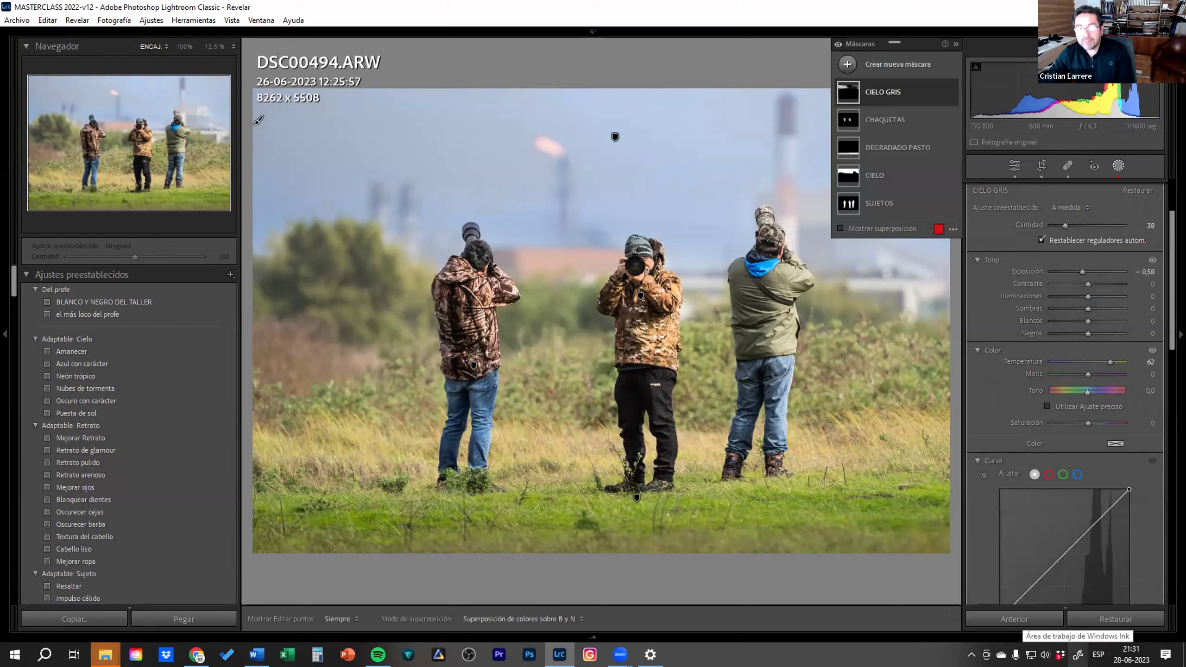
key(k)
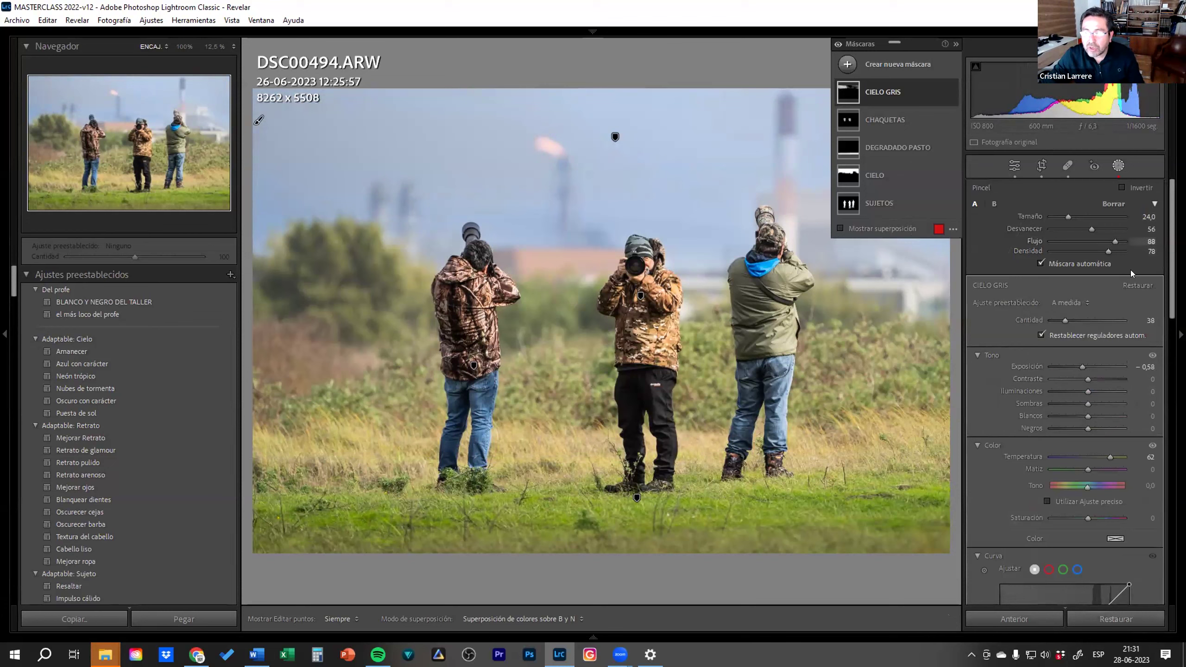
Close masking and collapse the Básicos section of the Develop panel
scroll(1131, 442, down, 5)
scroll(1138, 428, down, 3)
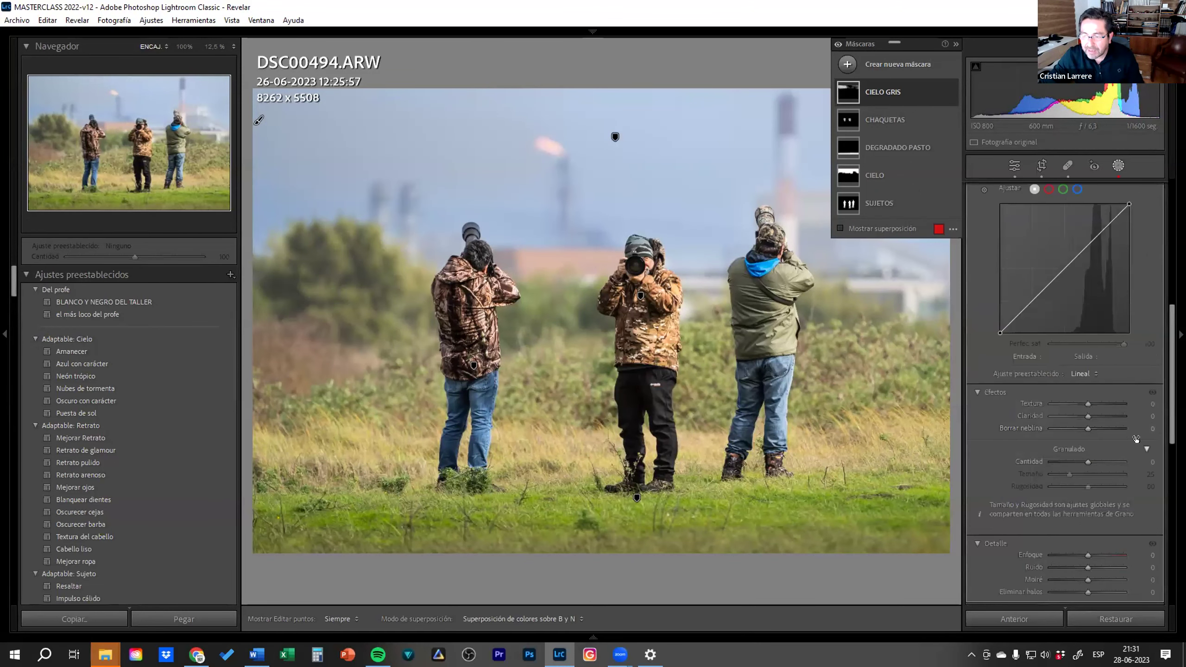
scroll(1139, 528, down, 3)
click(1139, 519)
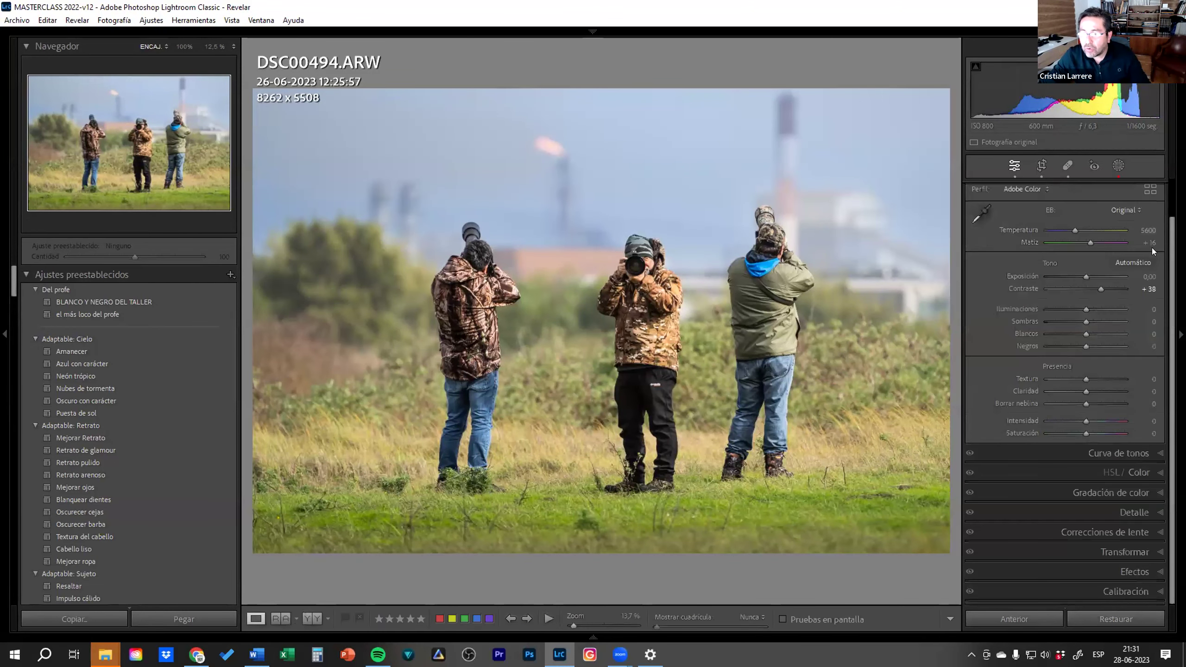
scroll(1127, 331, up, 1)
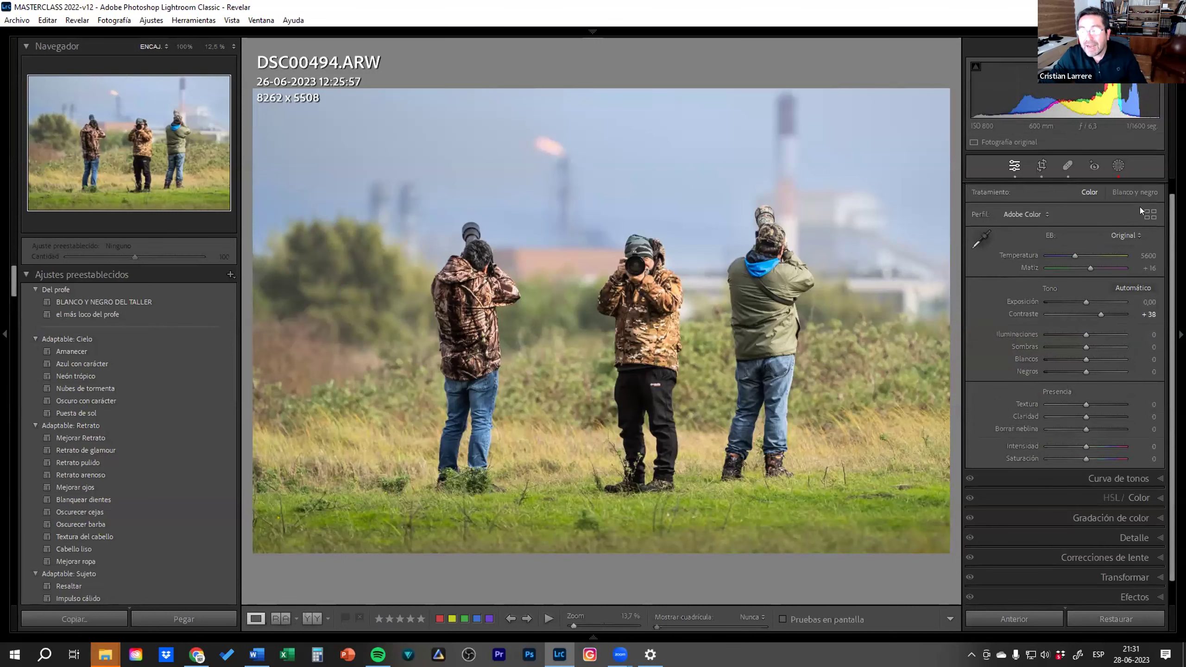
scroll(1140, 207, up, 1)
click(1158, 190)
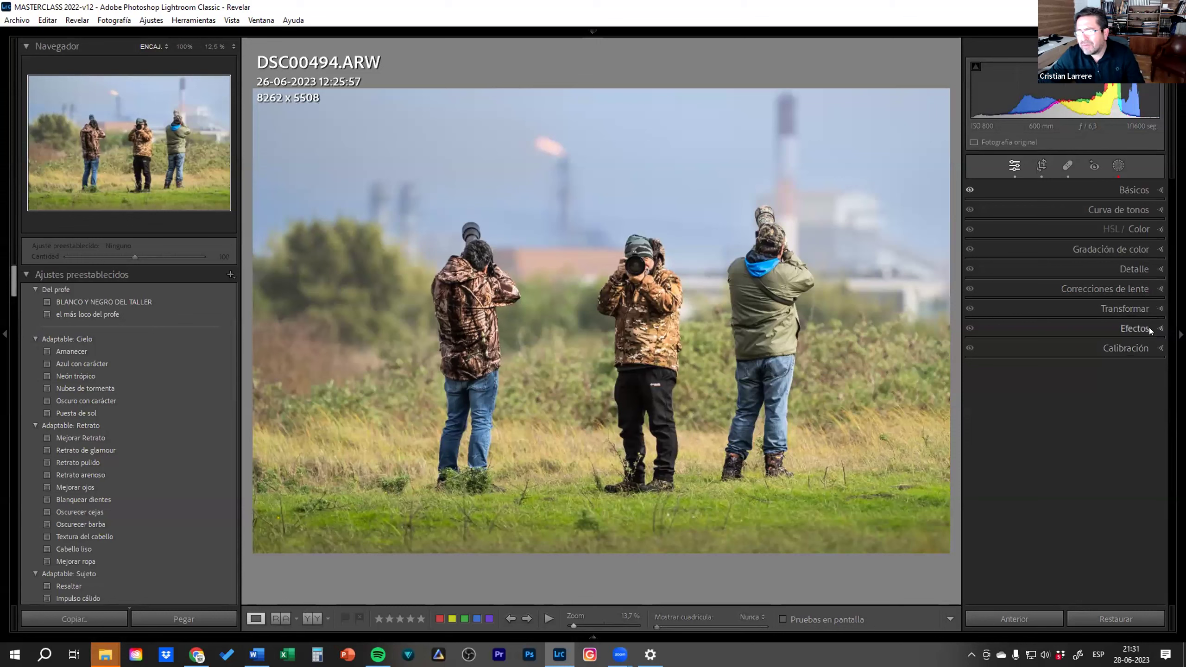
Set calibration shadows tint to +5 and red primary hue to −24, then collapse Calibración
click(1151, 350)
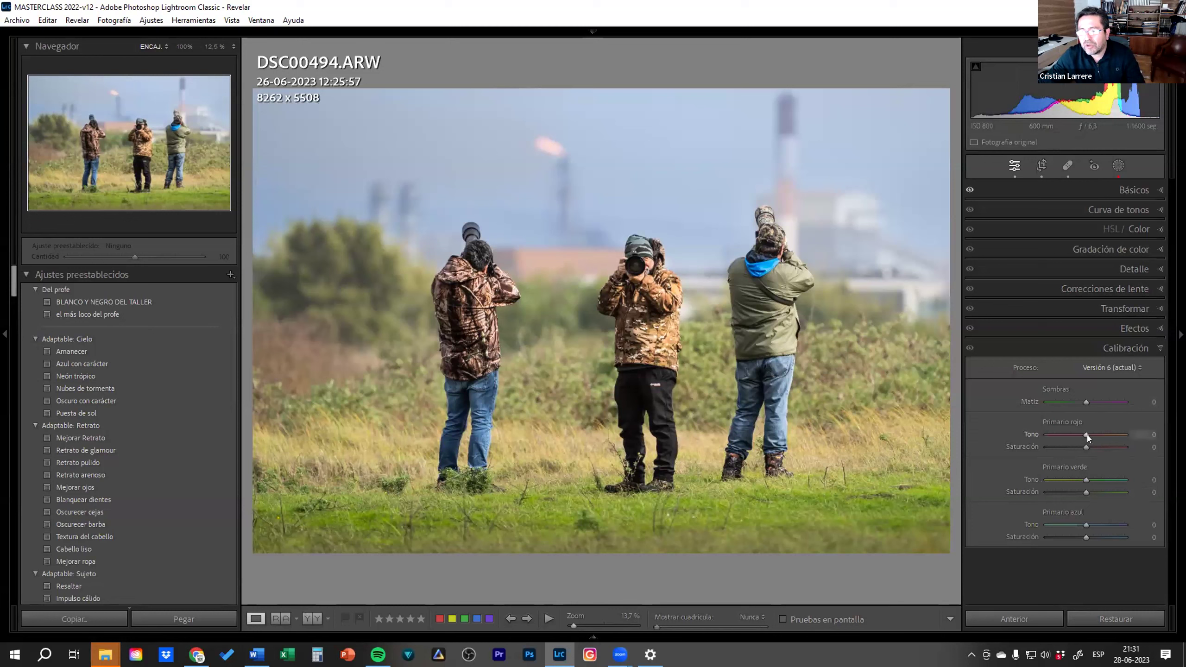
mouse_move(1086, 434)
mouse_down()
mouse_move(1097, 437)
mouse_move(1067, 436)
mouse_move(1087, 401)
mouse_up()
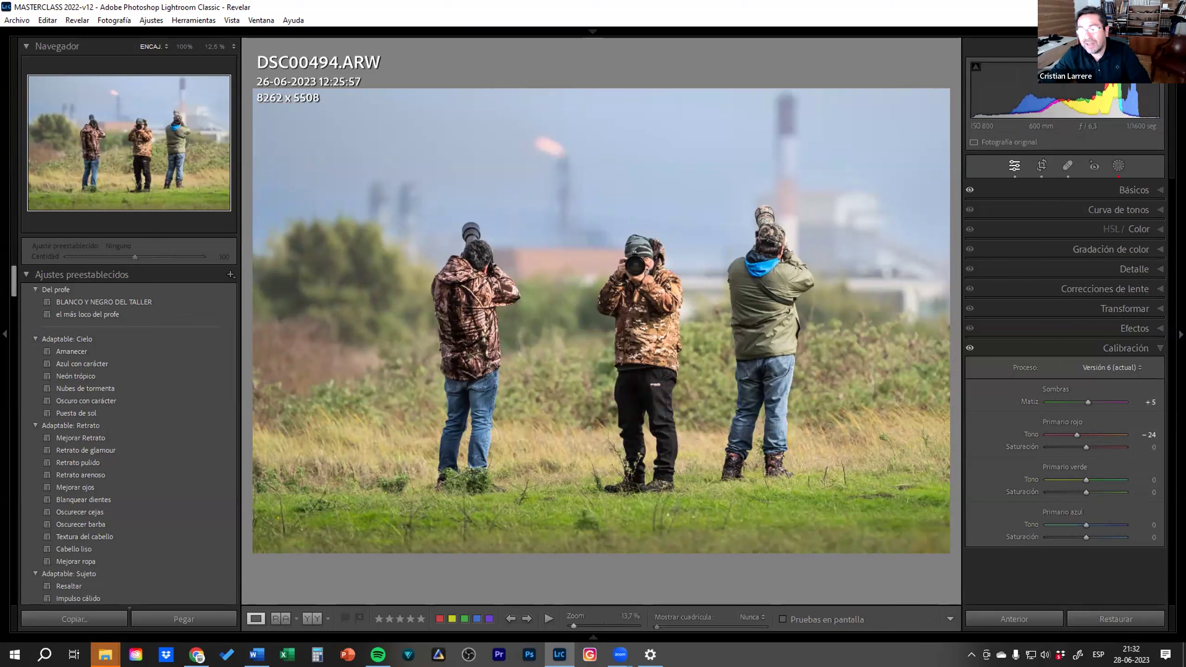
click(1130, 348)
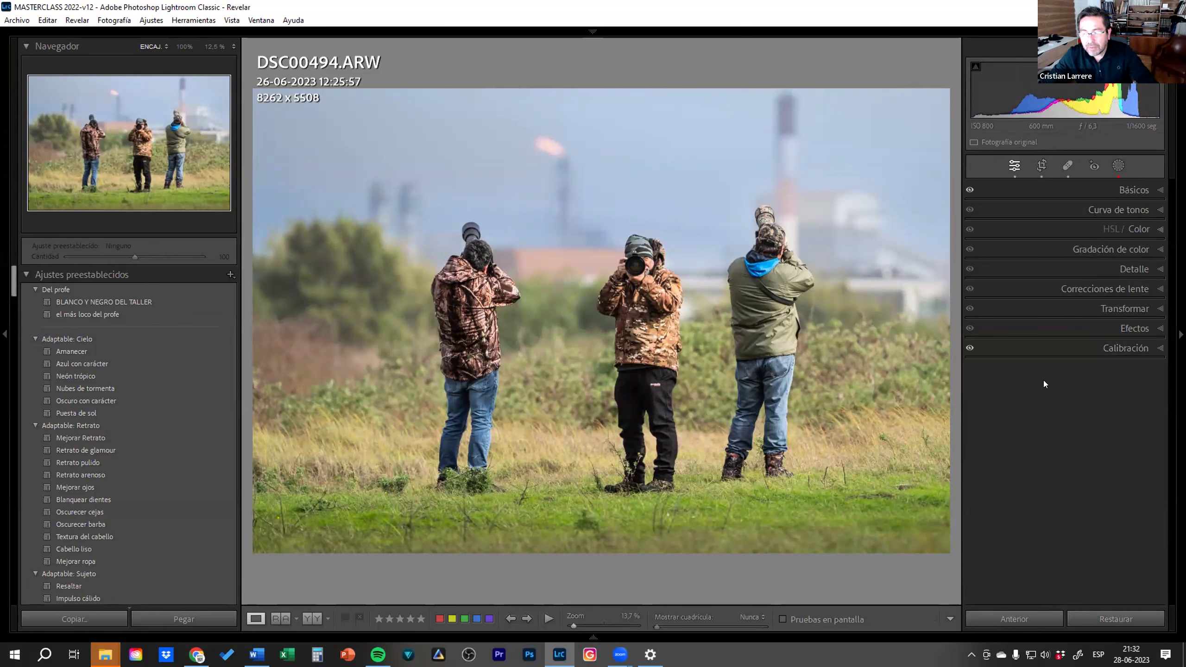
Hide the Calibración, Transformar and Gradación de color sections through Develop panel customisation
right_click(1037, 409)
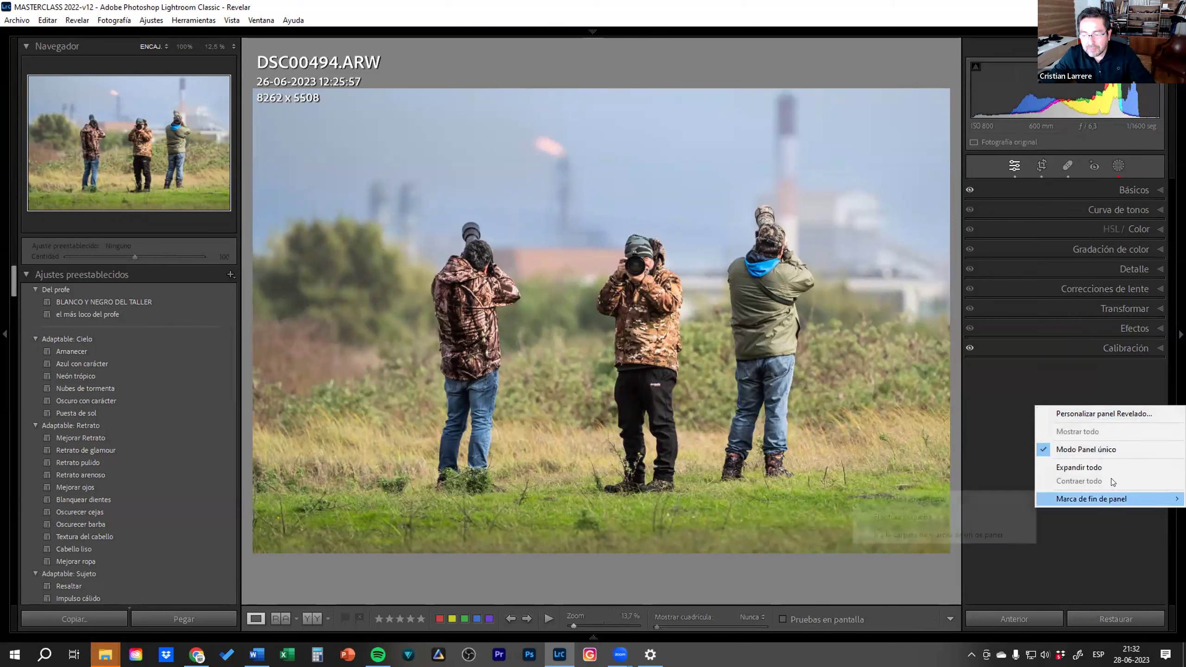
click(1098, 414)
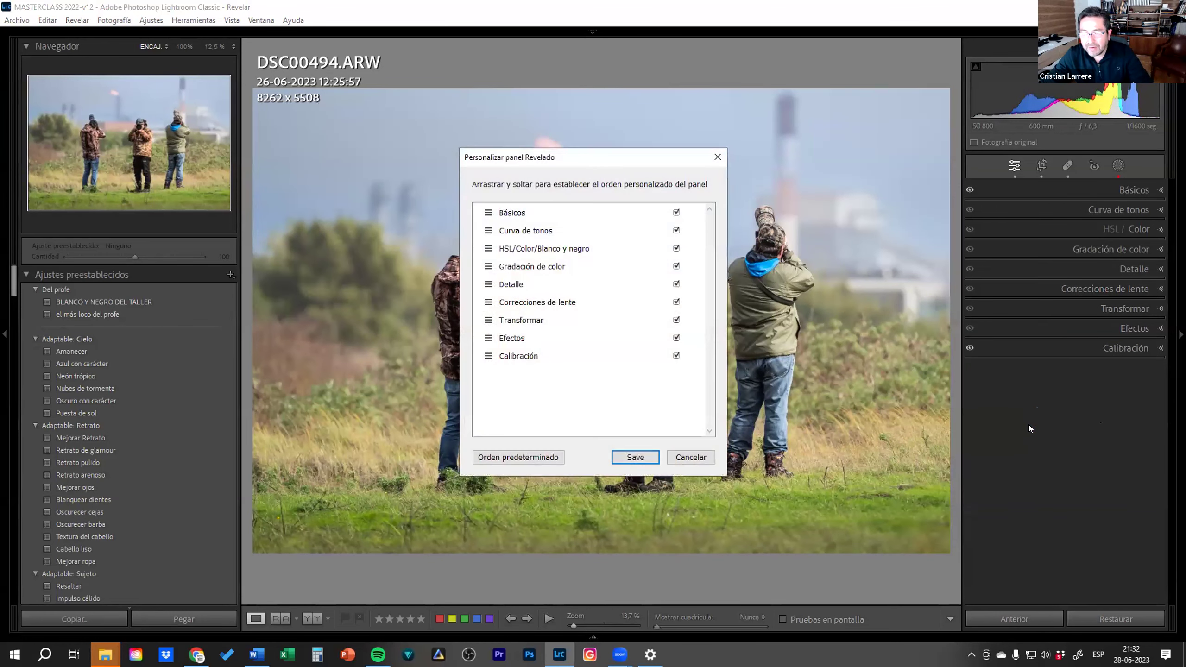
click(676, 356)
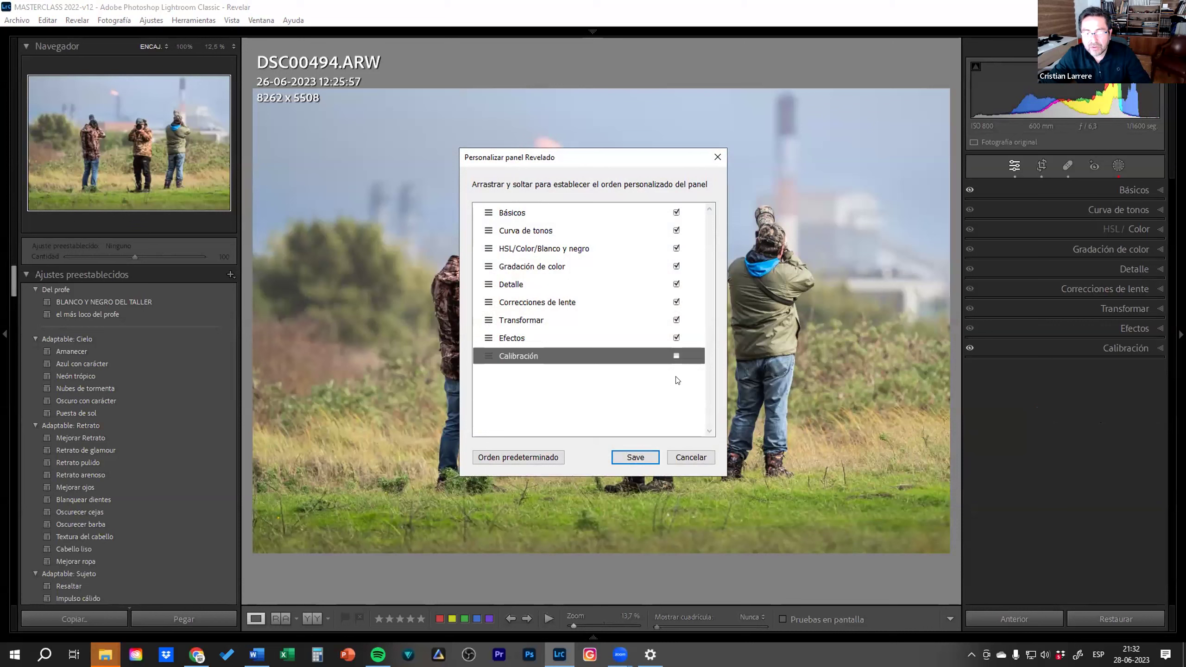
click(676, 320)
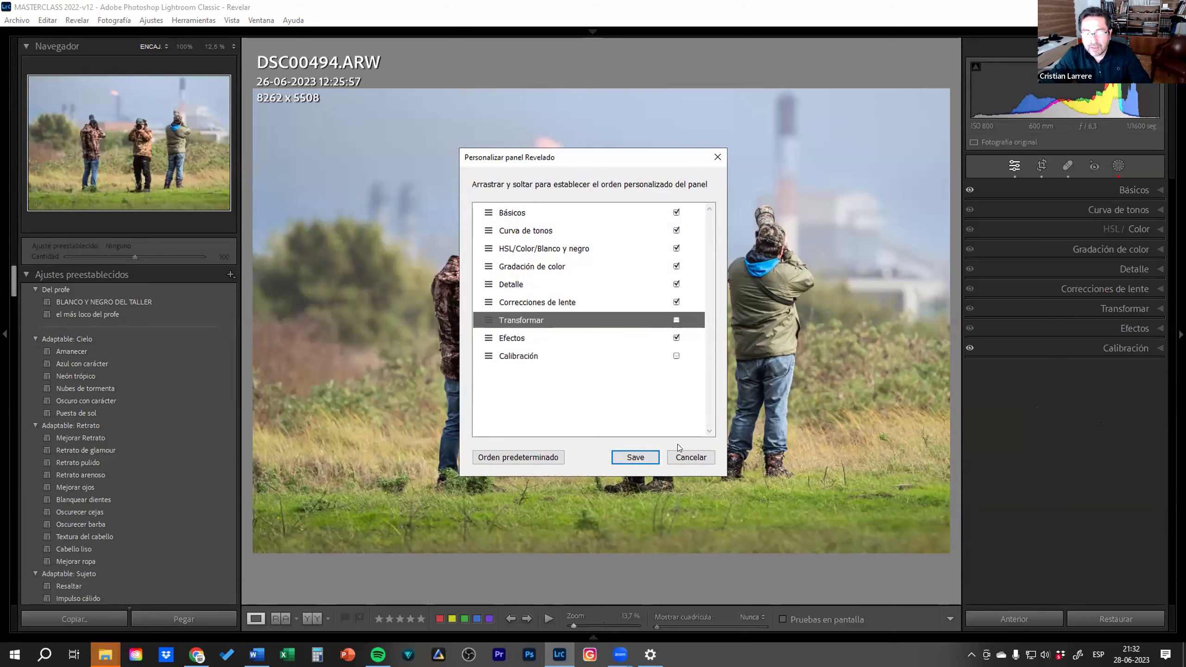
click(676, 266)
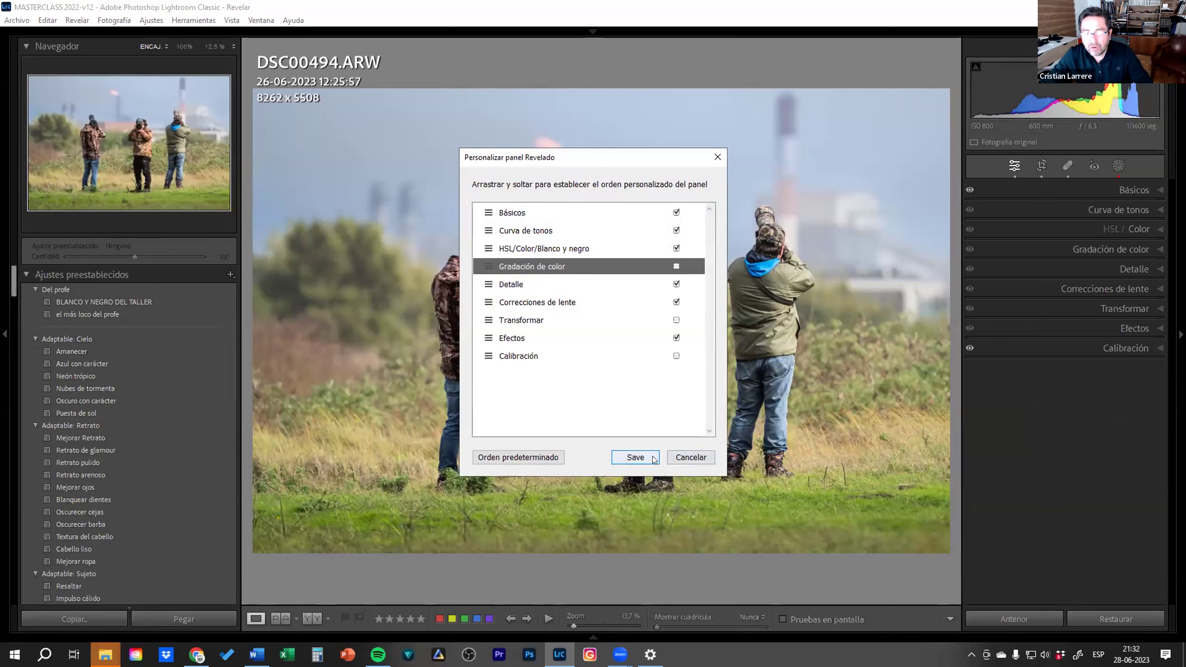
click(653, 458)
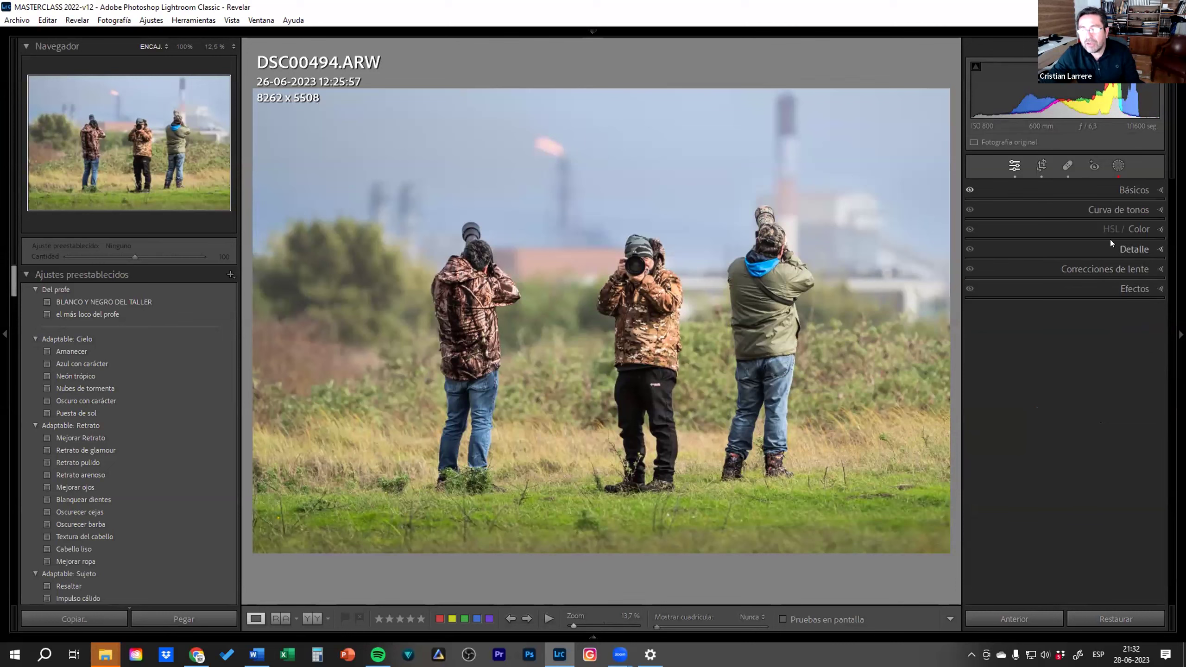
Inspect noise at 100% and set luminance noise reduction to 30, returning to full-photo view
click(580, 274)
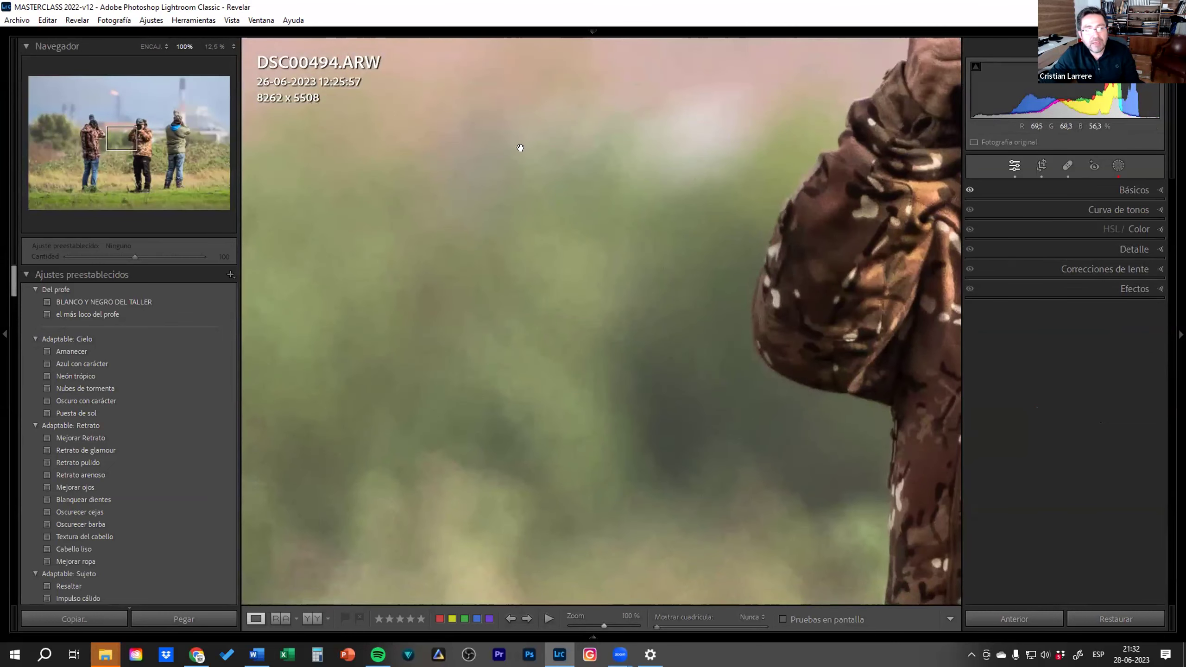
click(1156, 254)
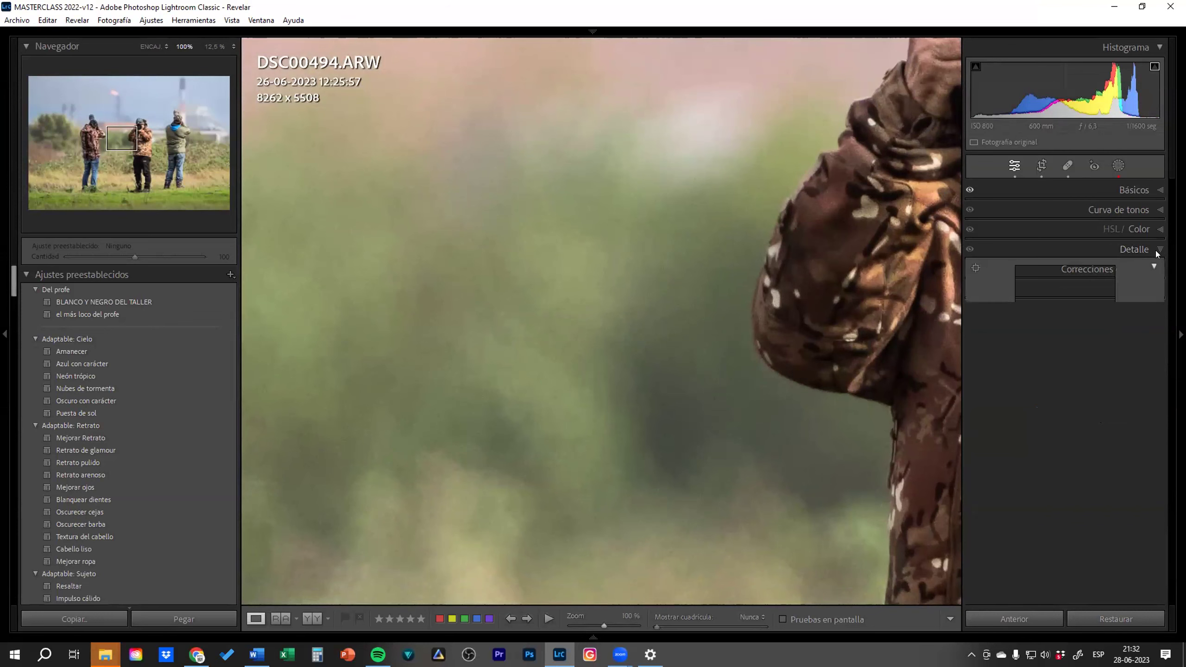
drag(658, 248, 681, 271)
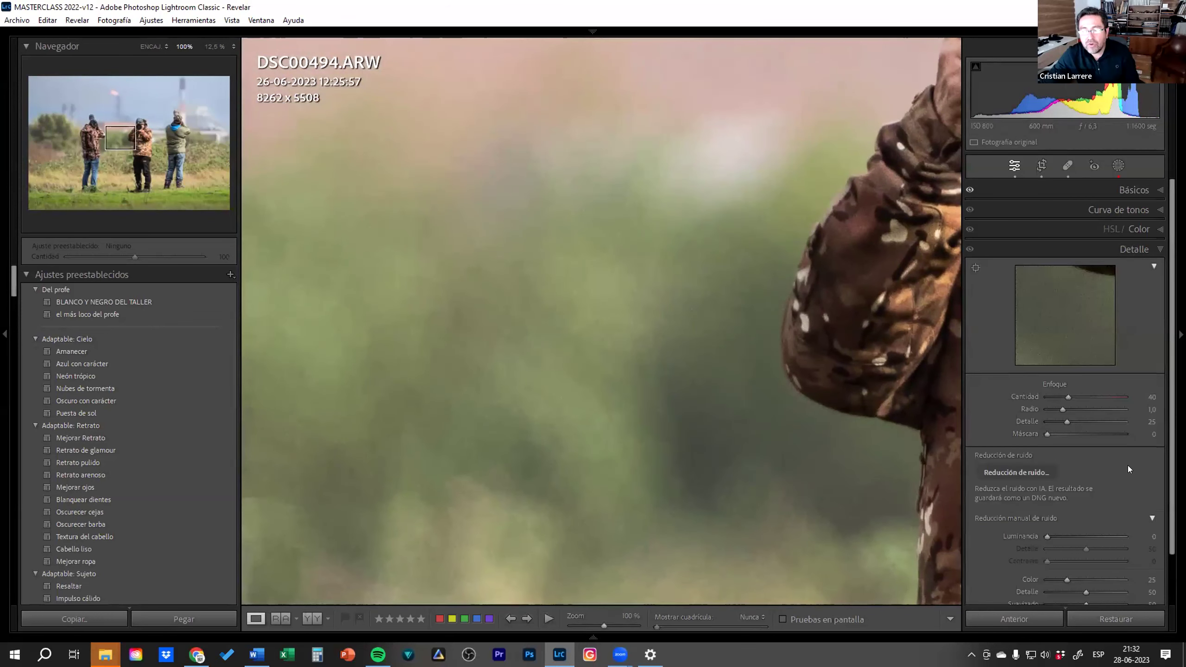
drag(1029, 535, 1062, 538)
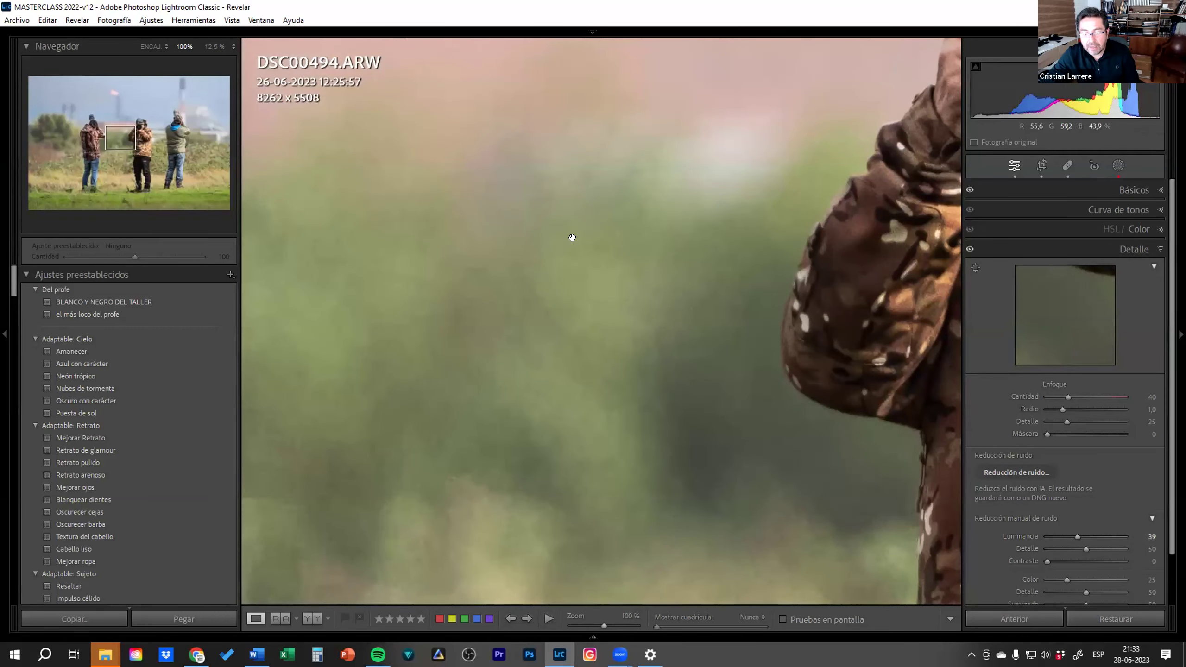
click(572, 239)
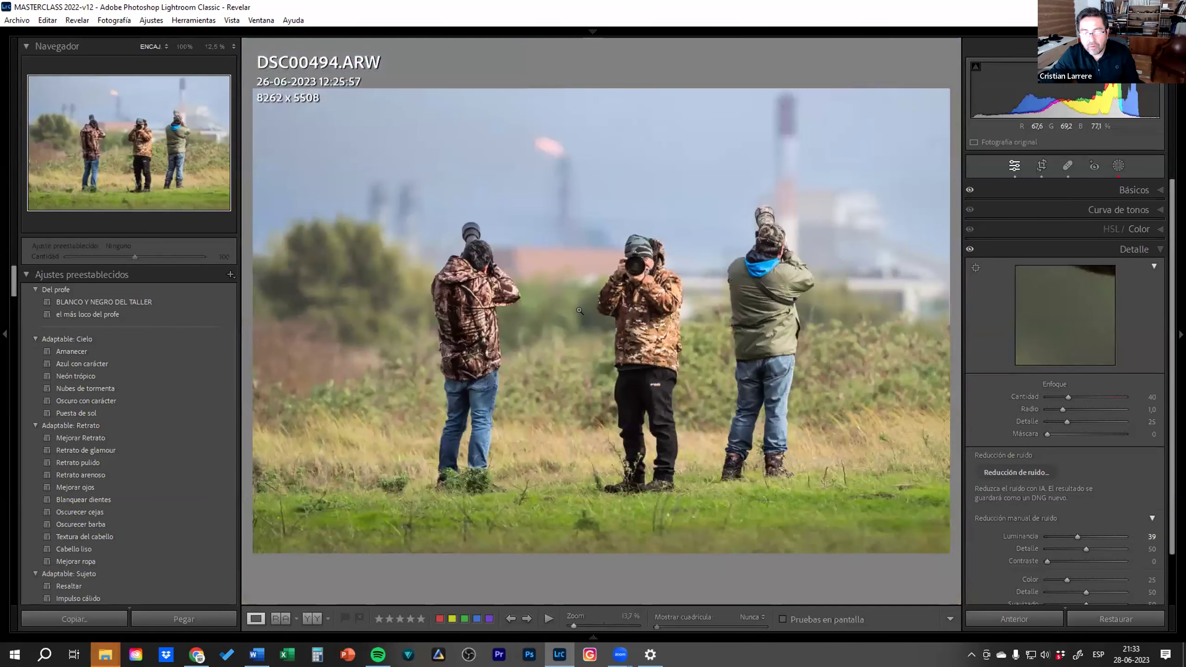
click(578, 306)
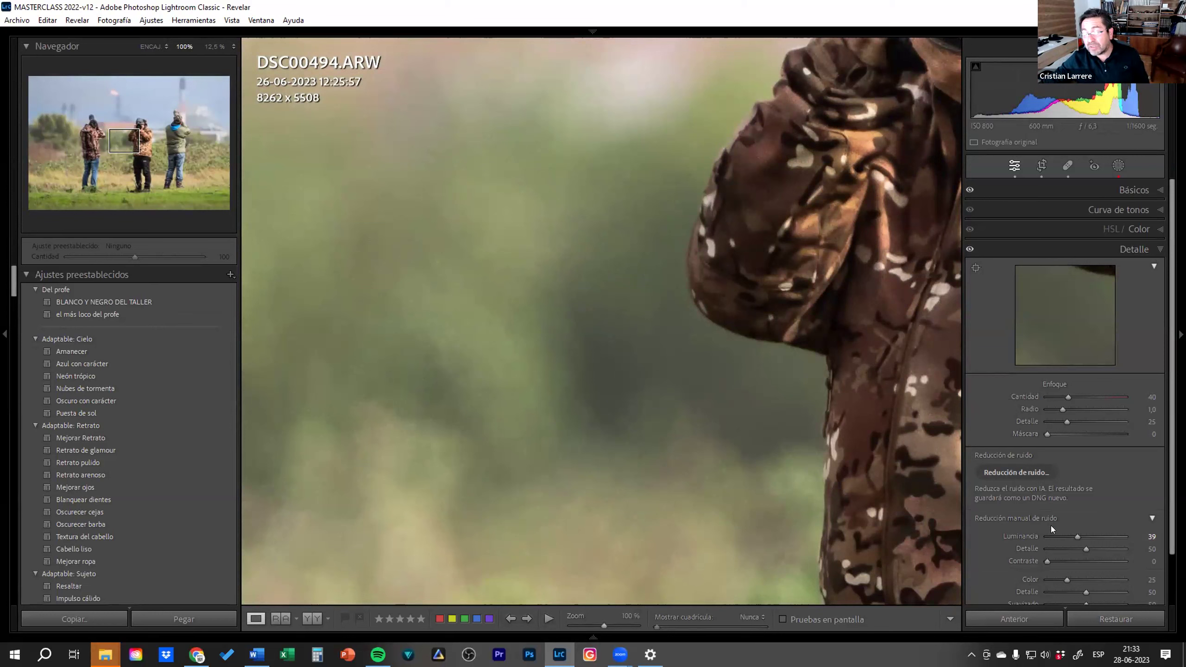
click(1067, 537)
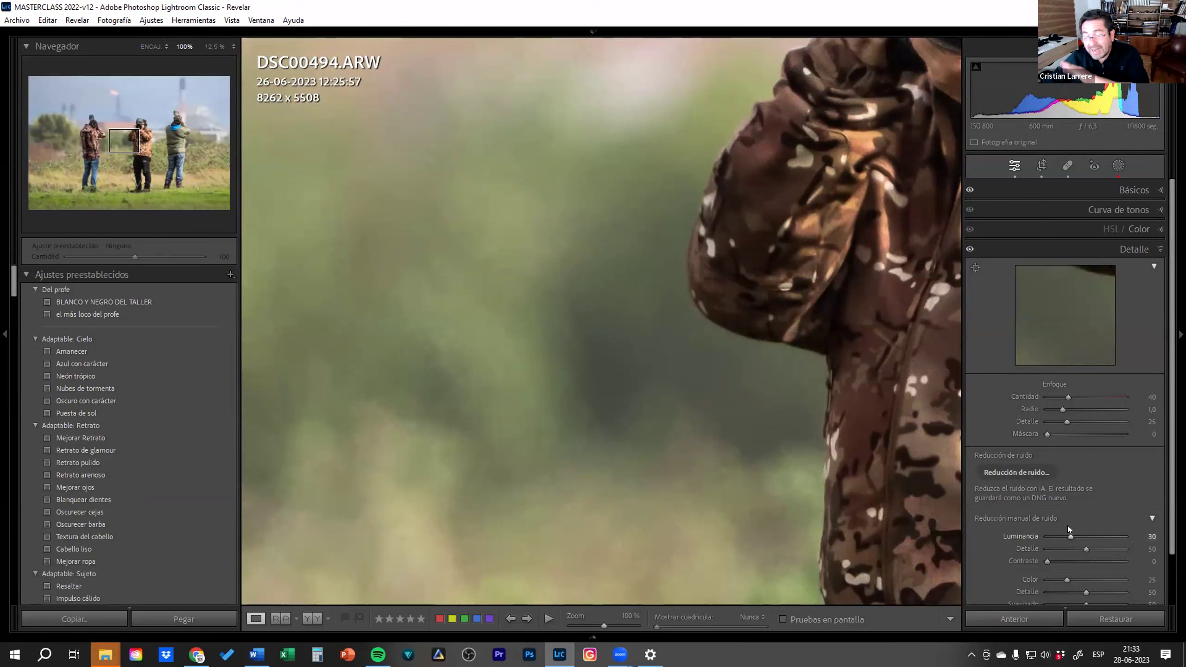
click(698, 242)
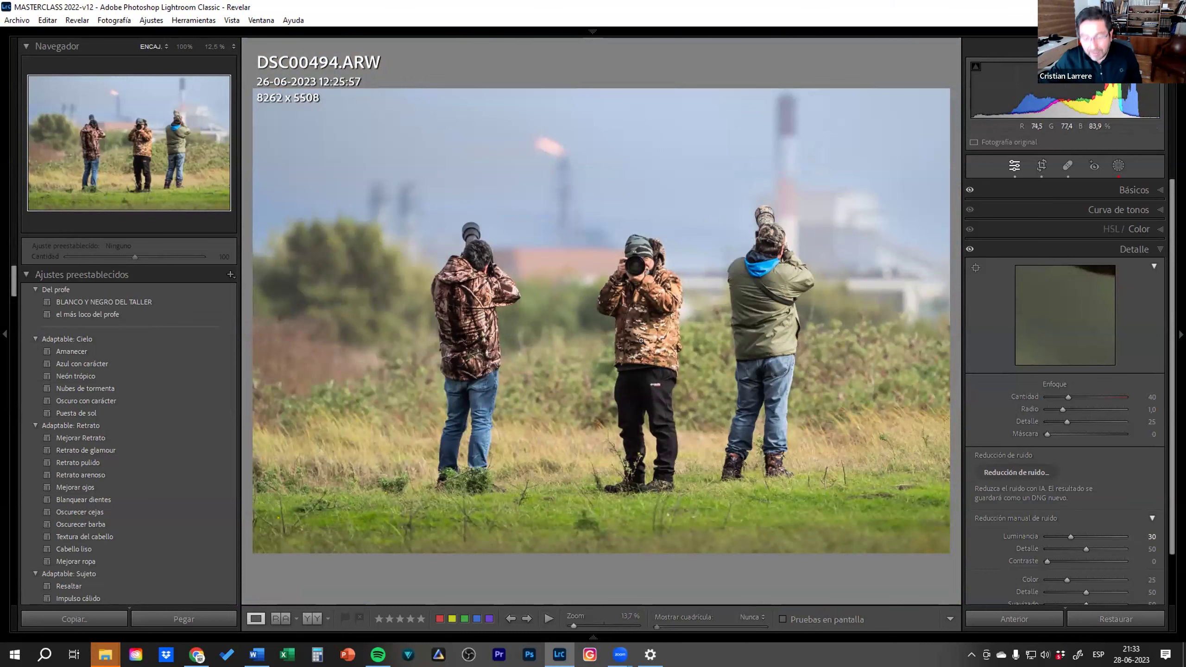
Open DSC8544.dng from the quick collection in Loupe view and inspect the skimmers at 100%
key(g)
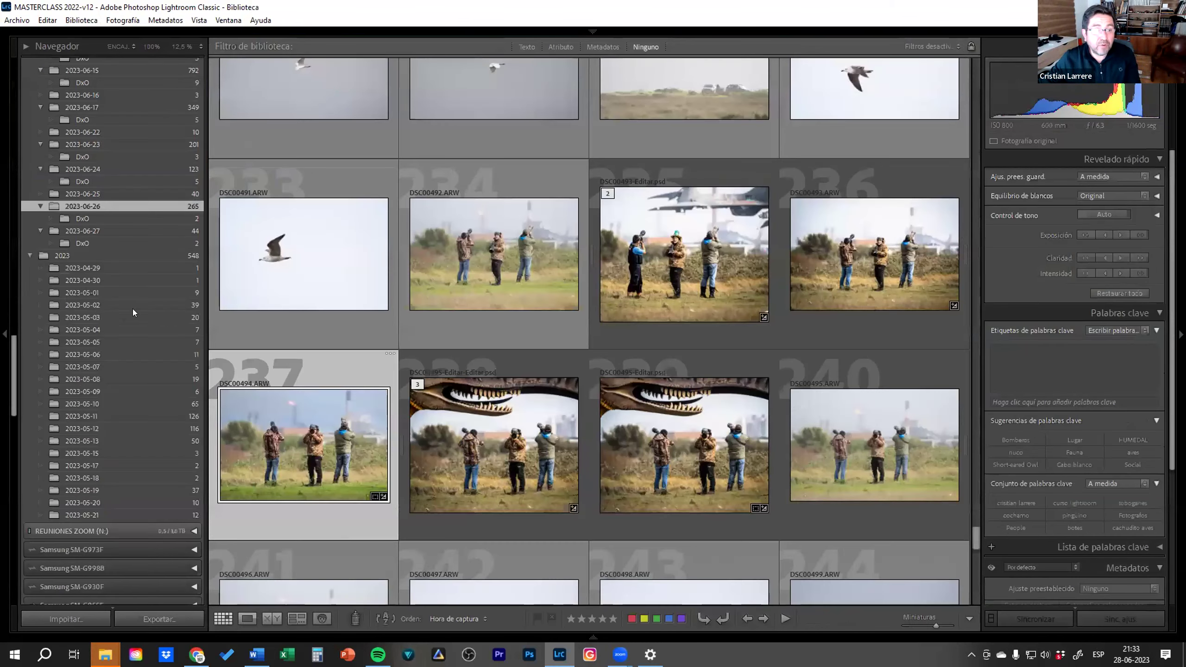
scroll(138, 168, up, 15)
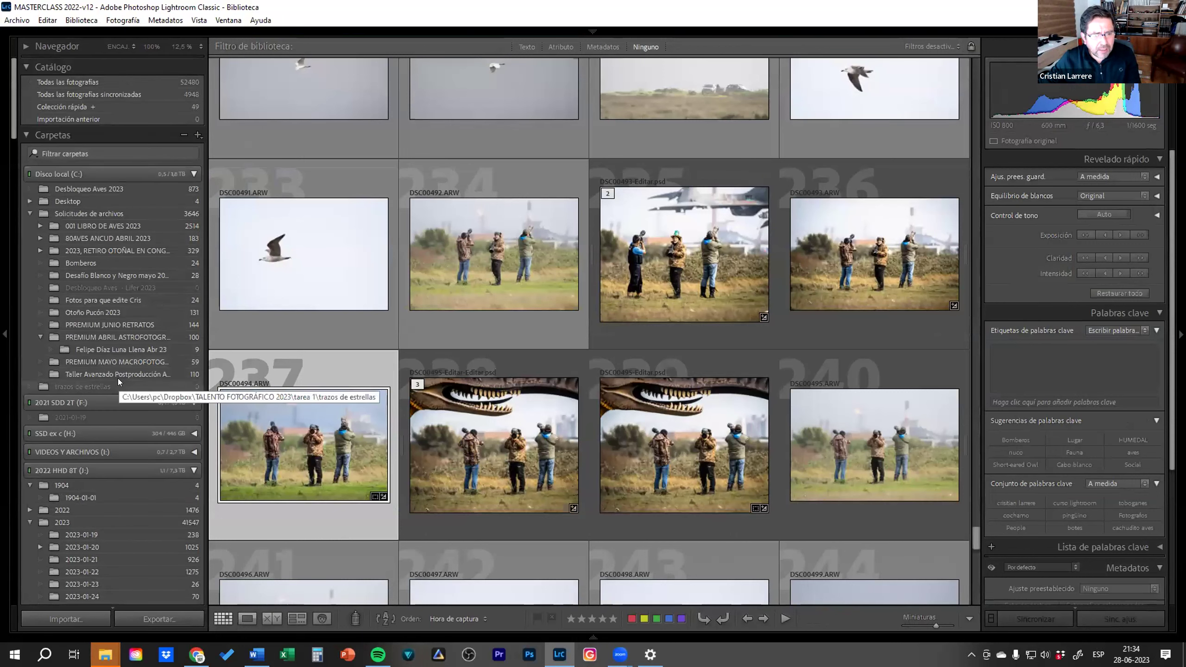
click(112, 103)
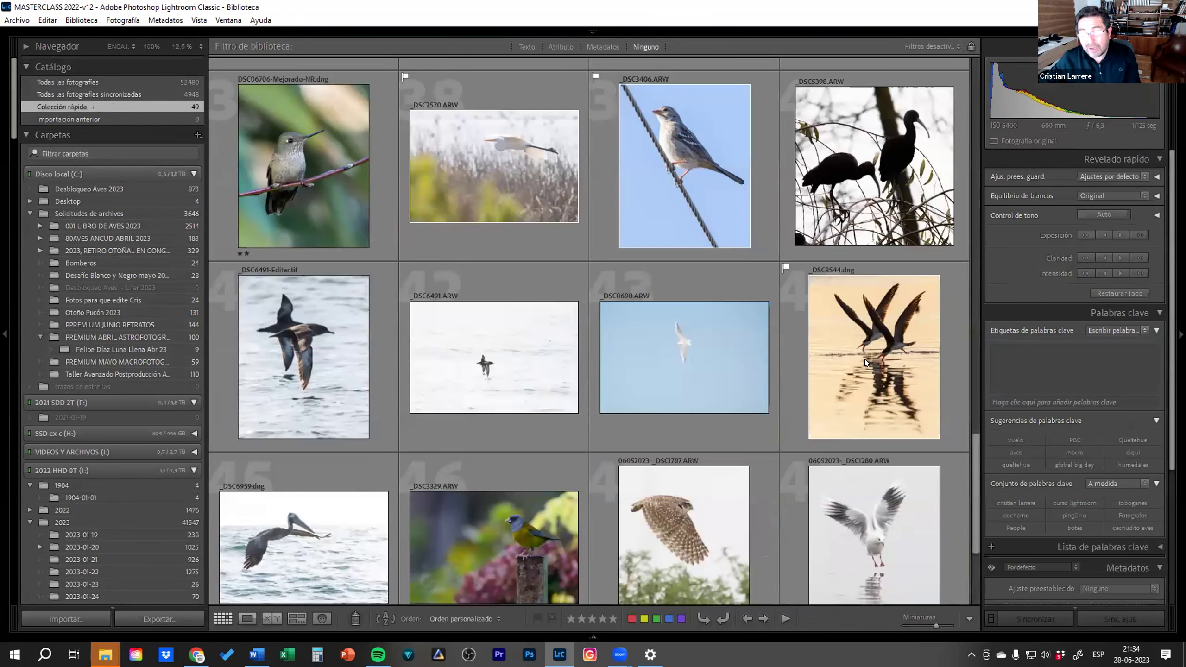
double_click(864, 359)
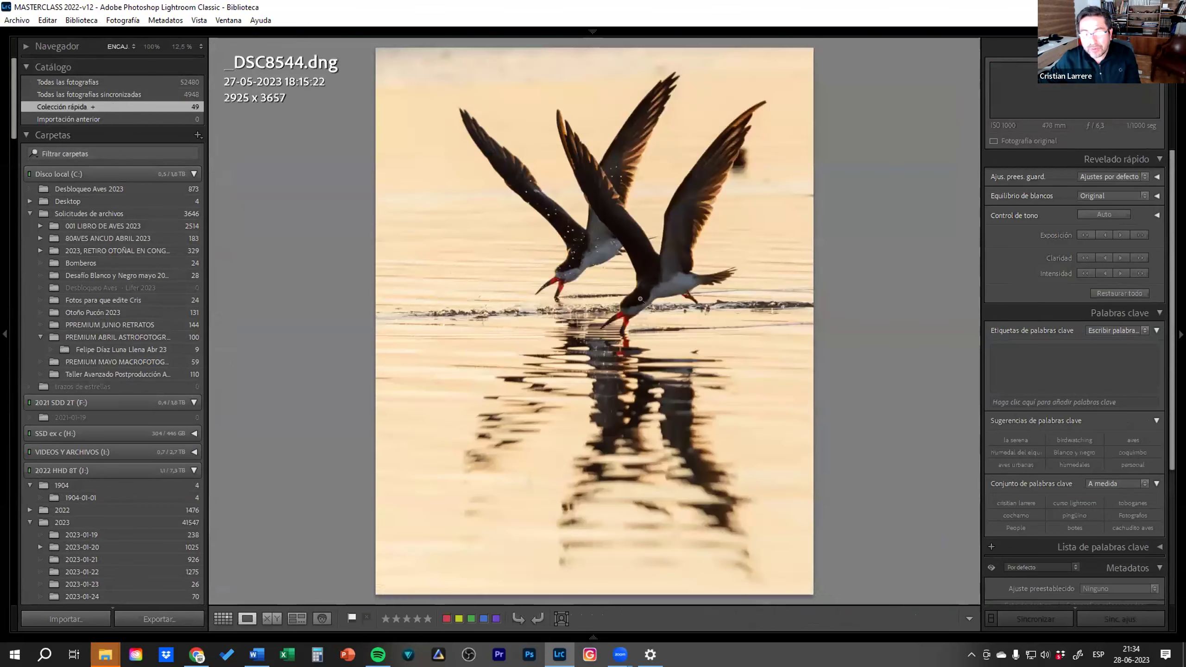
click(627, 326)
drag(474, 236, 503, 270)
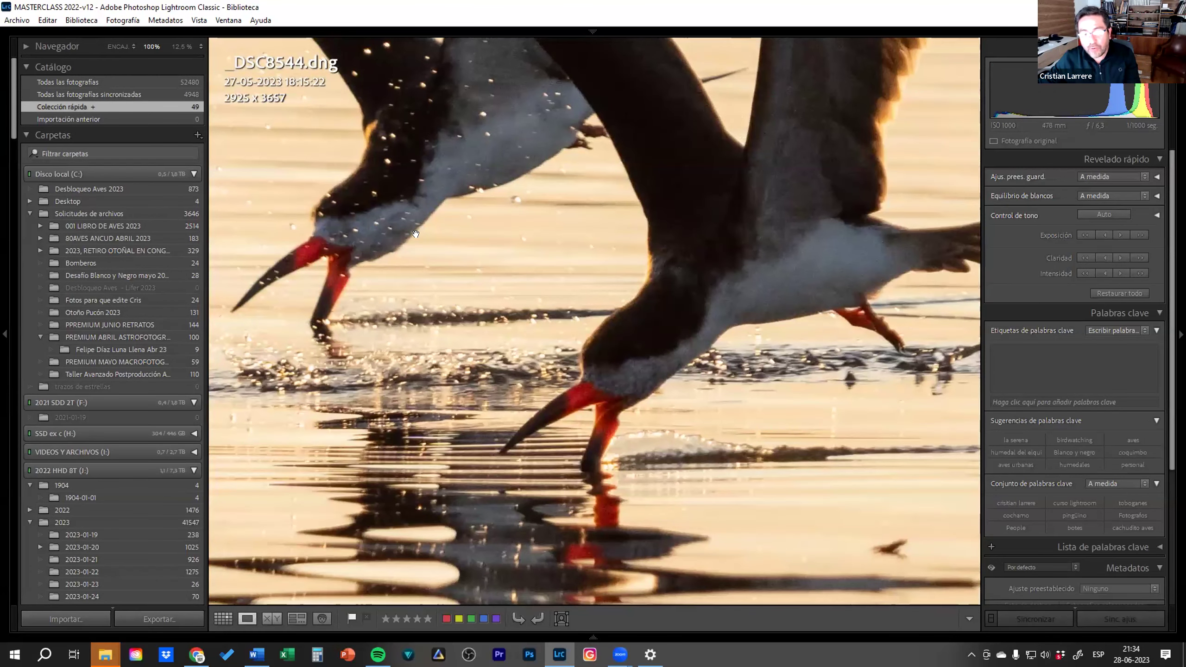
drag(415, 233, 504, 294)
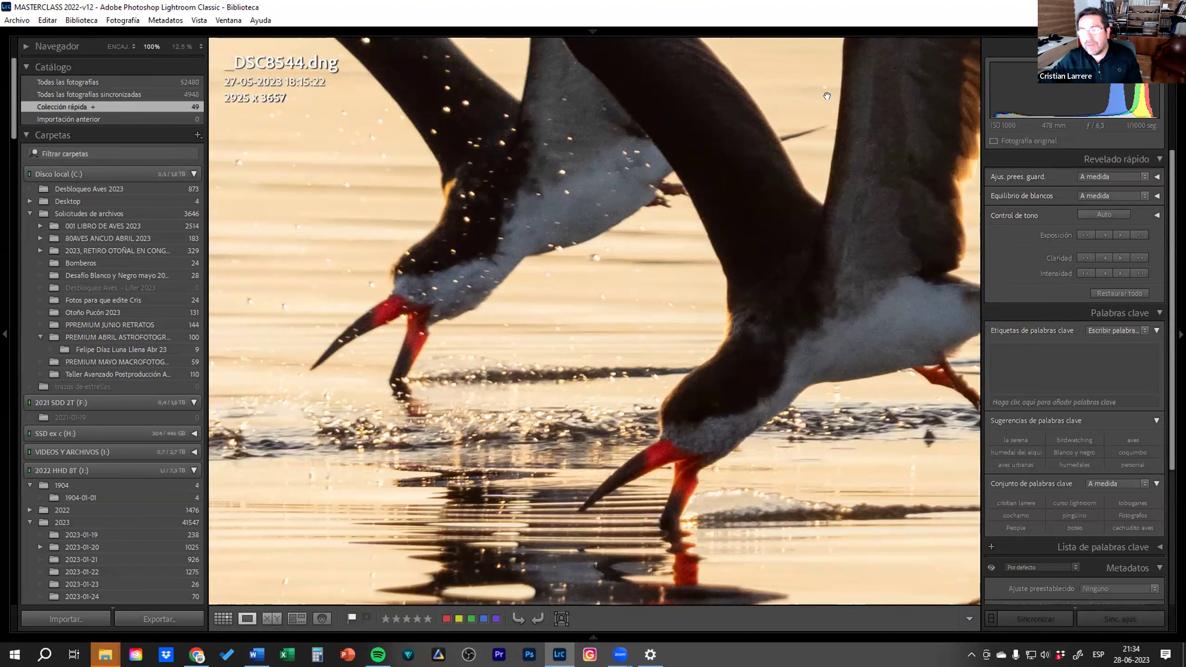
click(450, 391)
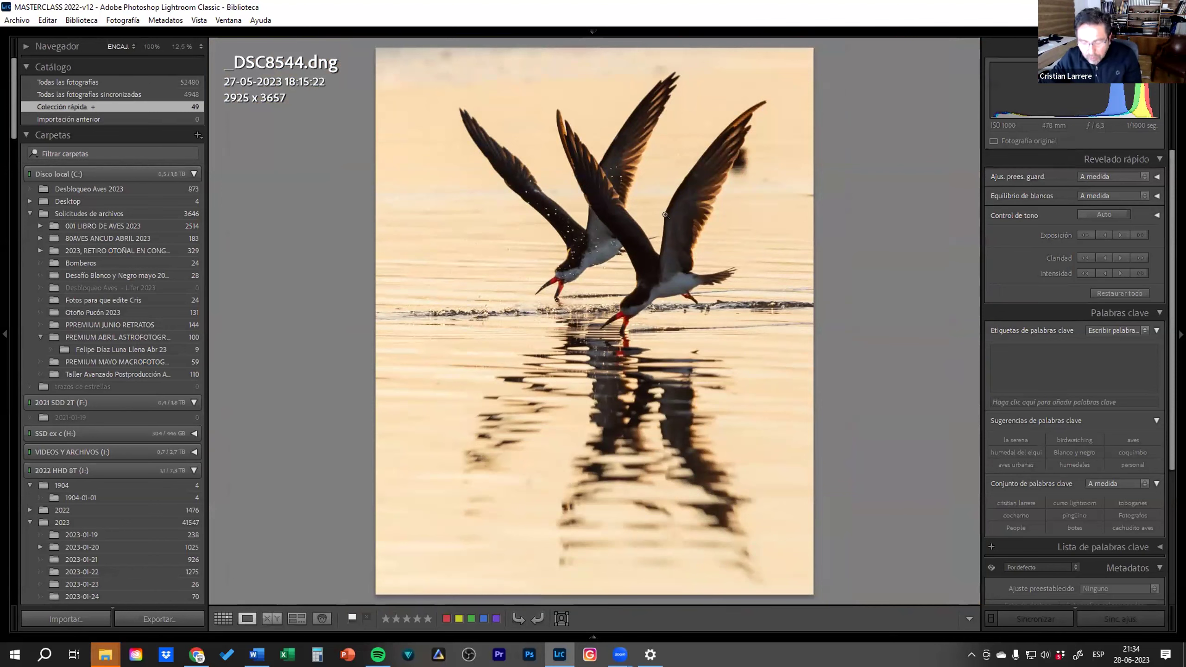
Re-crop DSC8544 to a landscape 4x5 frame around the three skimmers and reflections
key(d)
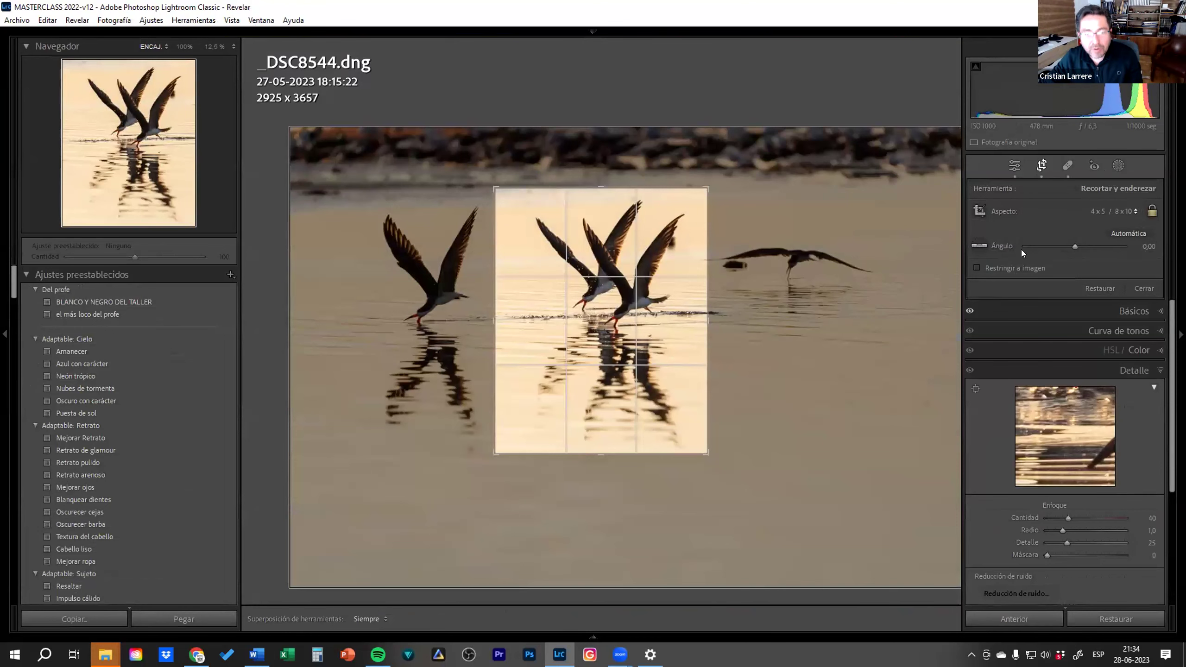
key(x)
drag(461, 211, 428, 185)
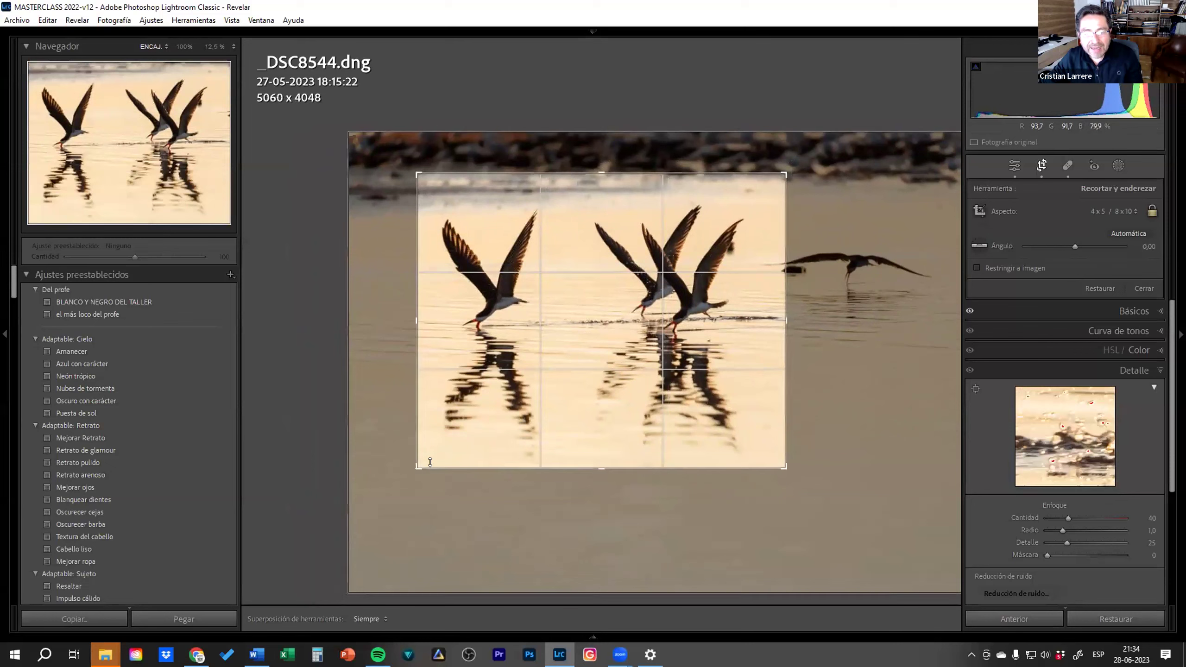
drag(402, 464, 395, 471)
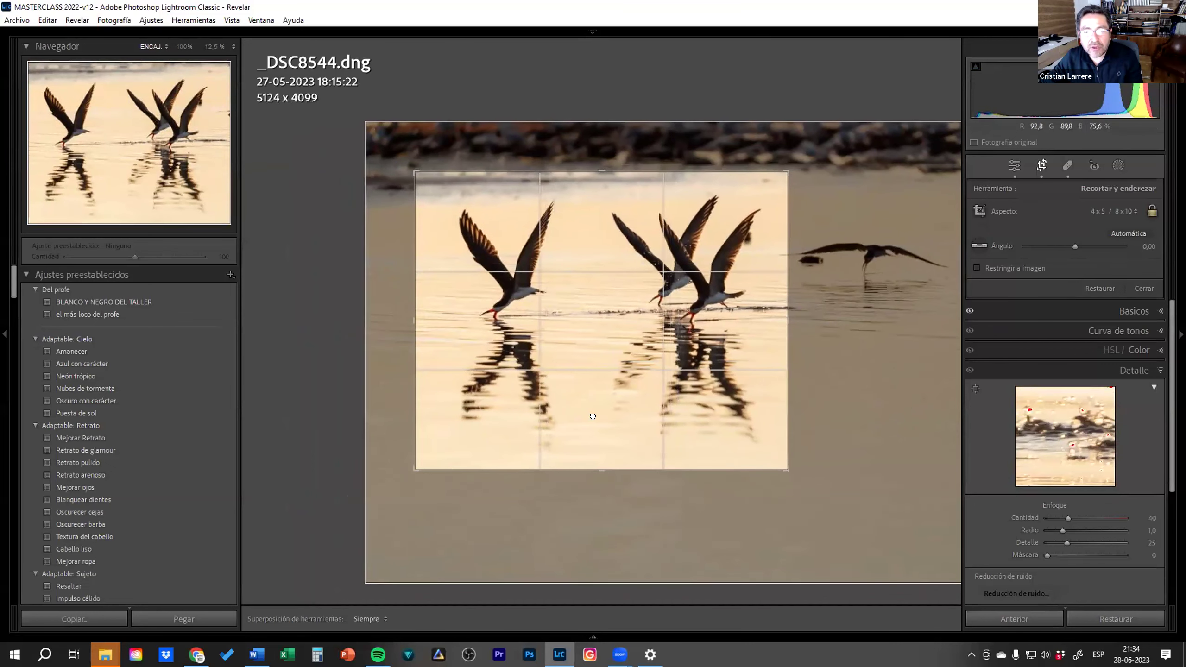
drag(597, 419, 601, 420)
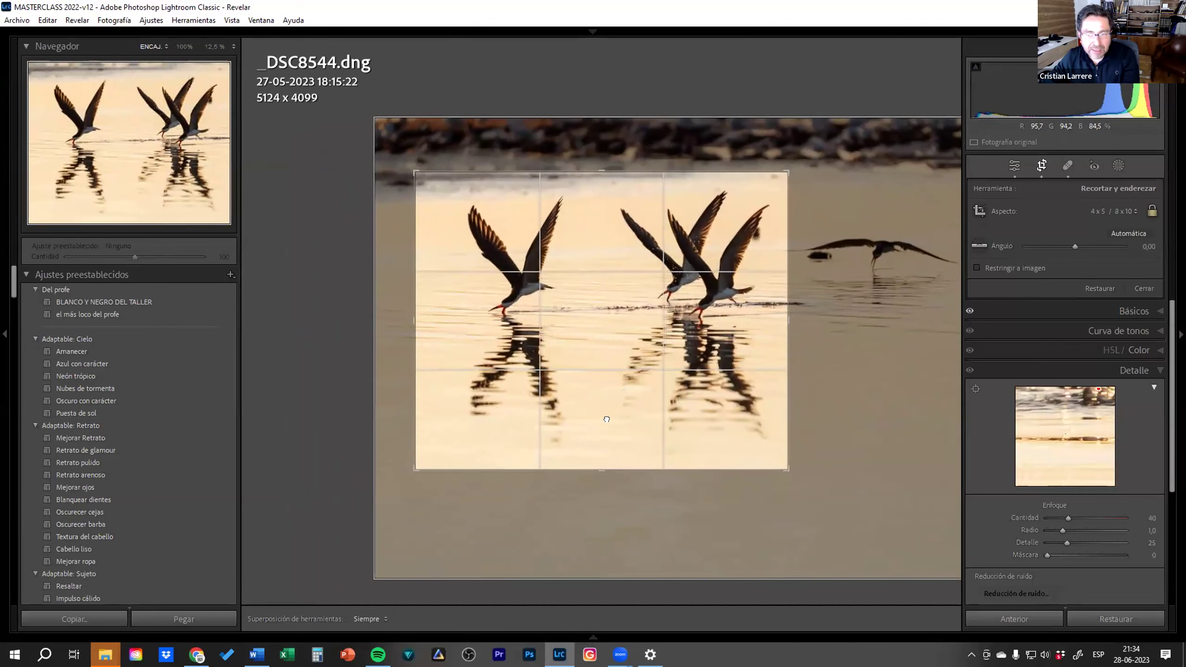
key(Return)
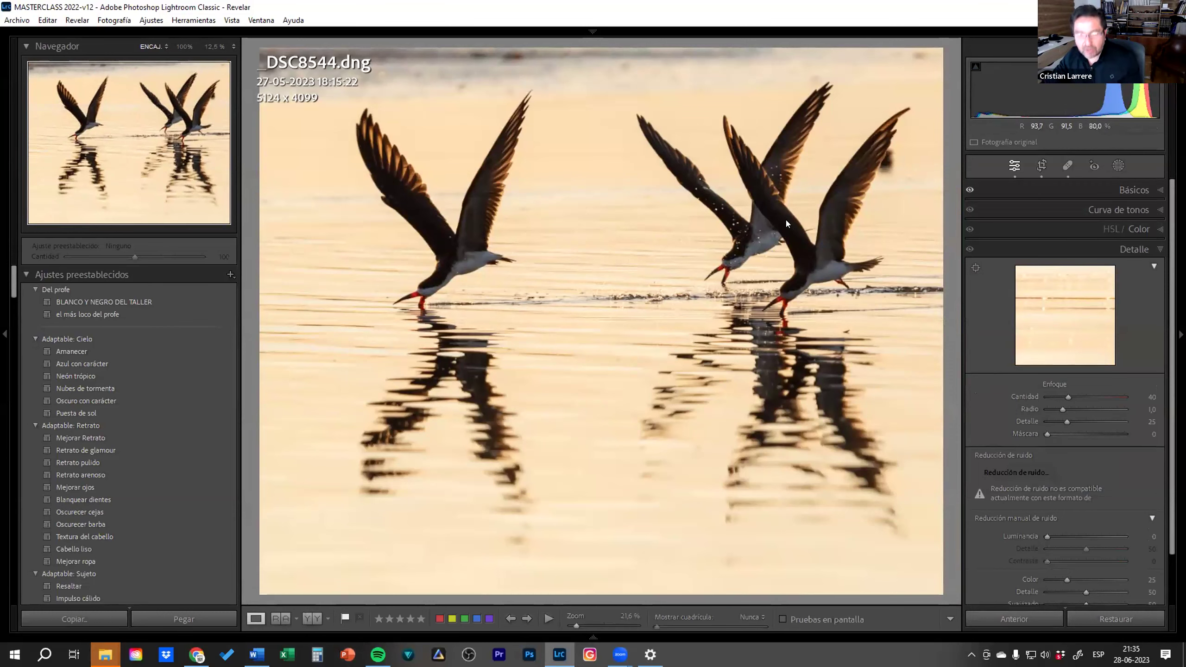
Return to the quick collection grid and scroll down to its last images
key(g)
scroll(624, 329, up, 2)
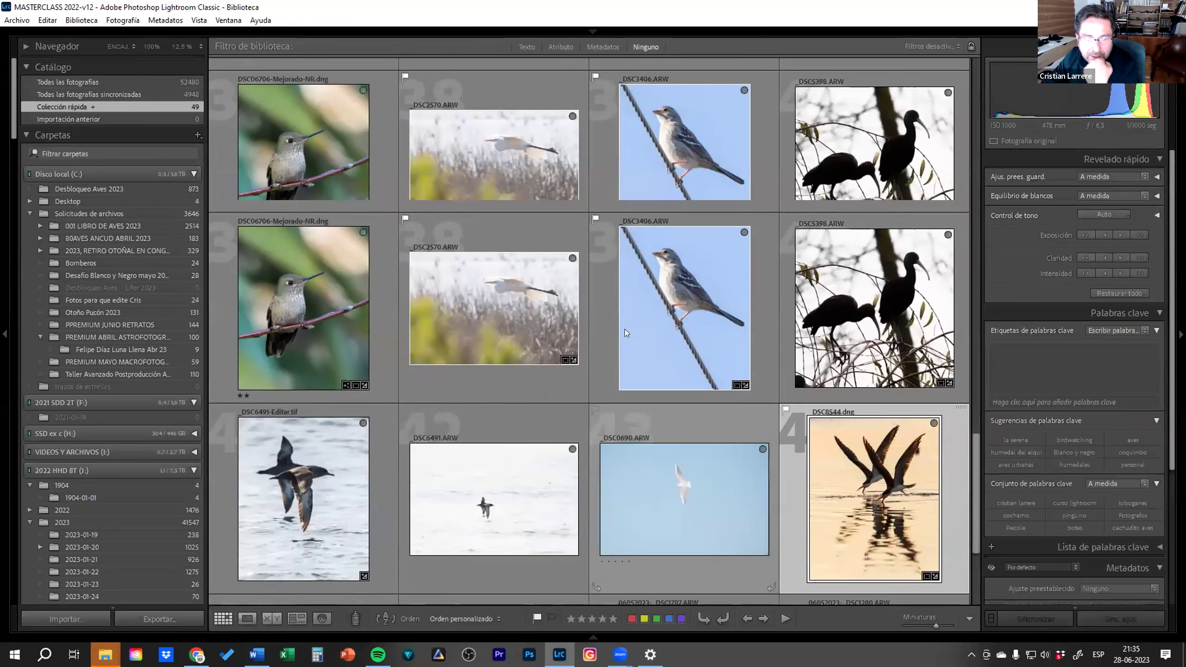
scroll(624, 329, up, 10)
scroll(624, 329, up, 5)
scroll(624, 329, up, 7)
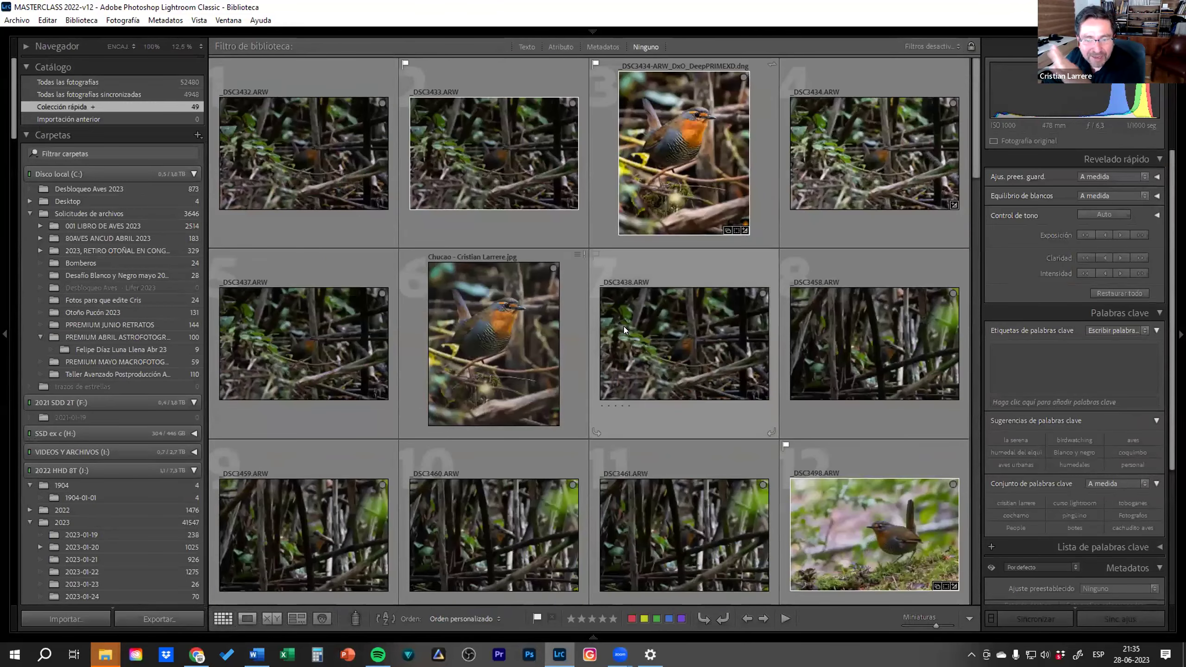
scroll(623, 326, down, 3)
scroll(623, 326, down, 2)
scroll(623, 326, down, 1)
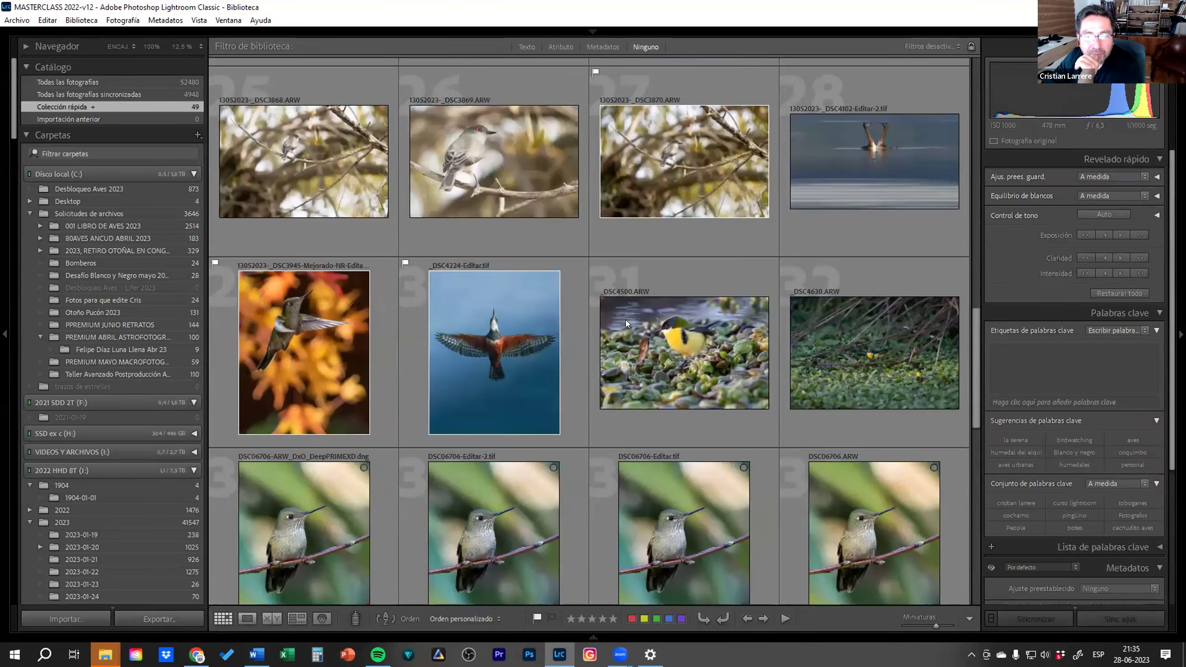
scroll(625, 320, down, 3)
scroll(625, 320, down, 2)
scroll(625, 320, down, 1)
scroll(627, 323, down, 1)
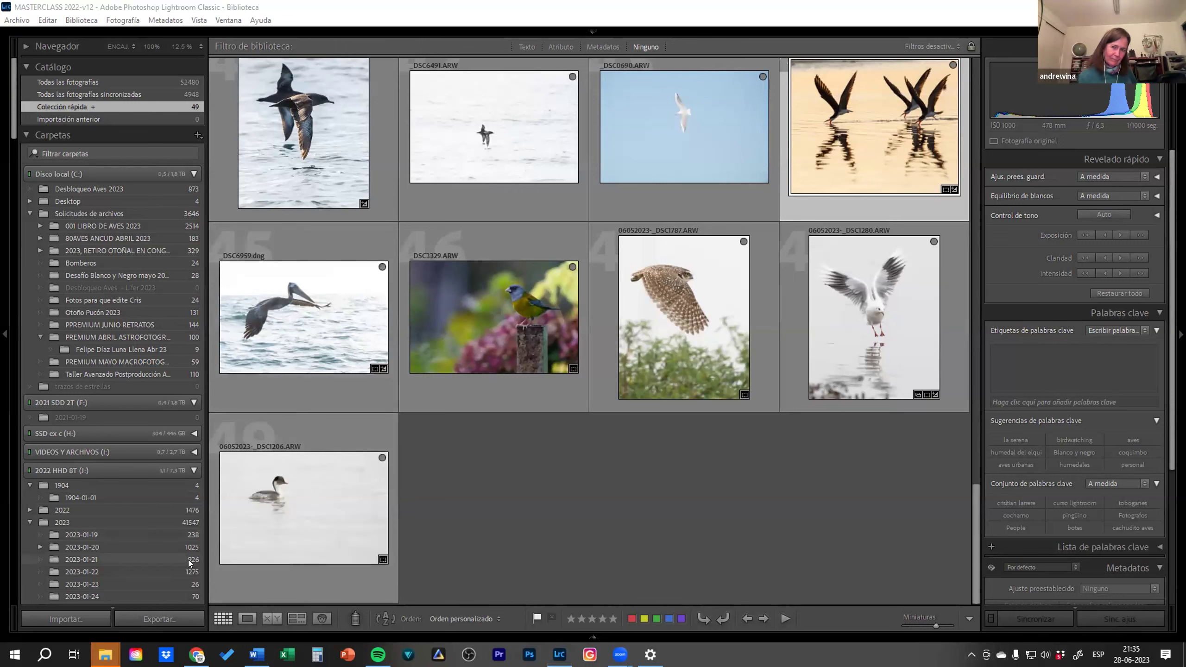
Eyedropper the grebe photo's white balance from a neutral area, giving 5850 temperature, +14 tint
click(327, 517)
key(d)
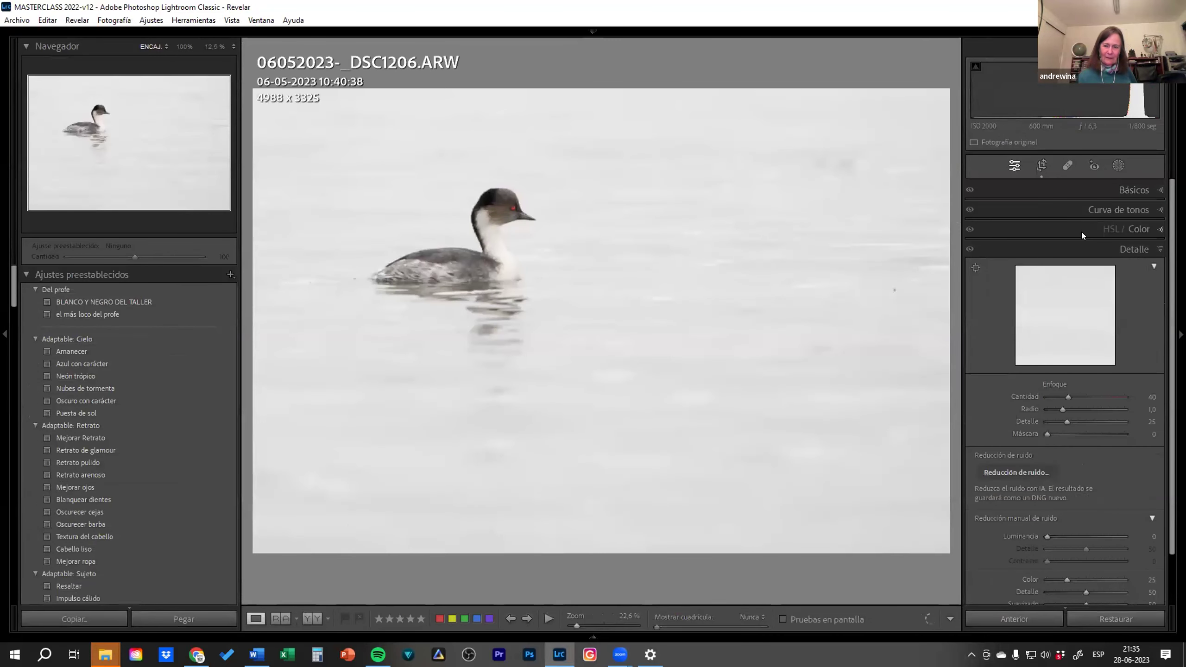
click(1153, 189)
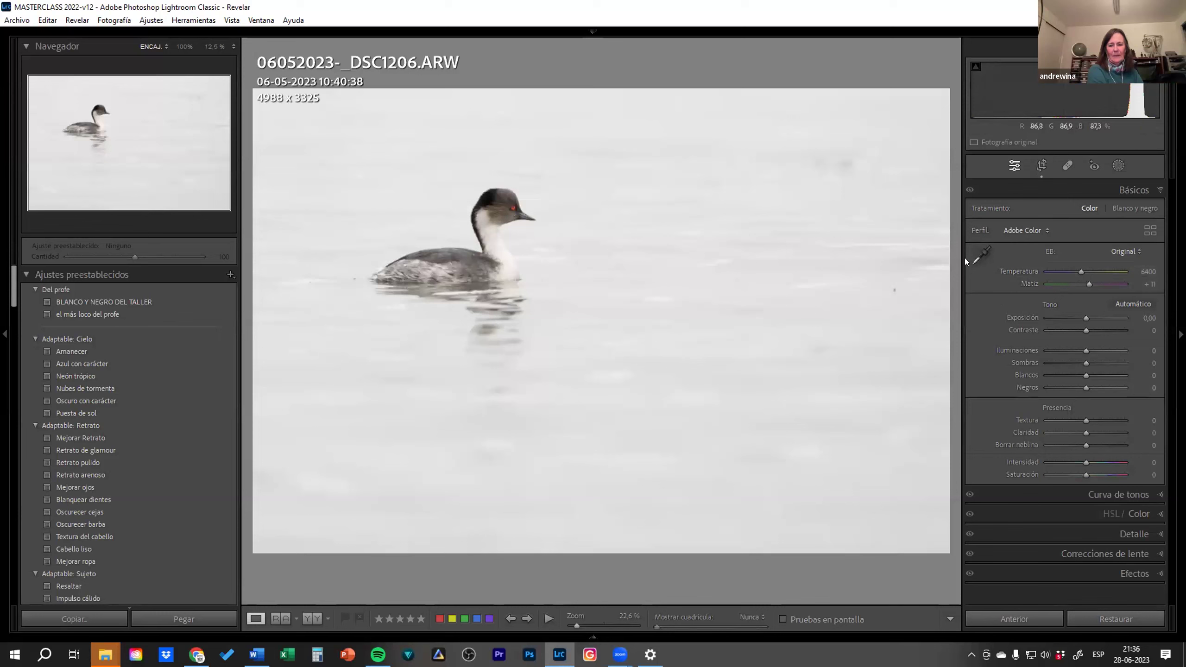
click(980, 253)
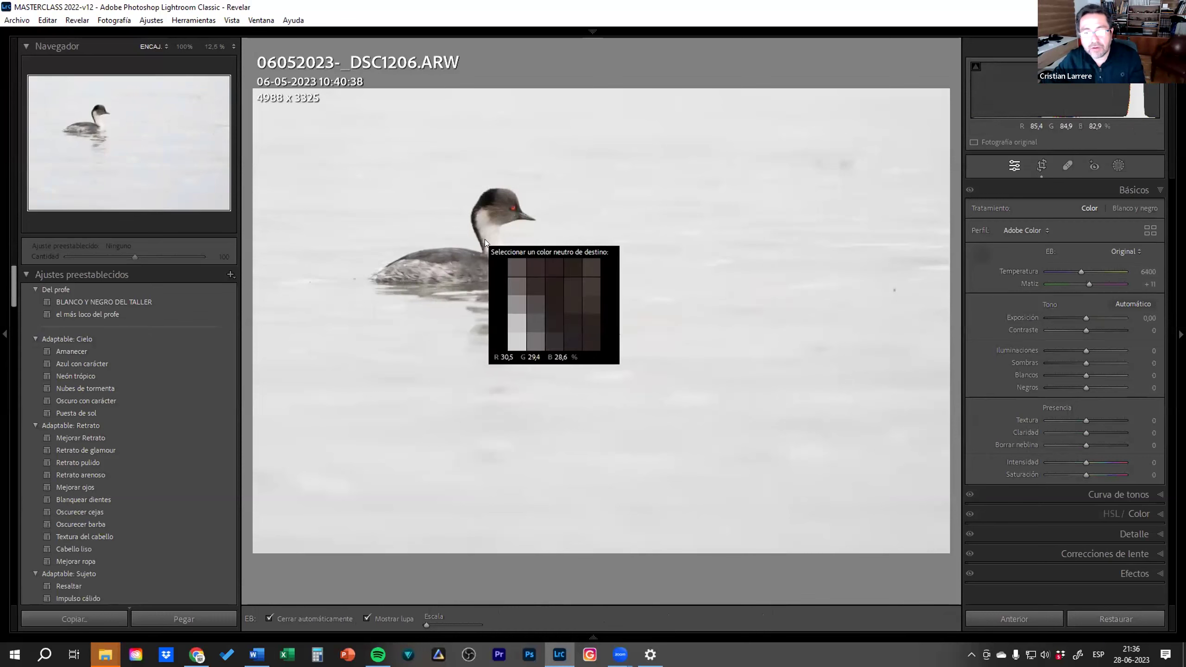
click(504, 258)
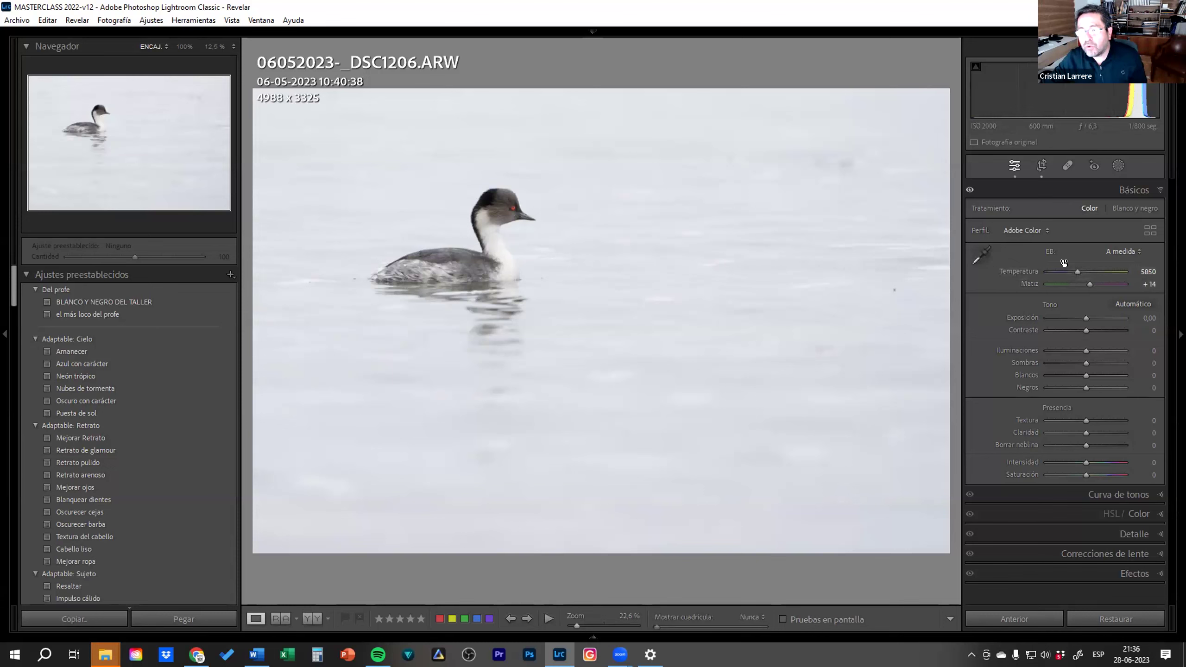
Try Nublado and Automático white balance on the grebe, then restore Original (6400, +11)
click(1133, 253)
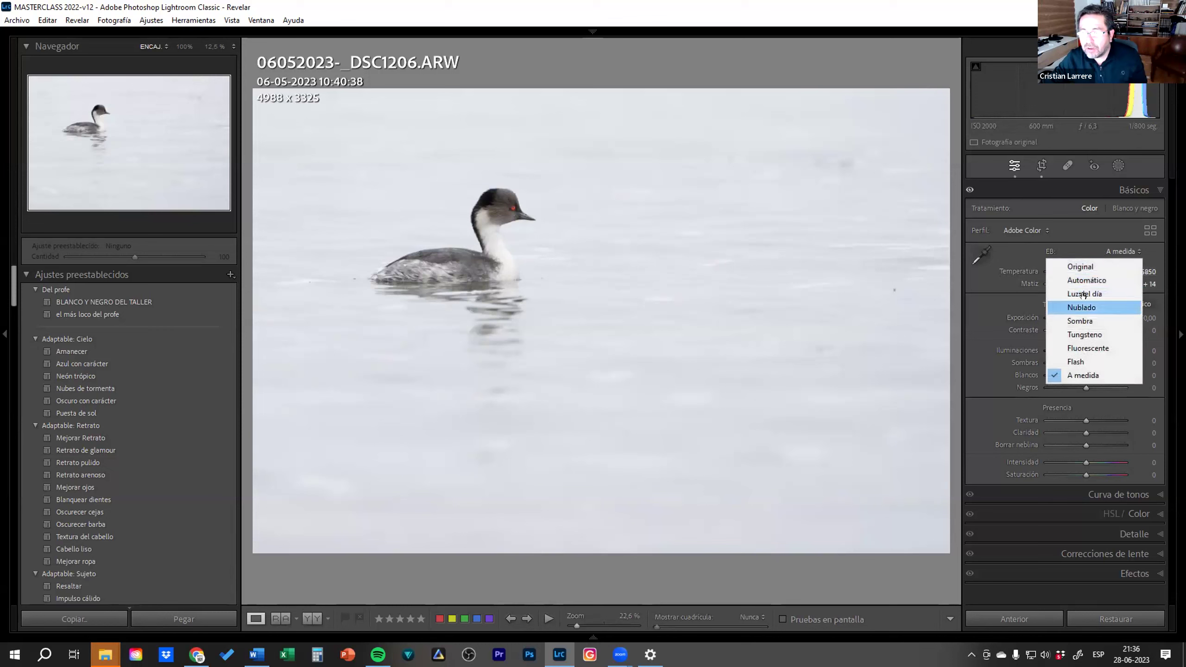
click(1089, 306)
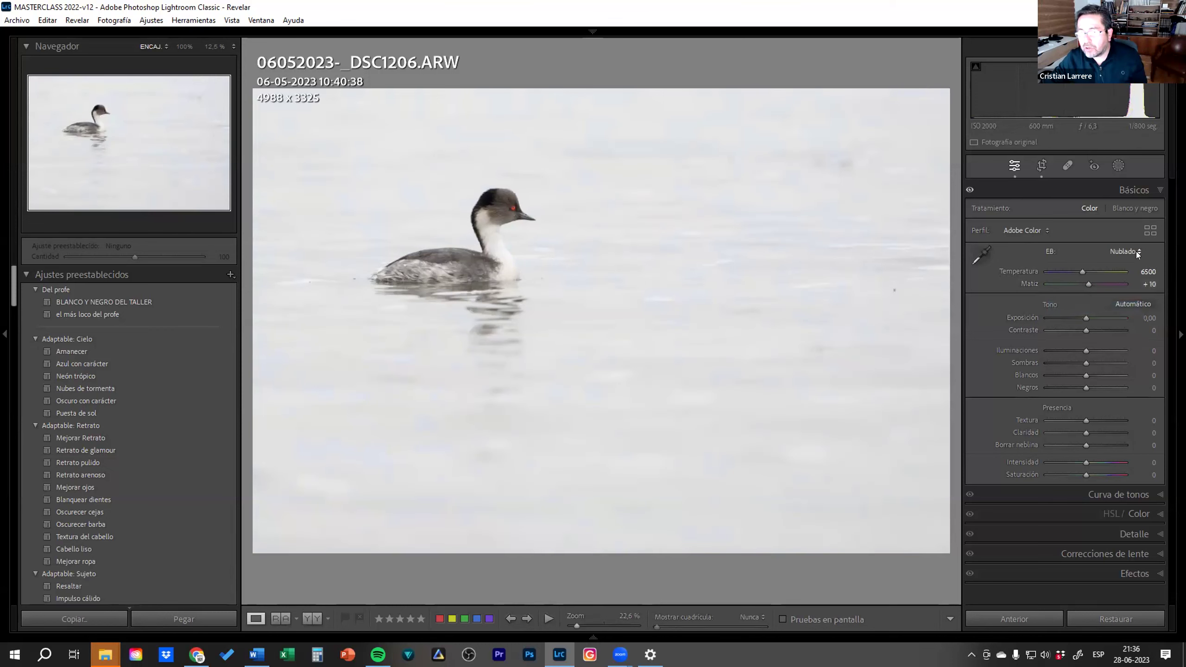
click(1134, 253)
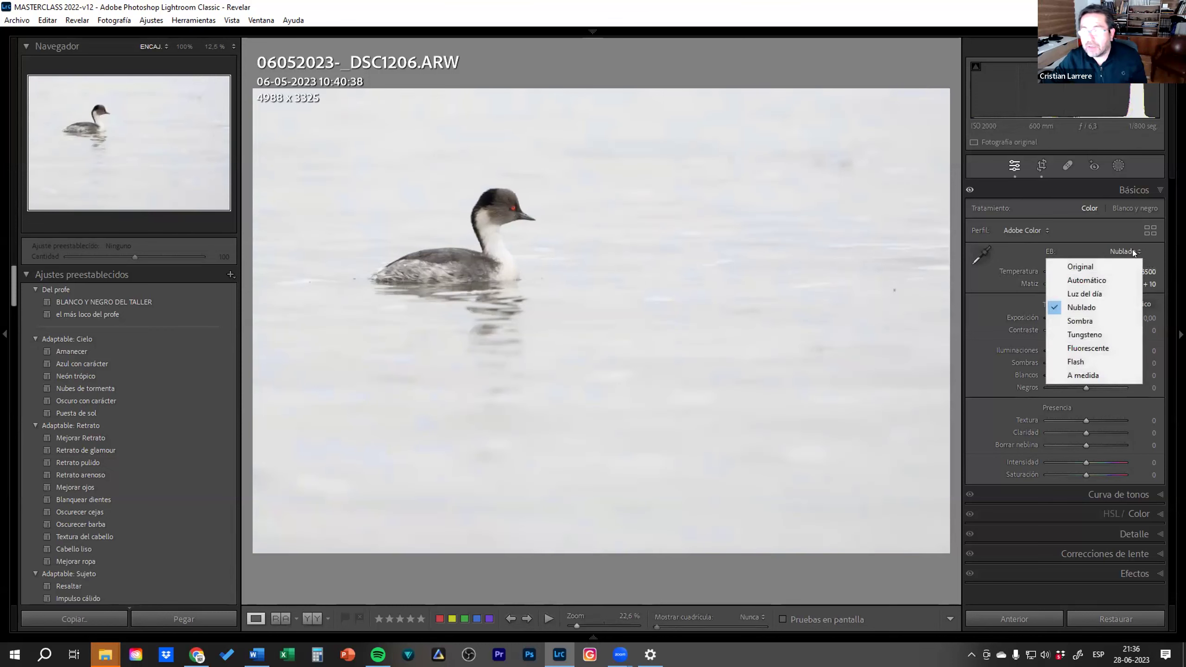
click(1107, 282)
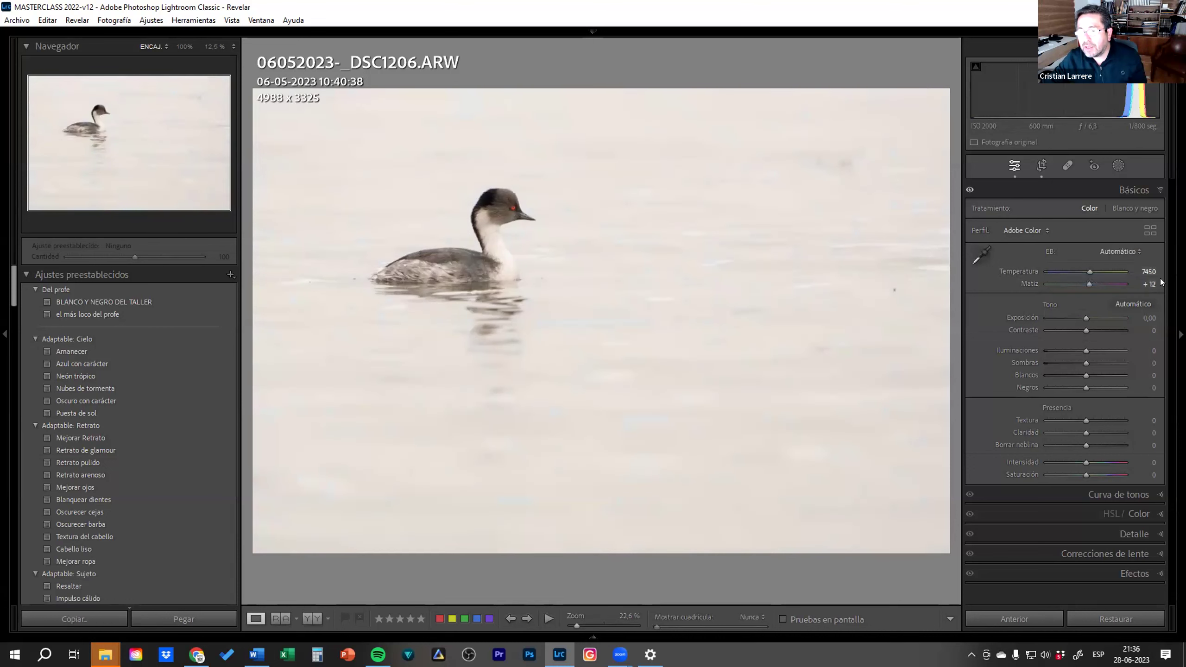
click(1104, 252)
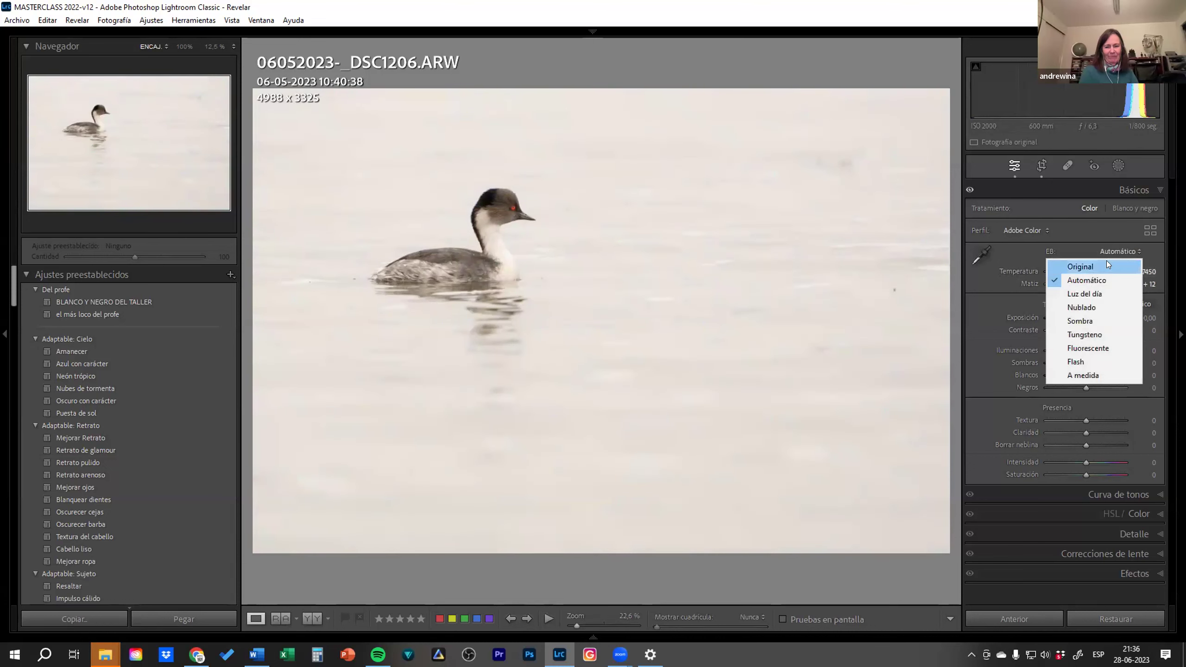
click(1108, 265)
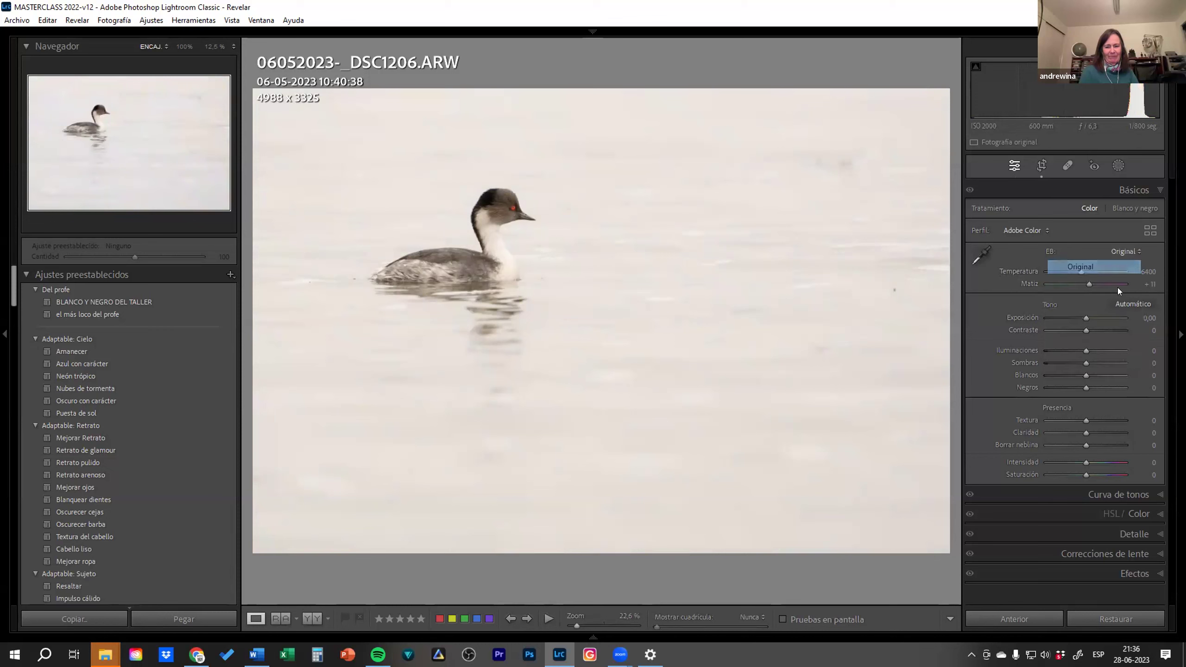
click(1131, 252)
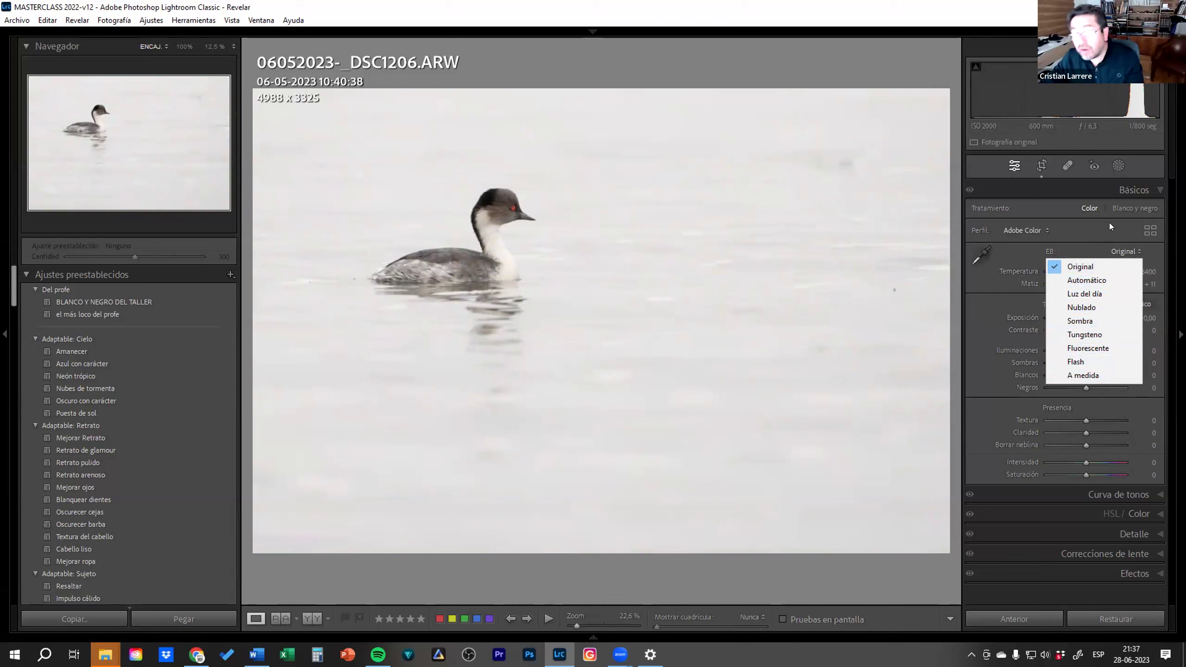
click(626, 66)
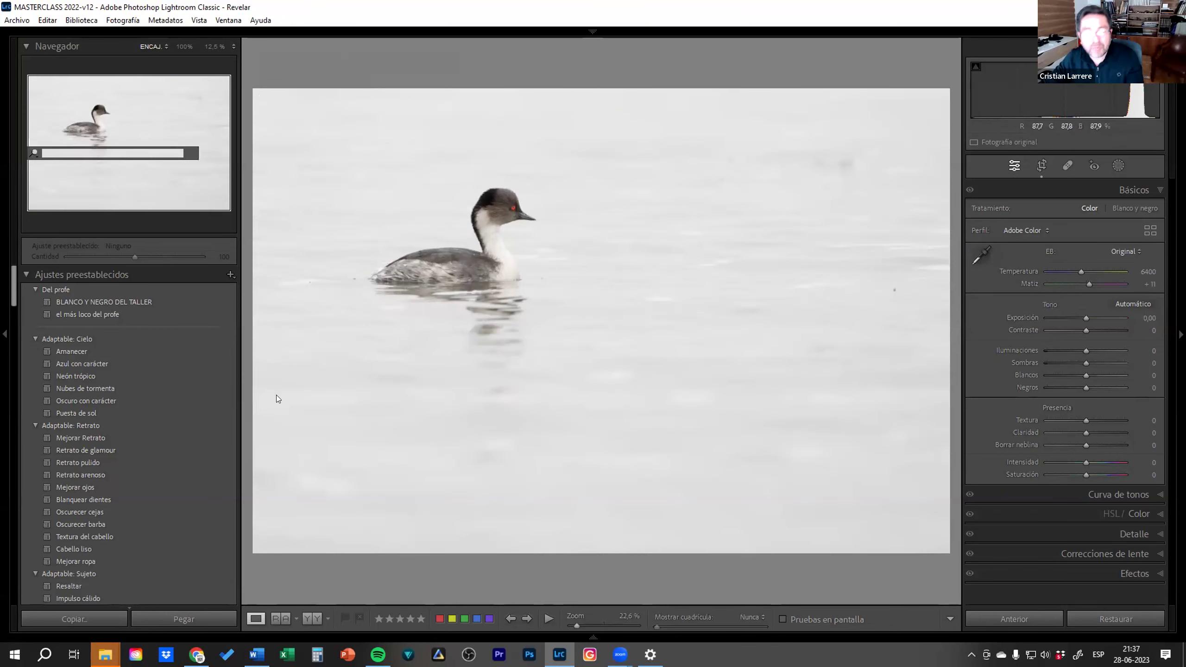
In the Library grid, open folder 2023-06-26 and enlarge the group shot DSC00494
key(g)
scroll(138, 420, down, 5)
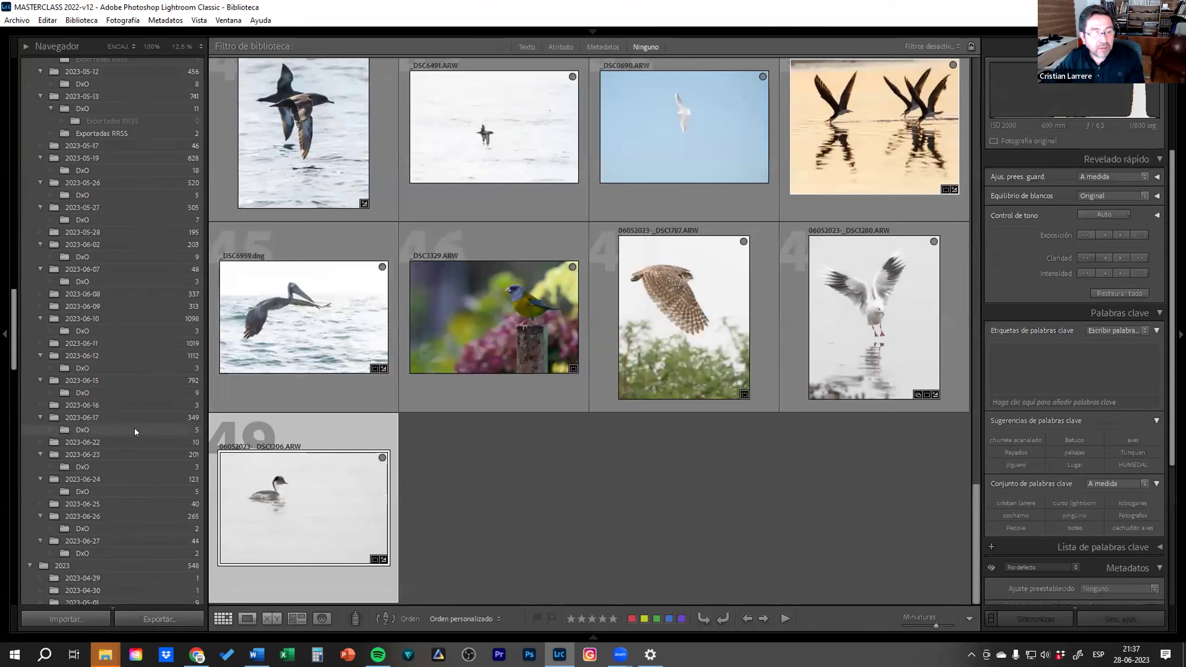
scroll(135, 428, down, 5)
scroll(119, 189, up, 5)
click(89, 206)
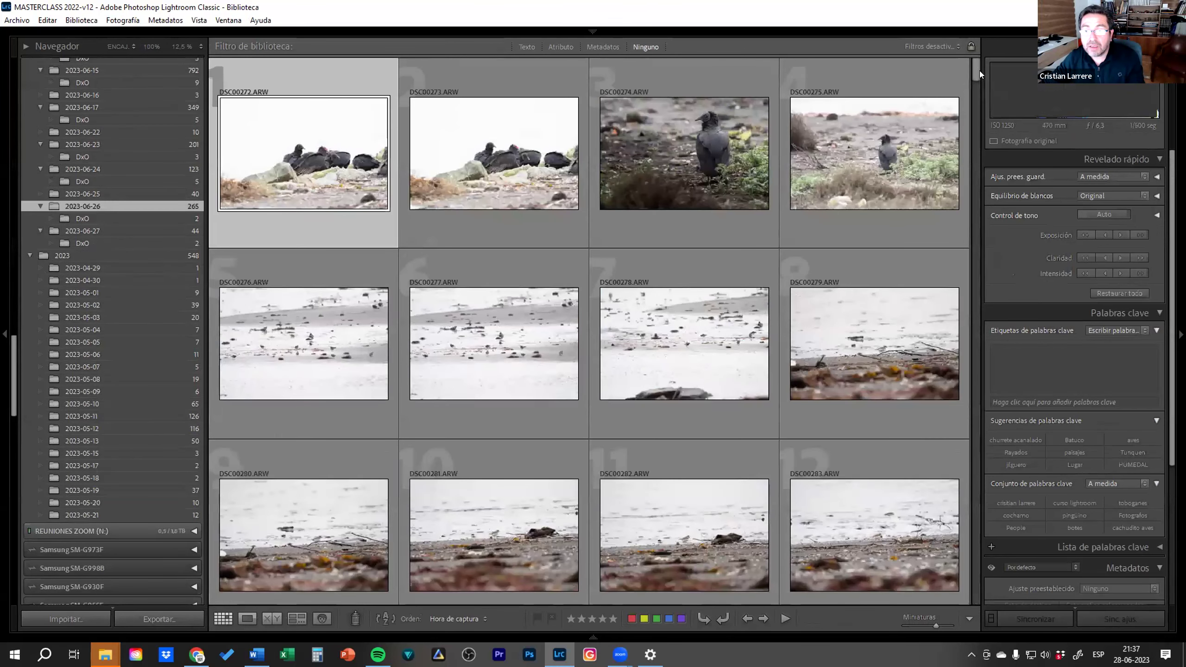
drag(979, 71, 934, 535)
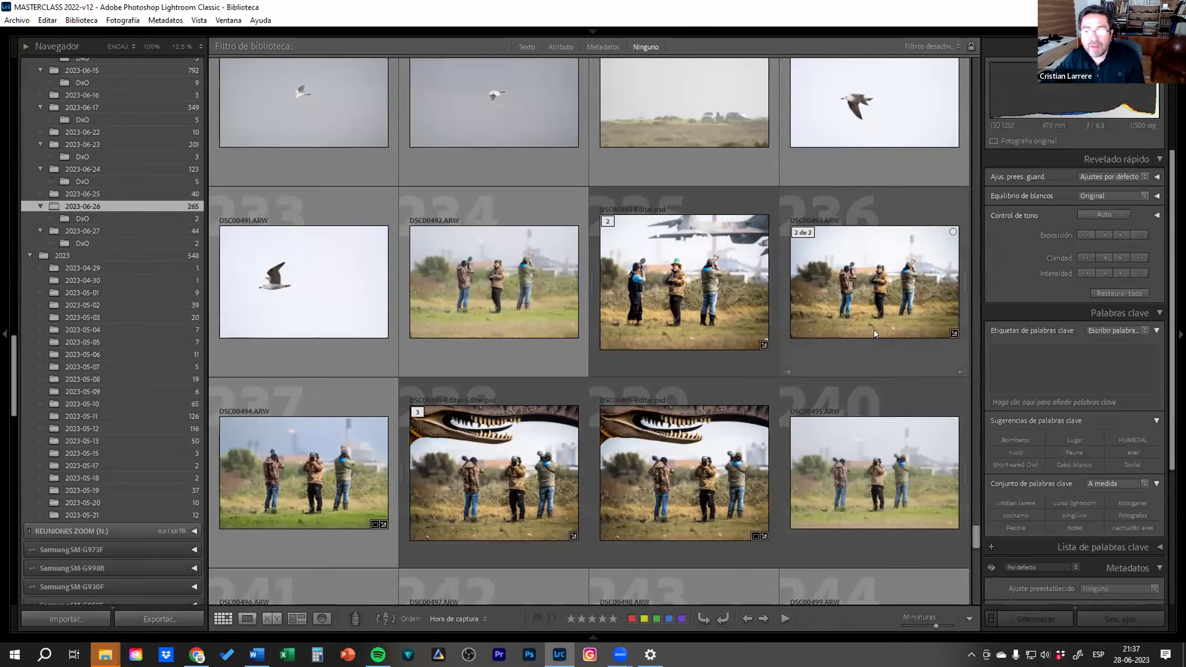
double_click(302, 463)
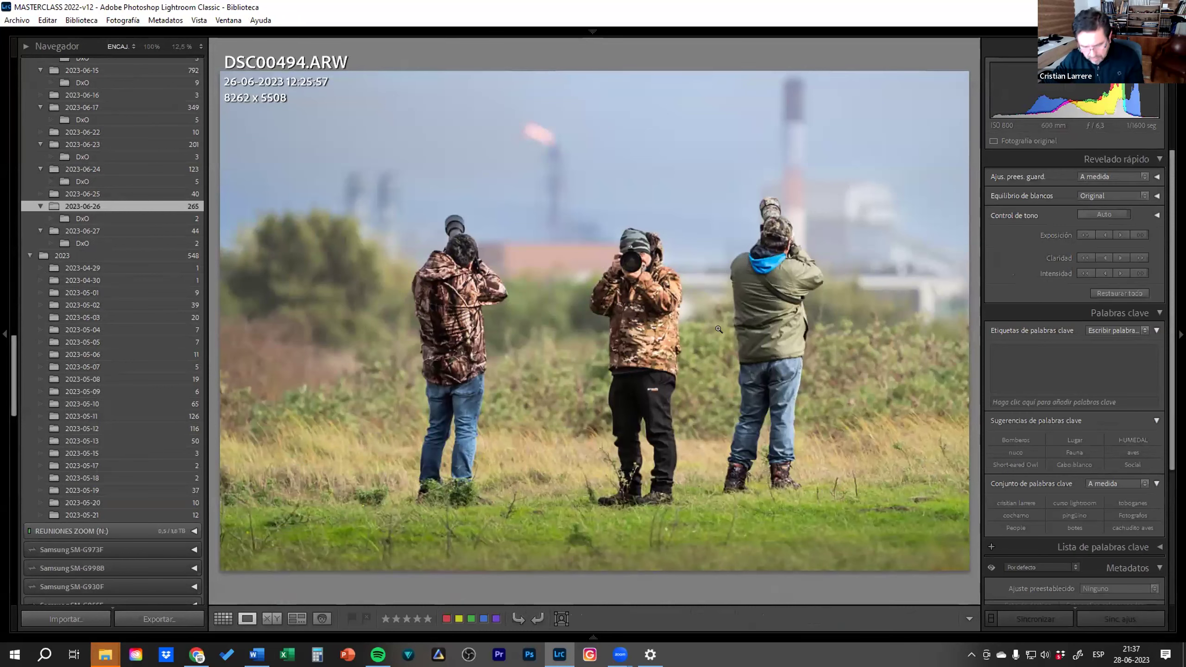
In Develop, sample a neutral background area for white balance: temperature 5350, tint +17
key(d)
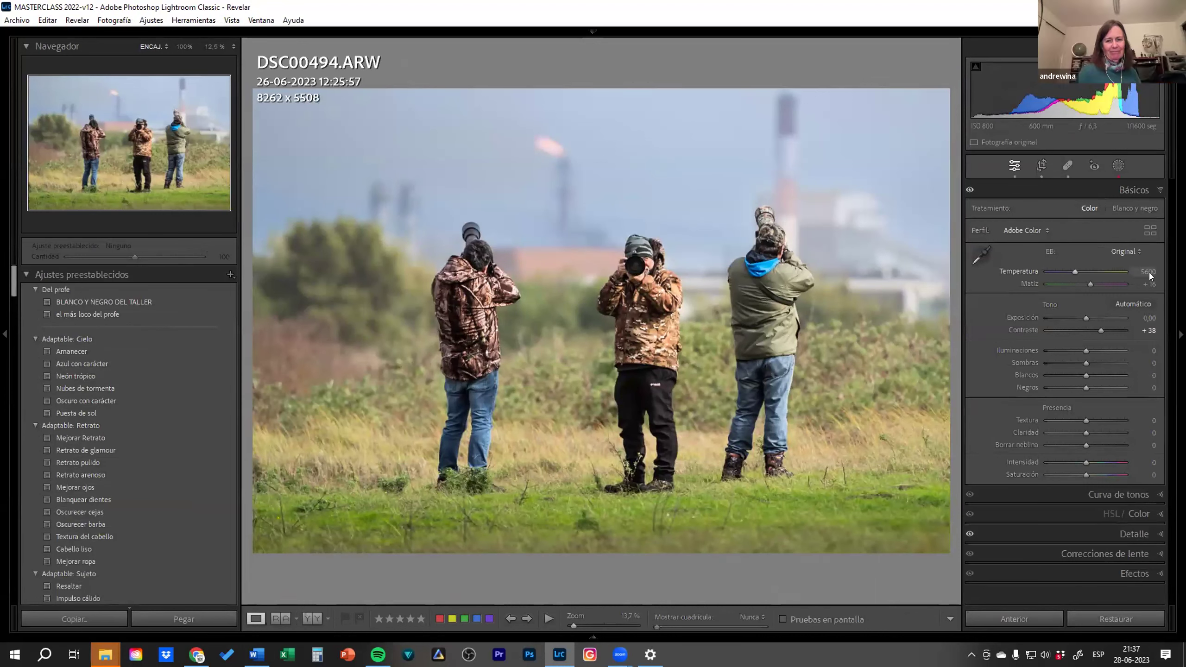
click(976, 255)
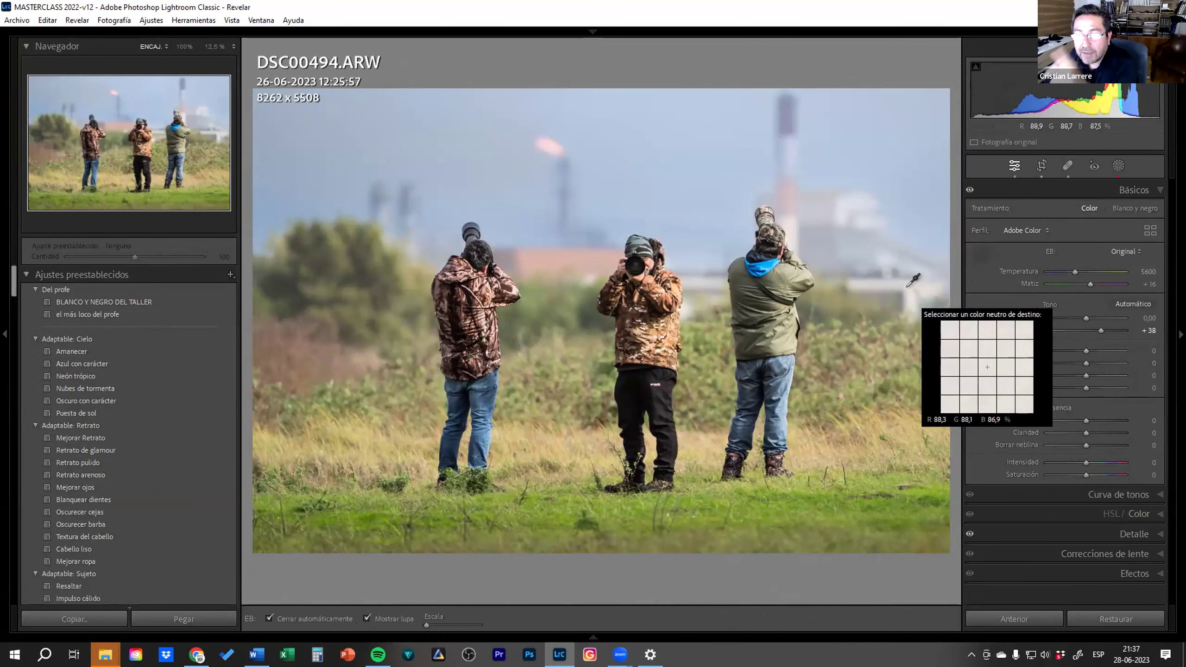
click(907, 286)
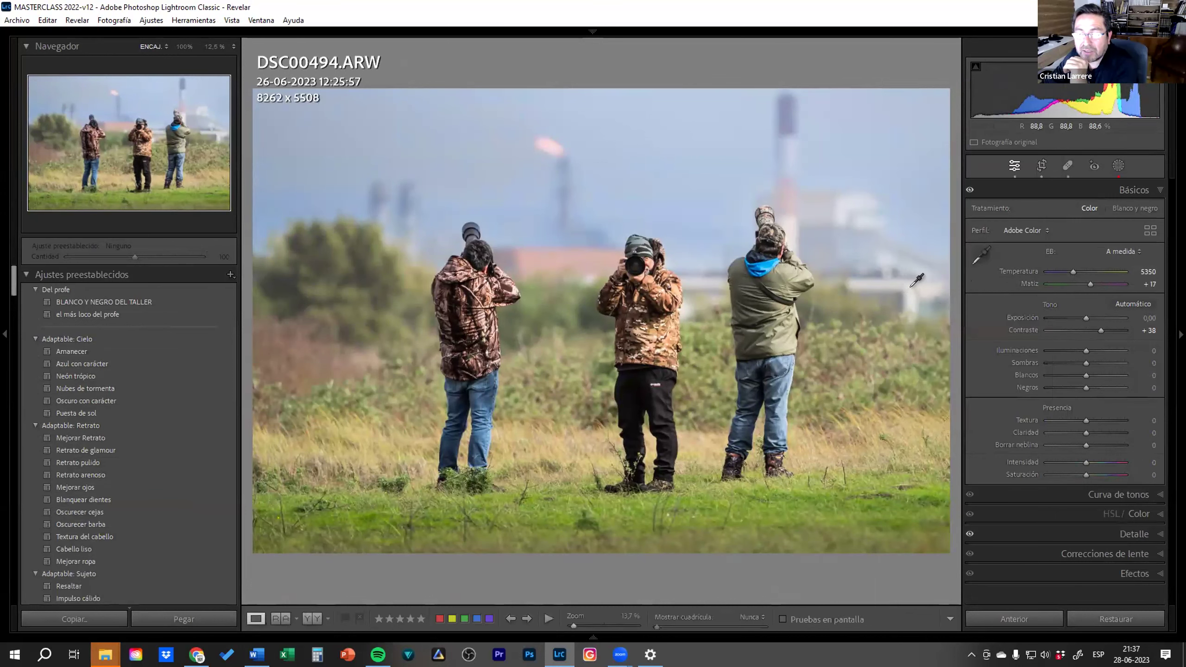
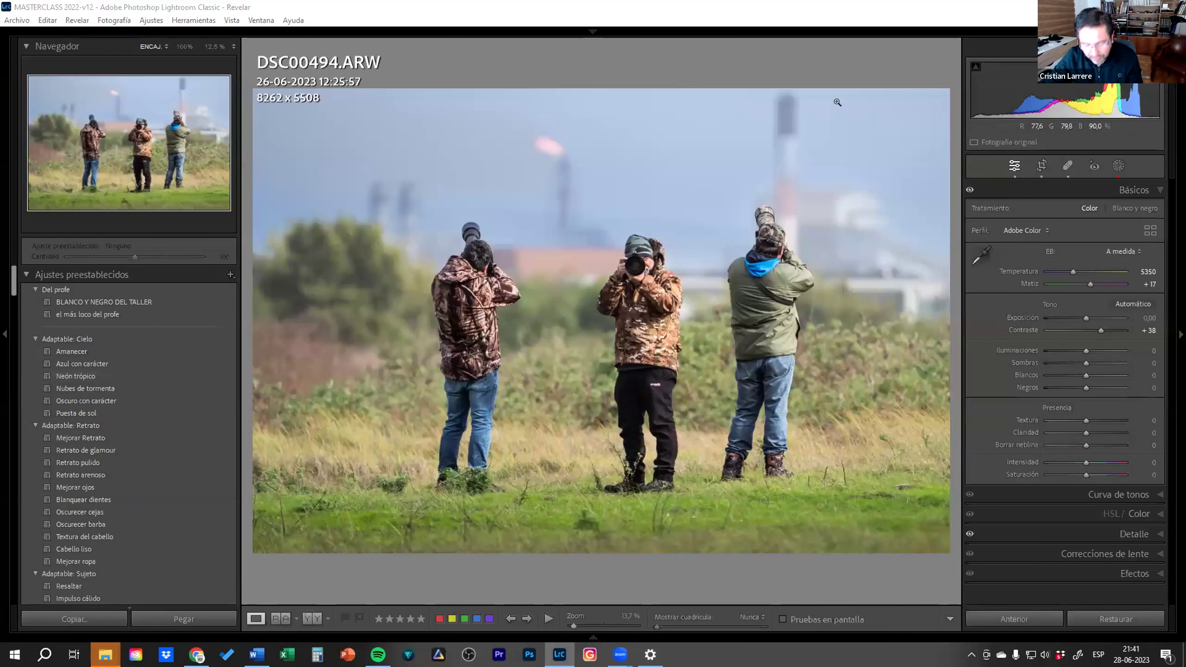
Return to the Library grid and show the Taller Avanzado folder's photos
click(320, 351)
key(g)
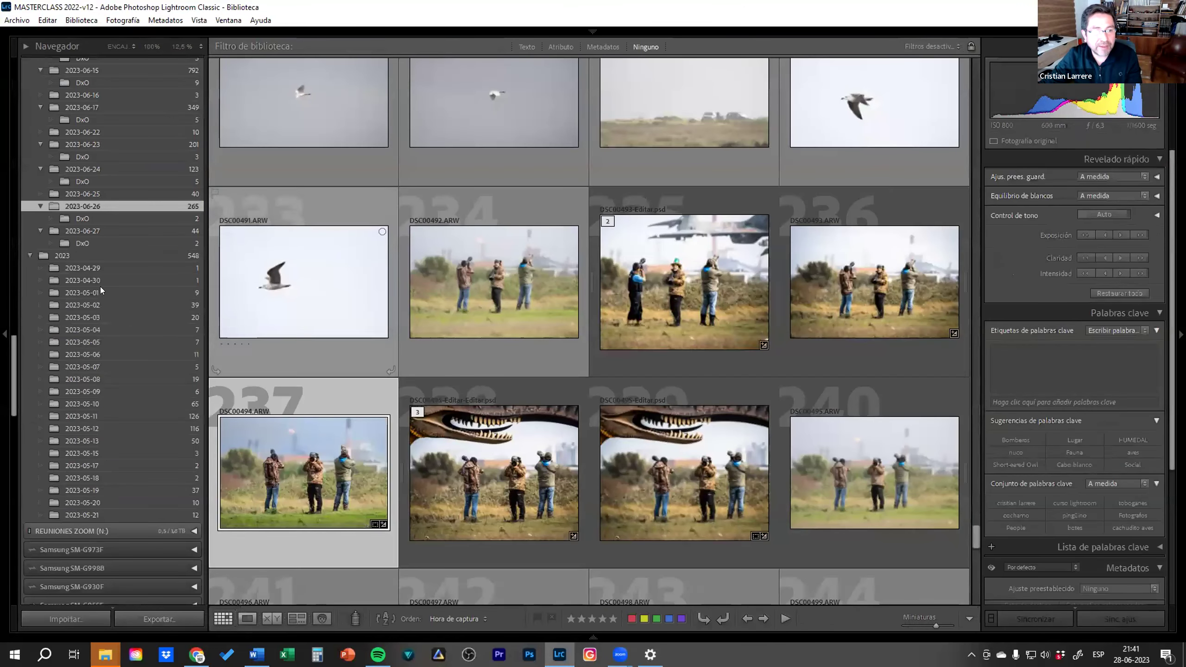
scroll(99, 277, up, 15)
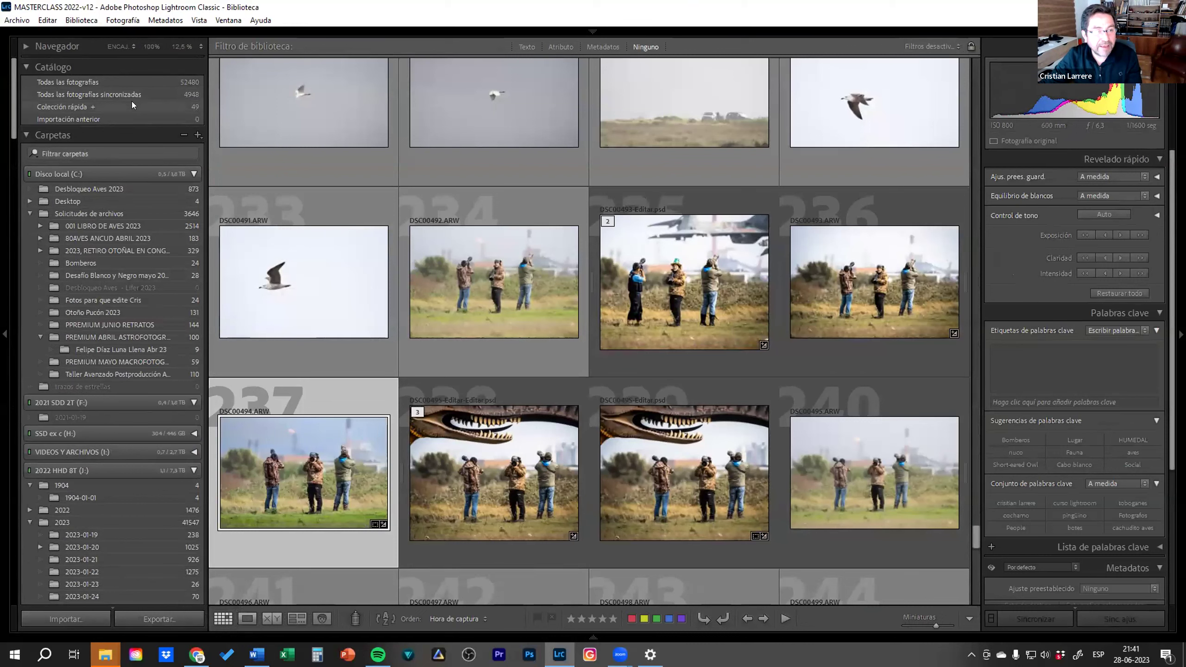
click(139, 377)
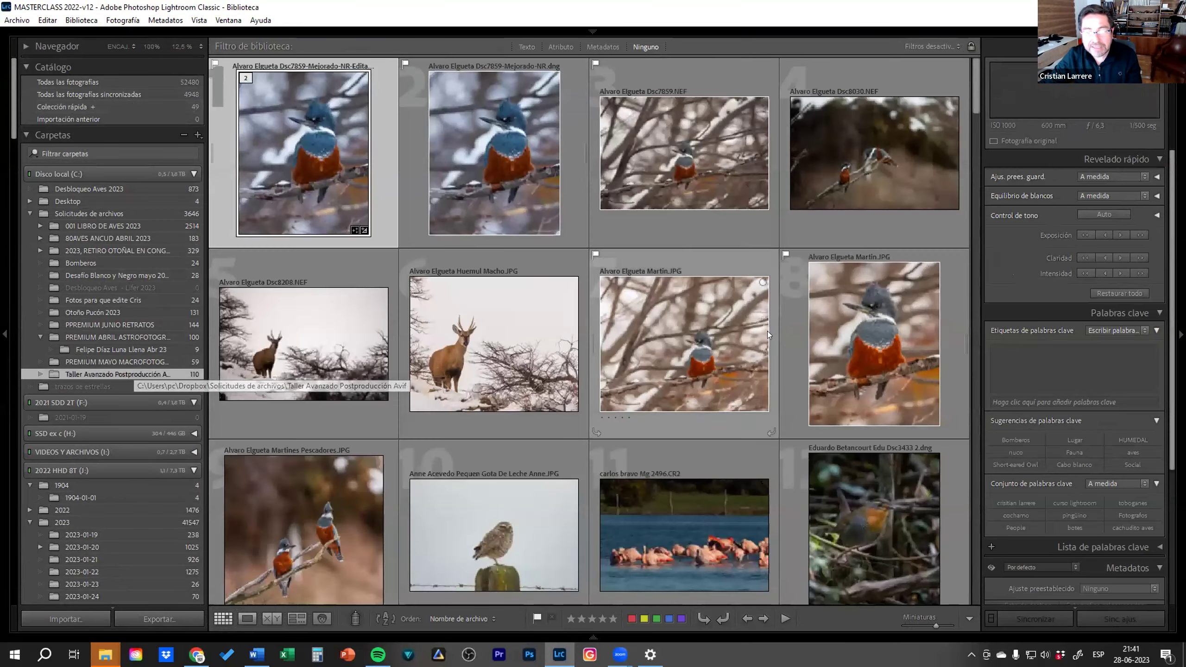
Find photo 7572.dng and reset it with the Ajustes por defecto Quick Develop preset
scroll(767, 331, down, 5)
scroll(773, 330, down, 5)
scroll(782, 330, down, 5)
scroll(783, 330, down, 3)
scroll(784, 329, down, 3)
scroll(785, 329, down, 3)
scroll(785, 329, down, 1)
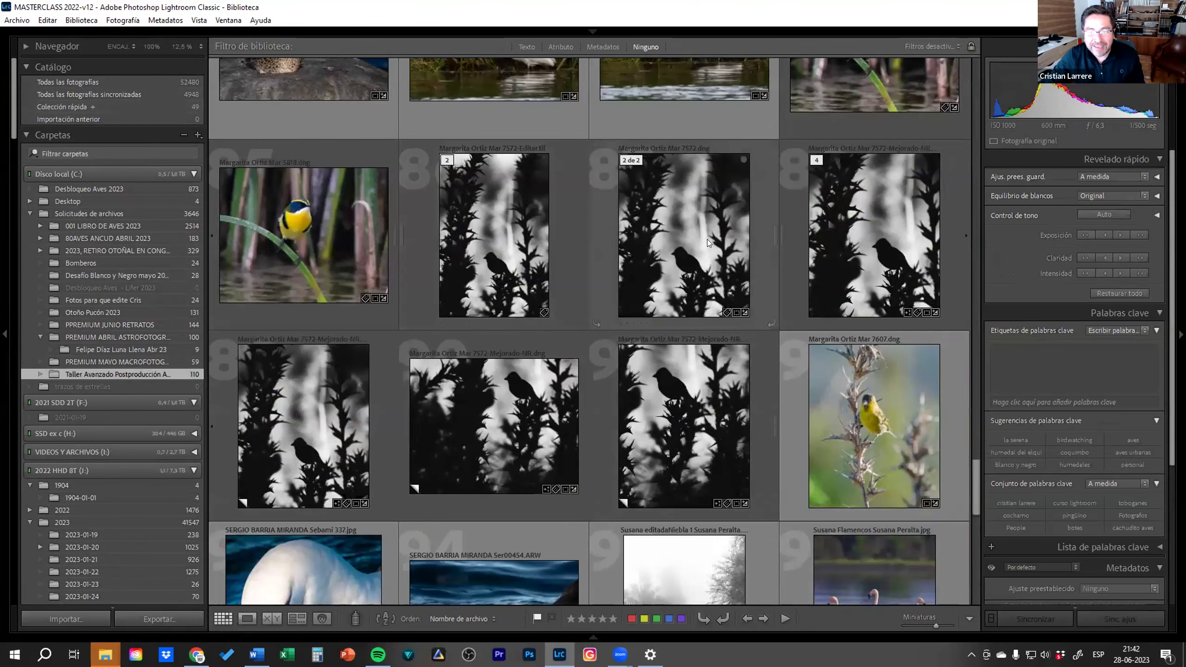
click(706, 242)
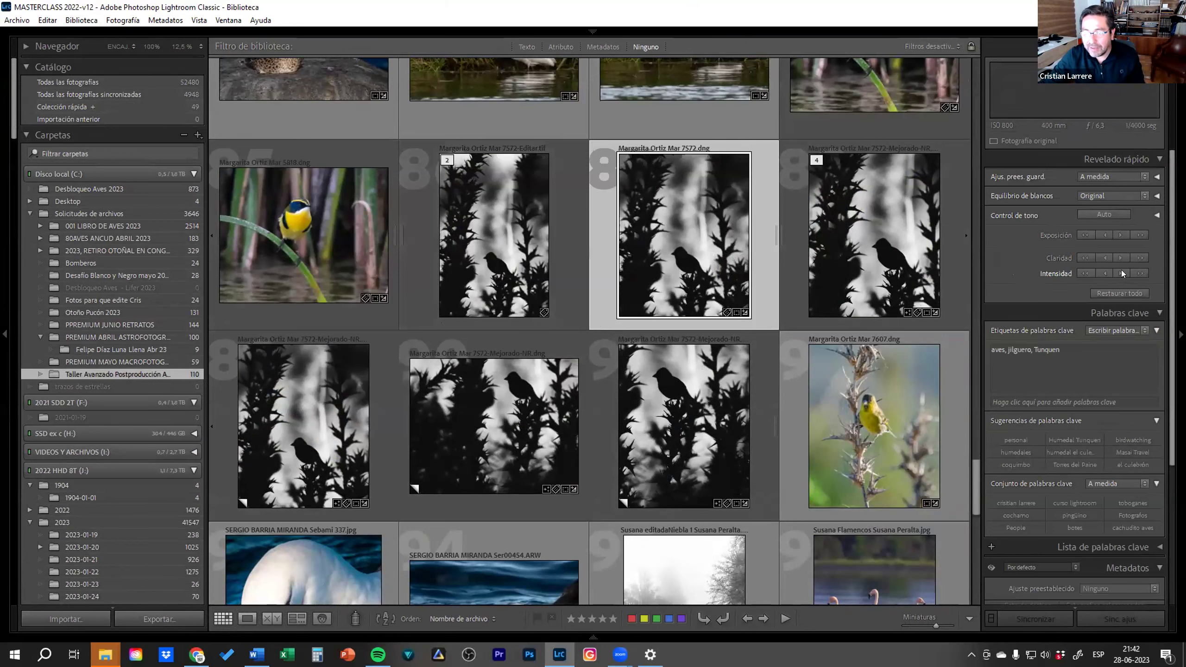
click(1119, 293)
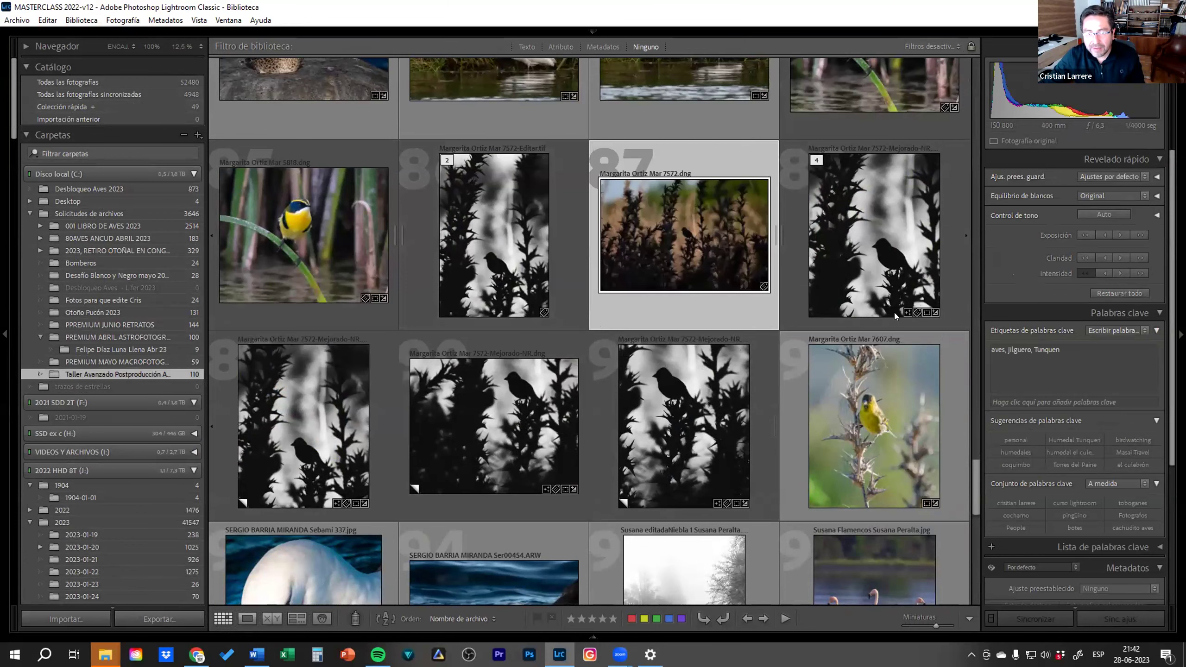
Auto-tone photo 7572, crop it to portrait around the bird, and check it at 100%
double_click(678, 252)
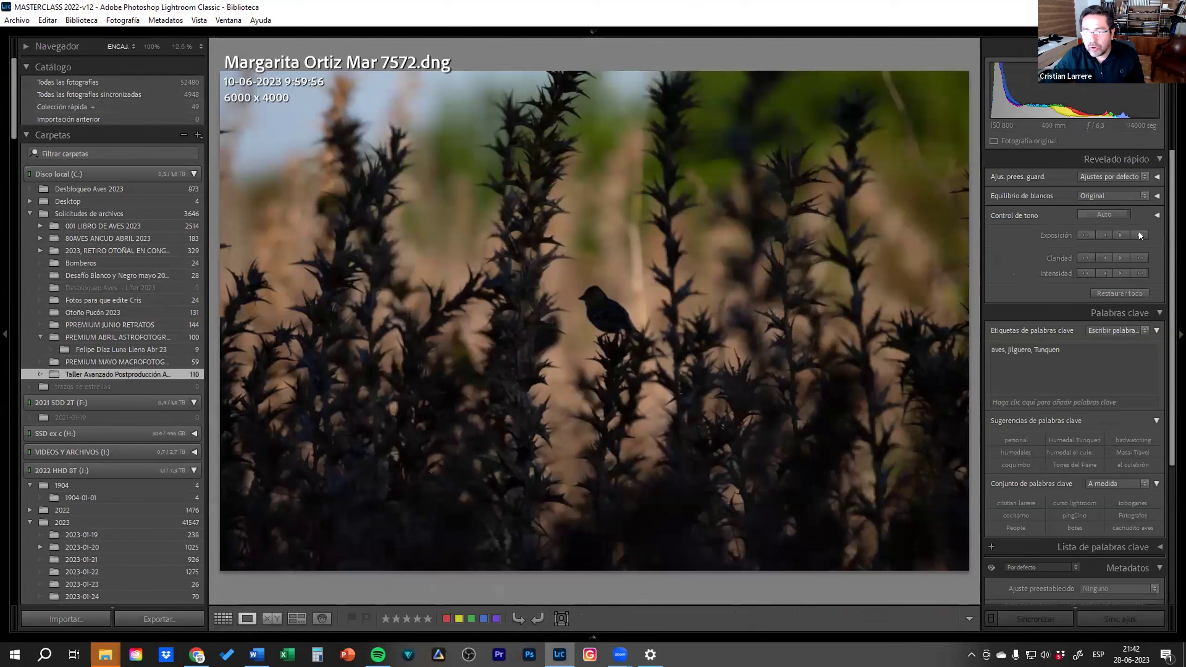
click(1123, 214)
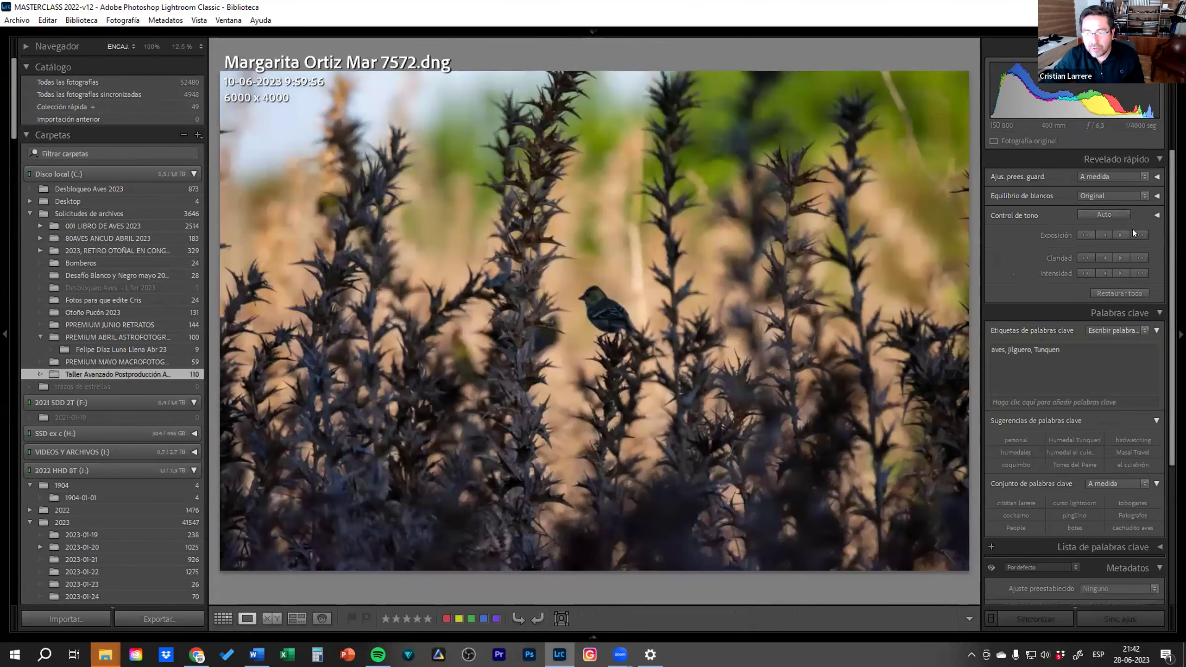
key(d)
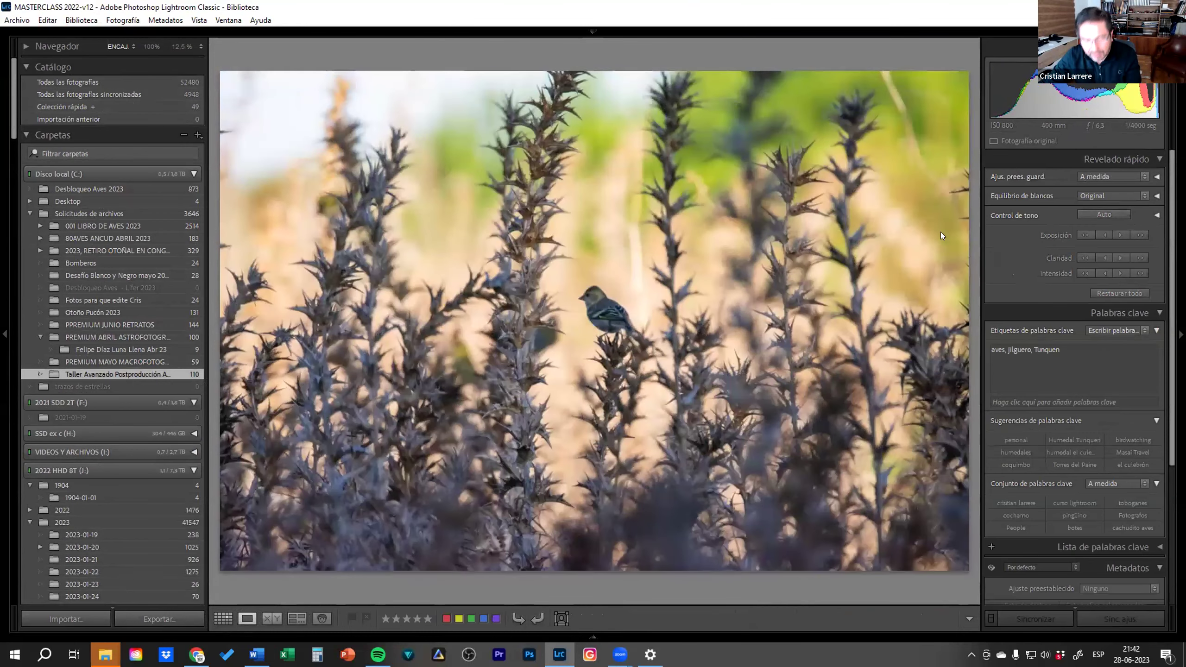
click(1041, 165)
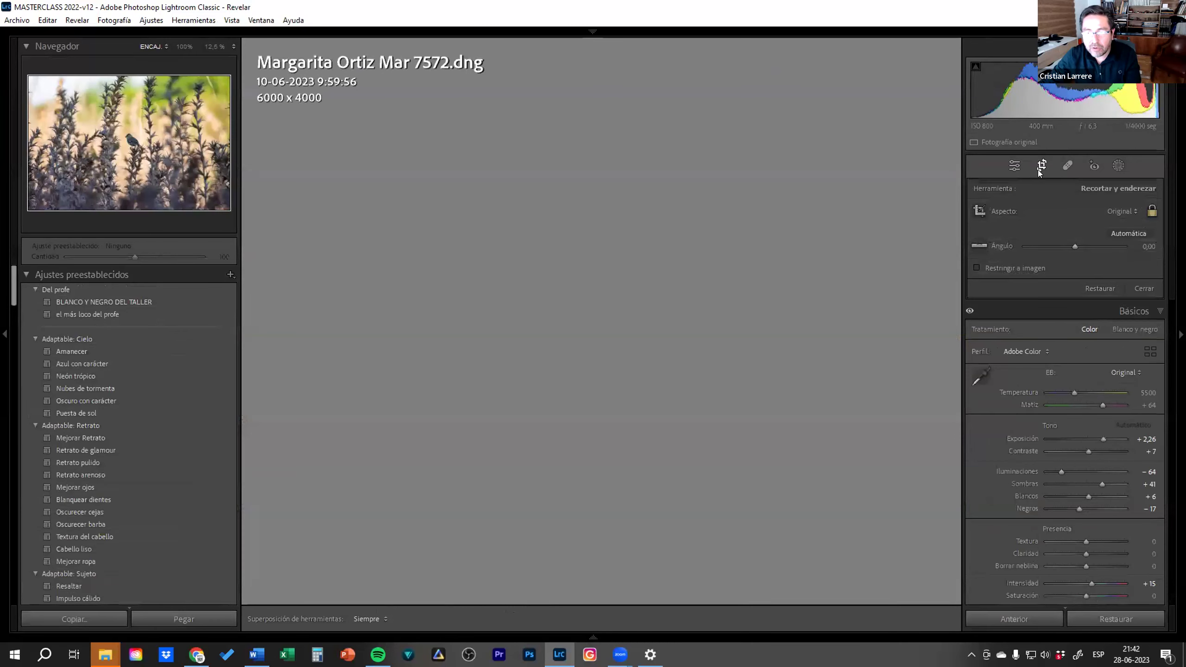
key(x)
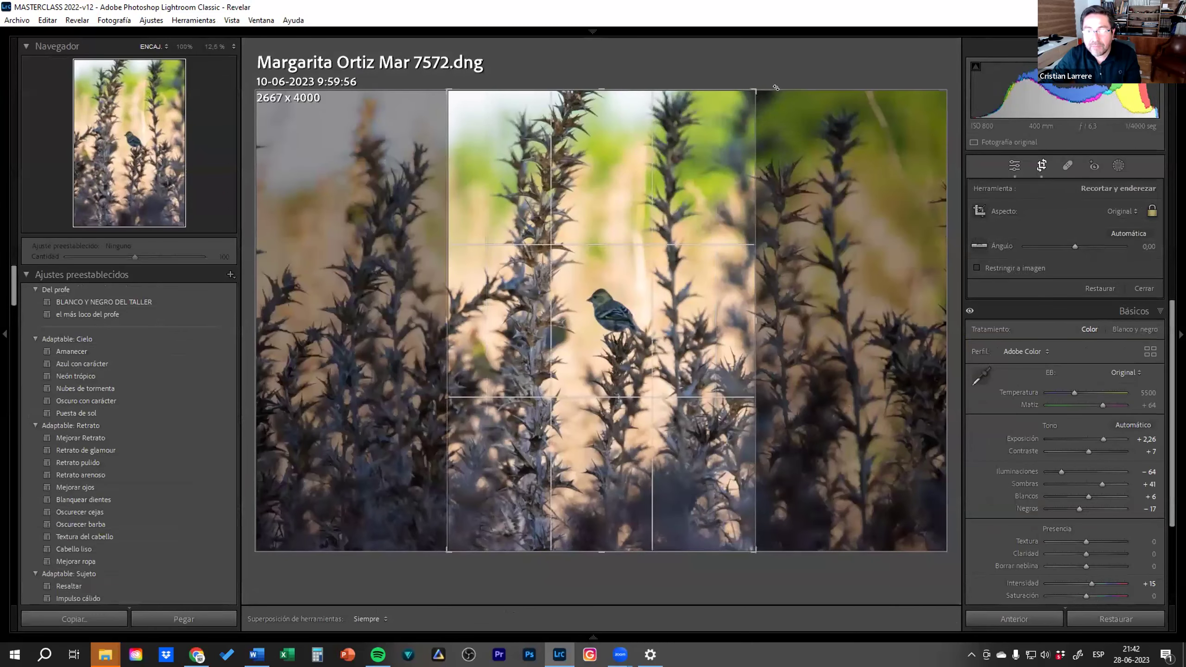
drag(754, 88, 695, 180)
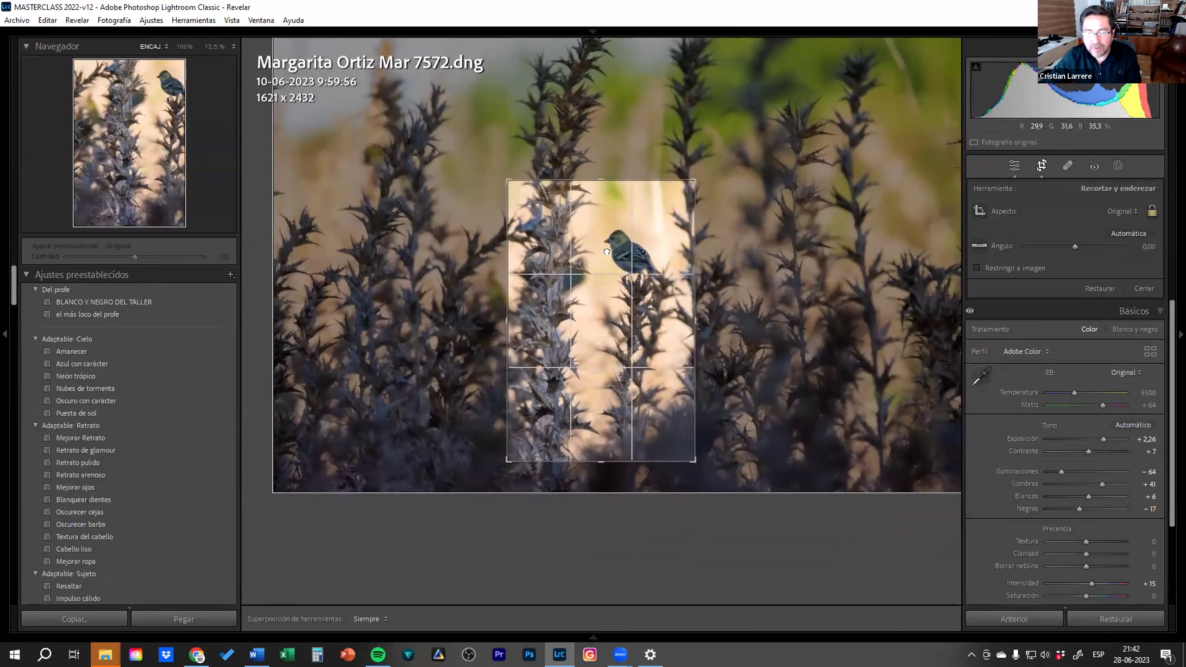
drag(607, 252, 598, 268)
key(Return)
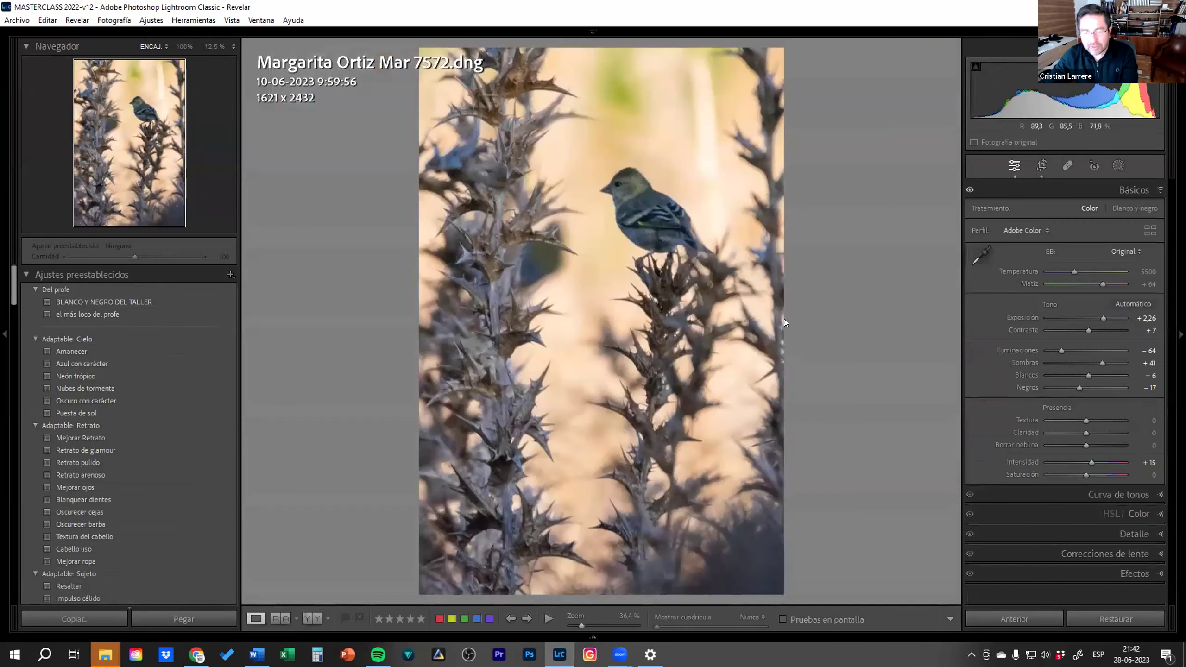
click(627, 196)
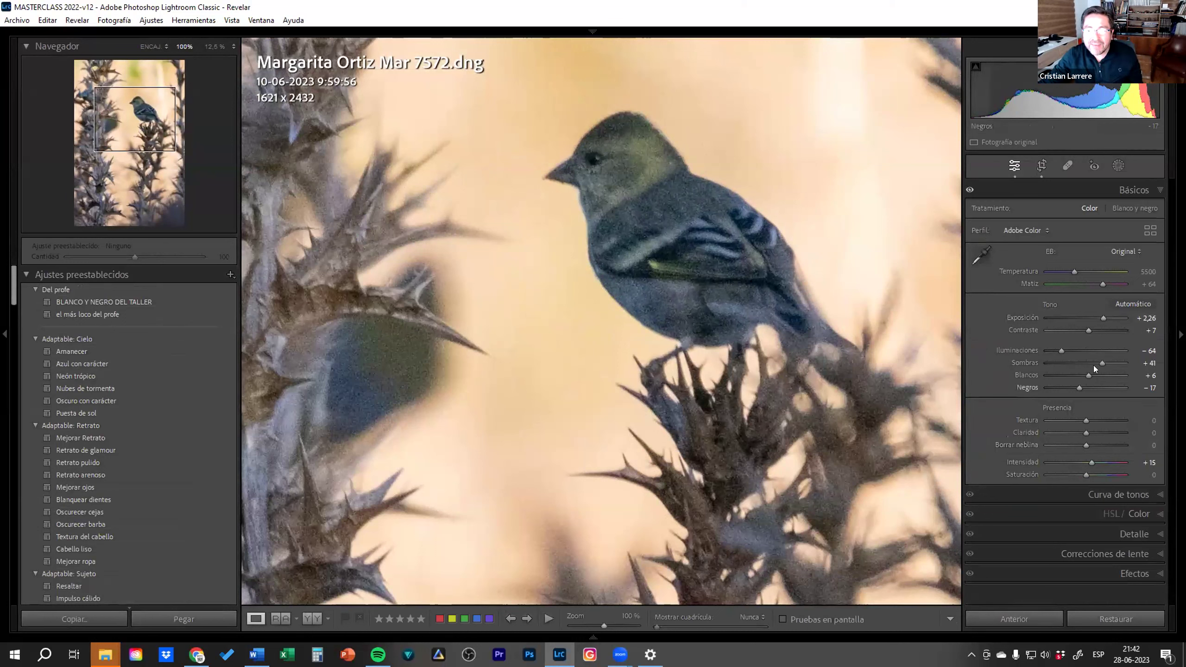
click(618, 330)
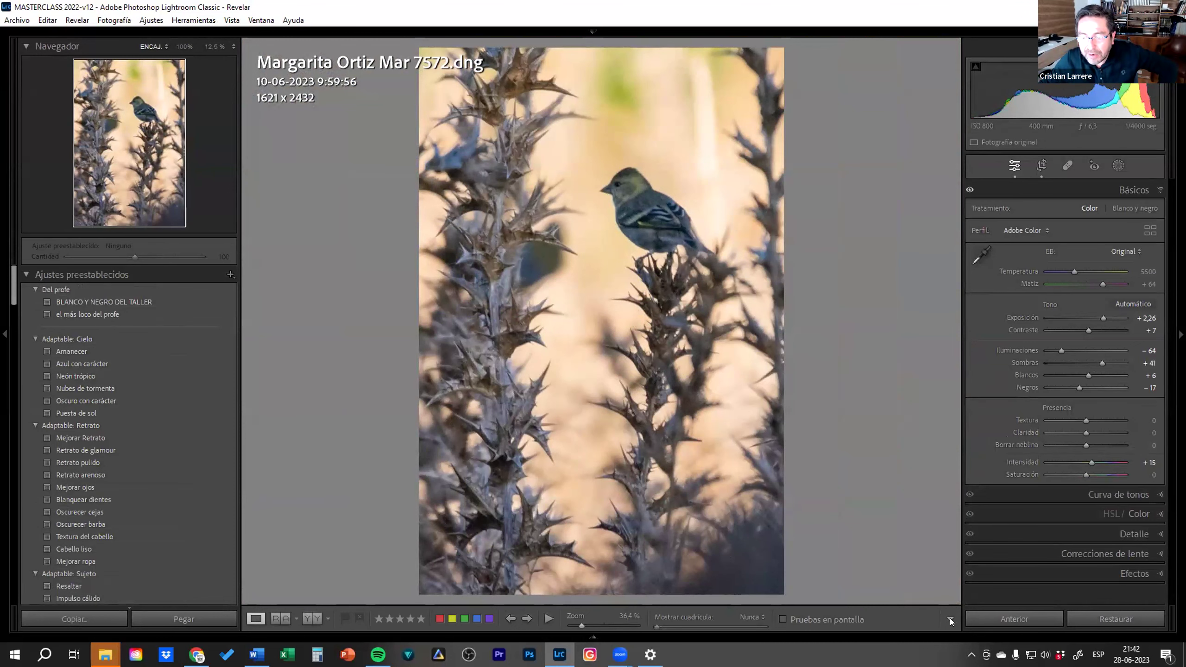
Undo all edits with Restaurar and inspect the bird at 100%
click(1091, 619)
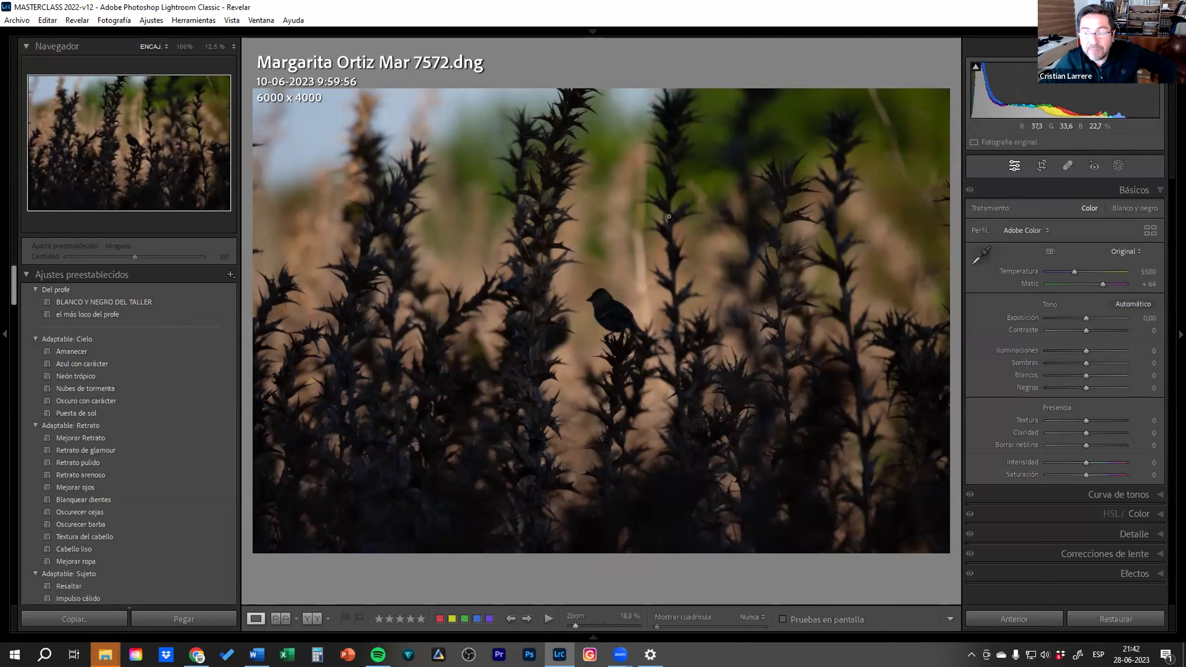
click(571, 305)
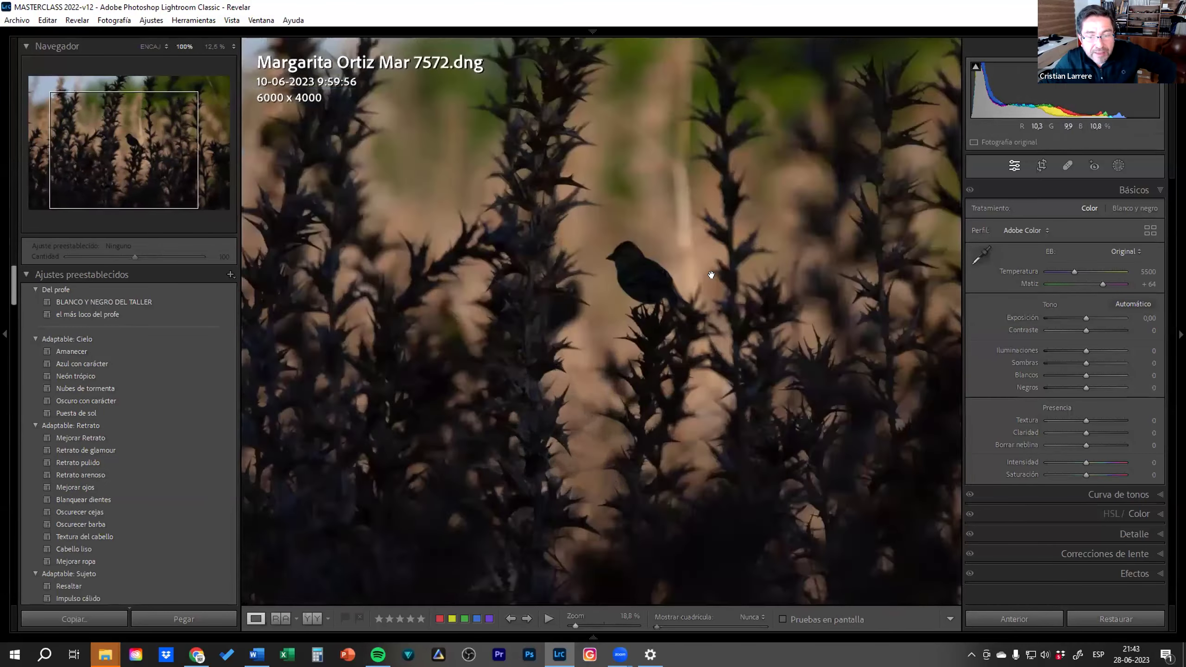
click(536, 308)
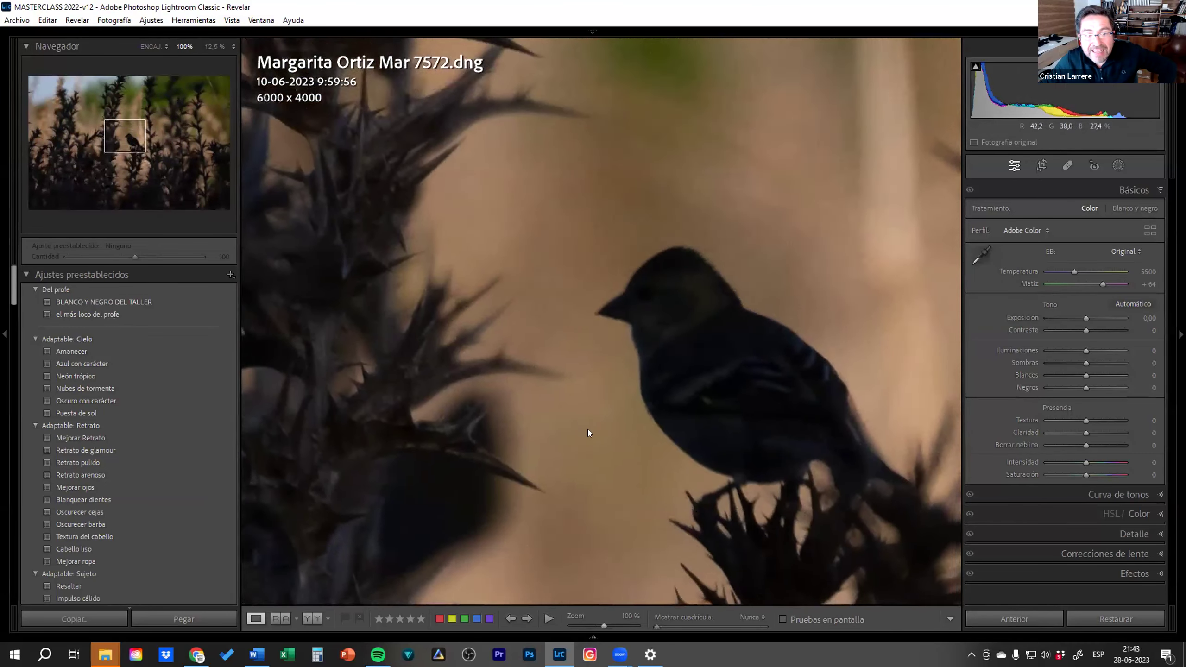
drag(502, 56, 522, 254)
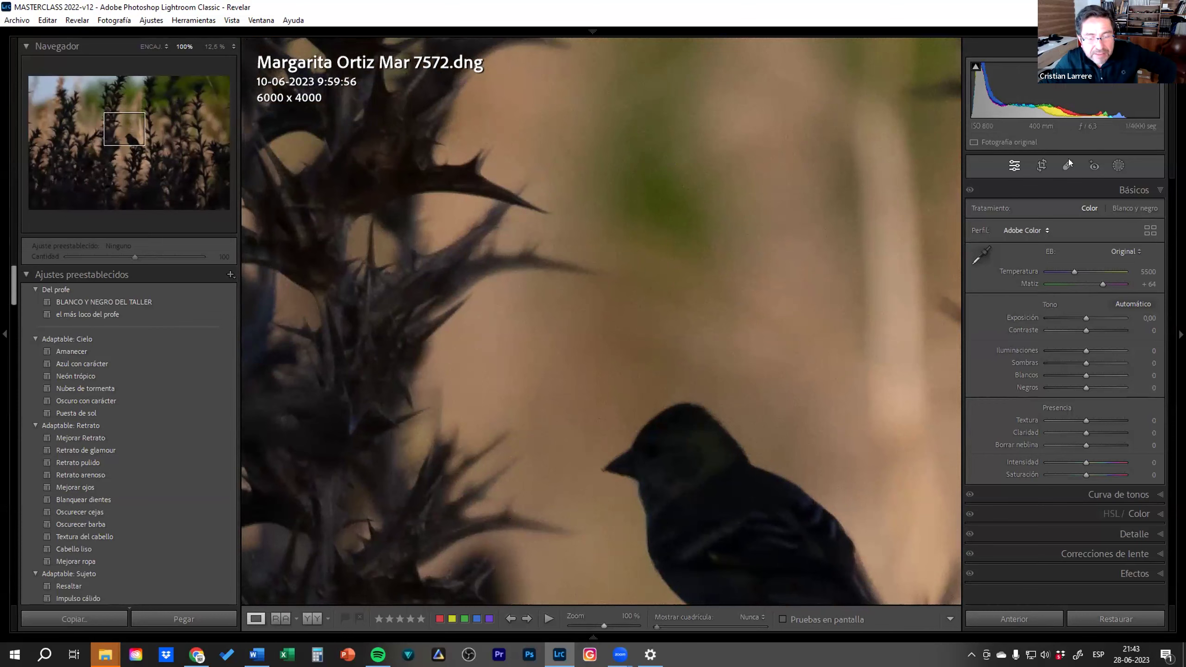
Inspect the black-and-white 7572 Editar.tif version at 100% around the bird's head
key(g)
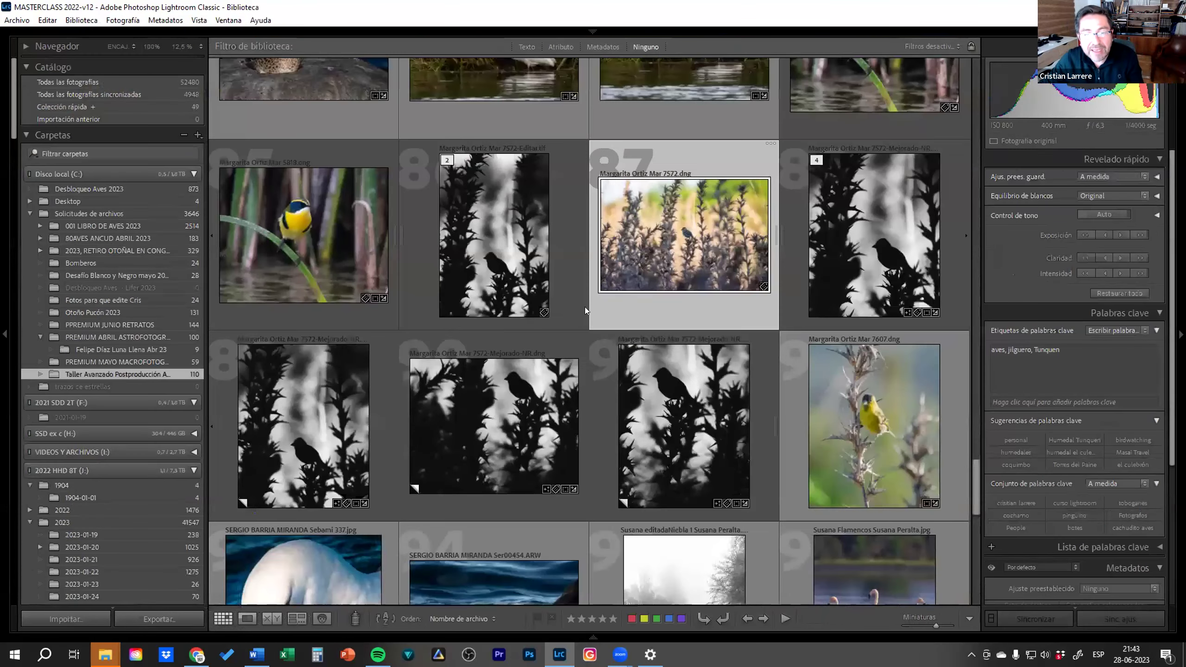
click(488, 262)
key(z)
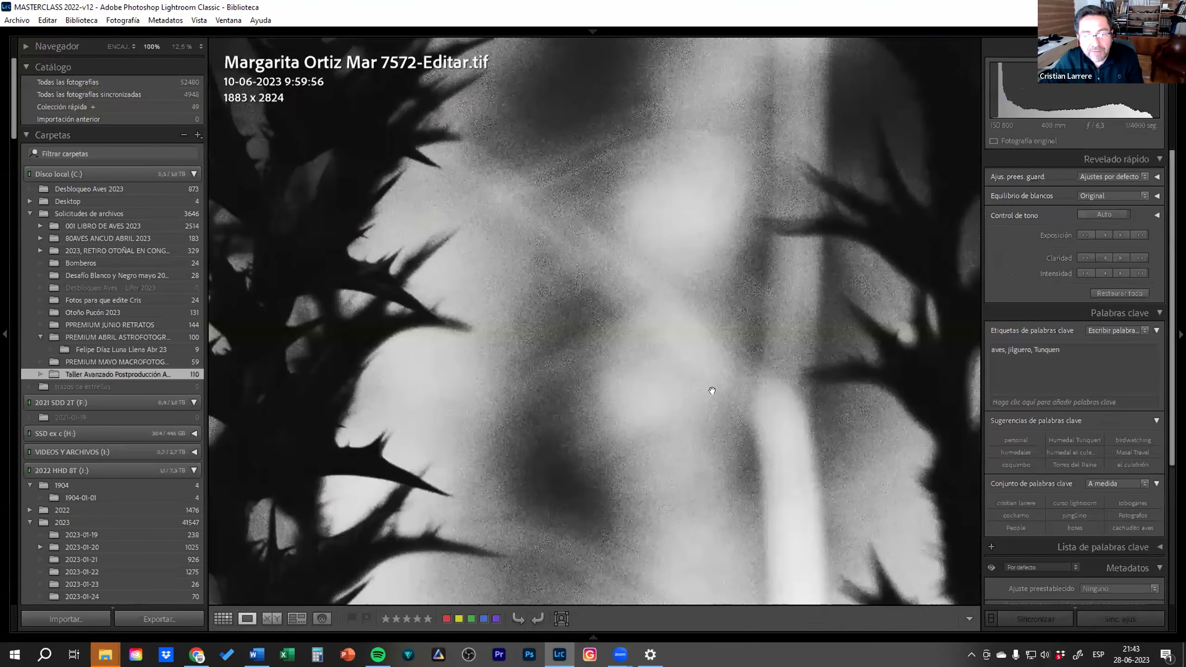
click(693, 379)
drag(723, 365, 748, 350)
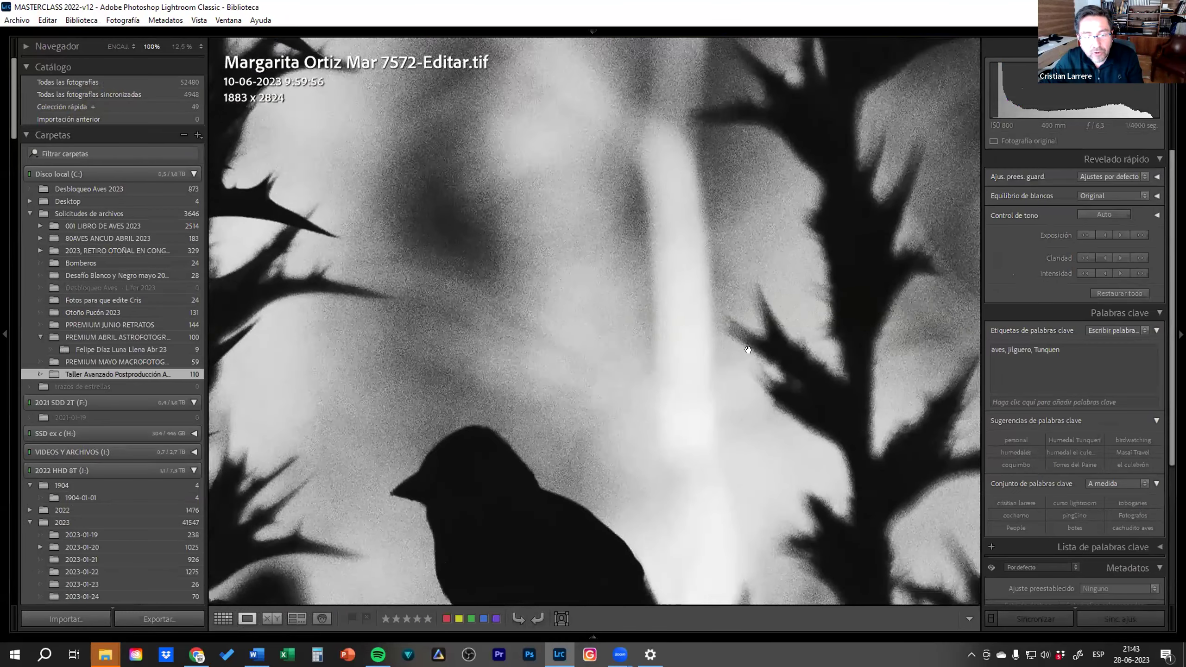
click(748, 350)
click(529, 311)
drag(658, 352, 590, 291)
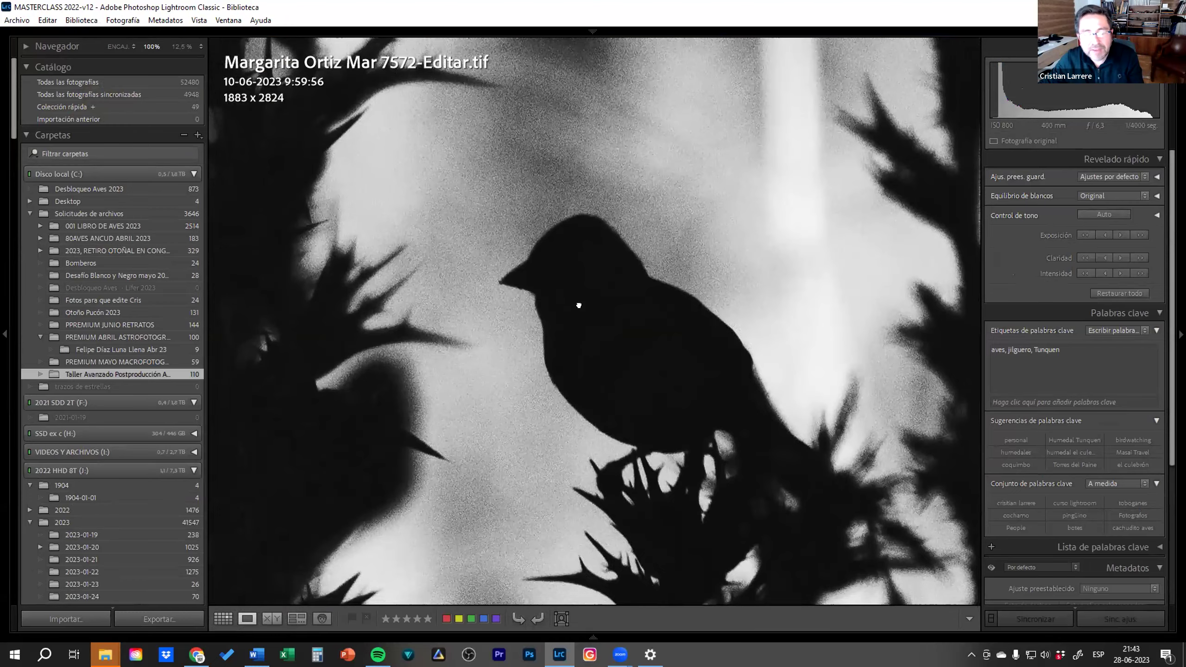
click(579, 305)
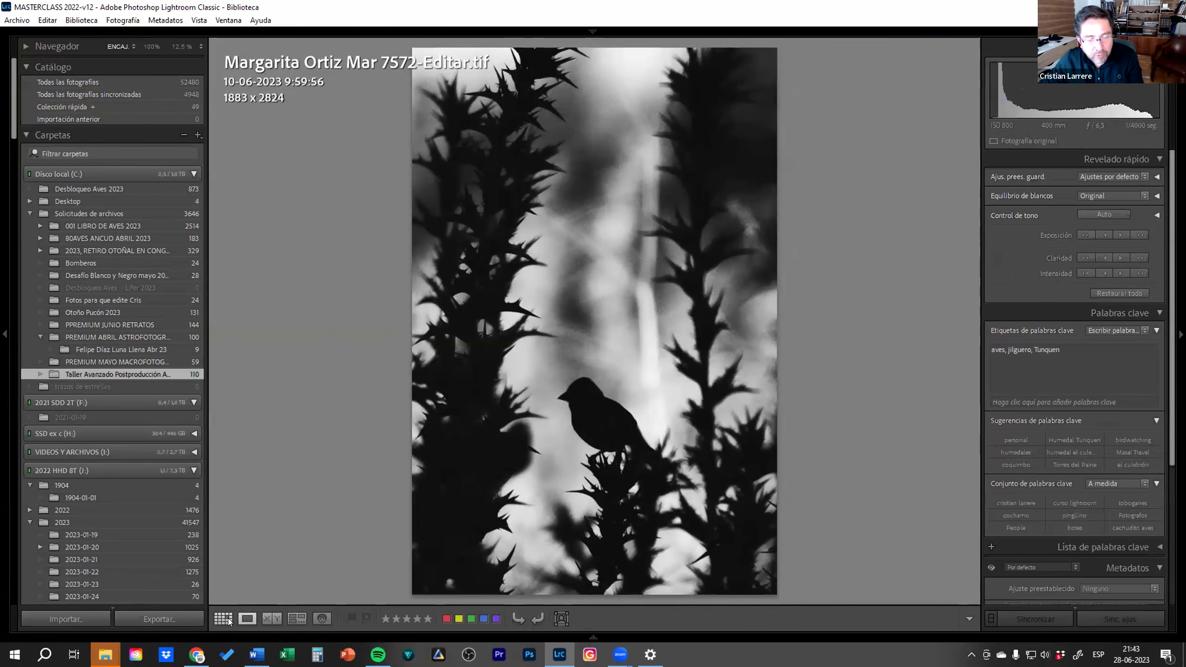
View the Mejorado-NR.dng version, then select it together with Editar.tif
click(228, 618)
click(869, 272)
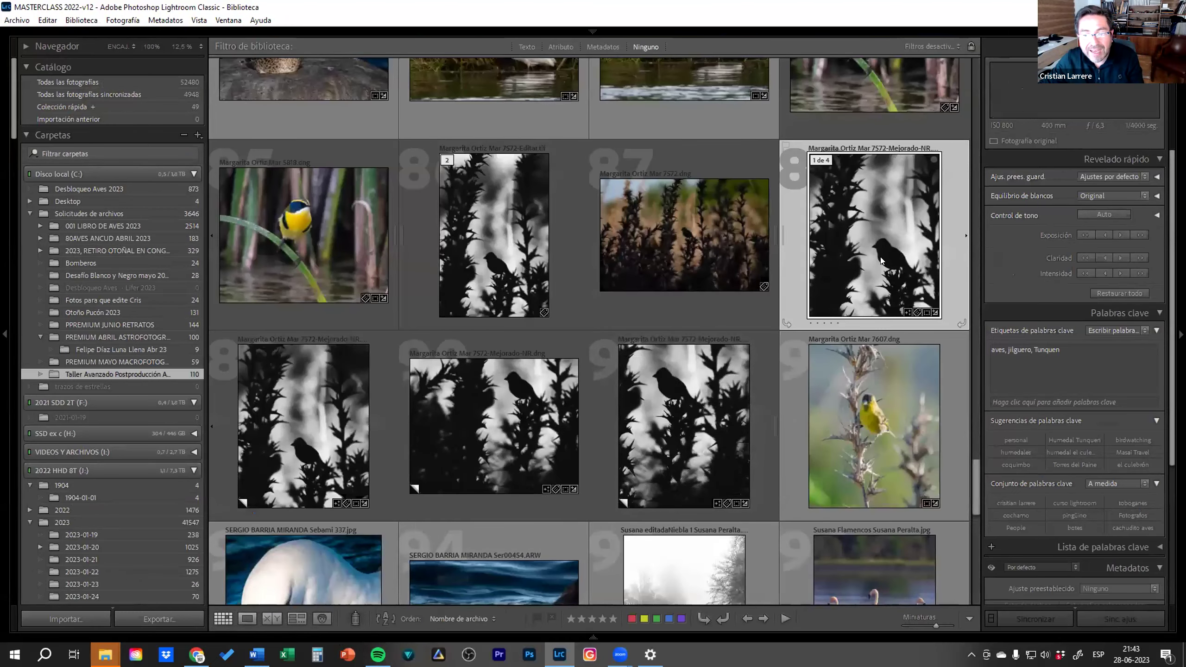
double_click(881, 260)
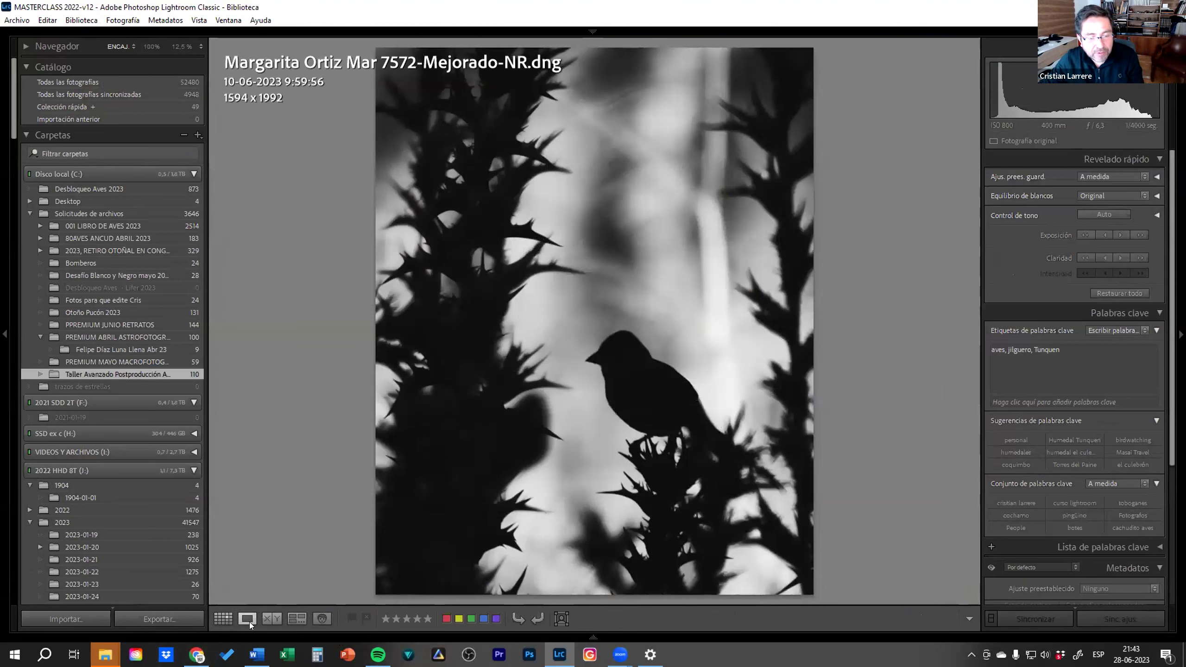
click(223, 618)
click(494, 234)
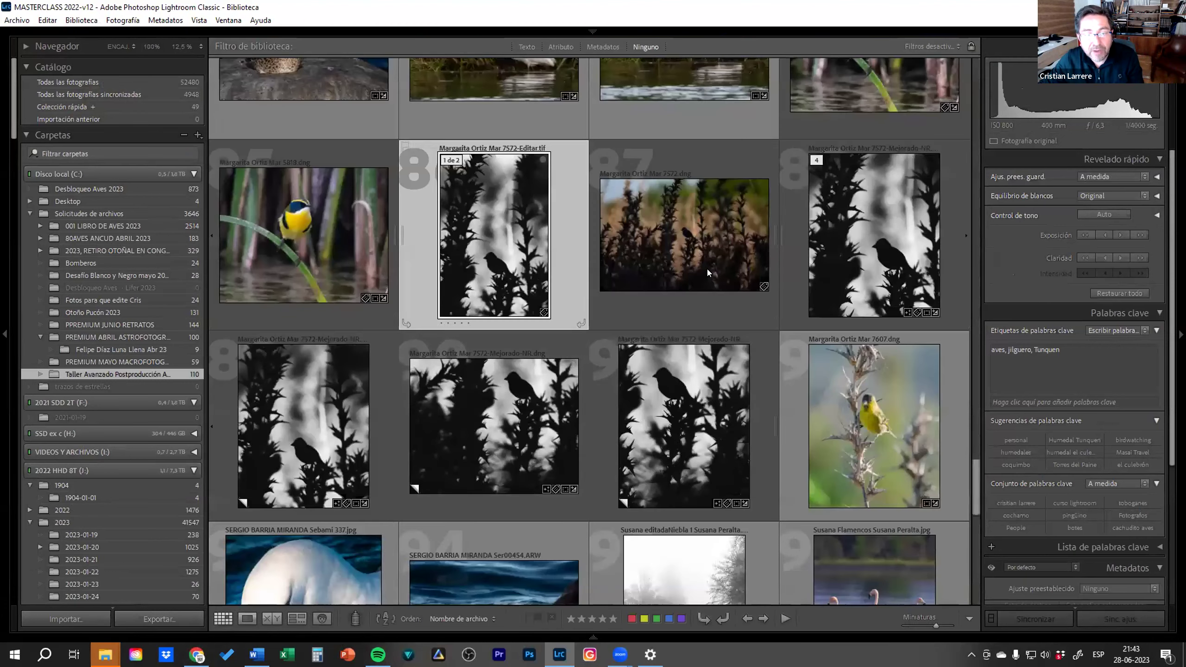
ctrl+click(855, 258)
Compare both versions at 100% across the bird and thorny branches, then fit again
click(269, 615)
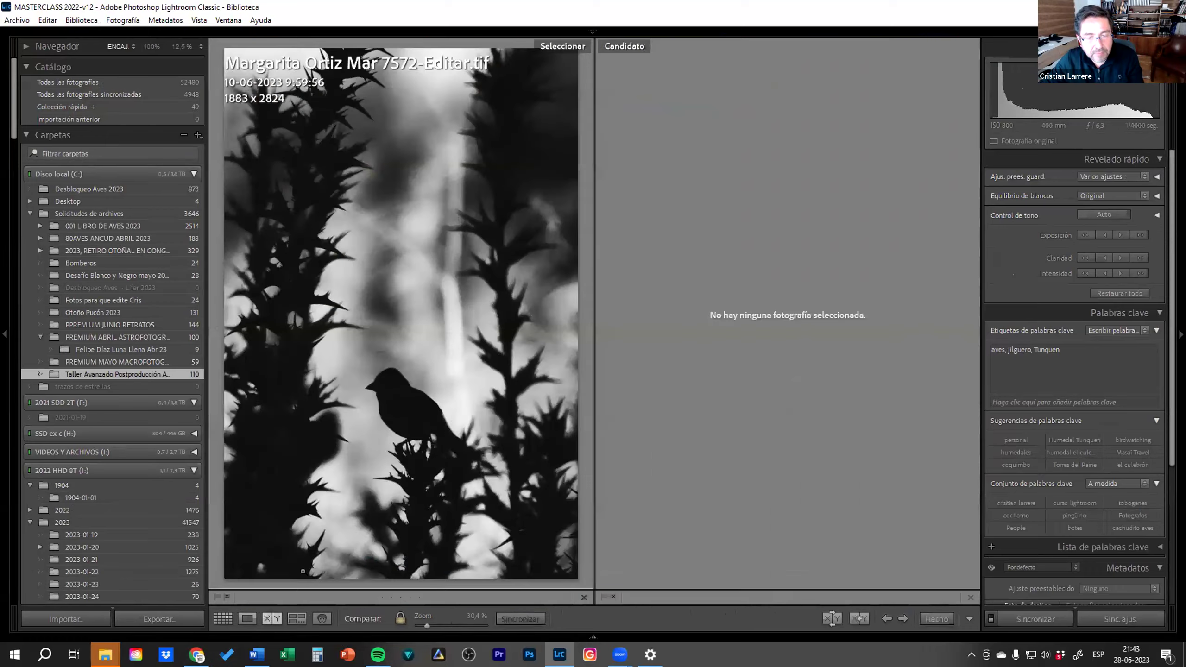
click(405, 395)
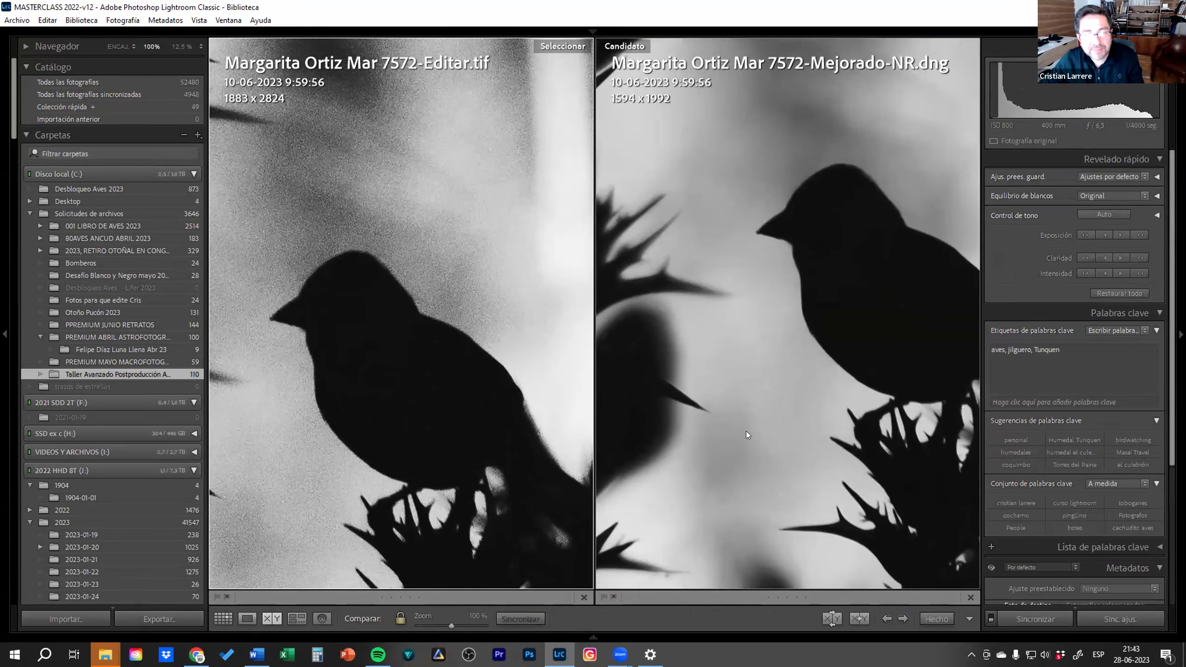
drag(657, 366, 804, 410)
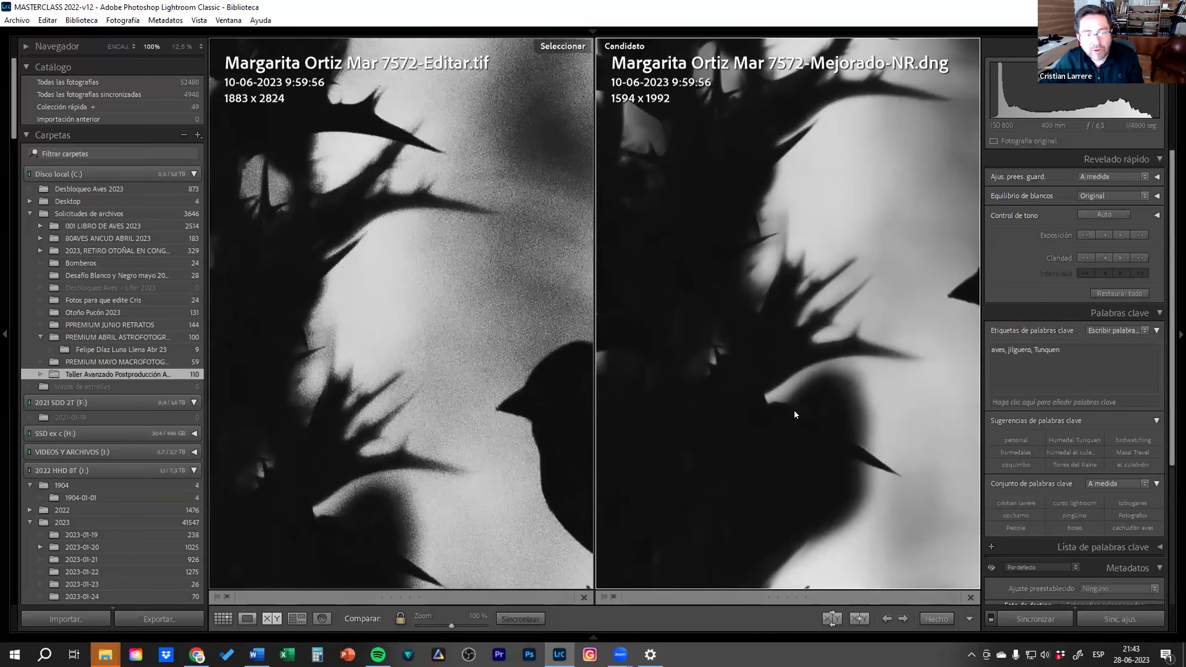
mouse_move(744, 252)
mouse_down()
mouse_move(856, 361)
mouse_move(808, 226)
mouse_move(847, 352)
mouse_move(835, 379)
mouse_up()
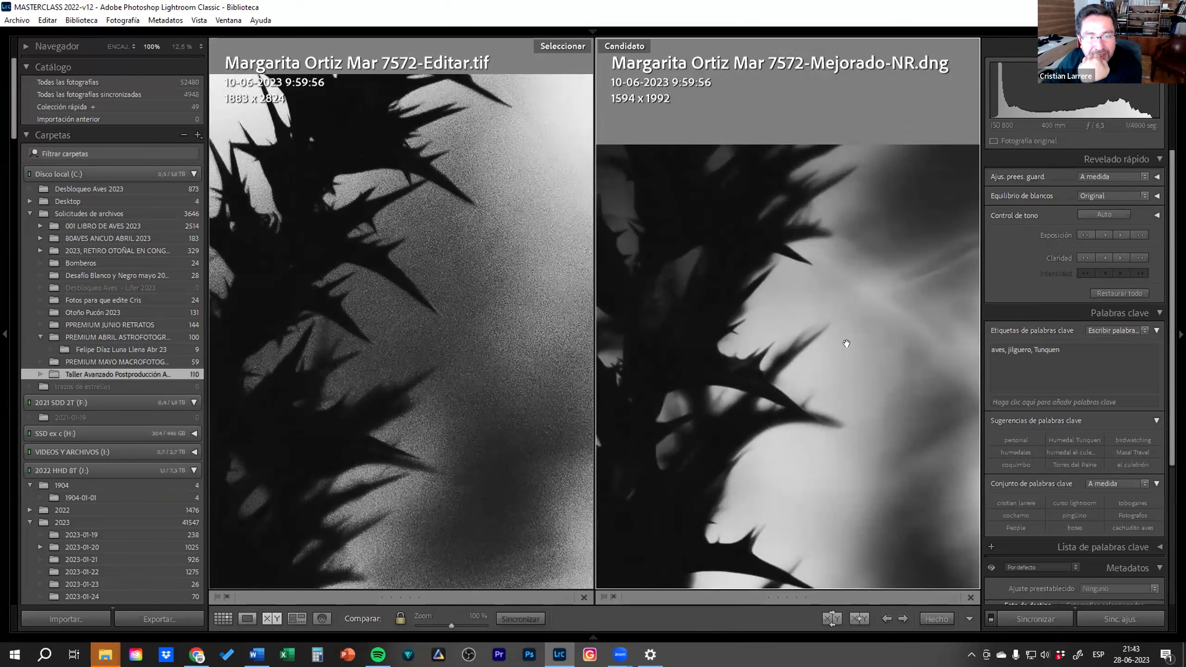
mouse_move(826, 330)
mouse_down()
mouse_move(826, 397)
mouse_move(823, 190)
mouse_move(777, 116)
mouse_move(794, 341)
mouse_move(770, 331)
mouse_move(838, 158)
mouse_move(918, 199)
mouse_move(937, 276)
mouse_move(863, 246)
mouse_move(873, 236)
mouse_up()
click(873, 236)
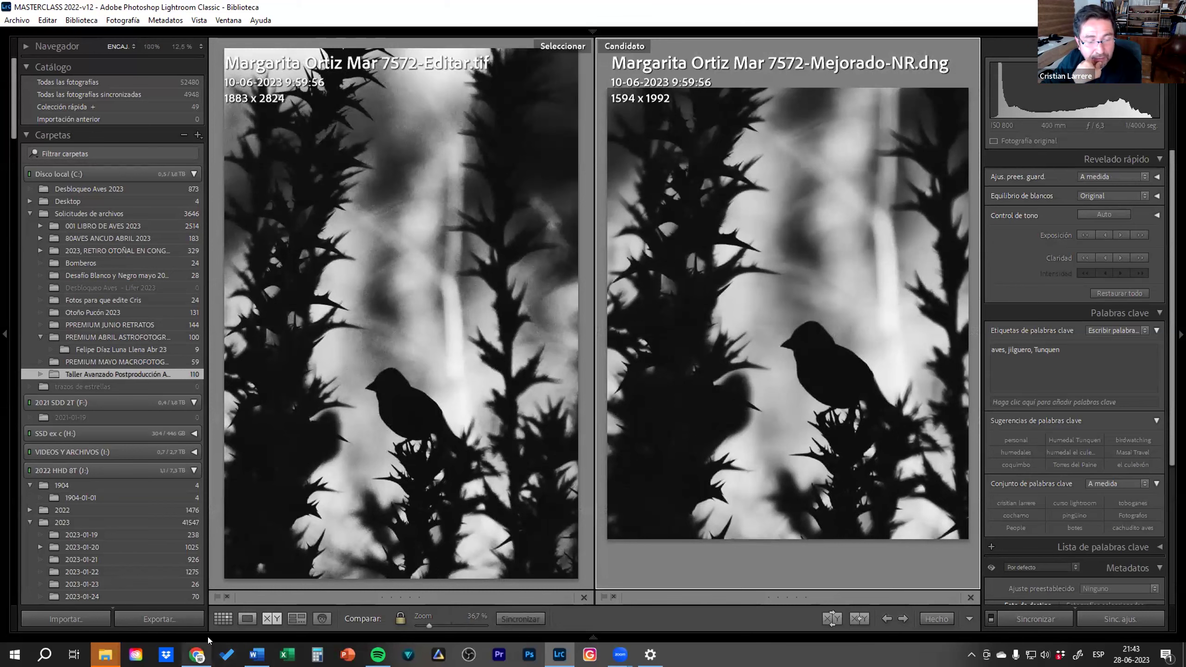
Step through the Mejorado-NR virtual copies Copiar 3, 2 and 1 in Loupe view
click(222, 619)
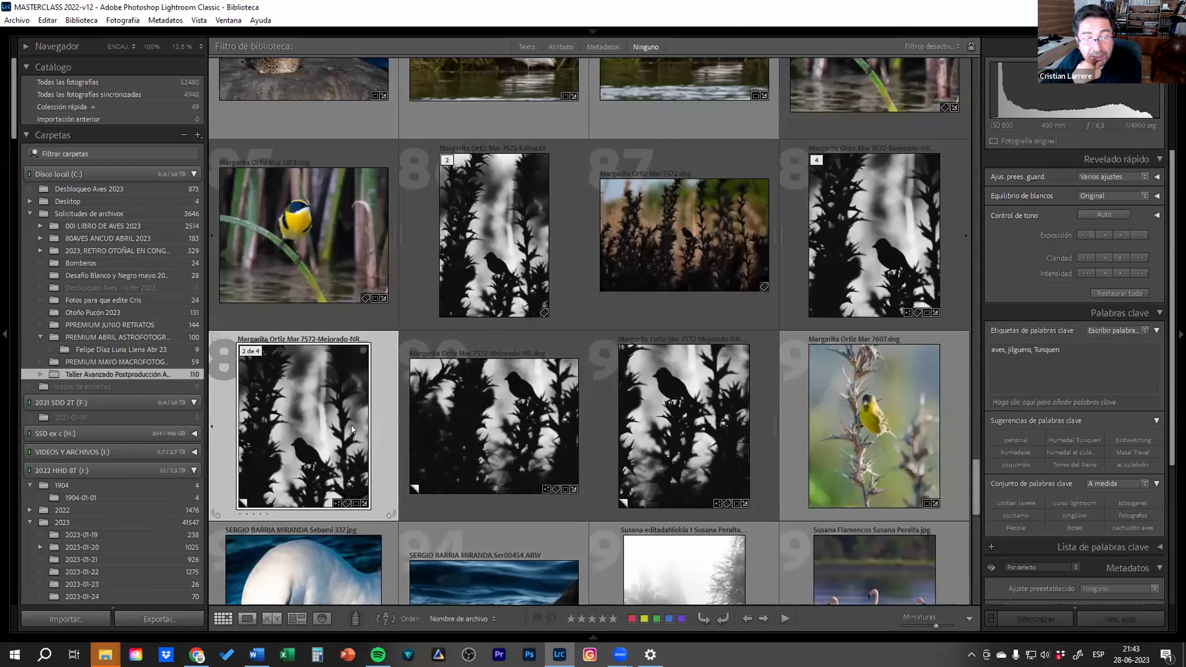
double_click(642, 414)
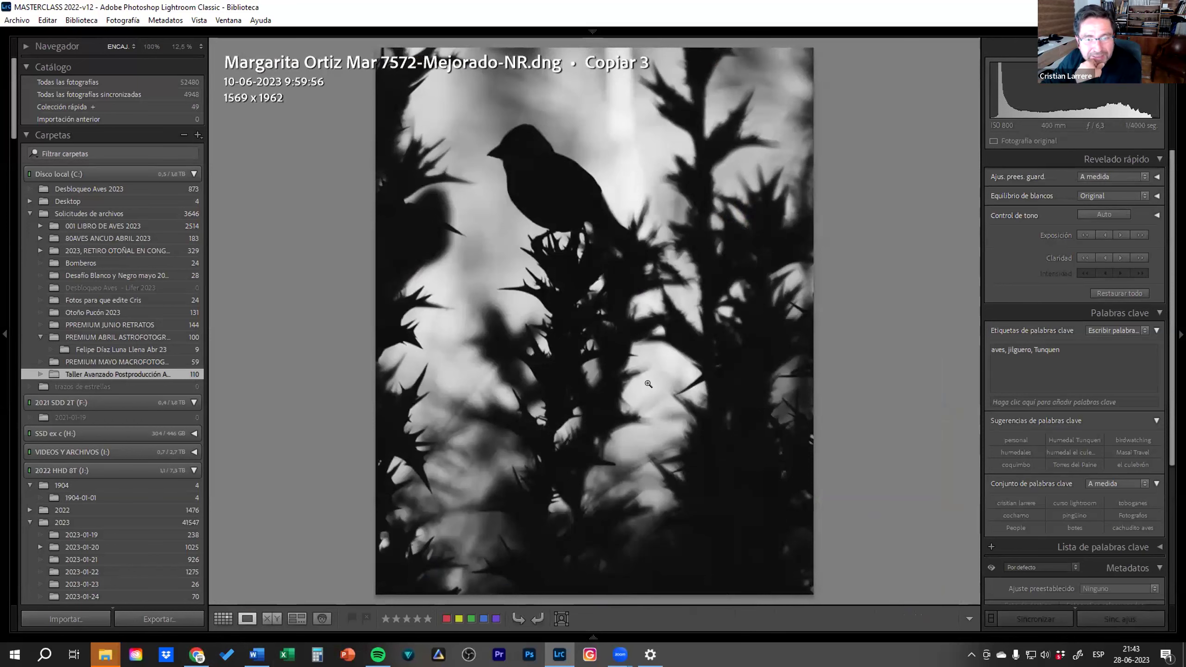
key(Left)
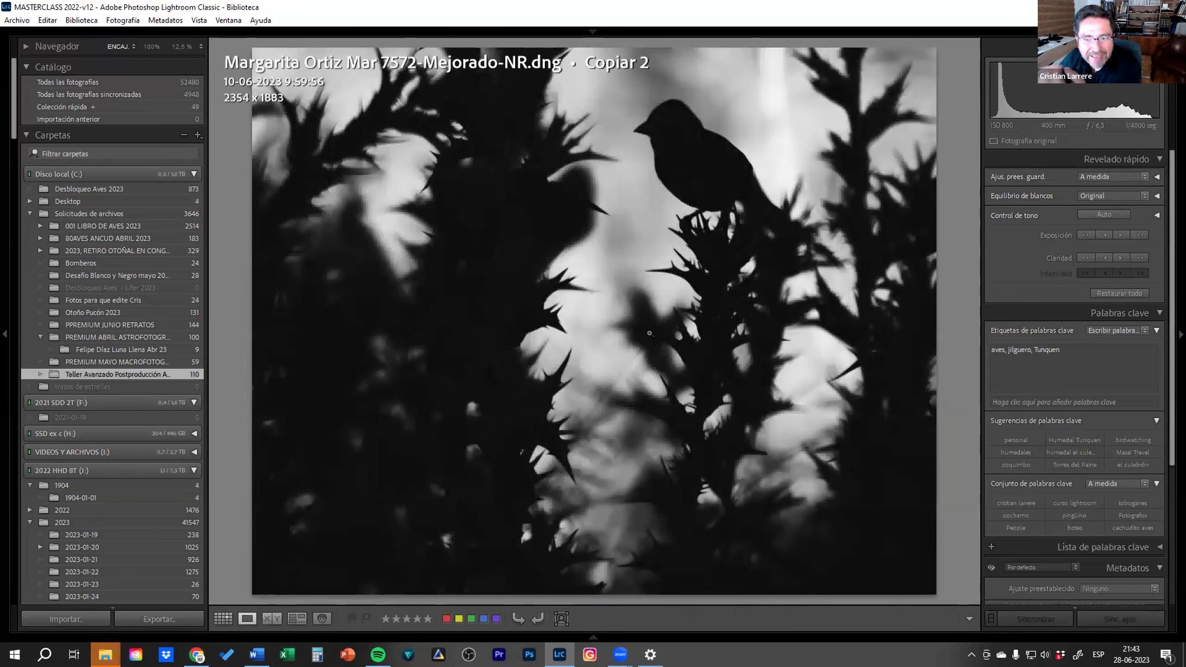
key(Right)
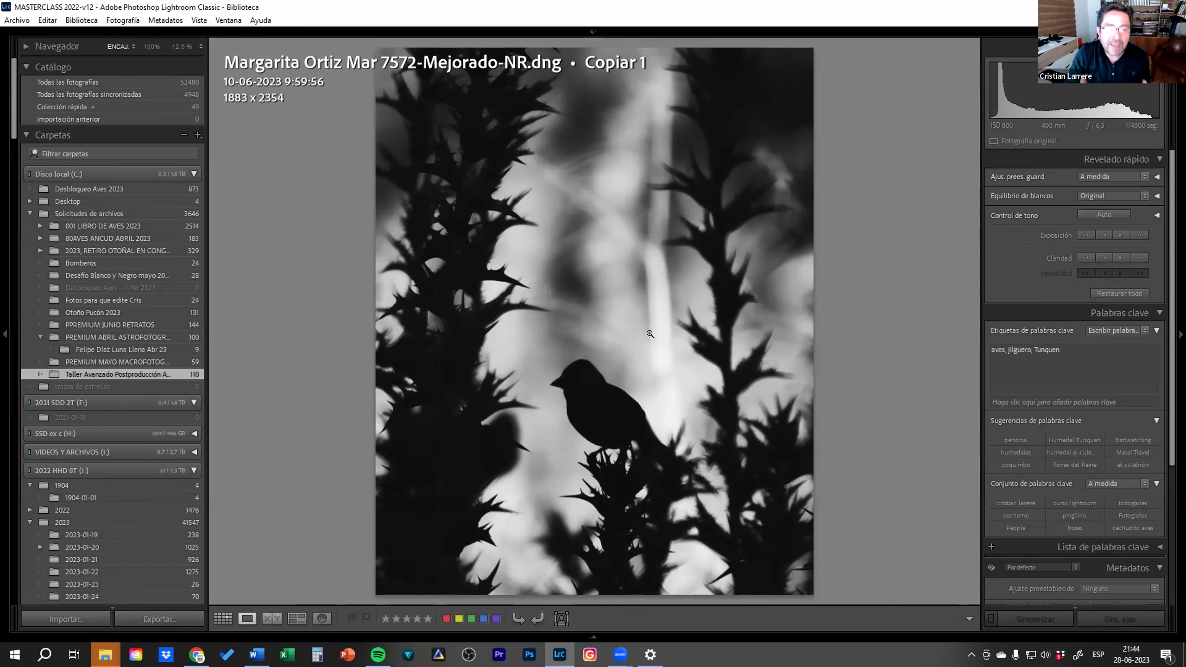
Preview the copy full screen, then scroll the grid up to the folder's kingfisher photos
key(f)
key(f)
key(g)
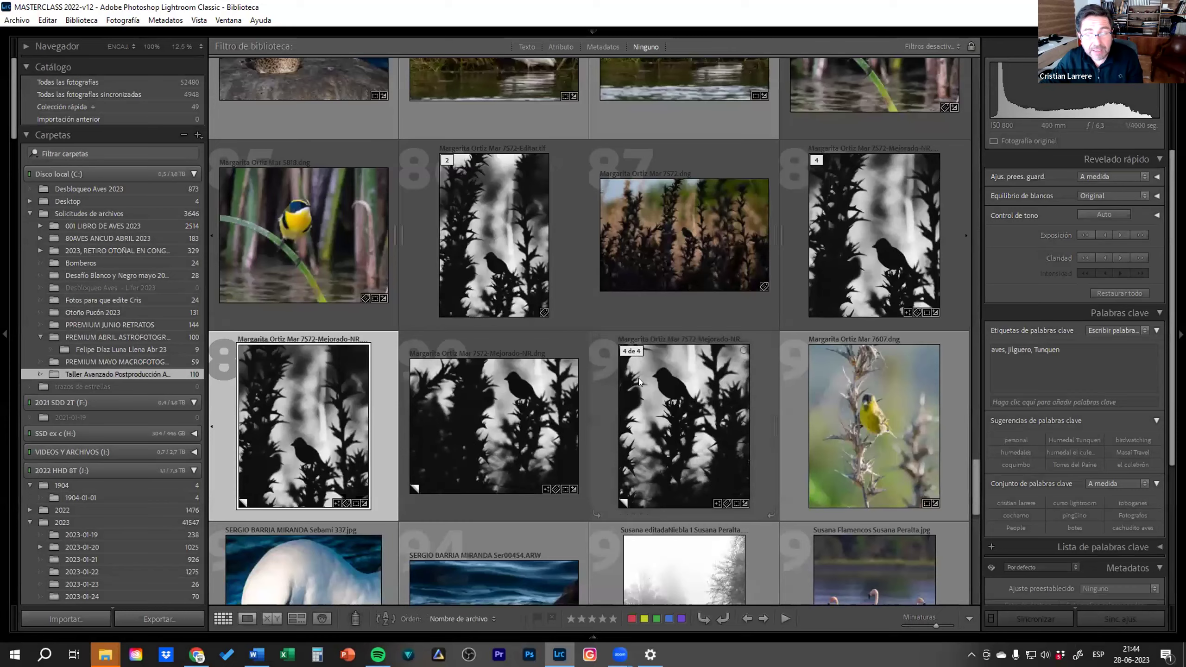
scroll(639, 379, up, 2)
scroll(638, 378, up, 2)
scroll(641, 375, up, 5)
scroll(643, 371, up, 2)
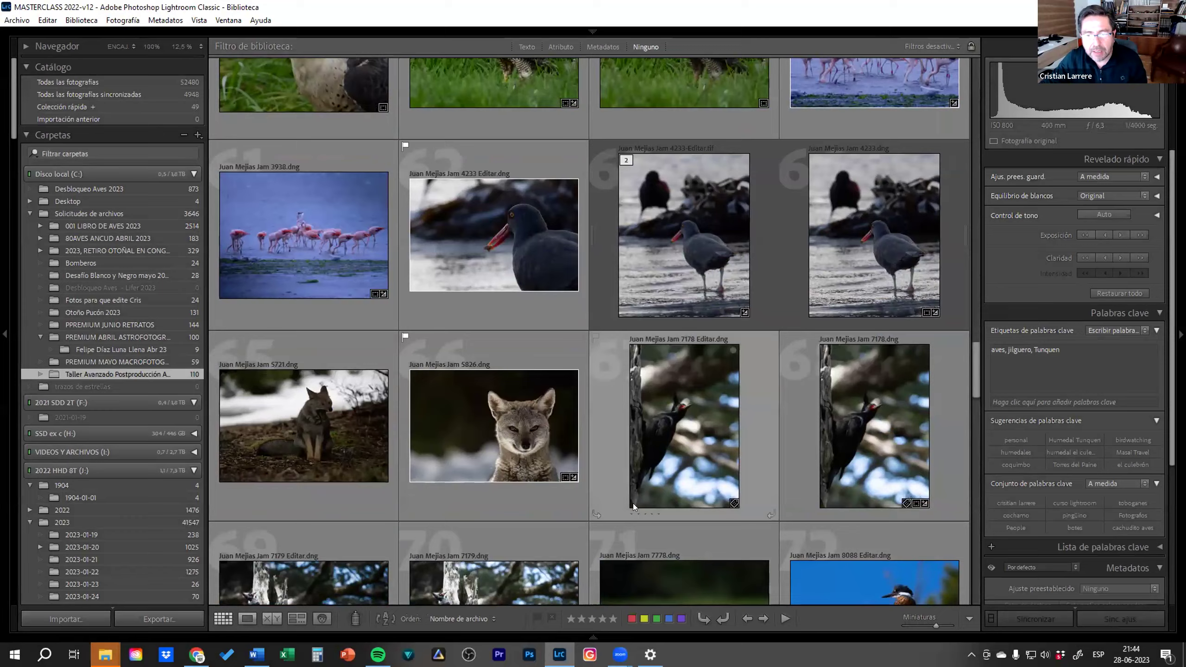
scroll(633, 504, down, 5)
scroll(633, 499, down, 5)
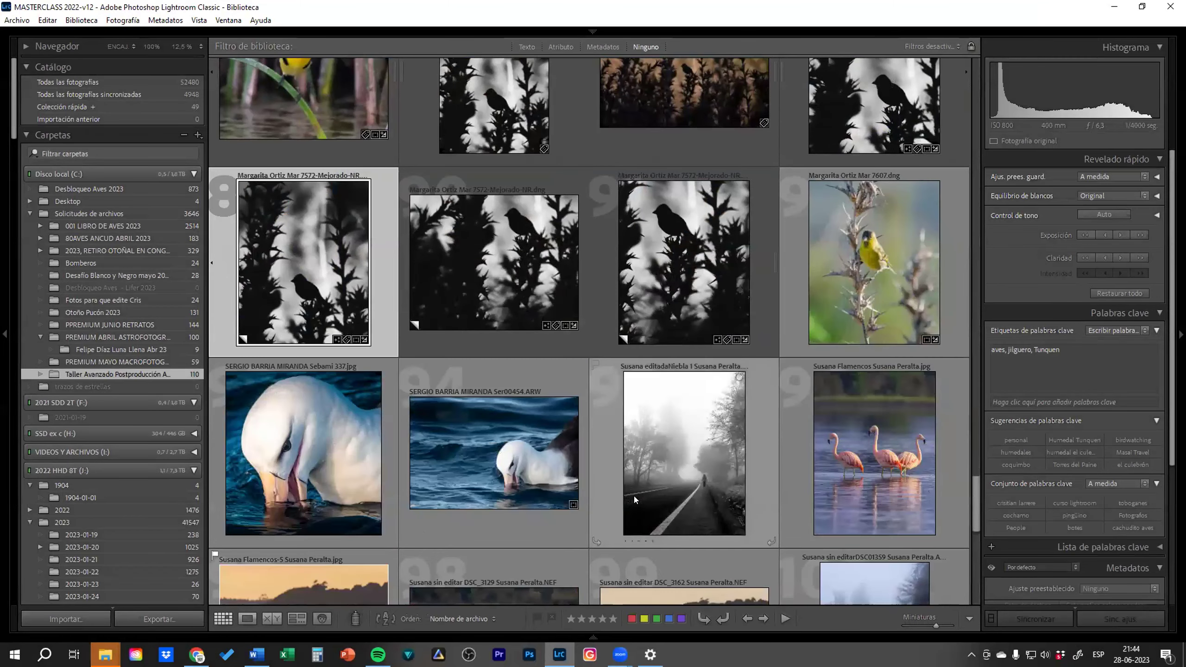
mouse_move(494, 264)
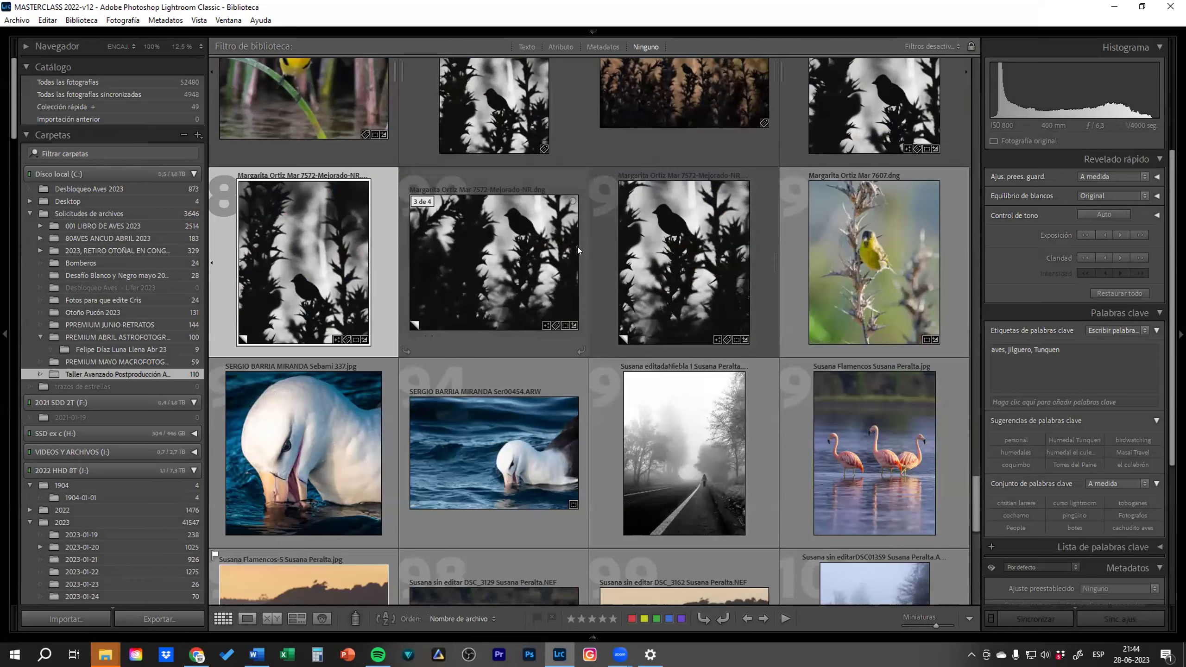
scroll(577, 246, up, 5)
scroll(577, 247, up, 2)
scroll(577, 246, up, 5)
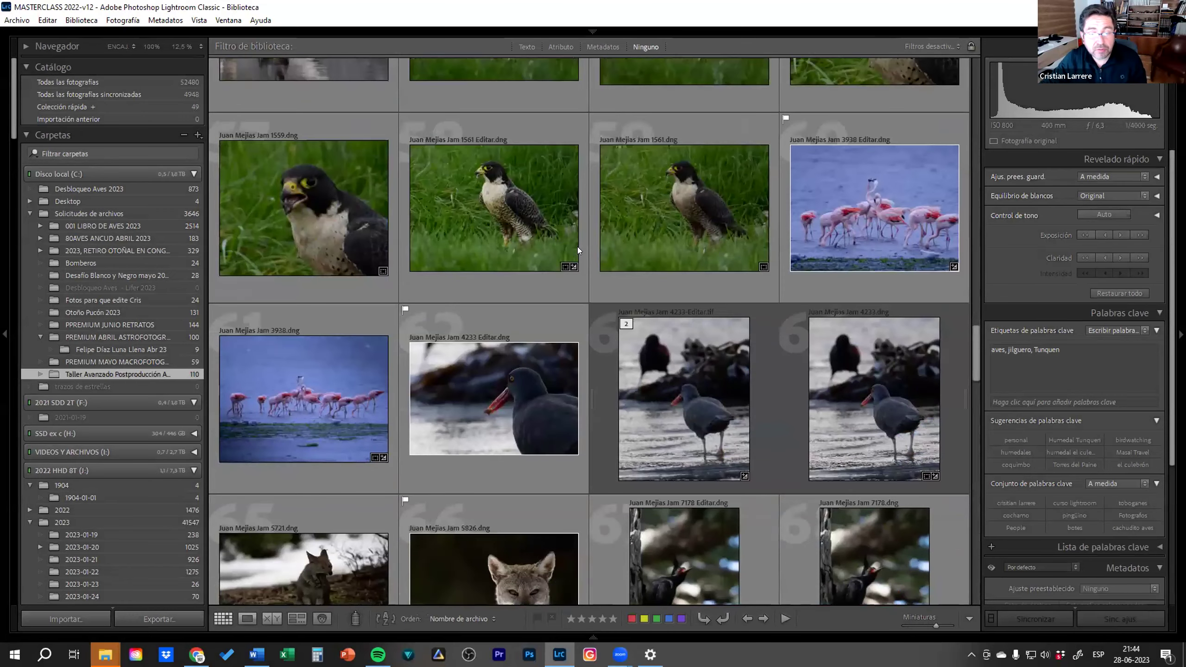
scroll(578, 246, up, 3)
scroll(577, 246, up, 2)
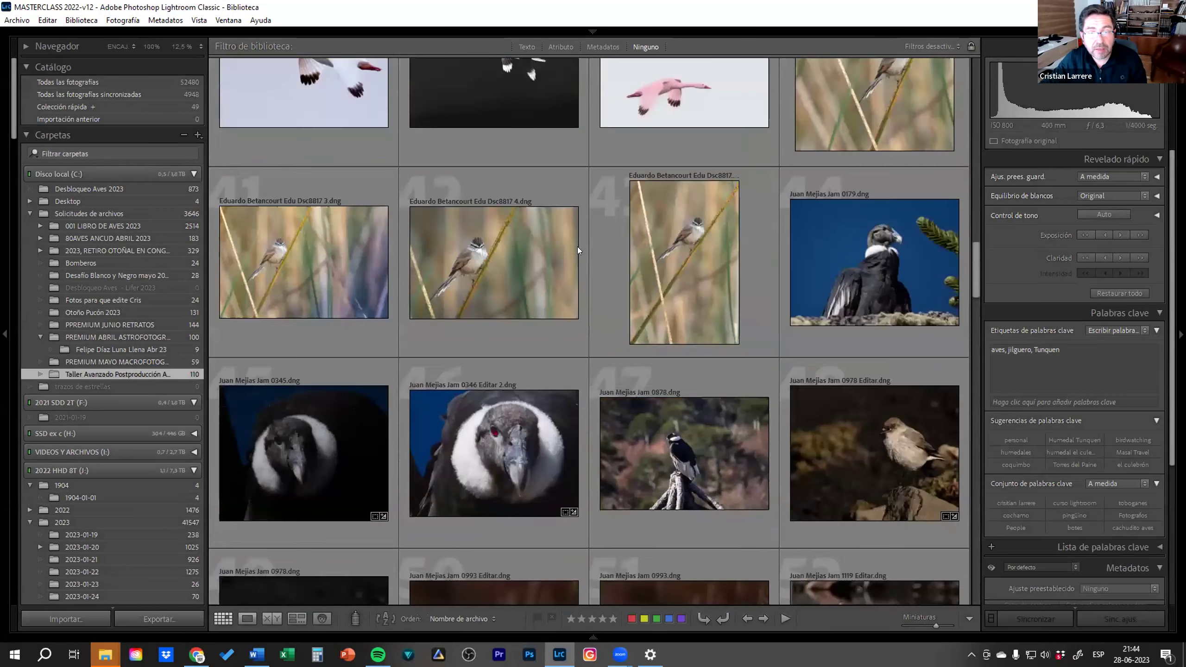
scroll(577, 247, up, 1)
scroll(577, 247, up, 3)
scroll(577, 242, up, 4)
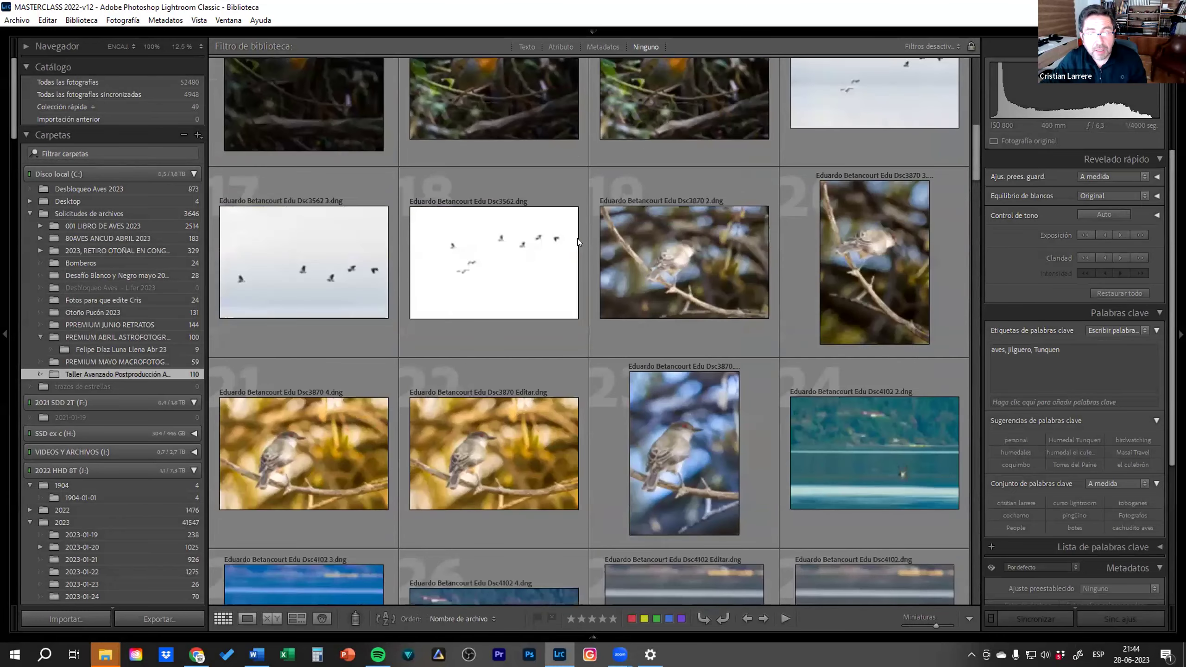
scroll(577, 238, up, 5)
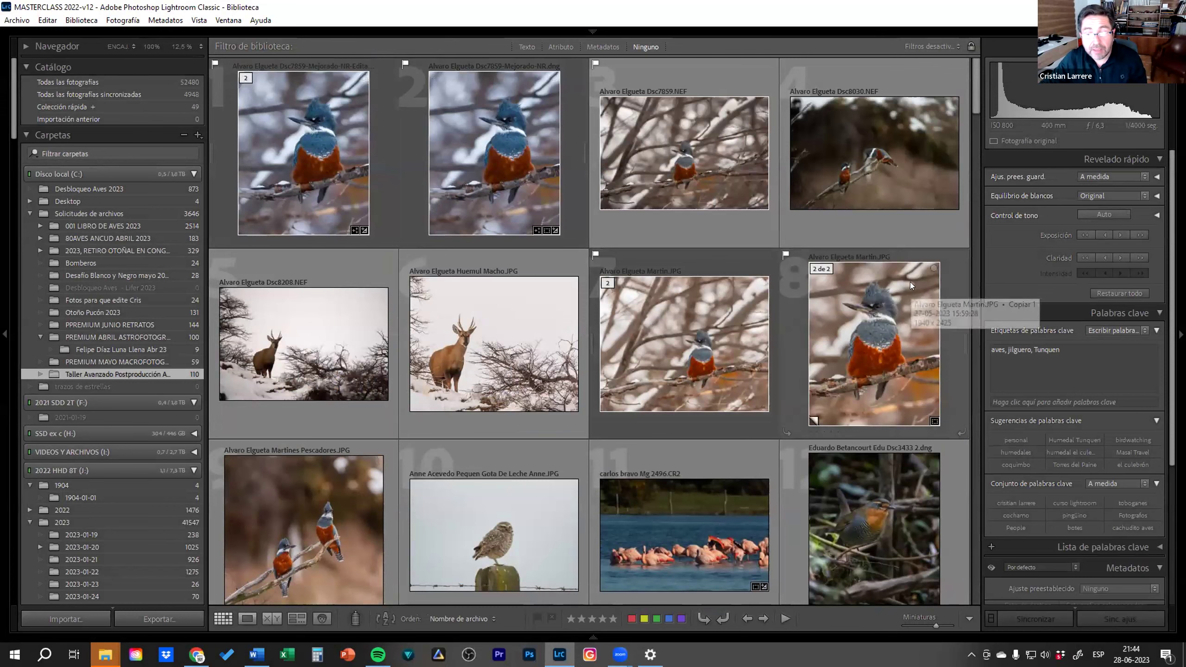
Inspect the first kingfisher JPG copy at 100% around its head and crest
double_click(899, 306)
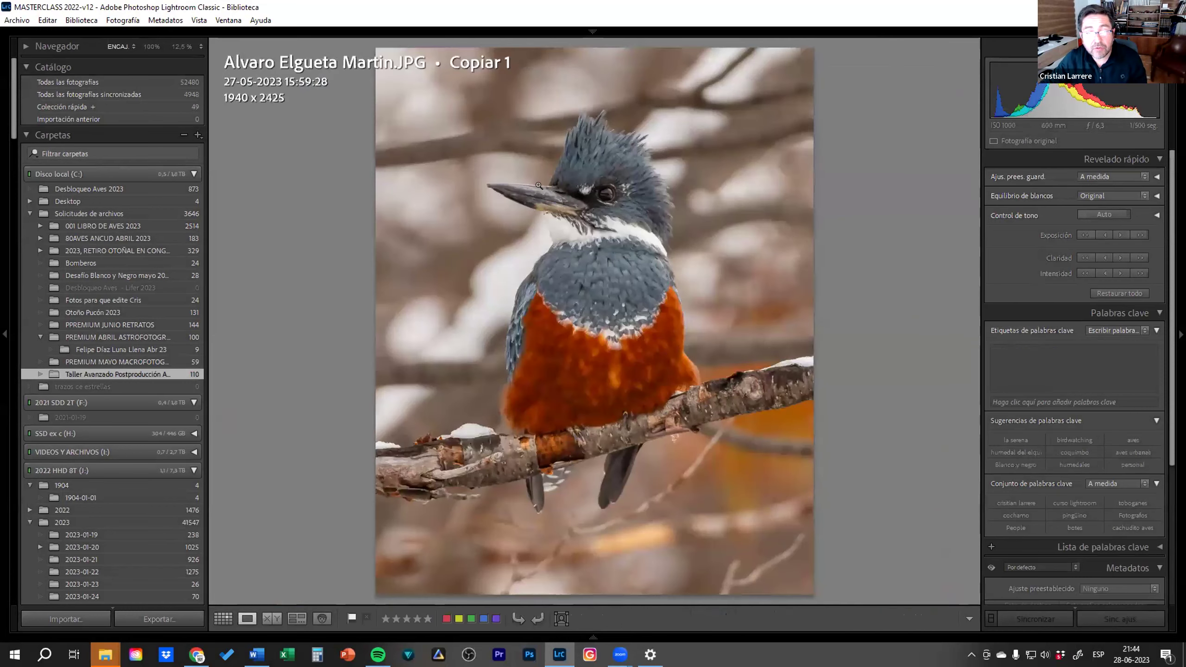
click(621, 217)
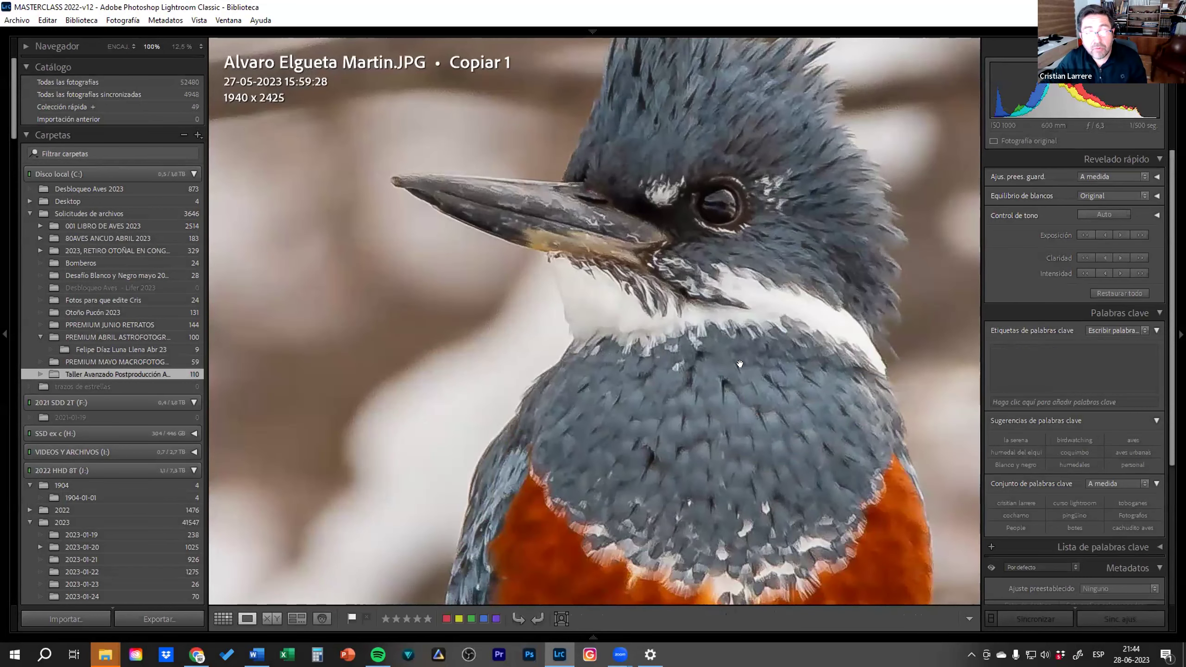
drag(685, 155, 702, 256)
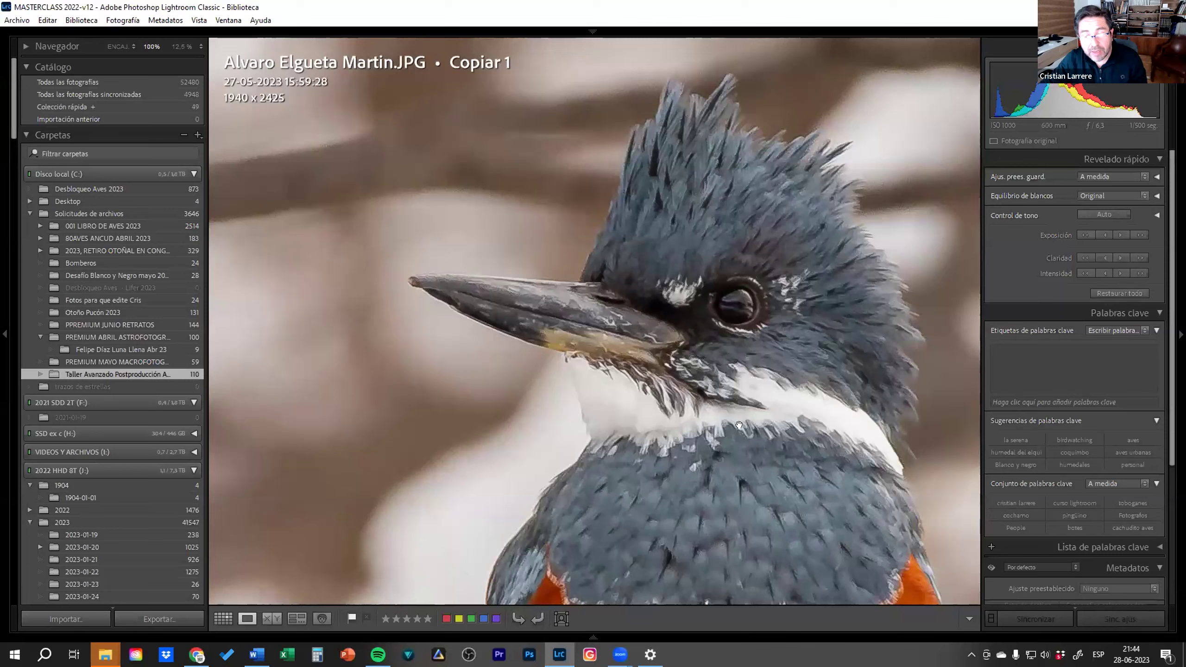
click(552, 362)
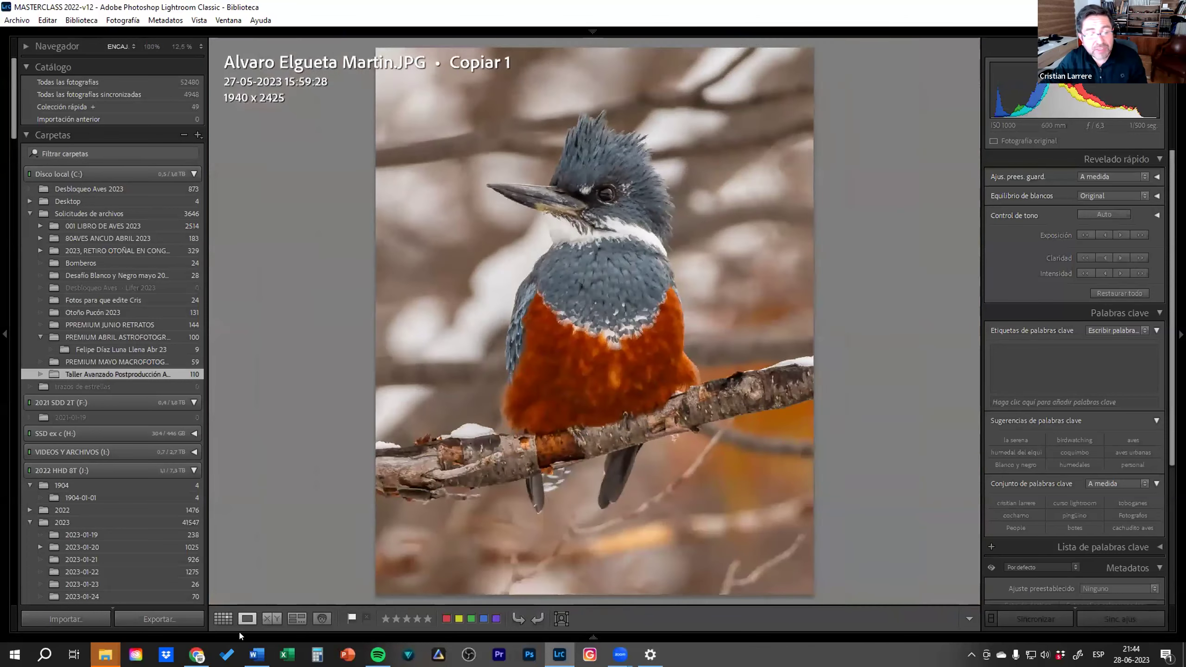
click(225, 618)
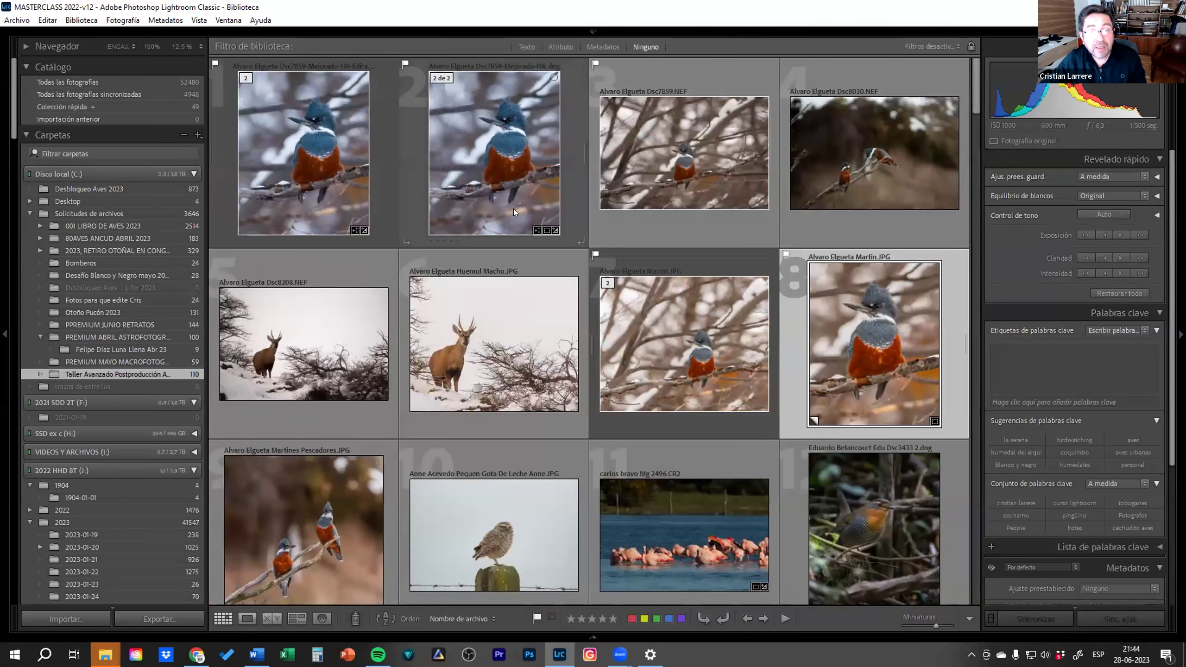
View the kingfisher Mejorado-NR DNG and Editar TIF, then select the TIF with the JPEG copy
click(276, 132)
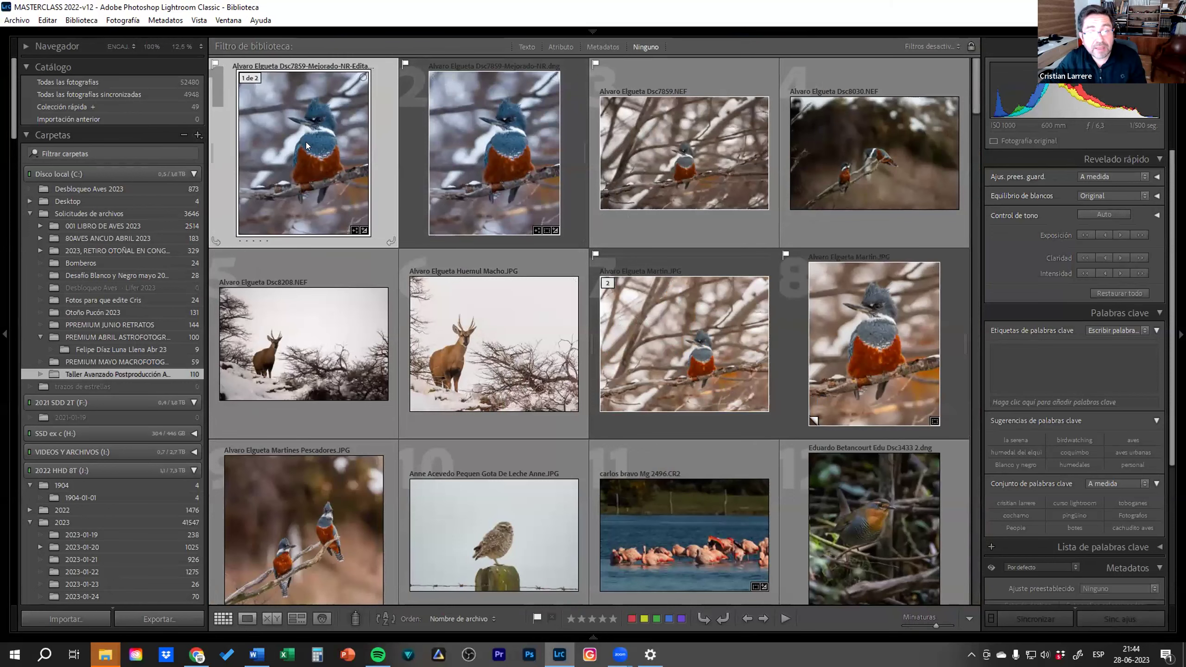
double_click(464, 165)
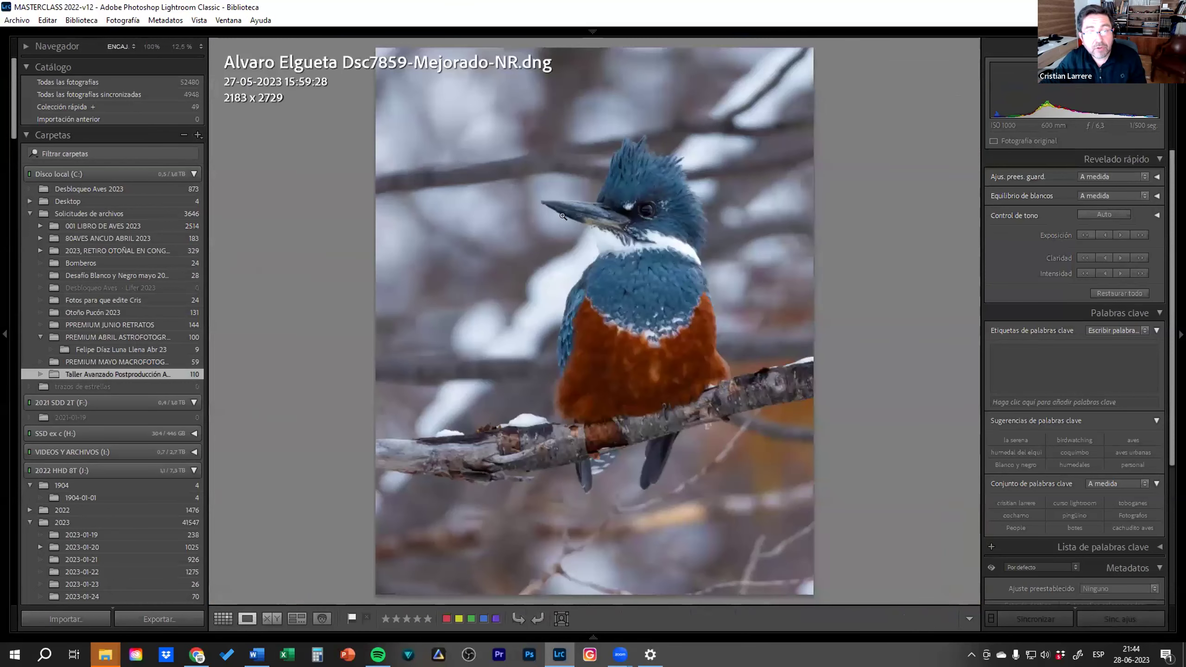
key(Right)
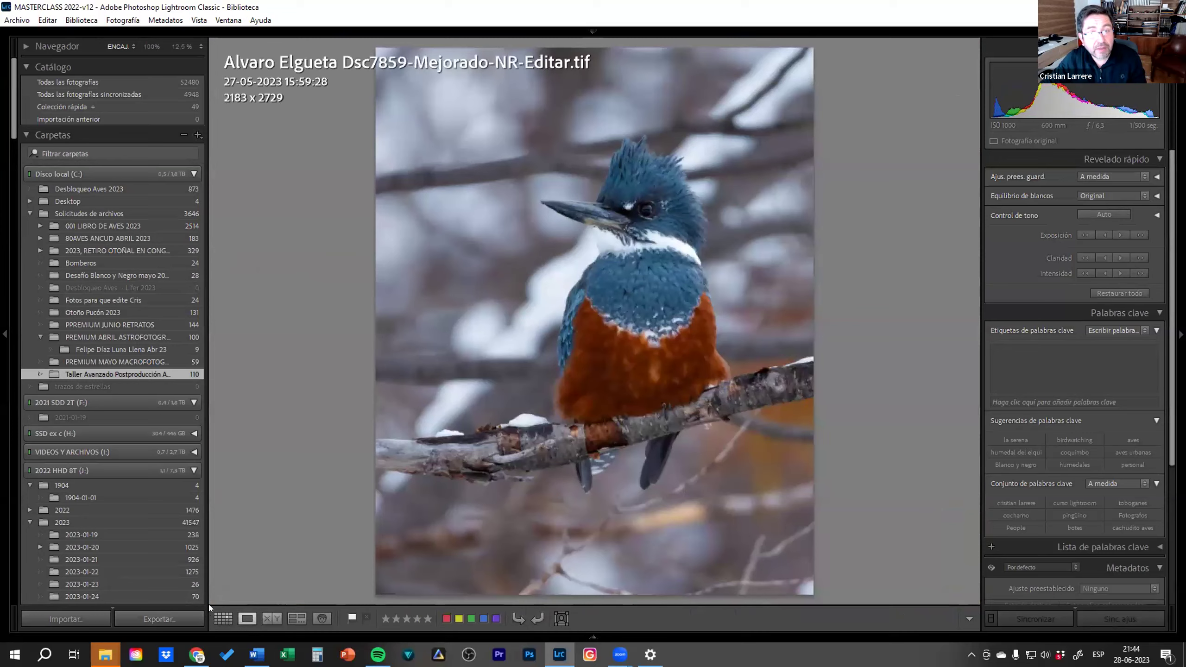
click(223, 618)
ctrl+click(918, 347)
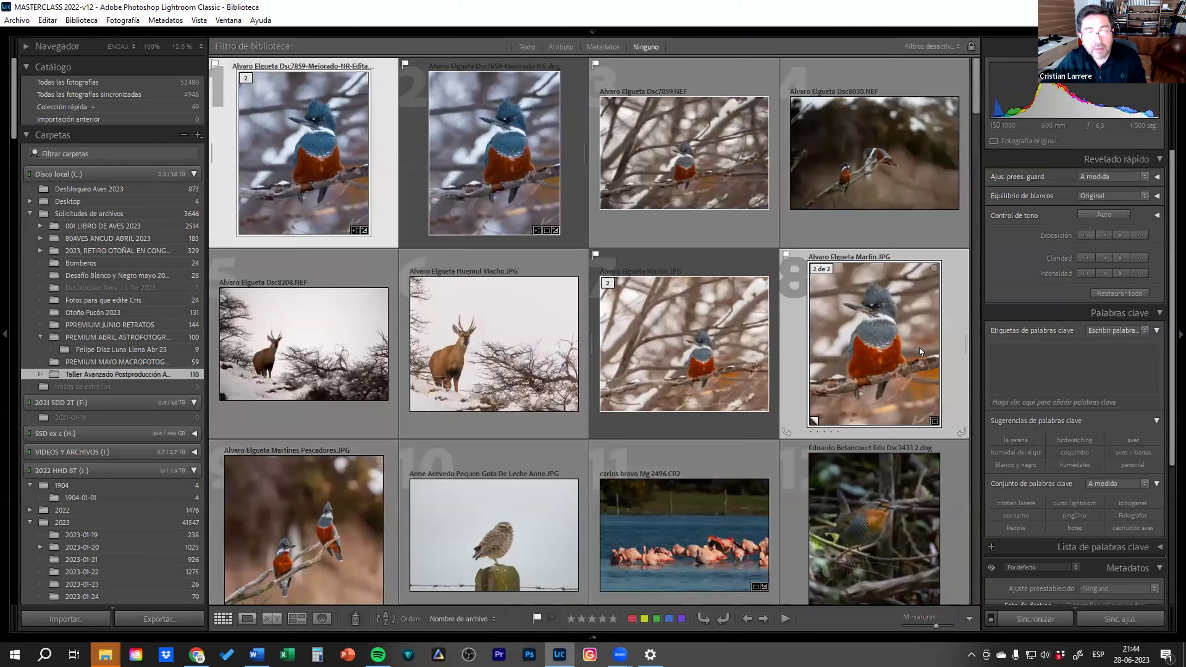
Compare the kingfisher Editar TIF and JPG copy at 100% from head to orange belly
click(271, 619)
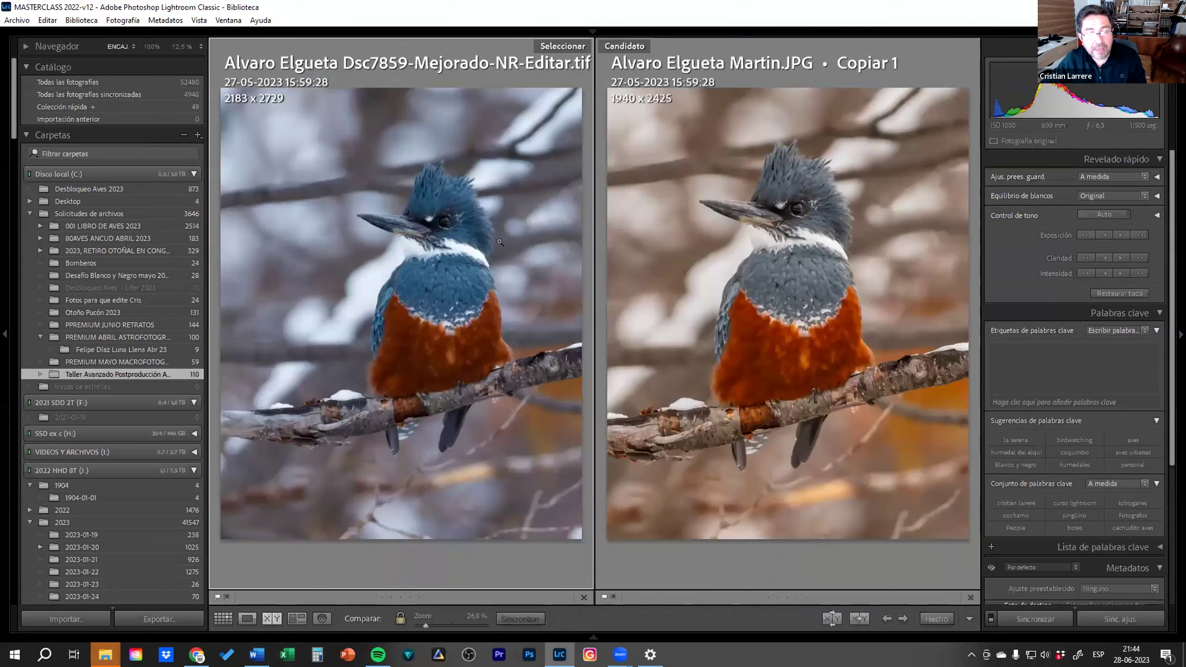
click(411, 207)
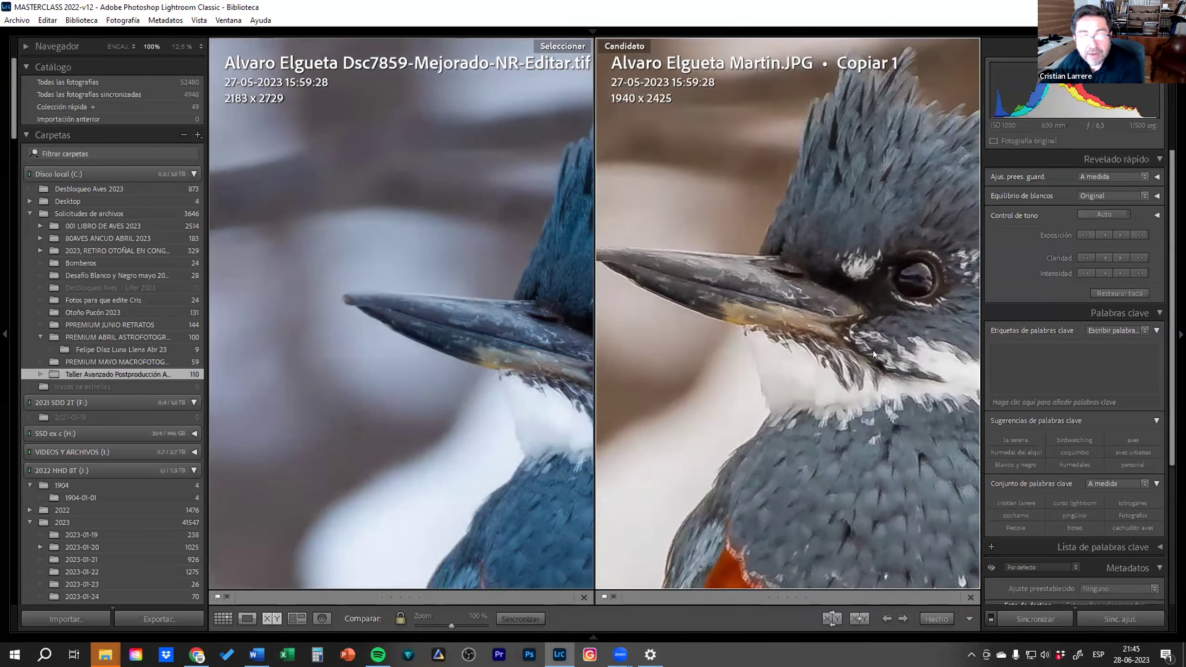
drag(872, 350, 884, 351)
drag(425, 223, 385, 268)
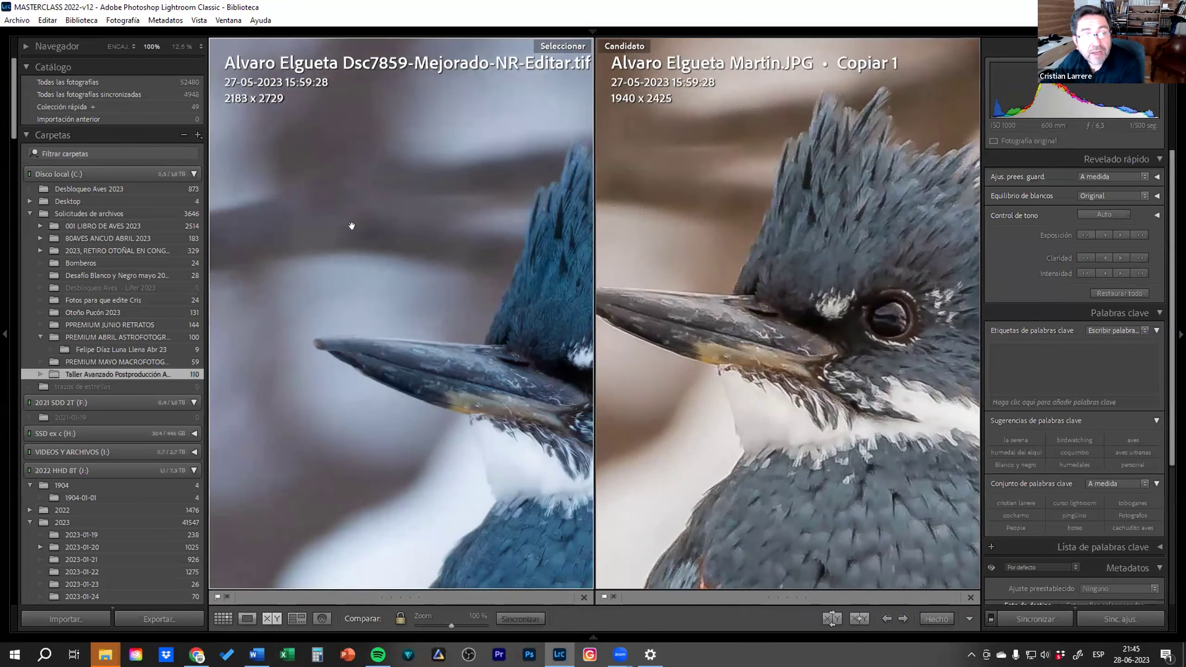
drag(714, 268, 676, 359)
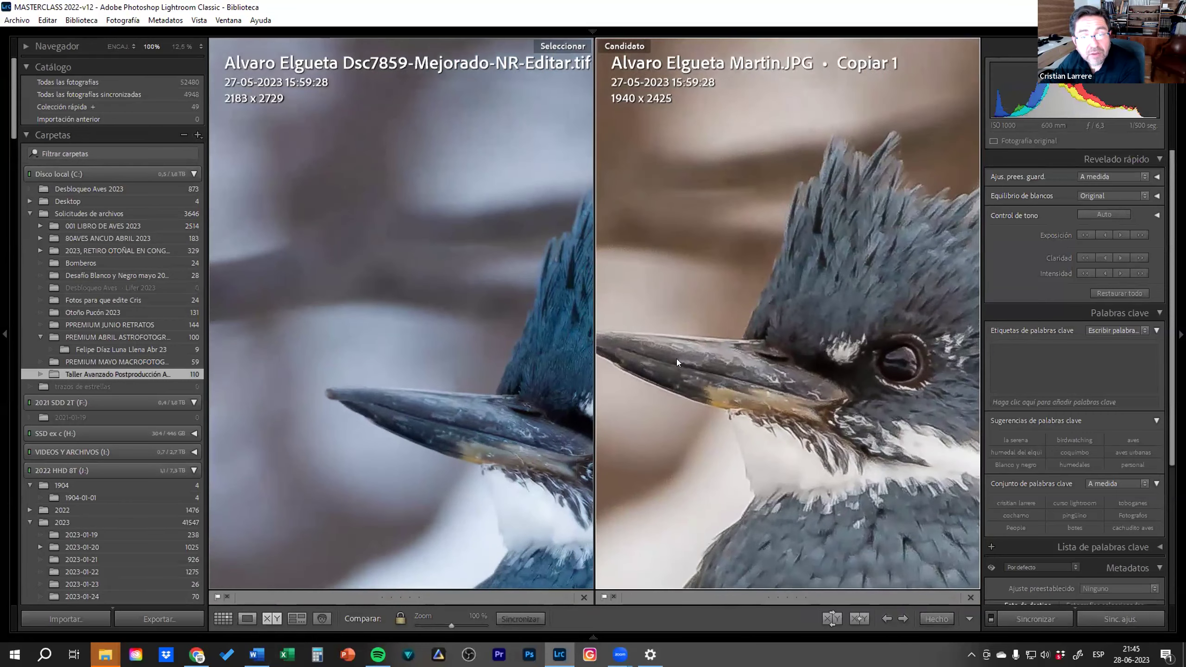
drag(786, 363, 515, 333)
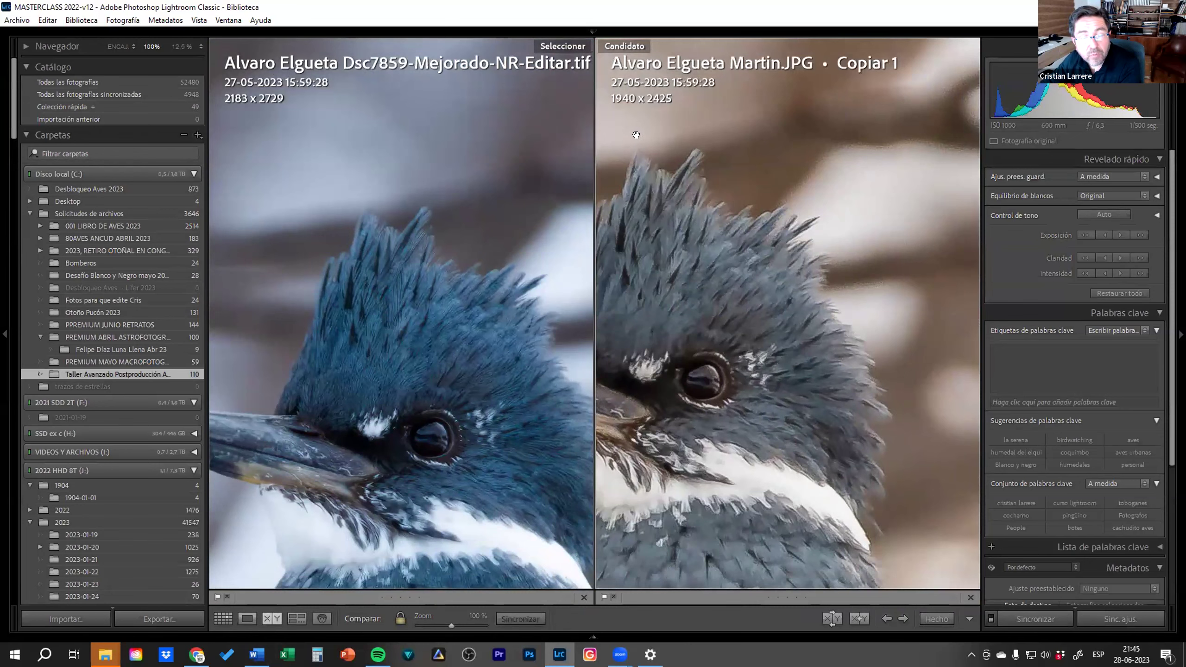
drag(484, 336, 378, 159)
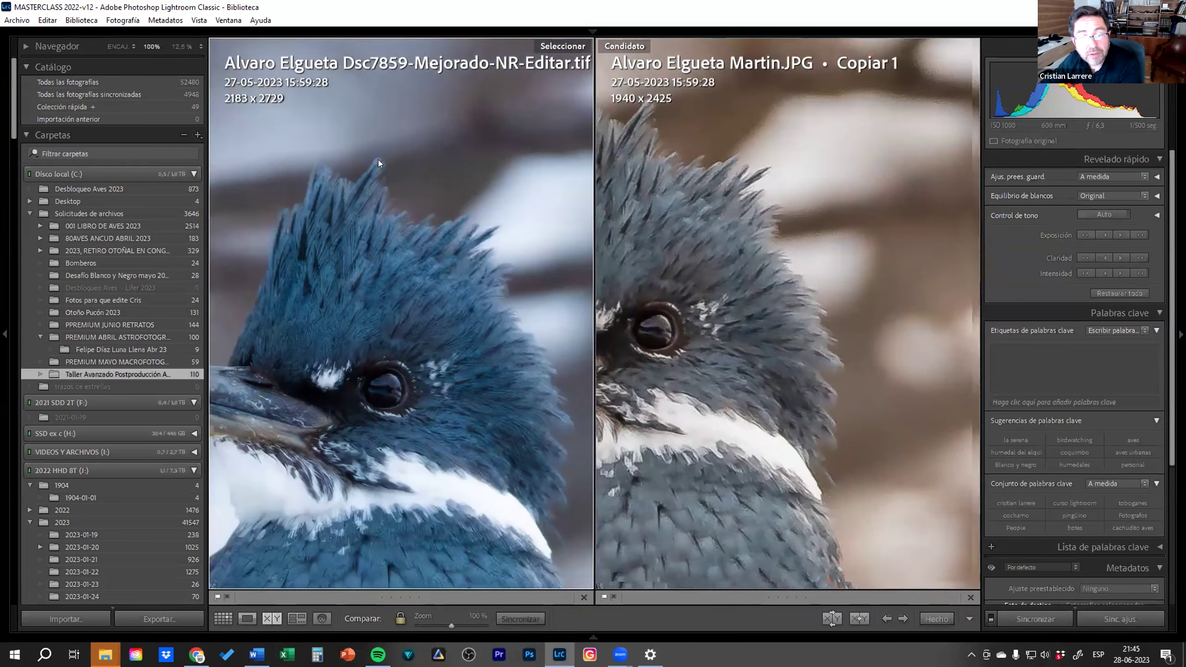
mouse_move(460, 509)
mouse_down()
mouse_move(495, 439)
mouse_move(439, 307)
mouse_up()
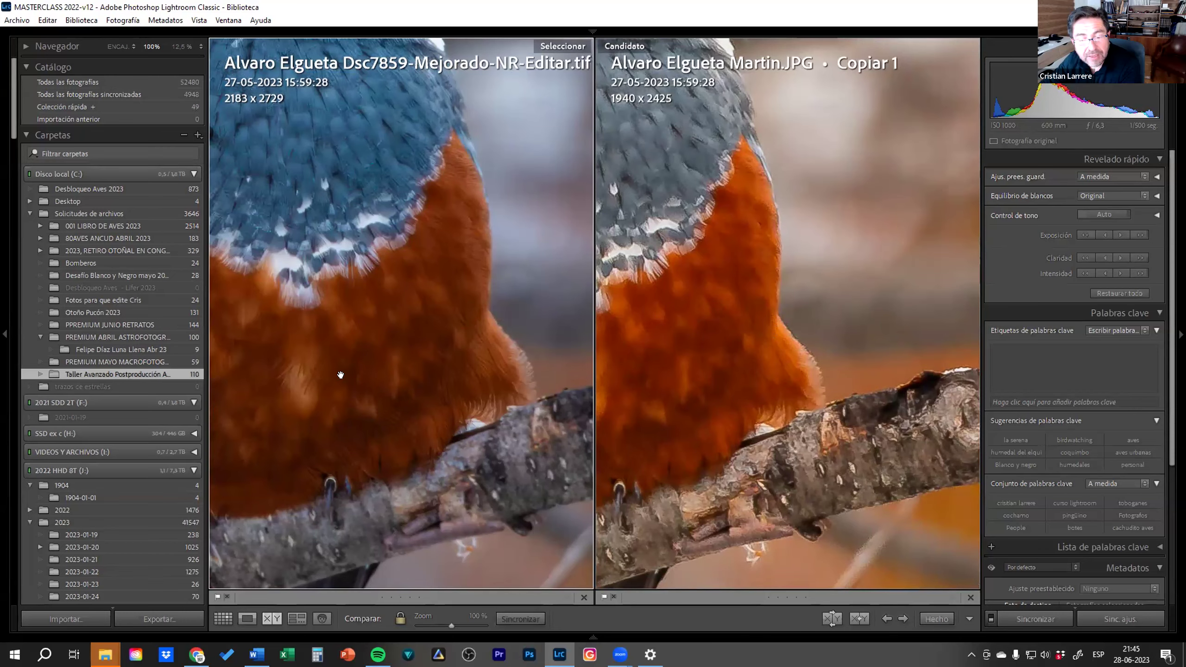
Pan both compared views along the branch, then back up to the head and crest
drag(340, 375, 410, 318)
drag(539, 412, 418, 357)
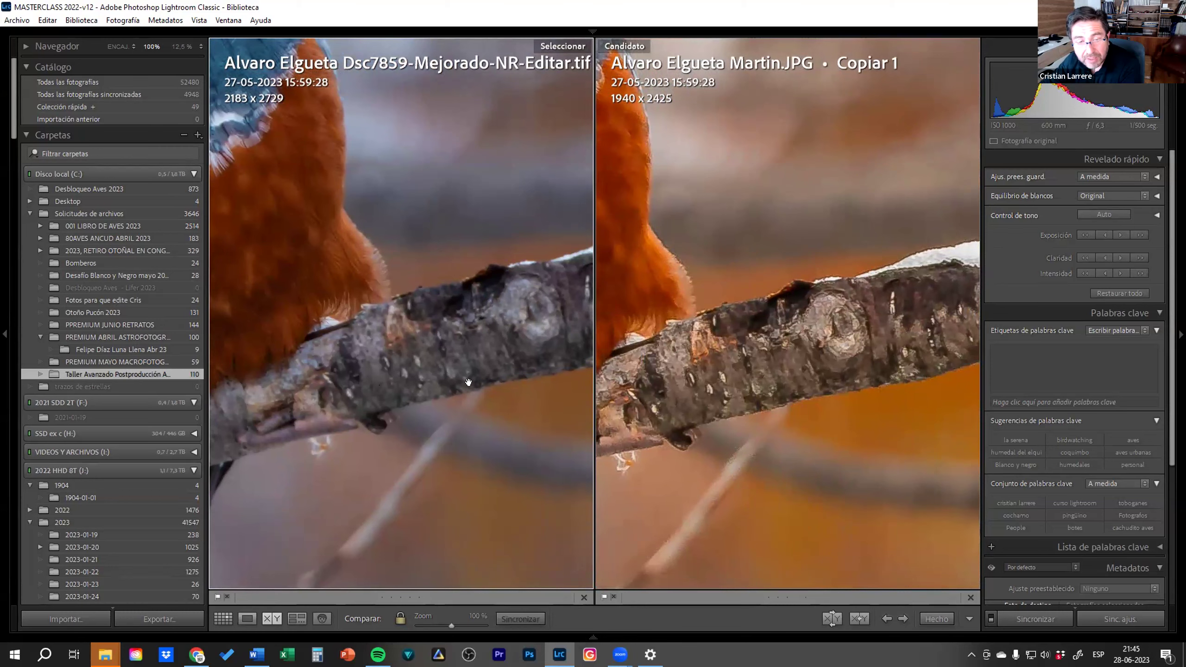
drag(710, 261, 721, 468)
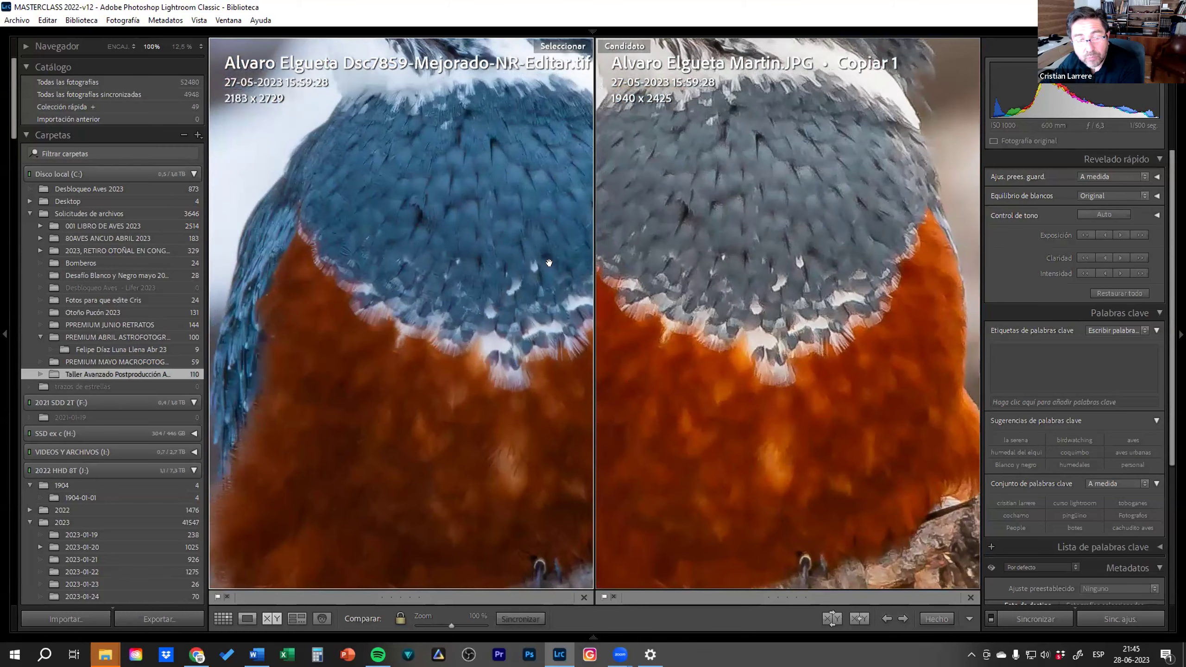
drag(493, 322, 451, 334)
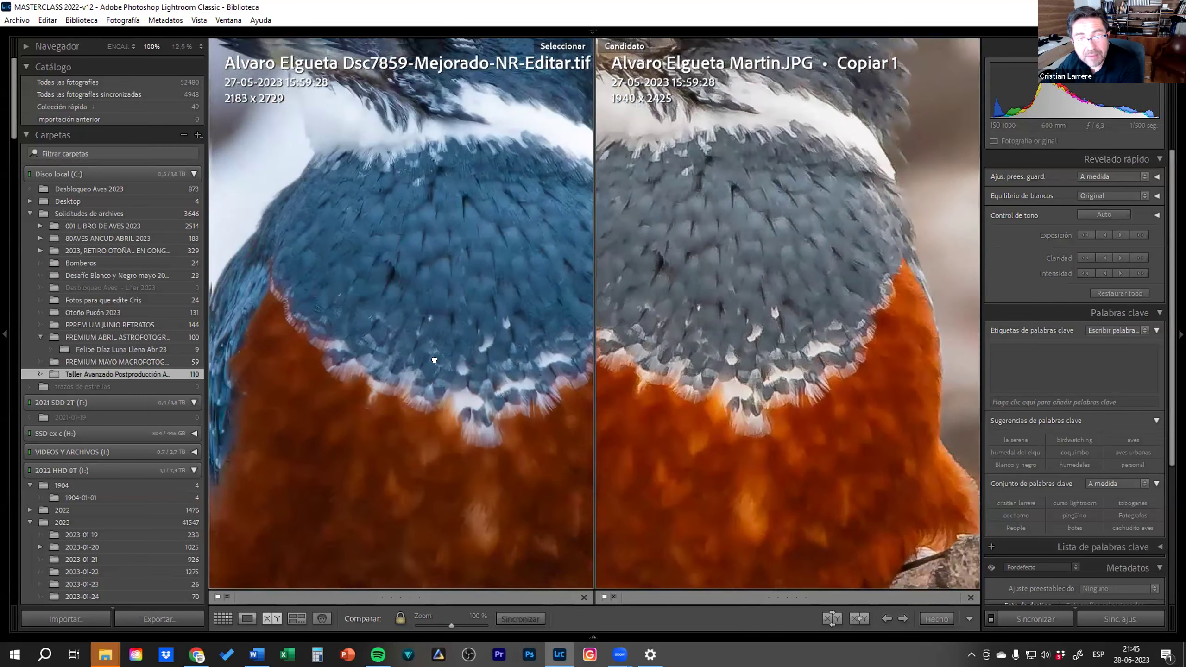
drag(453, 245, 486, 422)
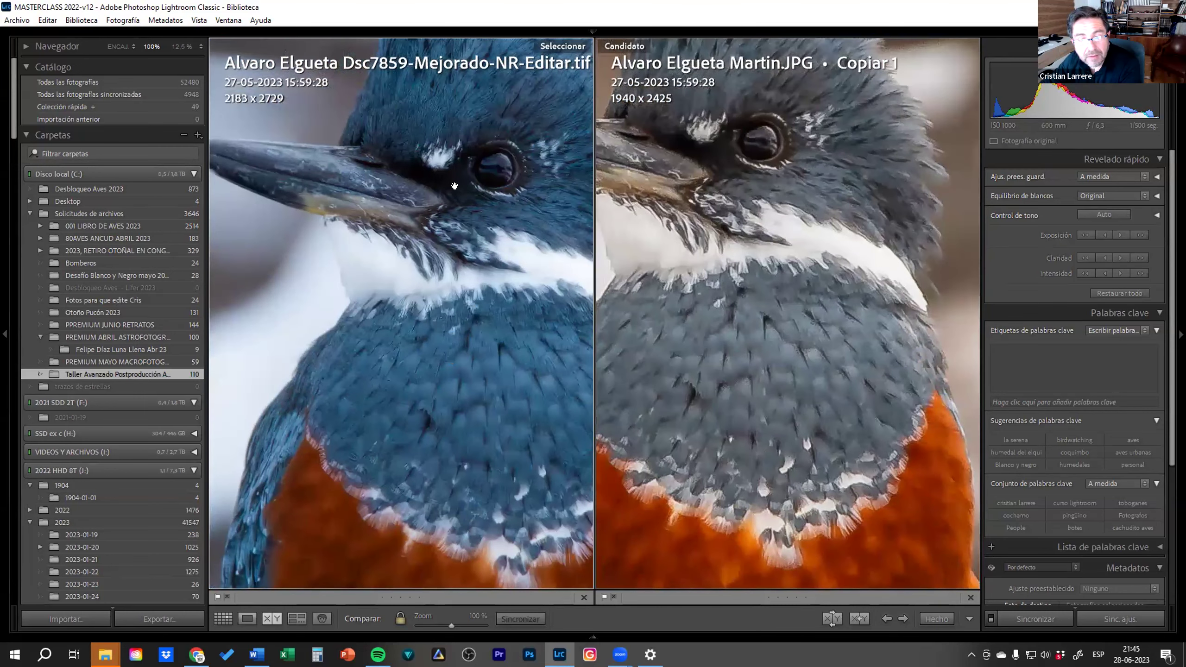
drag(454, 186, 494, 389)
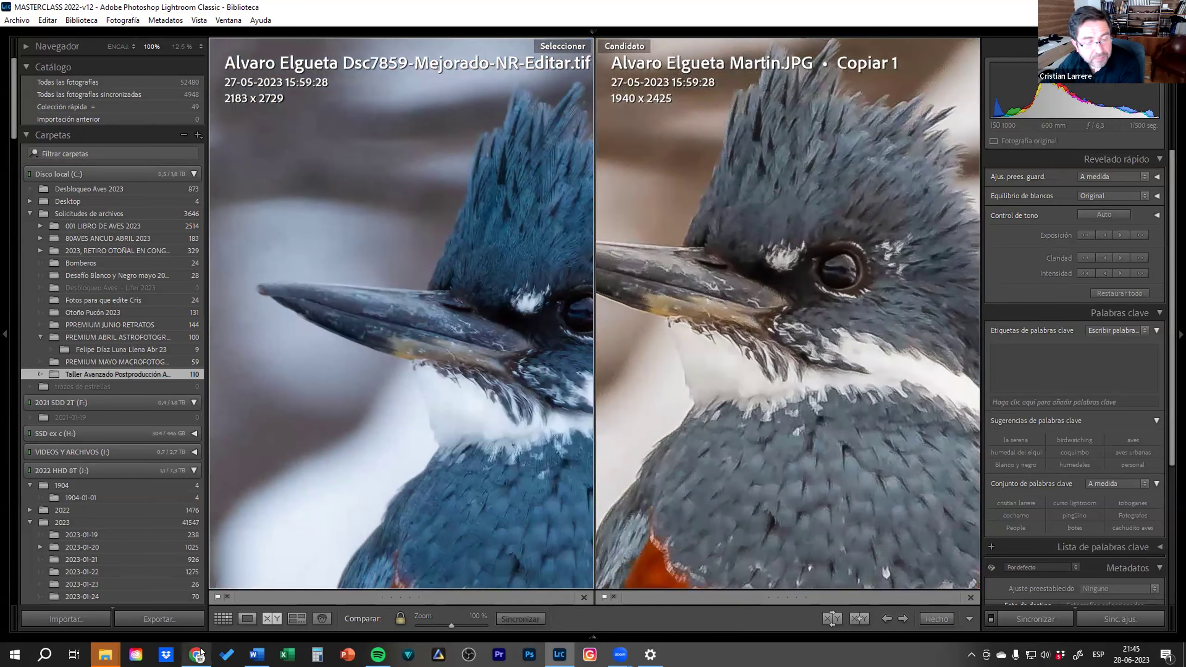
Return to the grid and minimize Lightroom, revealing the empty 'demo reforzamiento' folder
click(222, 619)
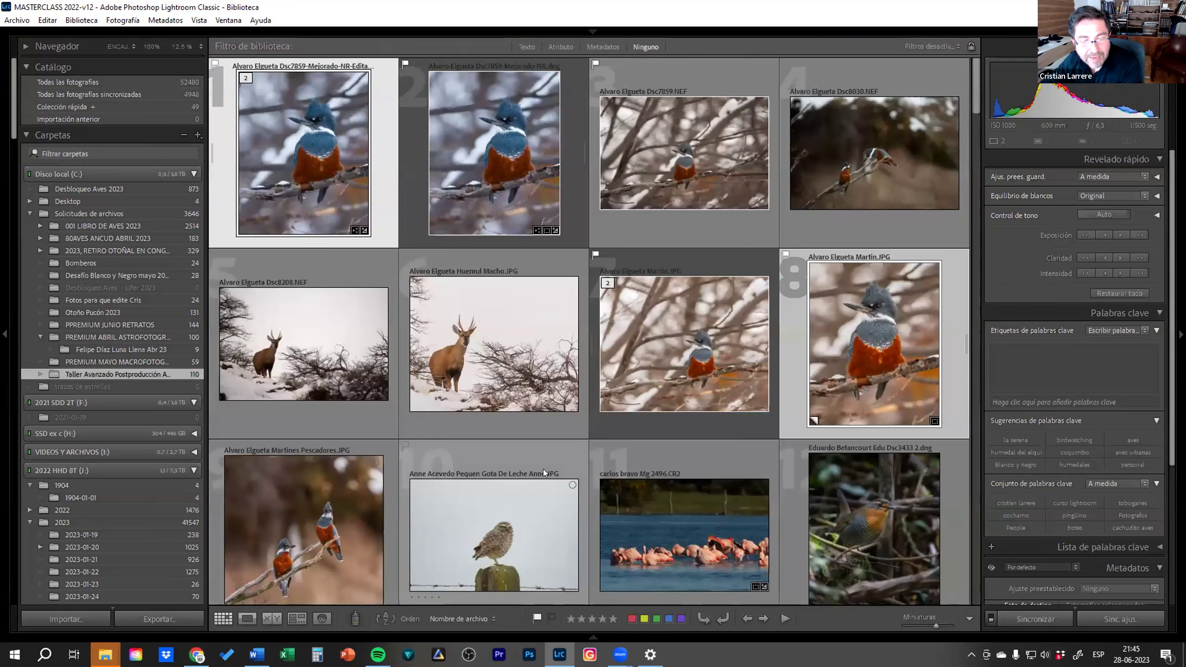
scroll(542, 469, down, 5)
scroll(543, 468, down, 5)
scroll(543, 469, down, 5)
scroll(542, 469, up, 5)
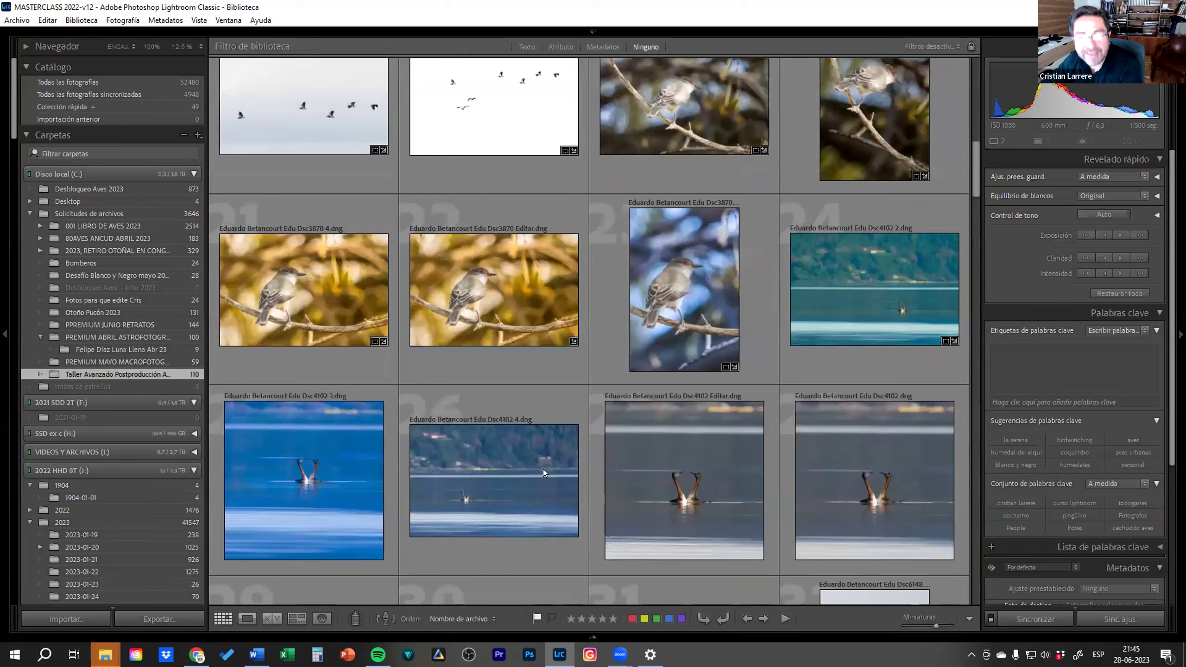
scroll(543, 469, up, 5)
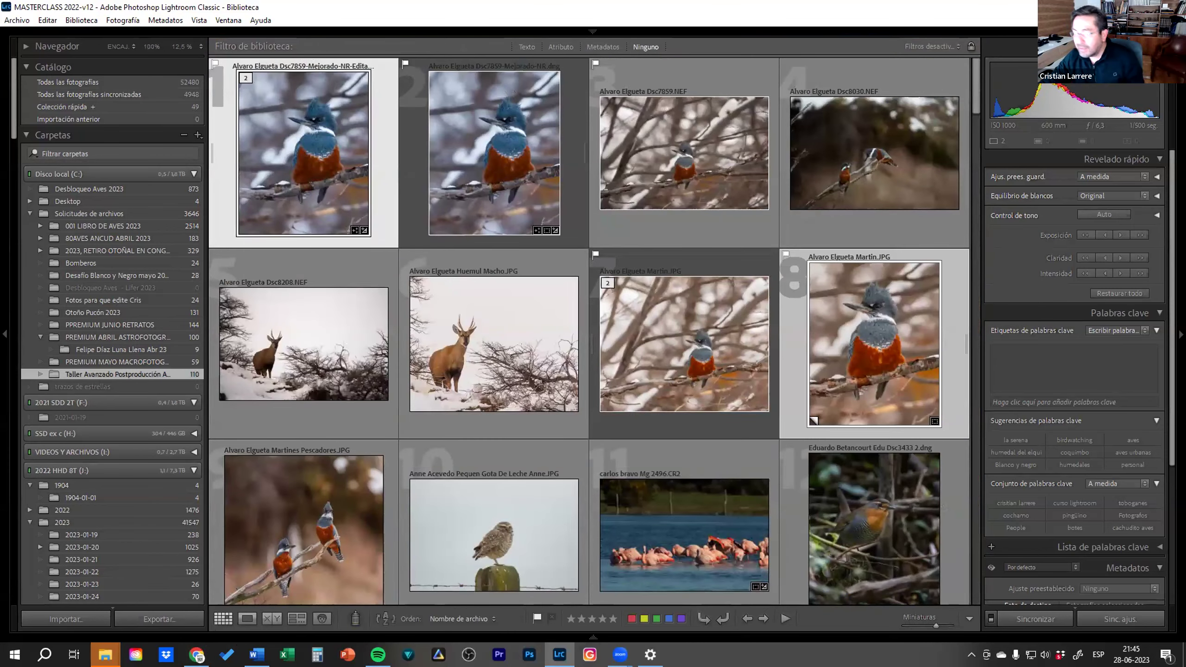
key(super+Down)
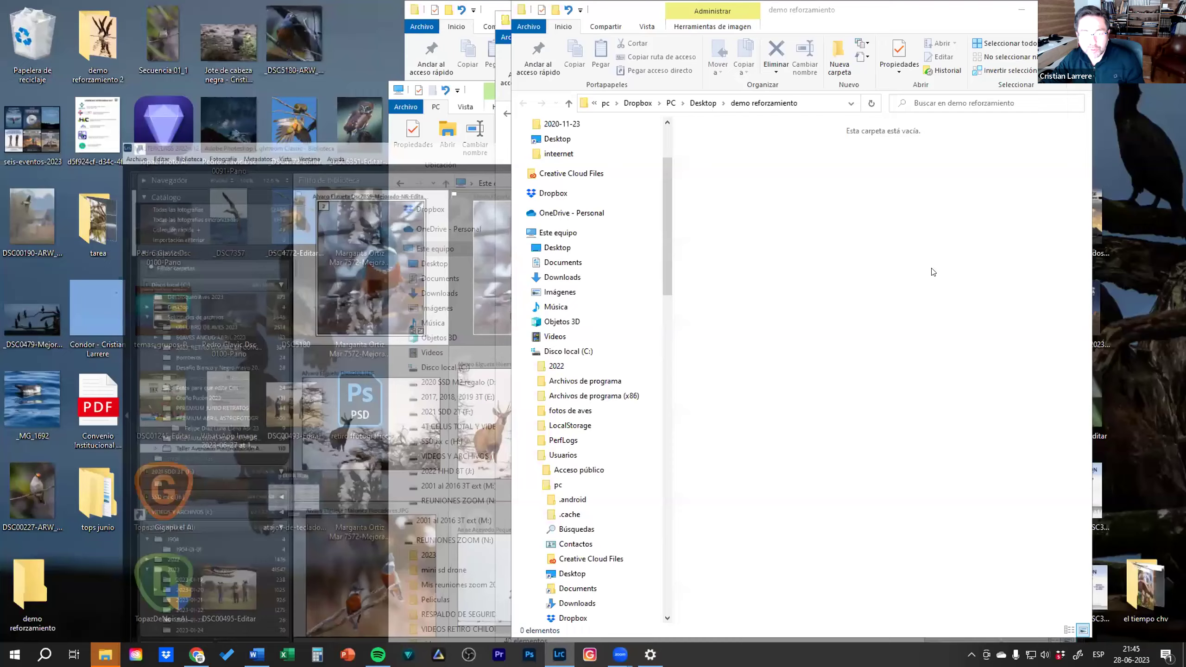